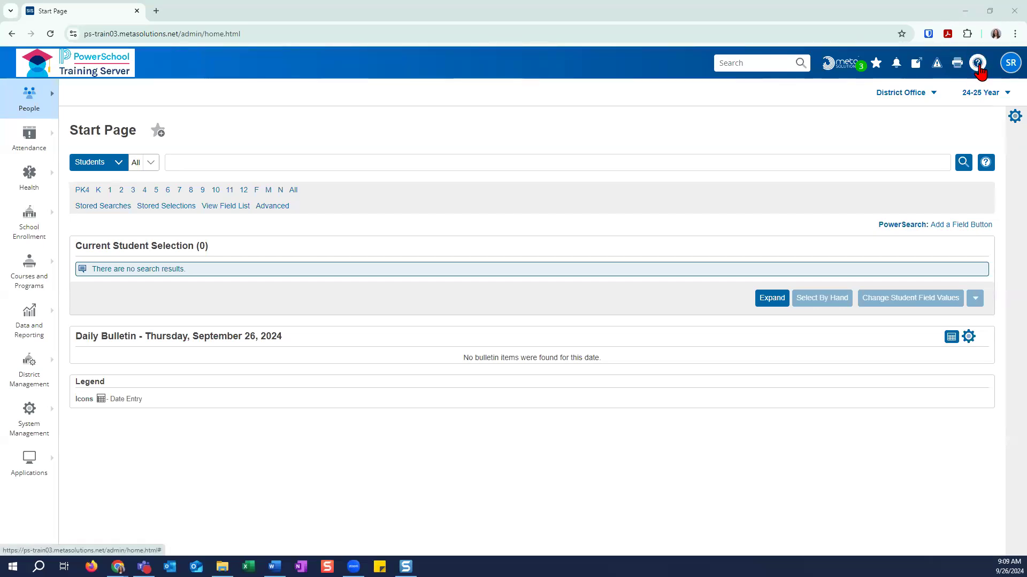
Step: Browse the help resources and the META Catalog options, and open the META Documentation site
{"action": "left_click", "coordinate": [978, 66]}
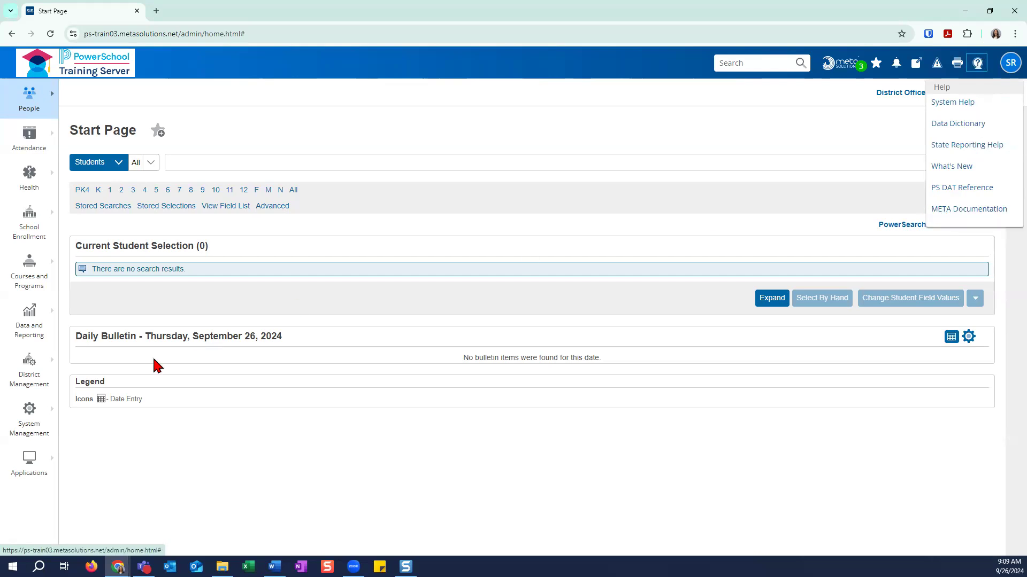
{"action": "left_click", "coordinate": [50, 469]}
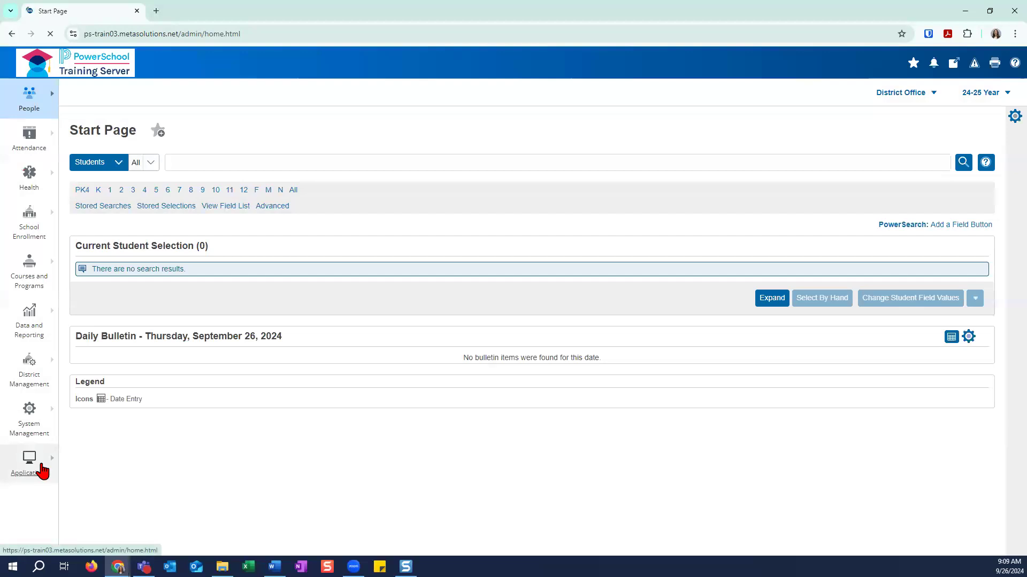
{"action": "left_click", "coordinate": [50, 470]}
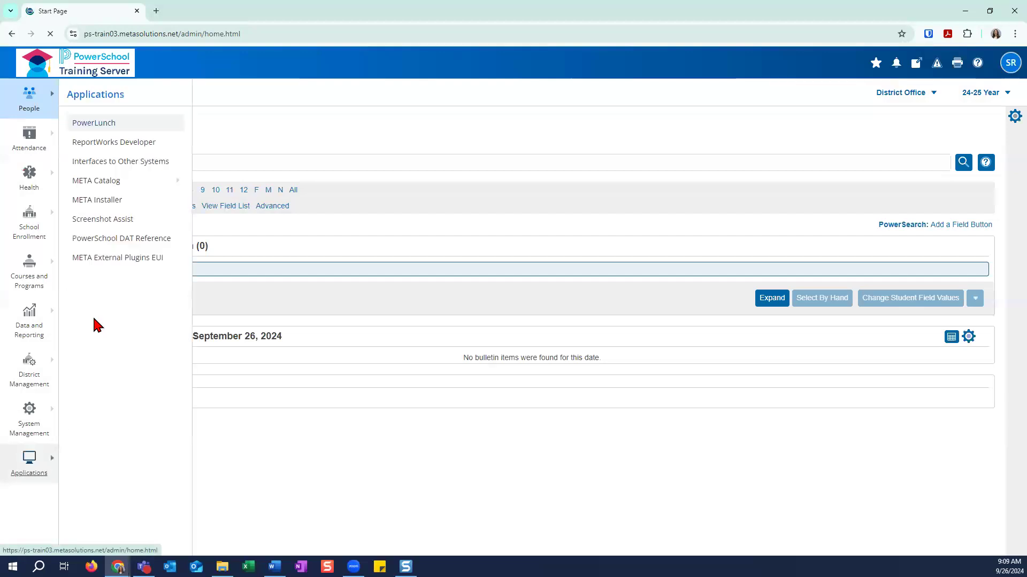
{"action": "left_click", "coordinate": [101, 189]}
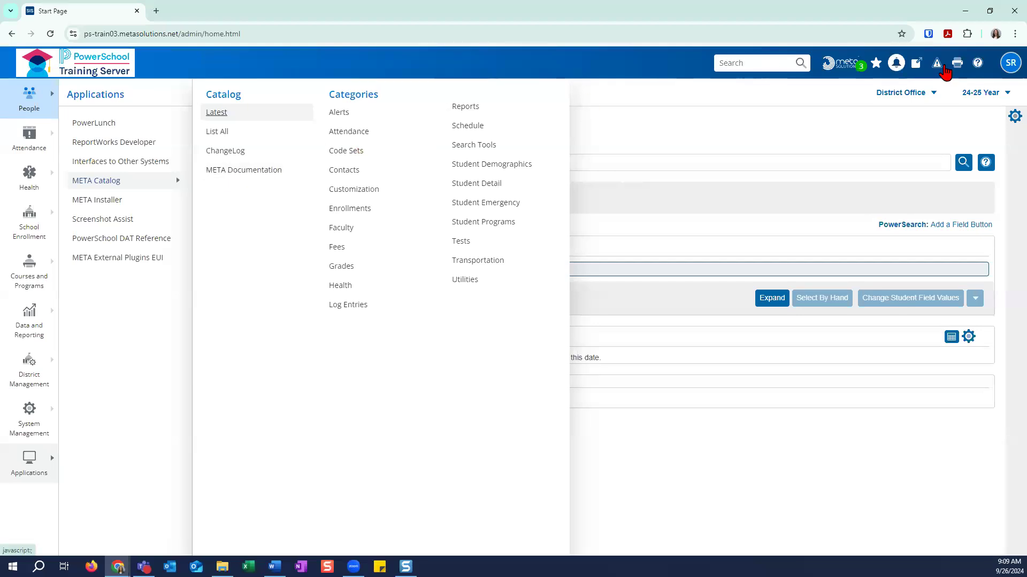
{"action": "left_click", "coordinate": [978, 62]}
{"action": "left_click", "coordinate": [977, 212]}
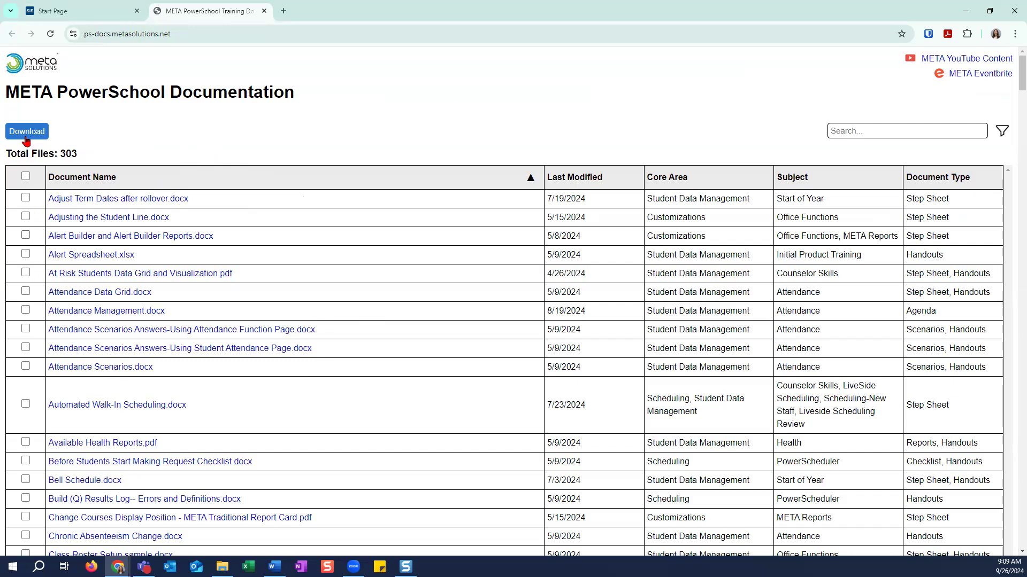
Step: Search the META PowerSchool documentation files for "alert"
{"action": "left_click", "coordinate": [845, 133]}
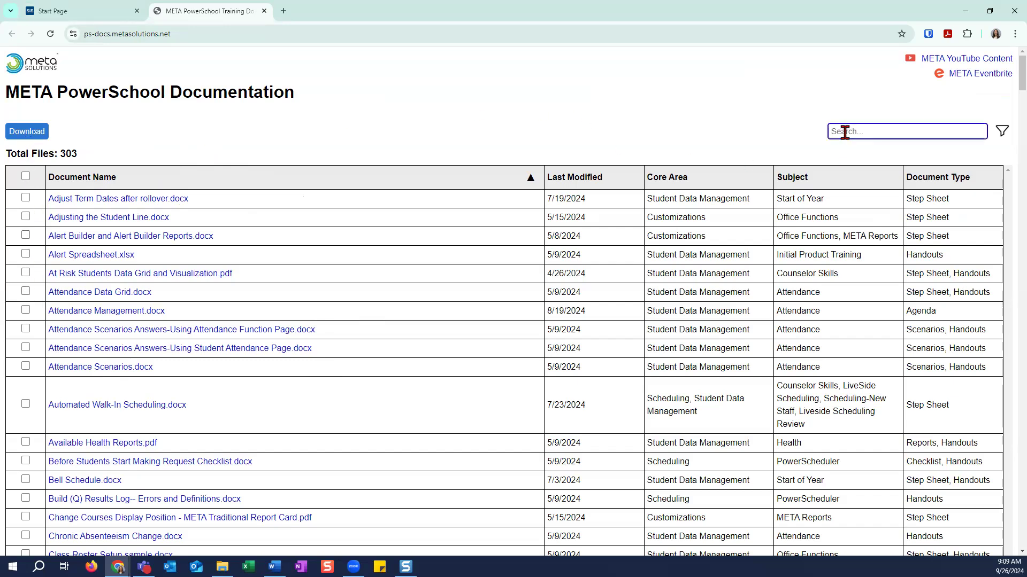
{"action": "left_click", "coordinate": [827, 153]}
{"action": "left_click", "coordinate": [841, 133]}
{"action": "type", "text": "alert"}
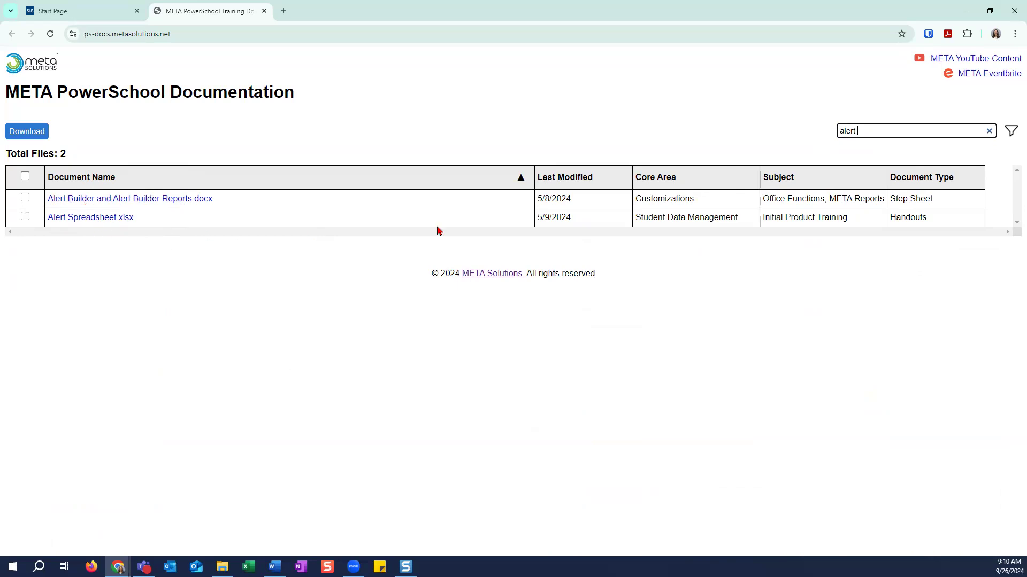
Step: Replace the documentation search with "report ca" and close the documentation site to return to the Start Page
{"action": "left_click", "coordinate": [919, 128]}
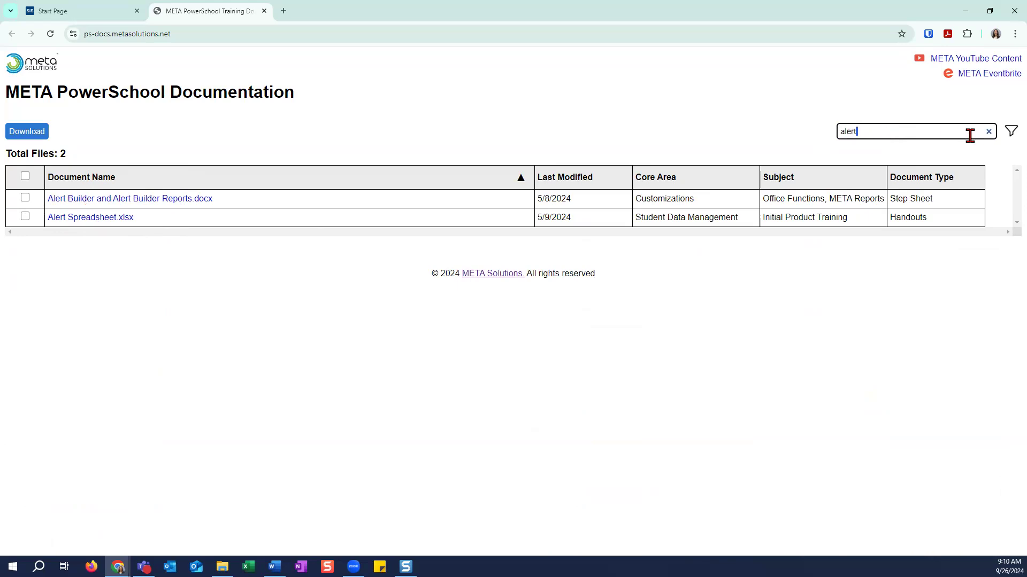
{"action": "left_click", "coordinate": [989, 131]}
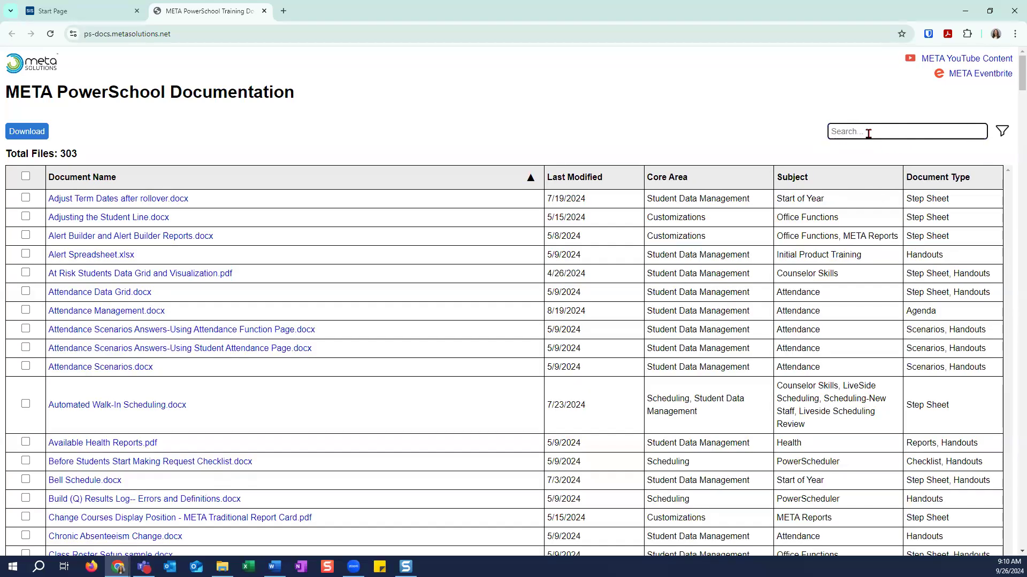
{"action": "type", "text": "report ca"}
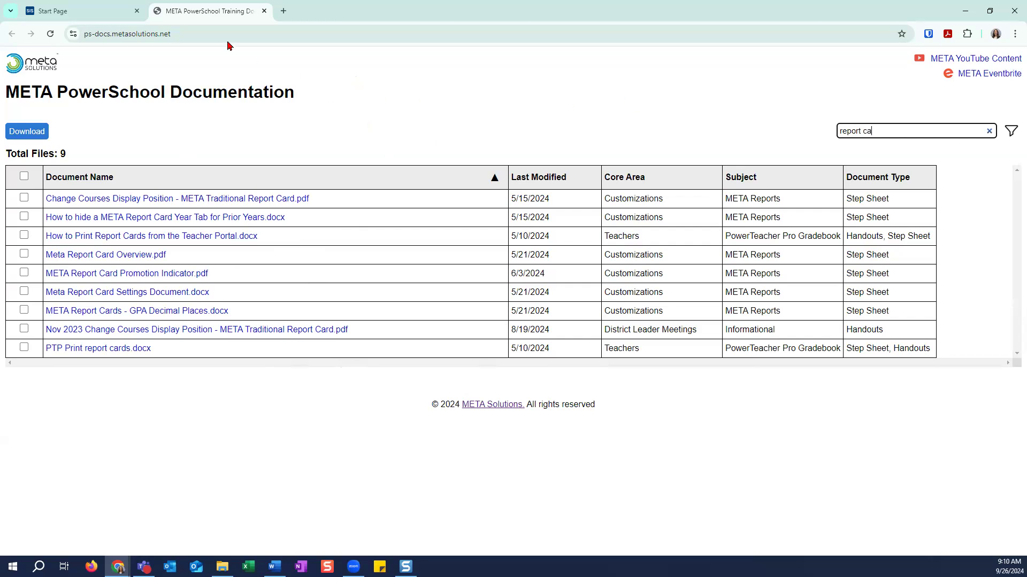
{"action": "left_click", "coordinate": [264, 10]}
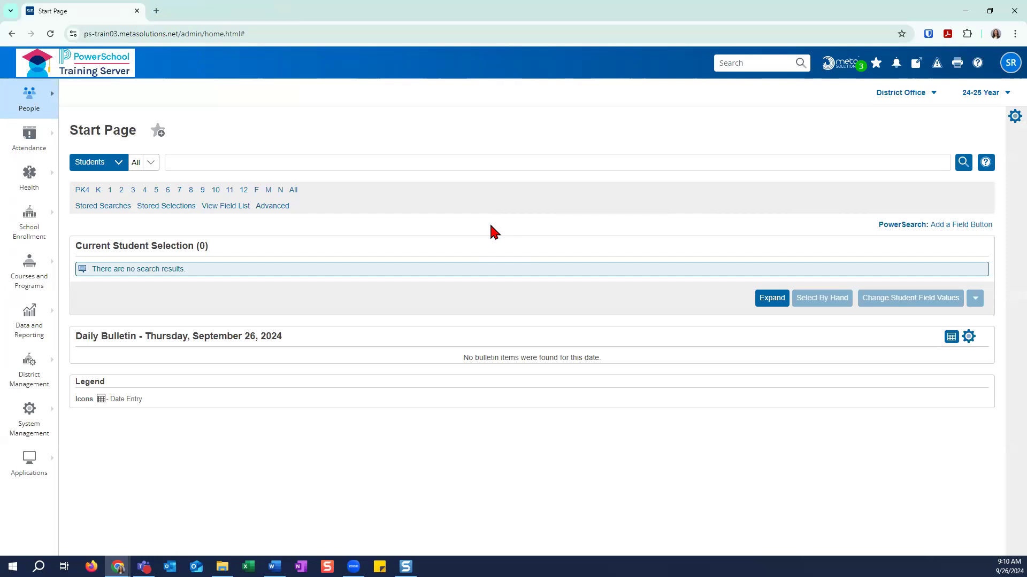
Step: Find the Alert Builder page by searching for "alert buil" and open it
{"action": "left_click", "coordinate": [40, 381]}
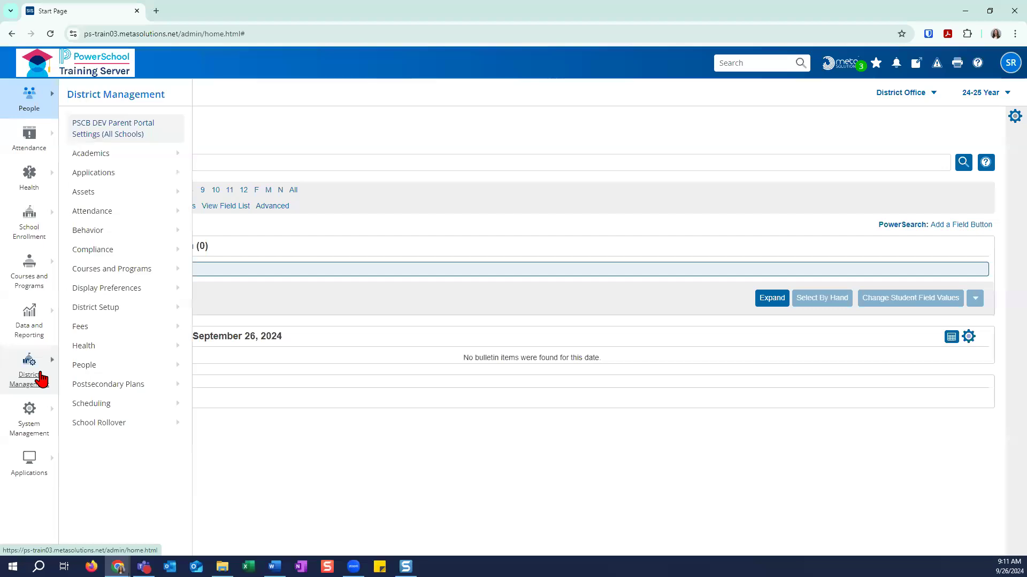
{"action": "left_click", "coordinate": [92, 173]}
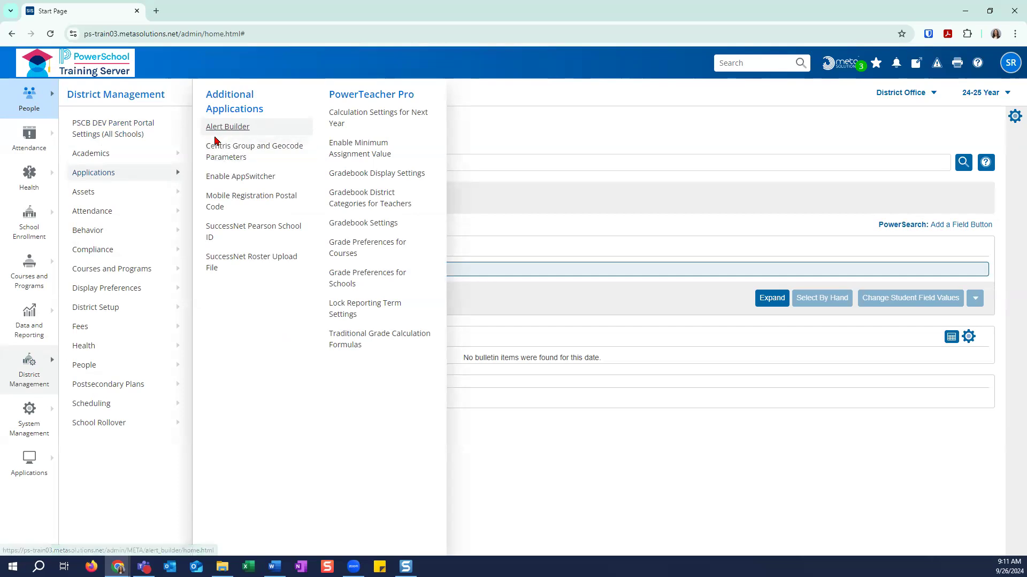
{"action": "left_click", "coordinate": [729, 68]}
{"action": "type", "text": "alert buil"}
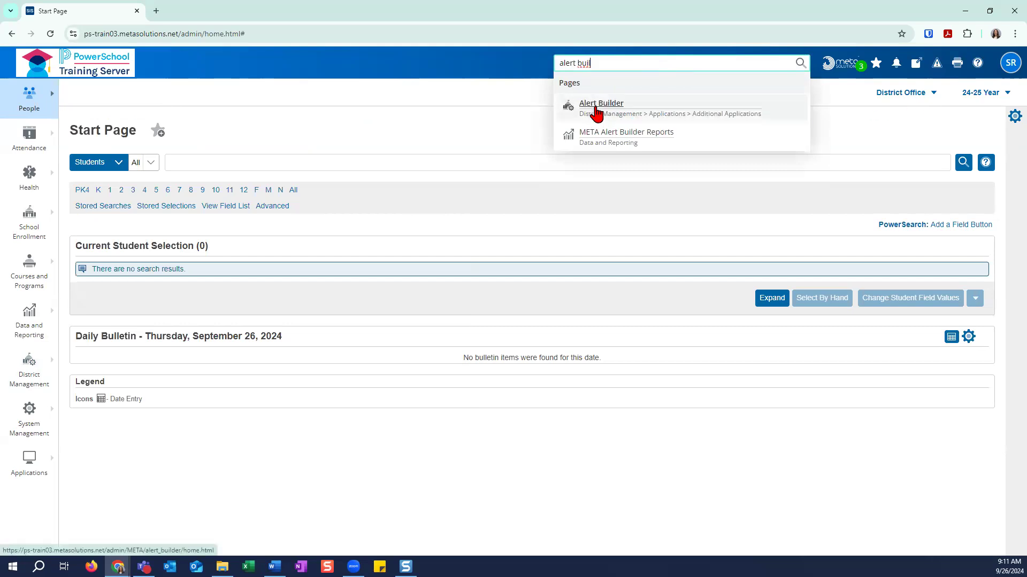
{"action": "left_click", "coordinate": [596, 113]}
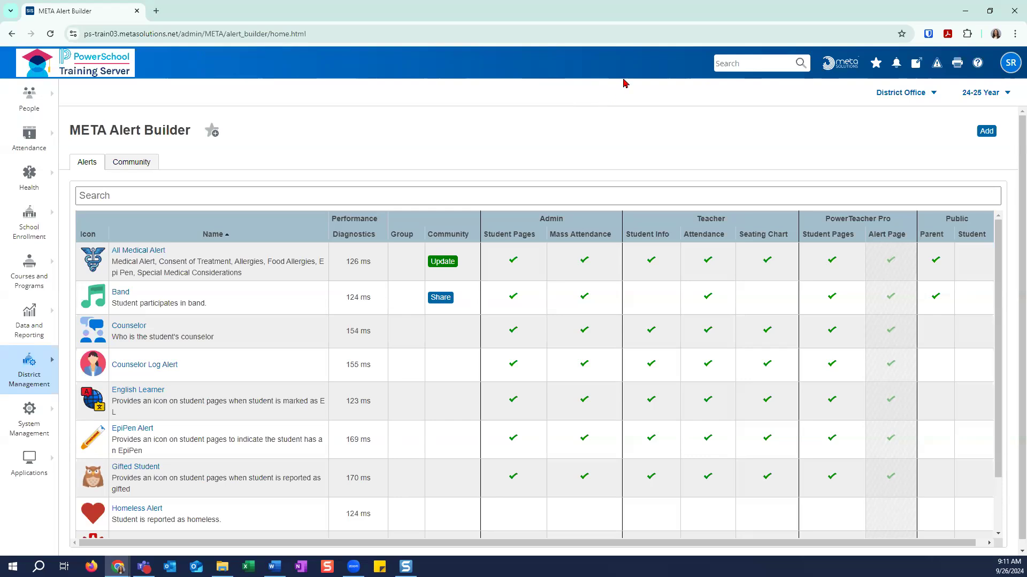
Step: Check the available schools and examine the existing alerts with their Admin, Teacher, PowerTeacher Pro and Public portal settings
{"action": "left_click", "coordinate": [900, 92]}
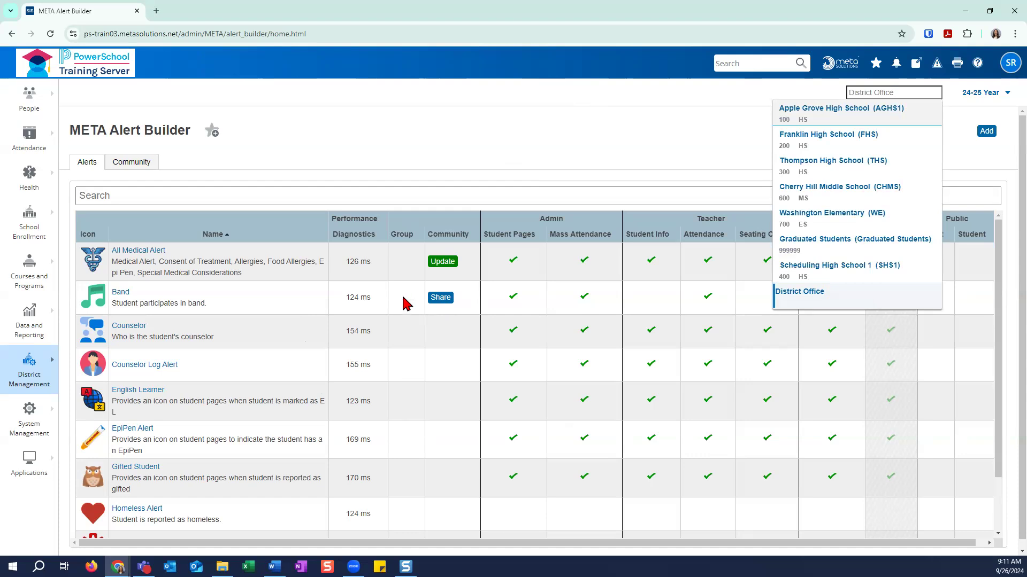
{"action": "left_click", "coordinate": [577, 155]}
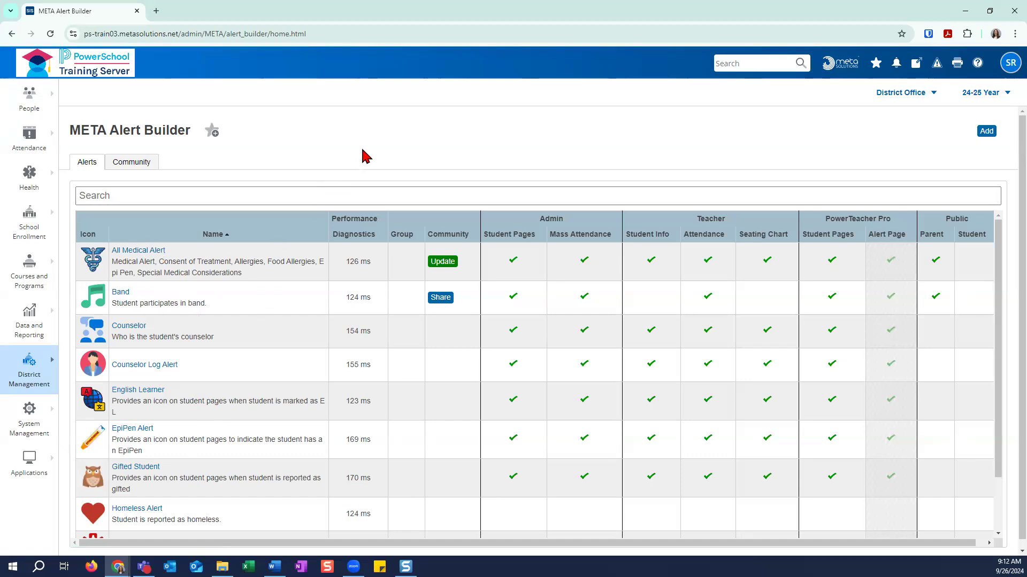
{"action": "scroll", "coordinate": [230, 400], "scroll_direction": "down", "scroll_amount": 2}
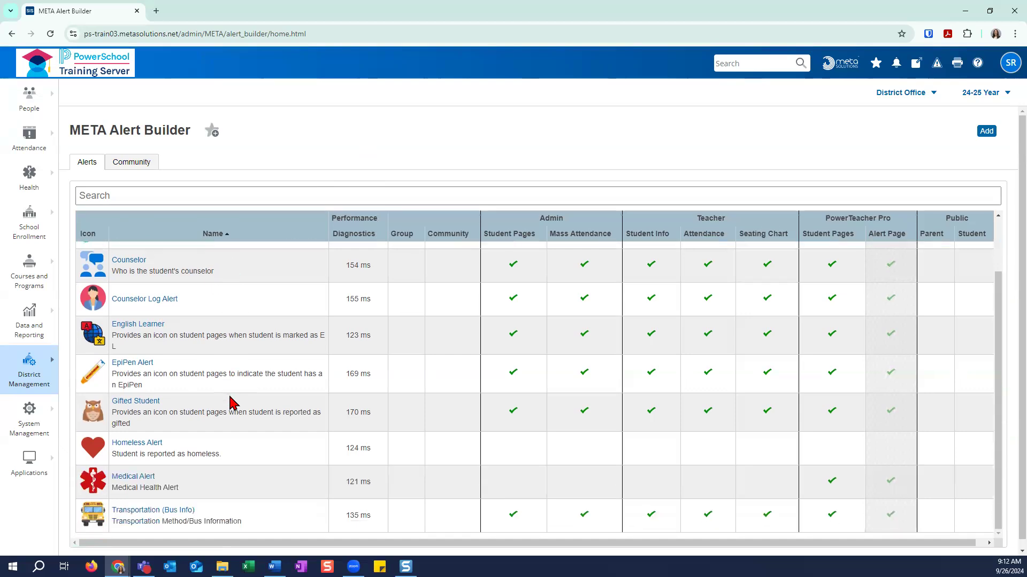
{"action": "scroll", "coordinate": [230, 400], "scroll_direction": "up", "scroll_amount": 2}
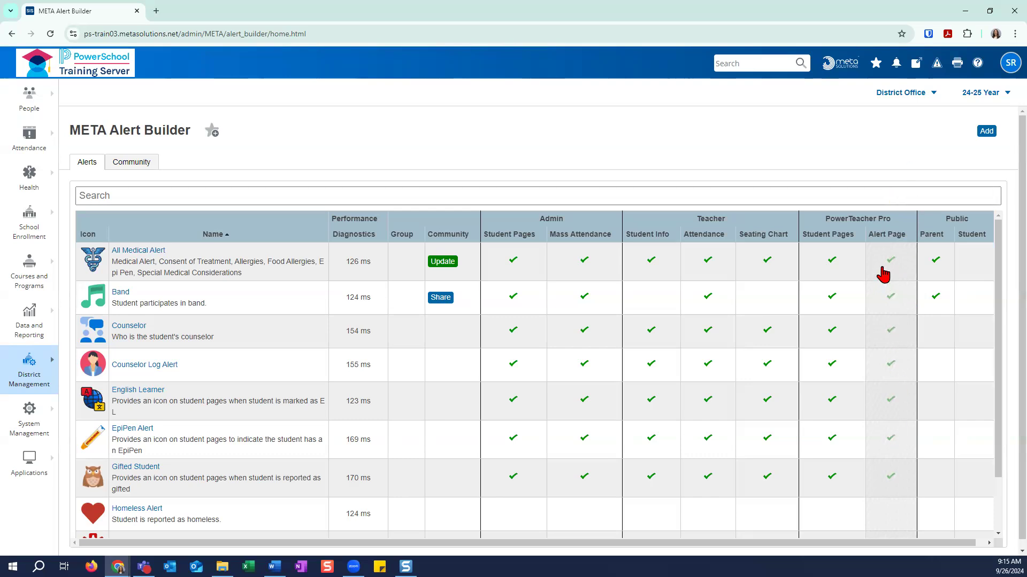
{"action": "left_click_drag", "start_coordinate": [958, 545], "coordinate": [967, 545]}
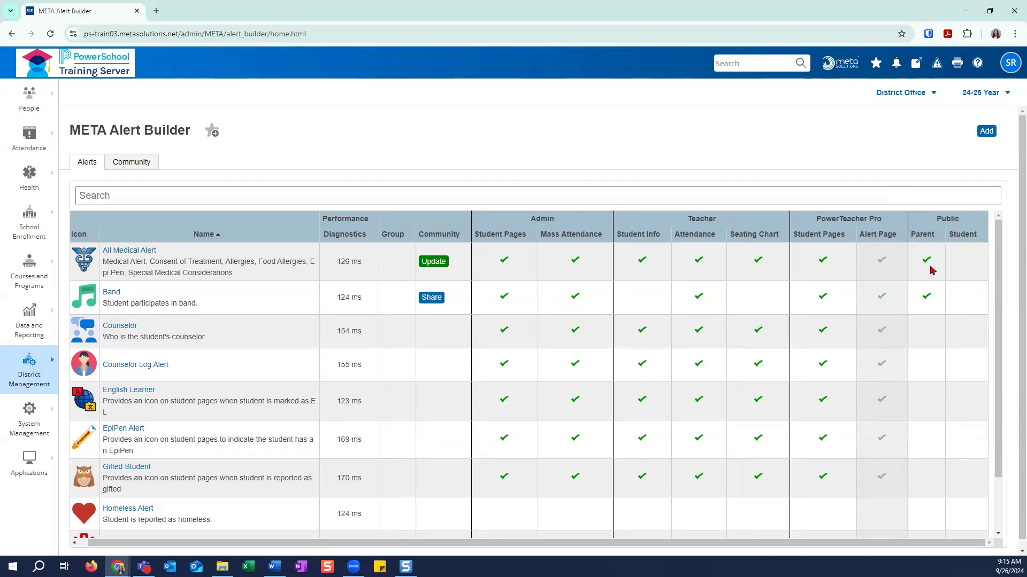
{"action": "left_click", "coordinate": [962, 263]}
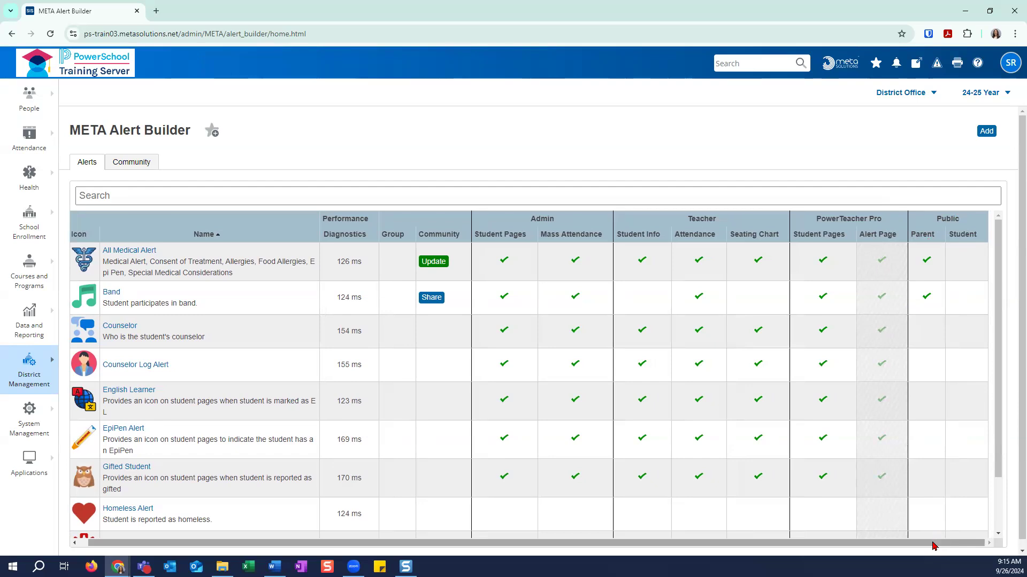
{"action": "left_click_drag", "start_coordinate": [933, 545], "coordinate": [913, 543]}
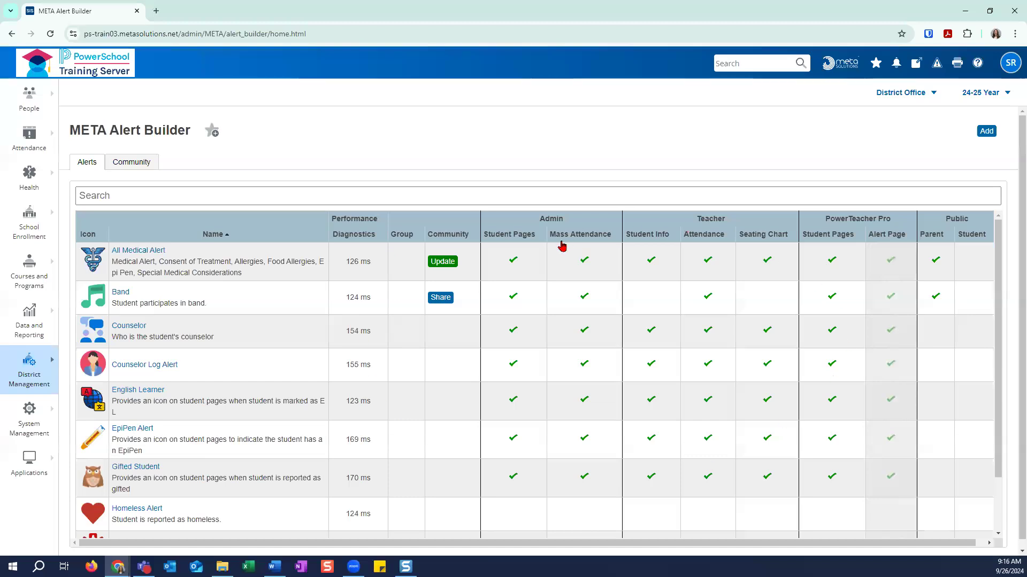
Step: Filter the alert list by "coun", and clear the filter to look through all alerts again
{"action": "left_click", "coordinate": [103, 195]}
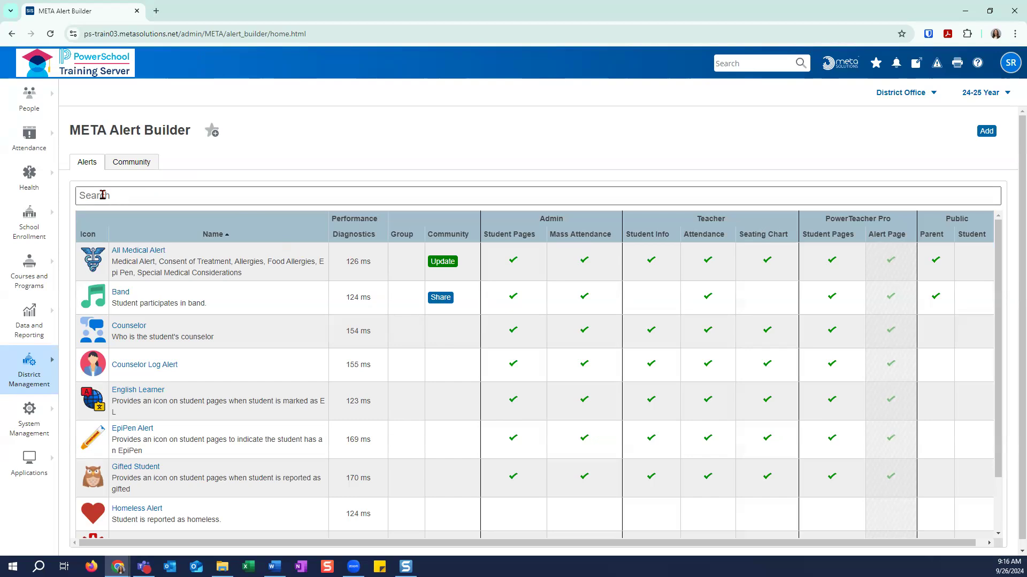
{"action": "left_click", "coordinate": [103, 195]}
{"action": "type", "text": "cou"}
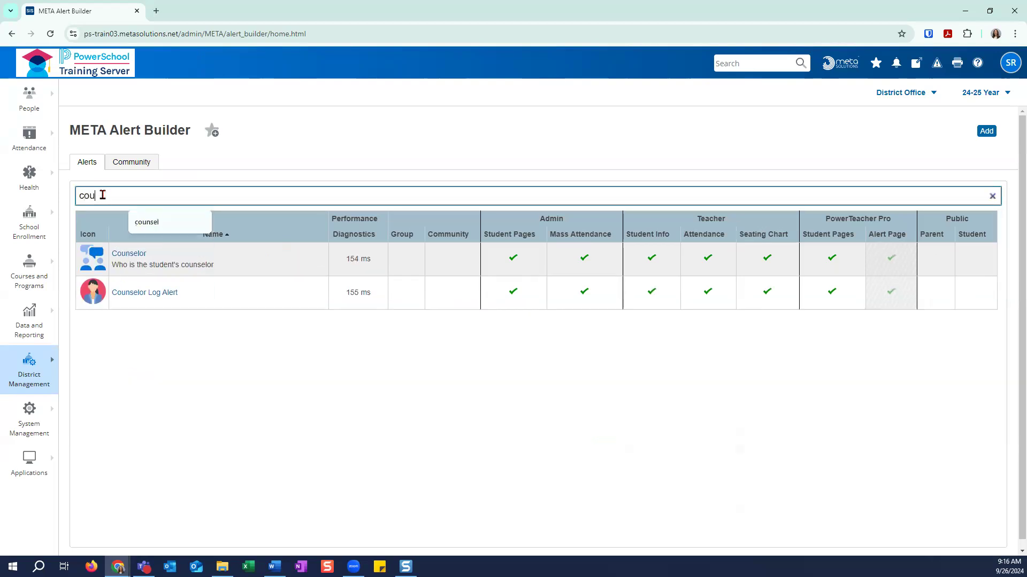
{"action": "type", "text": "n"}
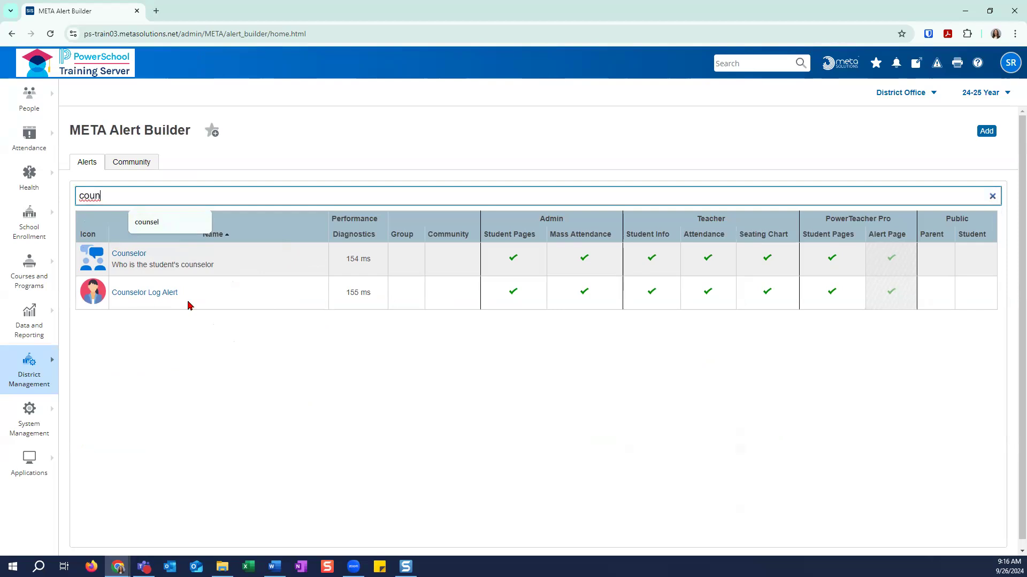
{"action": "double_click", "coordinate": [110, 198]}
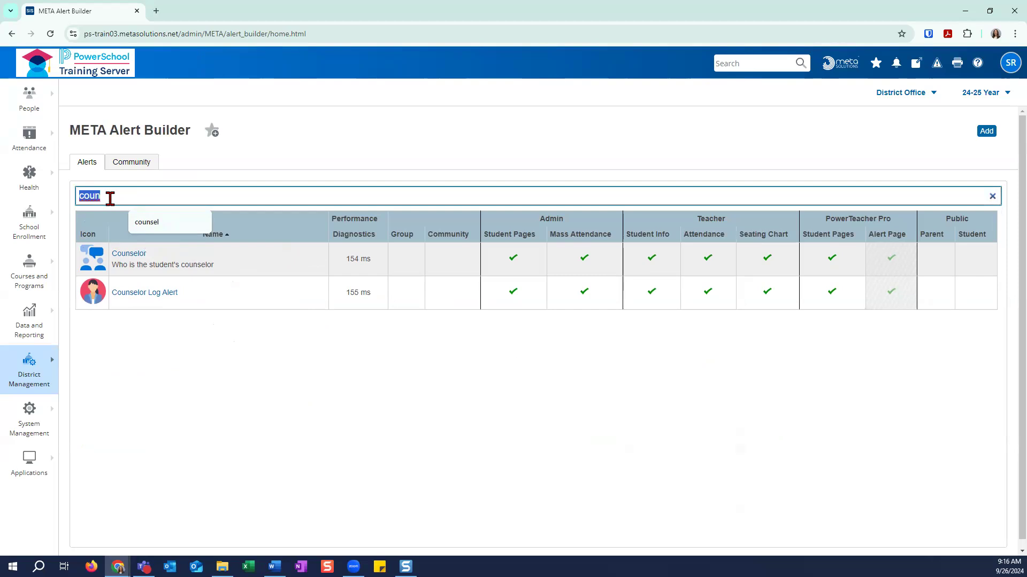
{"action": "key", "text": "BackSpace"}
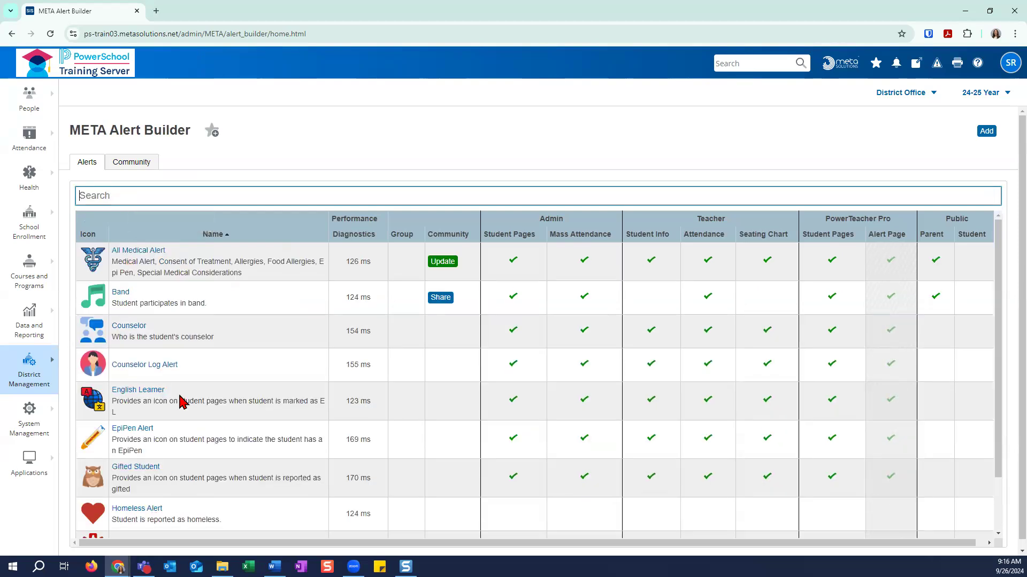
{"action": "scroll", "coordinate": [188, 401], "scroll_direction": "down", "scroll_amount": 1}
{"action": "scroll", "coordinate": [187, 401], "scroll_direction": "down", "scroll_amount": 1}
{"action": "scroll", "coordinate": [187, 401], "scroll_direction": "up", "scroll_amount": 2}
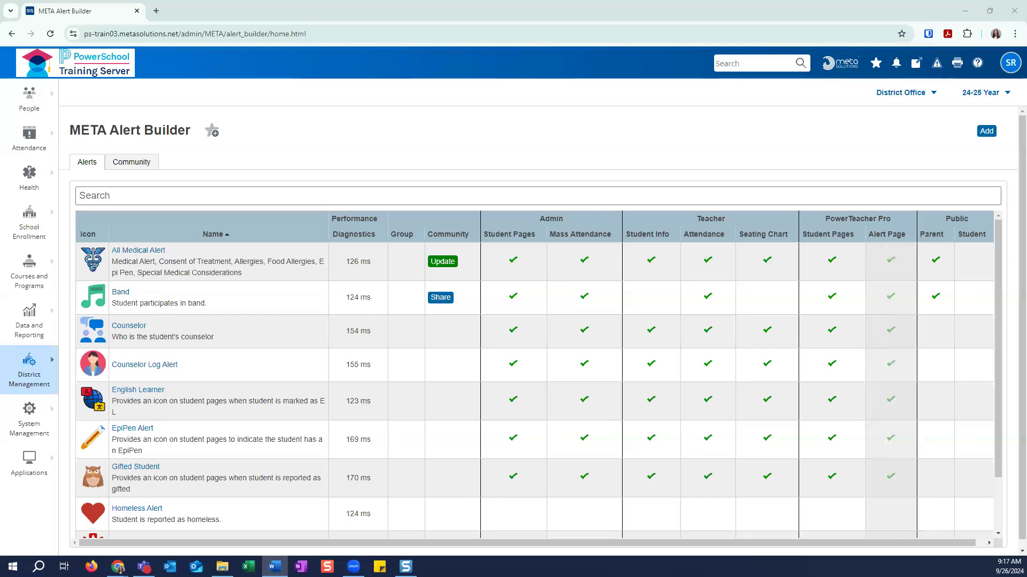
Step: Add a new alert in META Alert Builder and name it "Part-Time Student"
{"action": "left_click", "coordinate": [983, 134]}
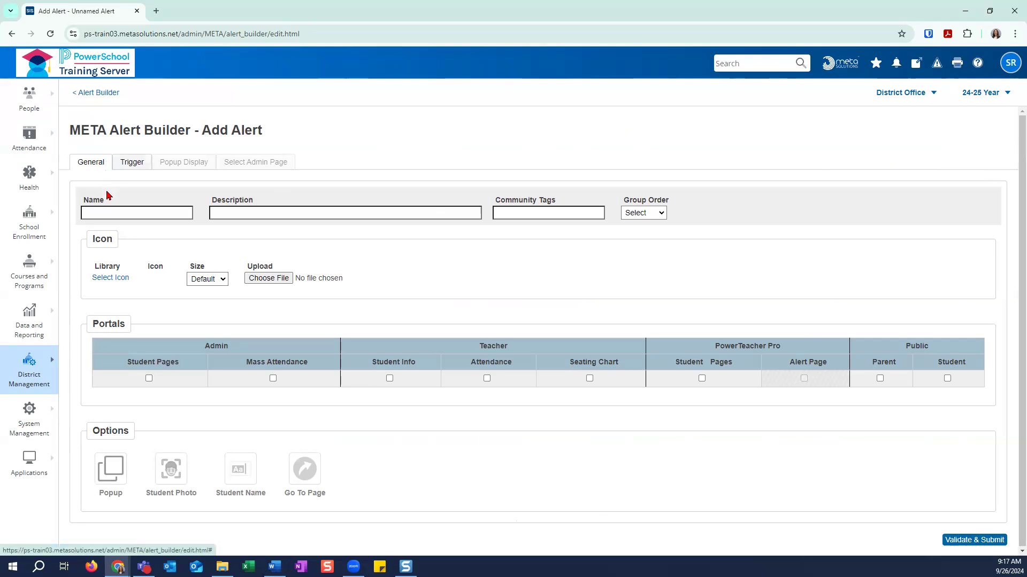
{"action": "left_click", "coordinate": [107, 213]}
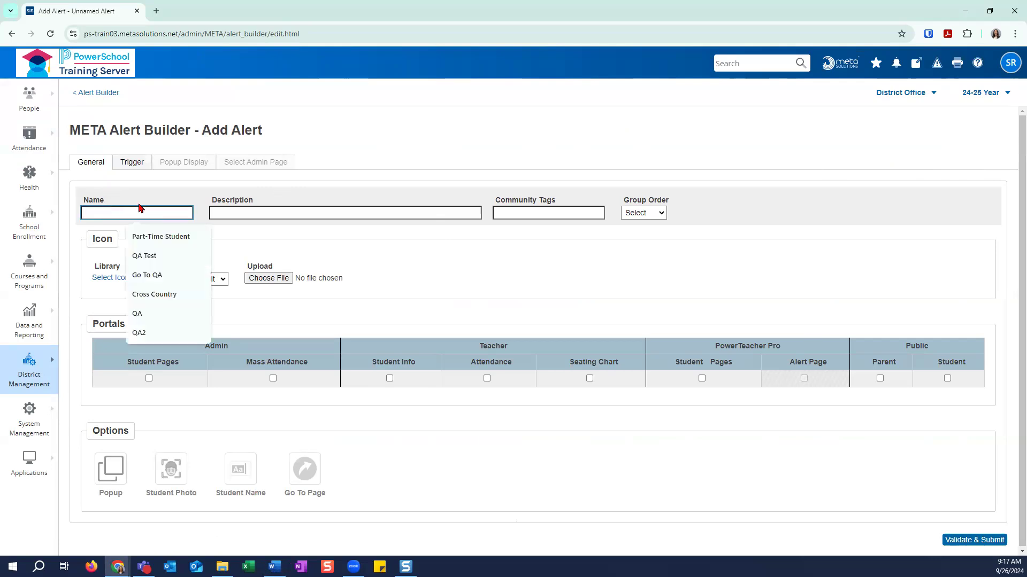
{"action": "type", "text": "Pa"}
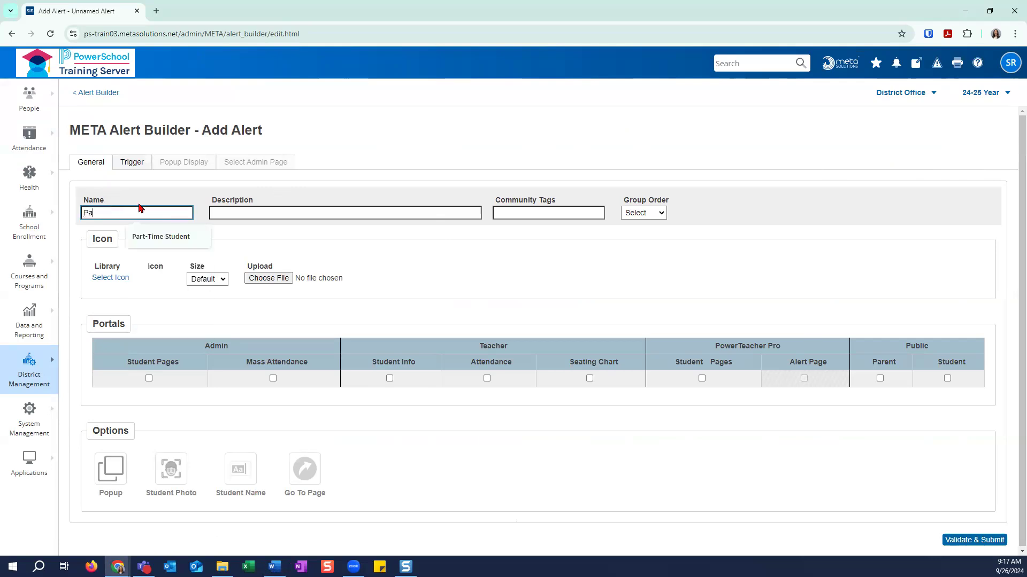
{"action": "type", "text": "rt-Time"}
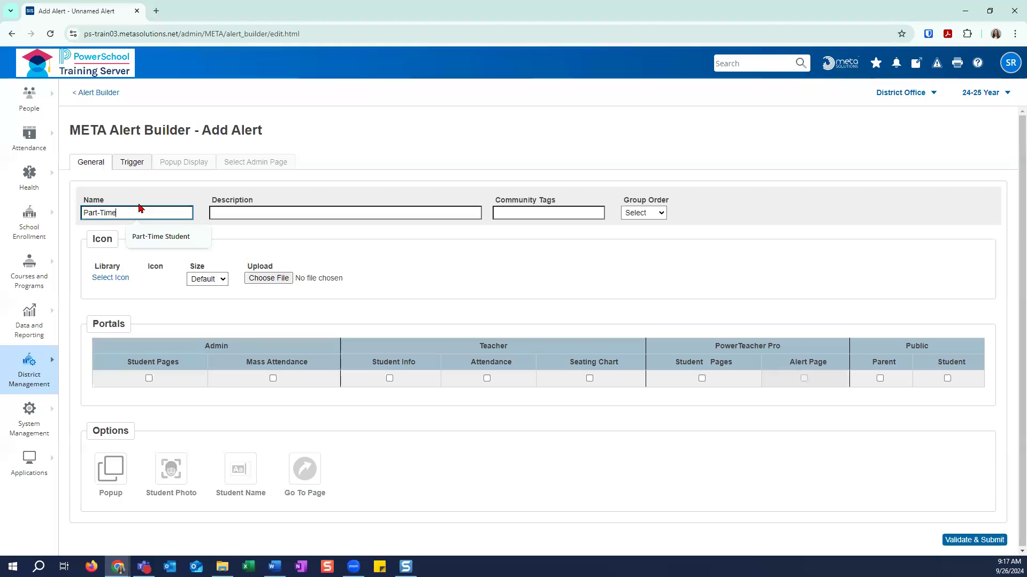
{"action": "type", "text": " Student"}
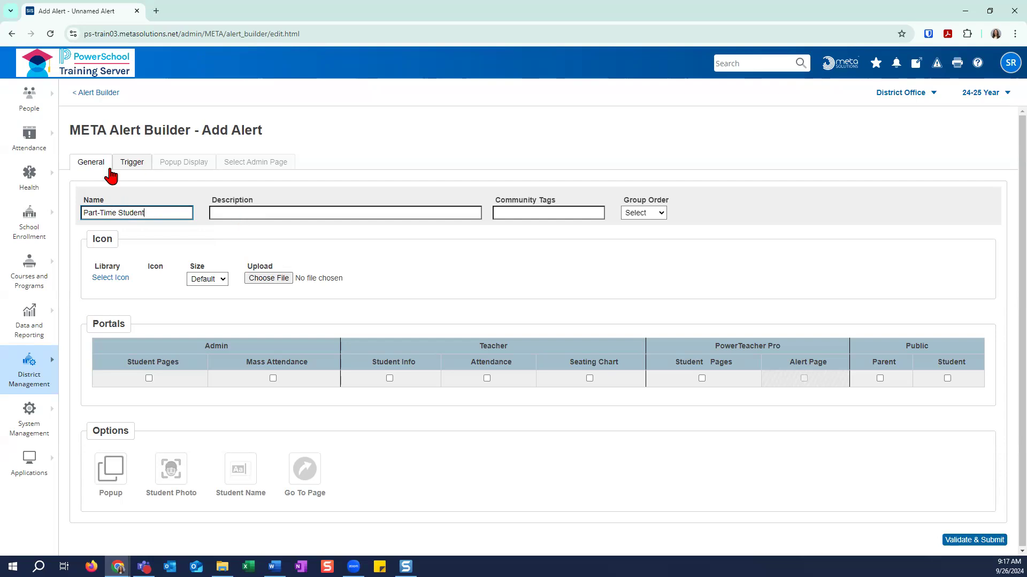
Step: Enter the alert description "Students who attend less than 100% of the day." and check the available Group Order choices
{"action": "left_click", "coordinate": [234, 211]}
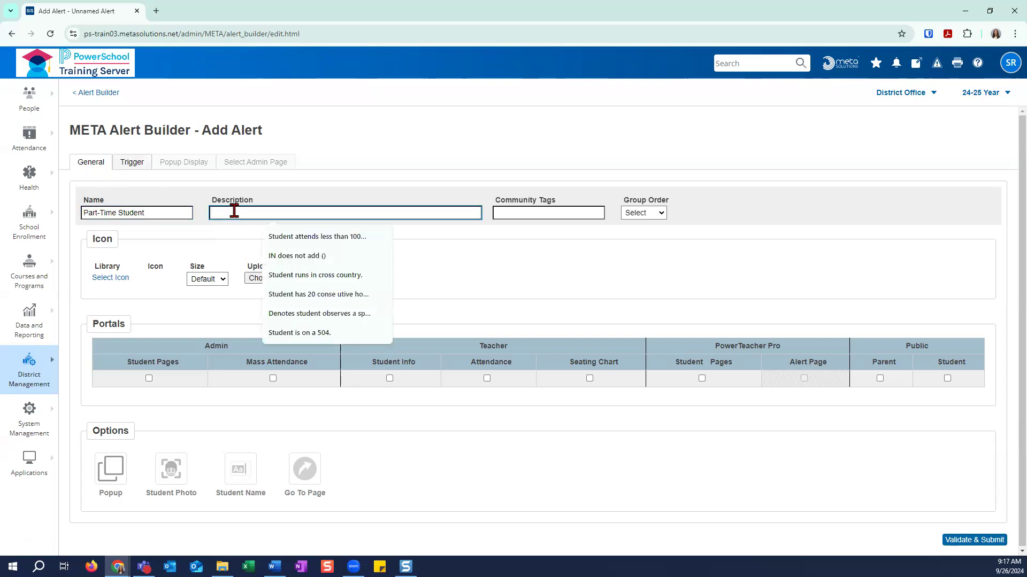
{"action": "type", "text": "Stud"}
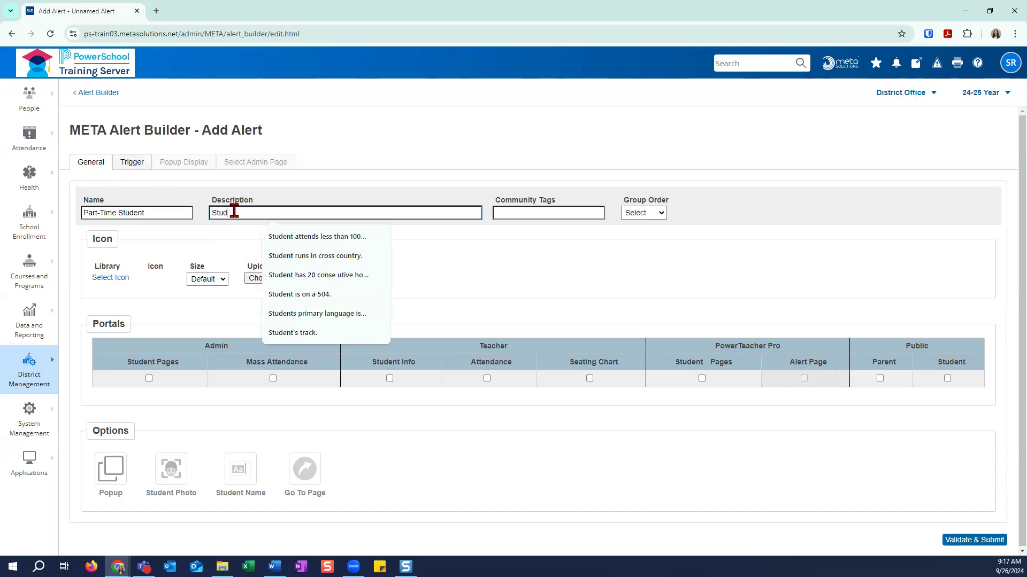
{"action": "type", "text": "ents "}
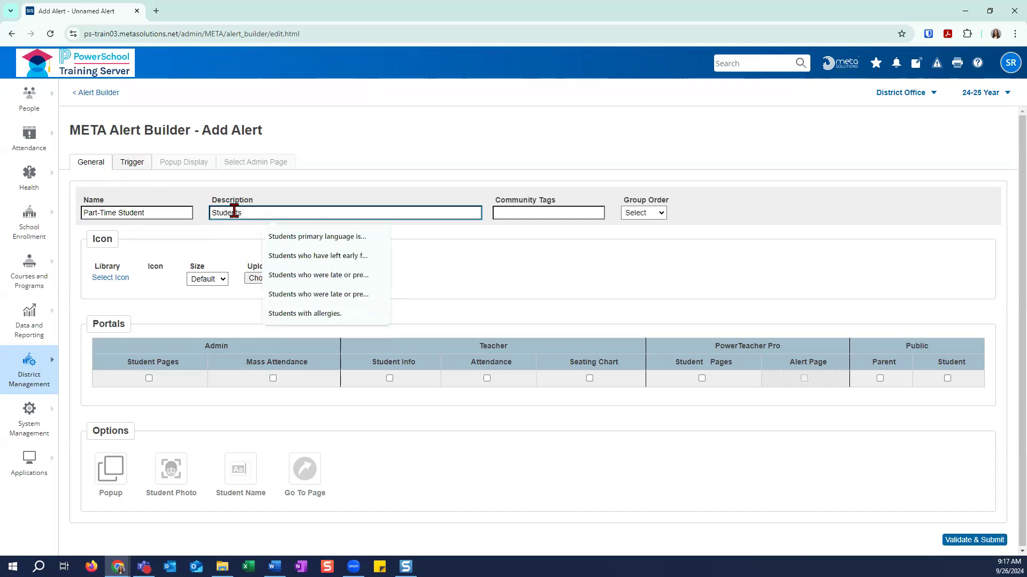
{"action": "type", "text": "who a"}
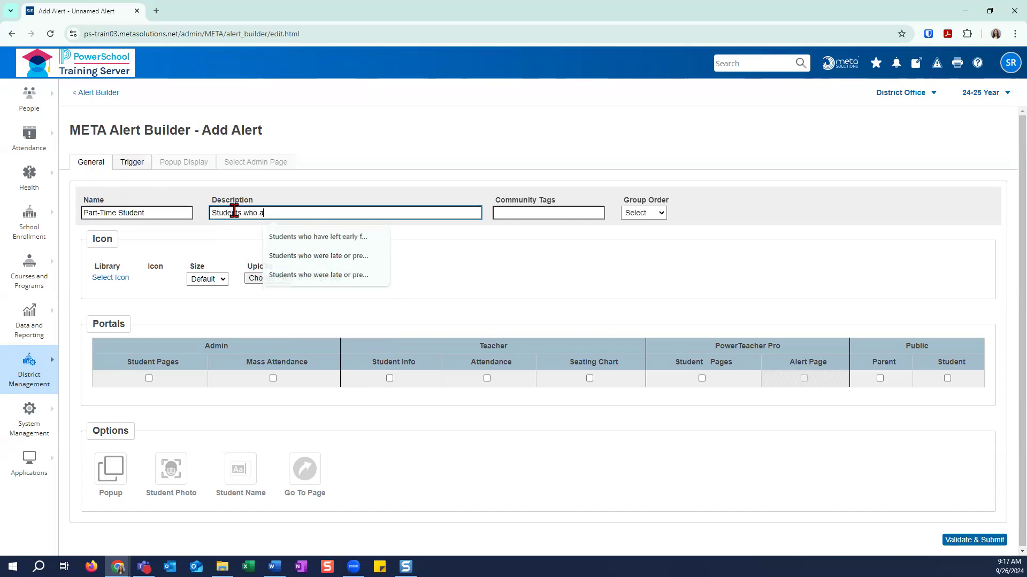
{"action": "type", "text": "ttend less"}
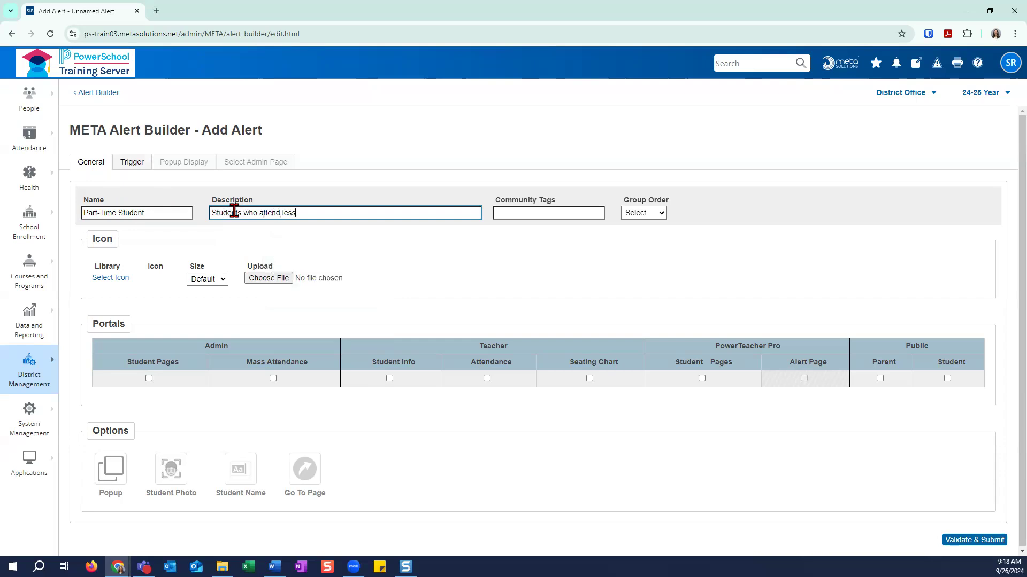
{"action": "type", "text": " than 100% of the day."}
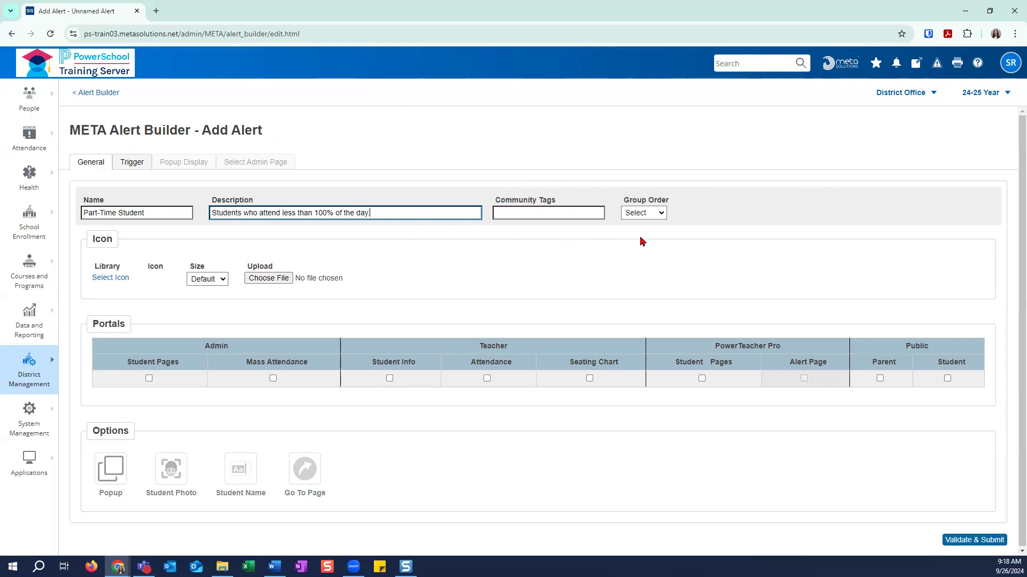
{"action": "left_click", "coordinate": [655, 214]}
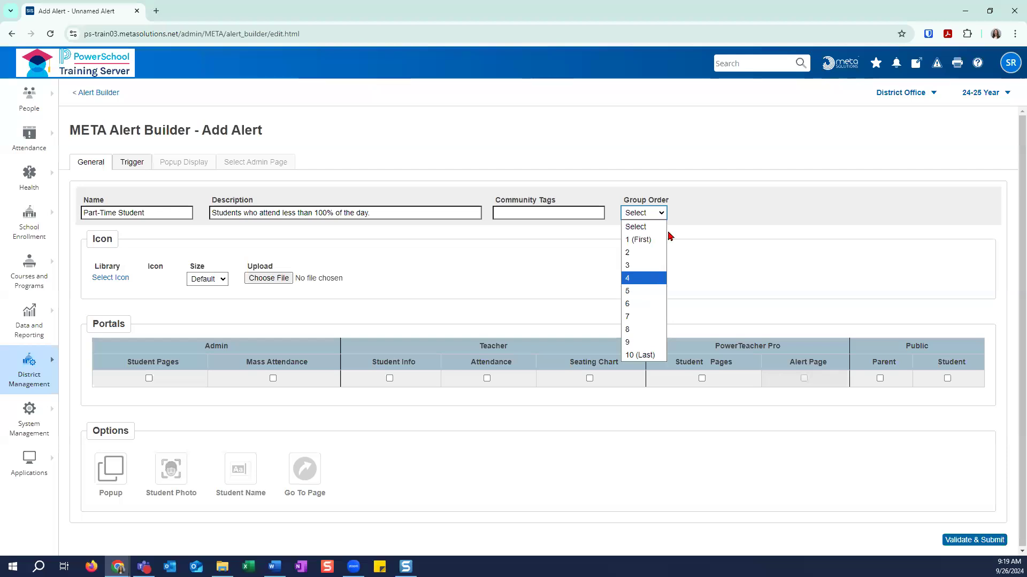
{"action": "left_click", "coordinate": [760, 268]}
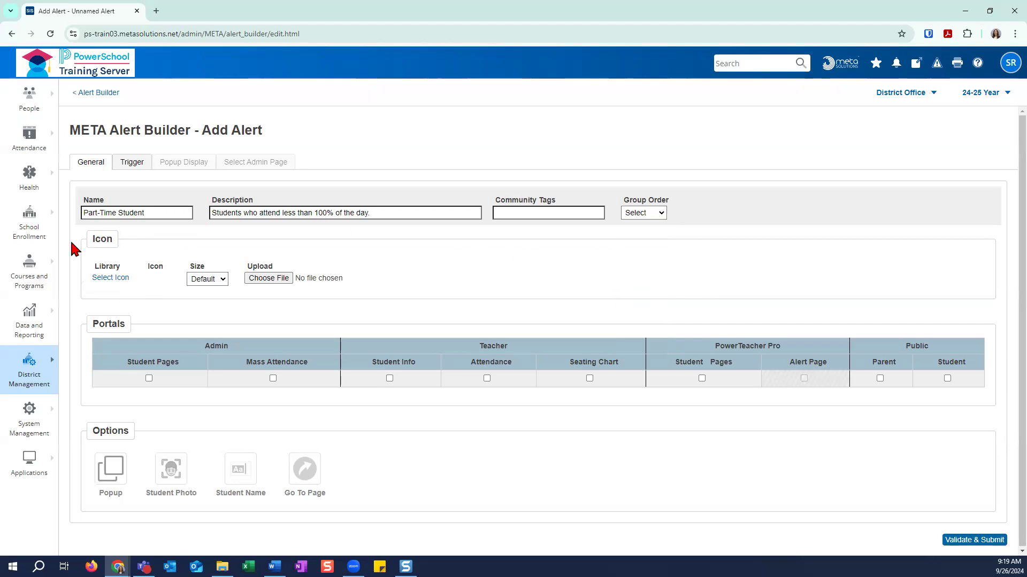
Step: Search the icon library for "clock", assign the orange-rimmed clock icon to the alert, and check the icon size choices
{"action": "left_click", "coordinate": [120, 279]}
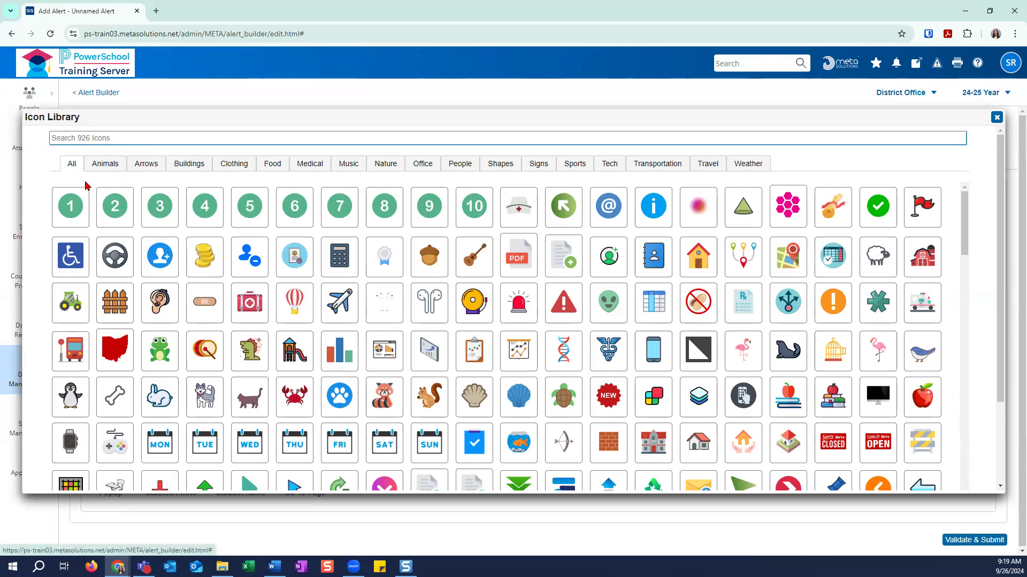
{"action": "scroll", "coordinate": [321, 348], "scroll_direction": "down", "scroll_amount": 3}
{"action": "scroll", "coordinate": [353, 342], "scroll_direction": "up", "scroll_amount": 2}
{"action": "scroll", "coordinate": [353, 343], "scroll_direction": "up", "scroll_amount": 1}
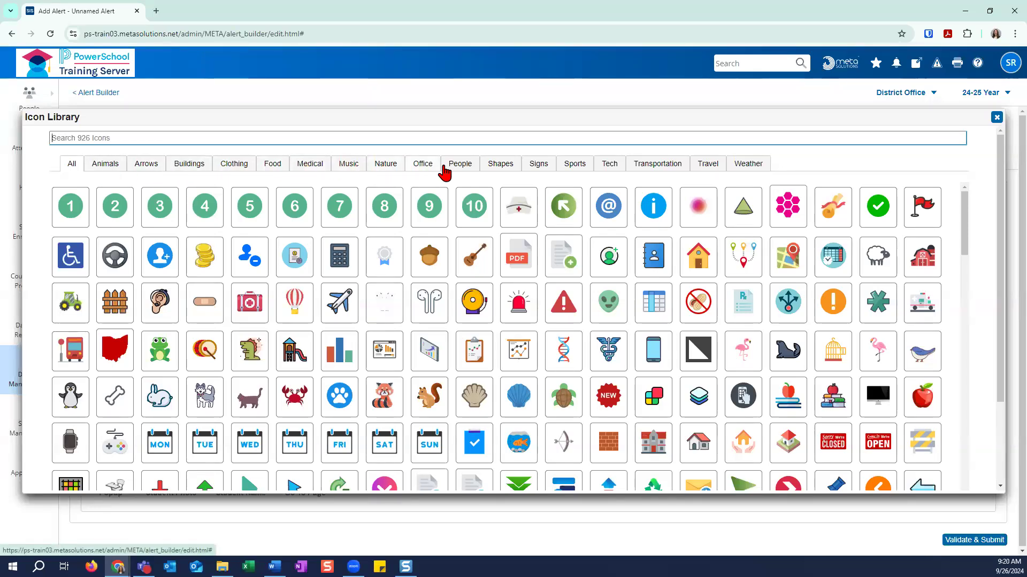
{"action": "left_click", "coordinate": [76, 140]}
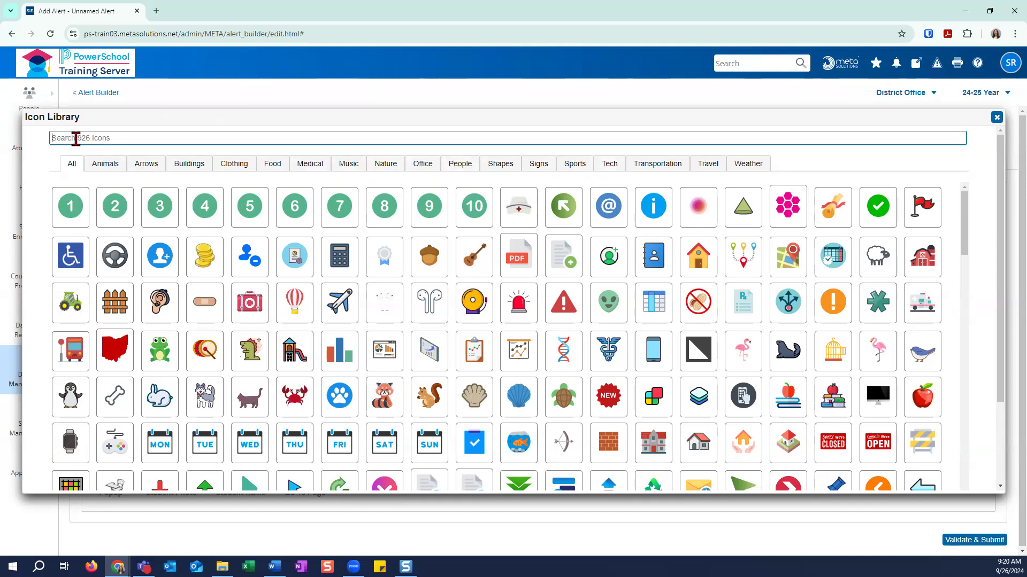
{"action": "type", "text": "clock"}
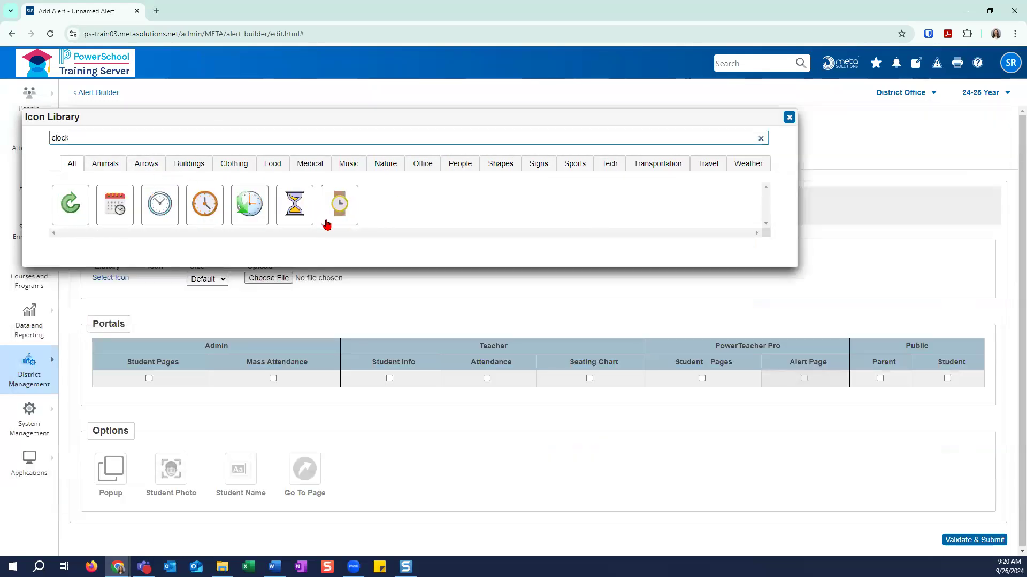
{"action": "left_click", "coordinate": [207, 204]}
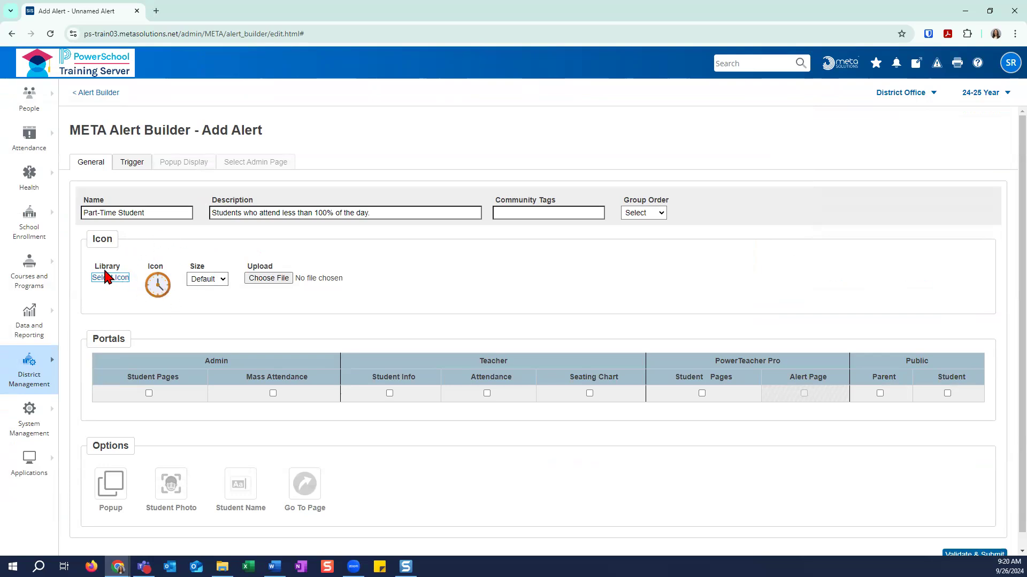
{"action": "left_click", "coordinate": [205, 280]}
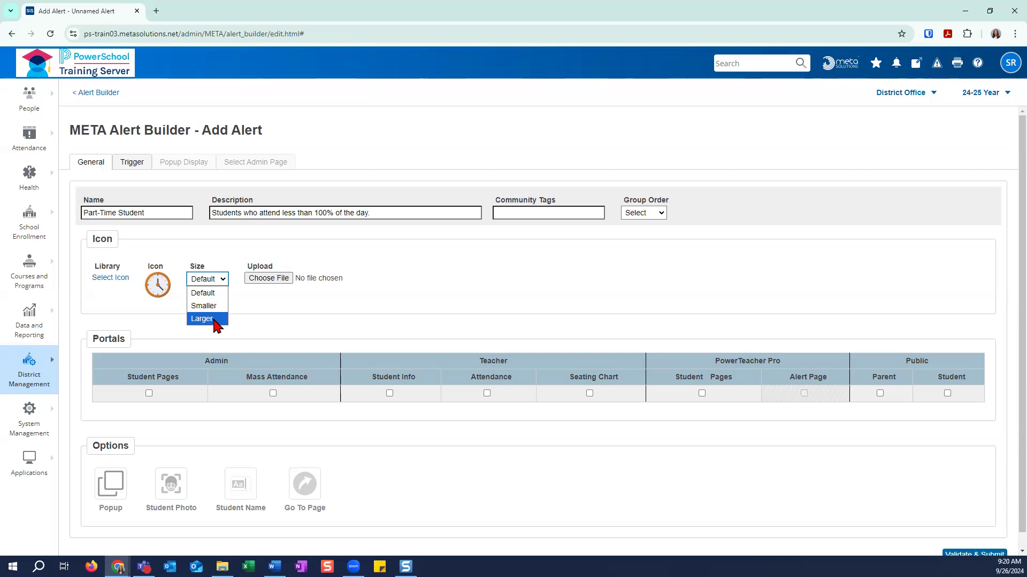
{"action": "left_click", "coordinate": [256, 315]}
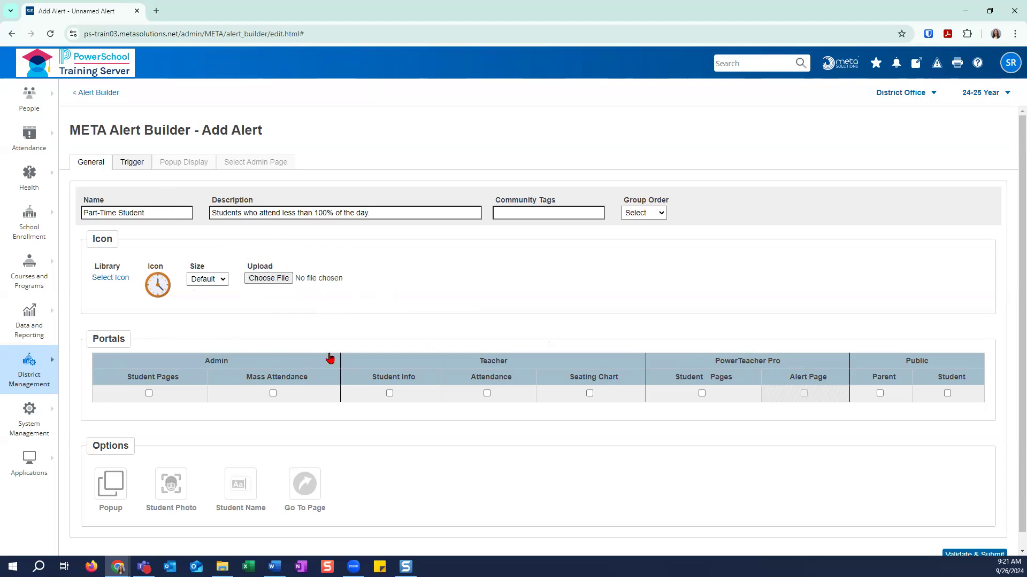
Step: Enable the alert for both Admin portals, Teacher Attendance, and PowerTeacher Pro Student Pages
{"action": "left_click", "coordinate": [213, 366]}
{"action": "left_click", "coordinate": [488, 396]}
{"action": "left_click", "coordinate": [389, 395]}
{"action": "left_click", "coordinate": [389, 394]}
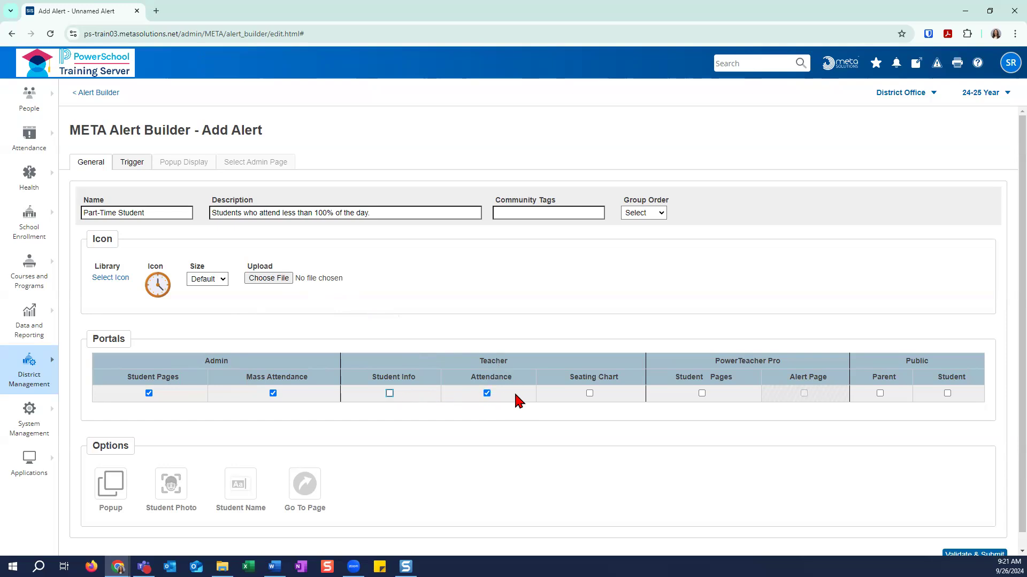
{"action": "left_click", "coordinate": [701, 393]}
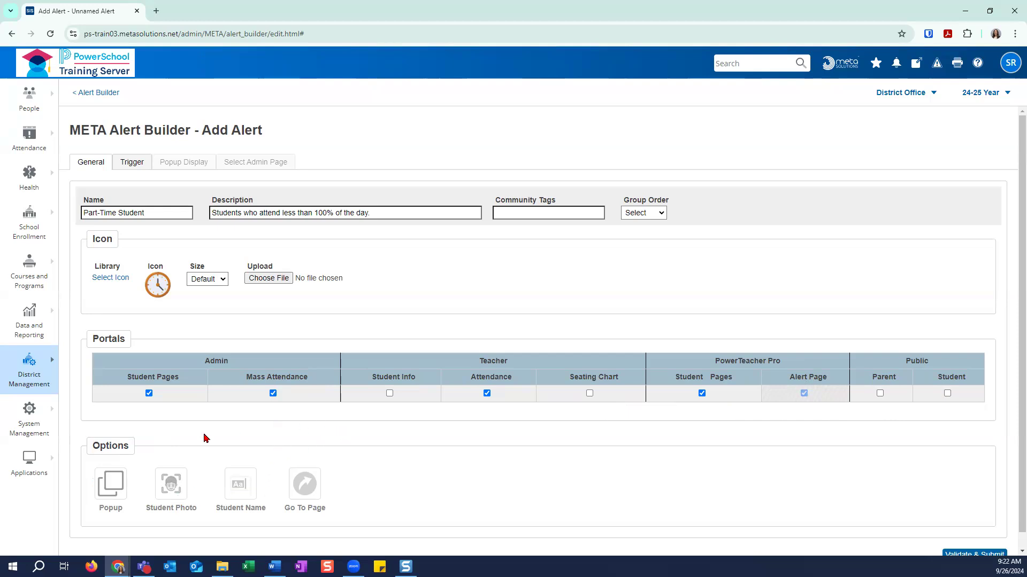
Step: Enable the Popup, Student Photo, Student Name and Go To Page options for the alert
{"action": "left_click", "coordinate": [113, 486]}
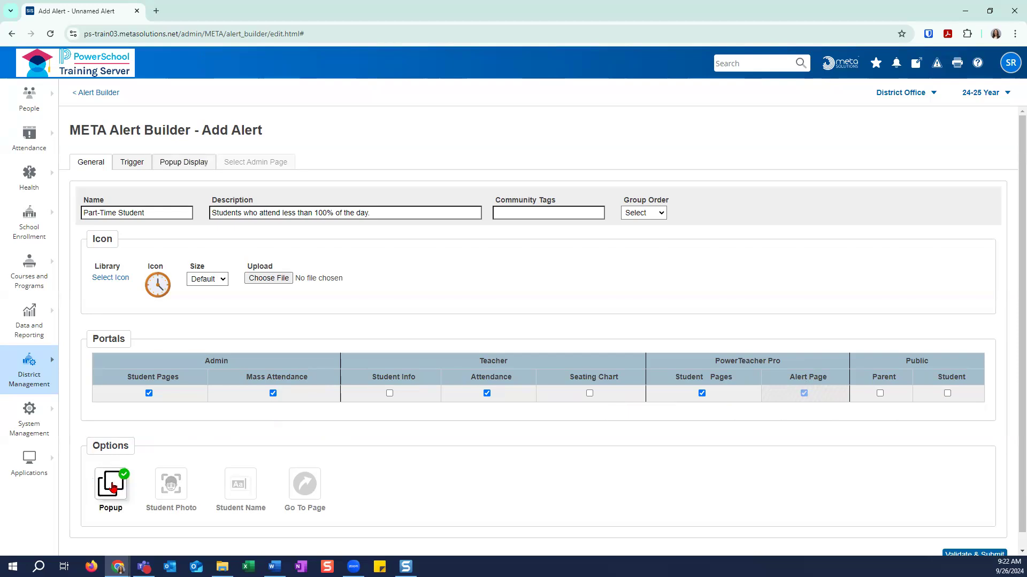
{"action": "left_click", "coordinate": [168, 489]}
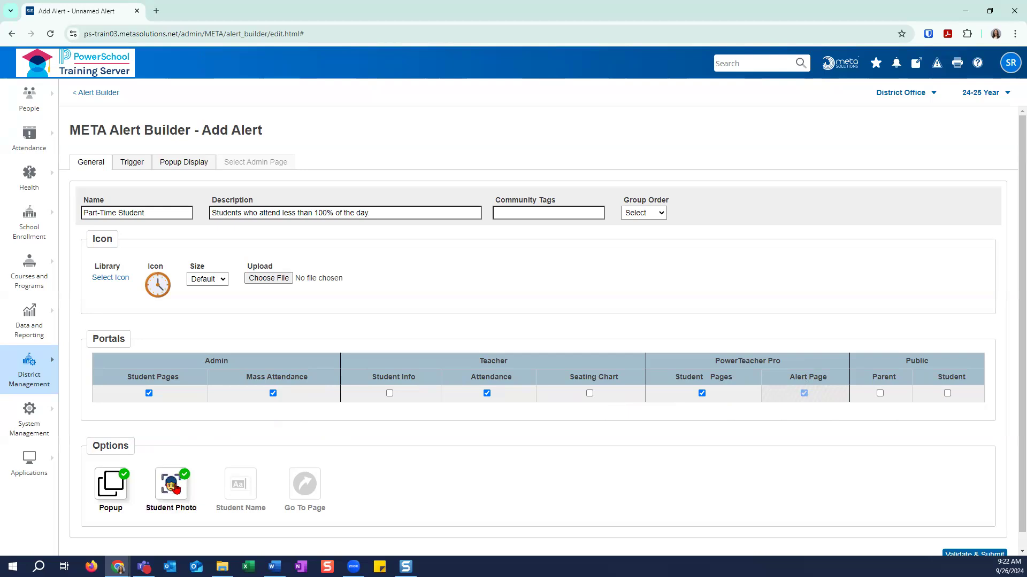
{"action": "left_click", "coordinate": [241, 487]}
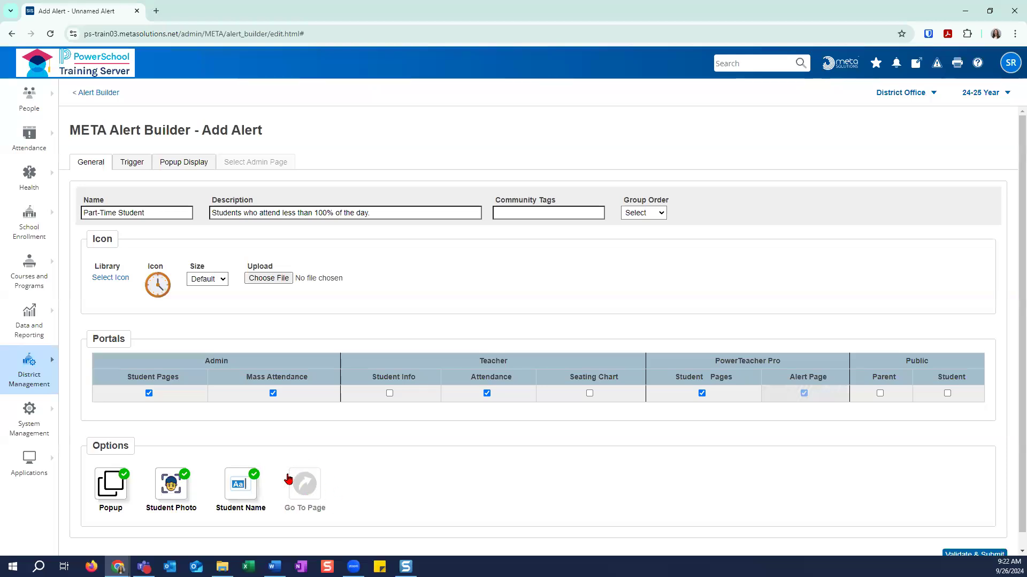
{"action": "left_click", "coordinate": [312, 490]}
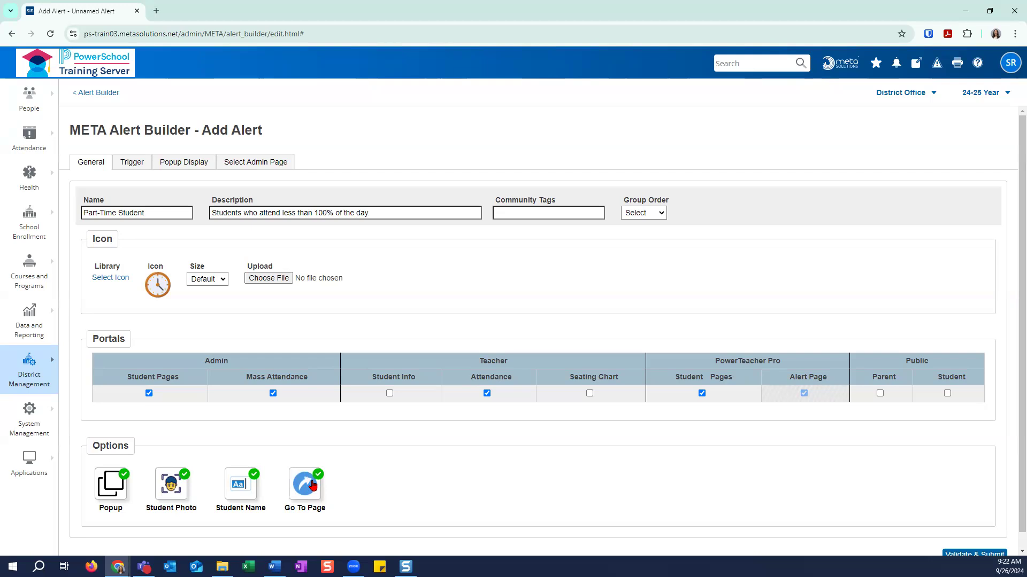
{"action": "left_click", "coordinate": [313, 486]}
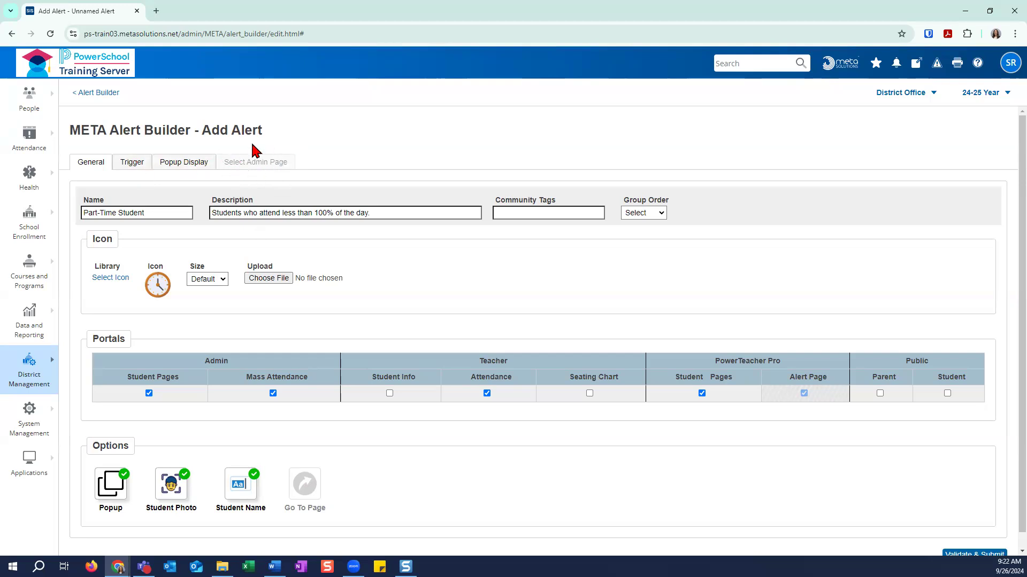
{"action": "left_click", "coordinate": [311, 493]}
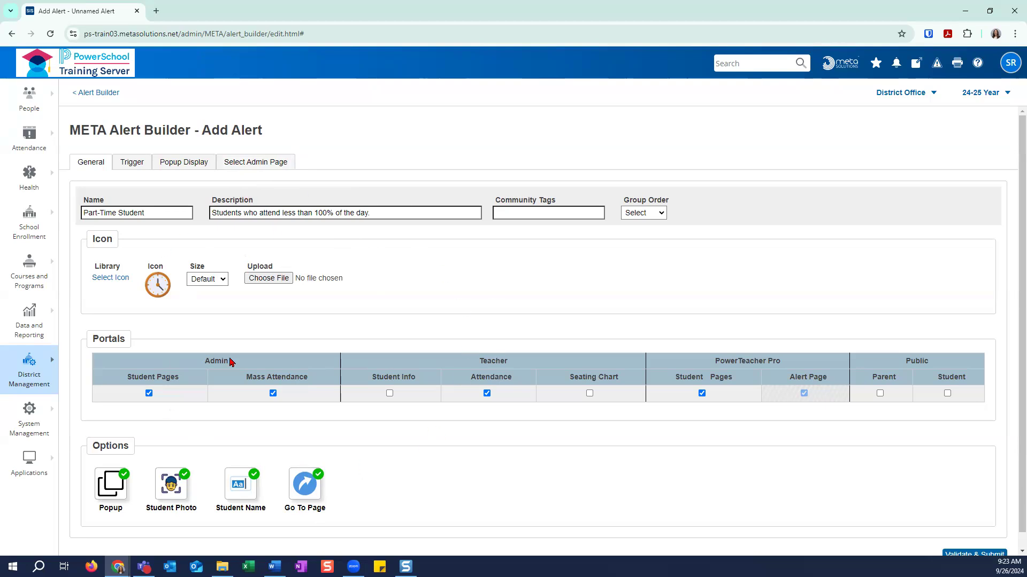
Step: Filter the full field list by "percent" and use S_OH_STU_FS_X.percent_time as the simple trigger's field
{"action": "left_click", "coordinate": [129, 171]}
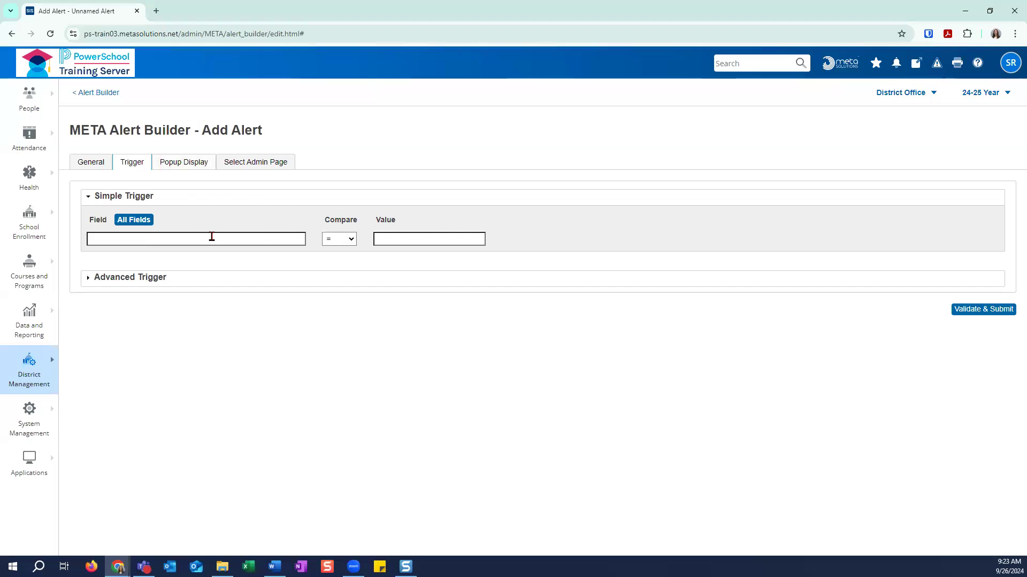
{"action": "left_click", "coordinate": [133, 225]}
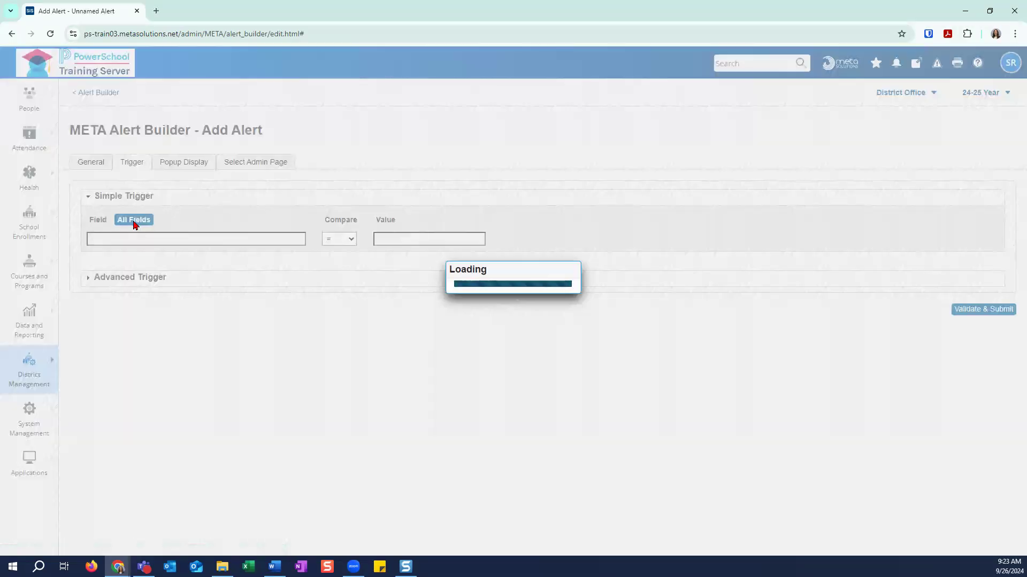
{"action": "left_click", "coordinate": [496, 205]}
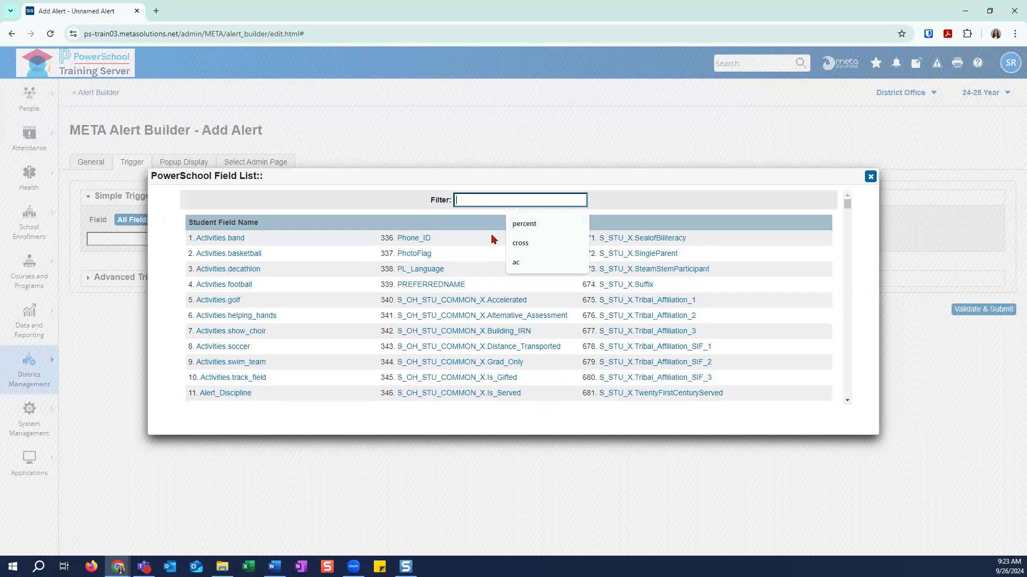
{"action": "type", "text": "percent"}
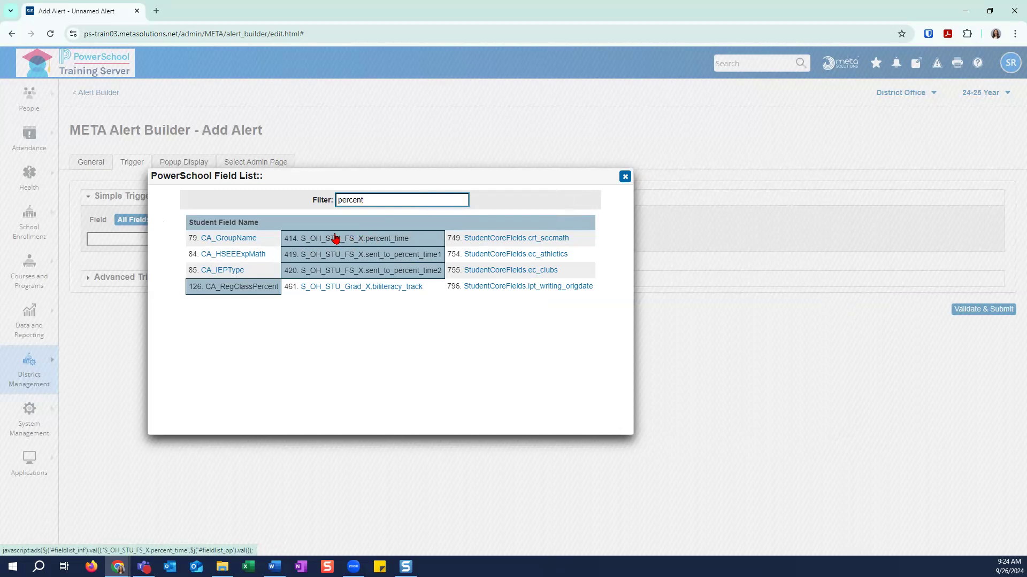
{"action": "left_click", "coordinate": [379, 240]}
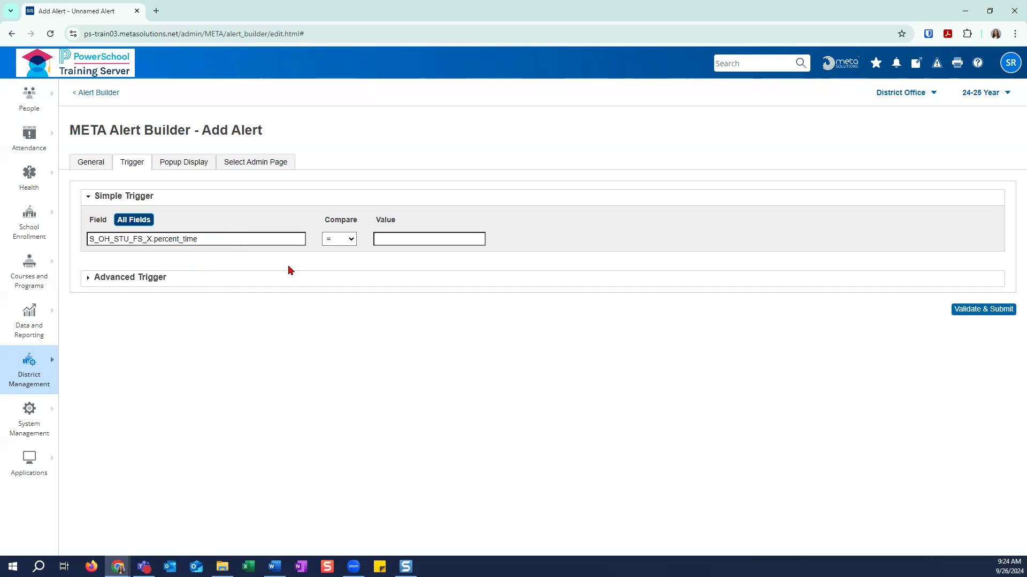
Step: Set the simple trigger's comparison to < with a value of 100
{"action": "left_click", "coordinate": [353, 243]}
{"action": "left_click", "coordinate": [342, 277]}
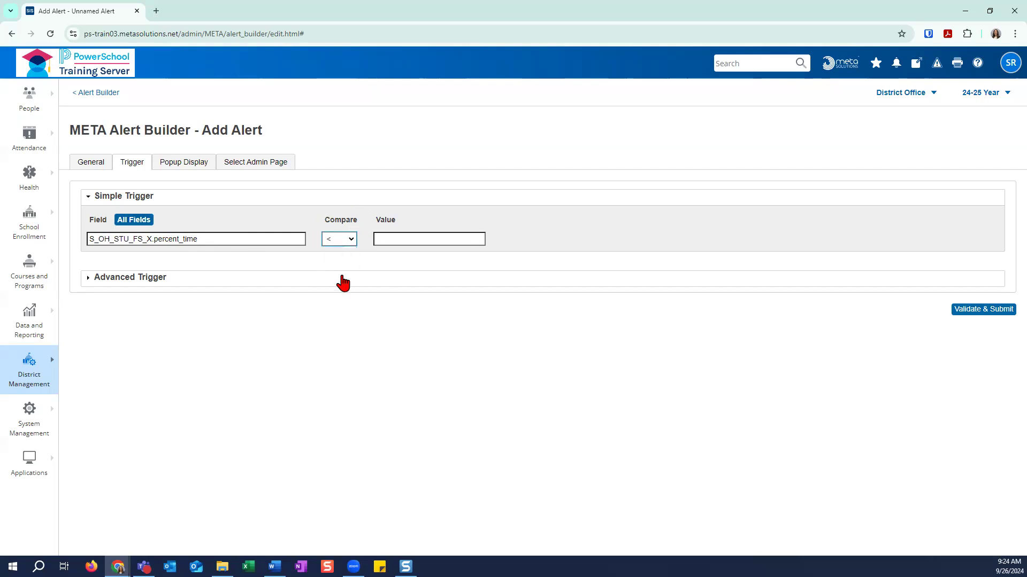
{"action": "left_click", "coordinate": [379, 237]}
{"action": "left_click", "coordinate": [423, 263]}
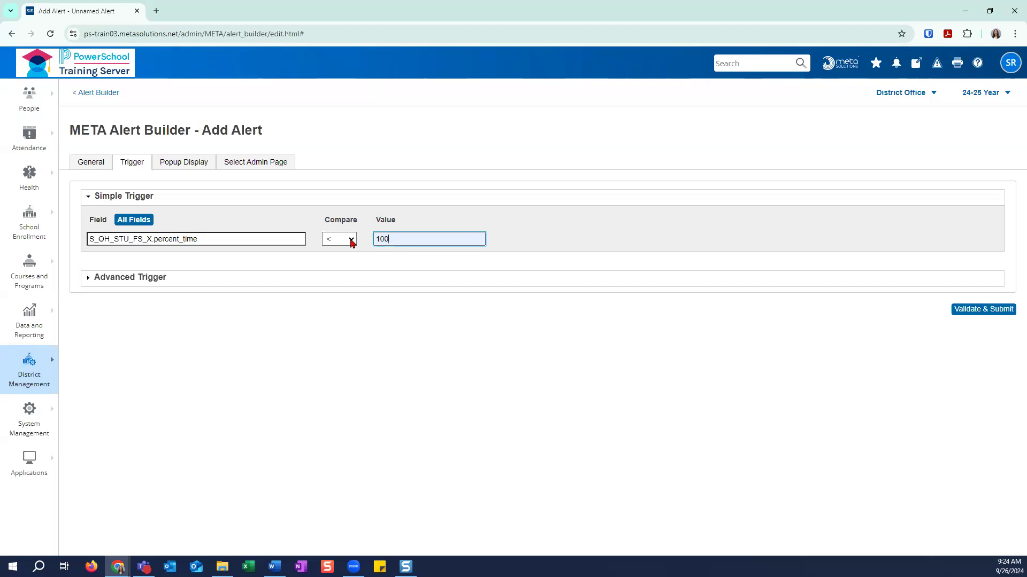
Step: Try the # comparison in the simple trigger with an empty value
{"action": "left_click", "coordinate": [344, 240]}
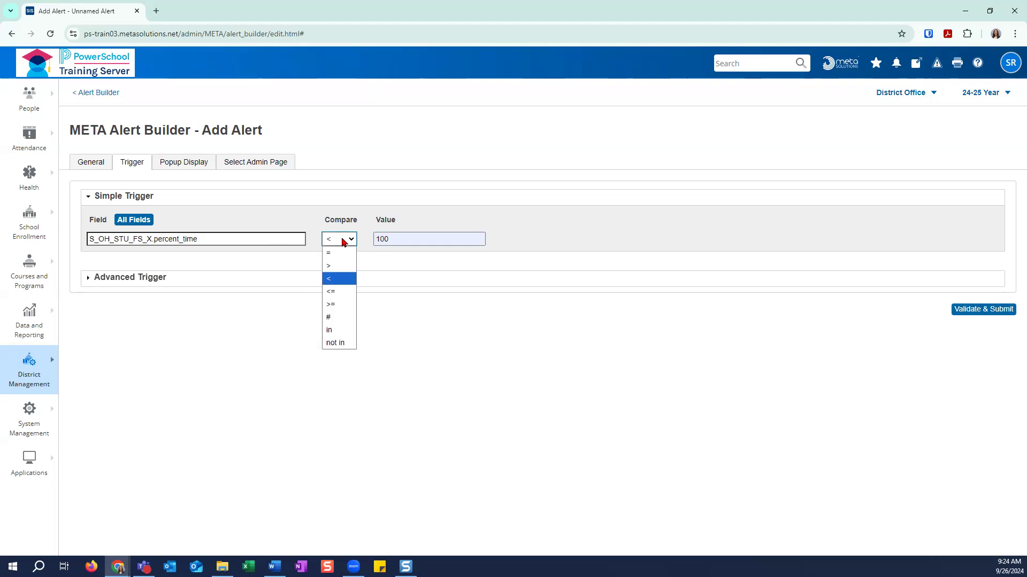
{"action": "left_click", "coordinate": [343, 320]}
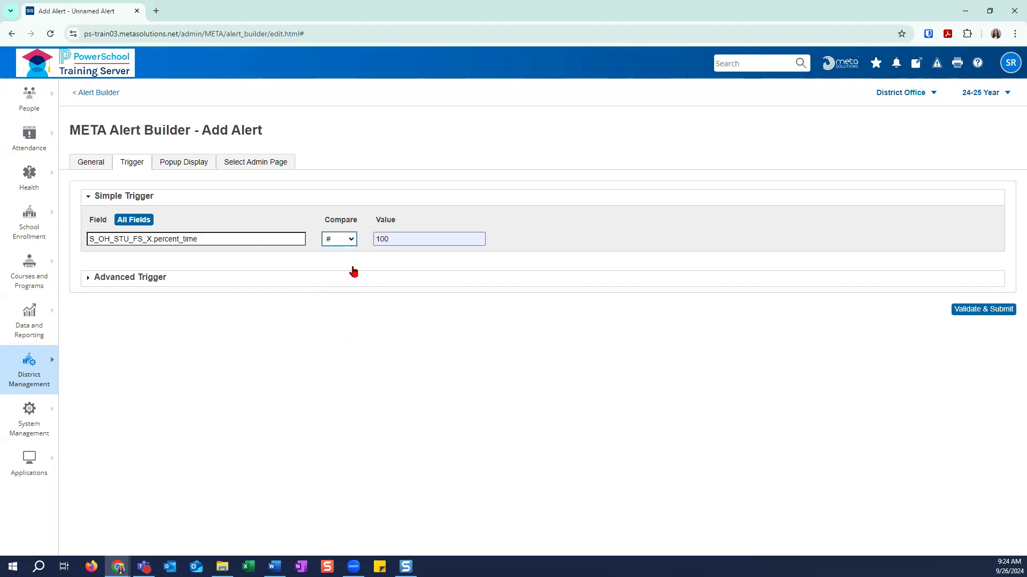
{"action": "double_click", "coordinate": [394, 237]}
{"action": "key", "text": "BackSpace"}
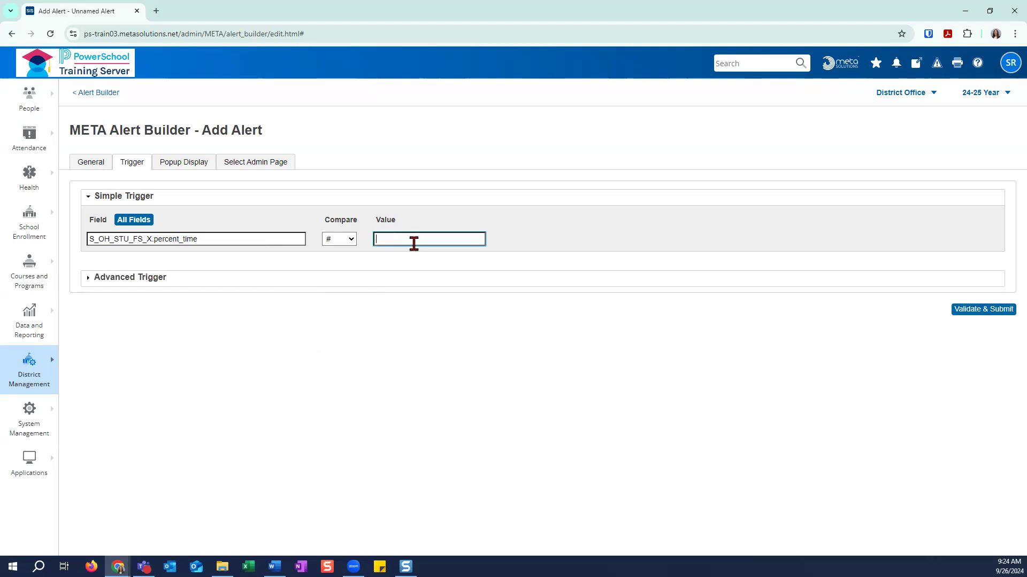
Step: Return the simple trigger to the < comparison with value 100, and expand the Advanced Trigger code
{"action": "left_click", "coordinate": [350, 239]}
{"action": "left_click", "coordinate": [348, 279]}
{"action": "left_click", "coordinate": [385, 238]}
{"action": "type", "text": "100"}
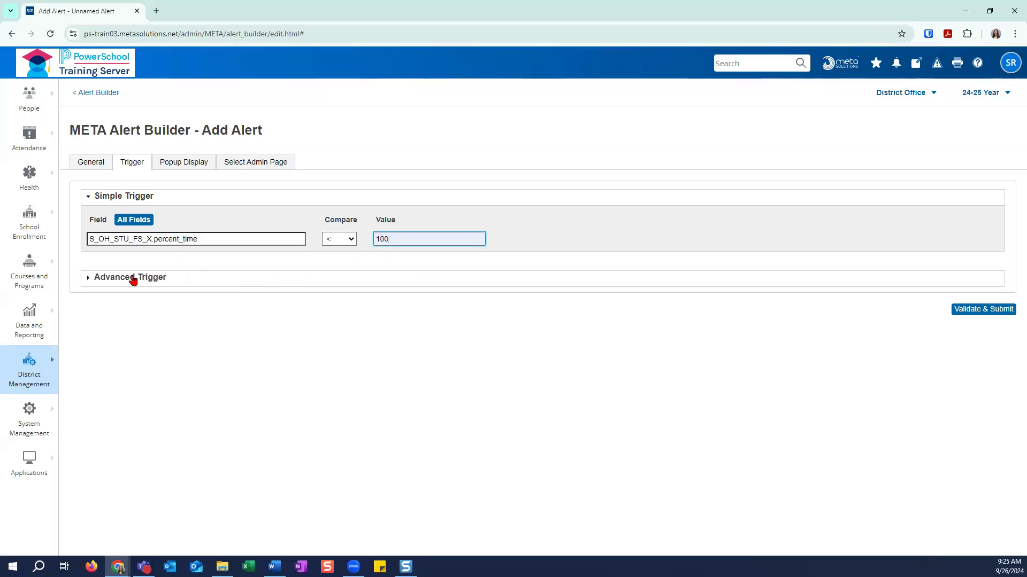
{"action": "left_click", "coordinate": [95, 279]}
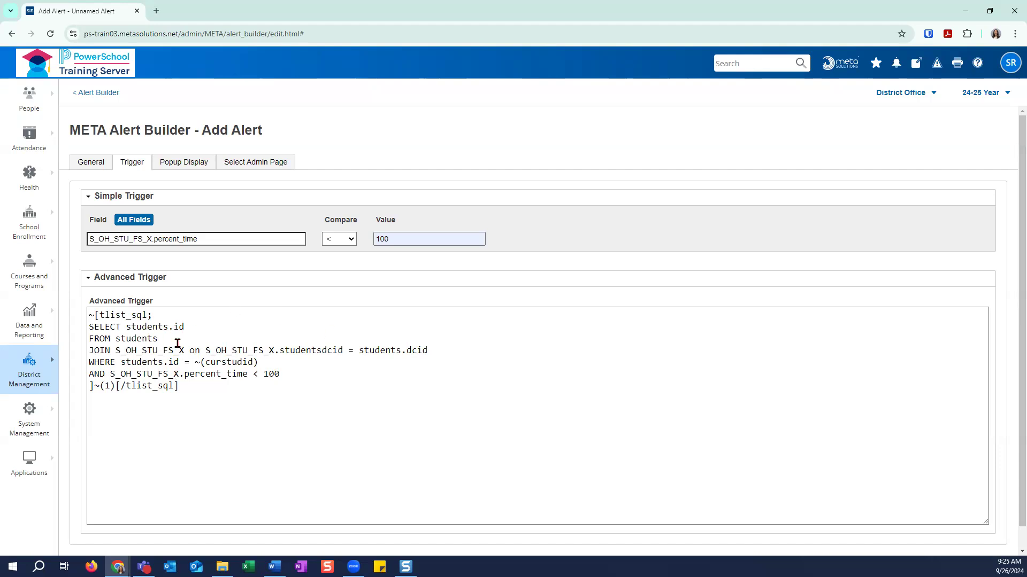
Step: Collapse the Advanced Trigger code, then review the alert's general settings and its simple trigger
{"action": "left_click", "coordinate": [96, 280]}
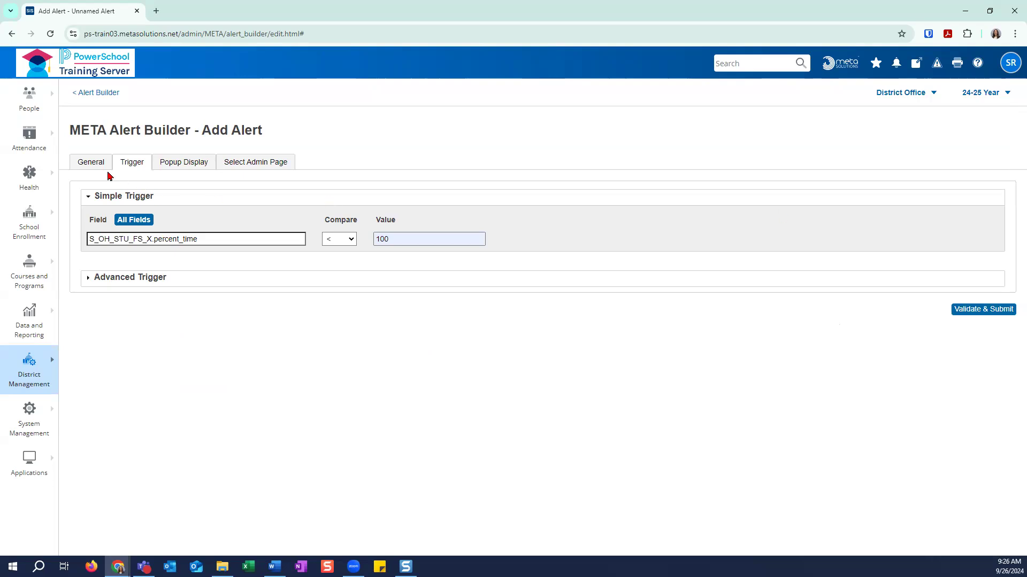
{"action": "left_click", "coordinate": [91, 164]}
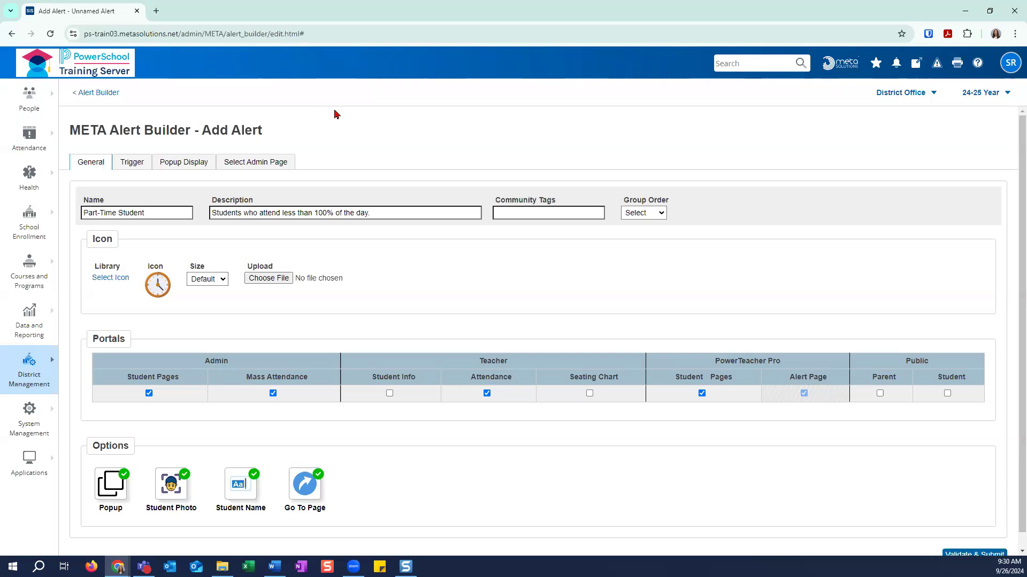
{"action": "left_click", "coordinate": [134, 167]}
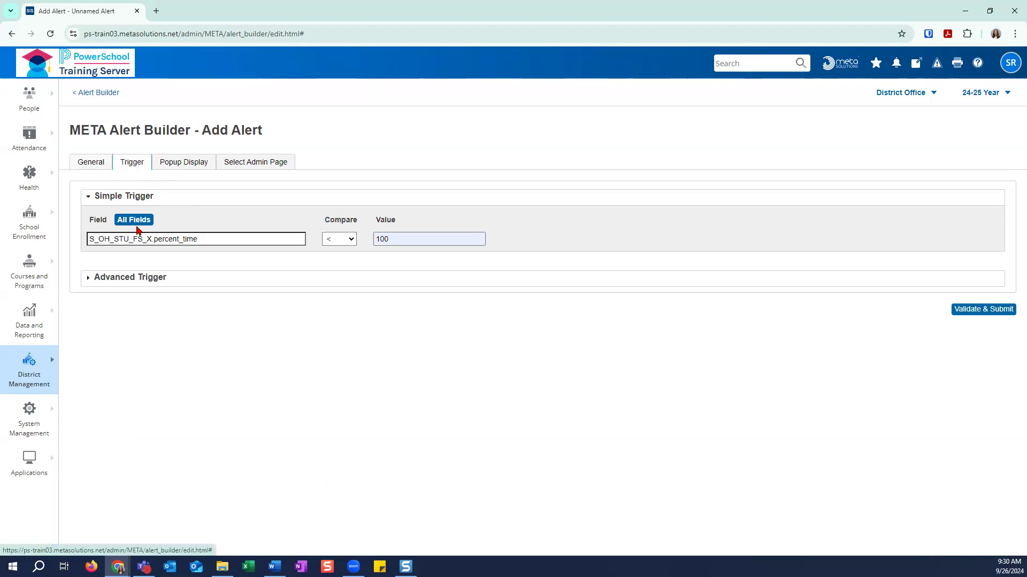
Step: Begin the popup content with "~([Students]First_name) is a part-time student and attends ~([Students]"
{"action": "left_click", "coordinate": [185, 167]}
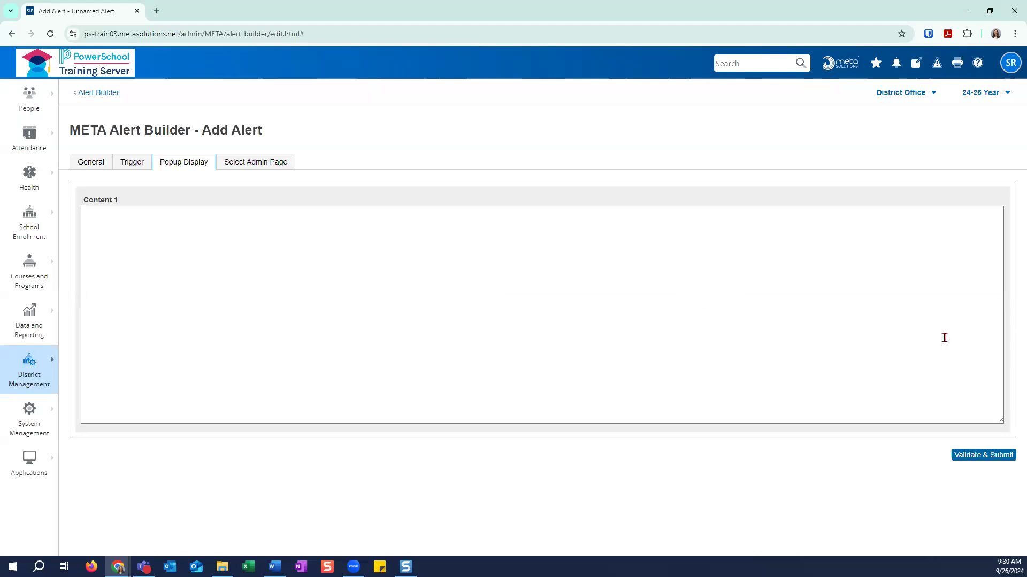
{"action": "left_click", "coordinate": [142, 221]}
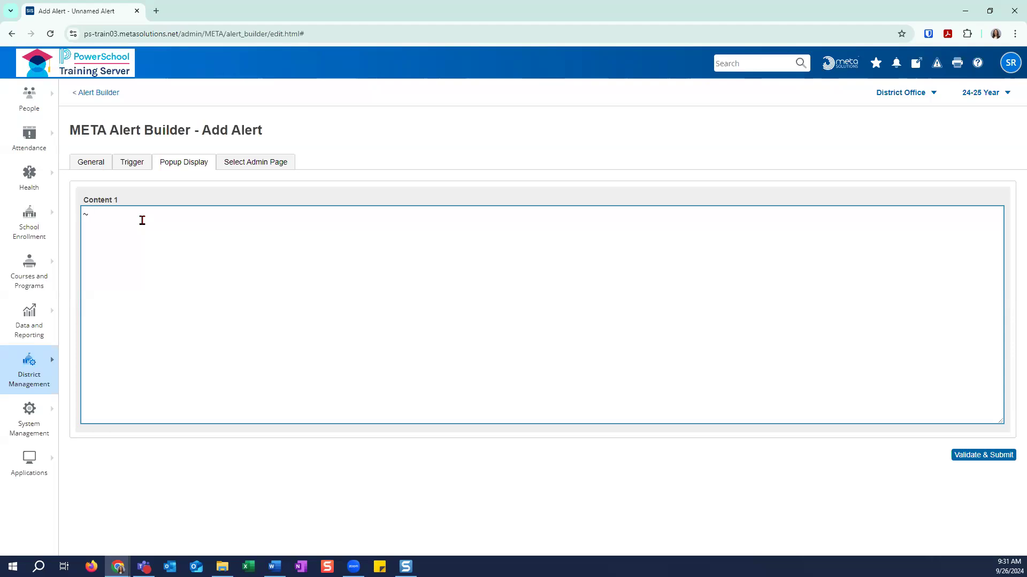
{"action": "type", "text": "([Students]First_name) is a part-t"}
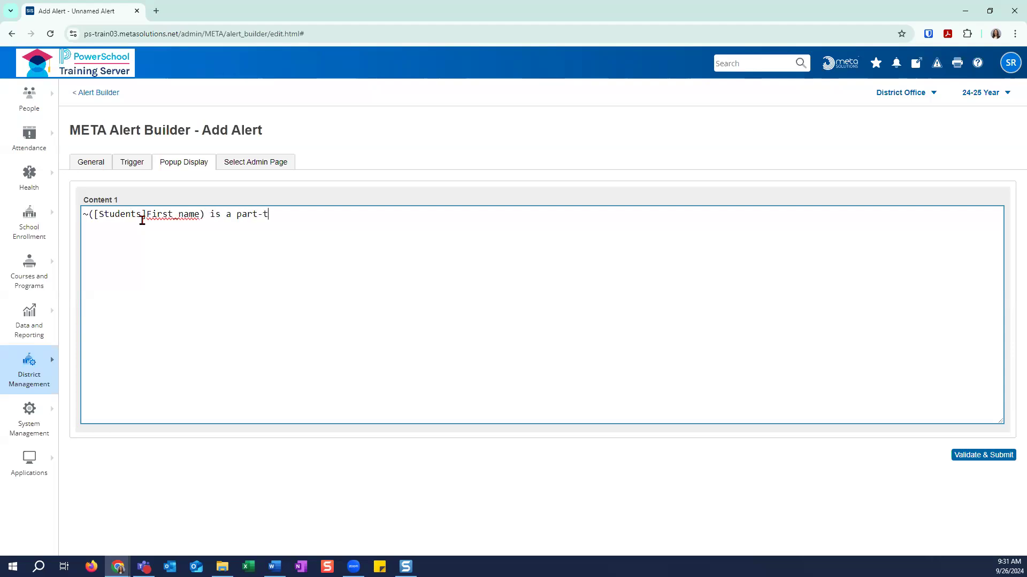
{"action": "type", "text": "ime student"}
{"action": "type", "text": " and at"}
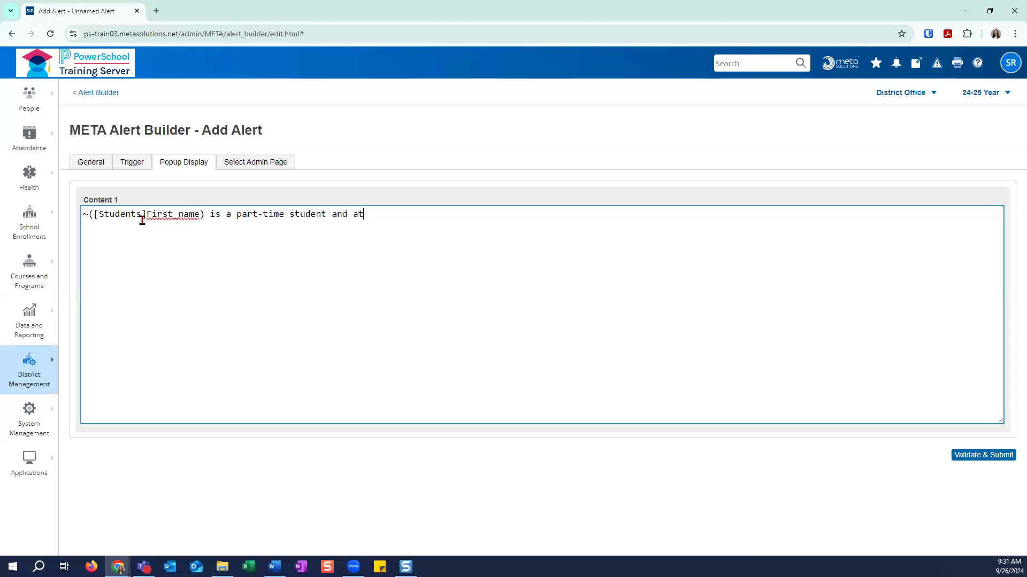
{"action": "type", "text": "tands ~"}
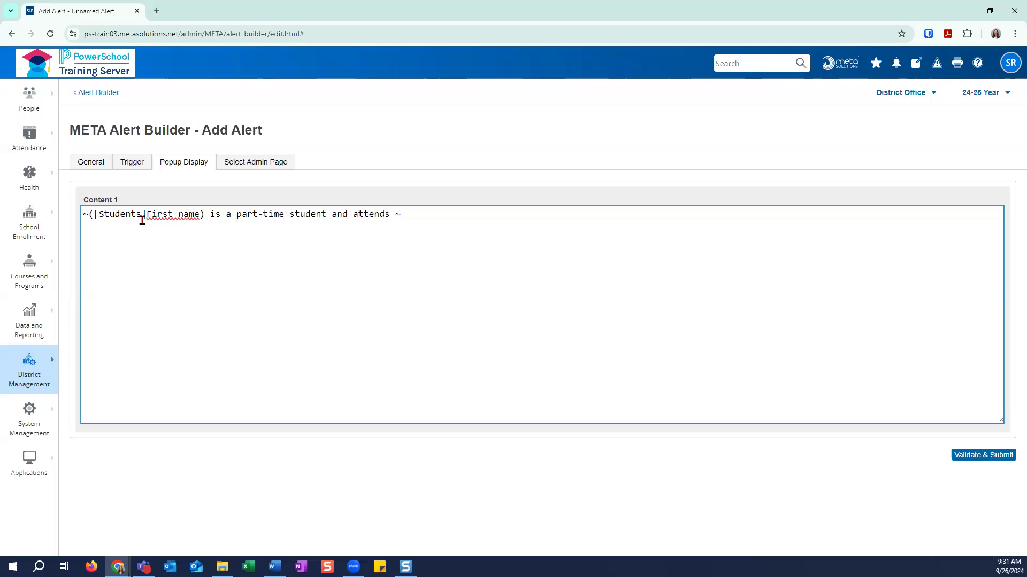
{"action": "type", "text": "([Students]"}
Step: Copy S_OH_STU_FS_X.percent_time from the simple trigger into the end of the popup content, and finish the sentence with ")% of the day."
{"action": "left_click", "coordinate": [130, 167]}
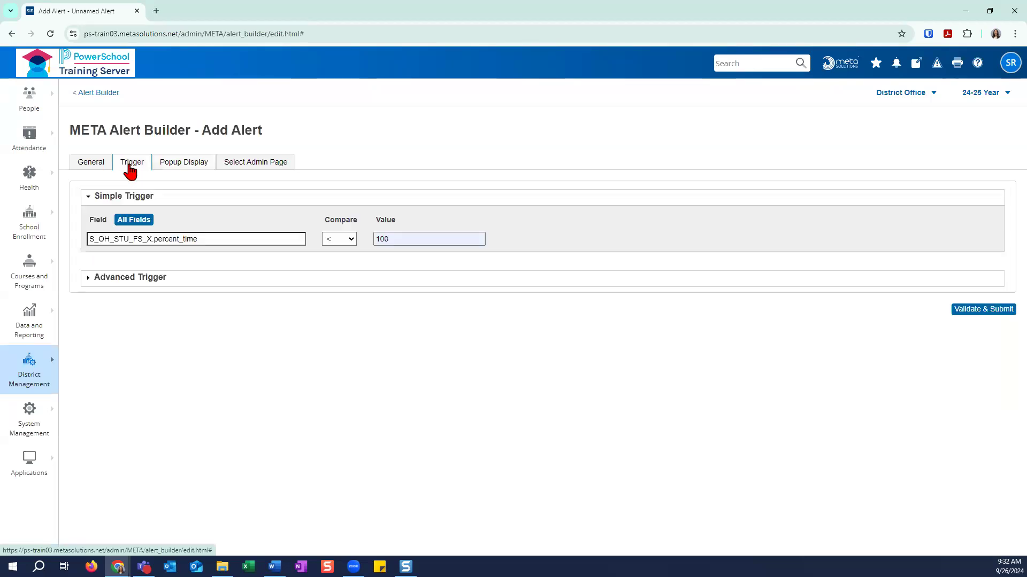
{"action": "double_click", "coordinate": [155, 238]}
{"action": "key", "text": "ctrl+c"}
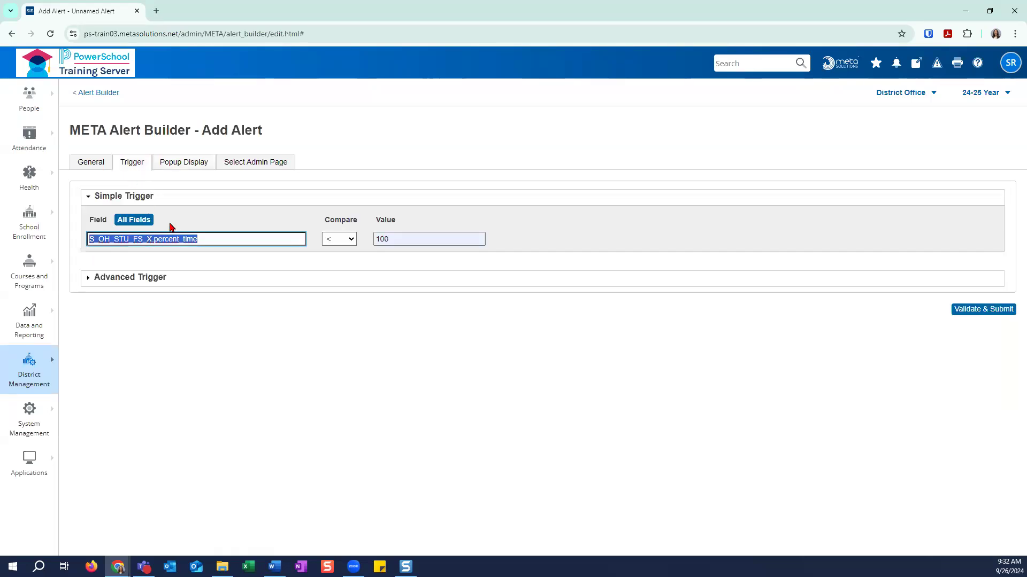
{"action": "left_click", "coordinate": [181, 168]}
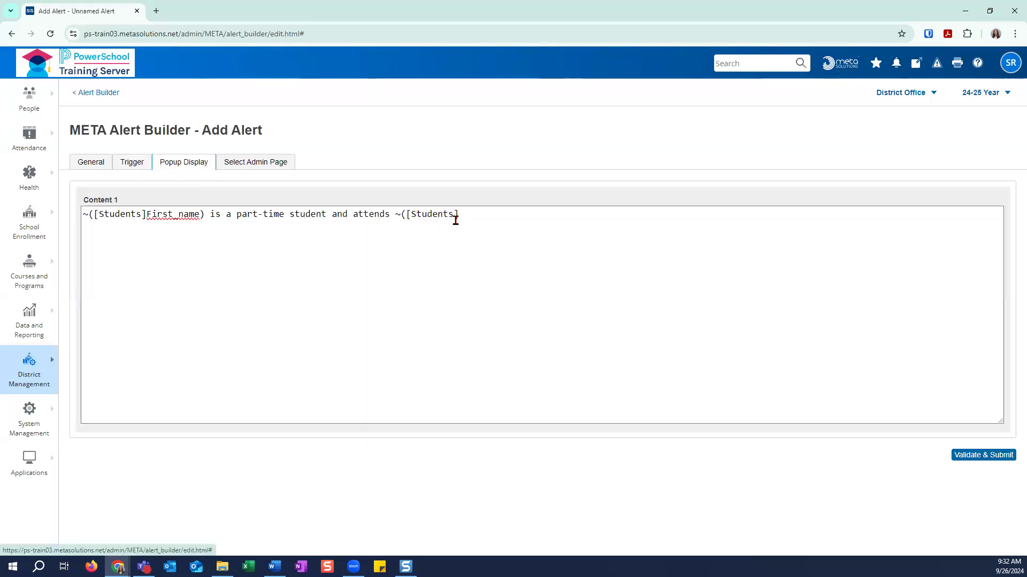
{"action": "left_click", "coordinate": [484, 214]}
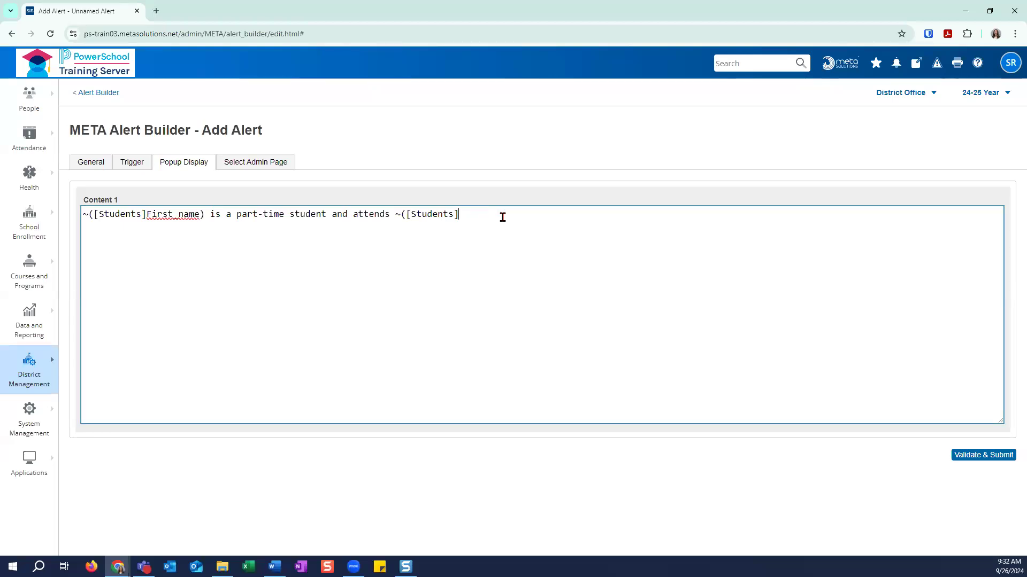
{"action": "key", "text": "ctrl+v"}
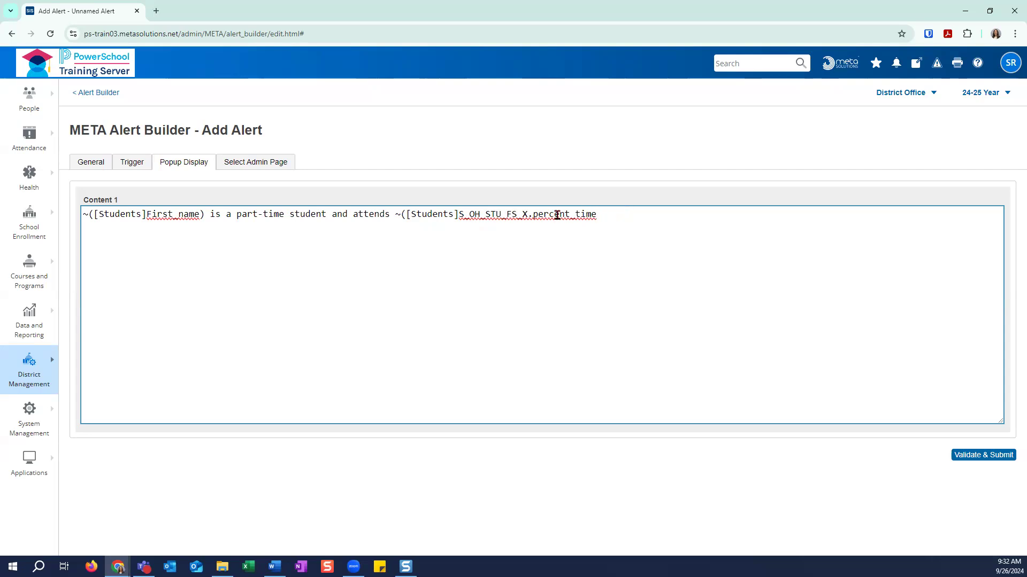
{"action": "type", "text": ")%"}
{"action": "type", "text": "of the day."}
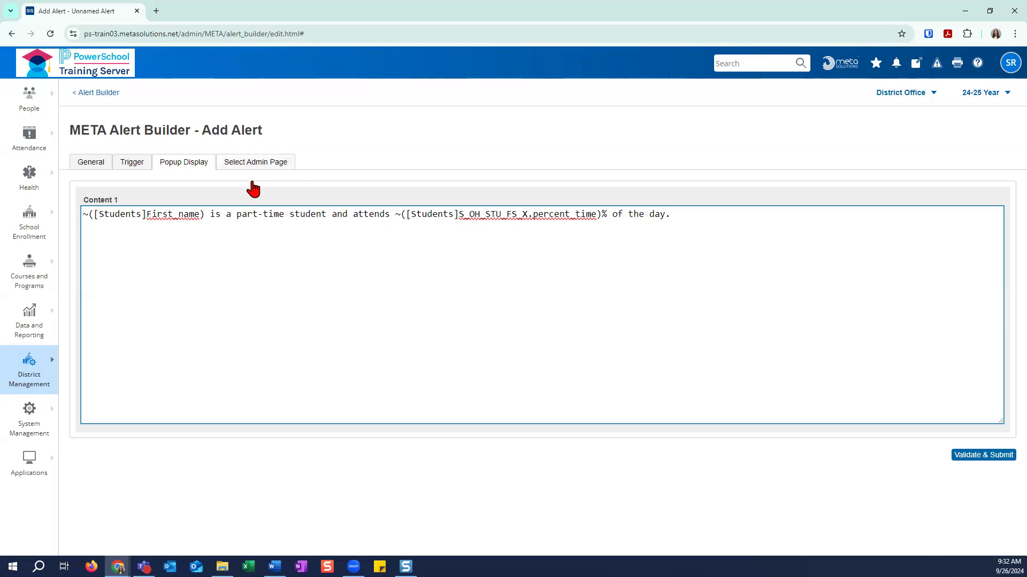
Step: Set the alert's admin page to FS under State/Province - OH Tabs, and validate and submit the alert
{"action": "left_click", "coordinate": [260, 167]}
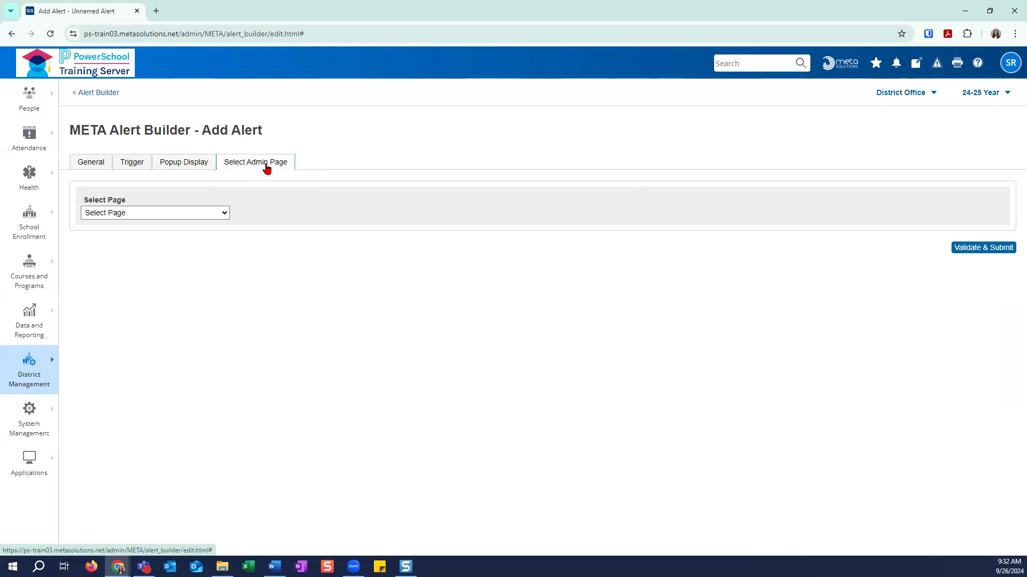
{"action": "left_click", "coordinate": [225, 215]}
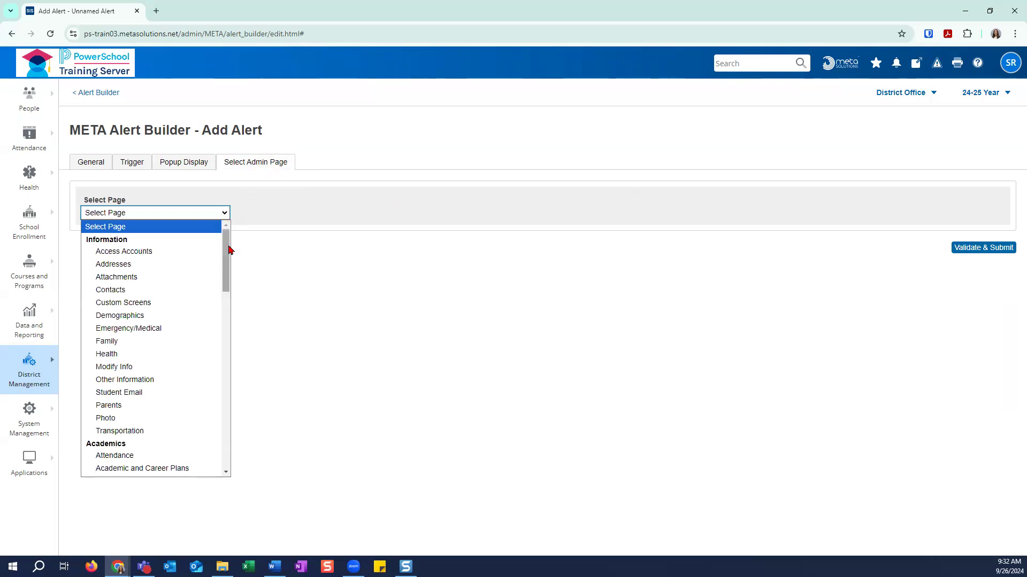
{"action": "left_click_drag", "start_coordinate": [228, 249], "coordinate": [222, 418]}
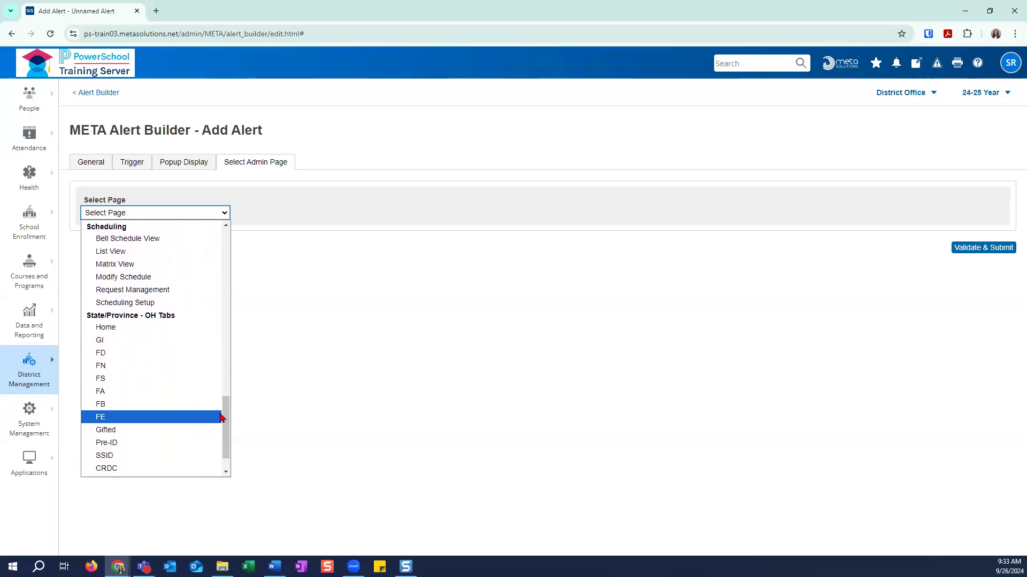
{"action": "left_click", "coordinate": [175, 380]}
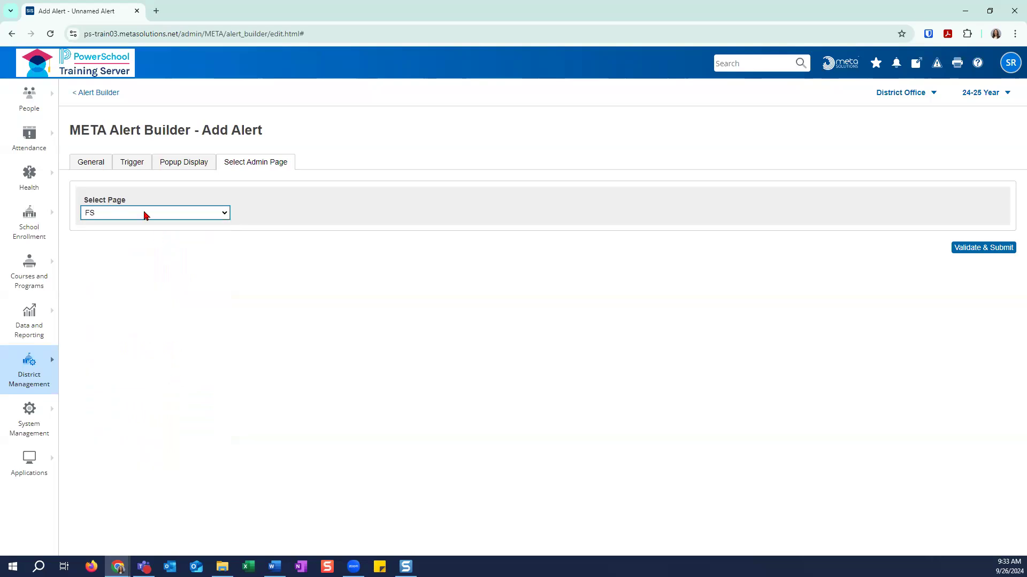
{"action": "left_click", "coordinate": [225, 213]}
{"action": "left_click_drag", "start_coordinate": [225, 401], "coordinate": [228, 358]}
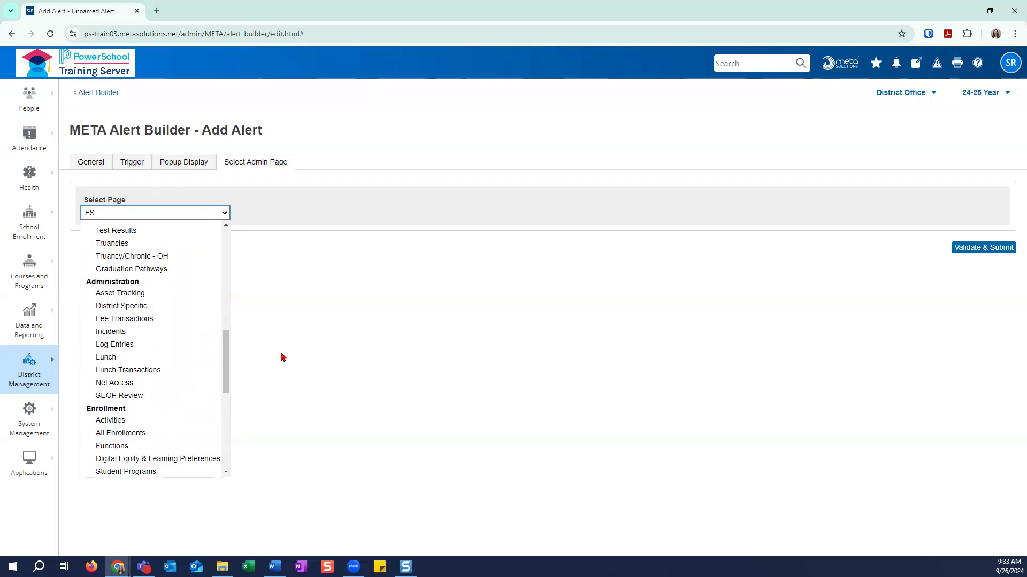
{"action": "left_click", "coordinate": [330, 317]}
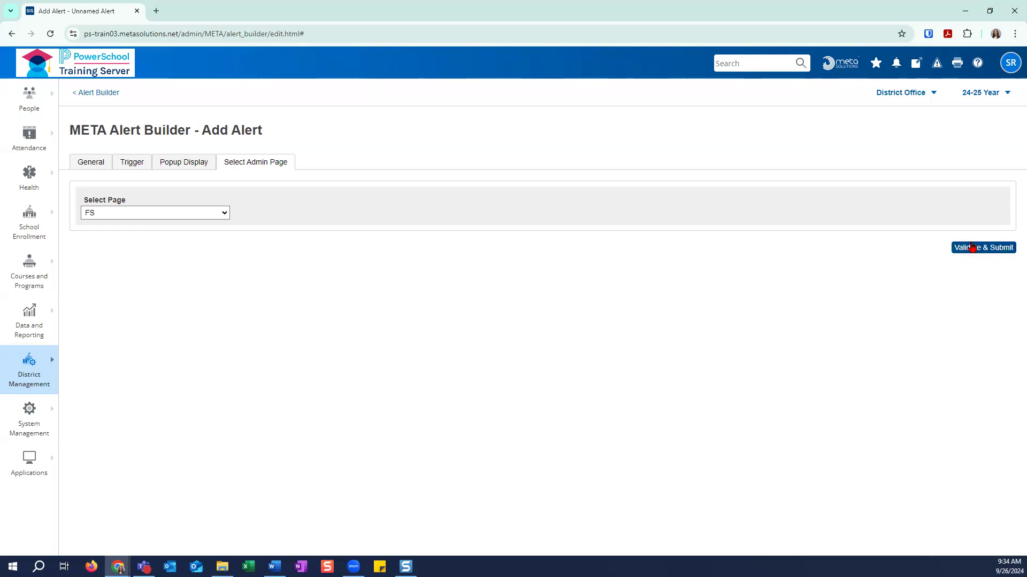
{"action": "left_click", "coordinate": [980, 250]}
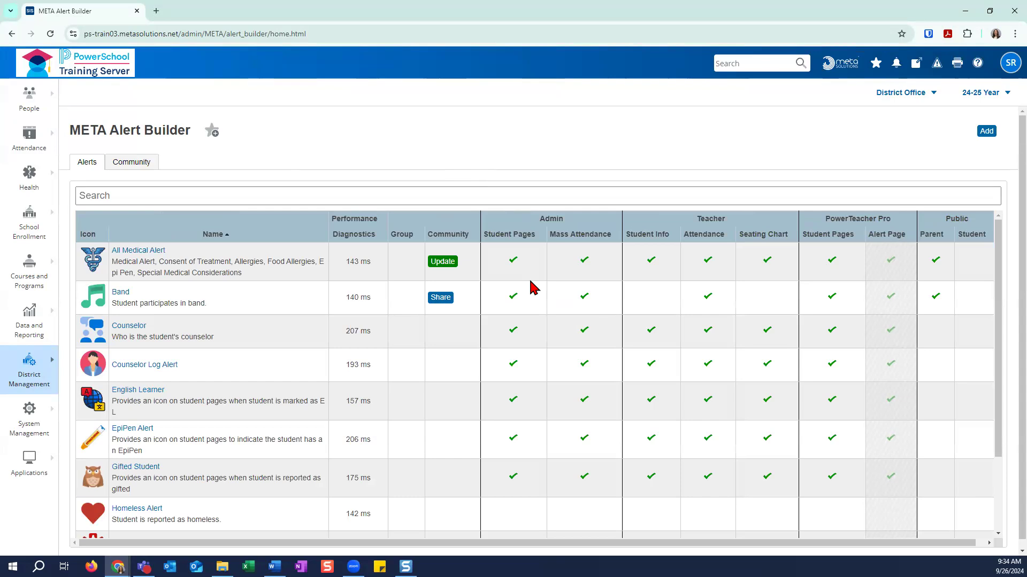
Step: Reopen the Part-Time Student alert, change the second [Students] in its popup content to [Student], and validate and submit it
{"action": "scroll", "coordinate": [534, 288], "scroll_direction": "down", "scroll_amount": 2}
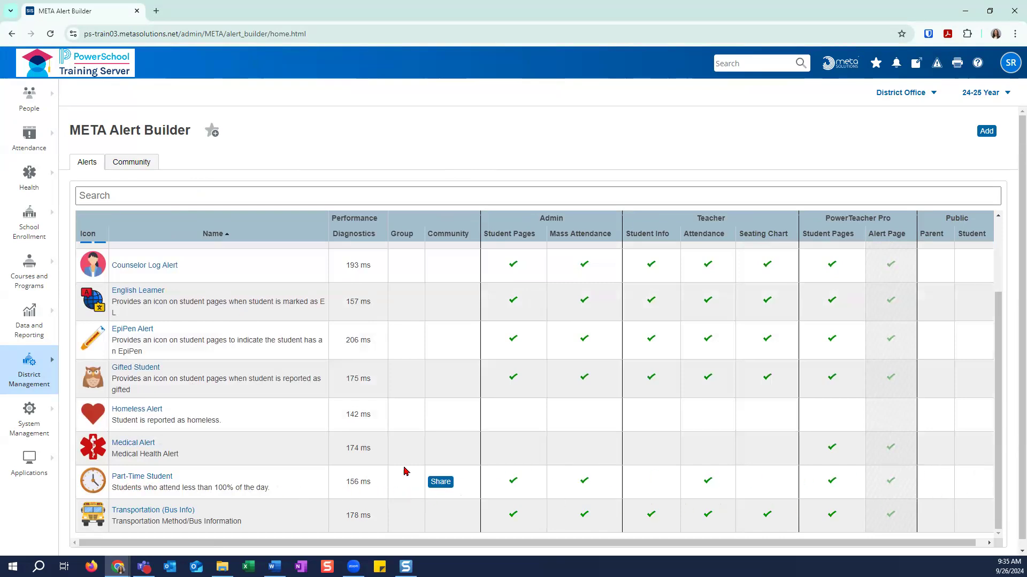
{"action": "left_click", "coordinate": [159, 476]}
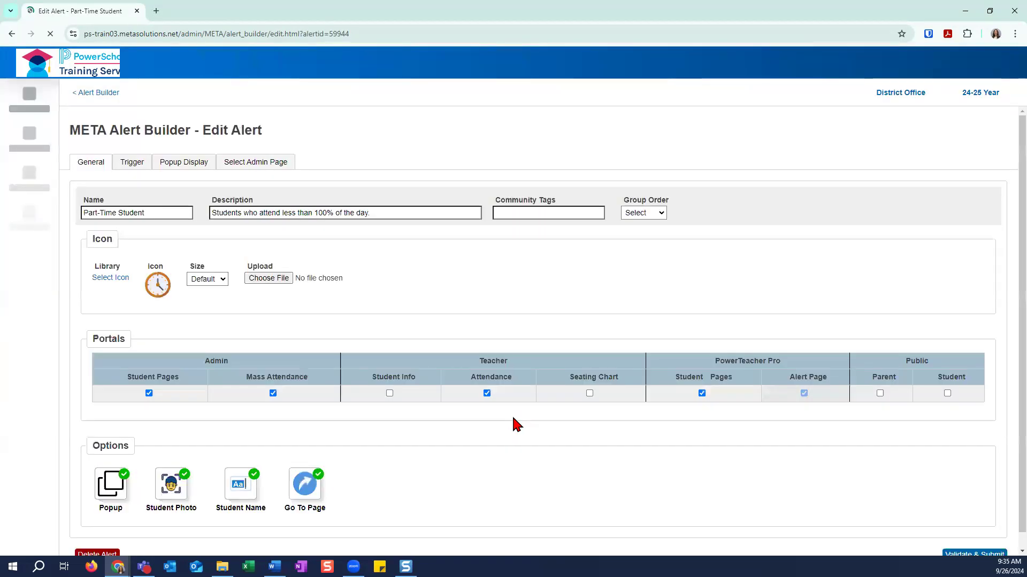
{"action": "left_click", "coordinate": [184, 163]}
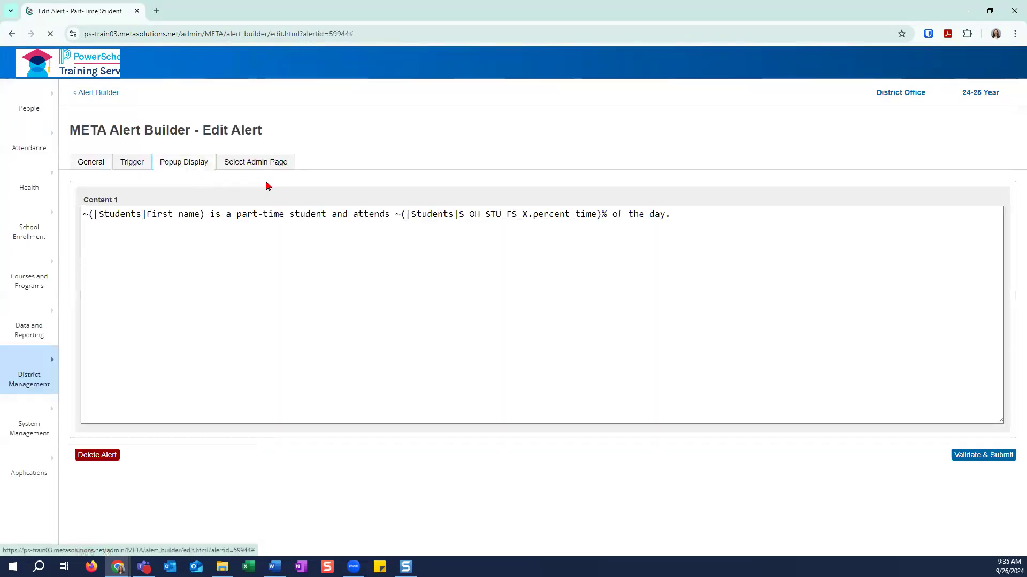
{"action": "left_click", "coordinate": [455, 214]}
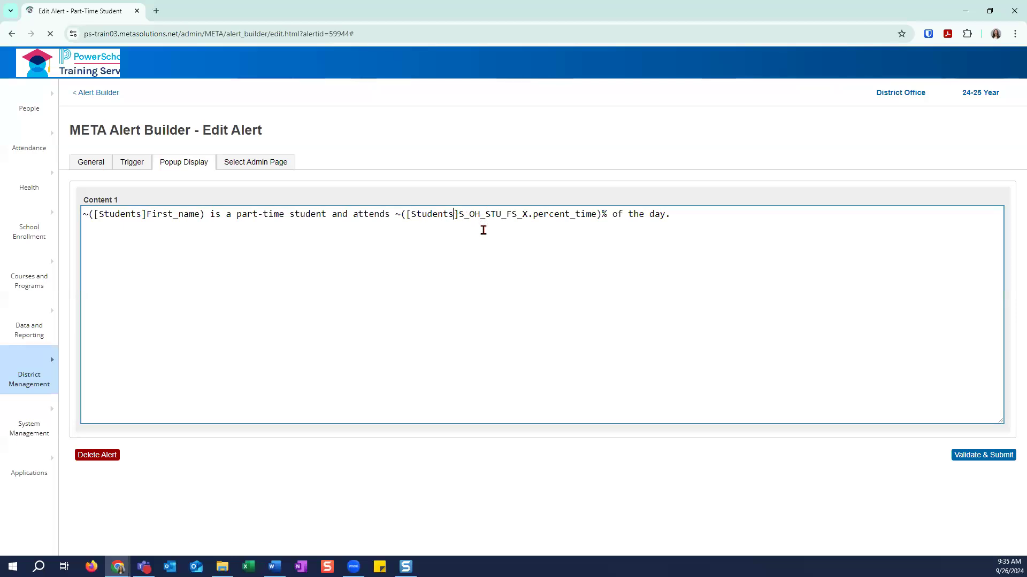
{"action": "key", "text": "BackSpace"}
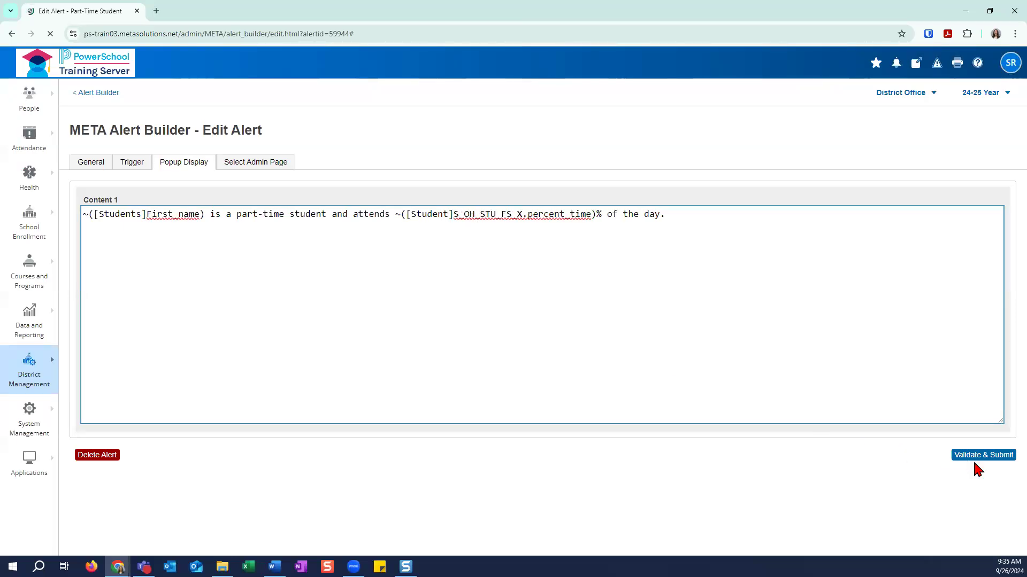
{"action": "left_click", "coordinate": [974, 460]}
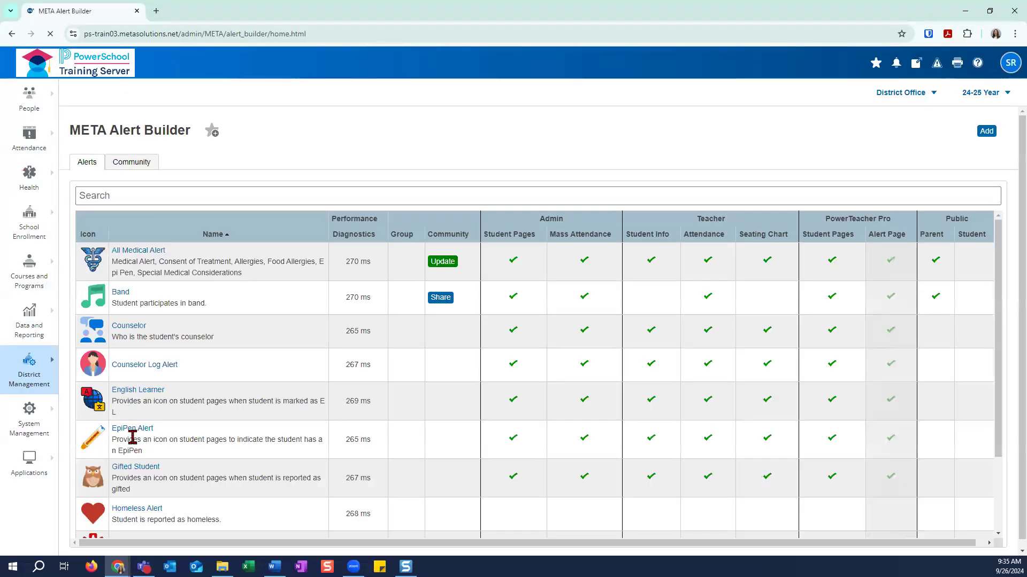
Step: Reopen the Part-Time Student alert, remove "percent" from the field name in its popup content, and validate and submit it
{"action": "scroll", "coordinate": [132, 449], "scroll_direction": "down", "scroll_amount": 3}
{"action": "left_click", "coordinate": [130, 477]}
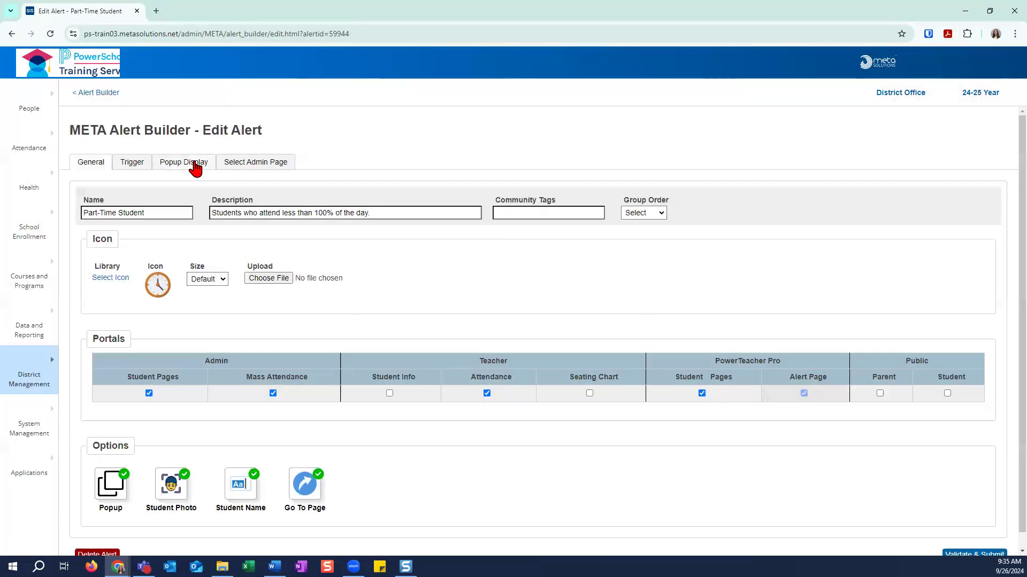
{"action": "left_click", "coordinate": [195, 166]}
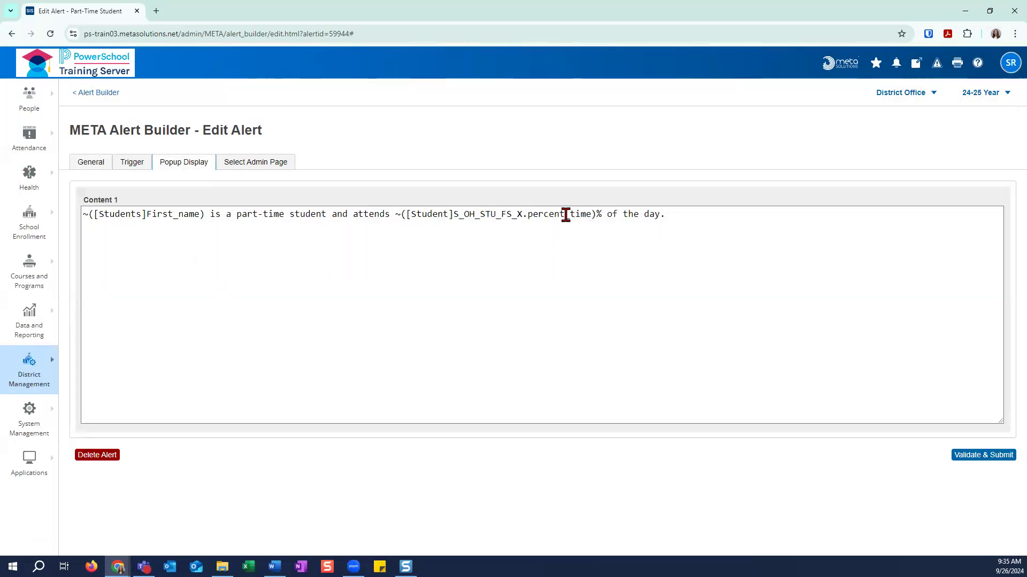
{"action": "double_click", "coordinate": [549, 215]}
{"action": "left_click", "coordinate": [547, 214]}
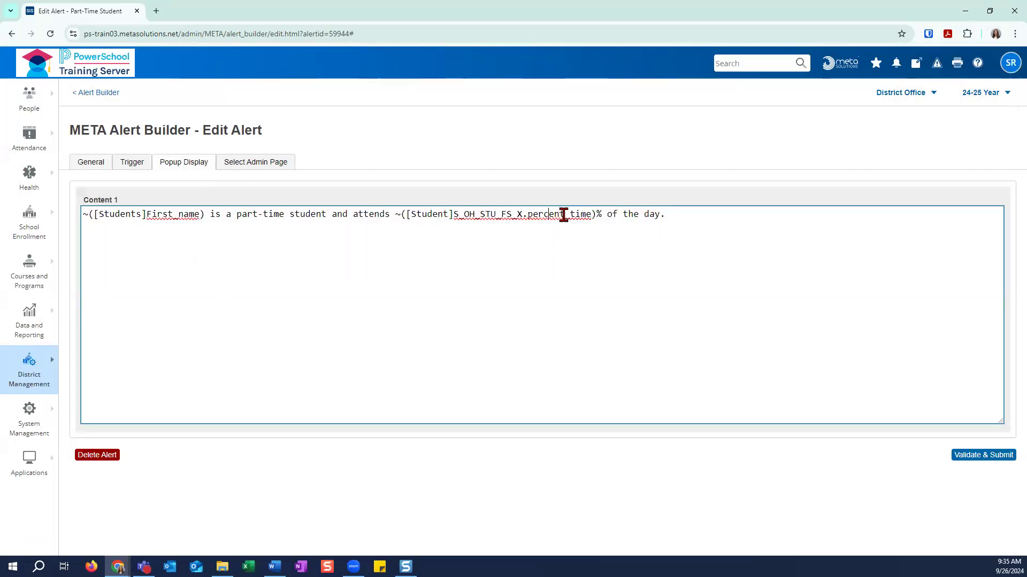
{"action": "key", "text": "Delete"}
{"action": "key", "text": "Delete"}
{"action": "key", "text": "Delete"}
{"action": "key", "text": "BackSpace"}
{"action": "key", "text": "BackSpace"}
{"action": "key", "text": "BackSpace"}
{"action": "key", "text": "BackSpace"}
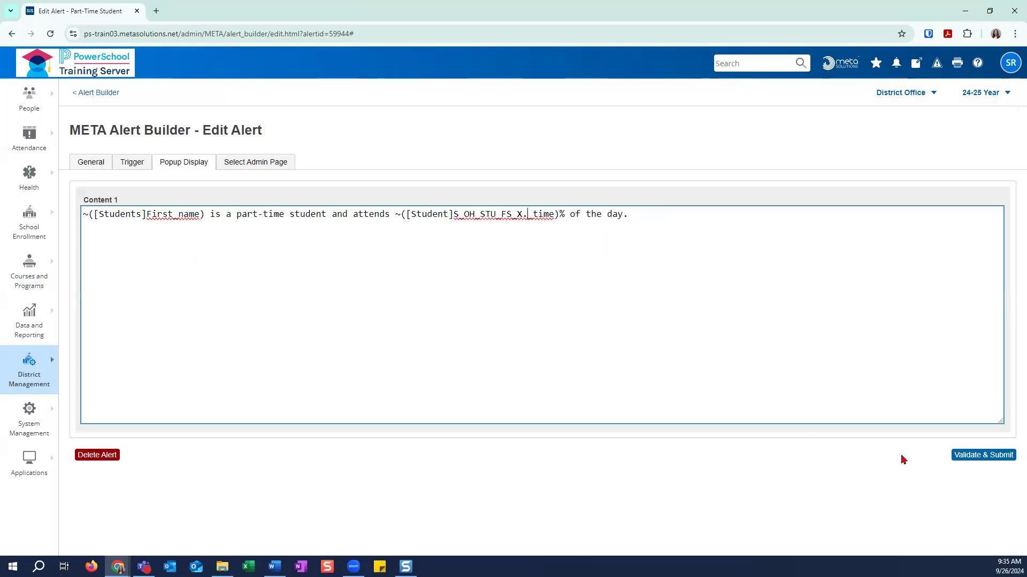
{"action": "left_click", "coordinate": [983, 458]}
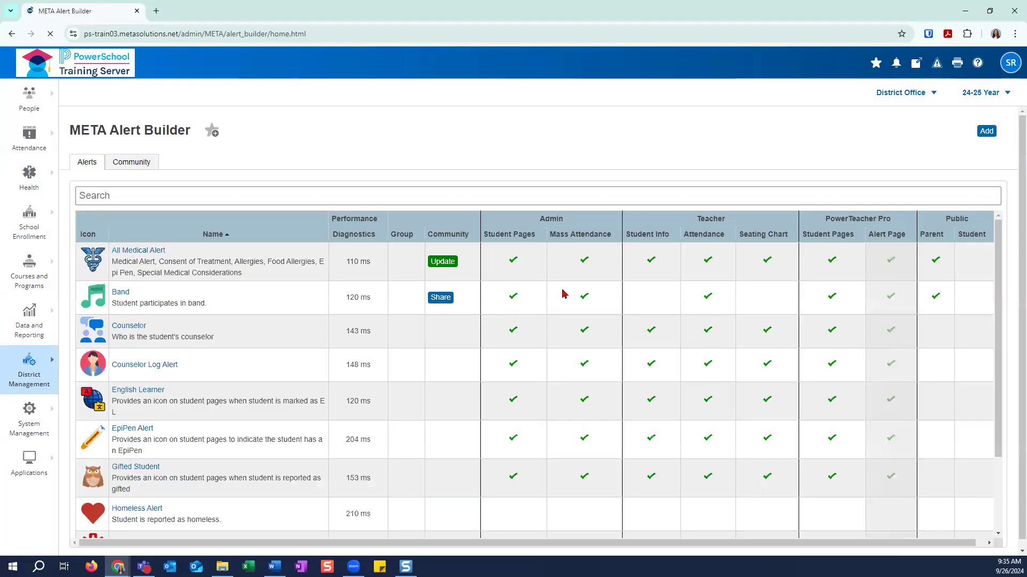
Step: Reopen the Part-Time Student alert and go to its trigger settings
{"action": "scroll", "coordinate": [320, 428], "scroll_direction": "down", "scroll_amount": 2}
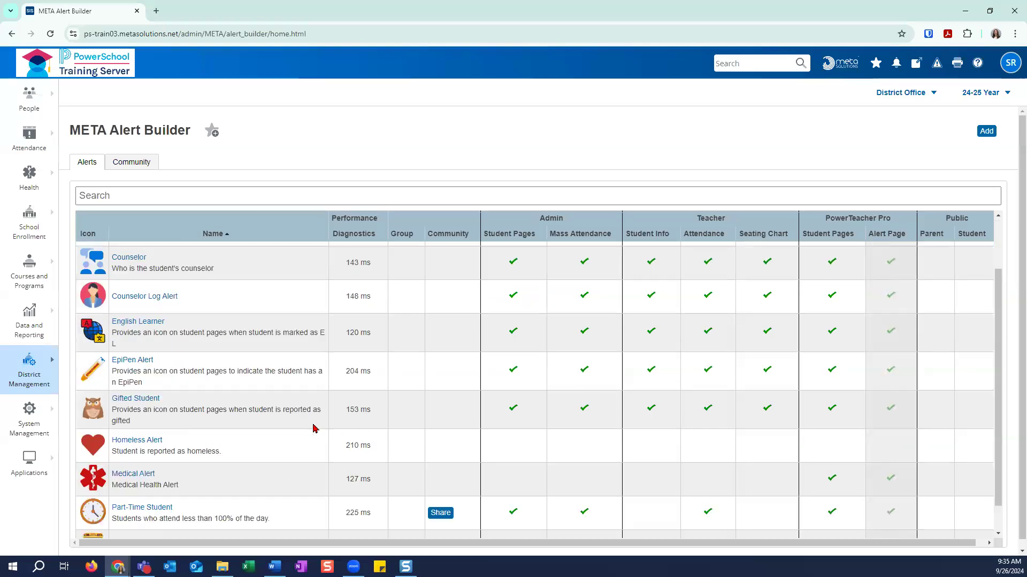
{"action": "left_click", "coordinate": [160, 478]}
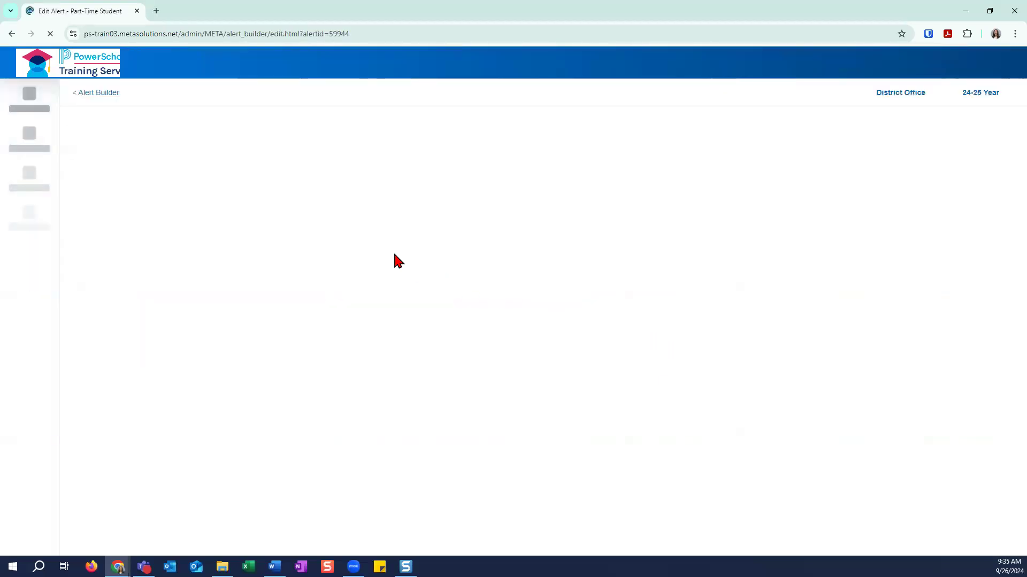
{"action": "left_click", "coordinate": [132, 162]}
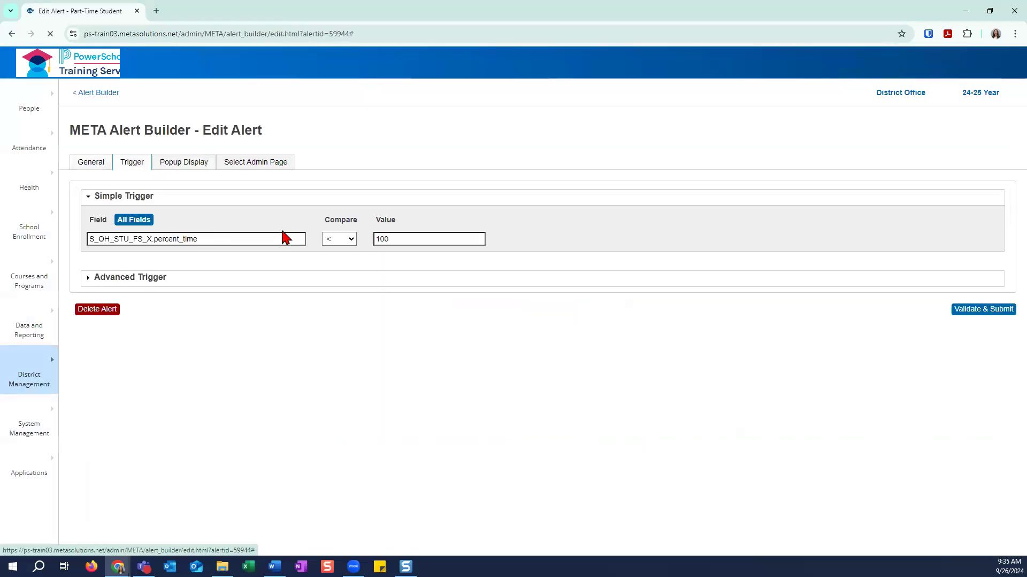
Step: Remove "percent" from the simple trigger's field name so it reads S_OH_STU_FS_X._time, and try to validate and submit the alert
{"action": "left_click", "coordinate": [172, 238]}
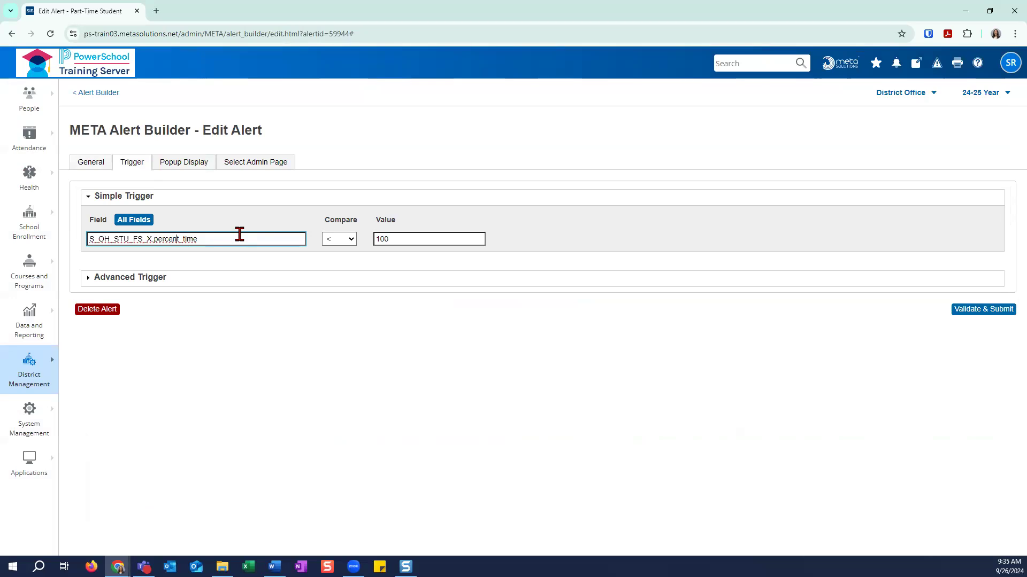
{"action": "key", "text": "BackSpace"}
{"action": "key", "text": "BackSpace"}
{"action": "key", "text": "BackSpace"}
{"action": "key", "text": "BackSpace"}
{"action": "key", "text": "BackSpace"}
{"action": "key", "text": "BackSpace"}
{"action": "key", "text": "BackSpace"}
{"action": "key", "text": "BackSpace"}
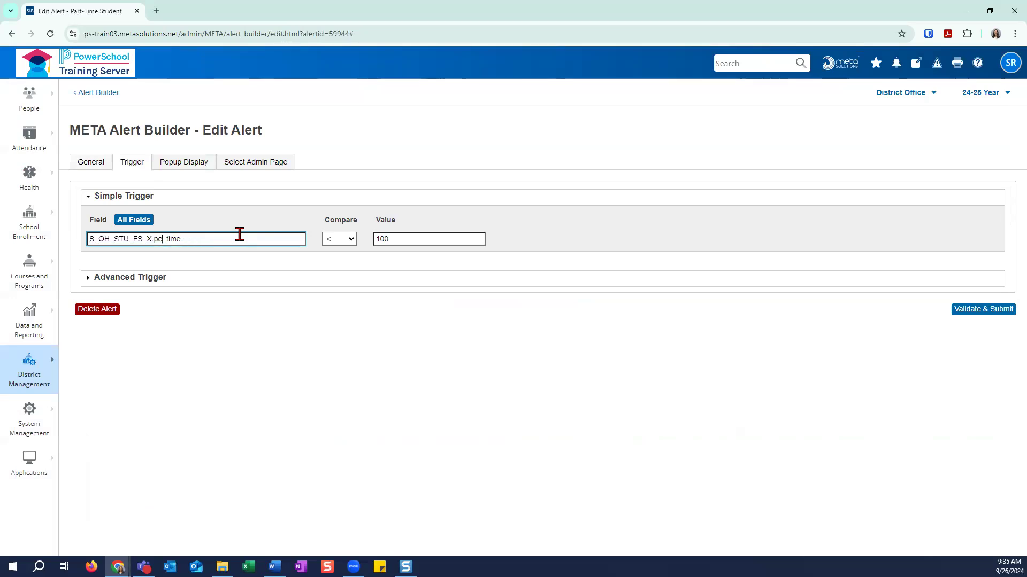
{"action": "left_click", "coordinate": [996, 313]}
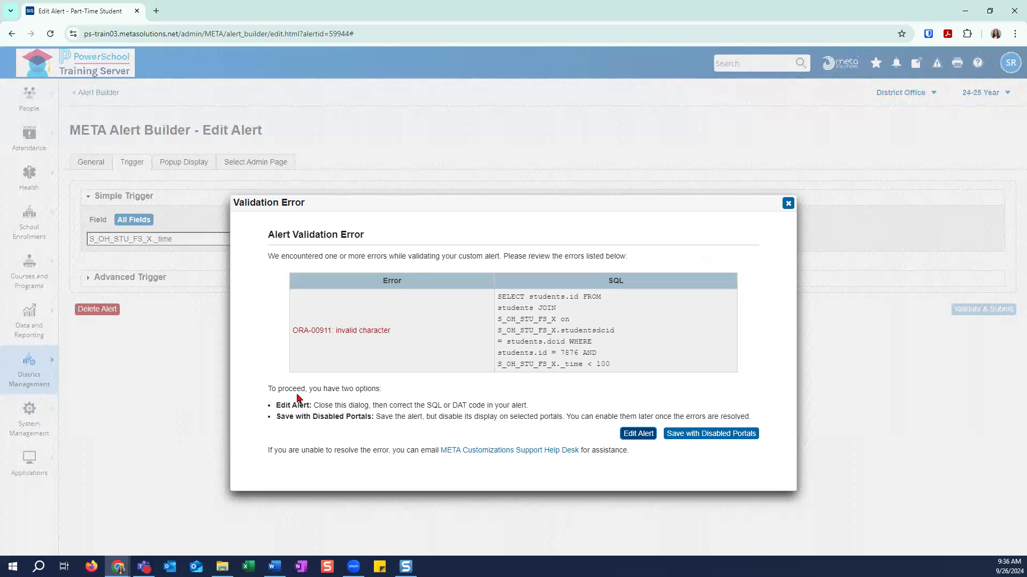
Step: Return to editing the alert, try validating and submitting it again, and dismiss the validation dialog
{"action": "left_click", "coordinate": [639, 434]}
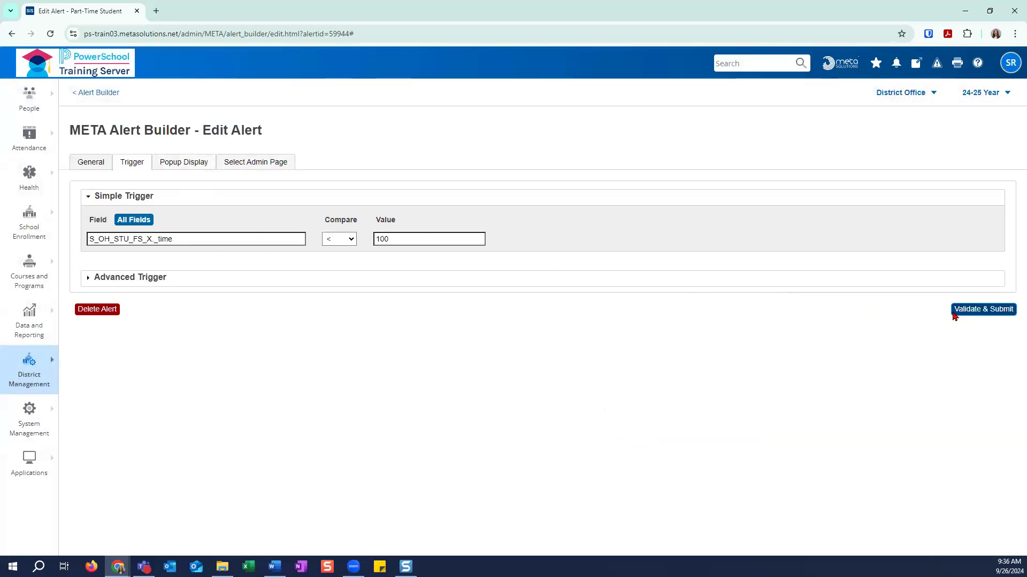
{"action": "left_click", "coordinate": [978, 311]}
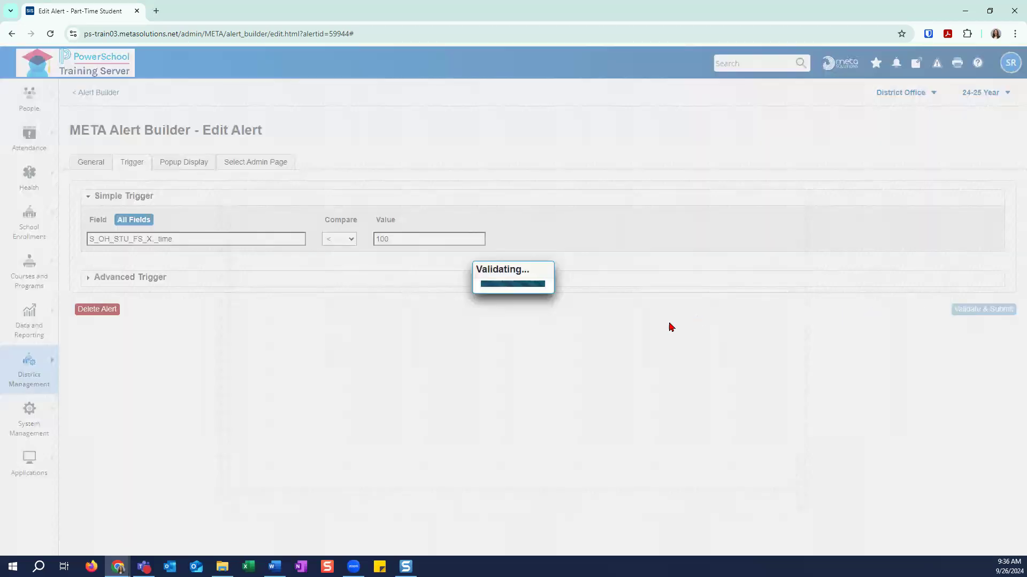
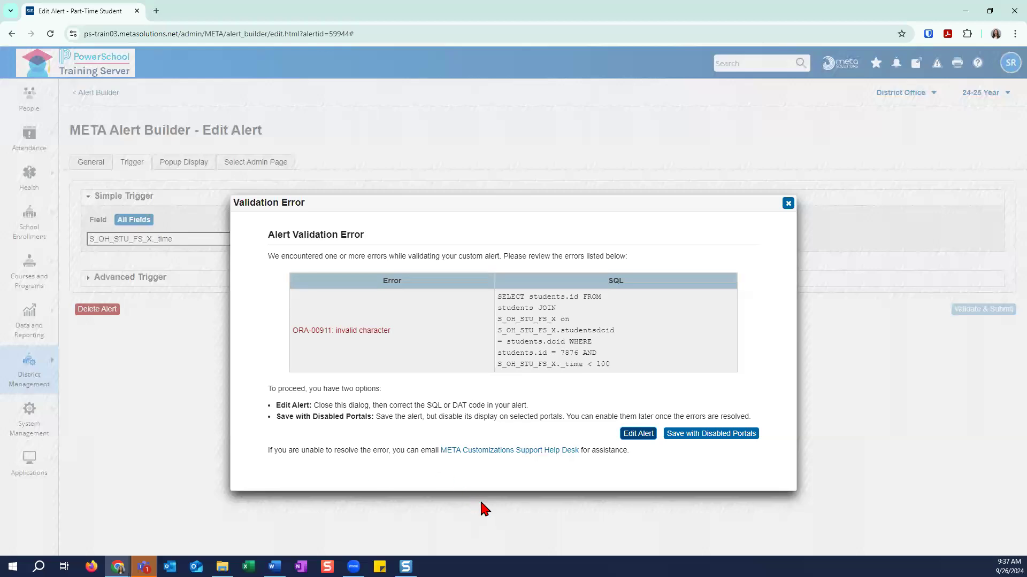
{"action": "left_click", "coordinate": [789, 205]}
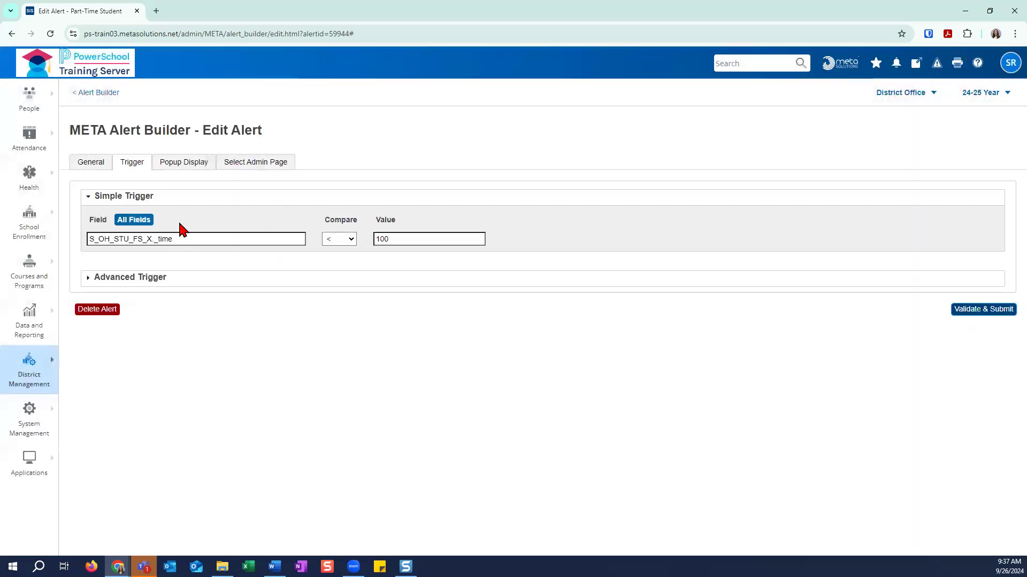
Step: Filter the field list for "percent" and set the simple trigger's field to S_OH_STU_FS_X.percent_time
{"action": "left_click", "coordinate": [155, 238]}
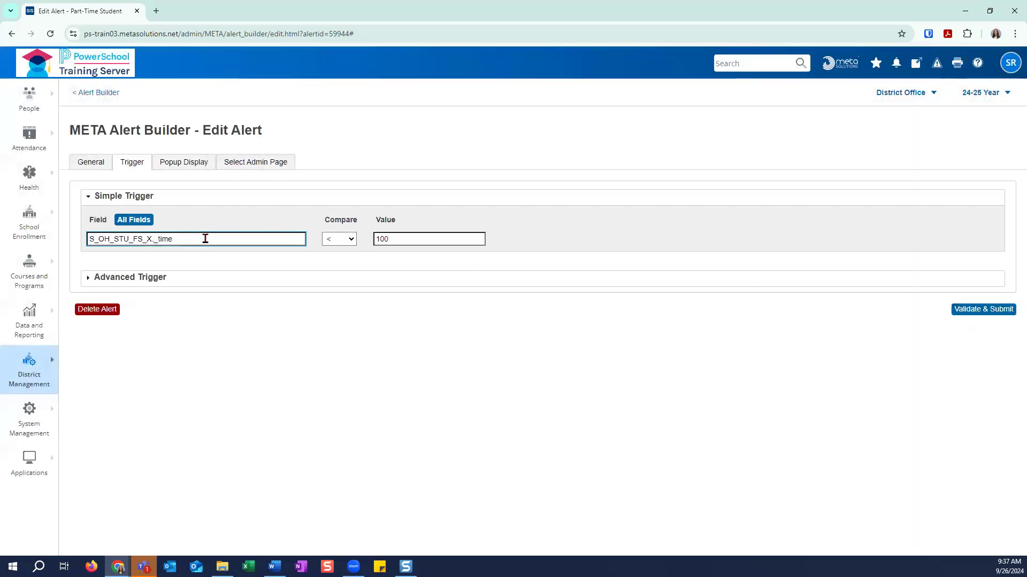
{"action": "left_click", "coordinate": [148, 223]}
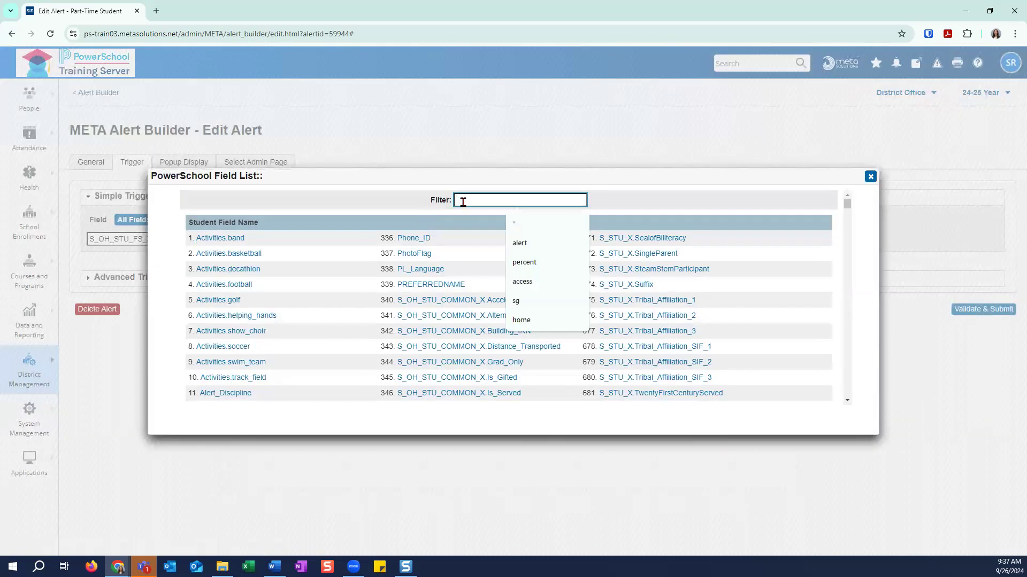
{"action": "type", "text": "percent"}
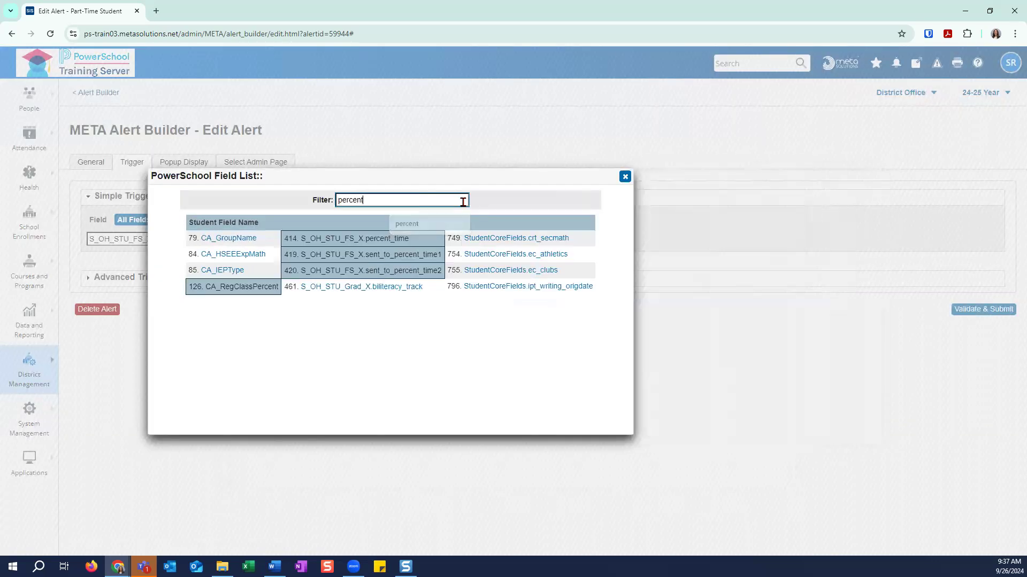
{"action": "left_click", "coordinate": [400, 242]}
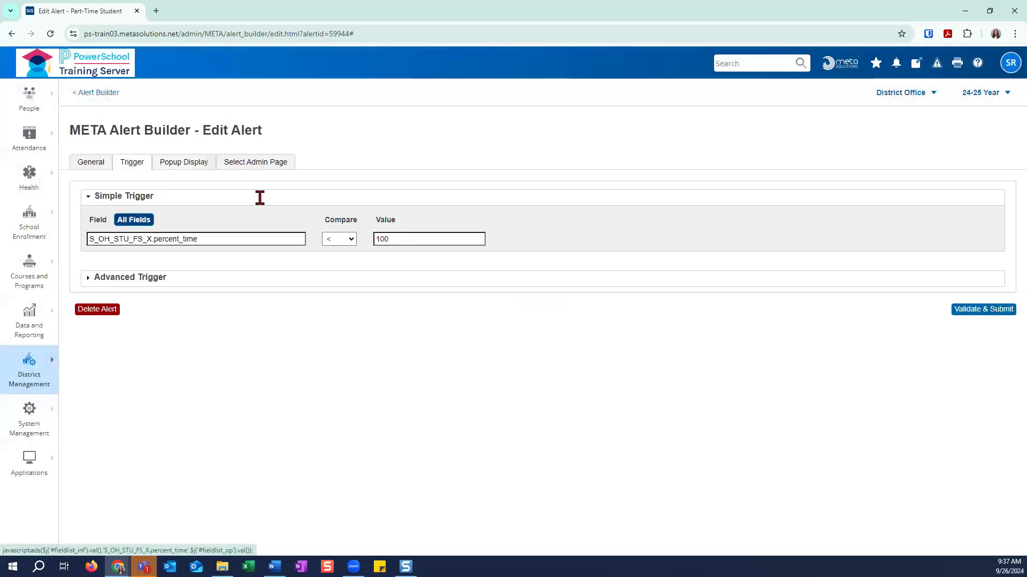
Step: Correct [Student] to [Students] in the second field code of the popup content
{"action": "left_click", "coordinate": [203, 166]}
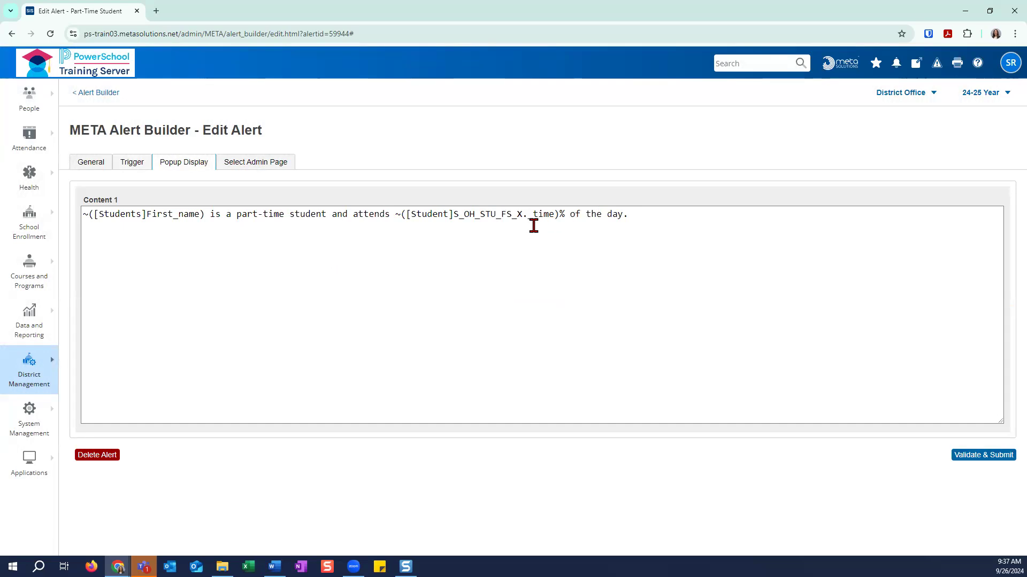
{"action": "left_click", "coordinate": [454, 214]}
{"action": "type", "text": "s"}
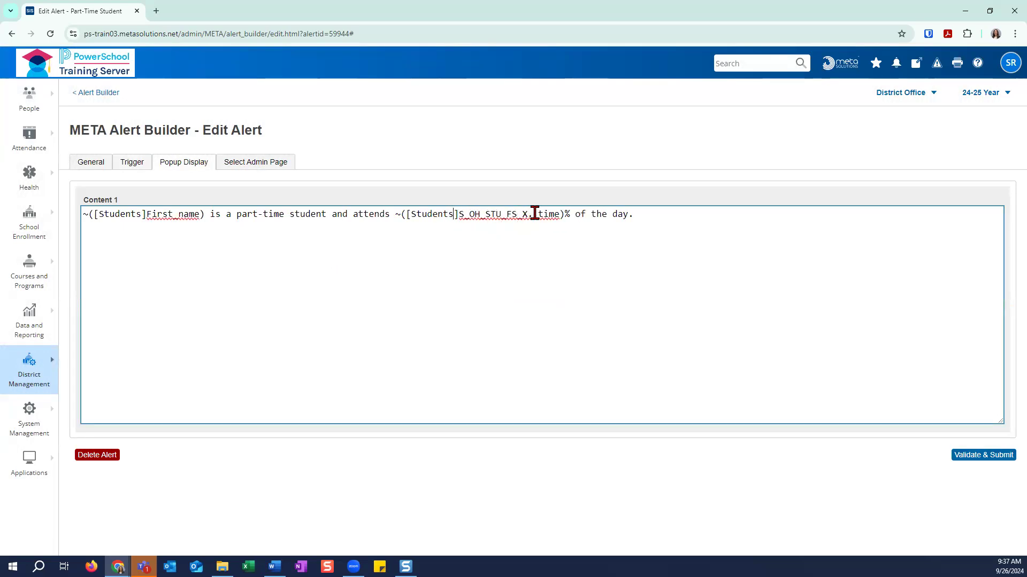
Step: Replace the second field name in the popup content with S_OH_STU_FS_X.percent_time copied from the trigger, and validate and submit the alert
{"action": "left_click", "coordinate": [132, 162]}
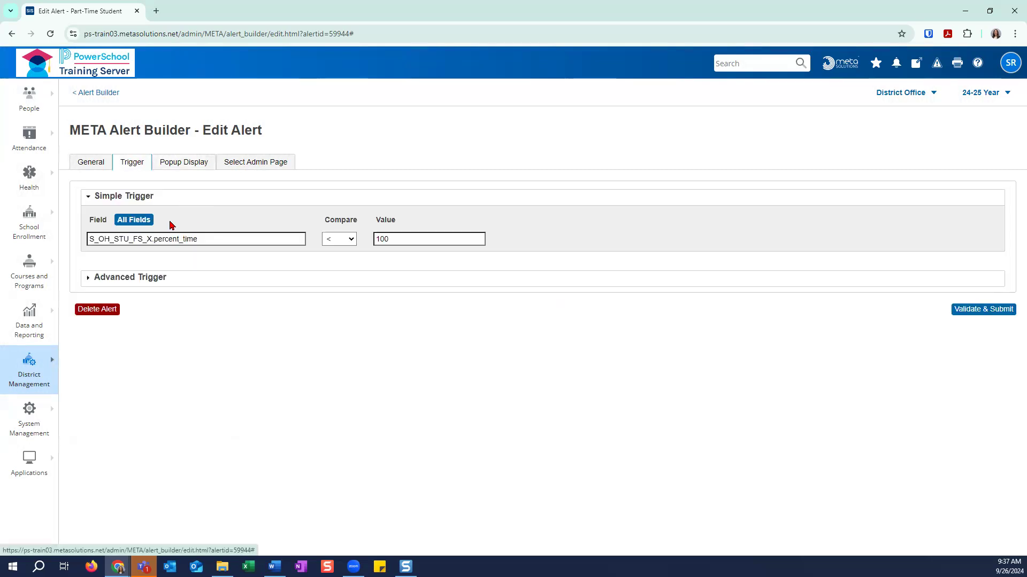
{"action": "double_click", "coordinate": [156, 239]}
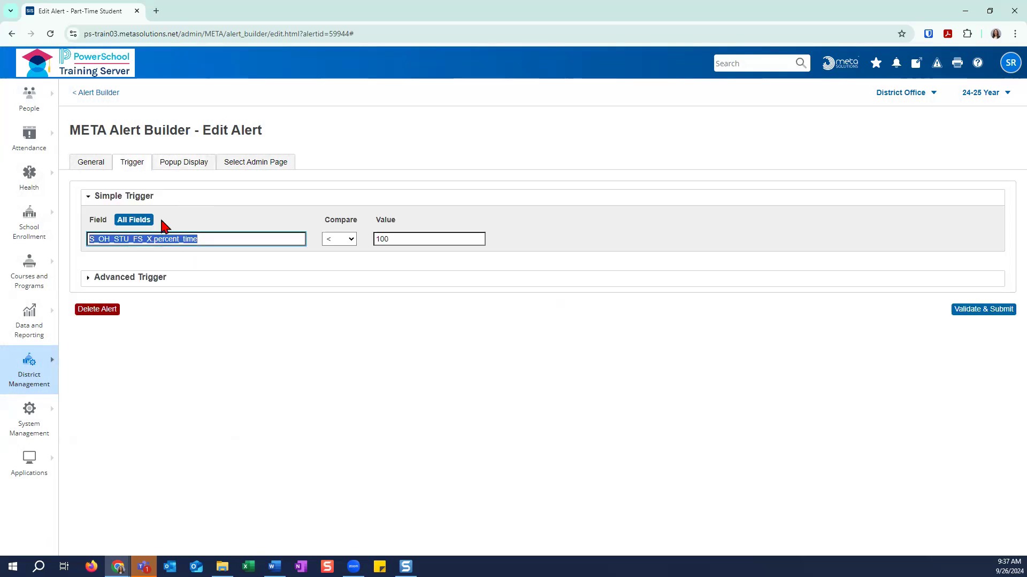
{"action": "left_click", "coordinate": [190, 164]}
{"action": "left_click_drag", "start_coordinate": [457, 214], "coordinate": [560, 215]}
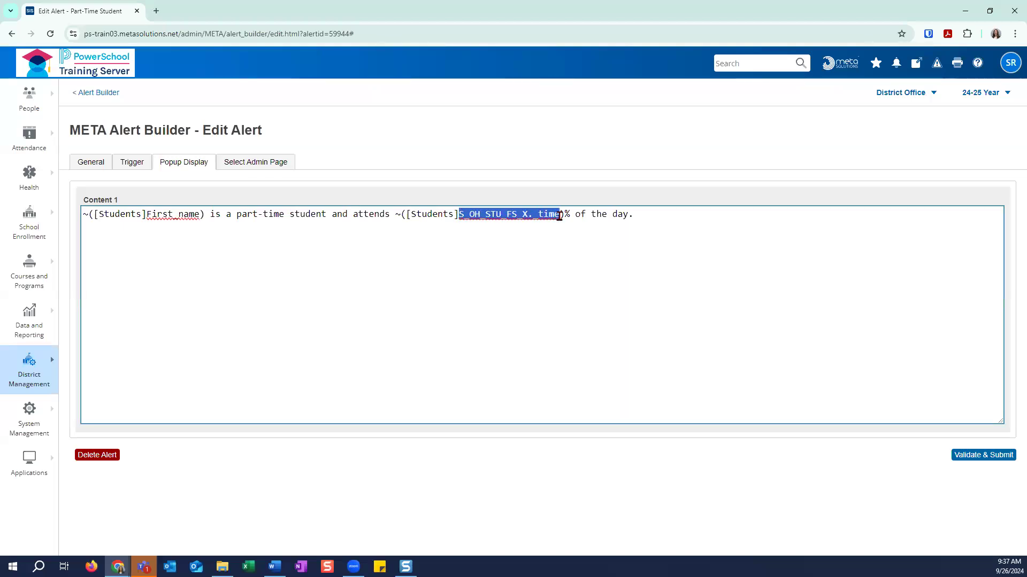
{"action": "type", "text": "S_OH_STU_FS_X.percent_time"}
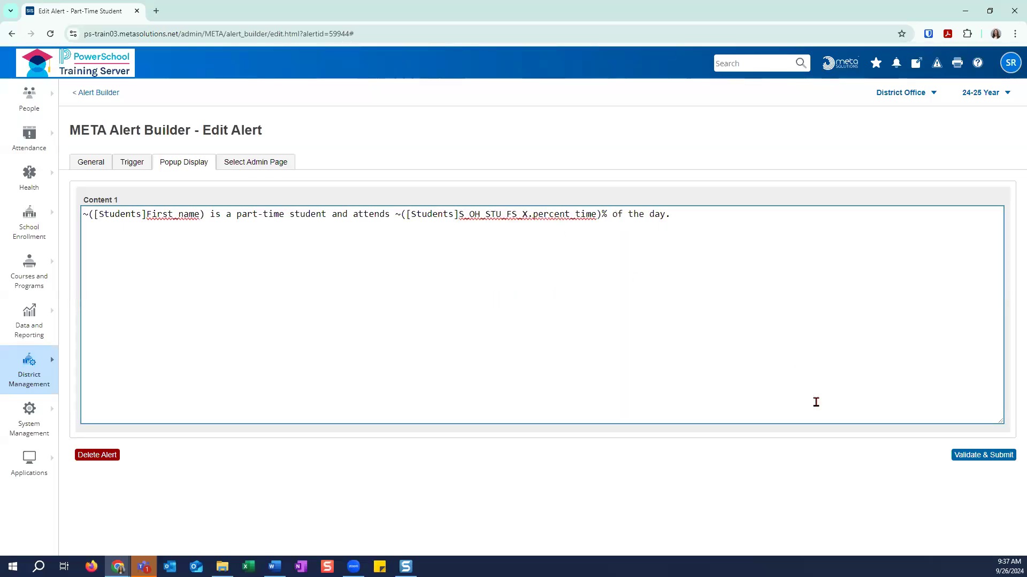
{"action": "left_click", "coordinate": [977, 456]}
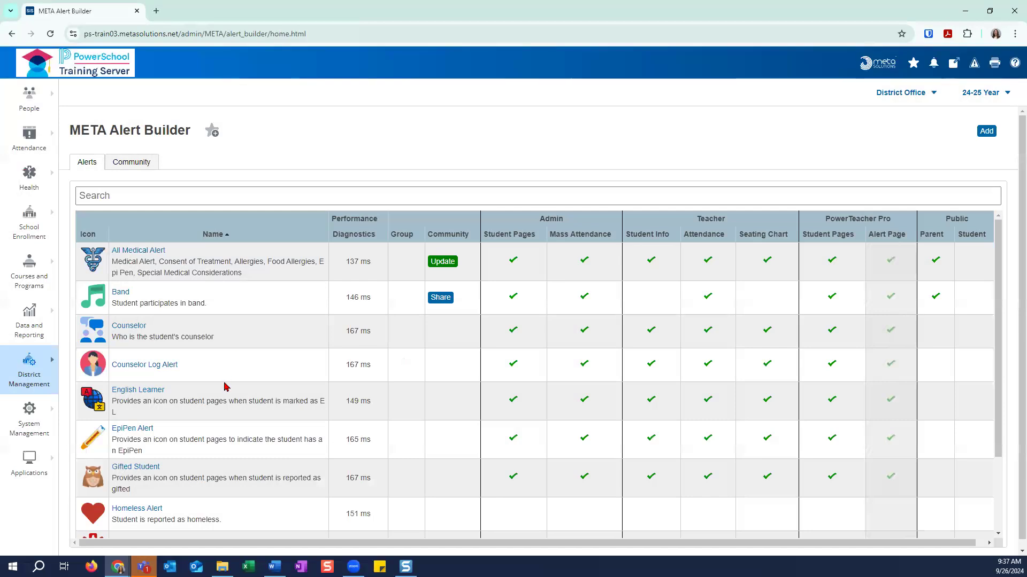
{"action": "scroll", "coordinate": [222, 385], "scroll_direction": "down", "scroll_amount": 3}
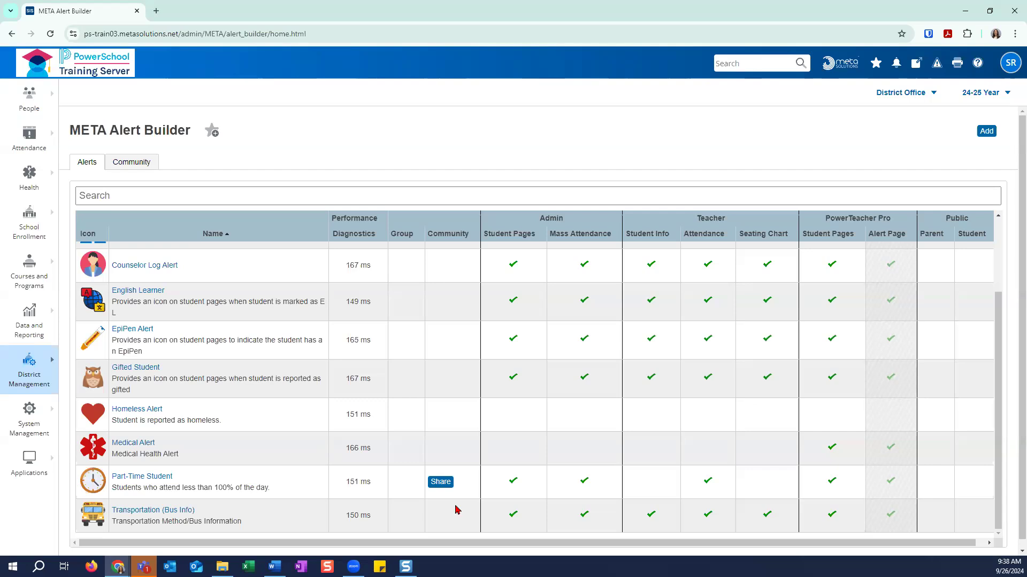
Step: Browse the shared community alerts and download the Ohio EMIS alert
{"action": "left_click", "coordinate": [134, 170]}
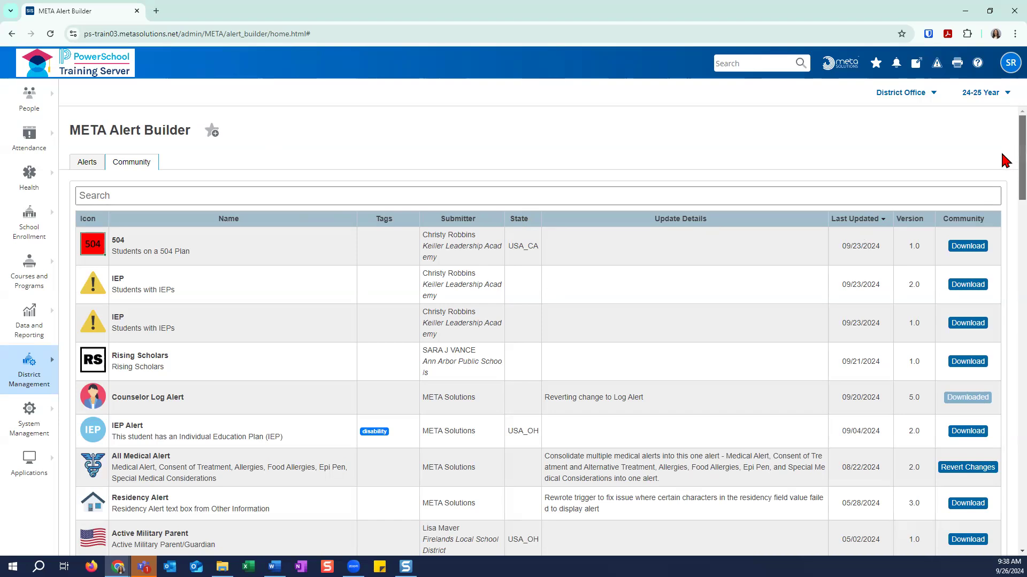
{"action": "scroll", "coordinate": [1004, 164], "scroll_direction": "down", "scroll_amount": 1}
{"action": "scroll", "coordinate": [1005, 164], "scroll_direction": "down", "scroll_amount": 2}
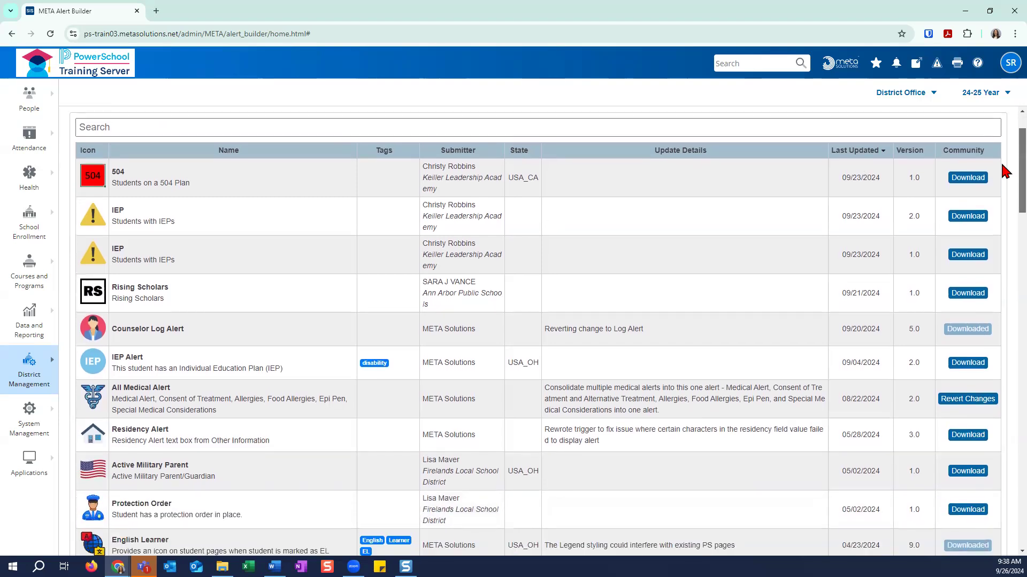
{"action": "scroll", "coordinate": [1004, 171], "scroll_direction": "down", "scroll_amount": 1}
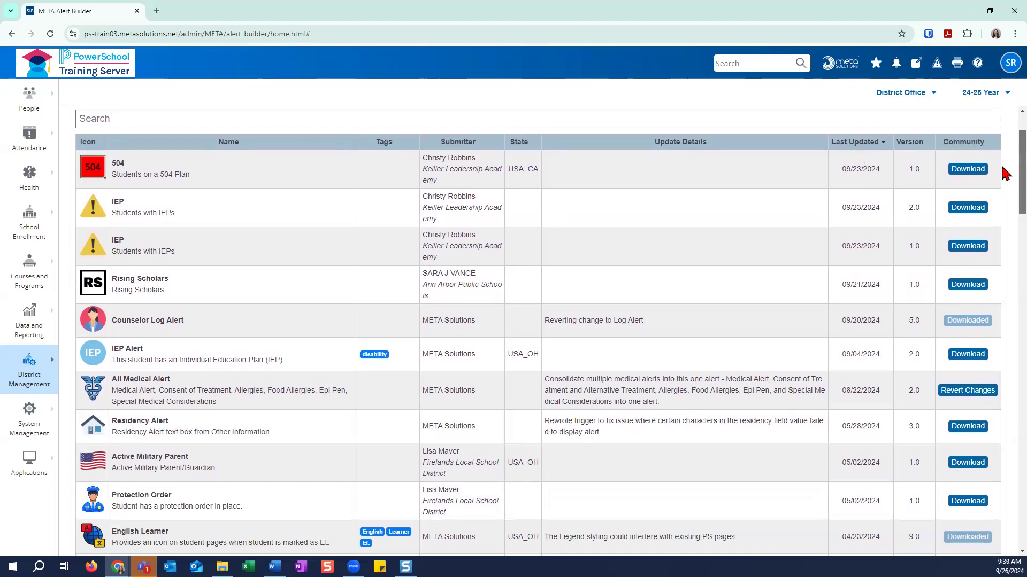
{"action": "scroll", "coordinate": [1004, 172], "scroll_direction": "down", "scroll_amount": 1}
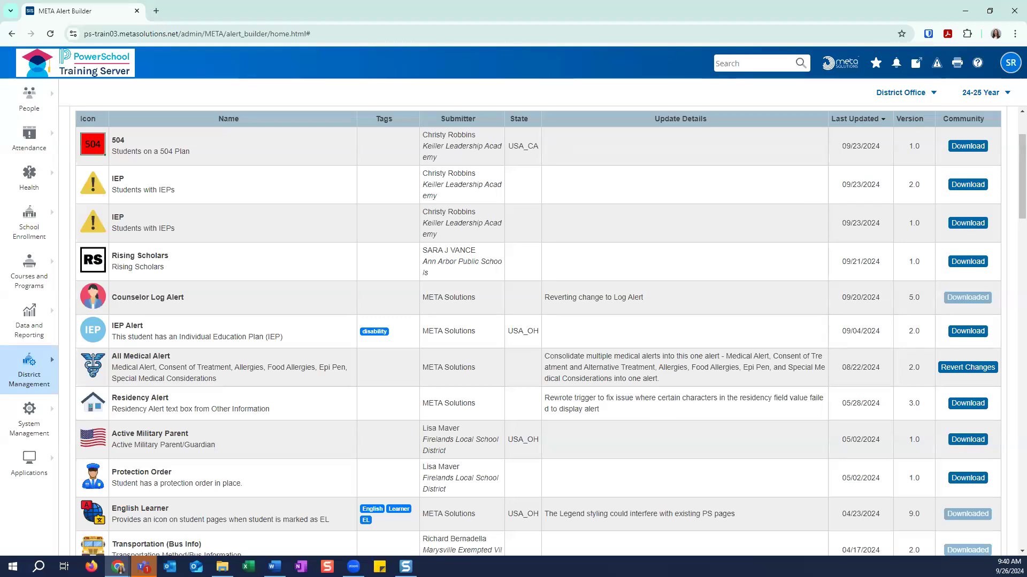
{"action": "scroll", "coordinate": [1000, 202], "scroll_direction": "down", "scroll_amount": 1}
{"action": "scroll", "coordinate": [1004, 201], "scroll_direction": "down", "scroll_amount": 1}
{"action": "scroll", "coordinate": [1003, 207], "scroll_direction": "down", "scroll_amount": 3}
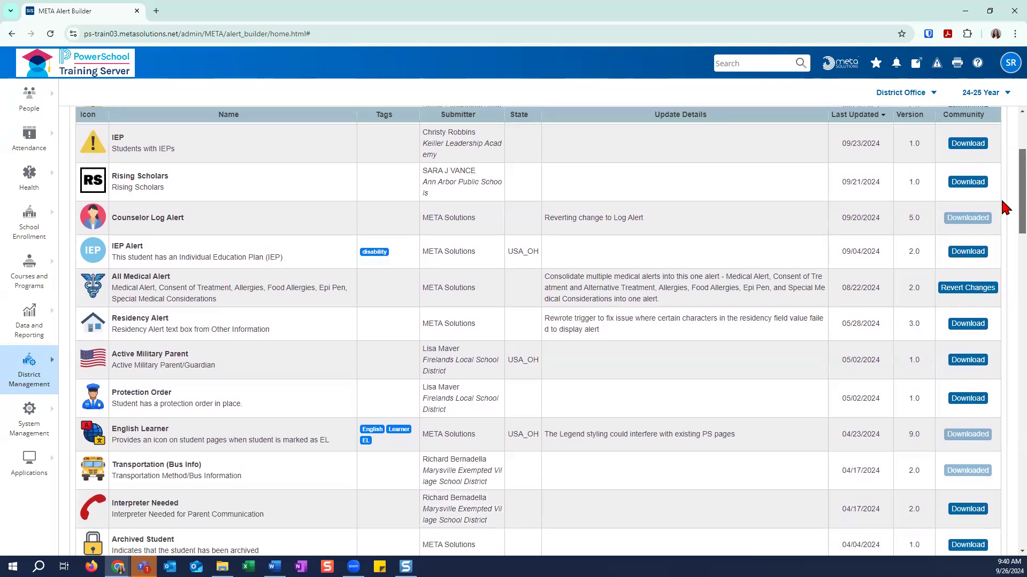
{"action": "scroll", "coordinate": [1005, 235], "scroll_direction": "down", "scroll_amount": 3}
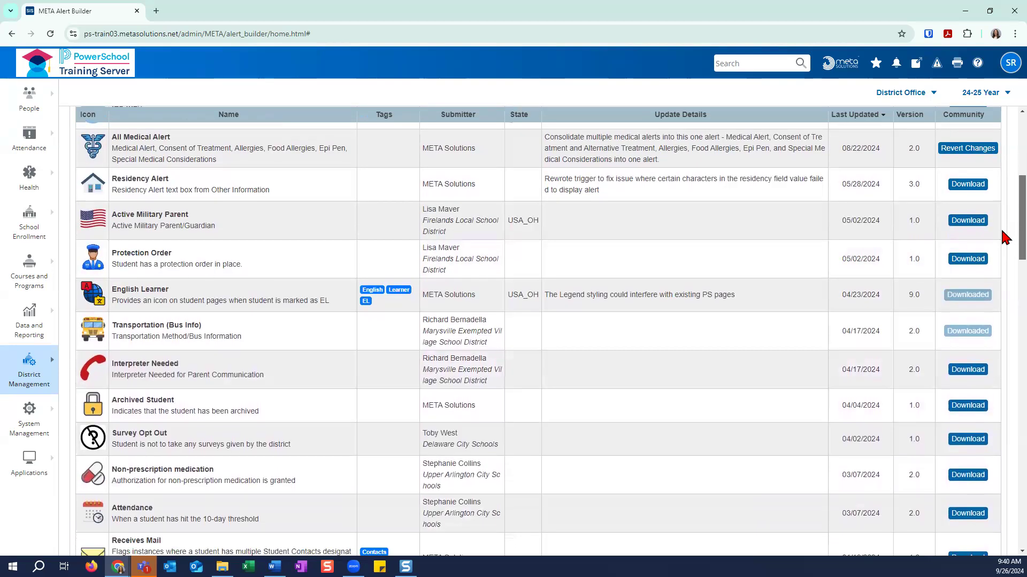
{"action": "scroll", "coordinate": [1004, 247], "scroll_direction": "down", "scroll_amount": 3}
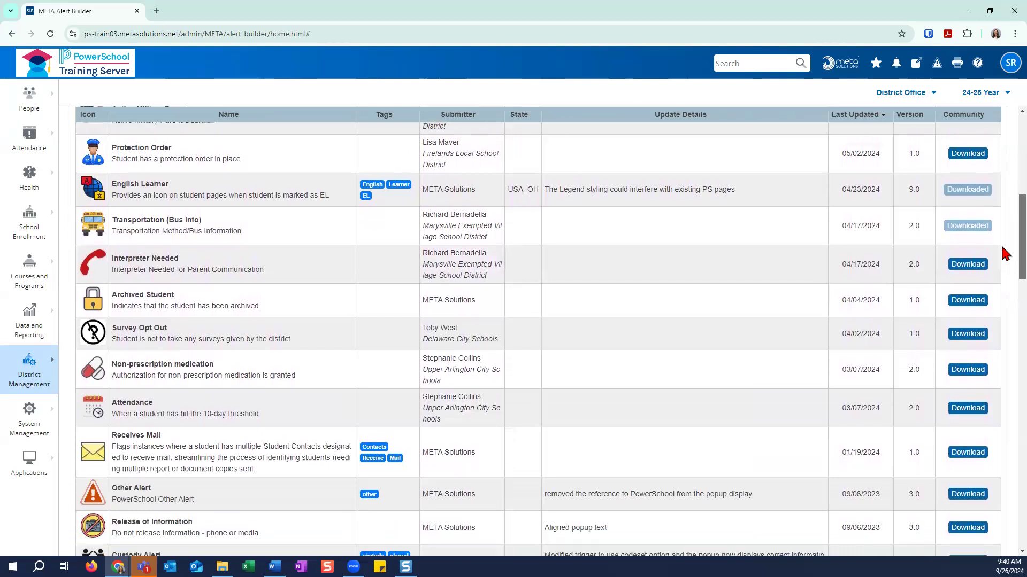
{"action": "scroll", "coordinate": [1004, 276], "scroll_direction": "down", "scroll_amount": 3}
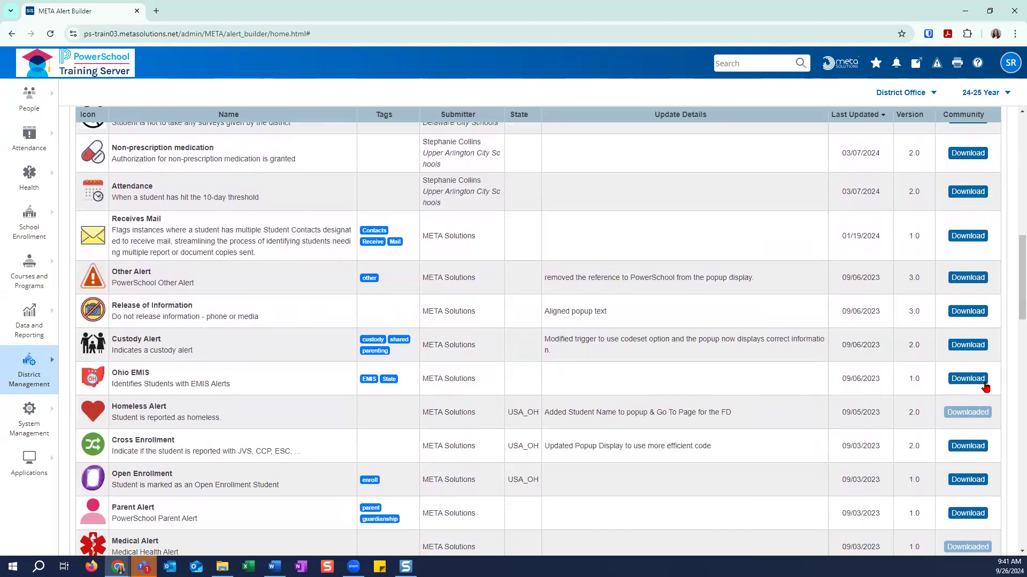
{"action": "left_click", "coordinate": [972, 380]}
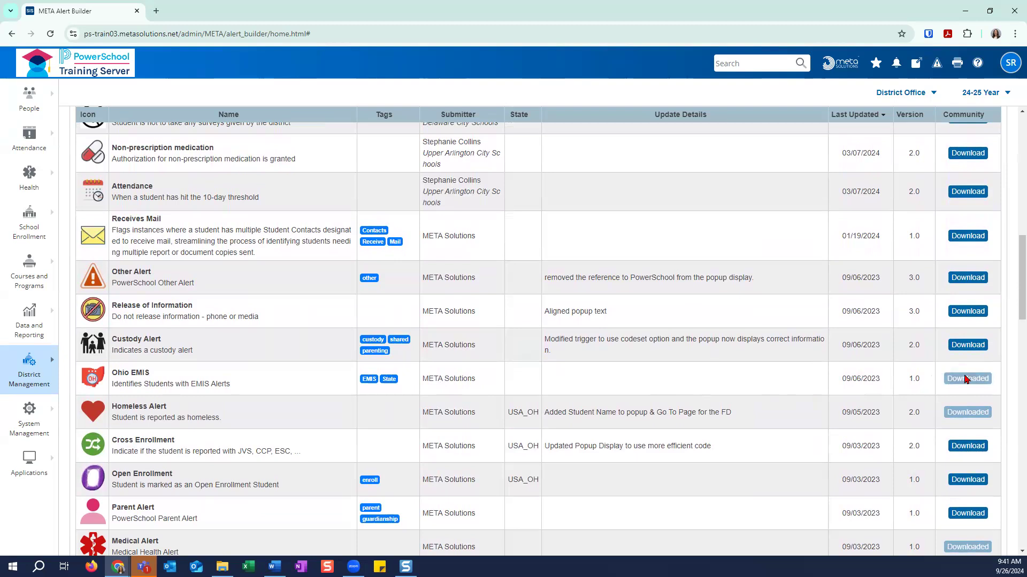
Step: Return to the district's own alert list and locate the downloaded Ohio EMIS alert
{"action": "scroll", "coordinate": [327, 205], "scroll_direction": "up", "scroll_amount": 8}
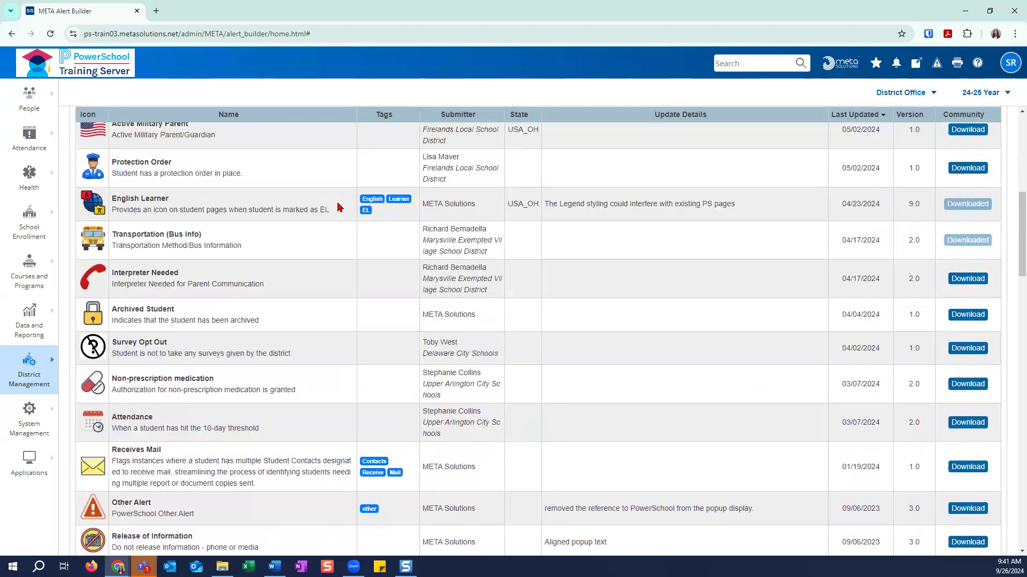
{"action": "scroll", "coordinate": [327, 204], "scroll_direction": "up", "scroll_amount": 5}
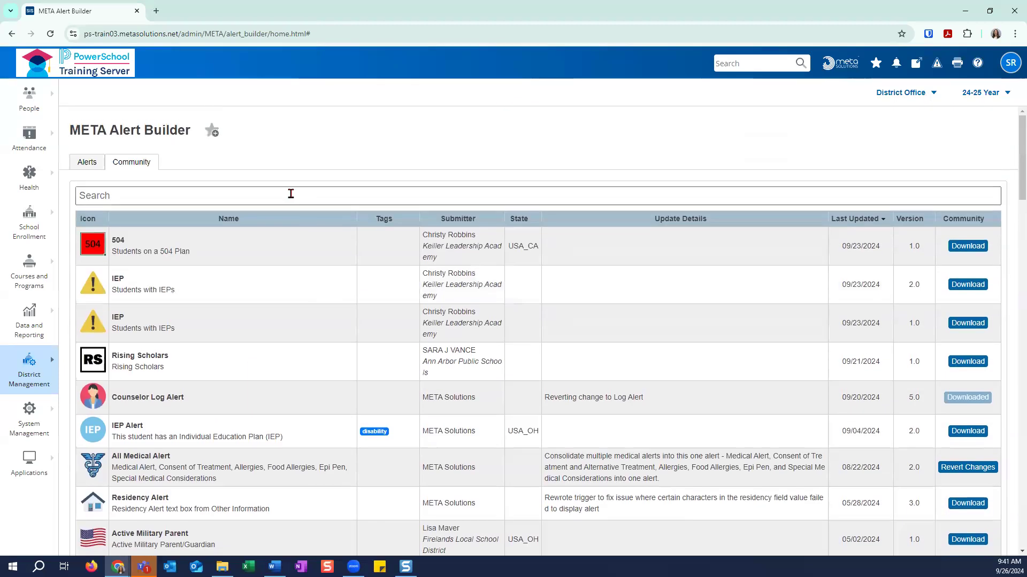
{"action": "left_click", "coordinate": [87, 164]}
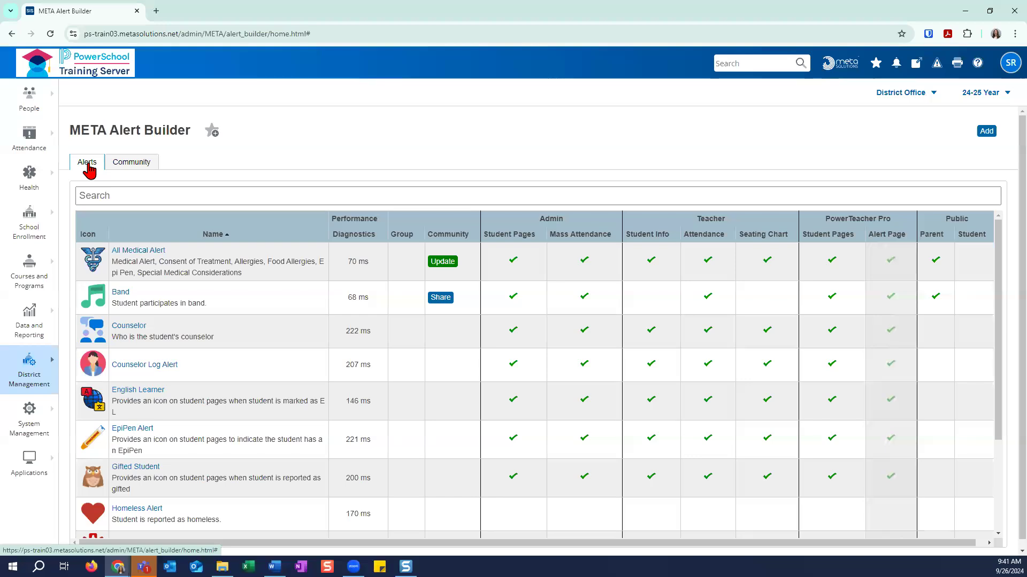
{"action": "scroll", "coordinate": [195, 251], "scroll_direction": "down", "scroll_amount": 1}
{"action": "scroll", "coordinate": [196, 251], "scroll_direction": "down", "scroll_amount": 2}
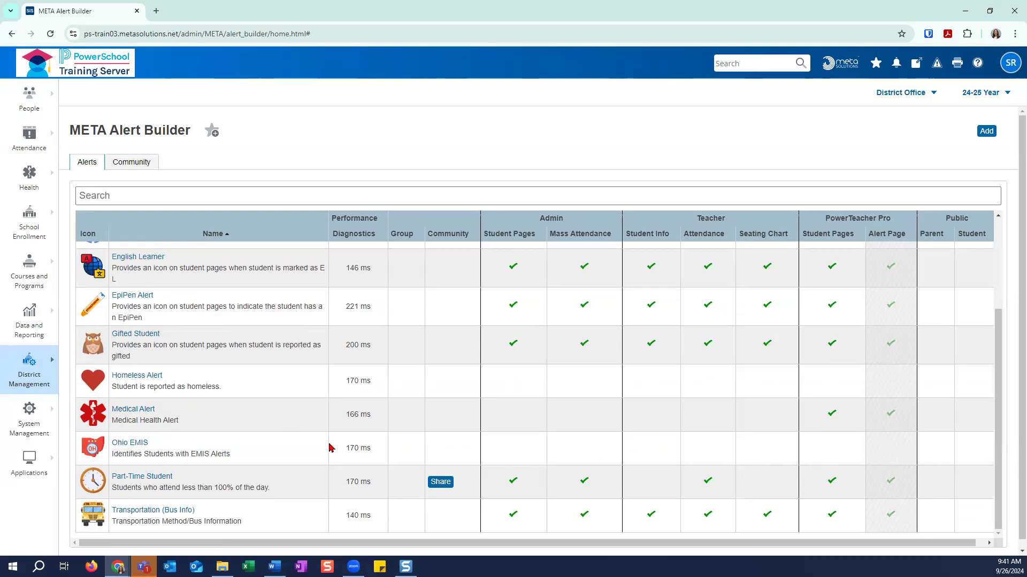
Step: Review the Ohio EMIS alert's general settings, advanced trigger and popup content, and return to the alert list
{"action": "left_click", "coordinate": [137, 444]}
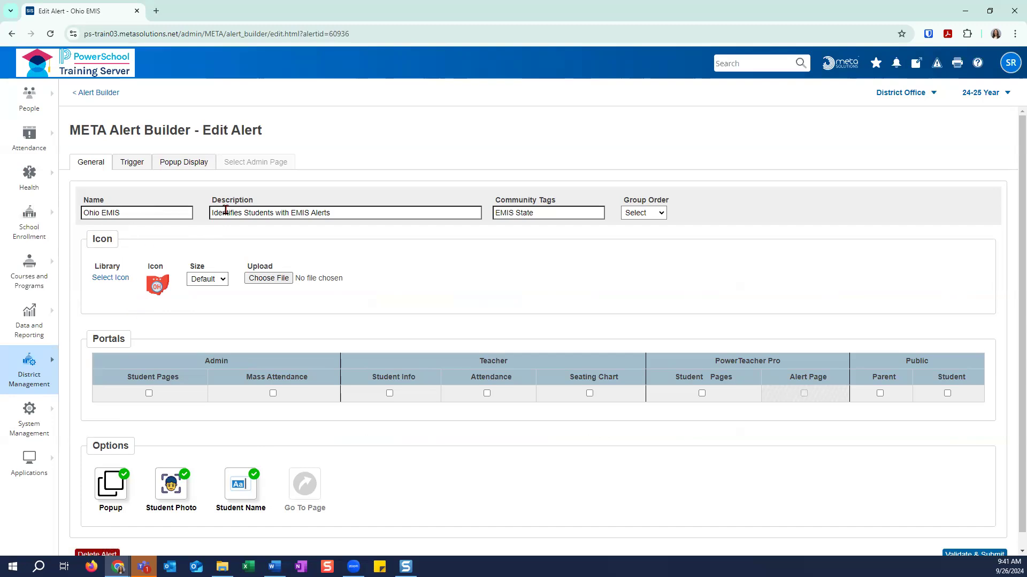
{"action": "left_click", "coordinate": [133, 163]}
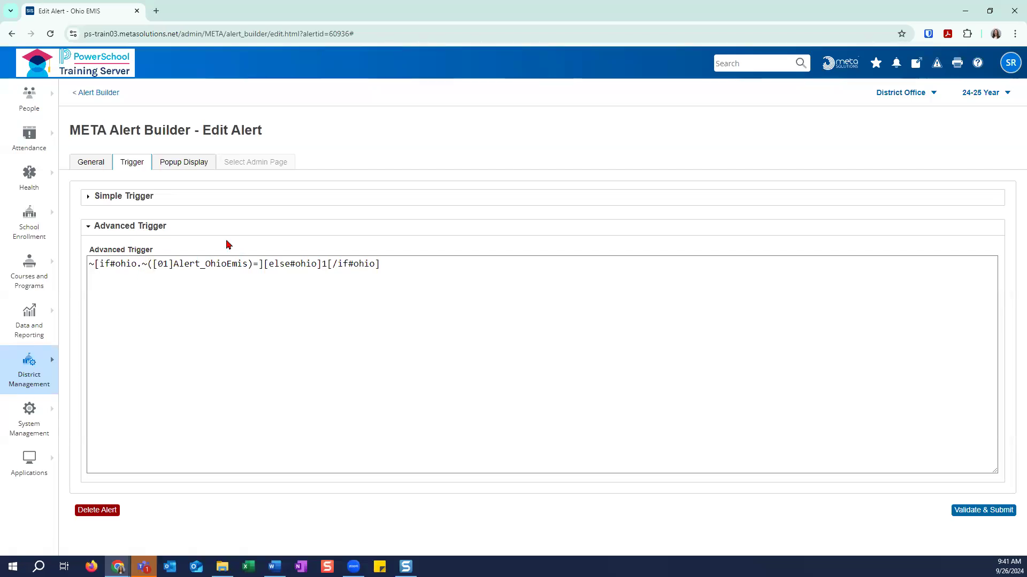
{"action": "left_click", "coordinate": [193, 167]}
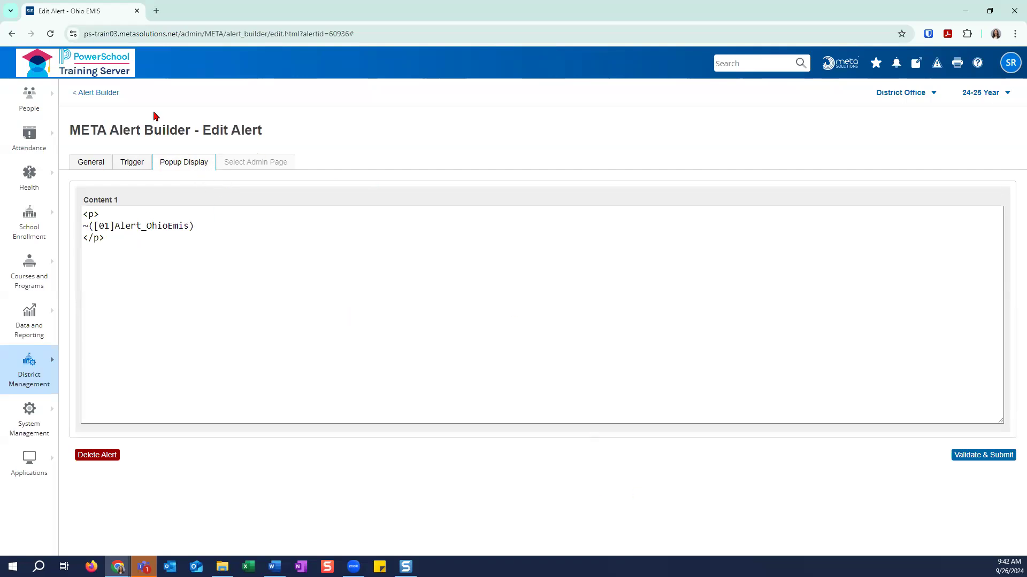
{"action": "left_click", "coordinate": [92, 95]}
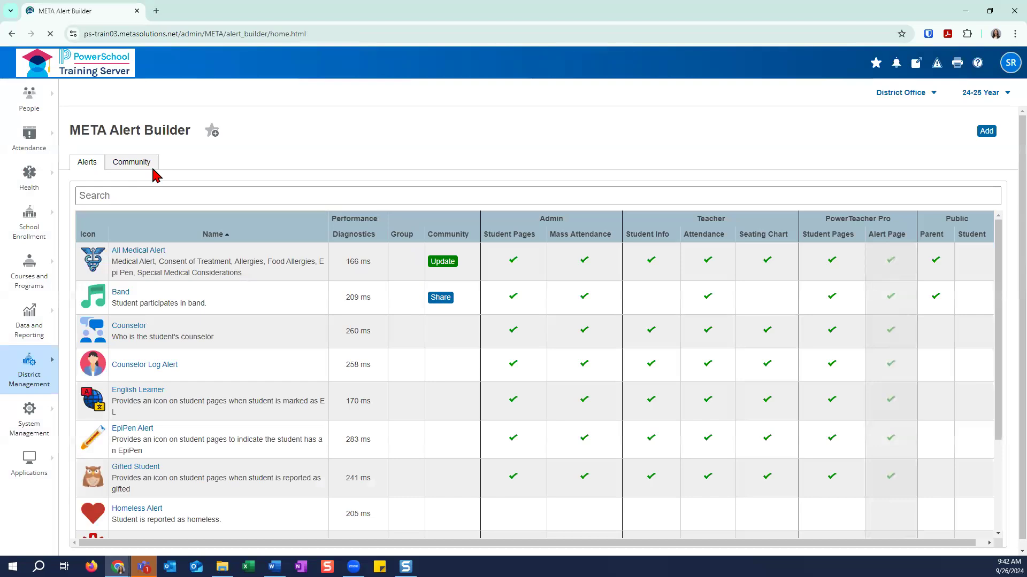
Step: Examine the shared community alerts, including their submitters, update details, versions and download status
{"action": "left_click", "coordinate": [134, 168]}
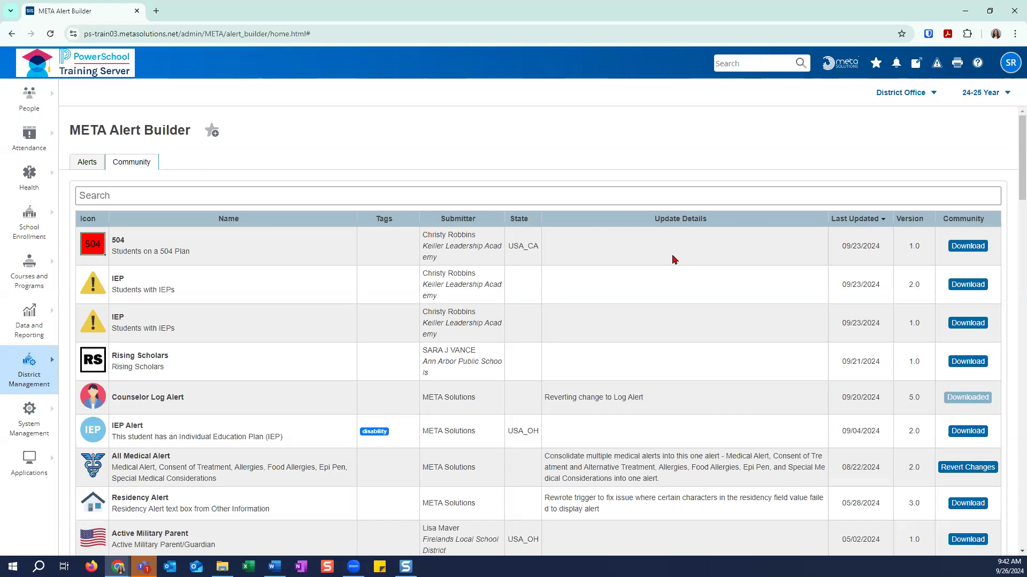
{"action": "left_click", "coordinate": [704, 200]}
{"action": "scroll", "coordinate": [1012, 160], "scroll_direction": "down", "scroll_amount": 1}
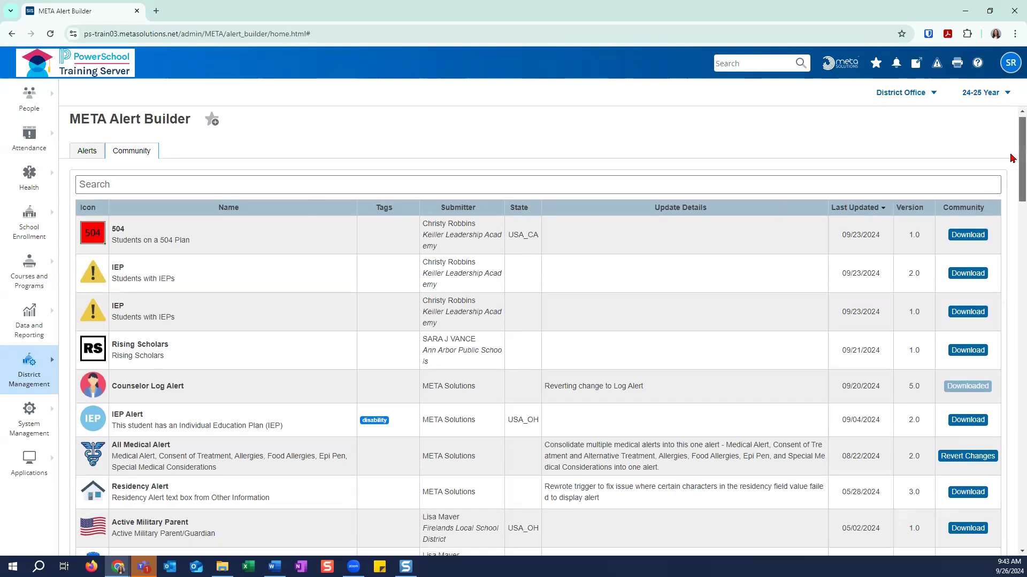
{"action": "scroll", "coordinate": [1013, 158], "scroll_direction": "down", "scroll_amount": 4}
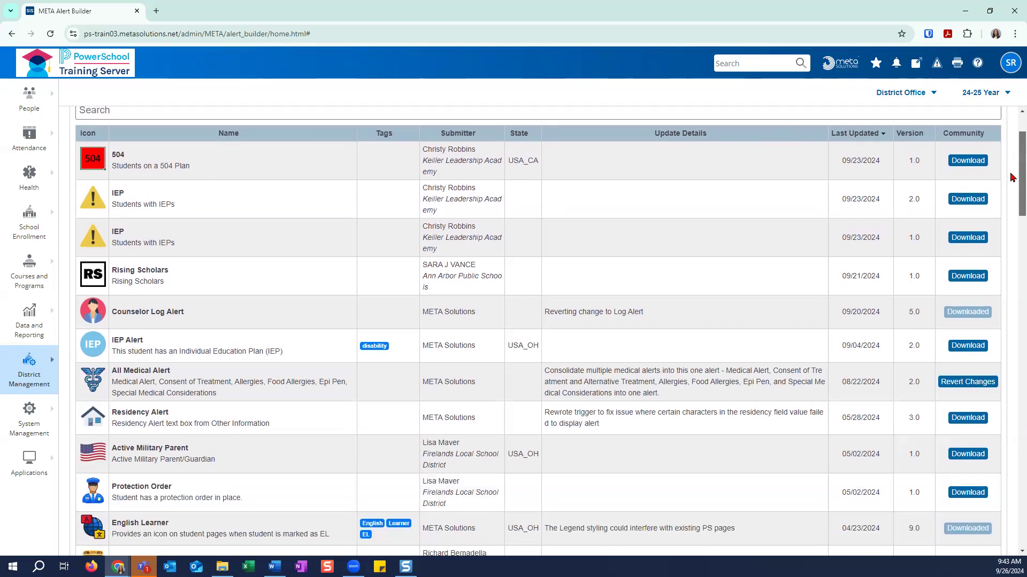
{"action": "scroll", "coordinate": [1012, 183], "scroll_direction": "down", "scroll_amount": 3}
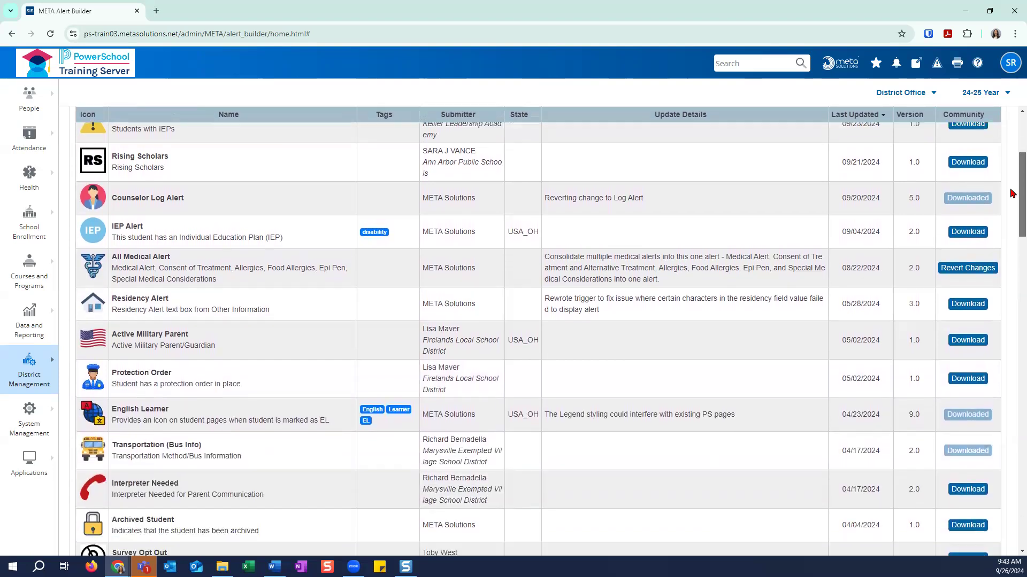
{"action": "scroll", "coordinate": [1012, 193], "scroll_direction": "down", "scroll_amount": 4}
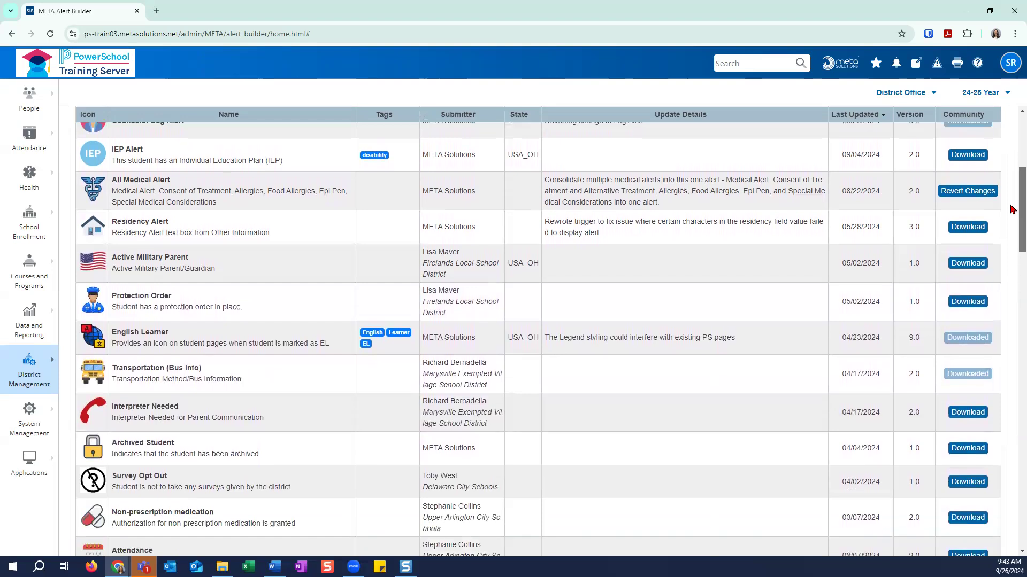
{"action": "scroll", "coordinate": [1012, 217], "scroll_direction": "down", "scroll_amount": 4}
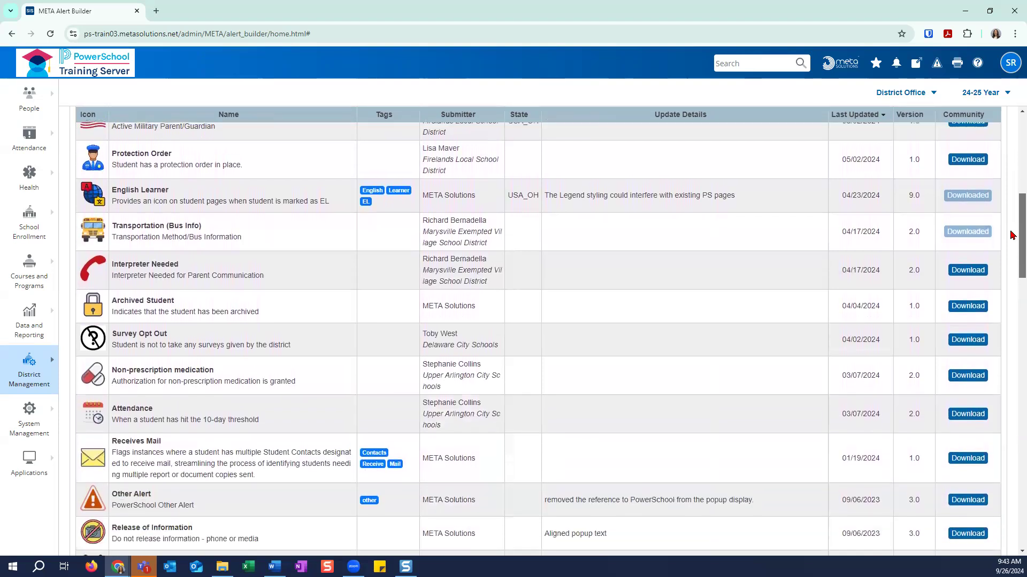
{"action": "scroll", "coordinate": [1012, 236], "scroll_direction": "up", "scroll_amount": 5}
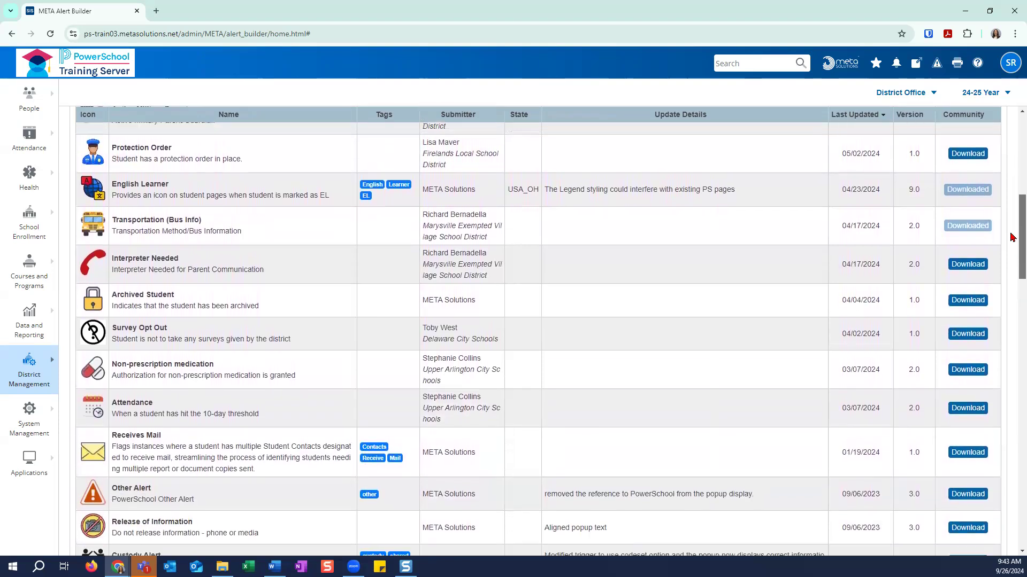
{"action": "scroll", "coordinate": [1012, 235], "scroll_direction": "up", "scroll_amount": 10}
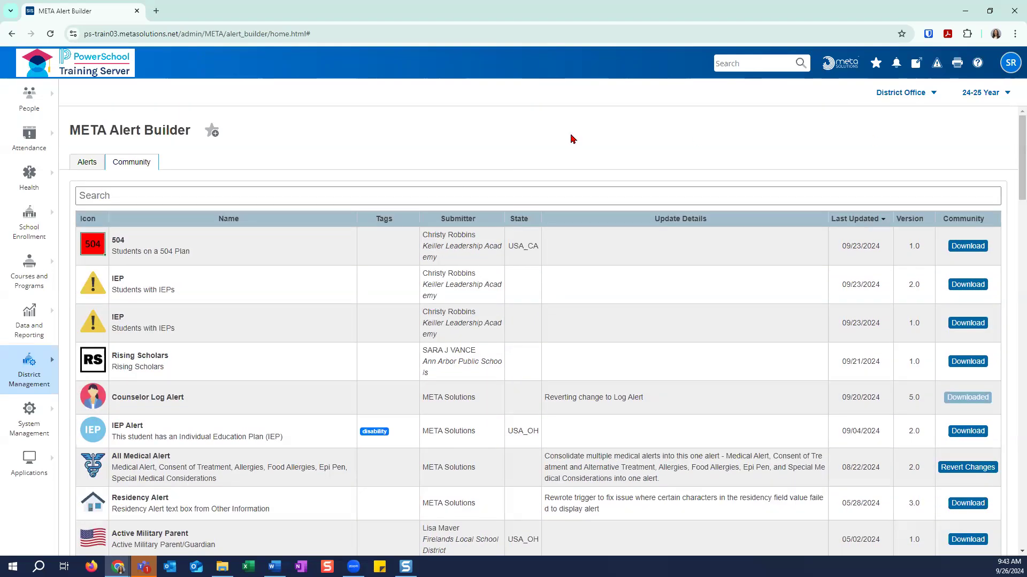
Step: Search the community alerts for "at risk" and download the At Risk Alert
{"action": "left_click", "coordinate": [104, 195]}
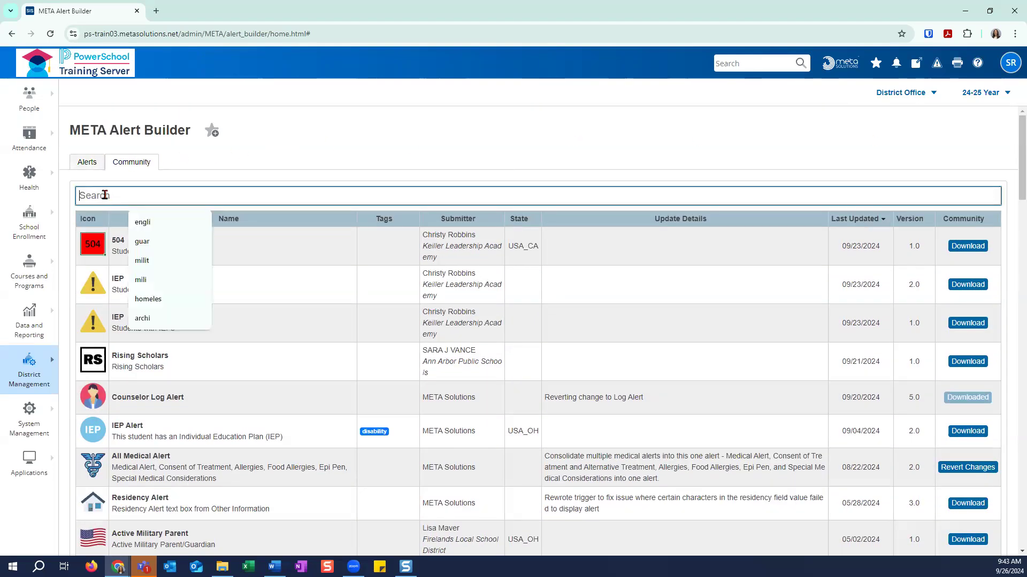
{"action": "type", "text": "at ris"}
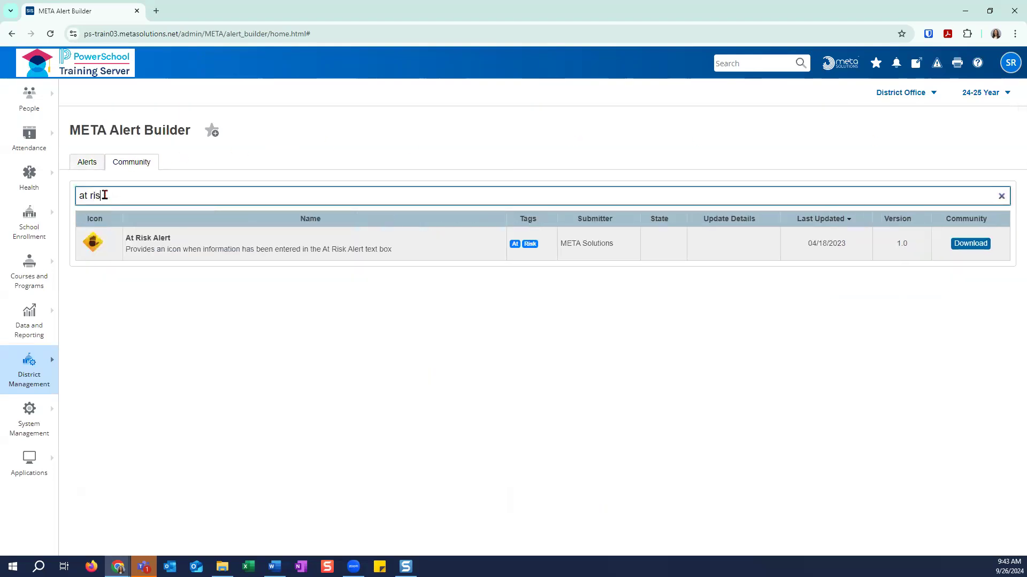
{"action": "type", "text": "k"}
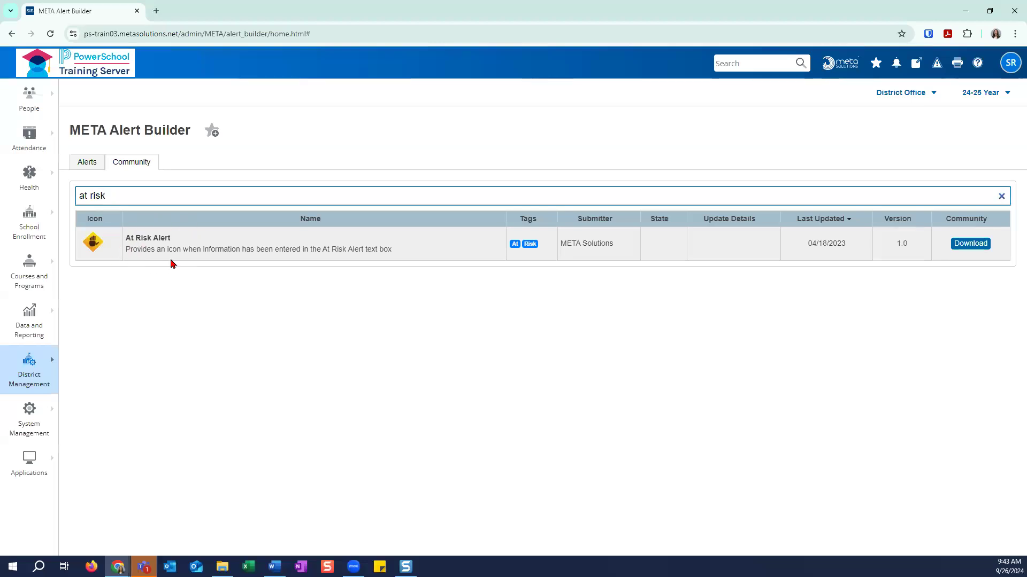
{"action": "left_click", "coordinate": [970, 247]}
{"action": "left_click", "coordinate": [970, 247]}
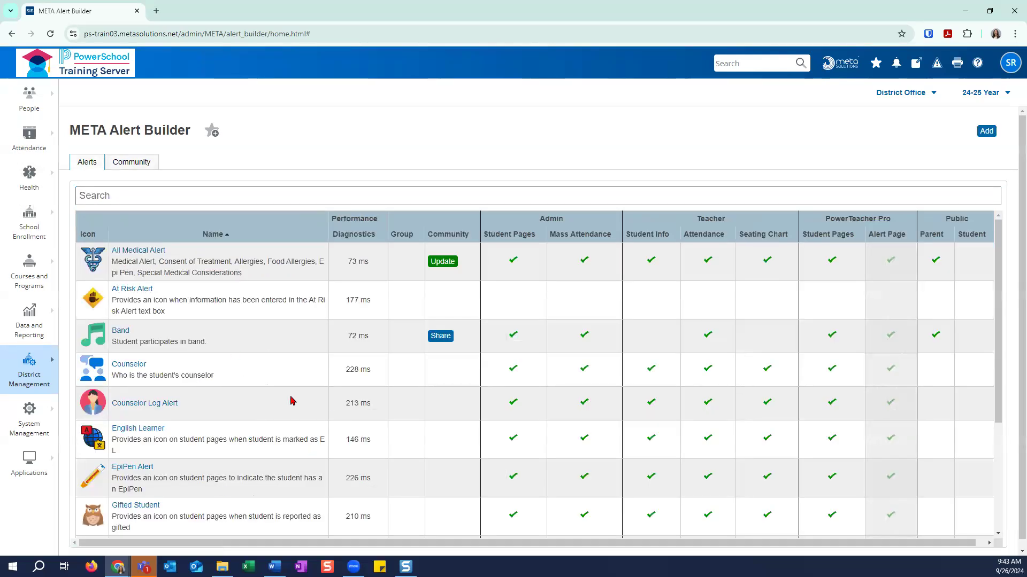
Step: List all META Catalog customizations, search them for "at risk" and open the At Risk customization's details
{"action": "left_click", "coordinate": [46, 460]}
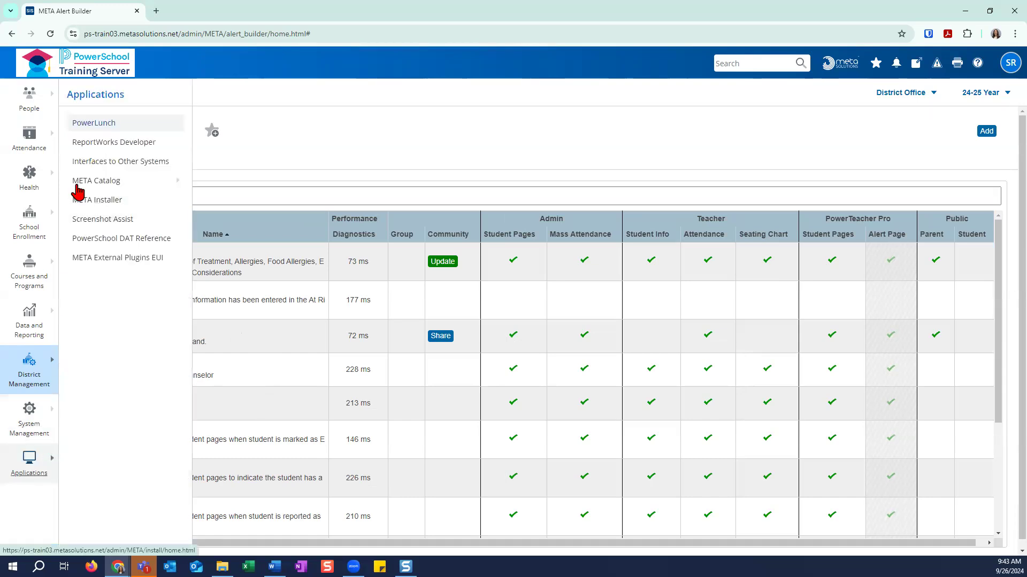
{"action": "mouse_move", "coordinate": [77, 185]}
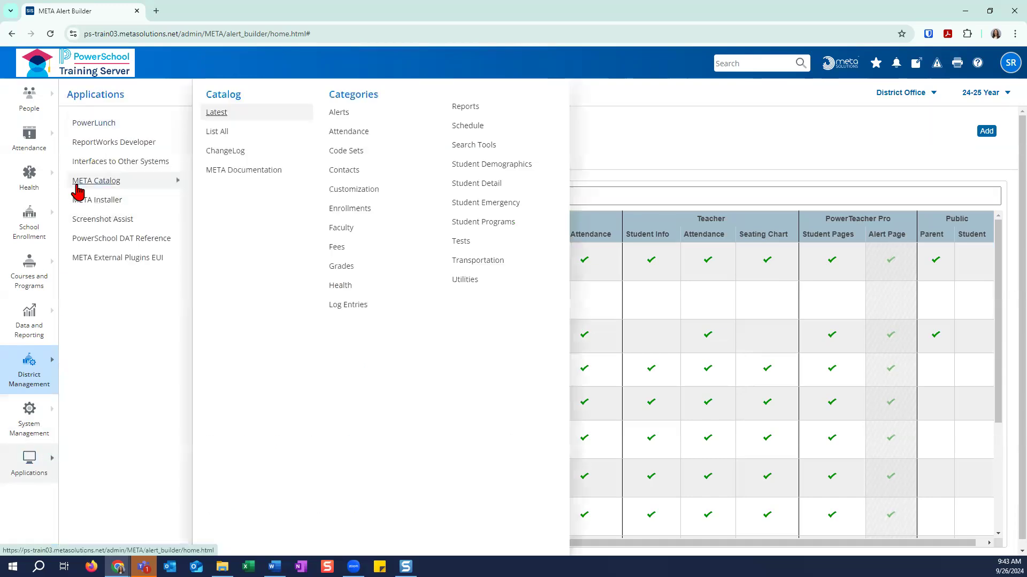
{"action": "left_click", "coordinate": [216, 131]}
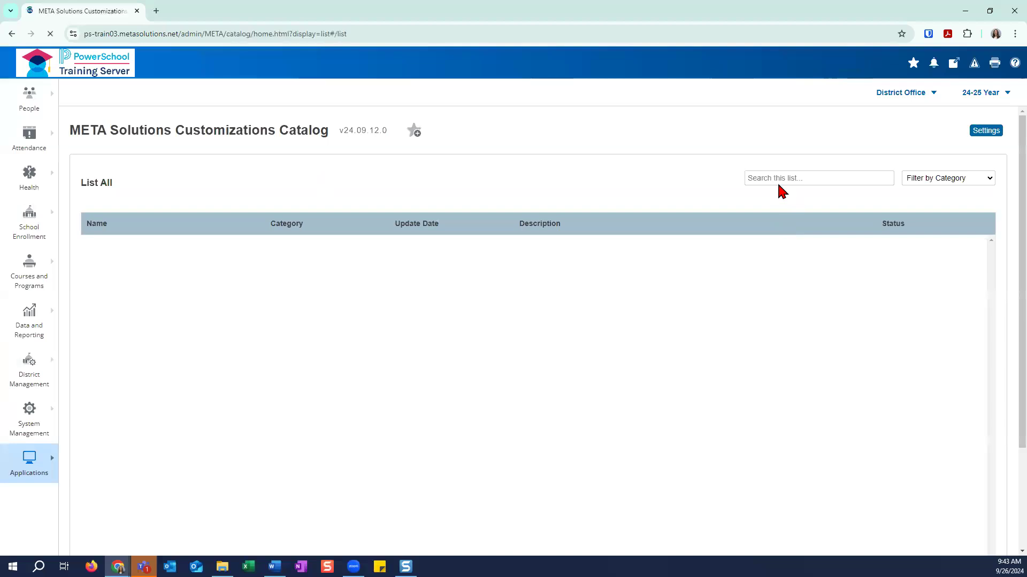
{"action": "left_click", "coordinate": [777, 175]}
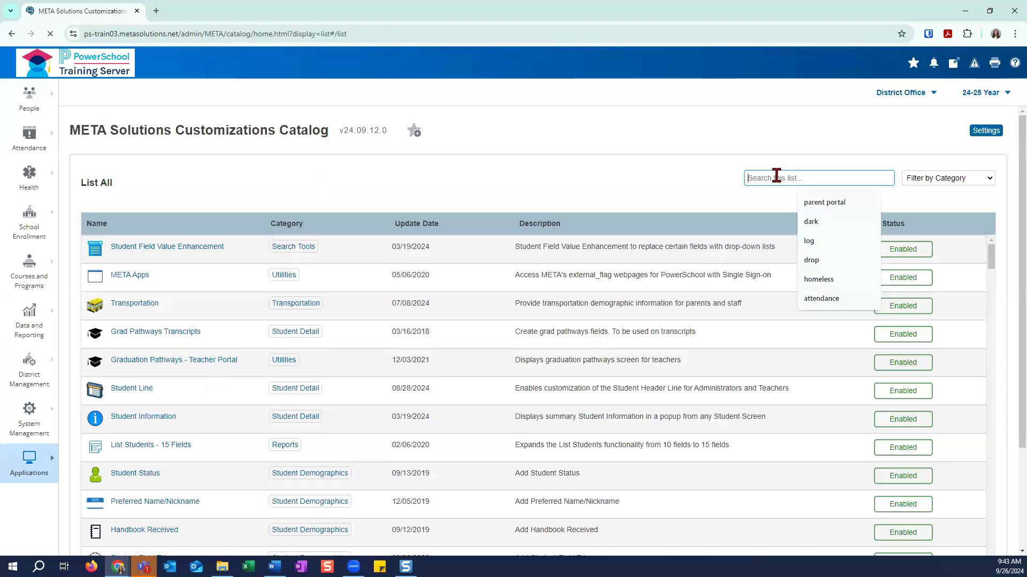
{"action": "type", "text": "at risk"}
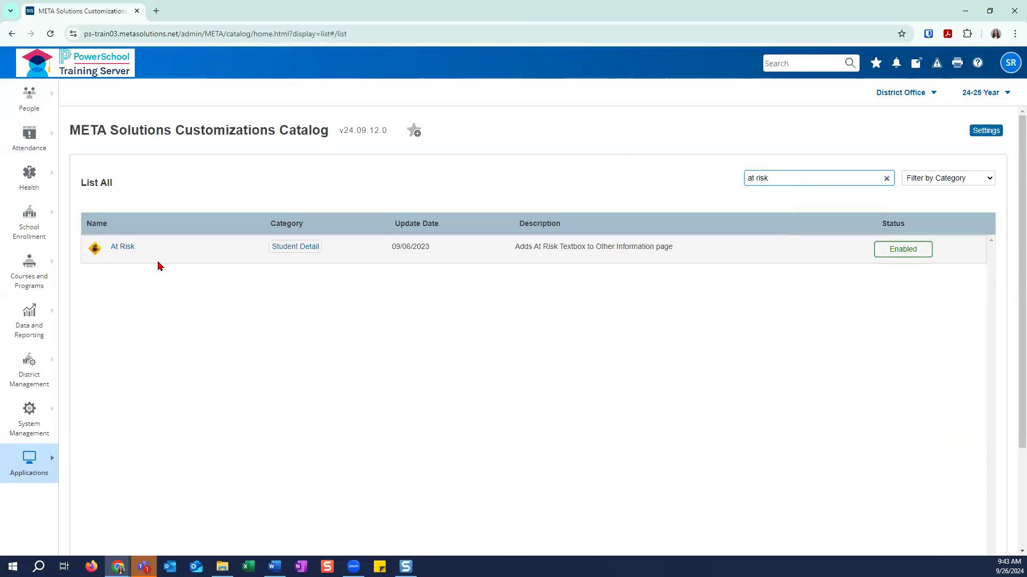
{"action": "left_click", "coordinate": [123, 247]}
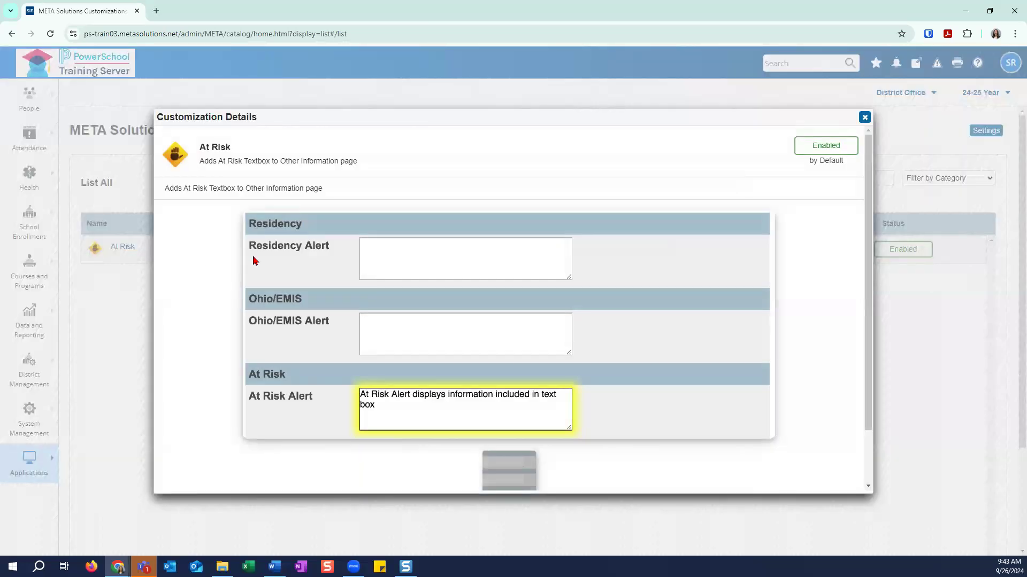
Step: Read the At Risk customization's details and its What's New note, and close the details
{"action": "scroll", "coordinate": [264, 230], "scroll_direction": "down", "scroll_amount": 2}
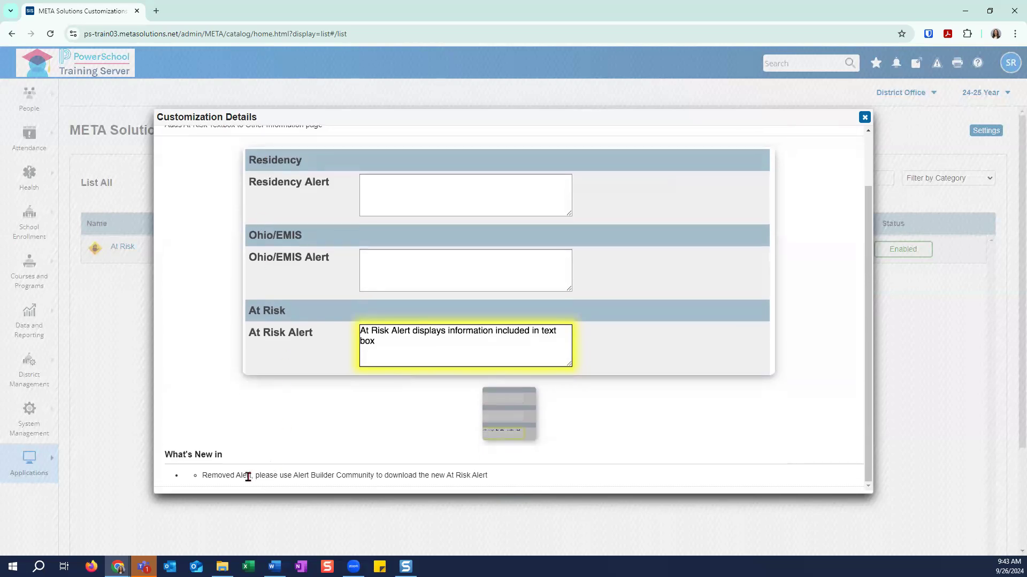
{"action": "left_click_drag", "start_coordinate": [203, 475], "coordinate": [480, 488]}
{"action": "left_click", "coordinate": [483, 489]}
{"action": "scroll", "coordinate": [594, 474], "scroll_direction": "up", "scroll_amount": 1}
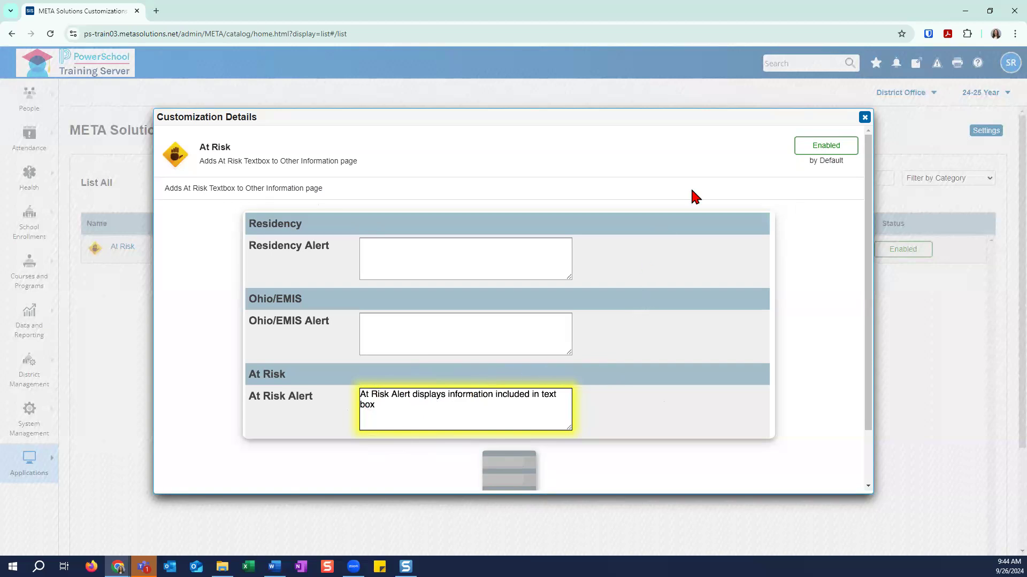
{"action": "left_click", "coordinate": [864, 118]}
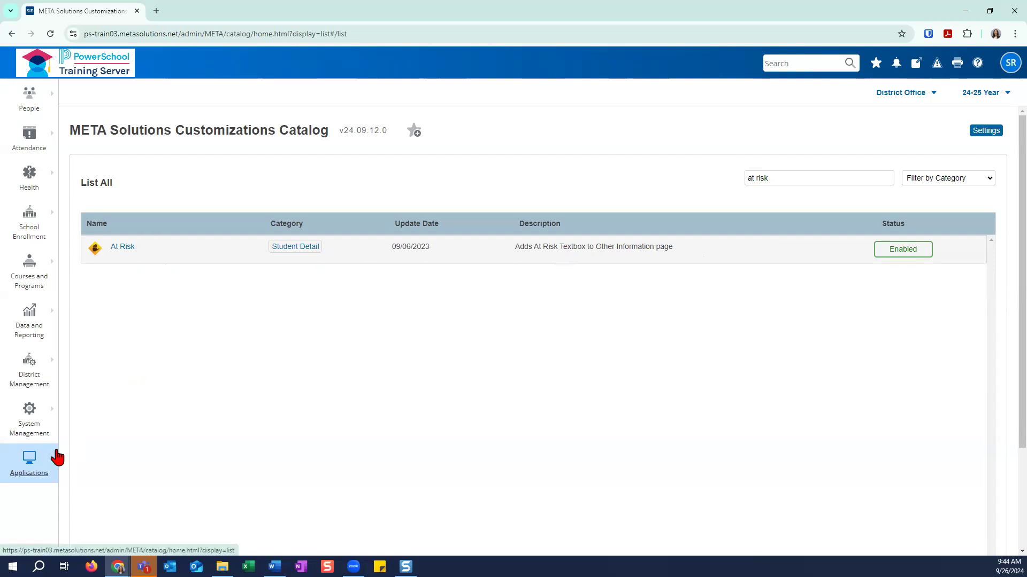
Step: Return to the start page, list the grade 12 students and open the first student's record
{"action": "left_click", "coordinate": [46, 71]}
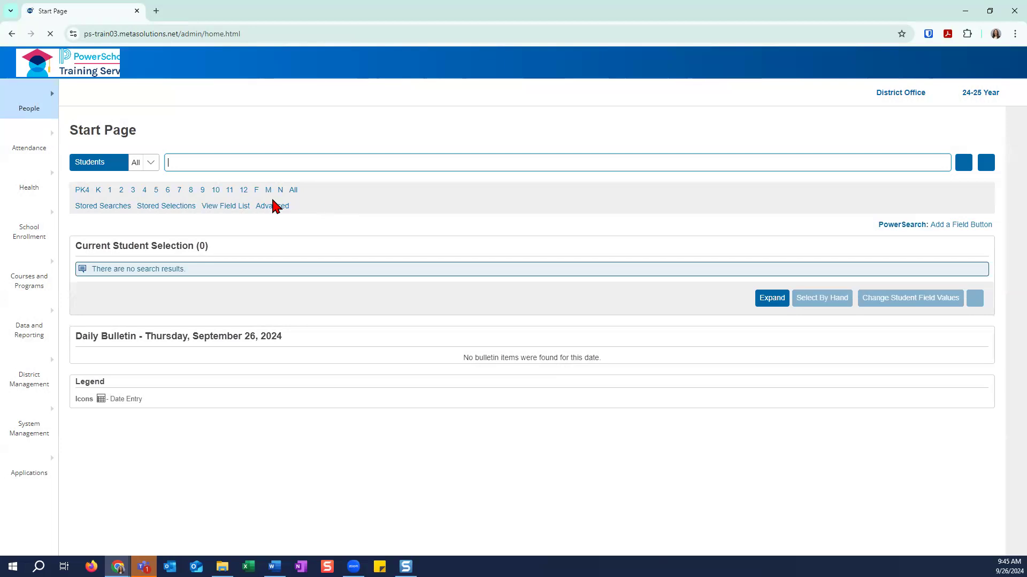
{"action": "left_click", "coordinate": [243, 190]}
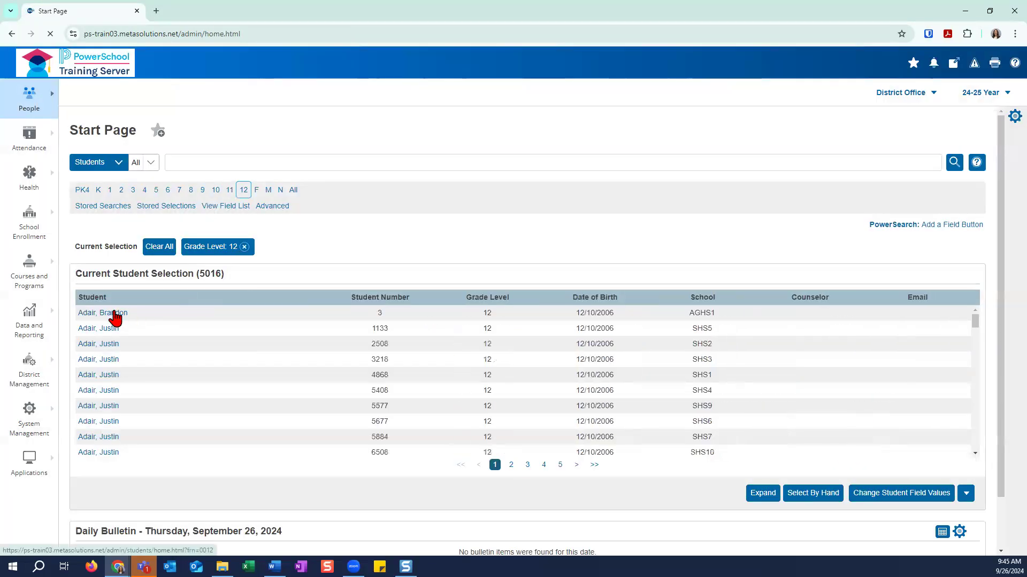
{"action": "left_click", "coordinate": [115, 319]}
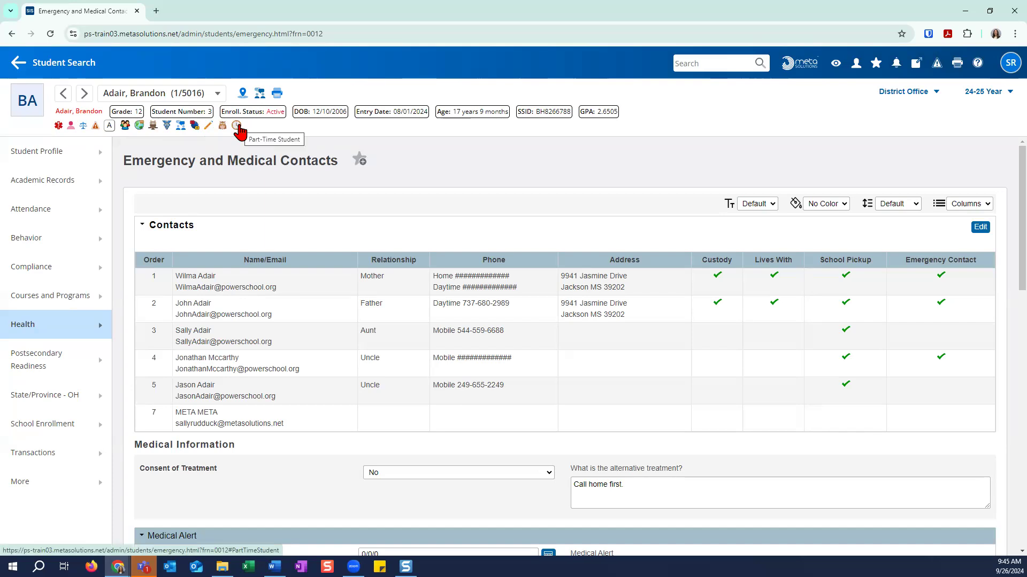
Step: View the student's Part-Time Student alert and follow its link to check Percent of Time on the Student Standing Record
{"action": "left_click", "coordinate": [236, 126]}
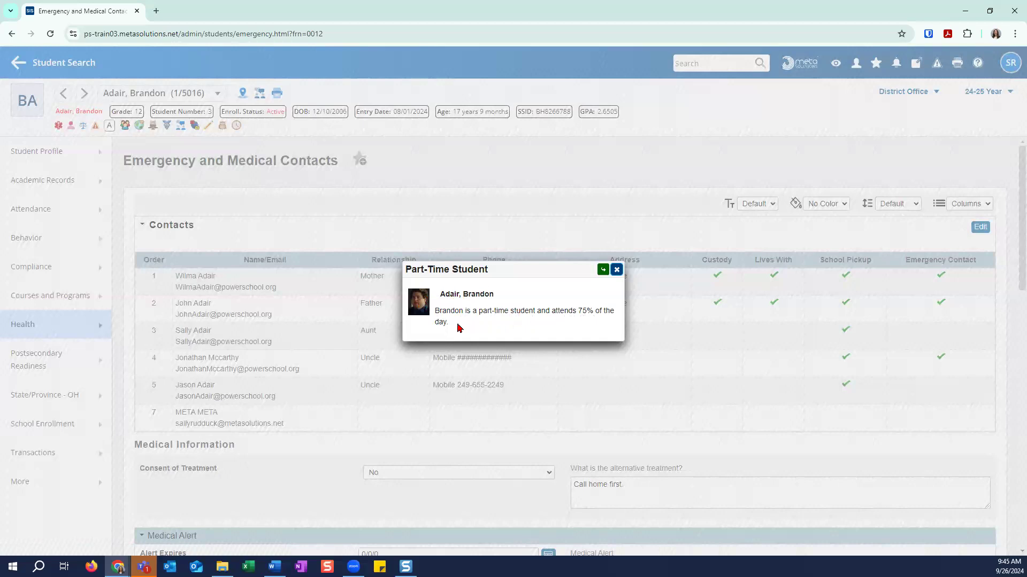
{"action": "left_click", "coordinate": [603, 271]}
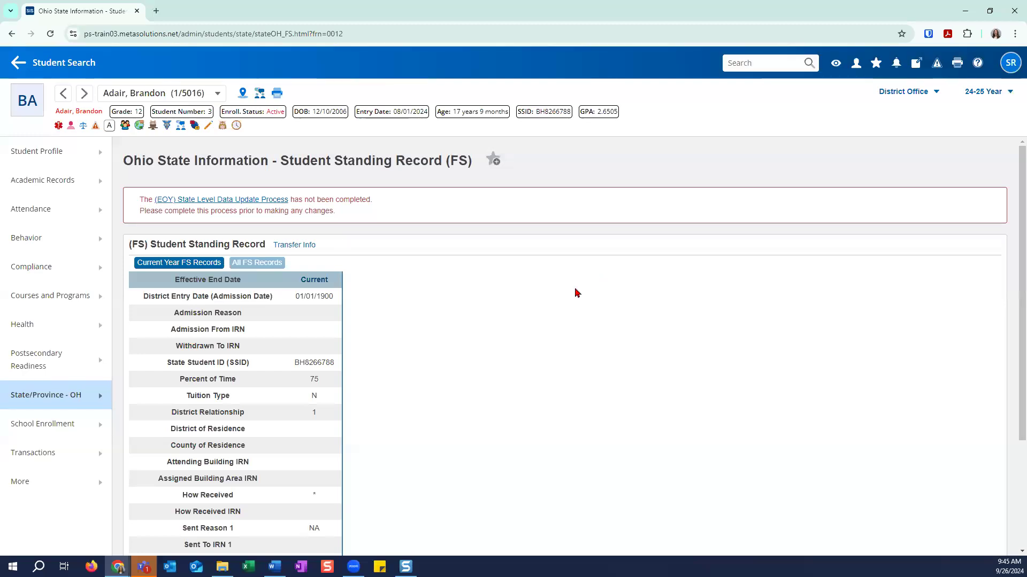
{"action": "left_click_drag", "start_coordinate": [180, 378], "coordinate": [328, 382]}
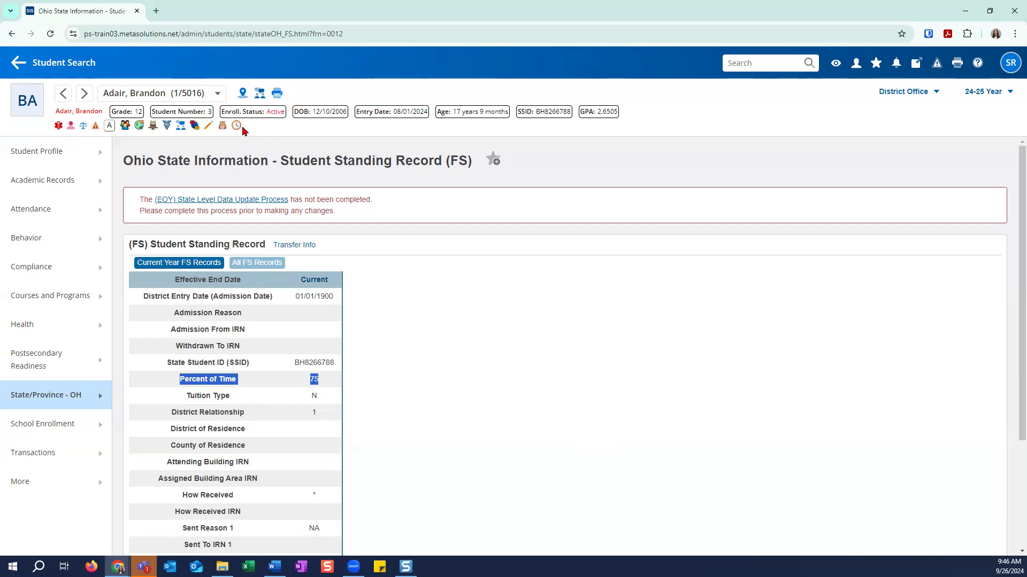
Step: View the student's English Learner alert, switch the OELPA tests to performance levels and back to scores, and close it
{"action": "left_click", "coordinate": [195, 126]}
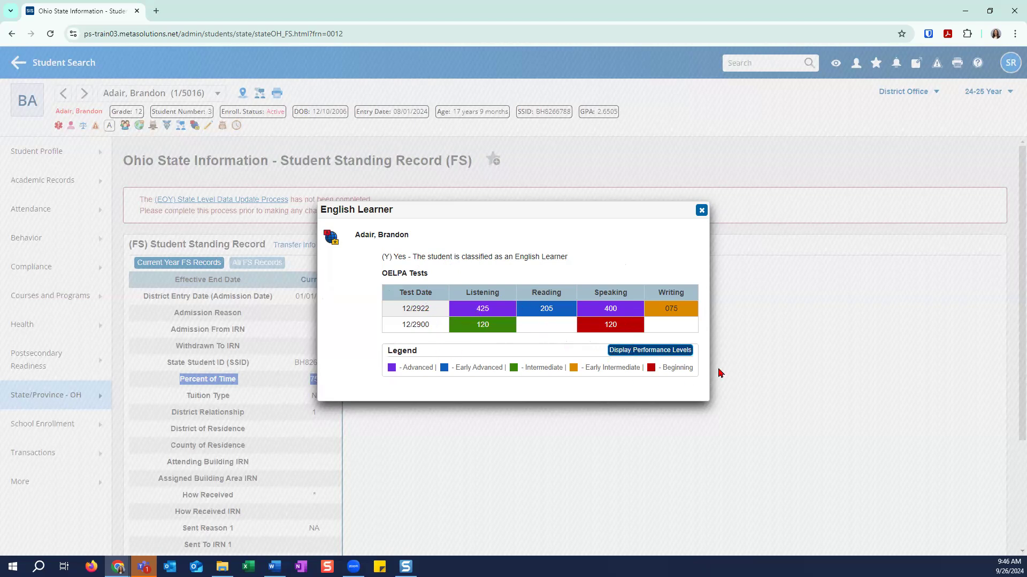
{"action": "left_click", "coordinate": [634, 356]}
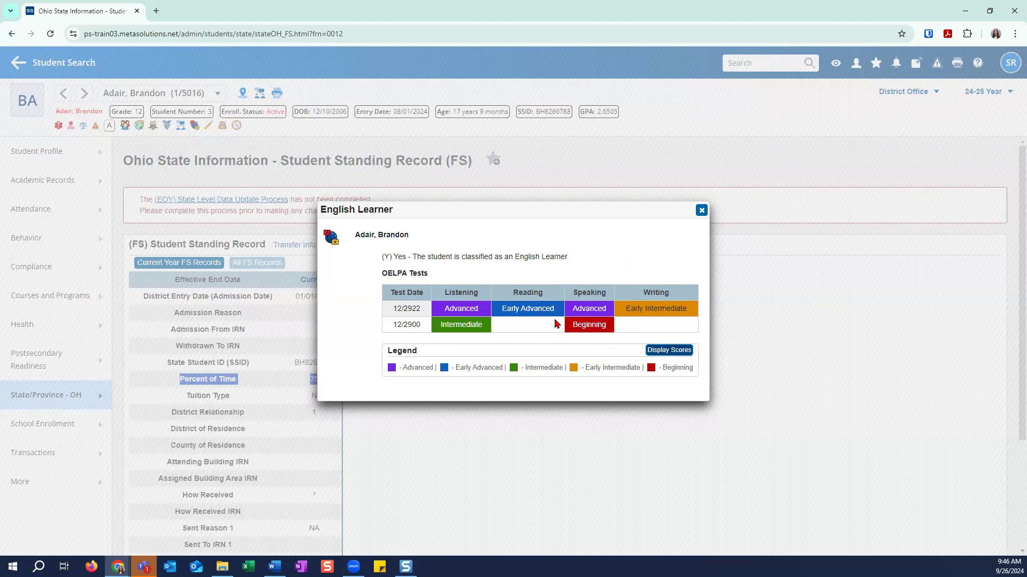
{"action": "left_click", "coordinate": [661, 354]}
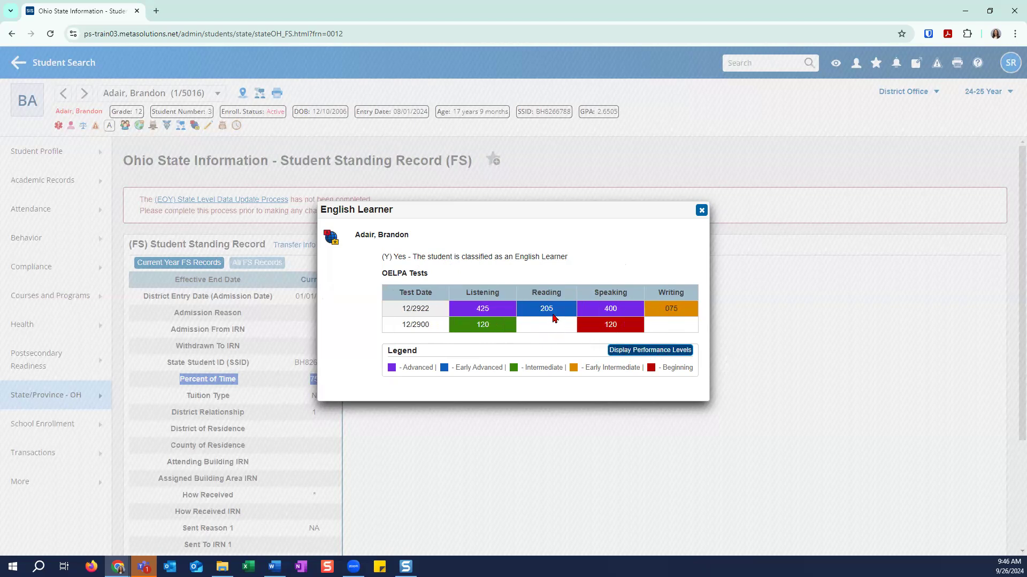
{"action": "left_click", "coordinate": [701, 212]}
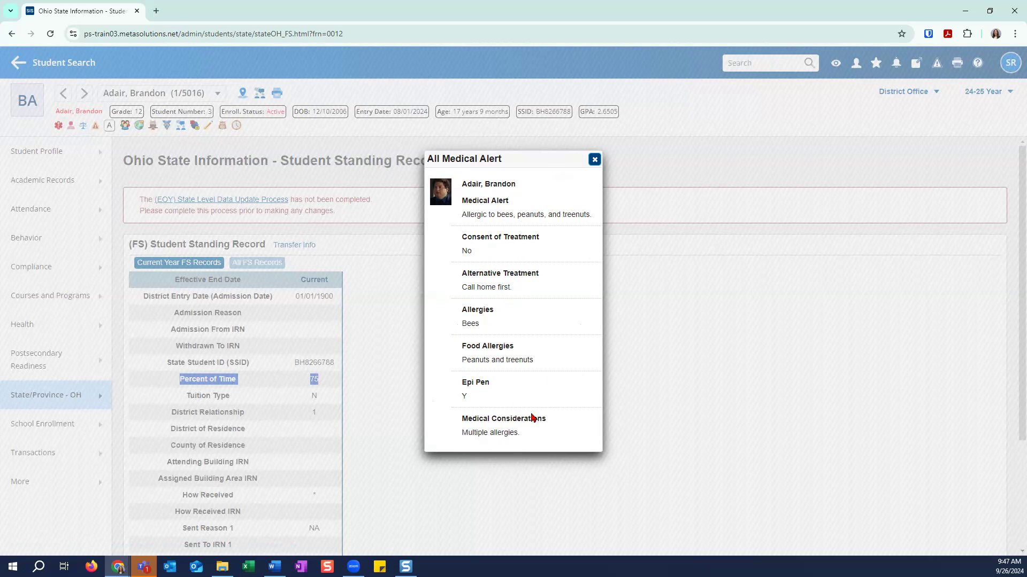
Step: Close the student's All Medical Alert and clear the grade 12 student selection on the start page
{"action": "left_click", "coordinate": [593, 160]}
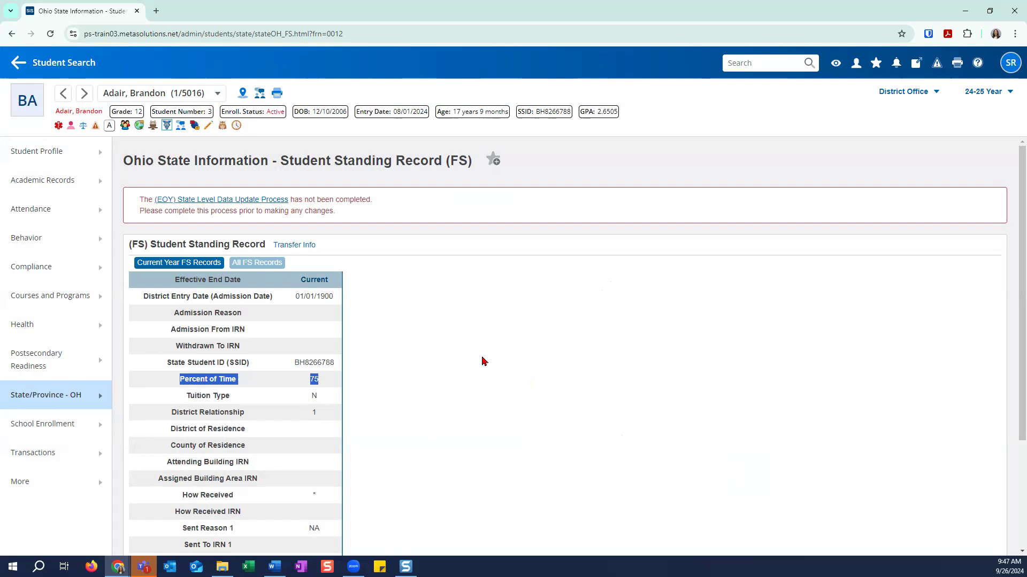
{"action": "left_click", "coordinate": [58, 63]}
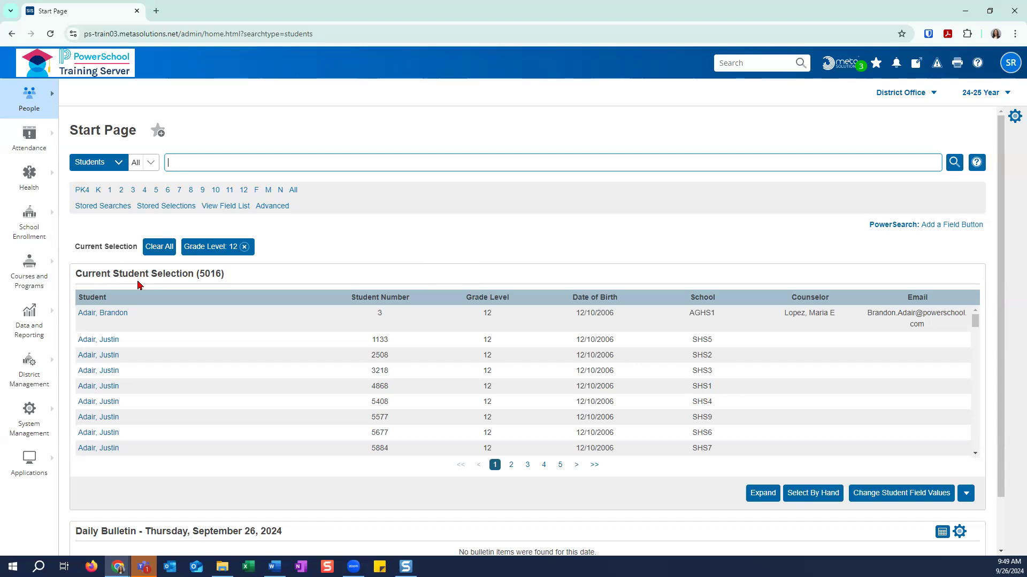
{"action": "left_click", "coordinate": [159, 246]}
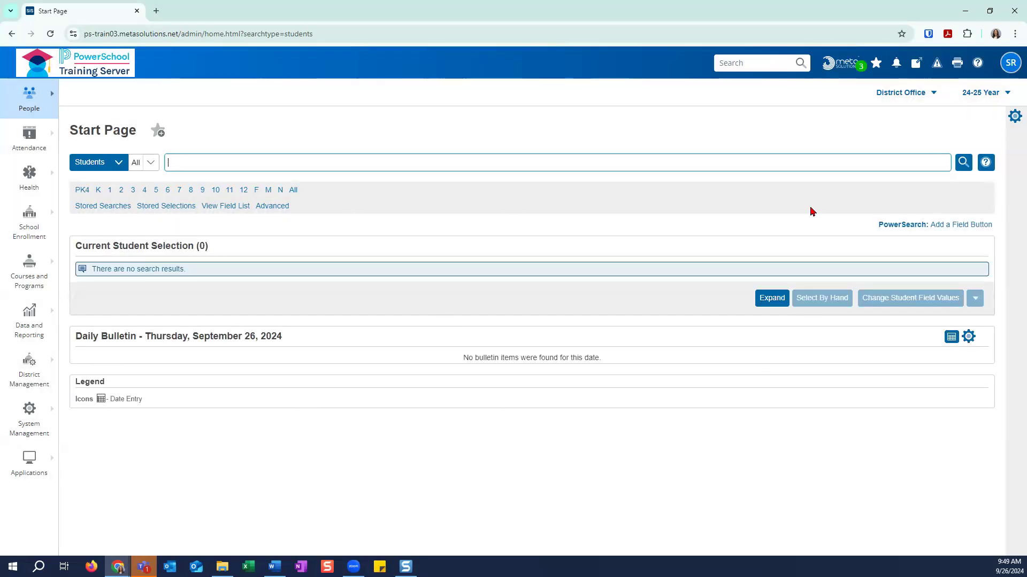
Step: Open META Alert Builder Reports for the grade 7 students and include All Medical Alert in the report
{"action": "left_click", "coordinate": [47, 328]}
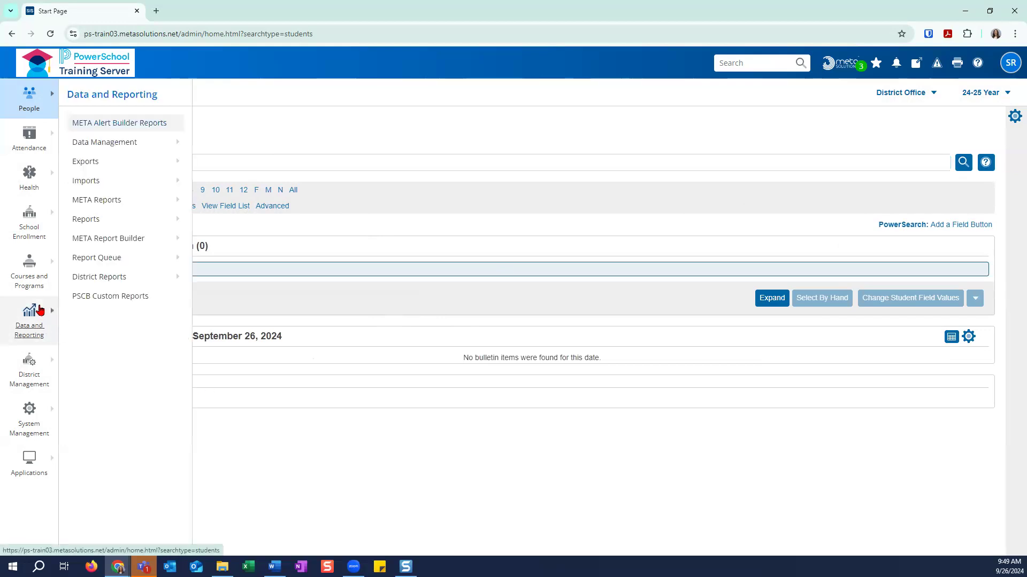
{"action": "left_click", "coordinate": [106, 129]}
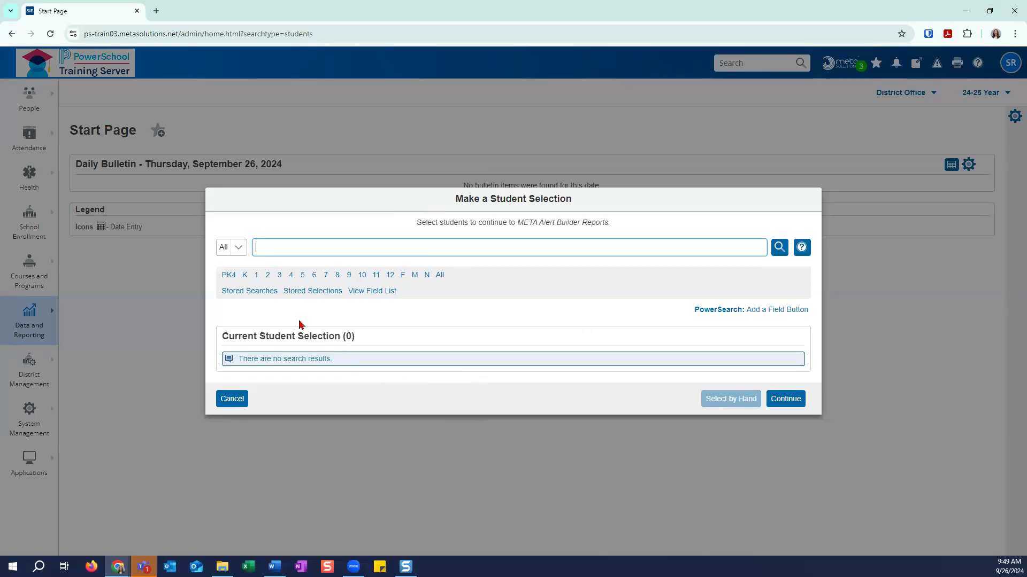
{"action": "left_click", "coordinate": [325, 275]}
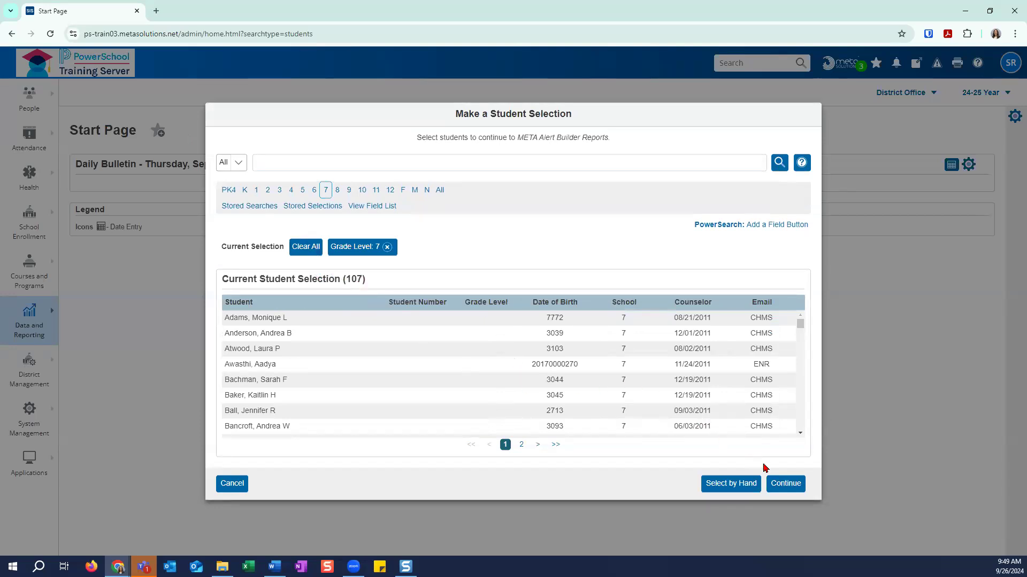
{"action": "left_click", "coordinate": [783, 486]}
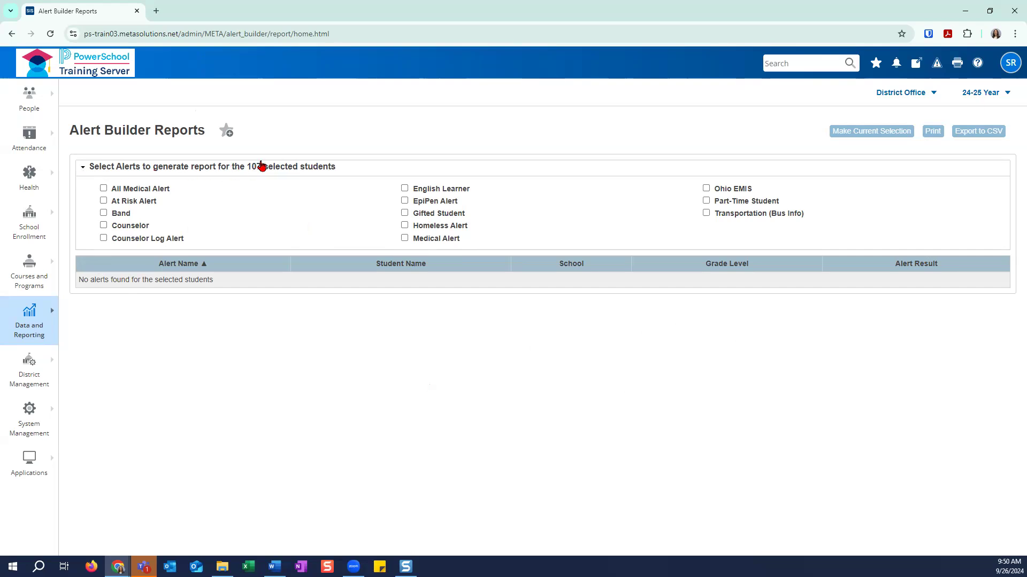
{"action": "left_click", "coordinate": [104, 189]}
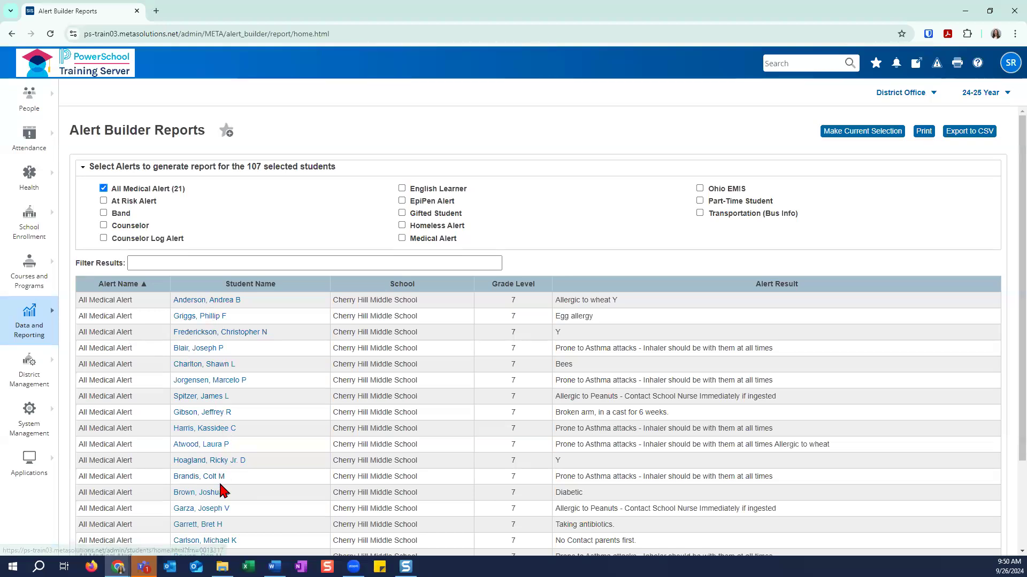
Step: Open the first reported student's record and compare the All Medical Alert details with the report's alert result
{"action": "left_click", "coordinate": [205, 302]}
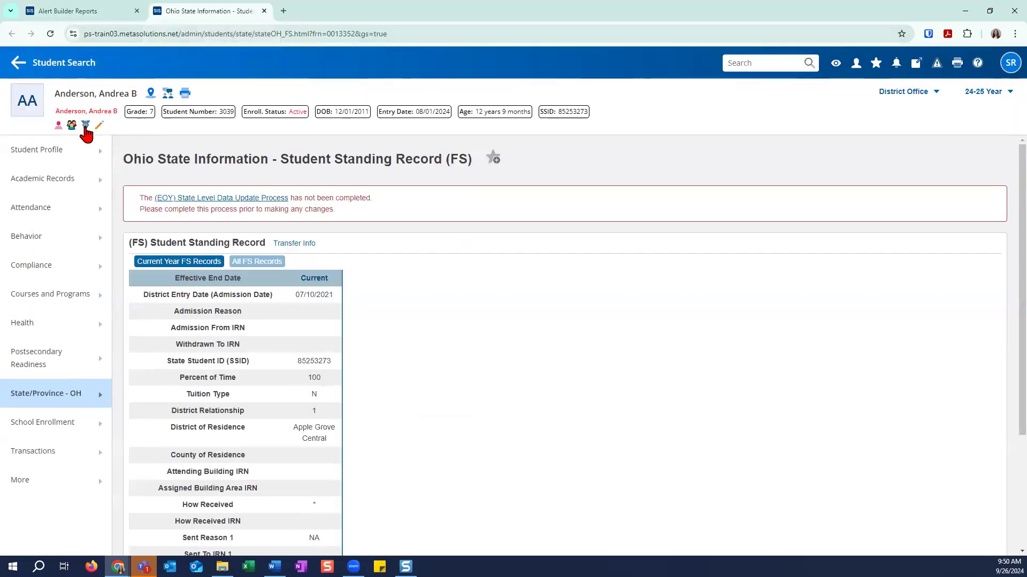
{"action": "left_click", "coordinate": [85, 125]}
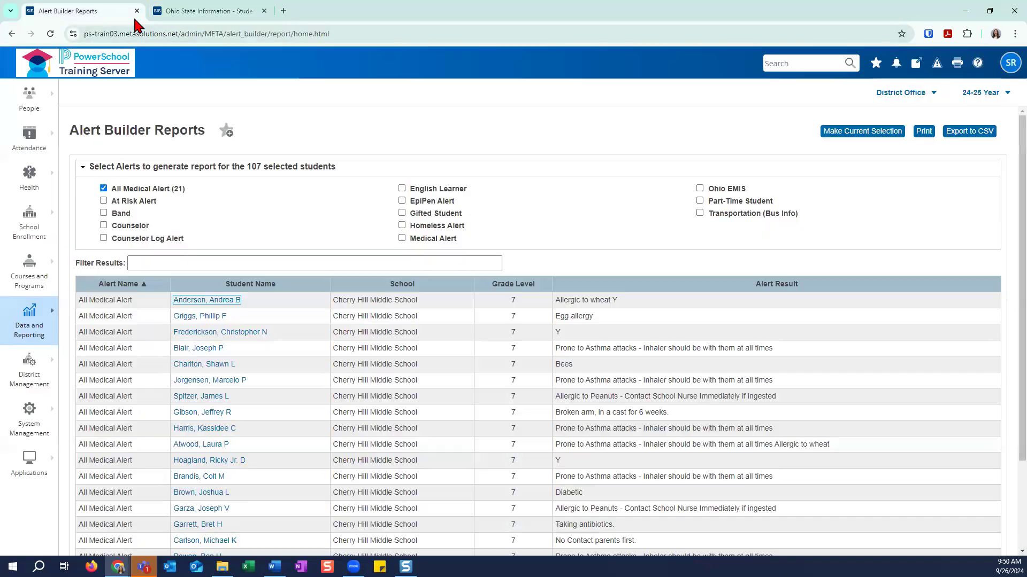
{"action": "left_click", "coordinate": [113, 11]}
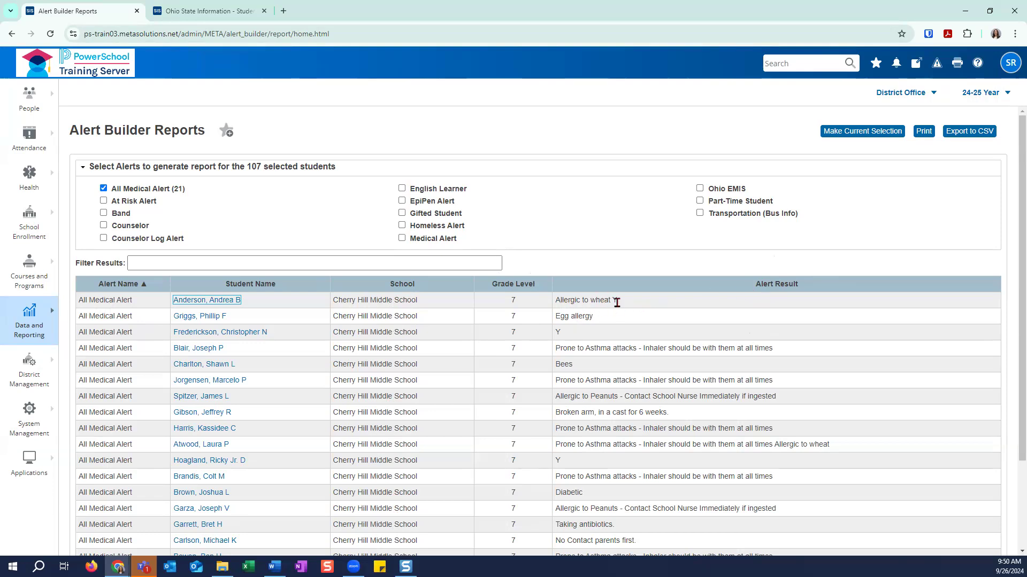
{"action": "left_click", "coordinate": [208, 10]}
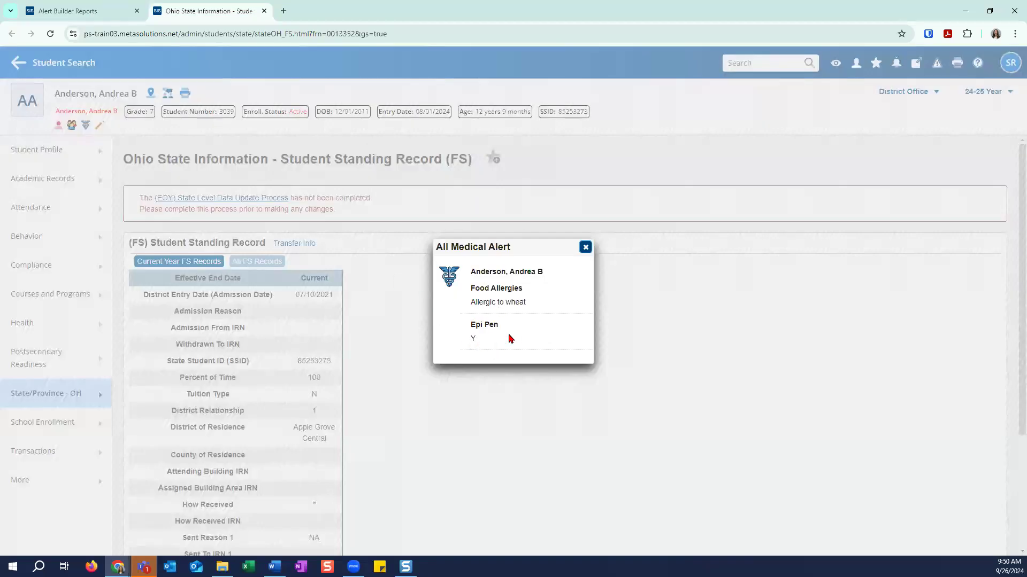
{"action": "left_click", "coordinate": [85, 11]}
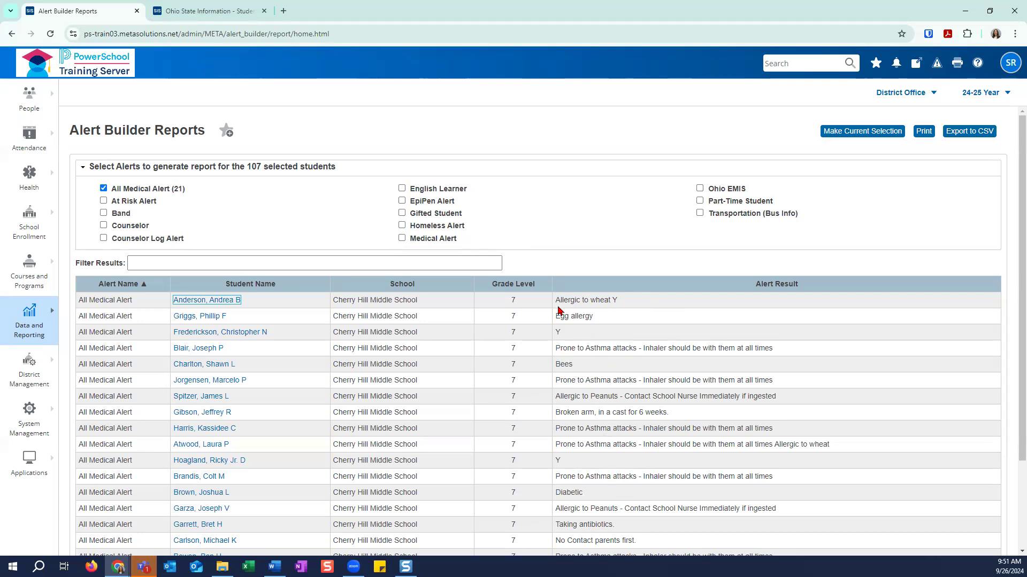
Step: Filter the report results by "bee" and clear the filter
{"action": "left_click", "coordinate": [267, 261]}
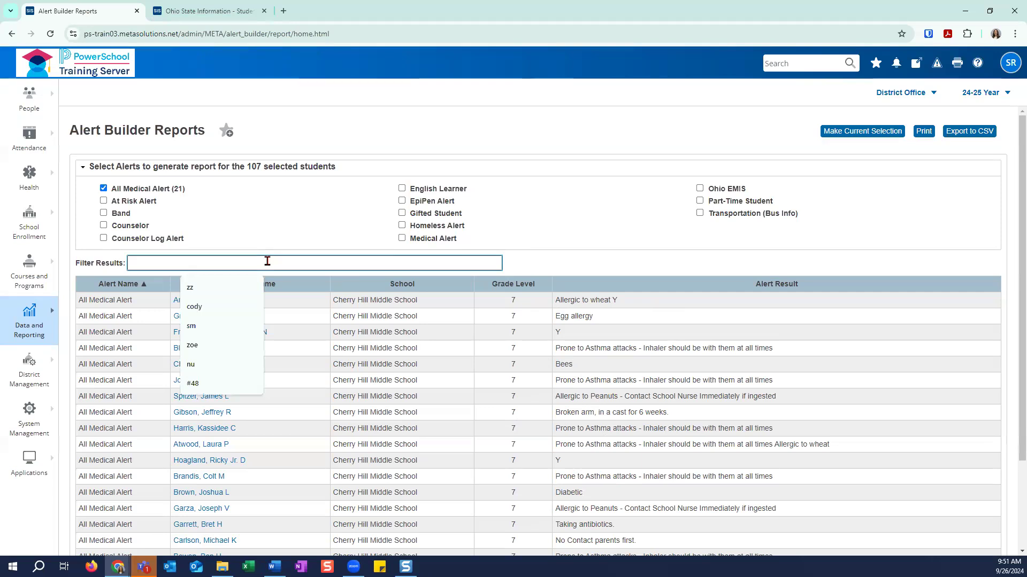
{"action": "type", "text": "bee"}
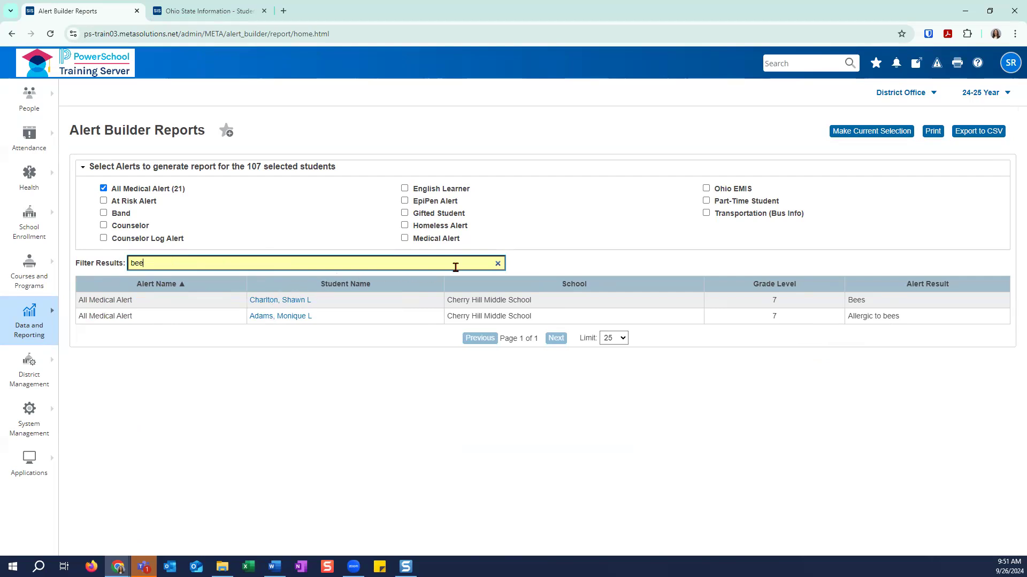
{"action": "left_click", "coordinate": [497, 264]}
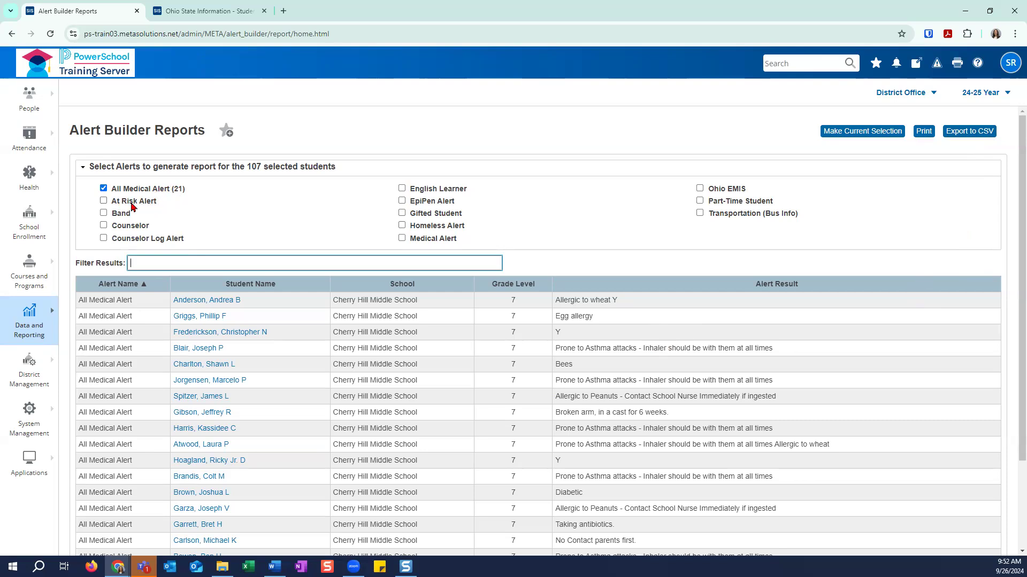
Step: Add the Band alert to the report and page through the combined results
{"action": "left_click", "coordinate": [103, 213]}
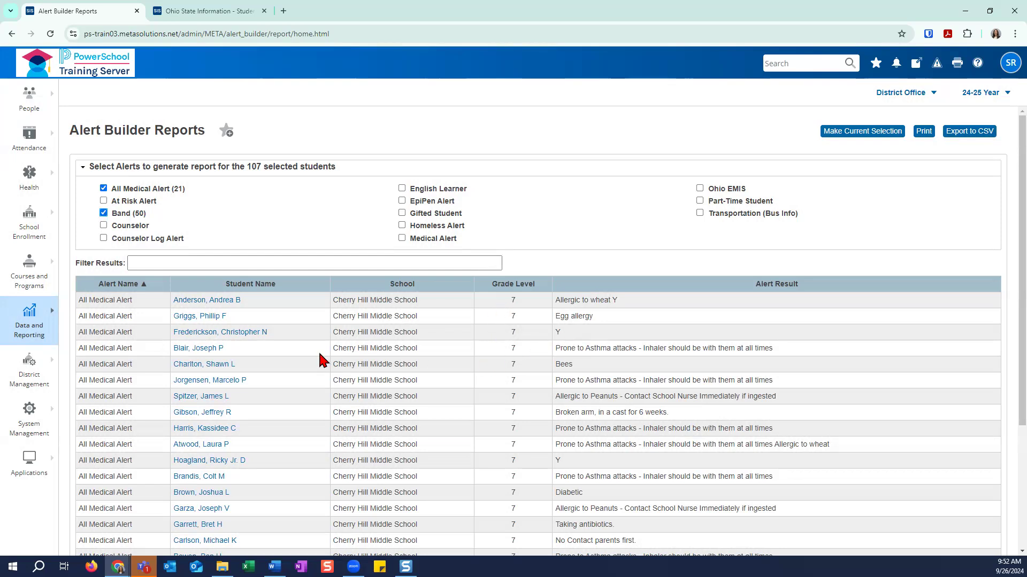
{"action": "scroll", "coordinate": [141, 360], "scroll_direction": "down", "scroll_amount": 3}
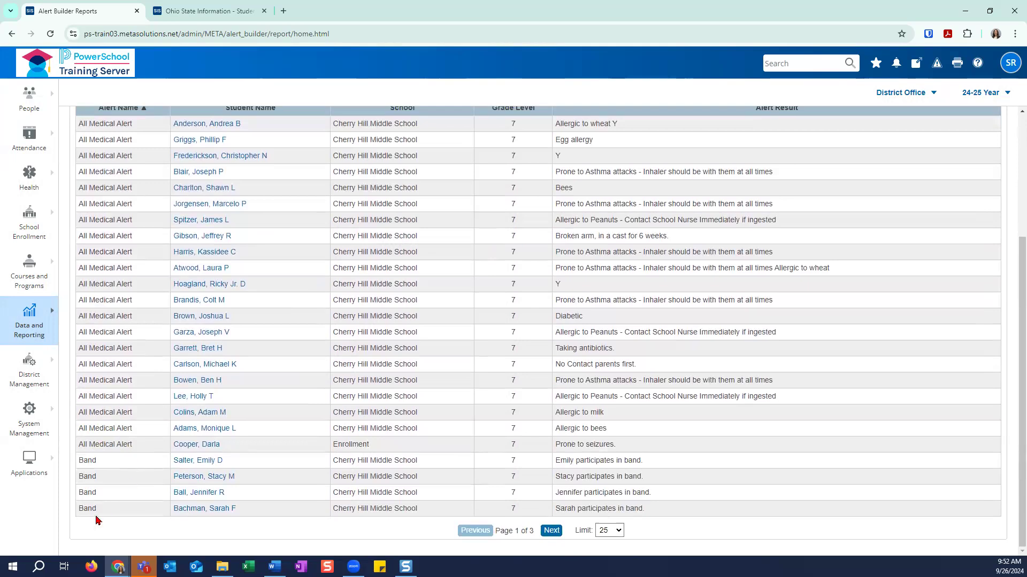
{"action": "left_click", "coordinate": [551, 531]}
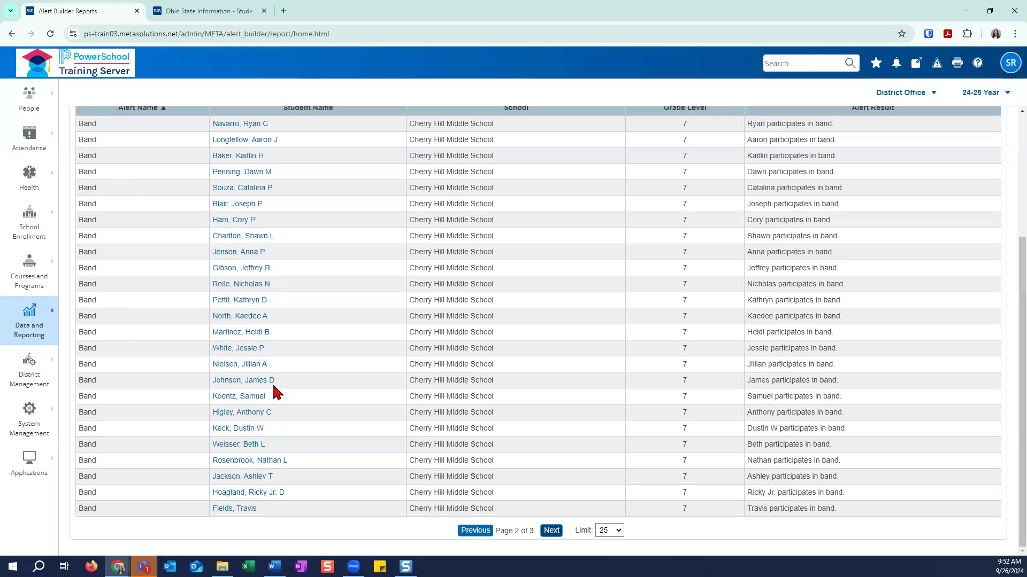
{"action": "left_click", "coordinate": [559, 531]}
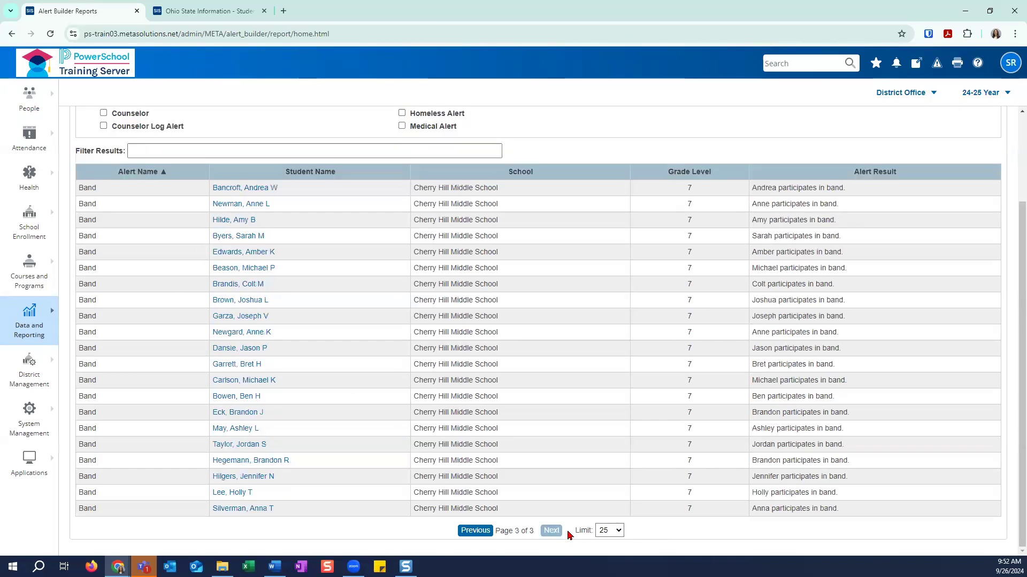
{"action": "left_click", "coordinate": [468, 532]}
{"action": "scroll", "coordinate": [484, 429], "scroll_direction": "up", "scroll_amount": 3}
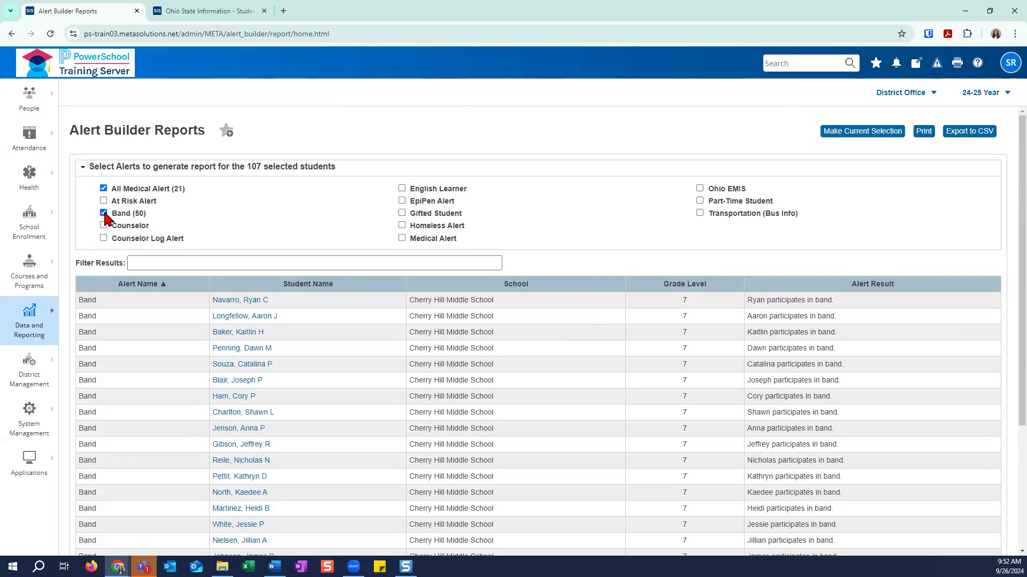
Step: Deselect the Band and All Medical alerts in the report, and clear the grade 7 student selection on the start page
{"action": "left_click", "coordinate": [103, 214]}
{"action": "left_click", "coordinate": [103, 188]}
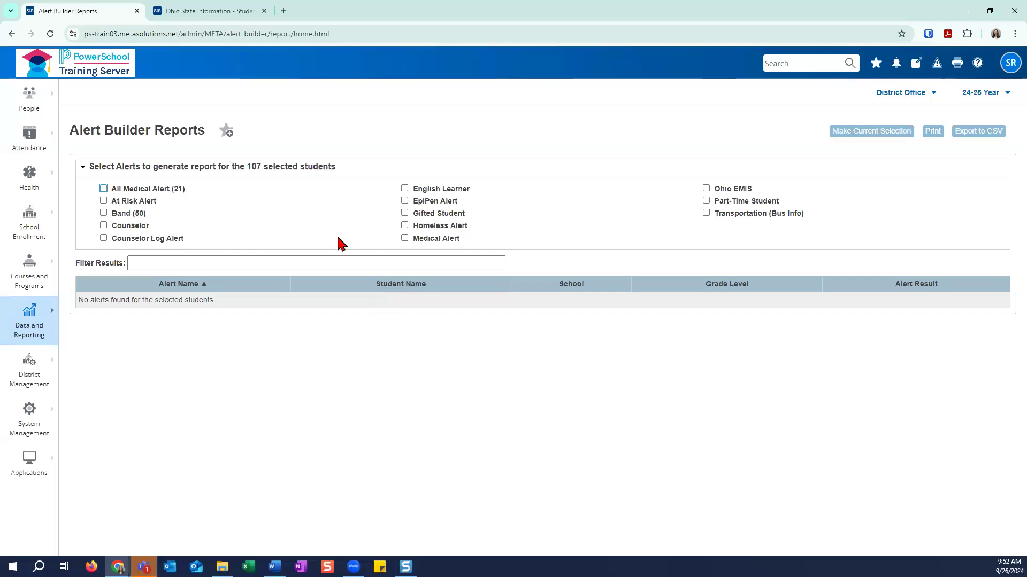
{"action": "left_click", "coordinate": [104, 201]}
{"action": "left_click", "coordinate": [103, 201]}
{"action": "left_click", "coordinate": [90, 75]}
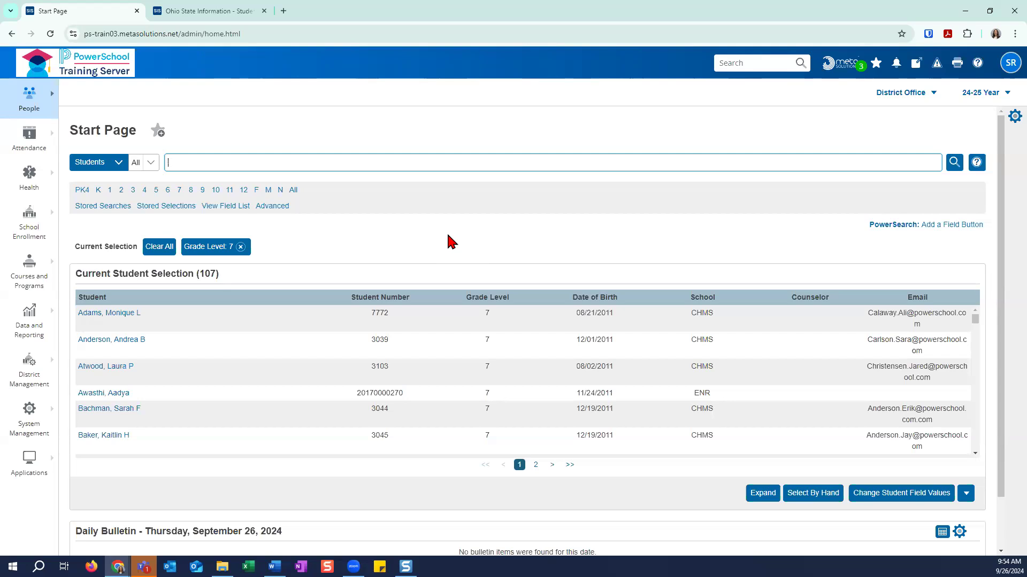
{"action": "left_click", "coordinate": [161, 250]}
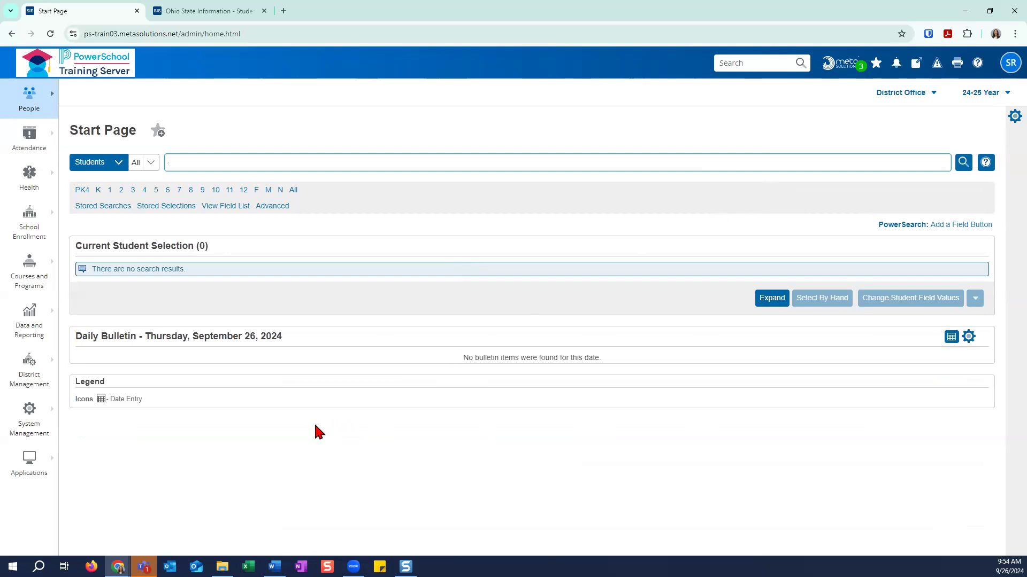
Step: Open the Community alerts in META Alert Builder and browse the alerts shared there for download
{"action": "left_click", "coordinate": [33, 460]}
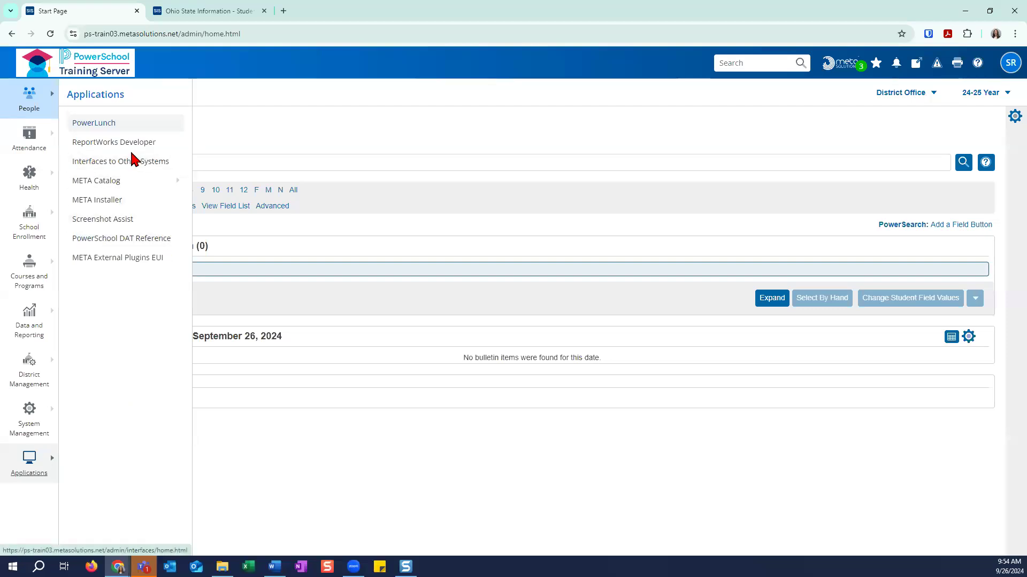
{"action": "left_click", "coordinate": [35, 377]}
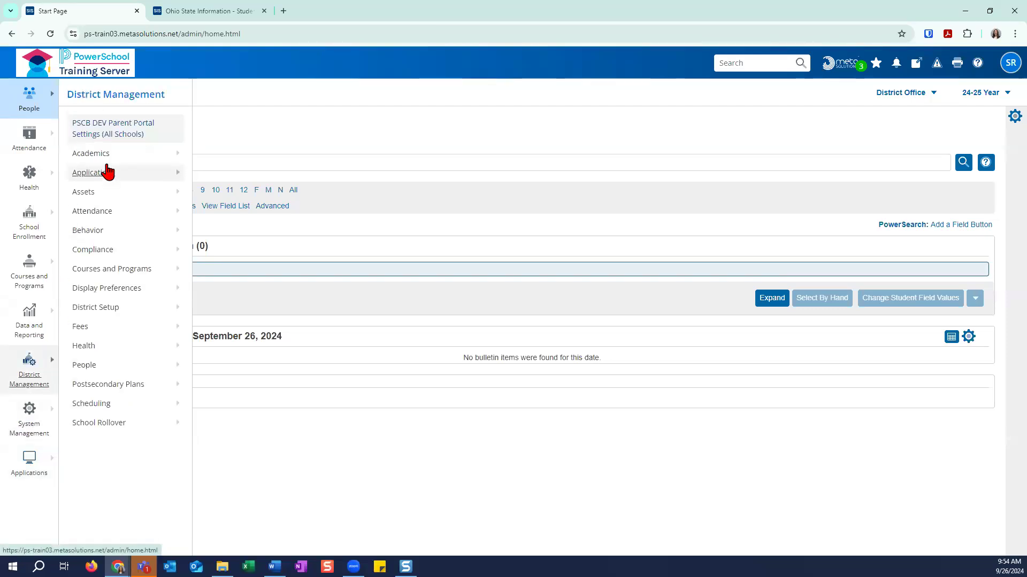
{"action": "left_click", "coordinate": [105, 173]}
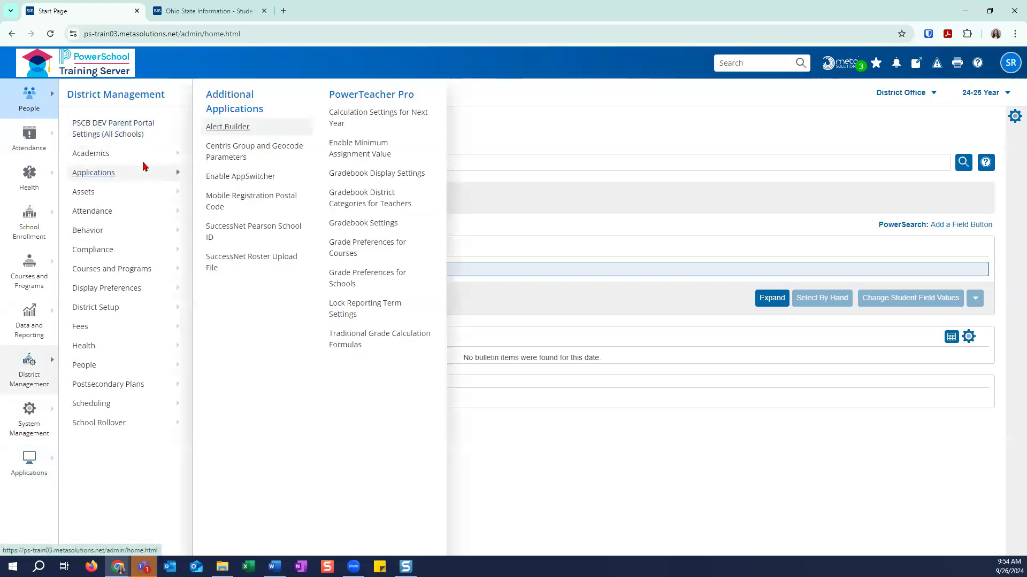
{"action": "left_click", "coordinate": [227, 129]}
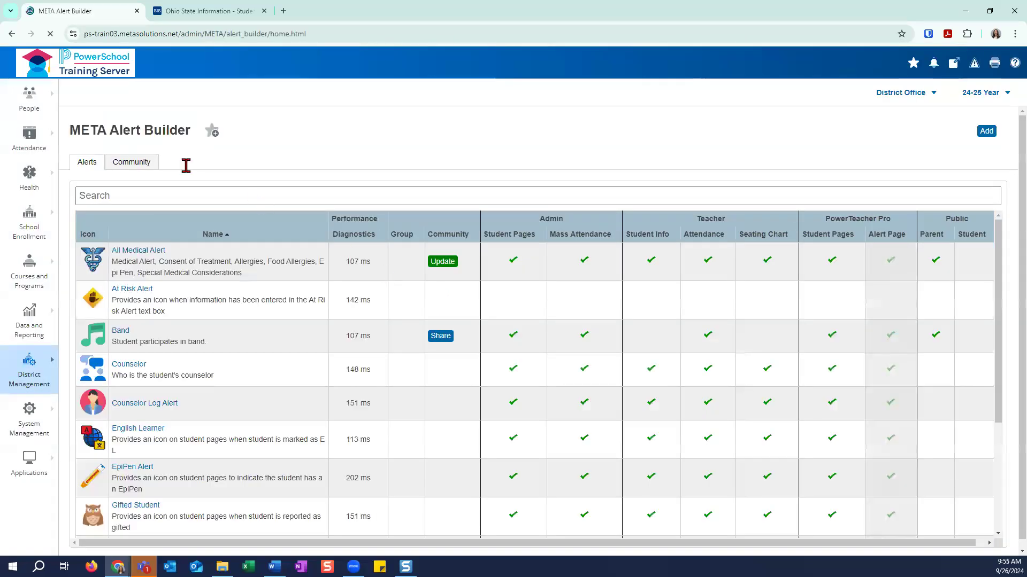
{"action": "left_click", "coordinate": [151, 165]}
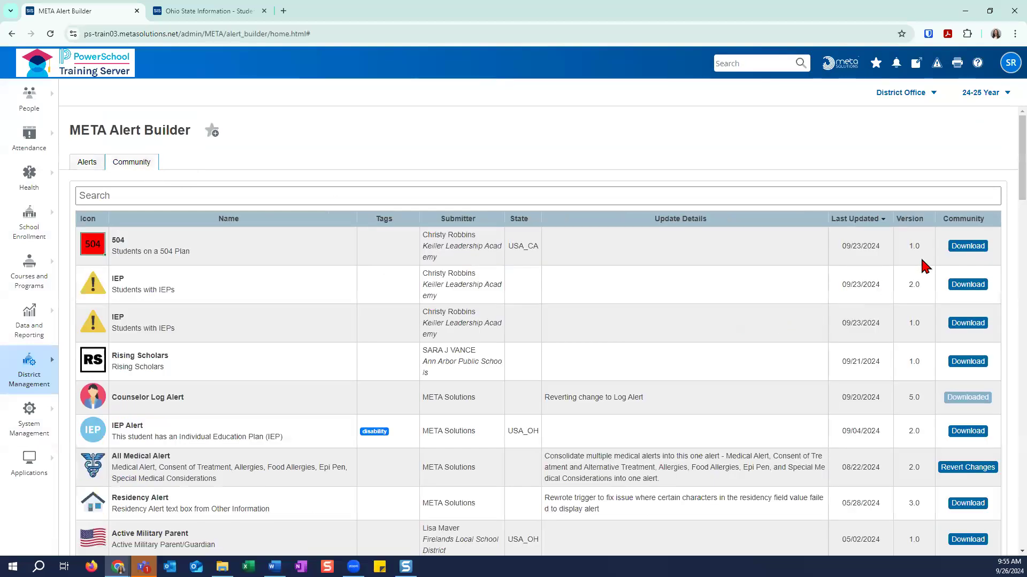
{"action": "scroll", "coordinate": [1002, 184], "scroll_direction": "down", "scroll_amount": 1}
{"action": "scroll", "coordinate": [1004, 188], "scroll_direction": "down", "scroll_amount": 3}
{"action": "scroll", "coordinate": [1004, 214], "scroll_direction": "down", "scroll_amount": 4}
{"action": "scroll", "coordinate": [1005, 231], "scroll_direction": "down", "scroll_amount": 3}
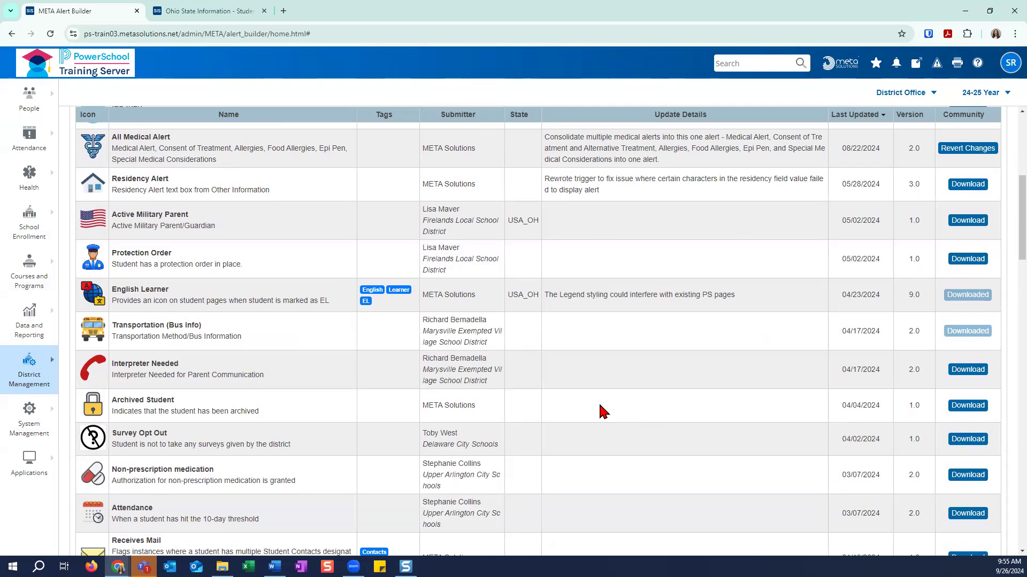
{"action": "scroll", "coordinate": [603, 412], "scroll_direction": "up", "scroll_amount": 1}
{"action": "scroll", "coordinate": [600, 412], "scroll_direction": "up", "scroll_amount": 6}
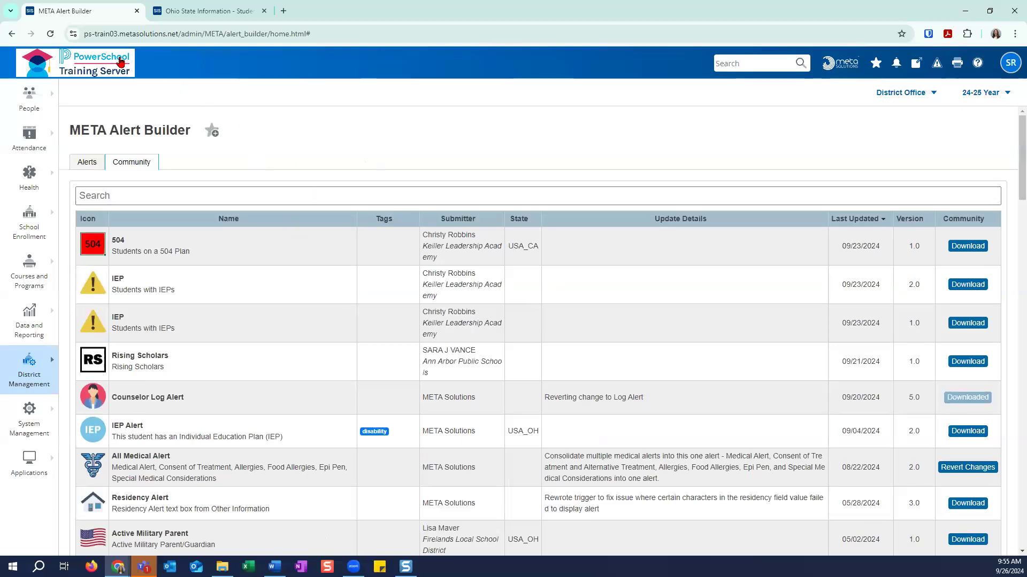
Step: Select the grade 12 students from the start page and open the first listed student's META report card
{"action": "left_click", "coordinate": [138, 62]}
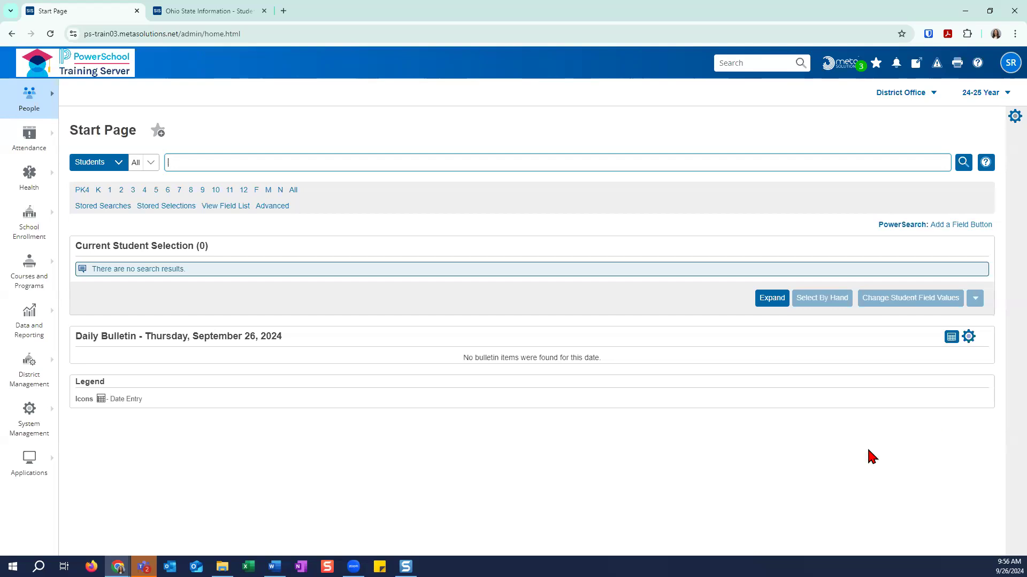
{"action": "left_click", "coordinate": [244, 190]}
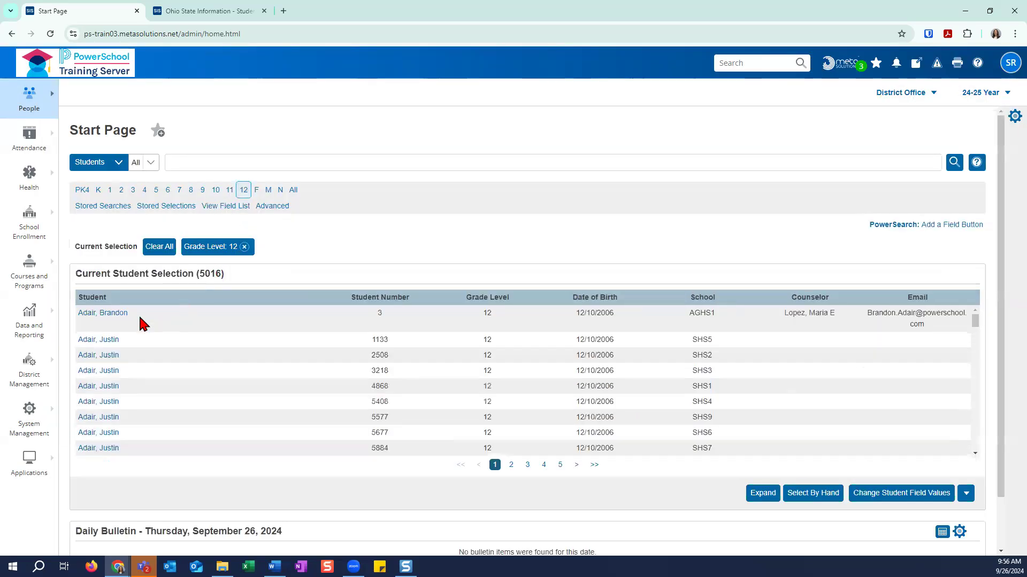
{"action": "left_click", "coordinate": [117, 320]}
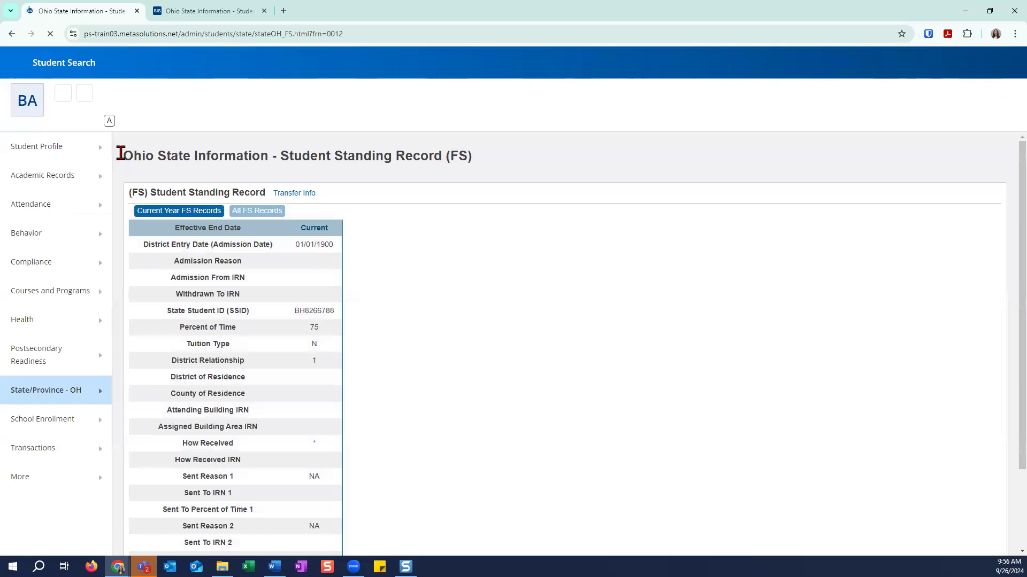
{"action": "left_click", "coordinate": [99, 188]}
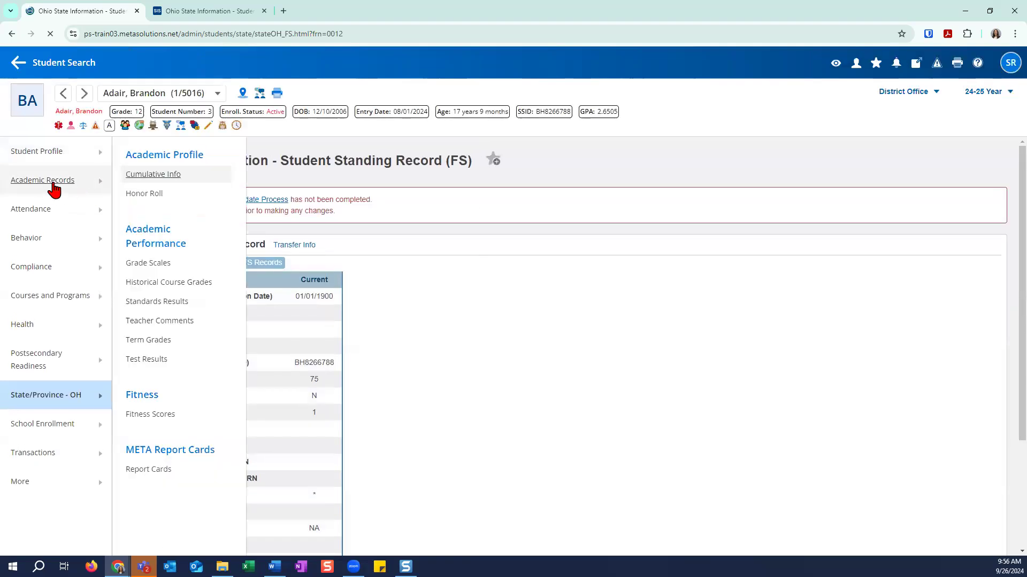
{"action": "left_click", "coordinate": [149, 470]}
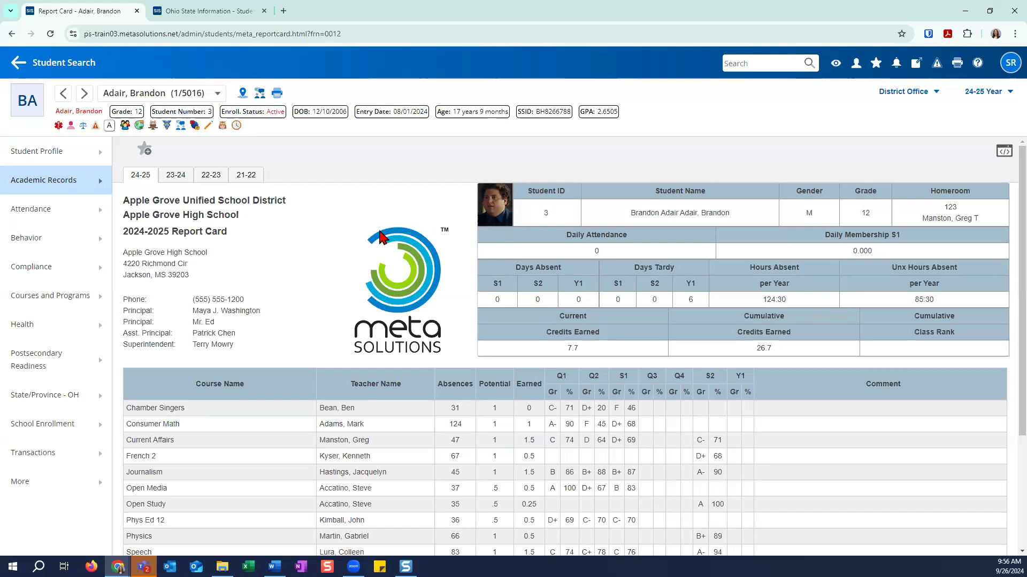
{"action": "left_click", "coordinate": [101, 190]}
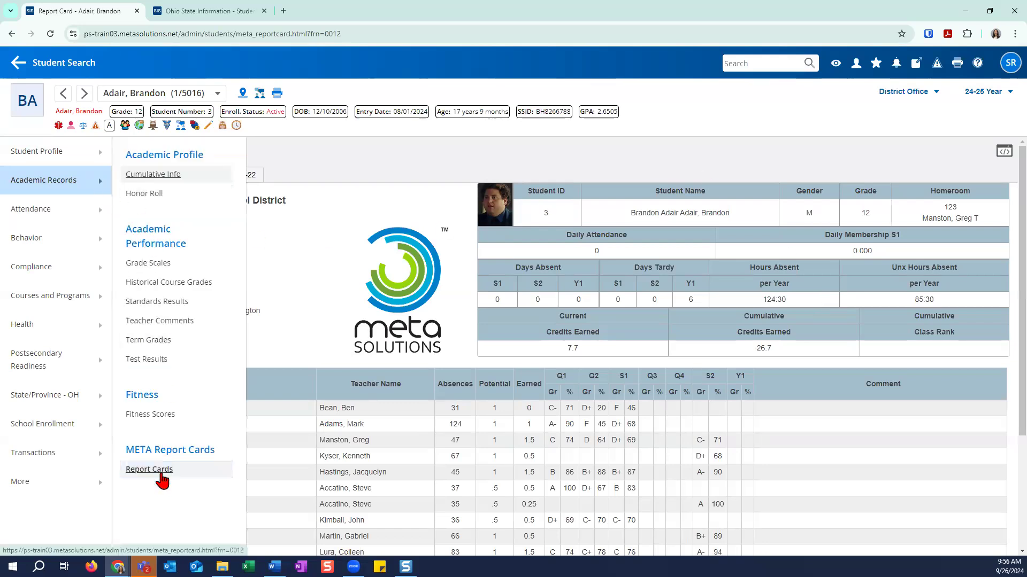
{"action": "left_click", "coordinate": [210, 467]}
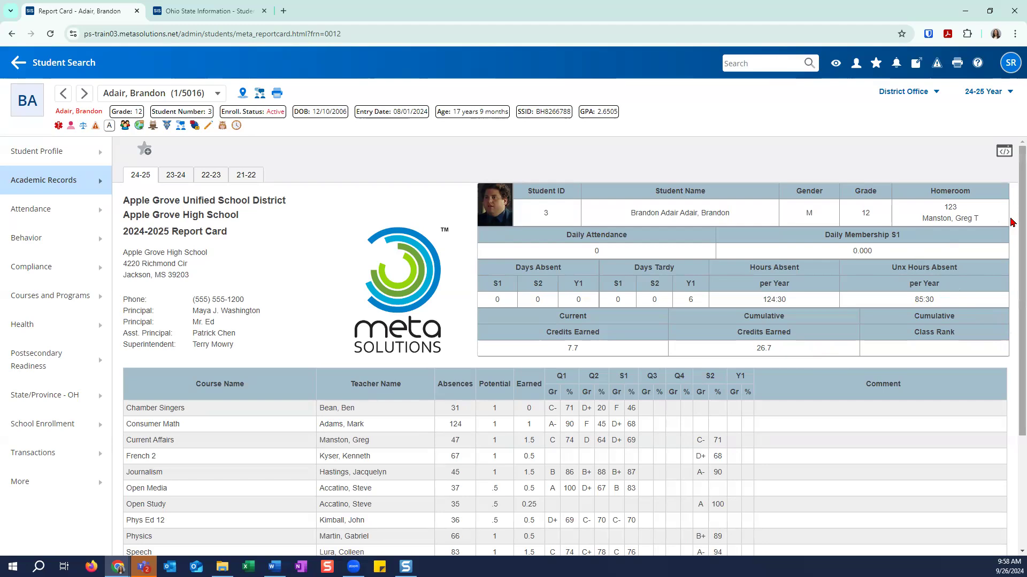
Step: Examine the student's 24-25 report card from the header and attendance totals to the course grades and comments
{"action": "scroll", "coordinate": [1012, 222], "scroll_direction": "down", "scroll_amount": 1}
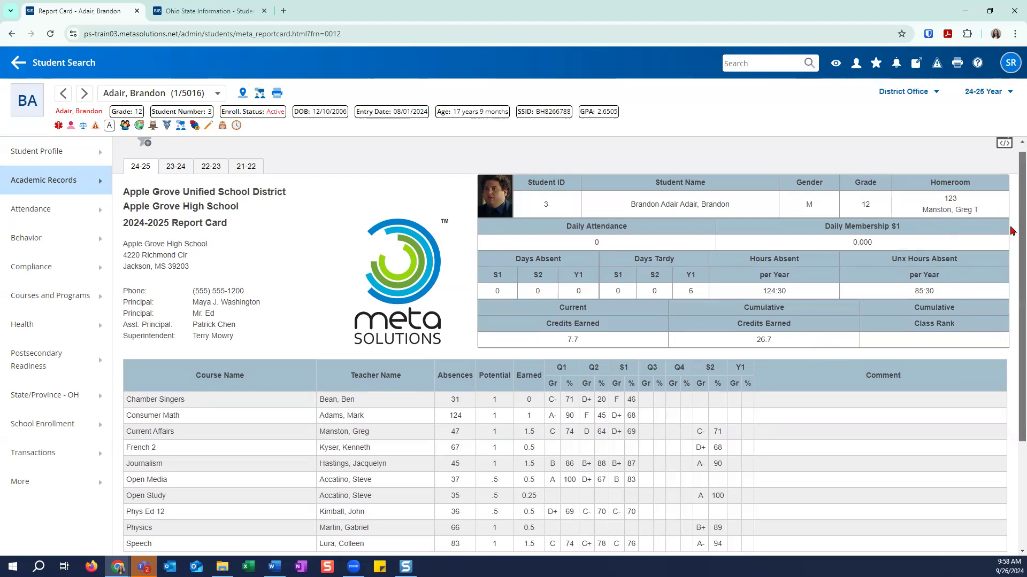
{"action": "scroll", "coordinate": [1012, 236], "scroll_direction": "up", "scroll_amount": 1}
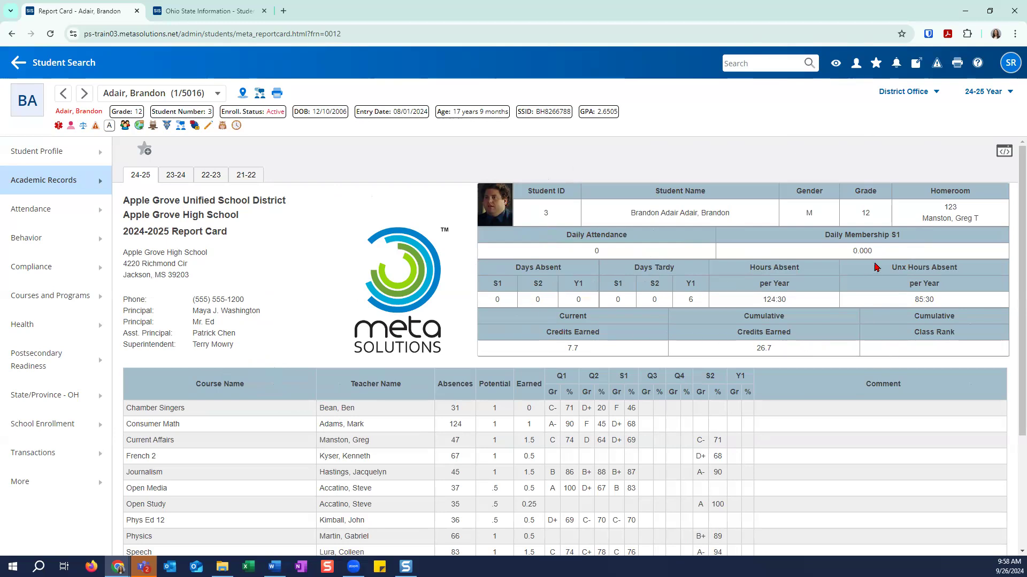
{"action": "scroll", "coordinate": [796, 324], "scroll_direction": "down", "scroll_amount": 3}
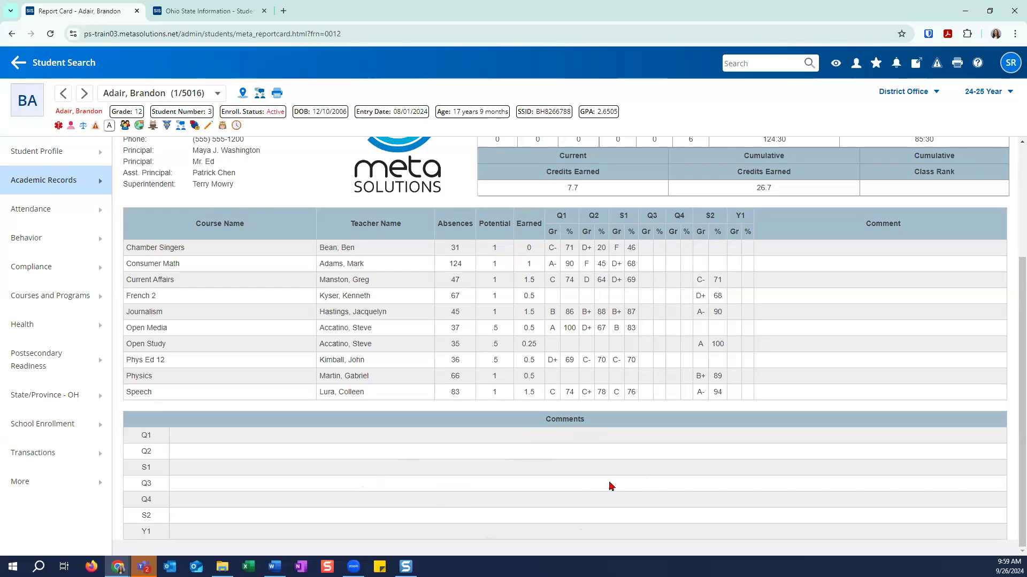
{"action": "scroll", "coordinate": [589, 464], "scroll_direction": "up", "scroll_amount": 2}
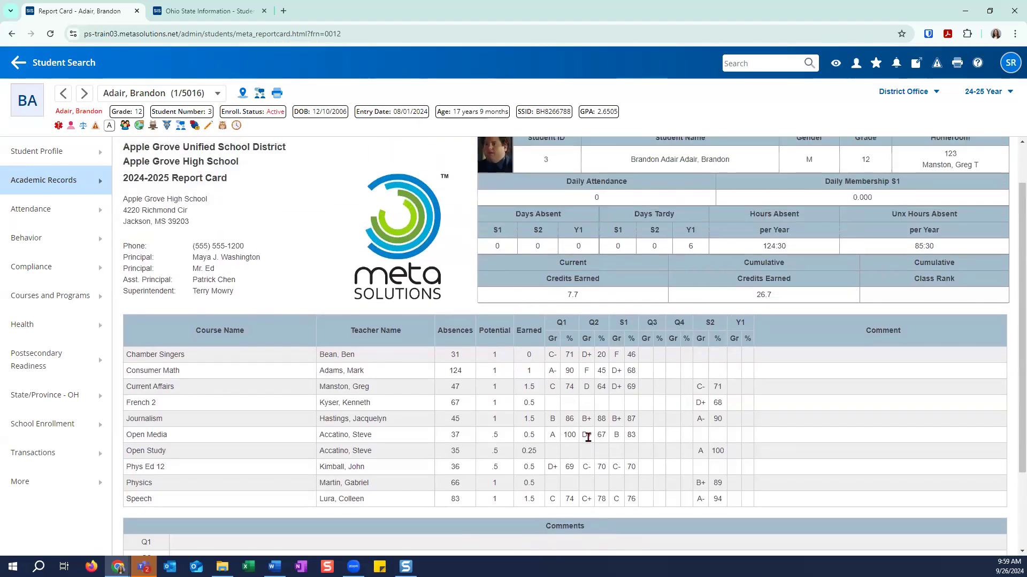
{"action": "scroll", "coordinate": [587, 438], "scroll_direction": "up", "scroll_amount": 1}
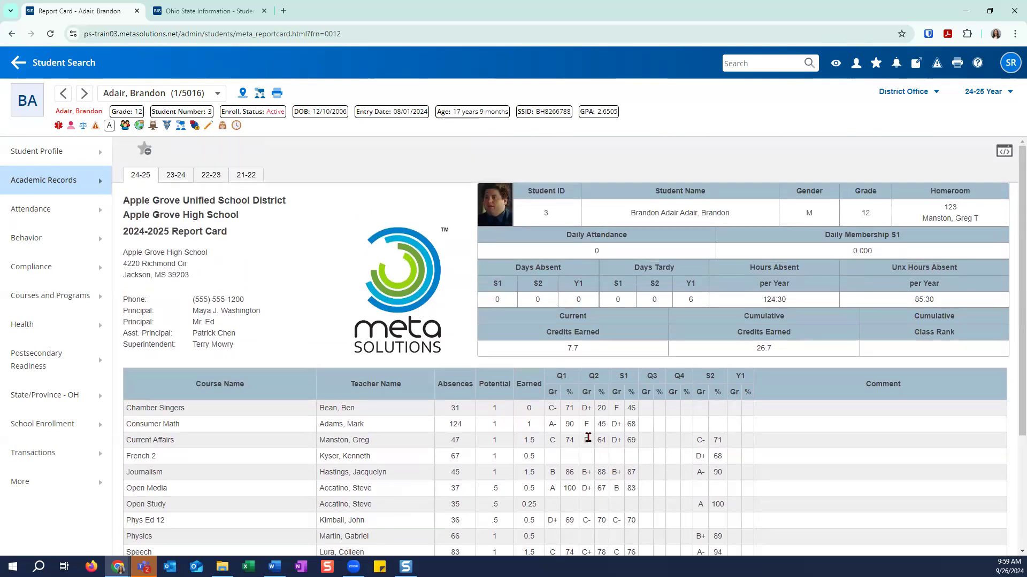
{"action": "scroll", "coordinate": [588, 438], "scroll_direction": "down", "scroll_amount": 1}
{"action": "scroll", "coordinate": [588, 437], "scroll_direction": "up", "scroll_amount": 1}
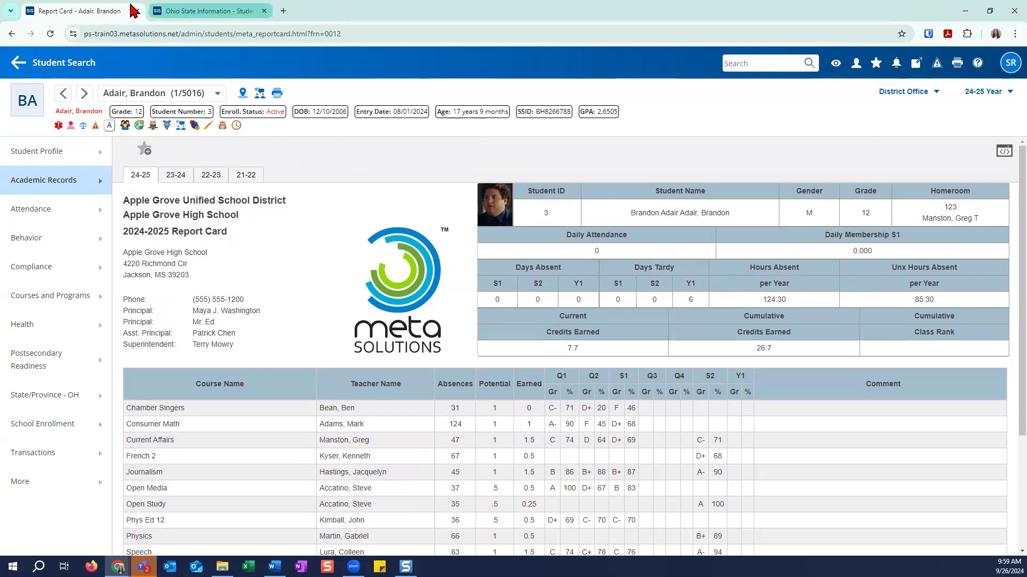
Step: Close the All Medical Alert in the other browser tab and open the district's academic Report Card Settings there
{"action": "left_click", "coordinate": [220, 13]}
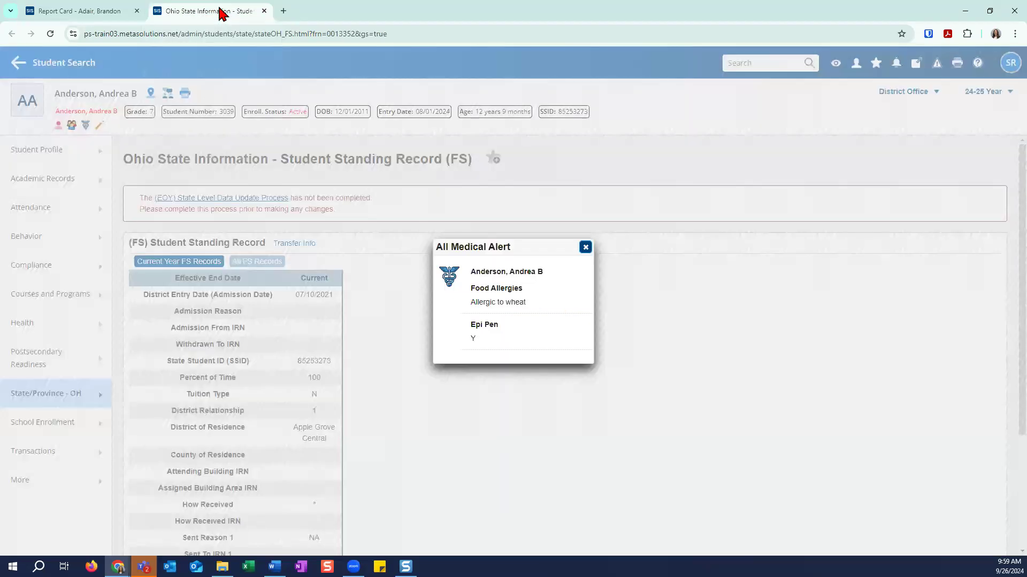
{"action": "left_click", "coordinate": [585, 246]}
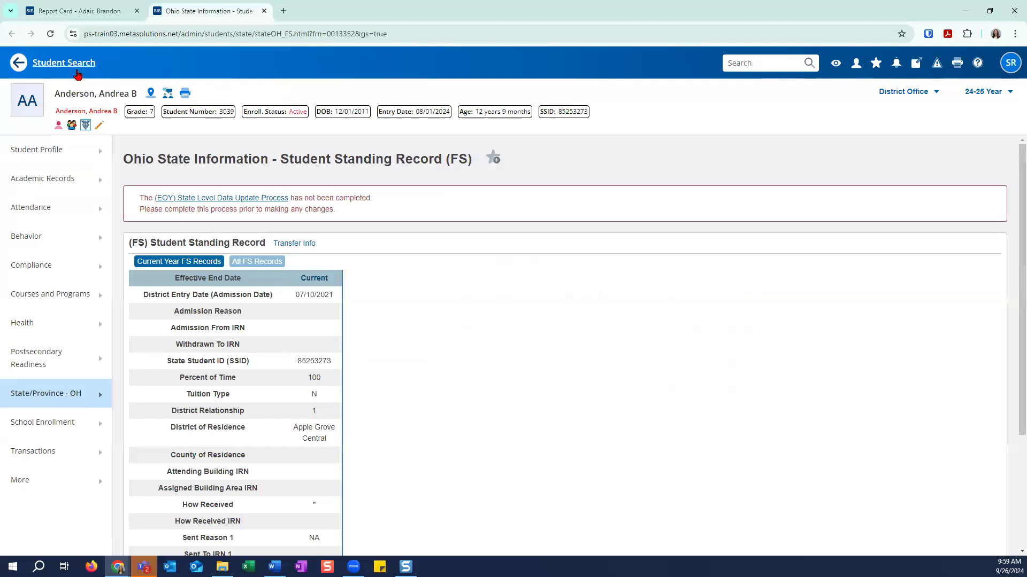
{"action": "left_click", "coordinate": [75, 64]}
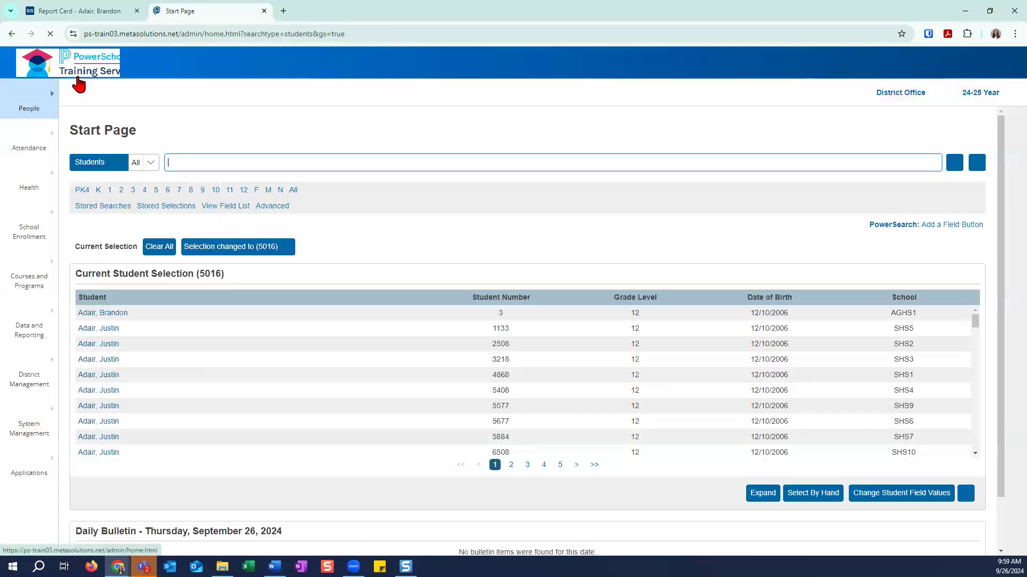
{"action": "left_click", "coordinate": [37, 385]}
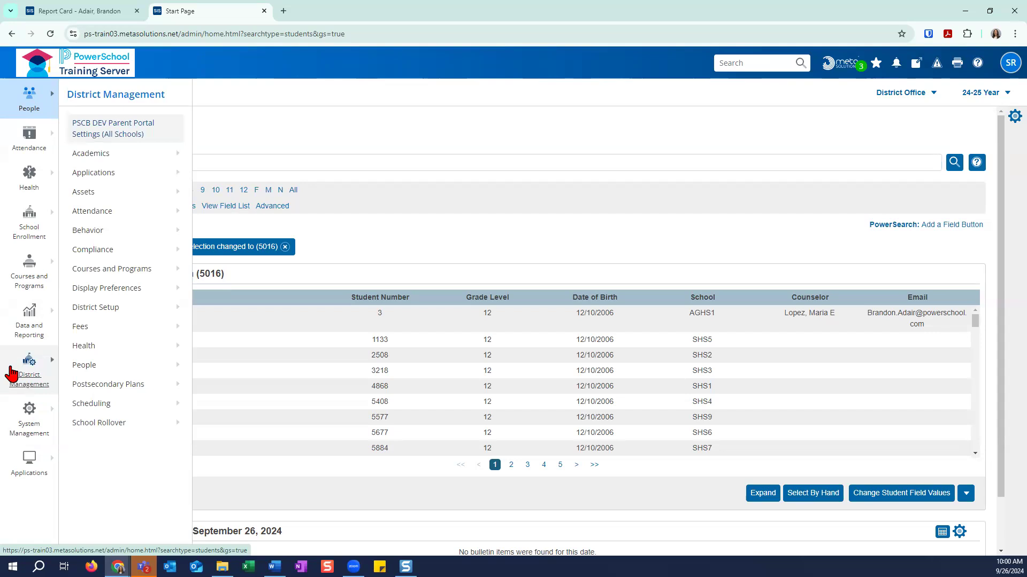
{"action": "left_click", "coordinate": [93, 156]}
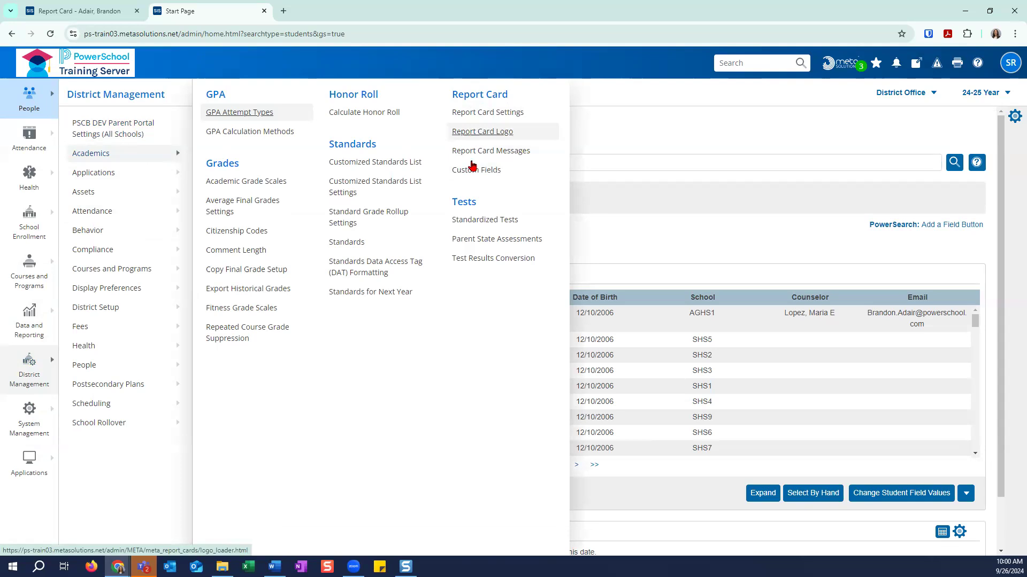
{"action": "left_click", "coordinate": [480, 113]}
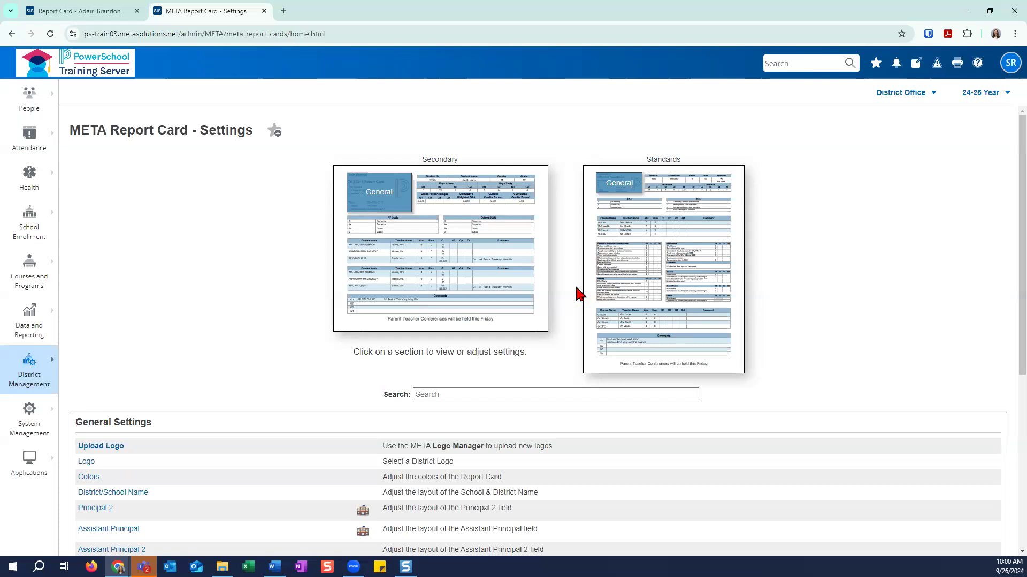
Step: Check which schools the META Report Card settings can be switched to, and review the General Settings options
{"action": "left_click", "coordinate": [933, 94]}
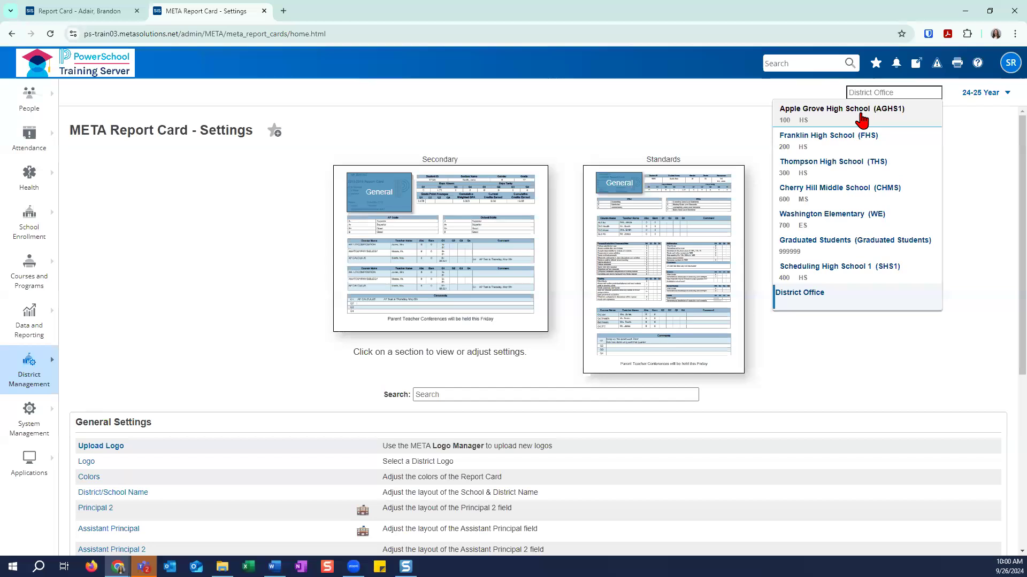
{"action": "left_click", "coordinate": [964, 199]}
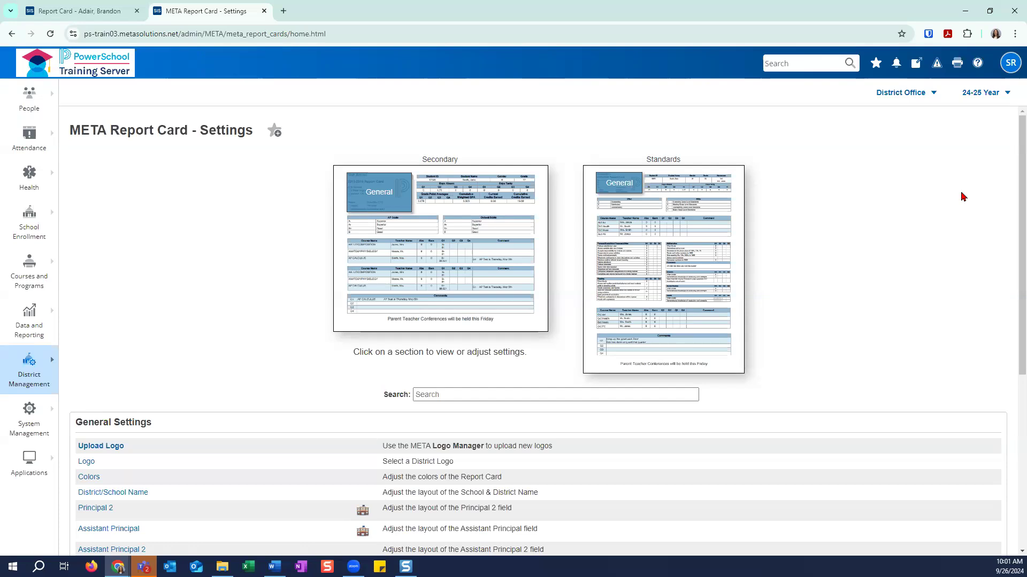
{"action": "left_click", "coordinate": [912, 94]}
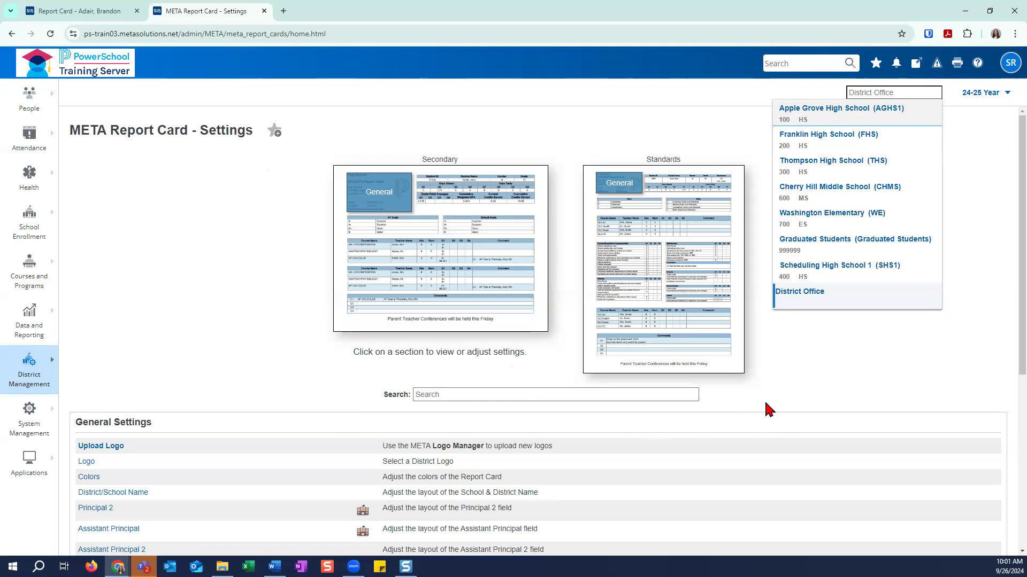
{"action": "left_click", "coordinate": [832, 389]}
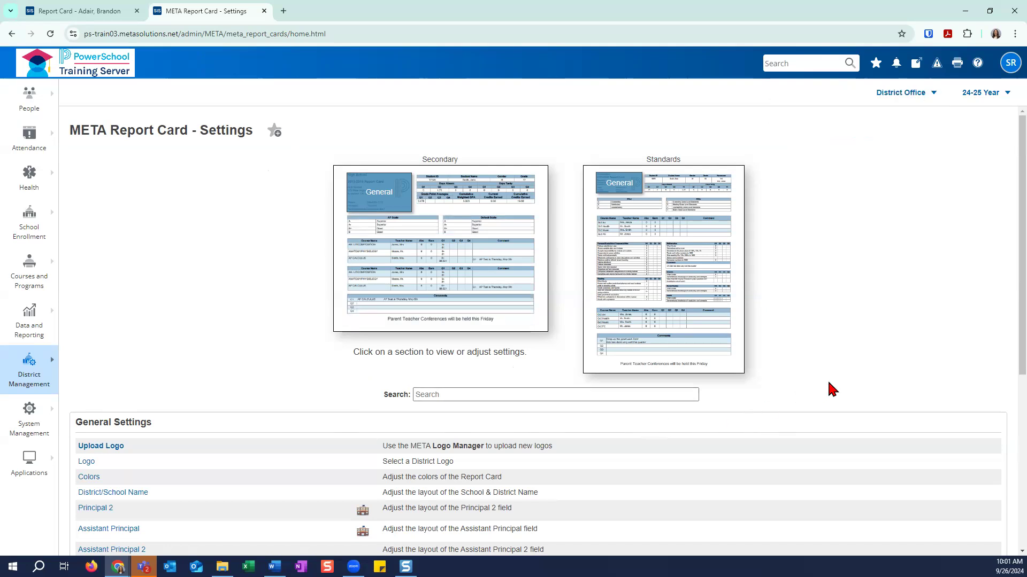
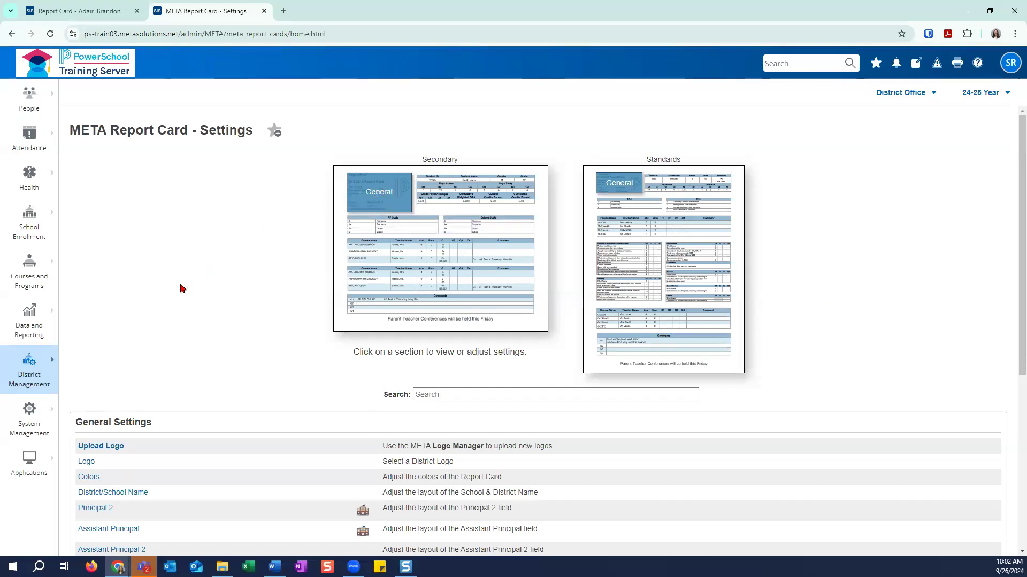
{"action": "scroll", "coordinate": [183, 287], "scroll_direction": "down", "scroll_amount": 1}
{"action": "scroll", "coordinate": [187, 285], "scroll_direction": "down", "scroll_amount": 1}
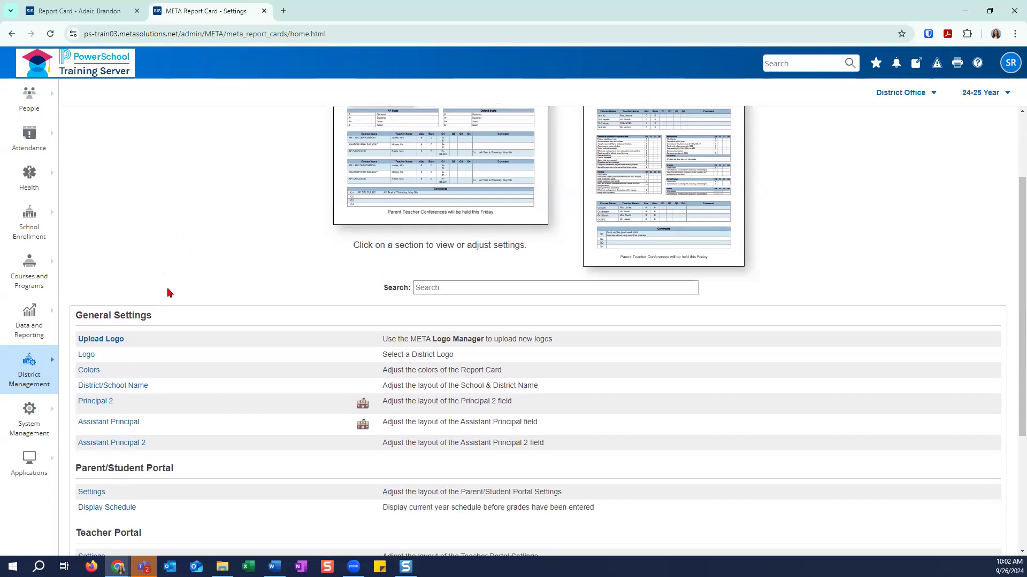
{"action": "scroll", "coordinate": [159, 305], "scroll_direction": "down", "scroll_amount": 1}
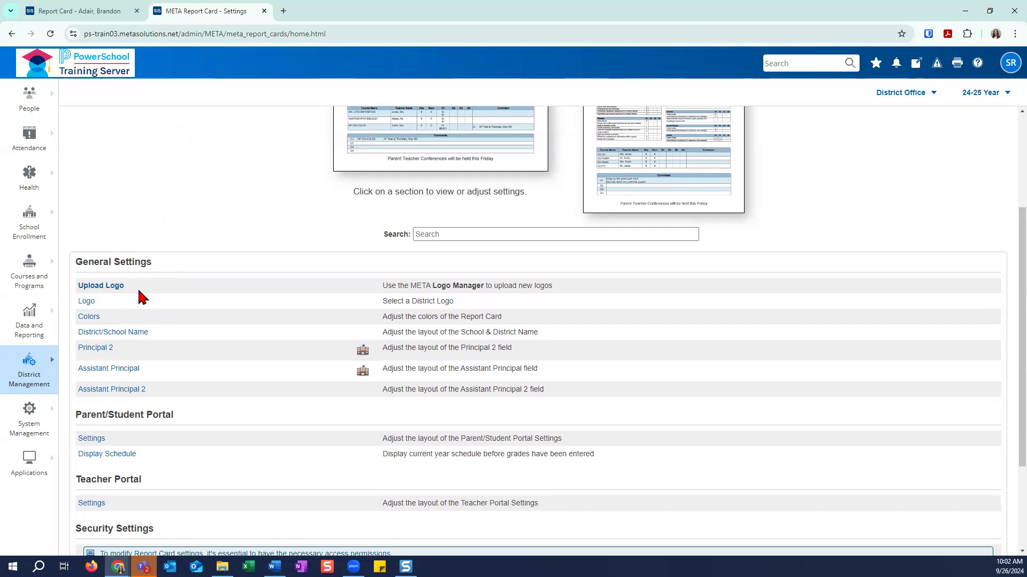
Step: Compare the student's report card with the General Settings options and check the school list again
{"action": "left_click", "coordinate": [96, 10]}
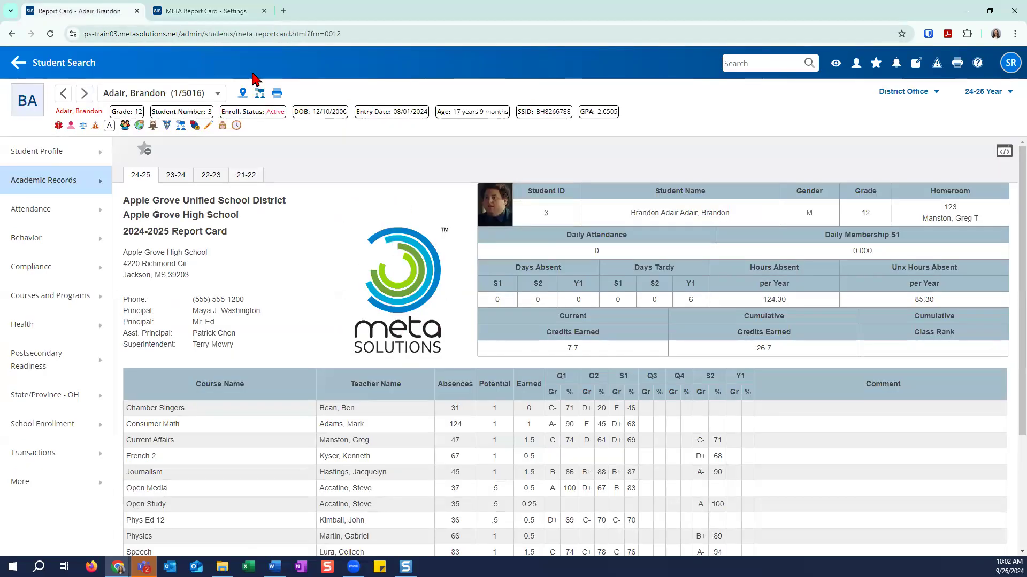
{"action": "left_click", "coordinate": [185, 11]}
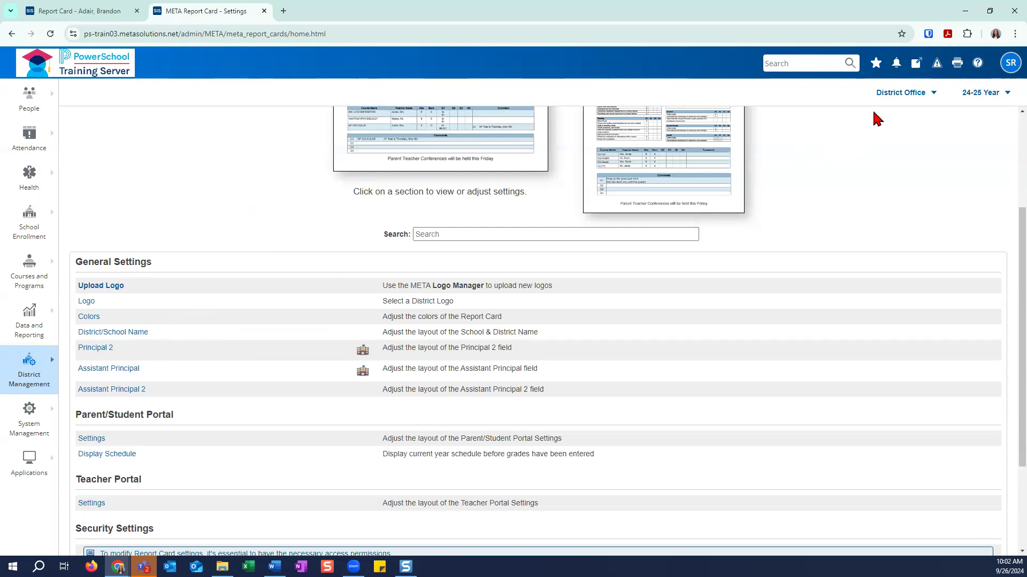
{"action": "left_click", "coordinate": [905, 93]}
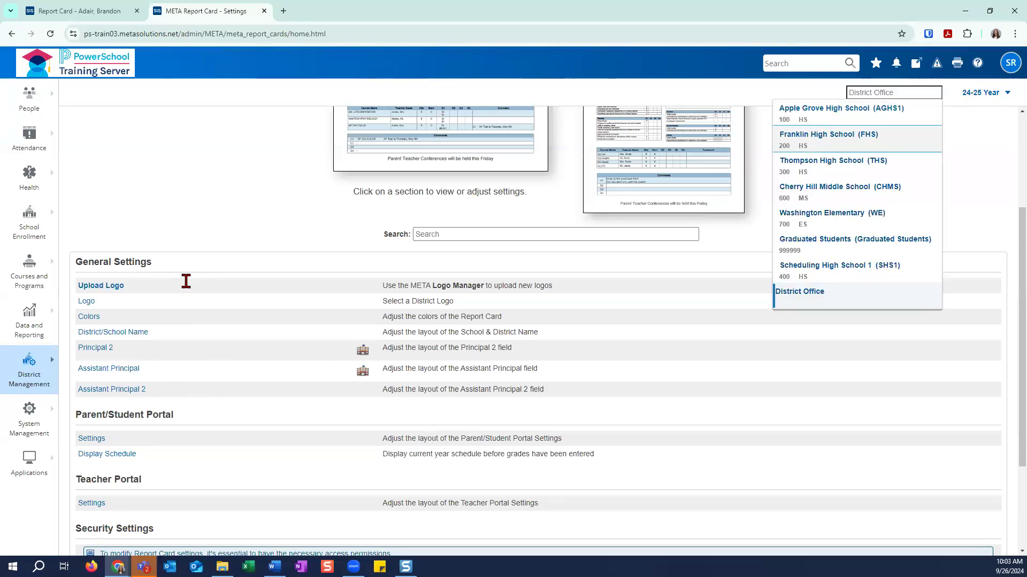
{"action": "left_click", "coordinate": [206, 224]}
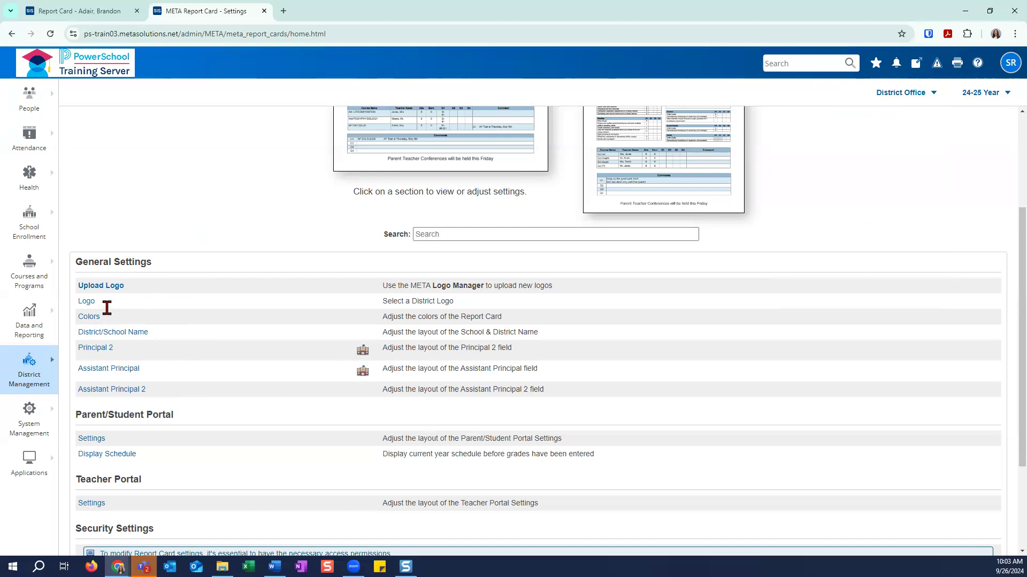
{"action": "scroll", "coordinate": [647, 172], "scroll_direction": "up", "scroll_amount": 1}
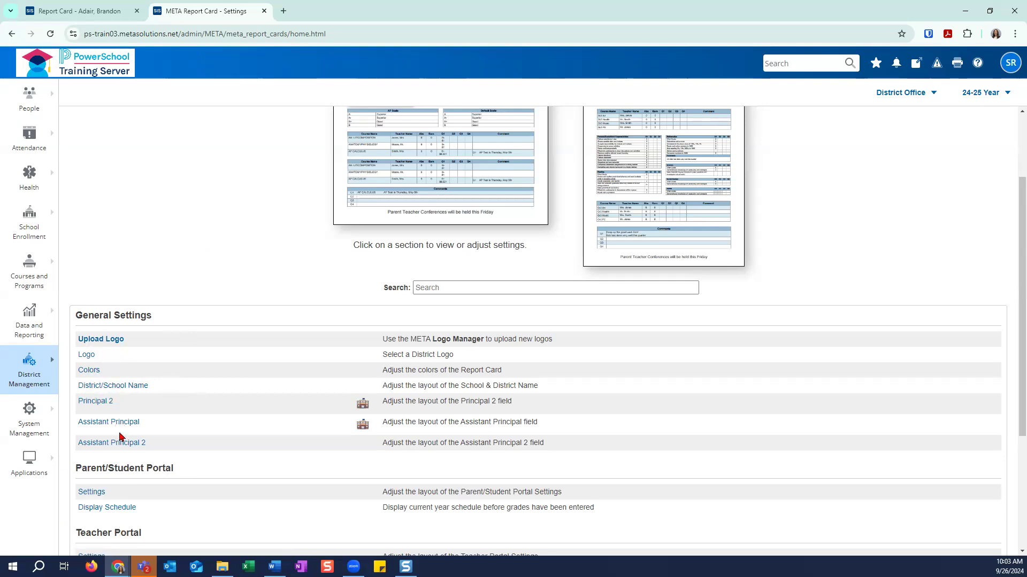
Step: Try Do not display for District Name in the District/School Name settings, restore Show, and return to the student's report card
{"action": "left_click", "coordinate": [101, 389]}
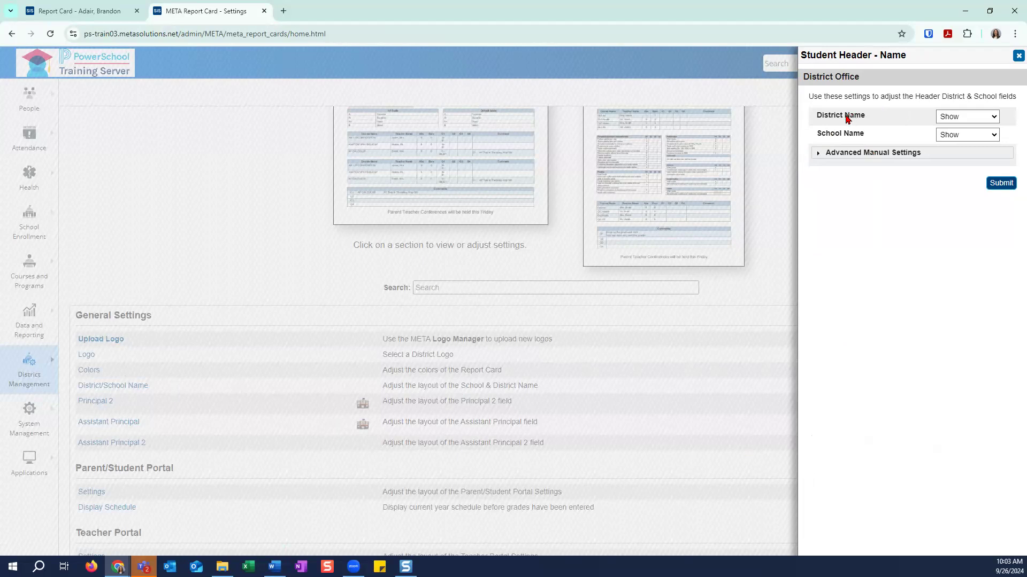
{"action": "left_click", "coordinate": [971, 118]}
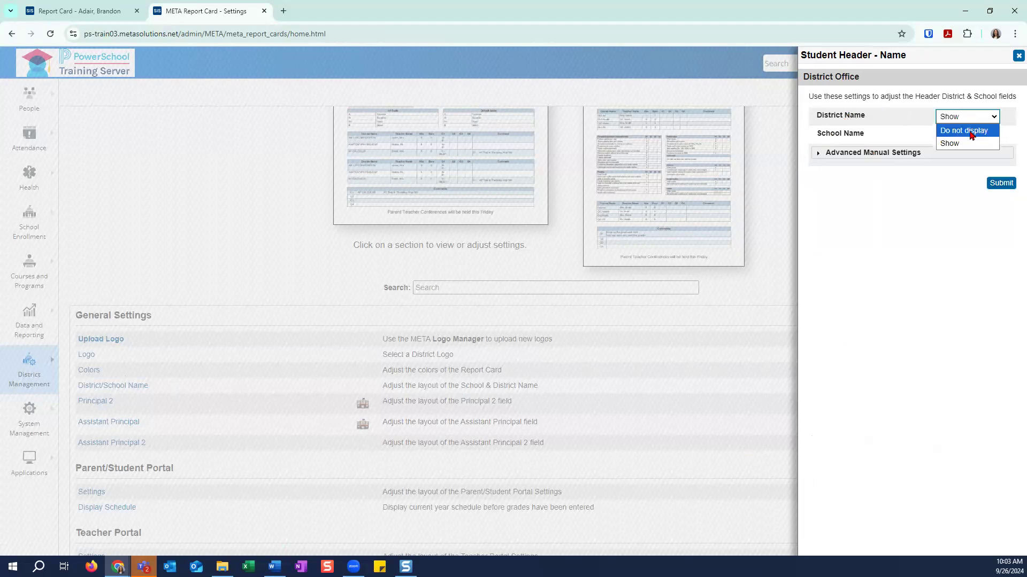
{"action": "left_click", "coordinate": [970, 131]}
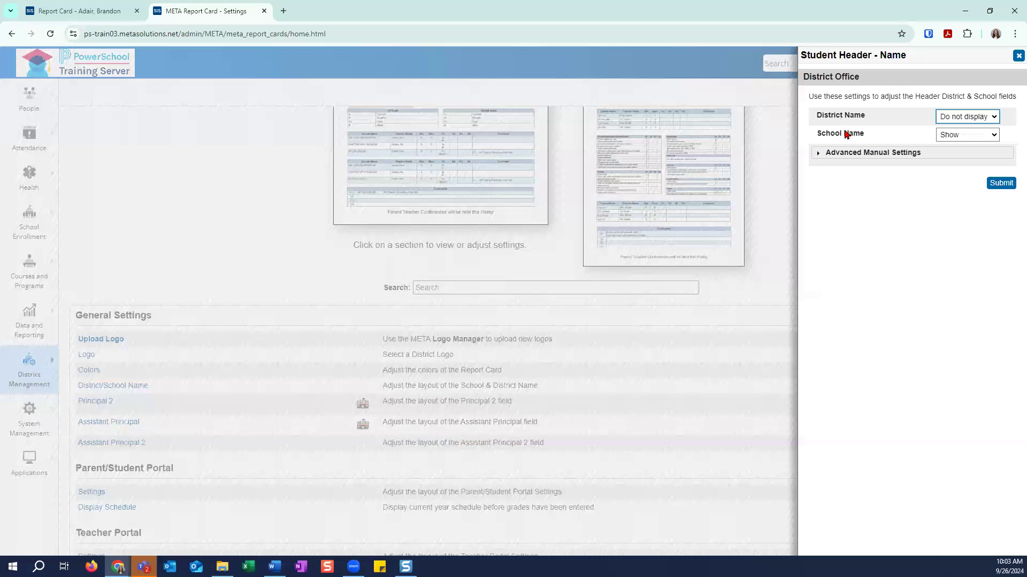
{"action": "left_click", "coordinate": [971, 123]}
{"action": "left_click", "coordinate": [947, 143]}
{"action": "left_click", "coordinate": [76, 11]}
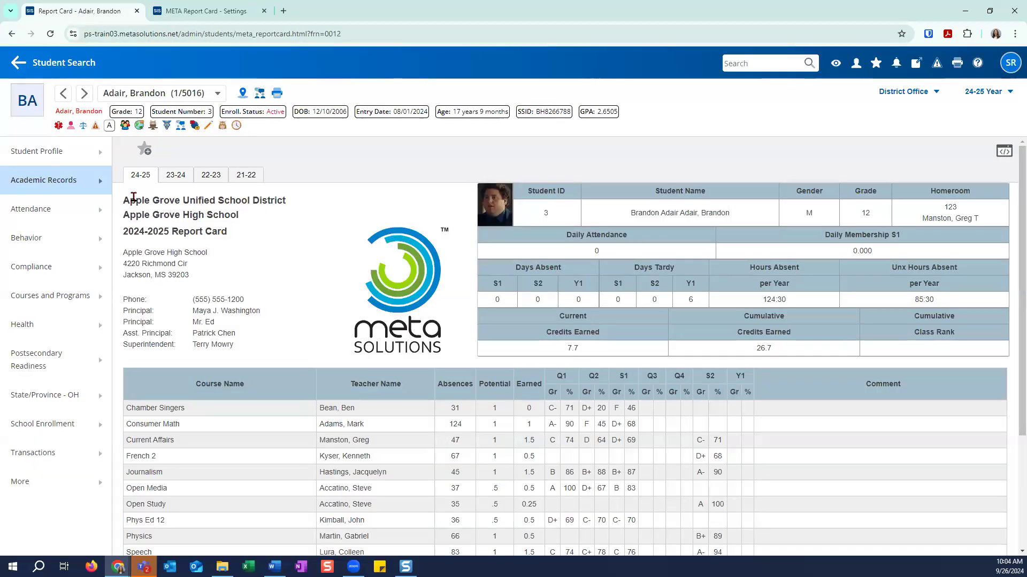
Step: Set District Name to Do not display in the District/School Name settings, save, and reload the student's 24-25 report card
{"action": "left_click_drag", "start_coordinate": [124, 199], "coordinate": [232, 219]}
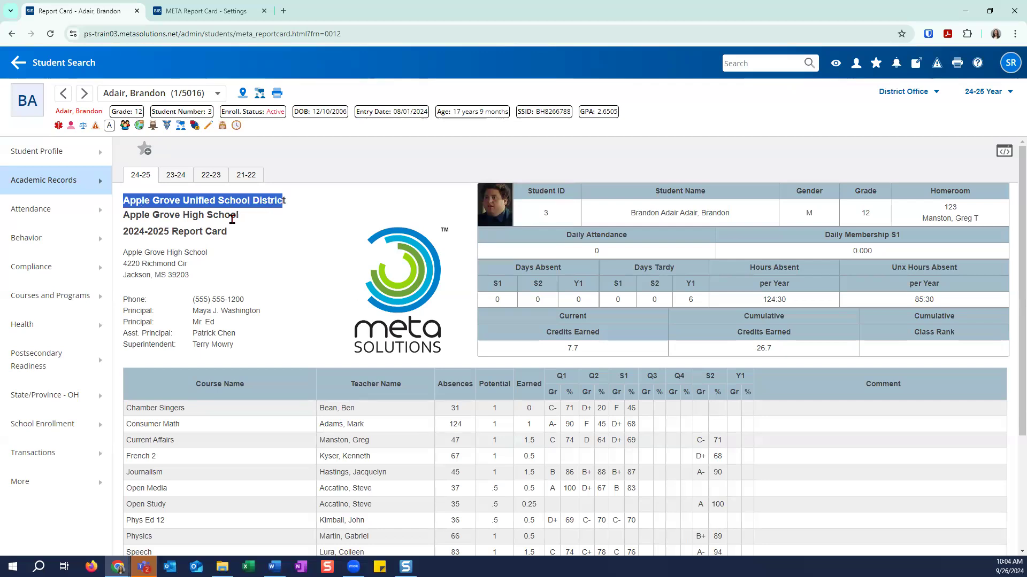
{"action": "left_click_drag", "start_coordinate": [123, 215], "coordinate": [236, 215]}
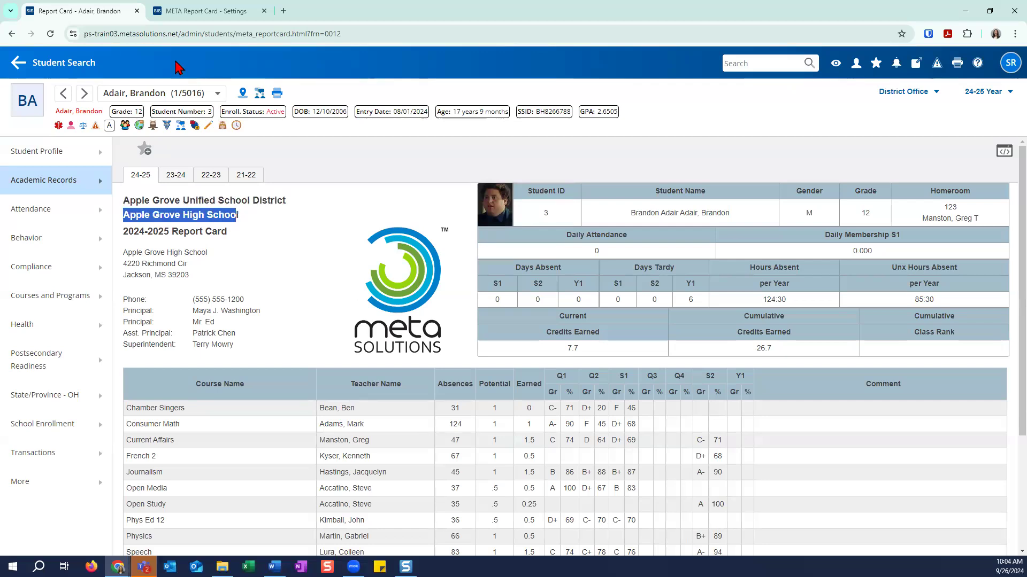
{"action": "left_click", "coordinate": [186, 16]}
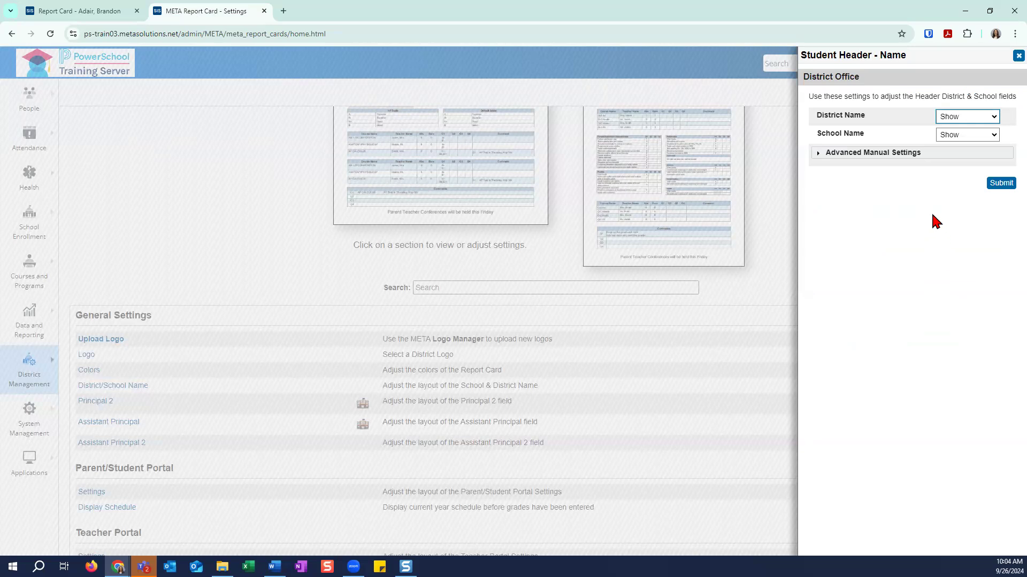
{"action": "left_click", "coordinate": [974, 117]}
{"action": "left_click", "coordinate": [1007, 191]}
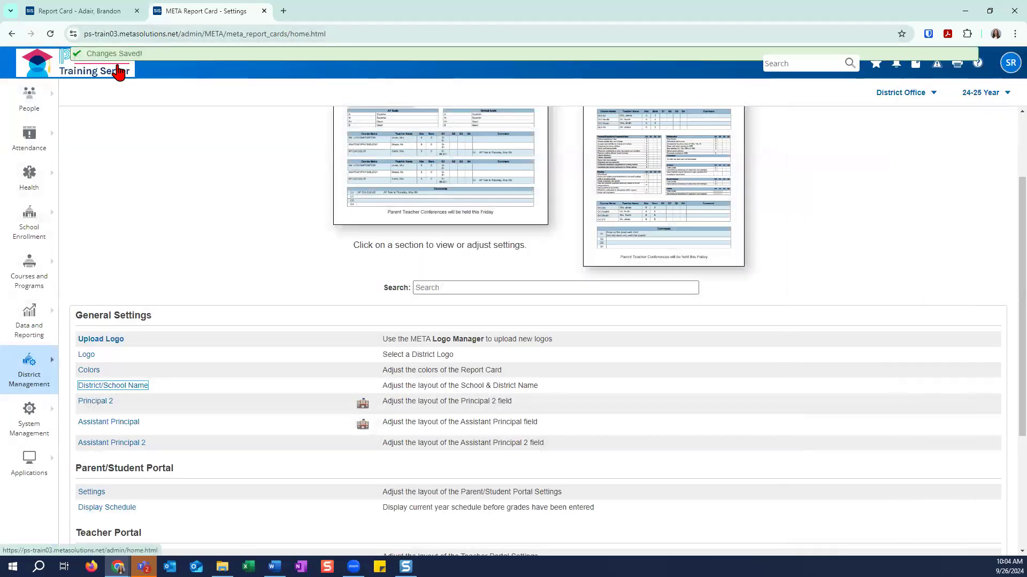
{"action": "left_click", "coordinate": [106, 12]}
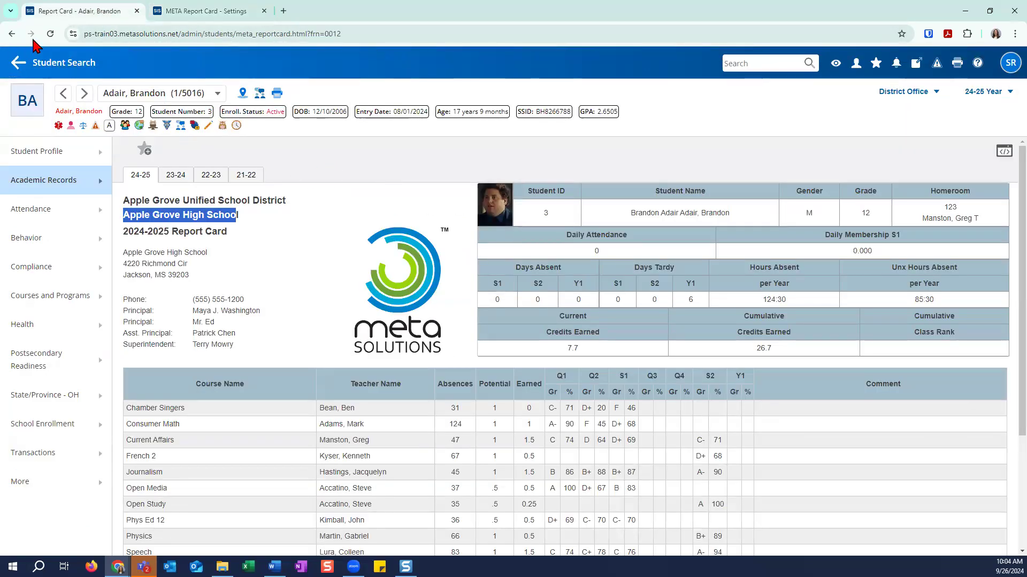
{"action": "left_click", "coordinate": [141, 180]}
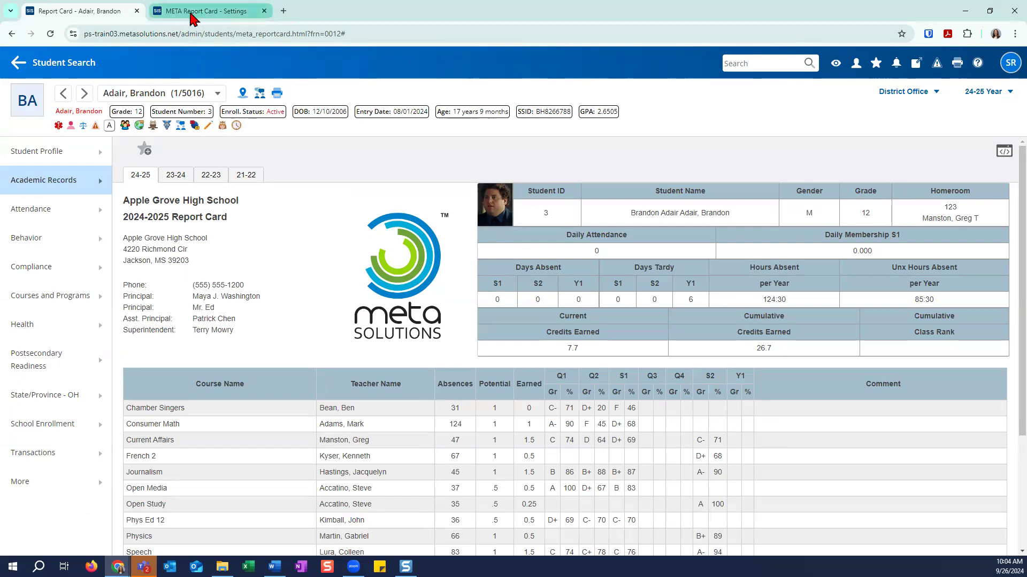
Step: Compare the student's report card with the settings page, and restore District Name to Show in the District/School Name settings
{"action": "left_click", "coordinate": [220, 10]}
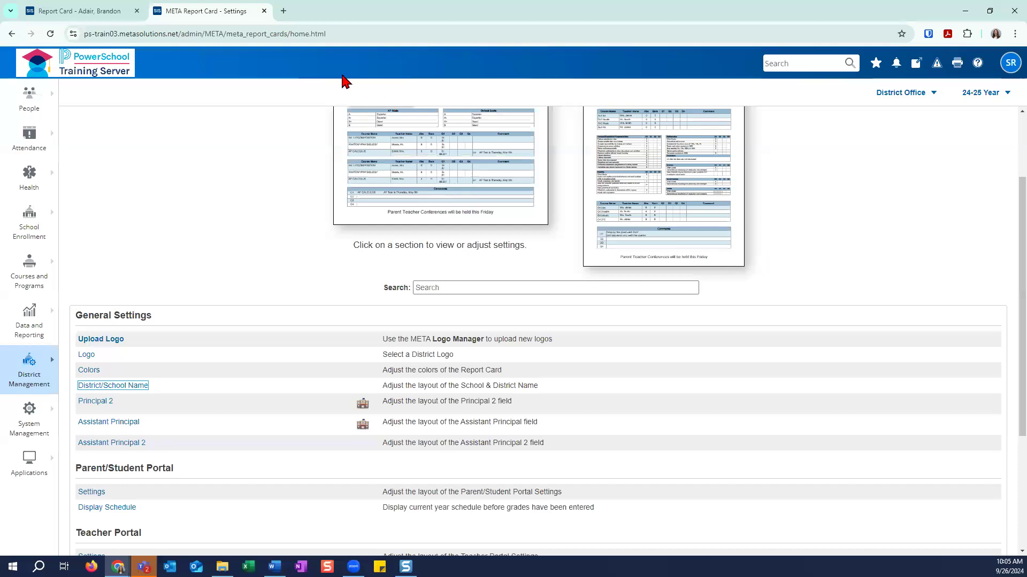
{"action": "left_click", "coordinate": [105, 11]}
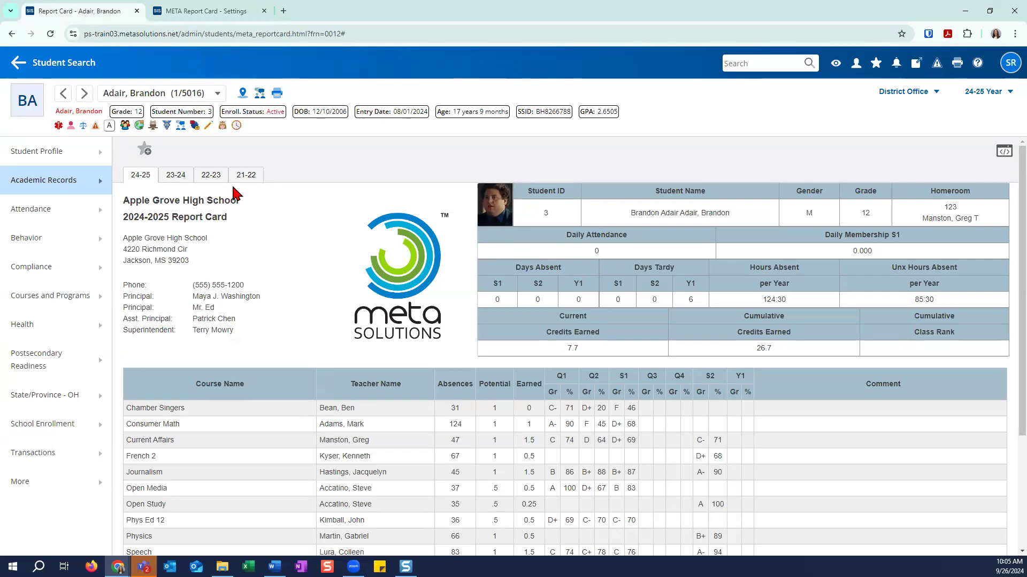
{"action": "left_click", "coordinate": [225, 10]}
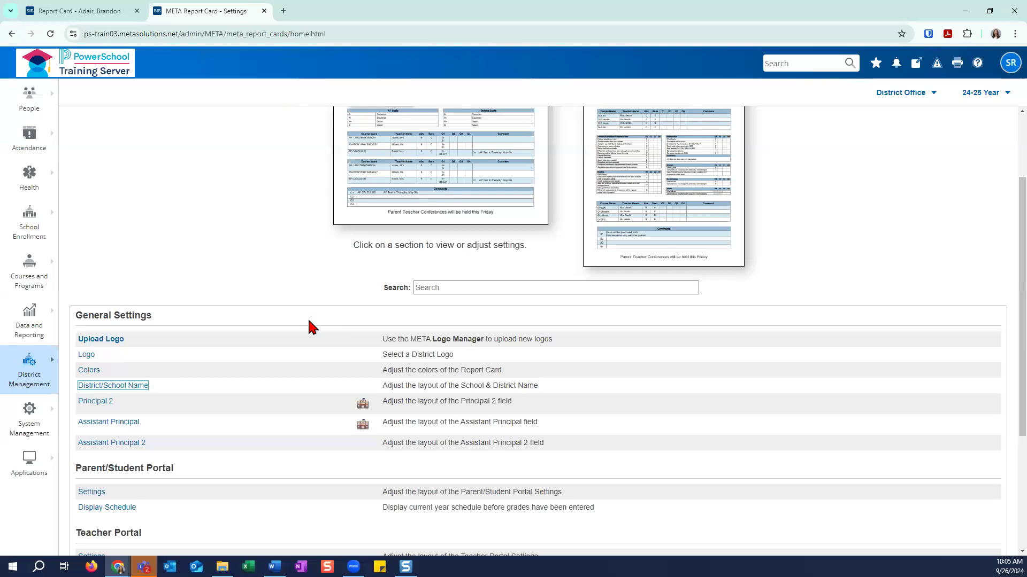
{"action": "left_click", "coordinate": [173, 386]}
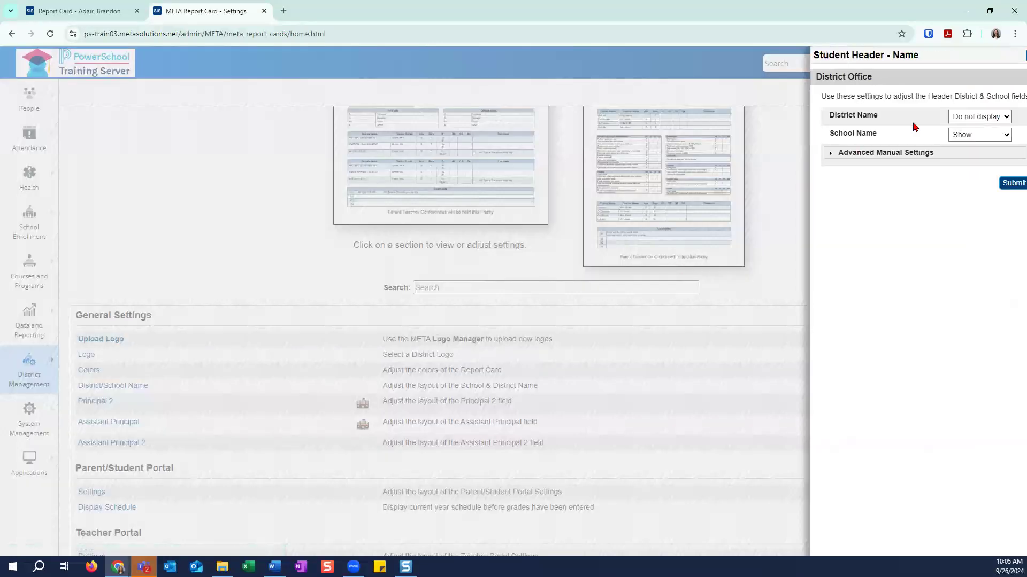
{"action": "left_click", "coordinate": [967, 116]}
{"action": "left_click", "coordinate": [957, 143]}
{"action": "left_click", "coordinate": [998, 185]}
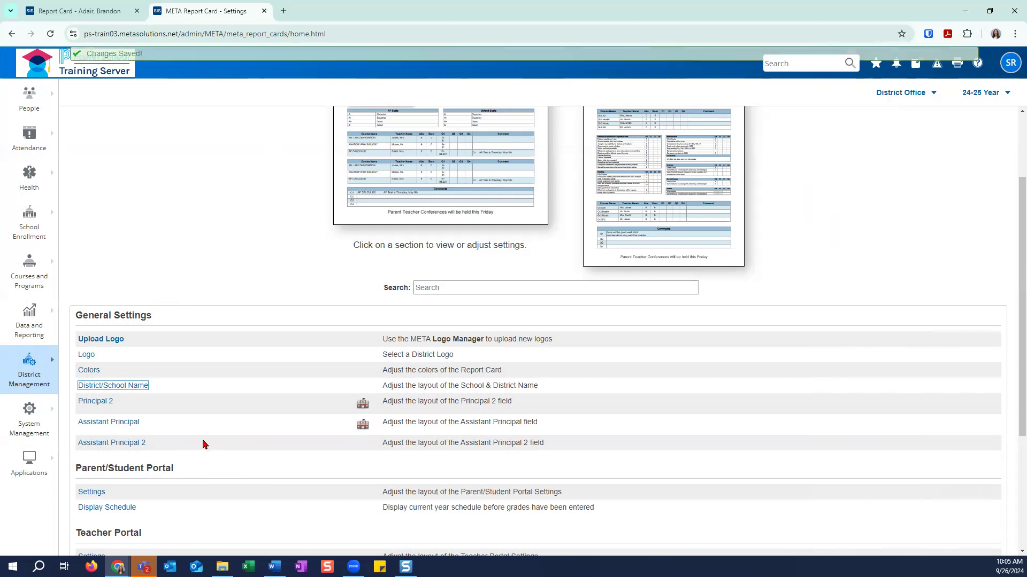
Step: Try s1 as a term removed from the current year in the Parent/Student Portal settings, and close them without saving
{"action": "scroll", "coordinate": [209, 440], "scroll_direction": "down", "scroll_amount": 2}
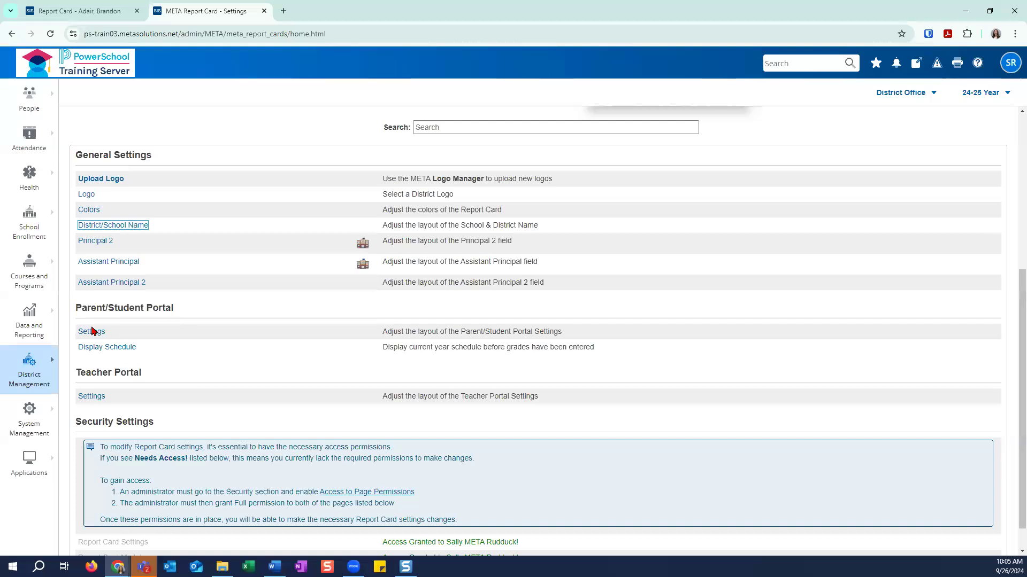
{"action": "left_click", "coordinate": [91, 332]}
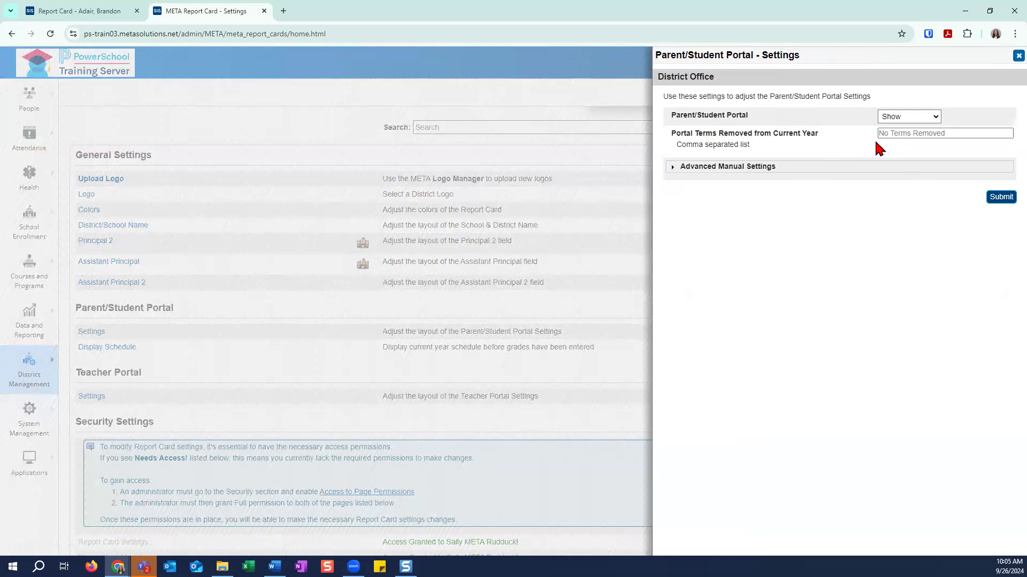
{"action": "left_click", "coordinate": [890, 132]}
{"action": "type", "text": "s1"}
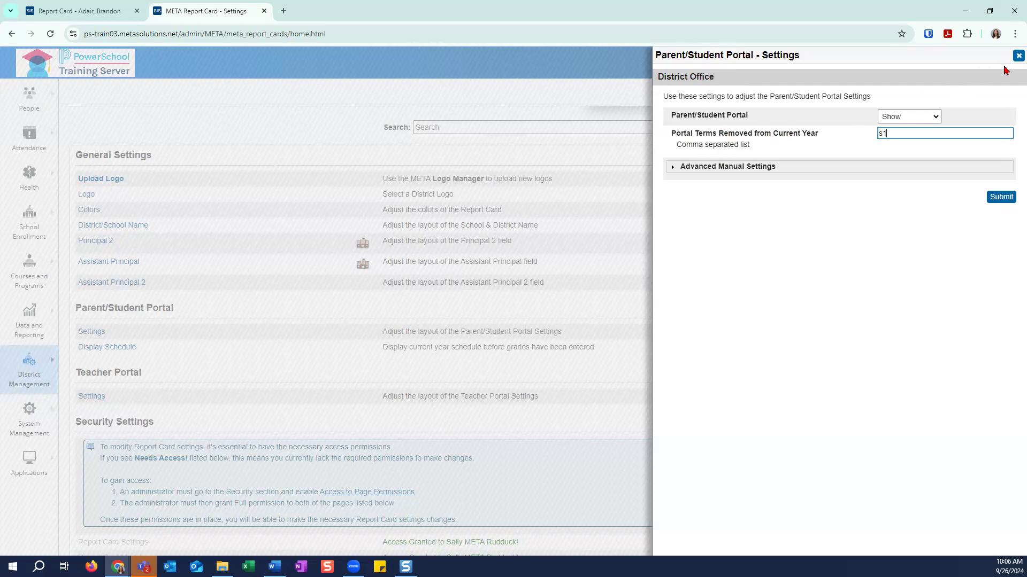
{"action": "left_click", "coordinate": [1018, 56]}
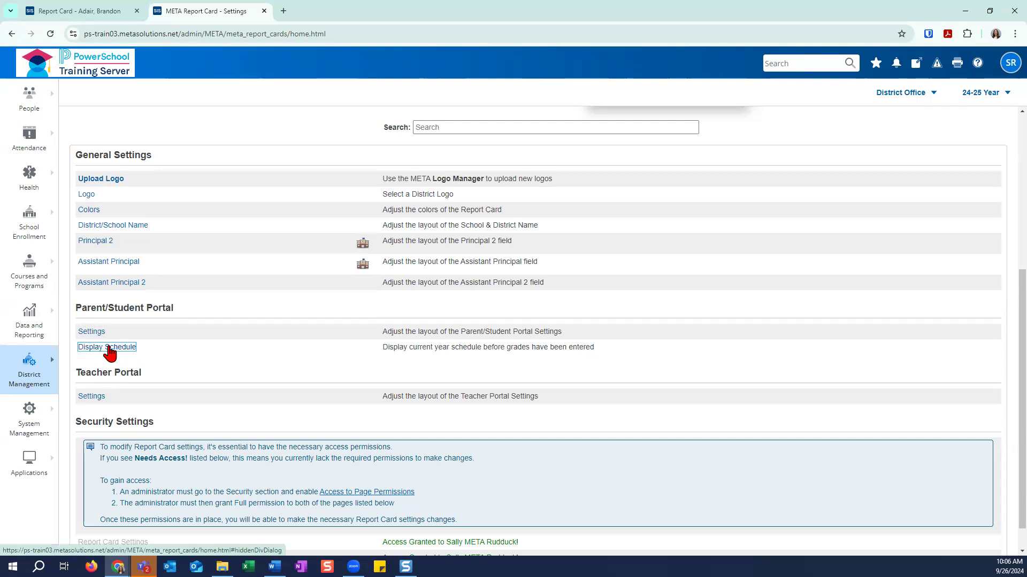
Step: Review the Display Schedule options for showing the current year schedule before grades have been entered, without changing them
{"action": "left_click", "coordinate": [131, 349]}
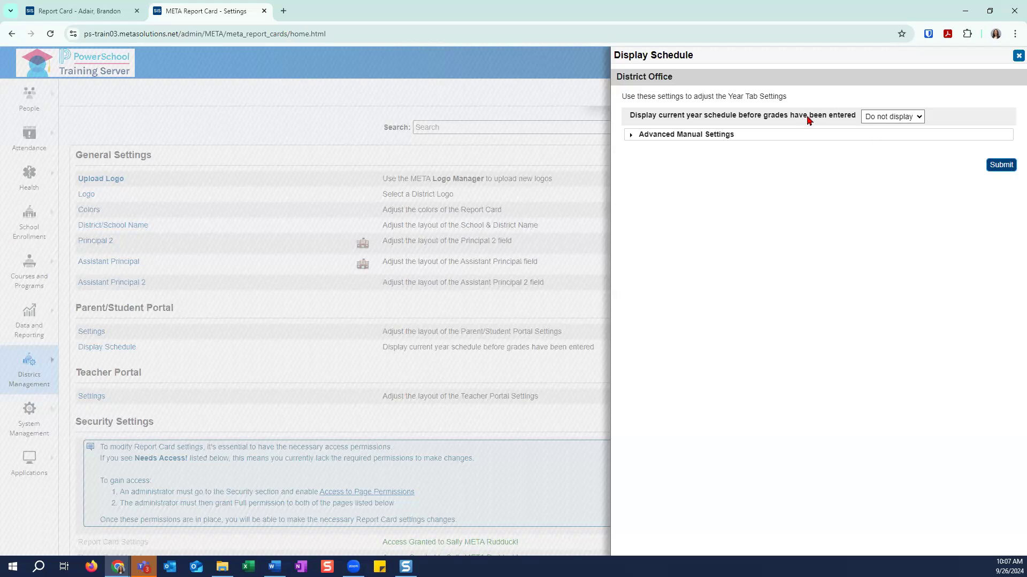
{"action": "left_click", "coordinate": [867, 118]}
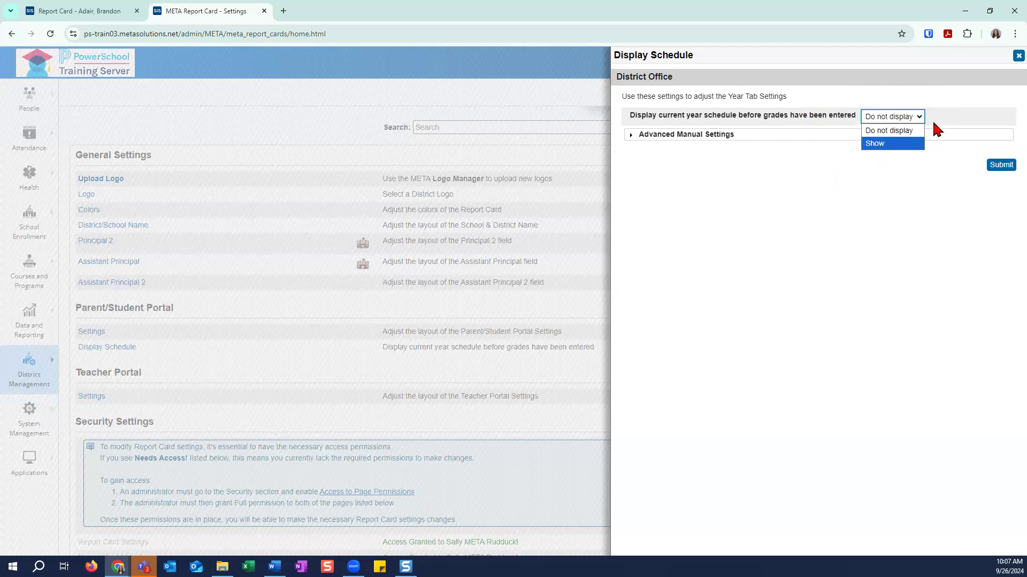
{"action": "left_click", "coordinate": [1018, 55]}
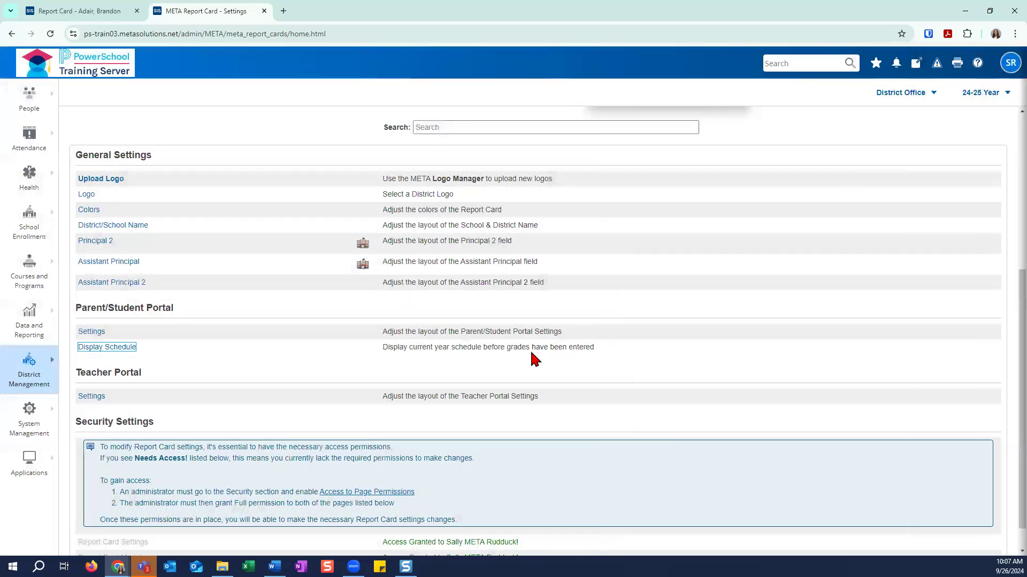
Step: Review the Display Mass Print option in the Teacher Portal settings and close it unchanged
{"action": "scroll", "coordinate": [291, 394], "scroll_direction": "down", "scroll_amount": 1}
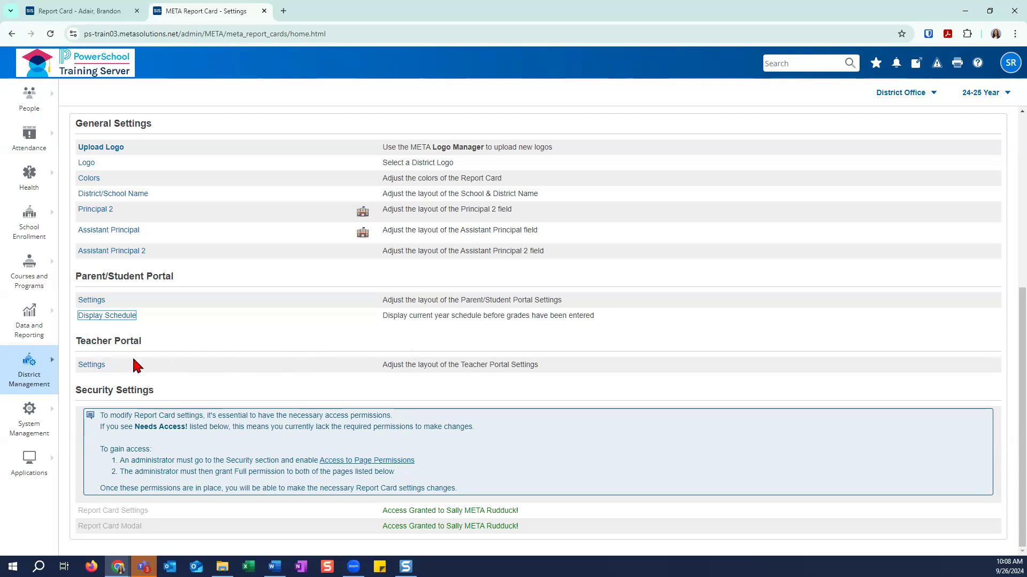
{"action": "left_click", "coordinate": [98, 364]}
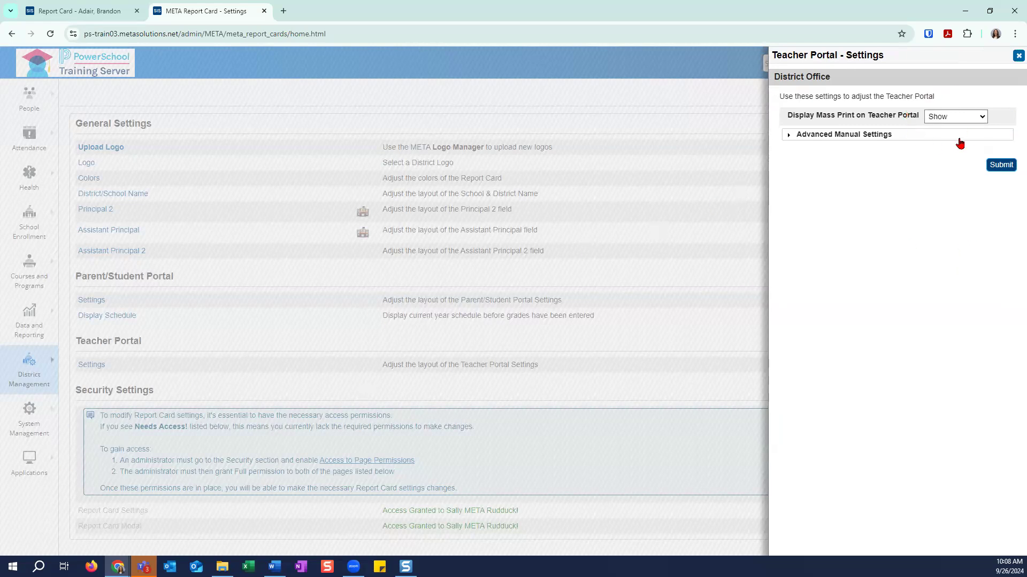
{"action": "left_click", "coordinate": [1018, 55]}
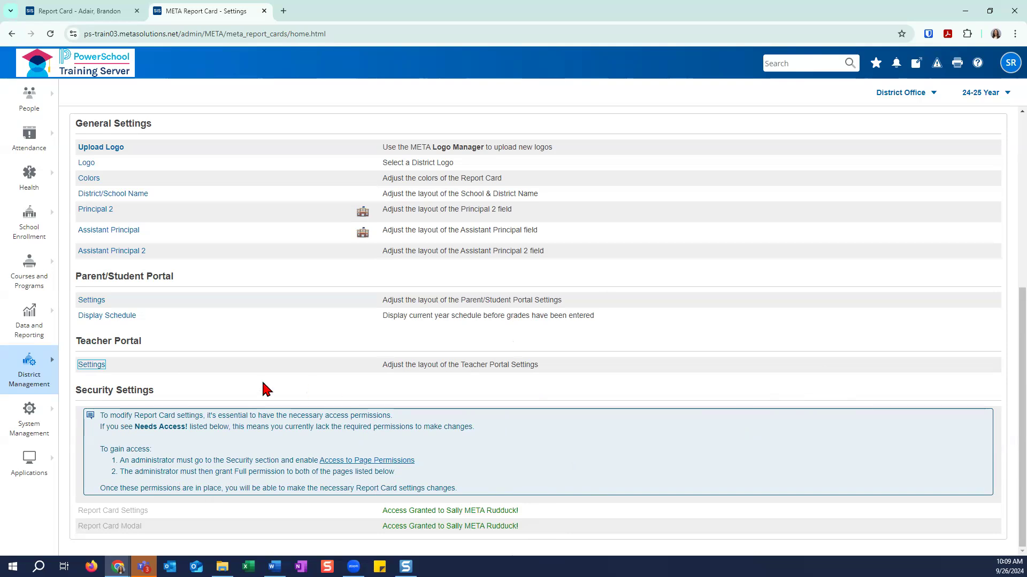
Step: Look over the report card previews and open the Student Info settings from the Secondary preview
{"action": "scroll", "coordinate": [580, 469], "scroll_direction": "up", "scroll_amount": 5}
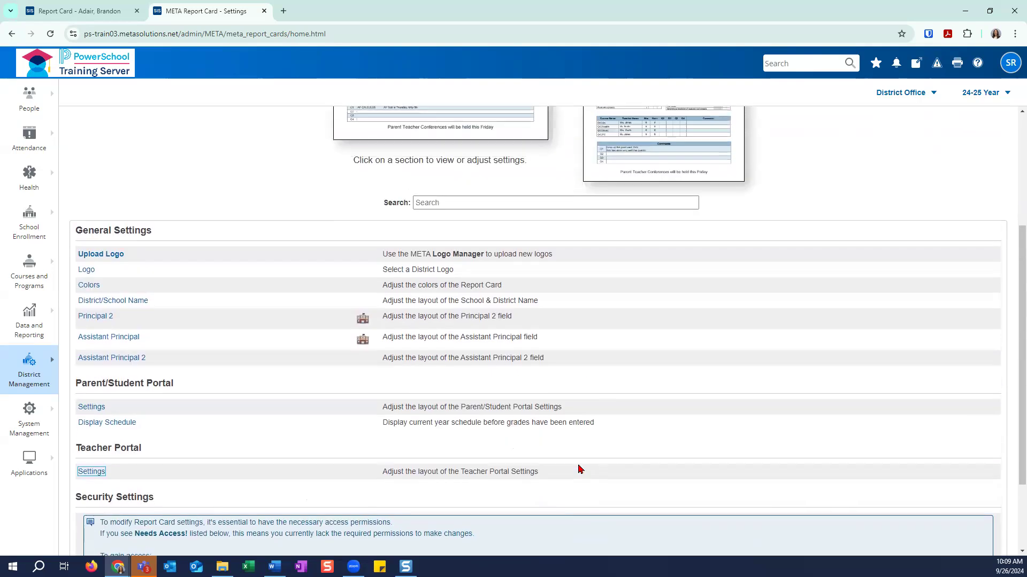
{"action": "scroll", "coordinate": [751, 433], "scroll_direction": "up", "scroll_amount": 1}
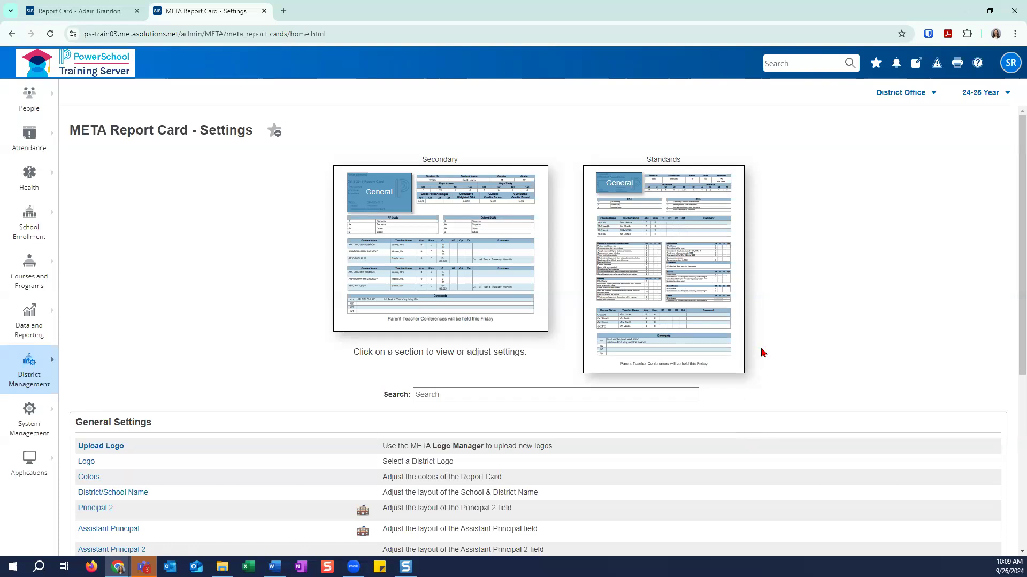
{"action": "scroll", "coordinate": [763, 353], "scroll_direction": "down", "scroll_amount": 5}
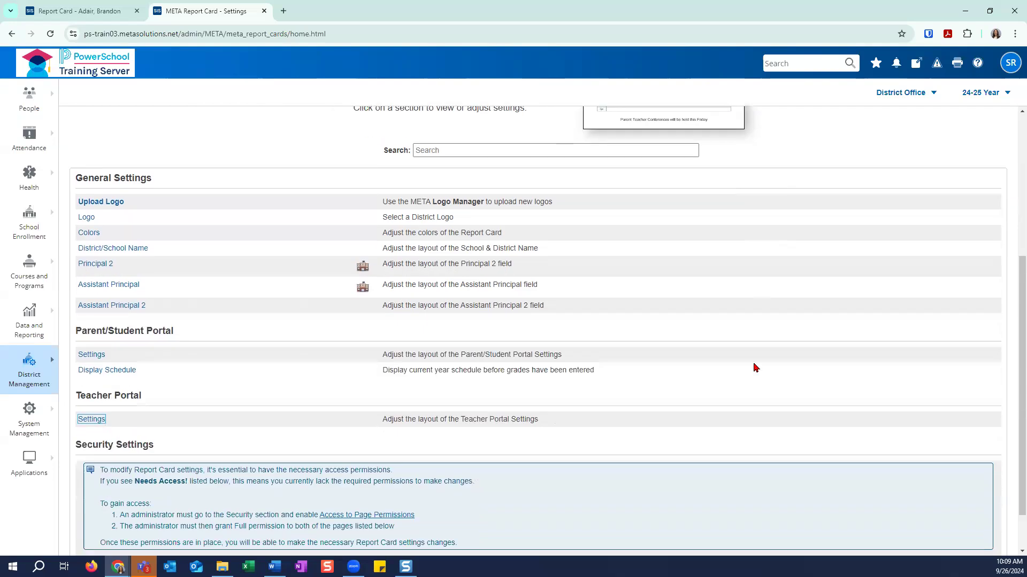
{"action": "scroll", "coordinate": [636, 431], "scroll_direction": "up", "scroll_amount": 5}
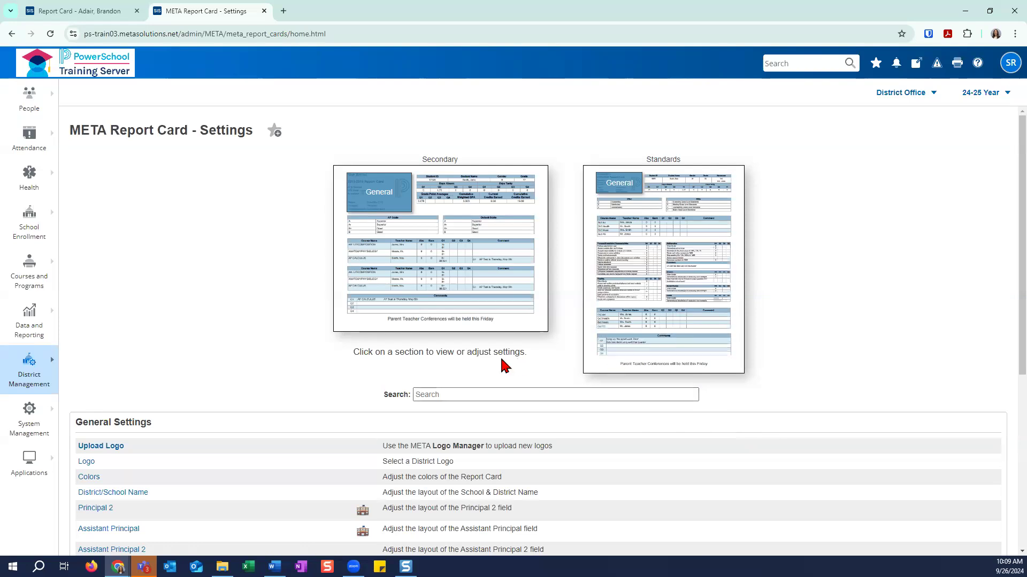
{"action": "left_click", "coordinate": [474, 194]}
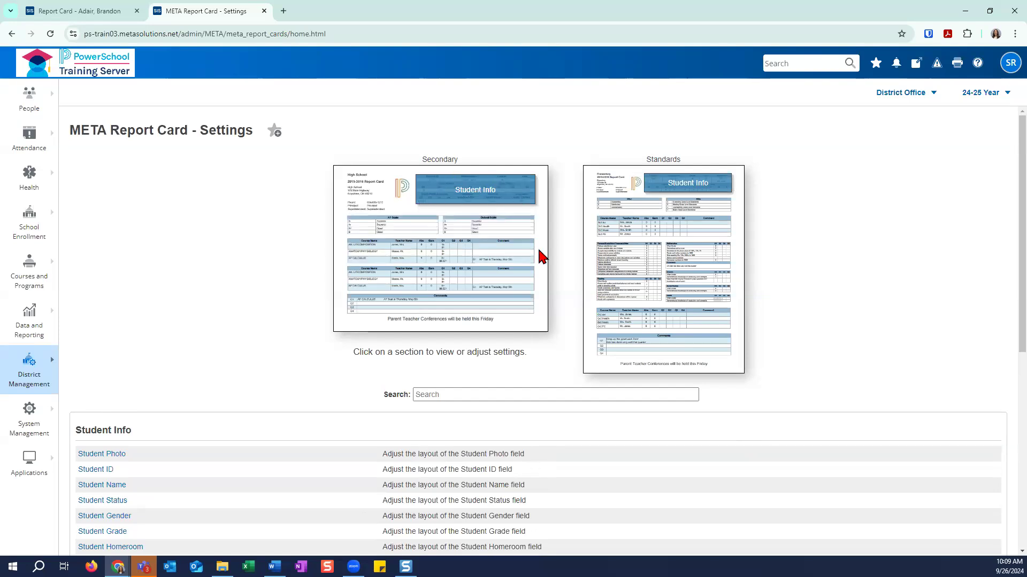
{"action": "scroll", "coordinate": [554, 284], "scroll_direction": "down", "scroll_amount": 2}
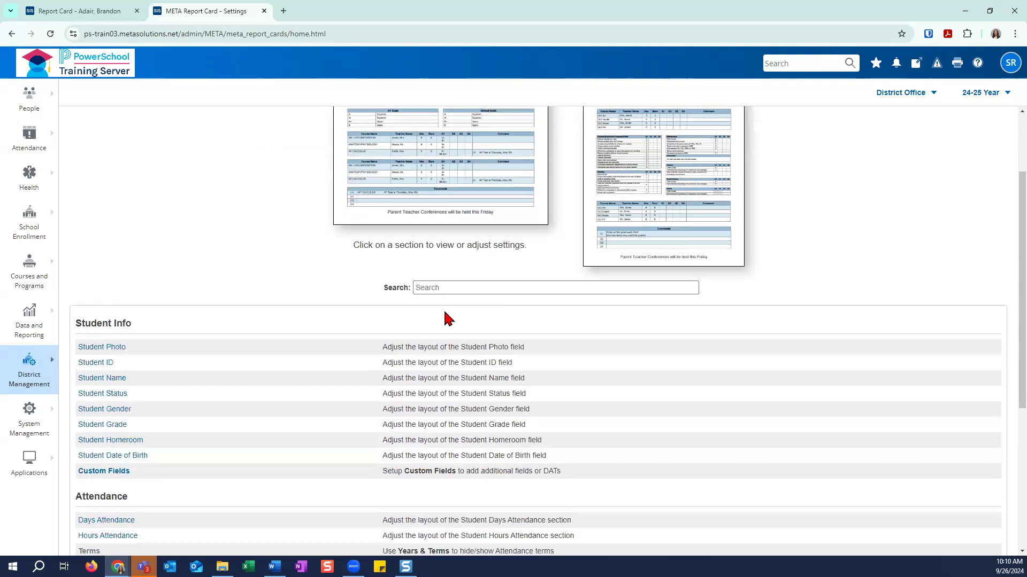
{"action": "scroll", "coordinate": [329, 311], "scroll_direction": "down", "scroll_amount": 1}
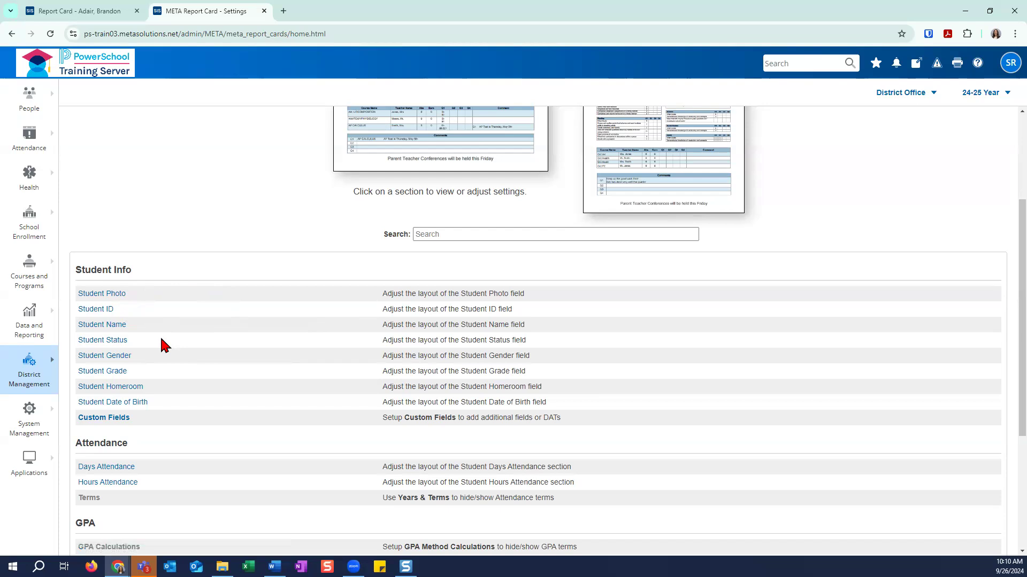
Step: Check the Source options for the Student Name field, save Name as its label, and return to the student's report card
{"action": "left_click", "coordinate": [114, 326]}
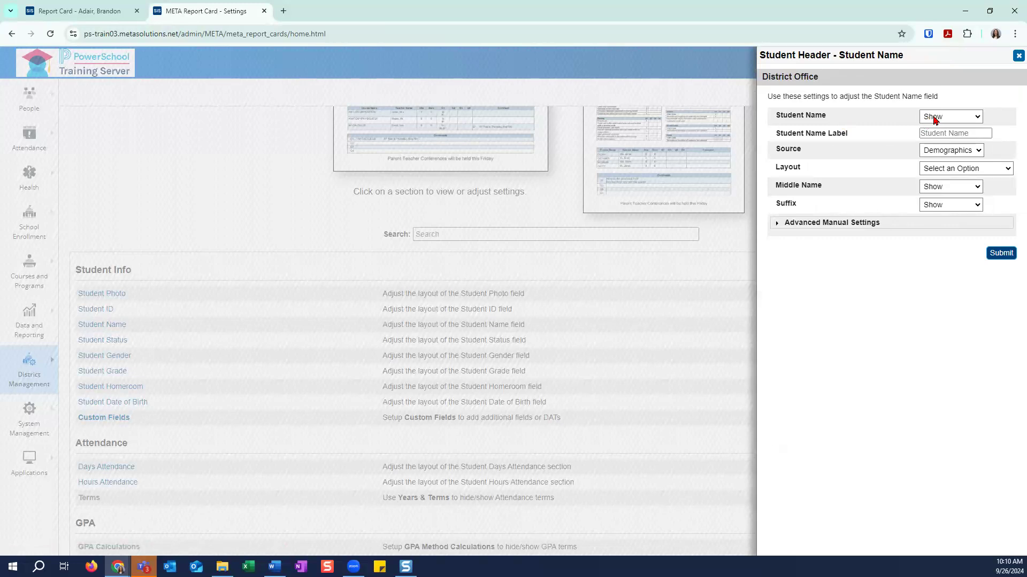
{"action": "left_click", "coordinate": [949, 152]}
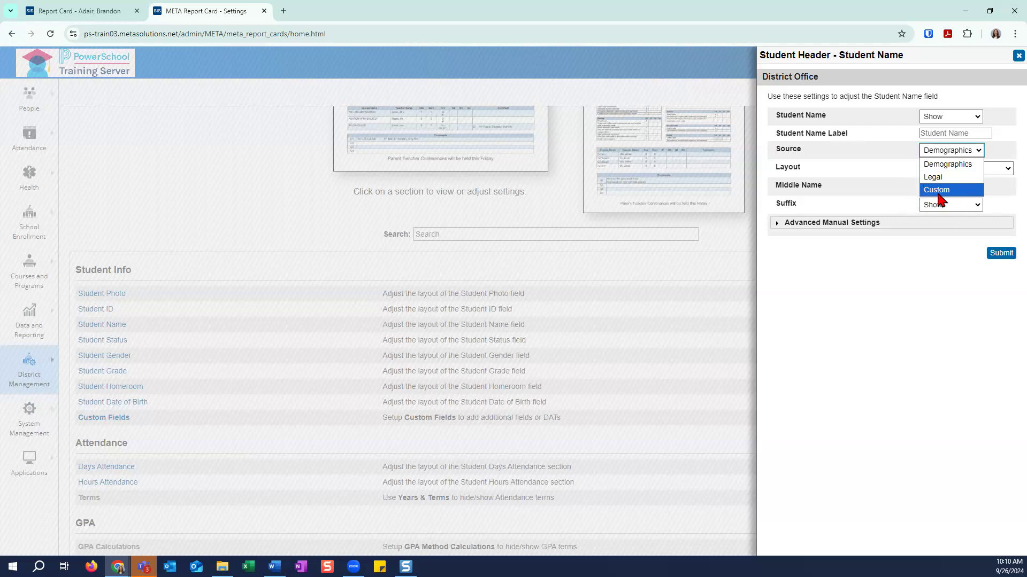
{"action": "left_click", "coordinate": [868, 157]}
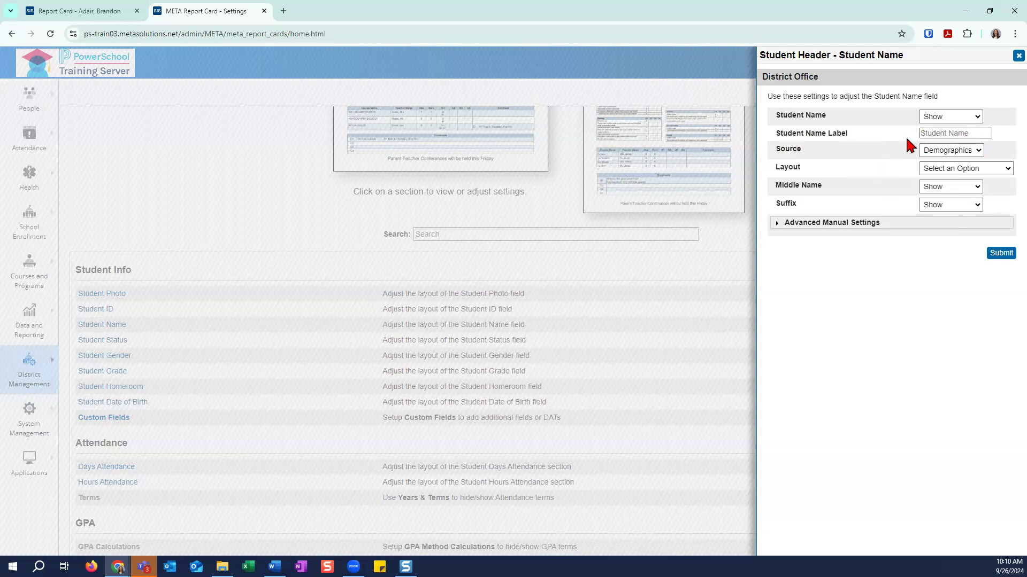
{"action": "left_click", "coordinate": [926, 133]}
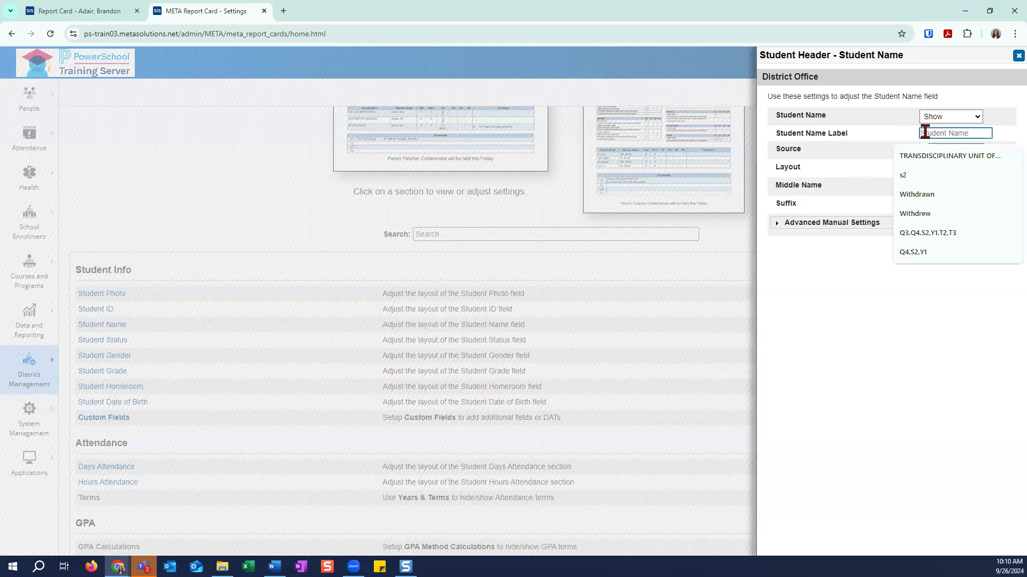
{"action": "type", "text": "Name"}
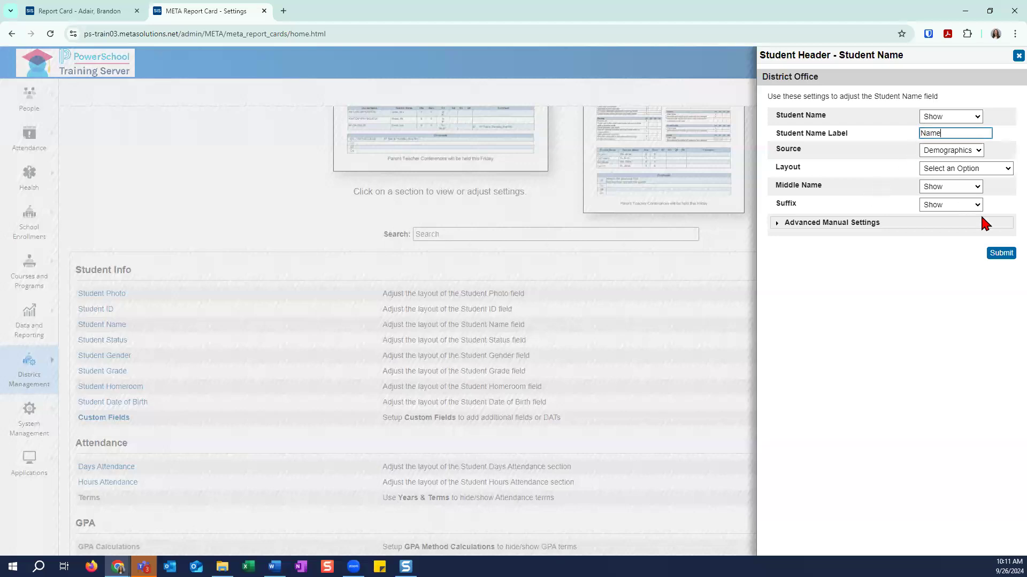
{"action": "left_click", "coordinate": [1001, 254]}
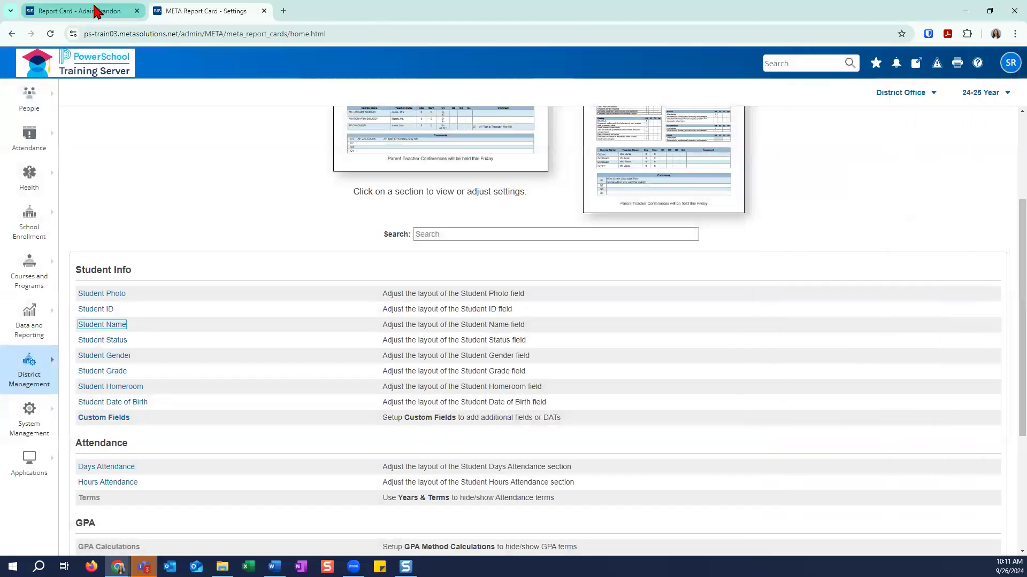
{"action": "left_click", "coordinate": [95, 11]}
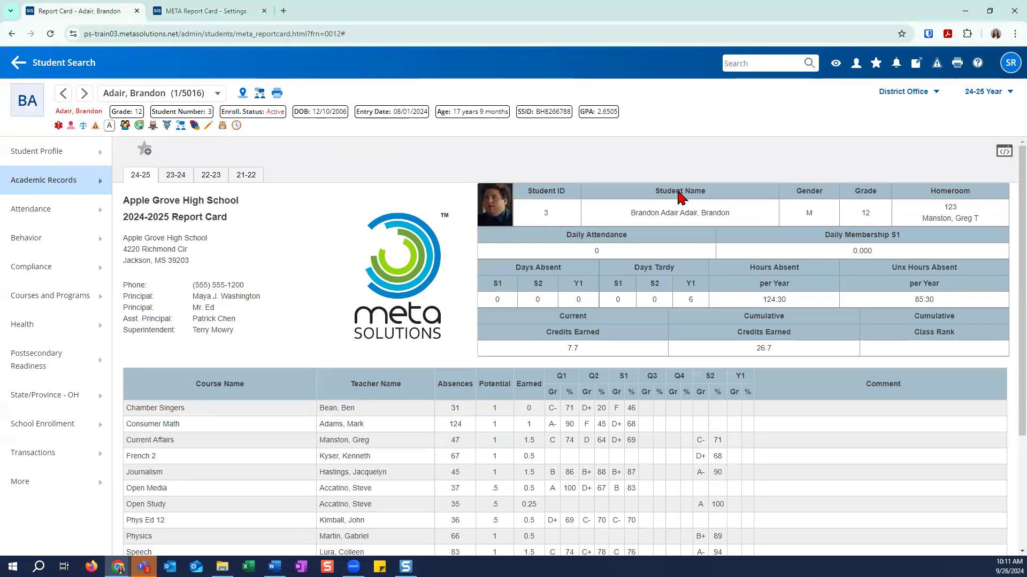
Step: Reload the student's 24-25 report card, review the Layout options in the Student Name settings, and close them unchanged
{"action": "left_click", "coordinate": [138, 176]}
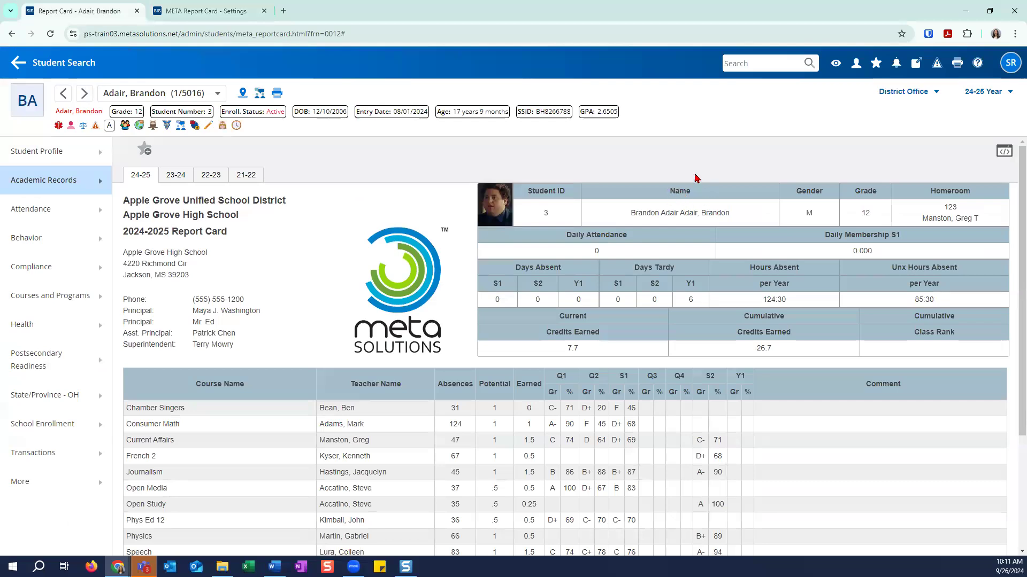
{"action": "left_click", "coordinate": [184, 10]}
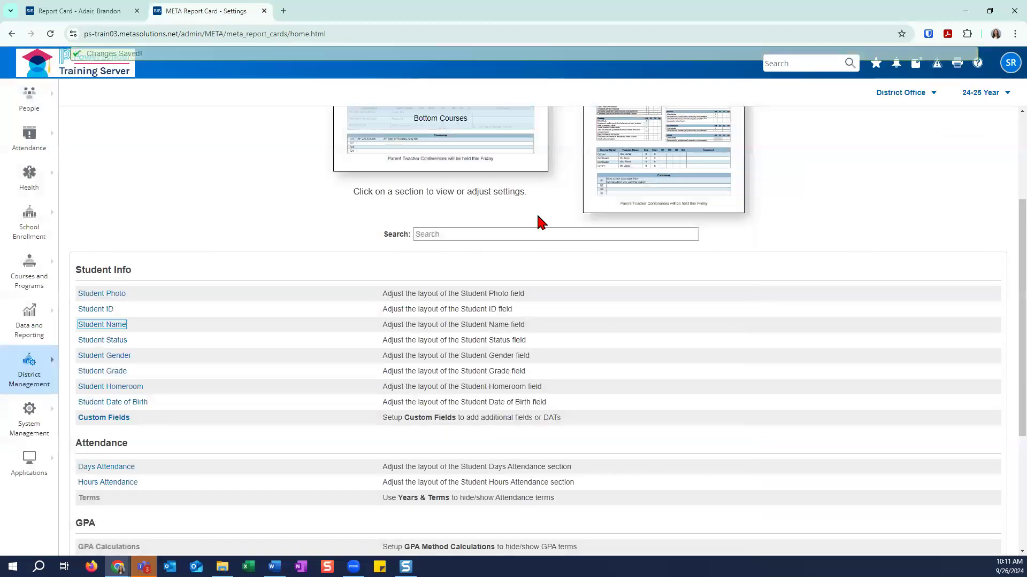
{"action": "left_click", "coordinate": [110, 325]}
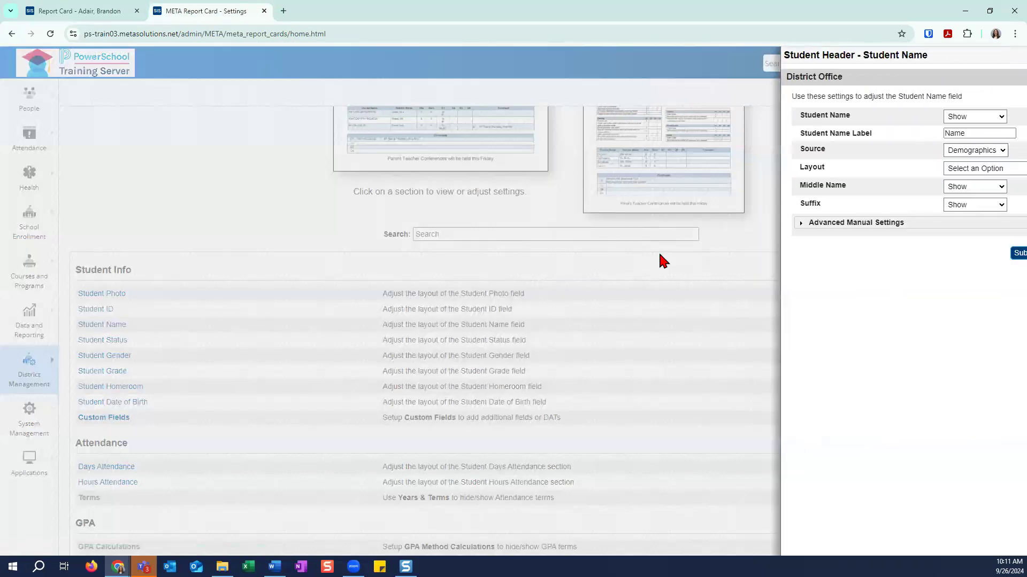
{"action": "left_click", "coordinate": [933, 173]}
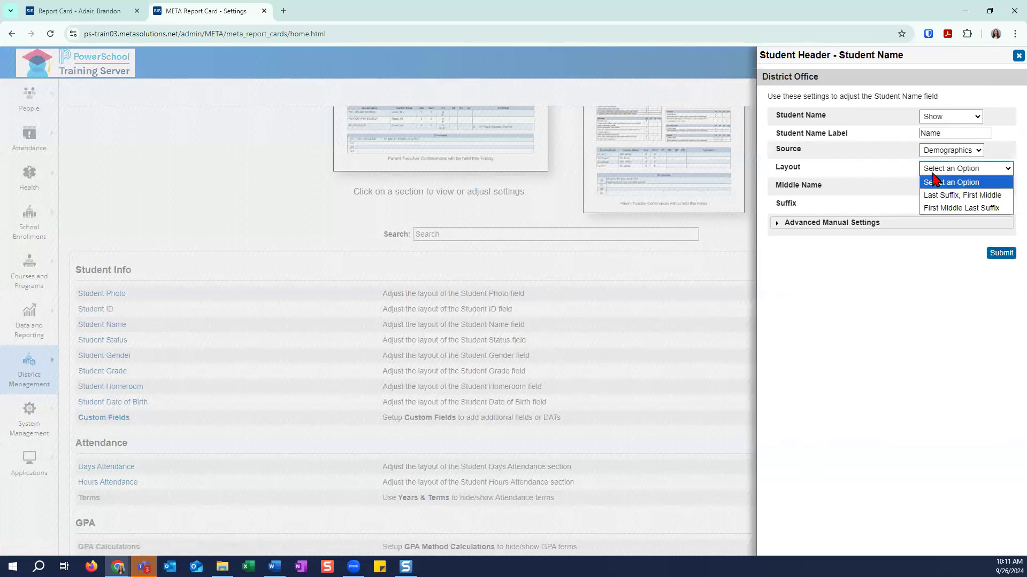
{"action": "left_click", "coordinate": [922, 218]}
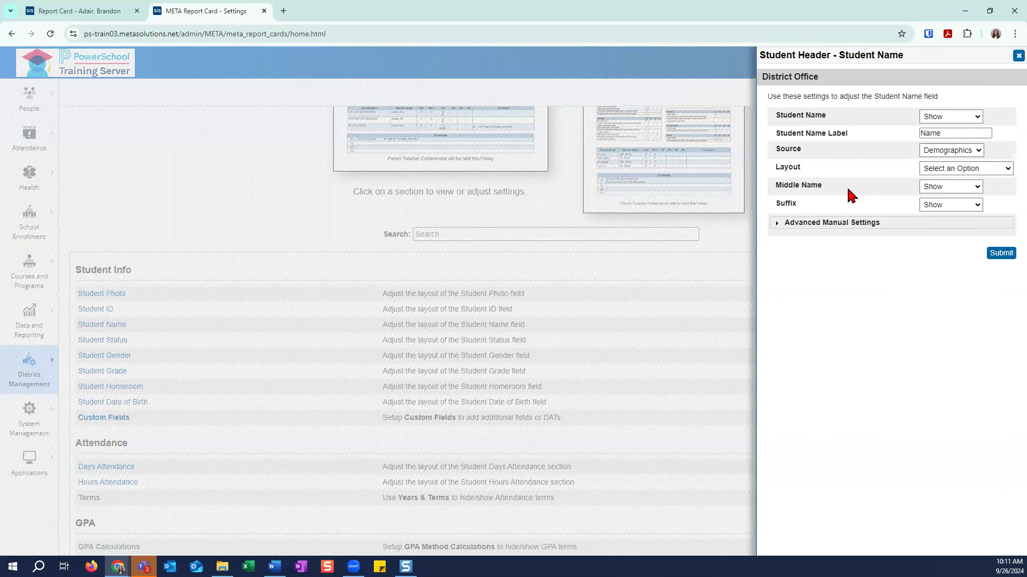
{"action": "left_click", "coordinate": [1018, 56]}
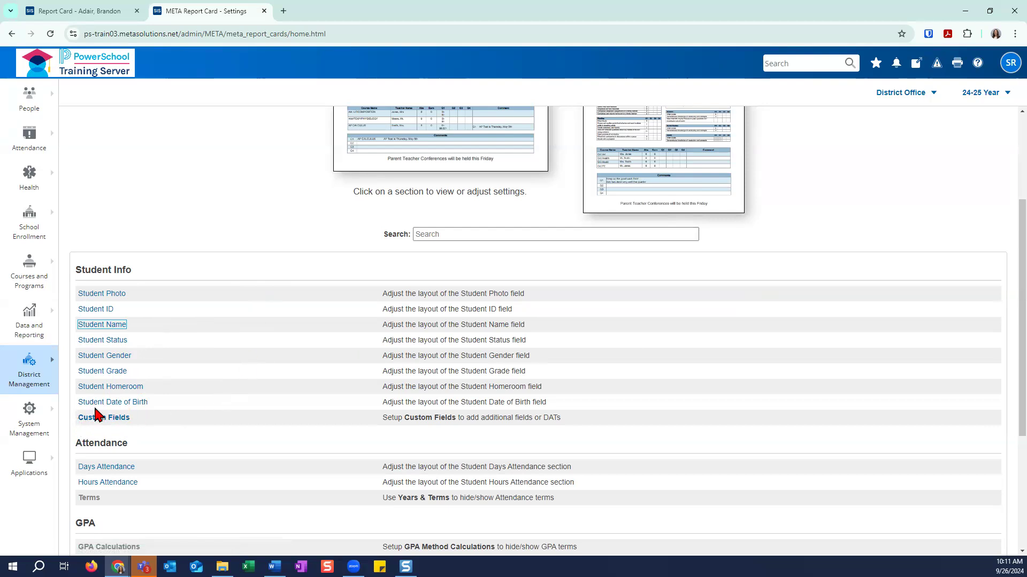
Step: Open the report card Custom Fields setup and add a field labelled Counselor with the data access tag ~(*Counselors)
{"action": "left_click", "coordinate": [44, 370]}
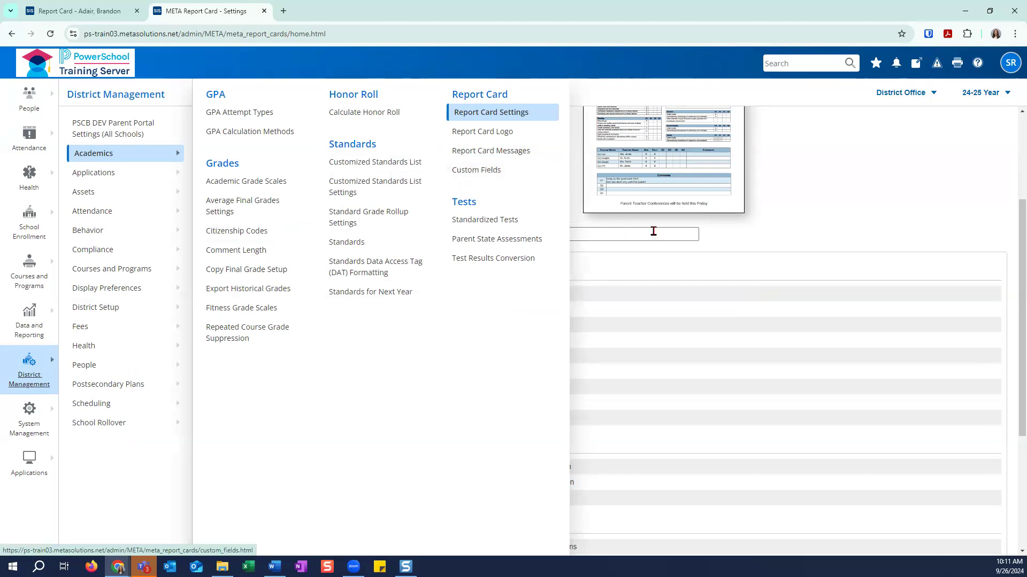
{"action": "left_click", "coordinate": [797, 224]}
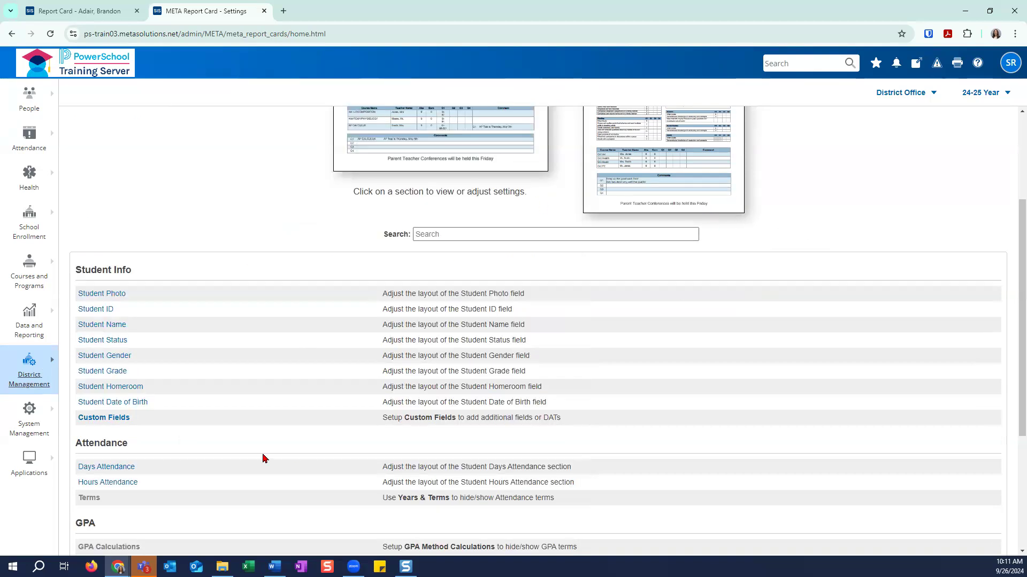
{"action": "left_click", "coordinate": [111, 424]}
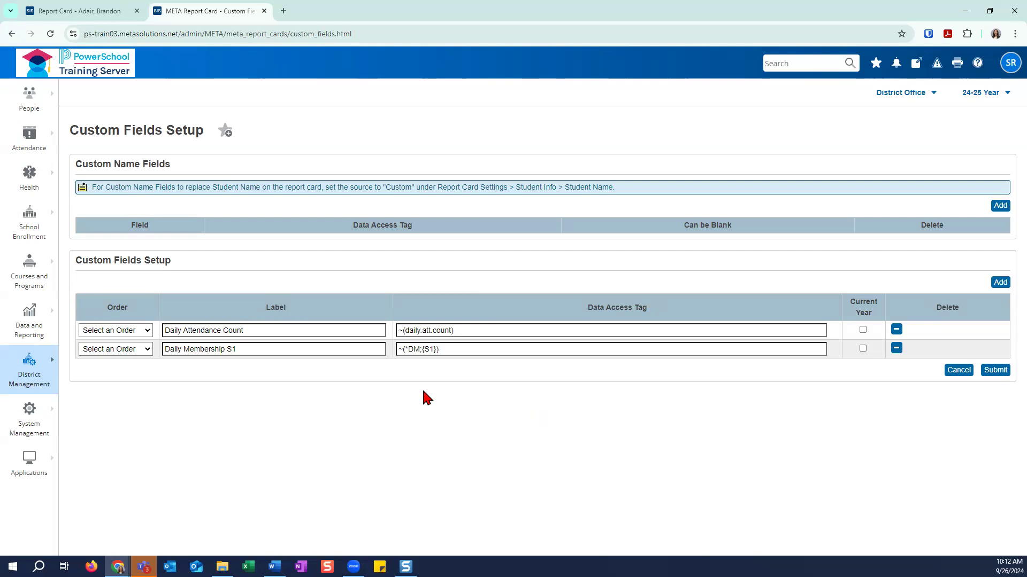
{"action": "left_click", "coordinate": [999, 282]}
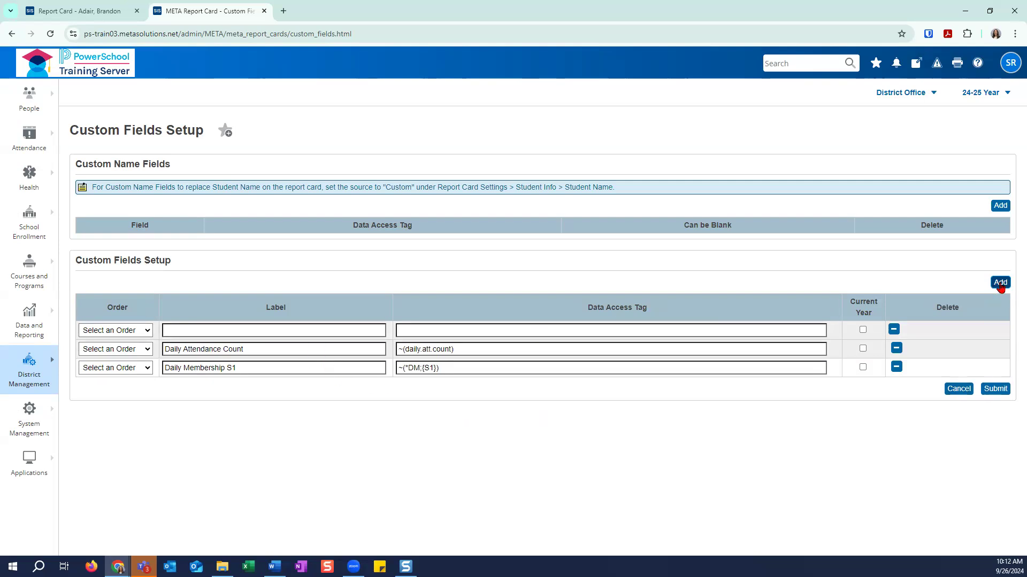
{"action": "left_click", "coordinate": [321, 334]}
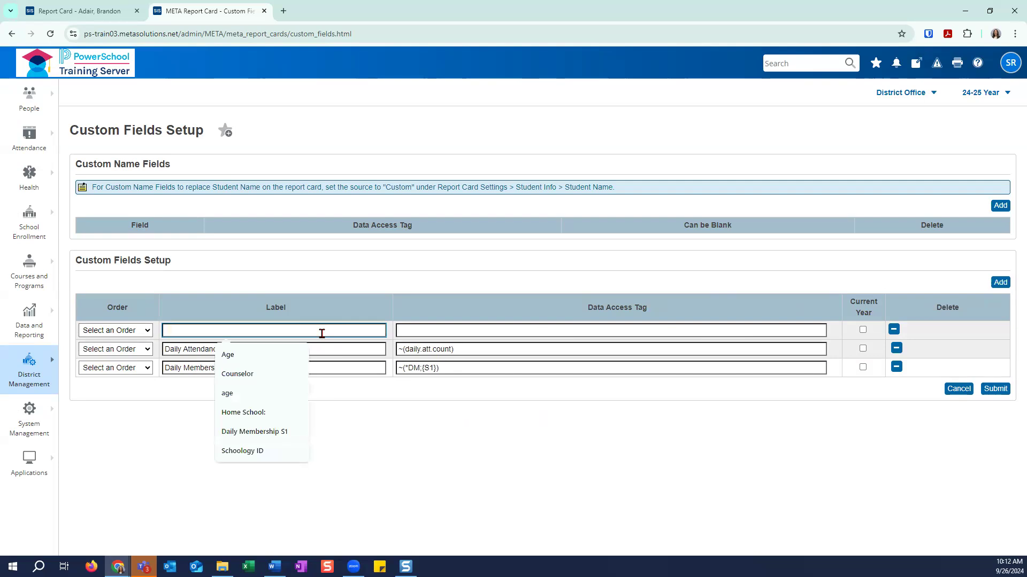
{"action": "type", "text": "Counselor"}
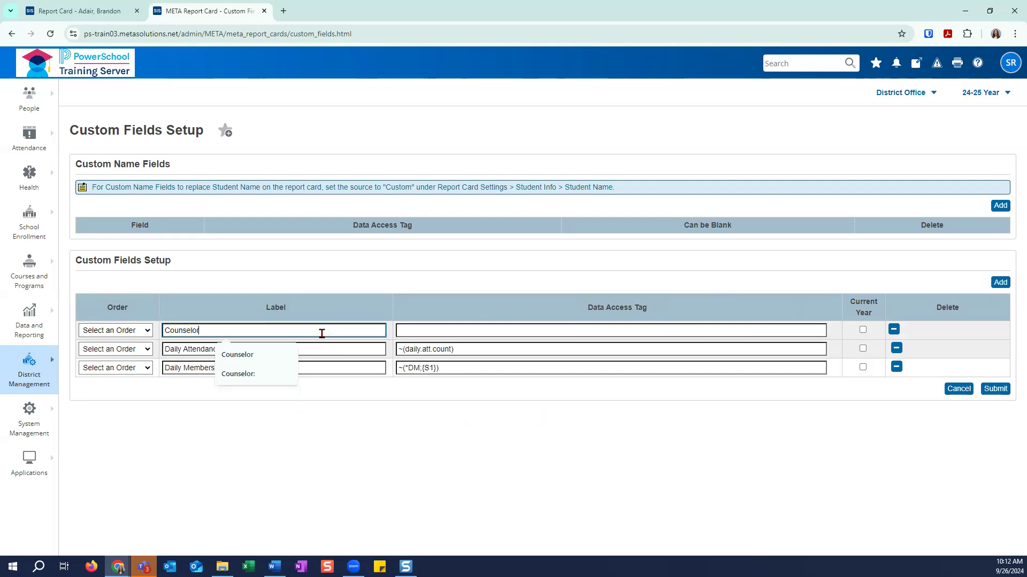
{"action": "left_click", "coordinate": [434, 329]}
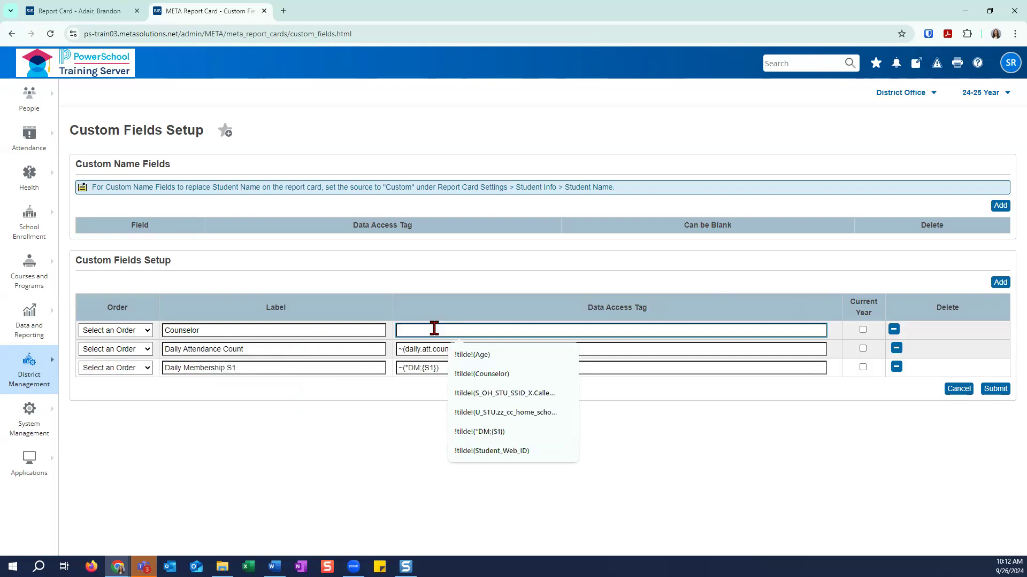
{"action": "type", "text": "~"}
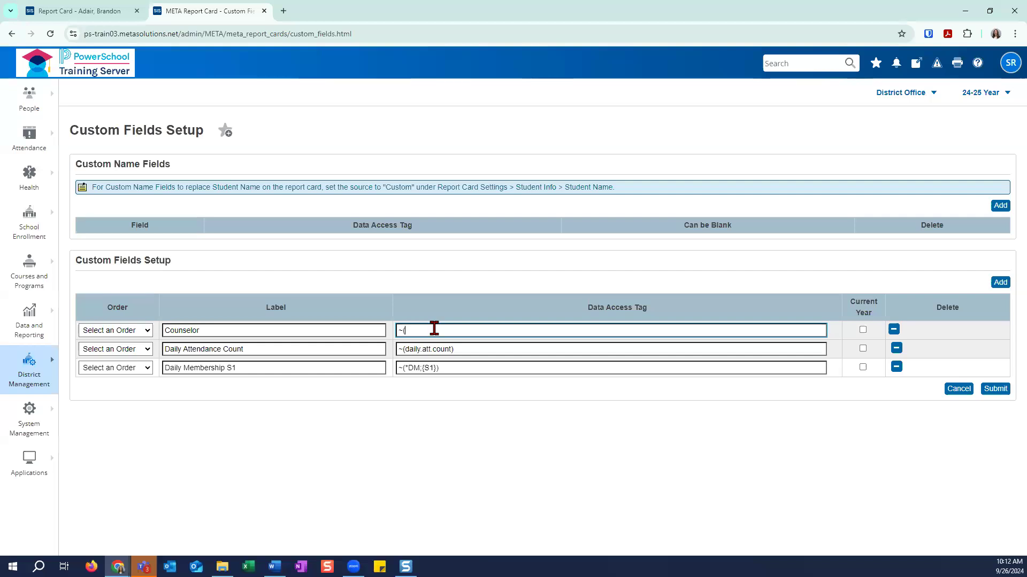
{"action": "type", "text": "(*Counselors"}
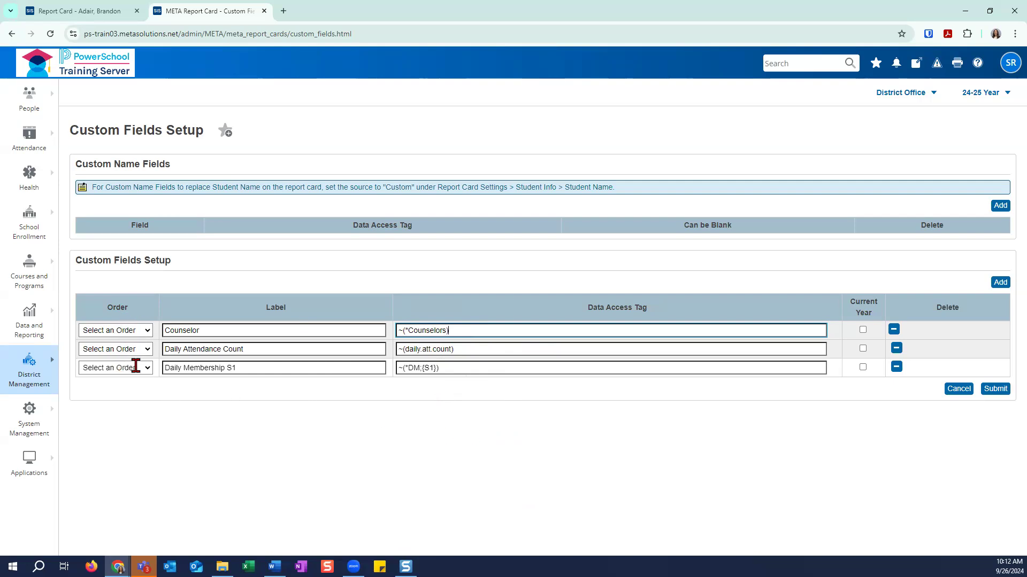
Step: Order the custom fields Counselor 1, Daily Membership S1 2 and Daily Attendance Count 3, mark Counselor as Current Year, and submit
{"action": "left_click", "coordinate": [143, 330]}
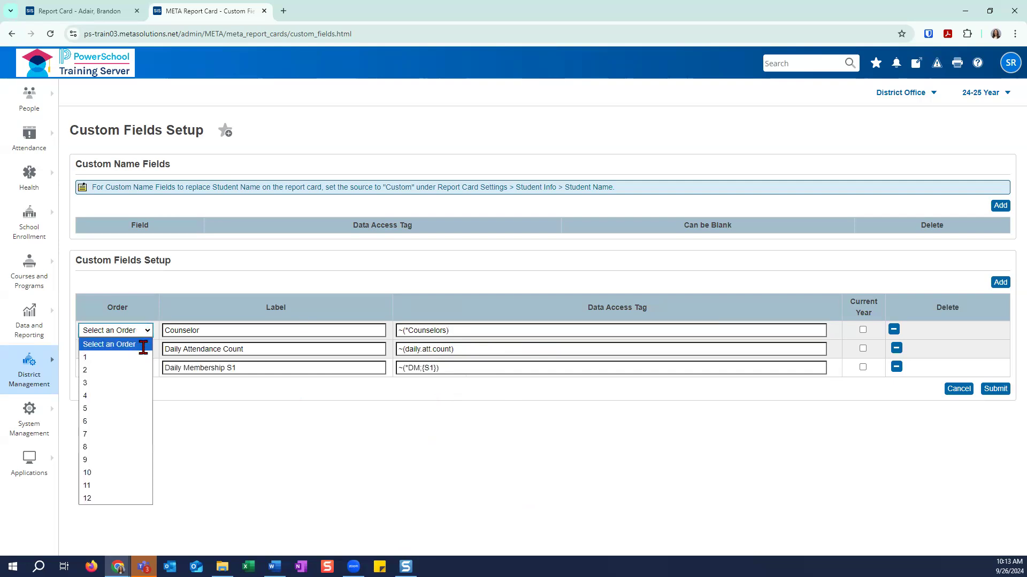
{"action": "left_click", "coordinate": [140, 357]}
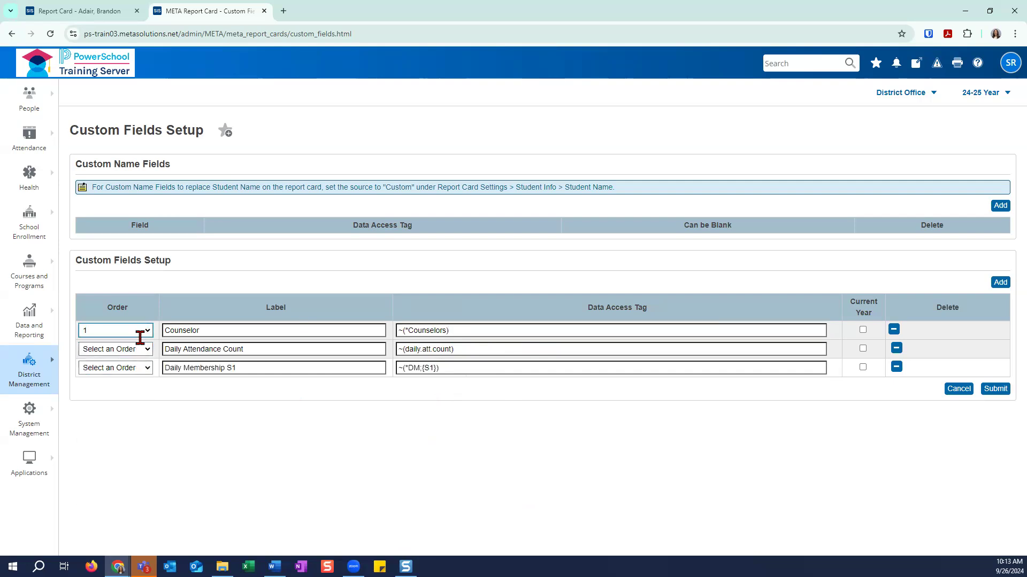
{"action": "left_click", "coordinate": [145, 348]}
{"action": "left_click", "coordinate": [137, 401]}
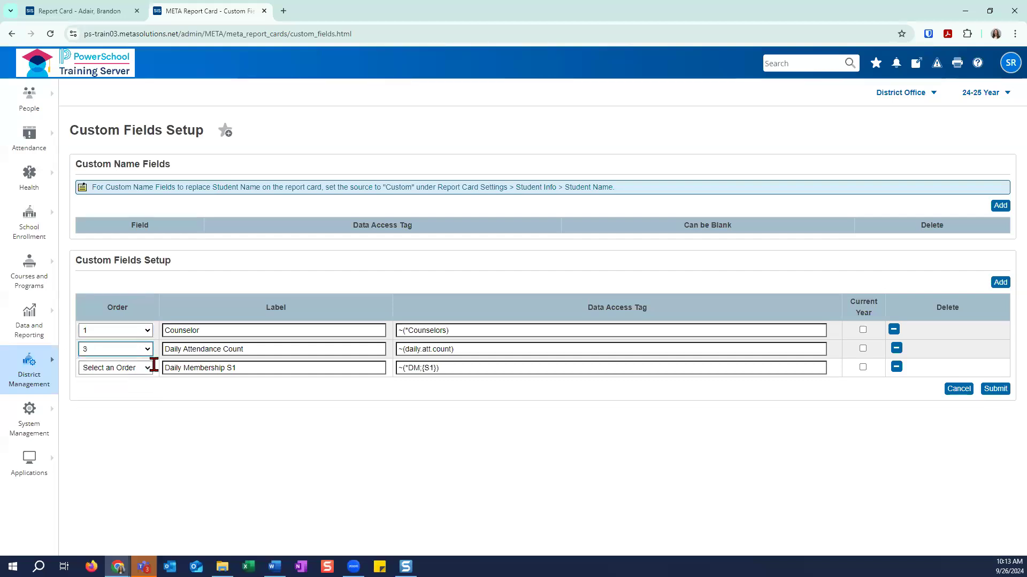
{"action": "left_click", "coordinate": [147, 368]}
{"action": "left_click", "coordinate": [140, 407]}
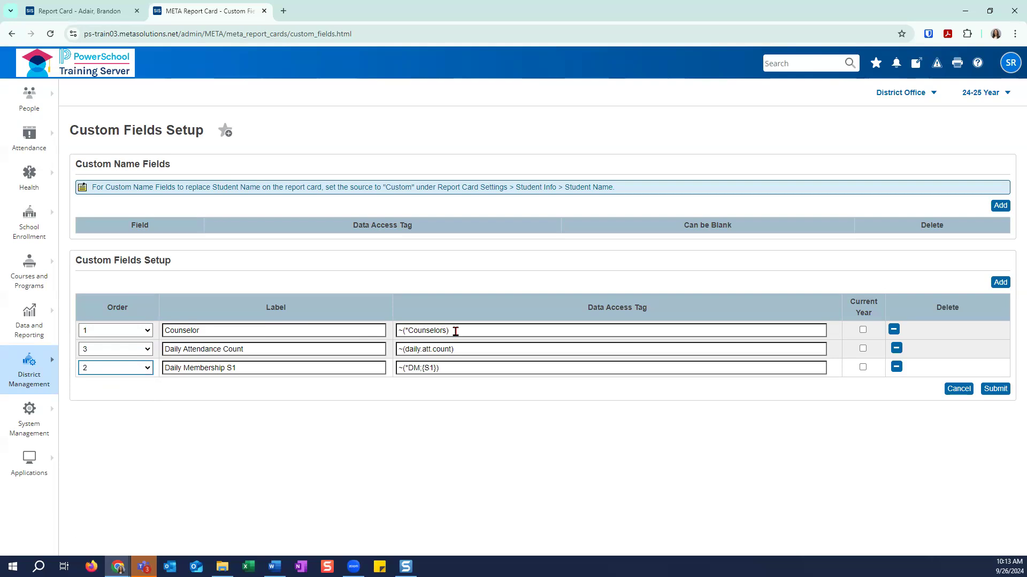
{"action": "left_click", "coordinate": [863, 330]}
{"action": "left_click", "coordinate": [995, 389]}
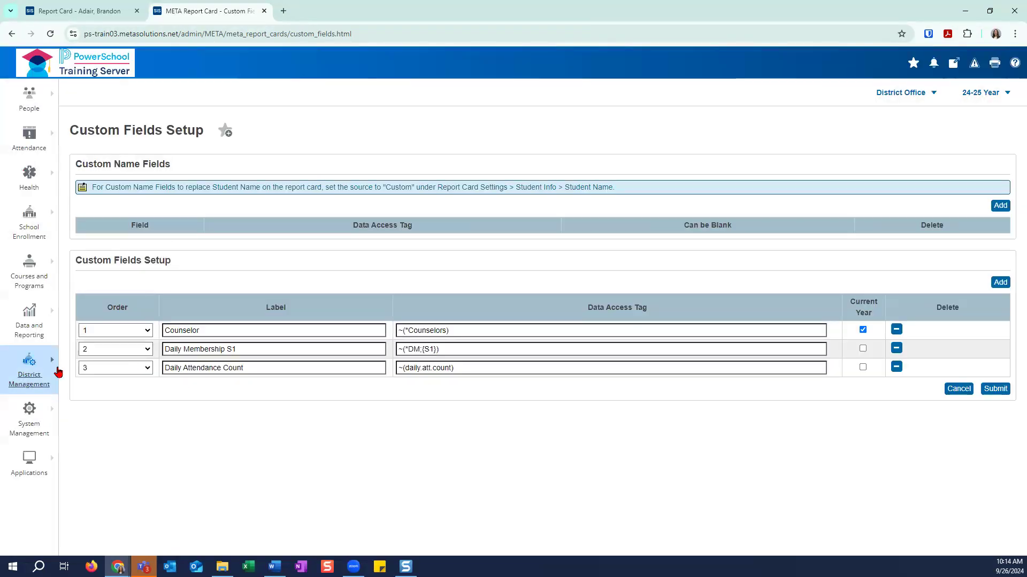
Step: Reopen Report Card Settings and refresh the student's report card to check the custom fields
{"action": "left_click", "coordinate": [51, 372]}
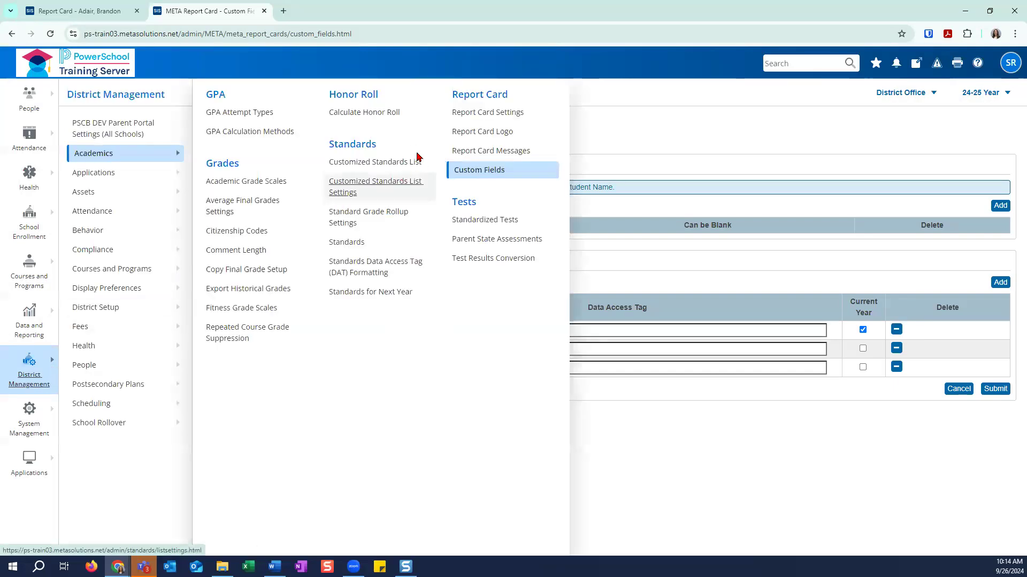
{"action": "left_click", "coordinate": [491, 114]}
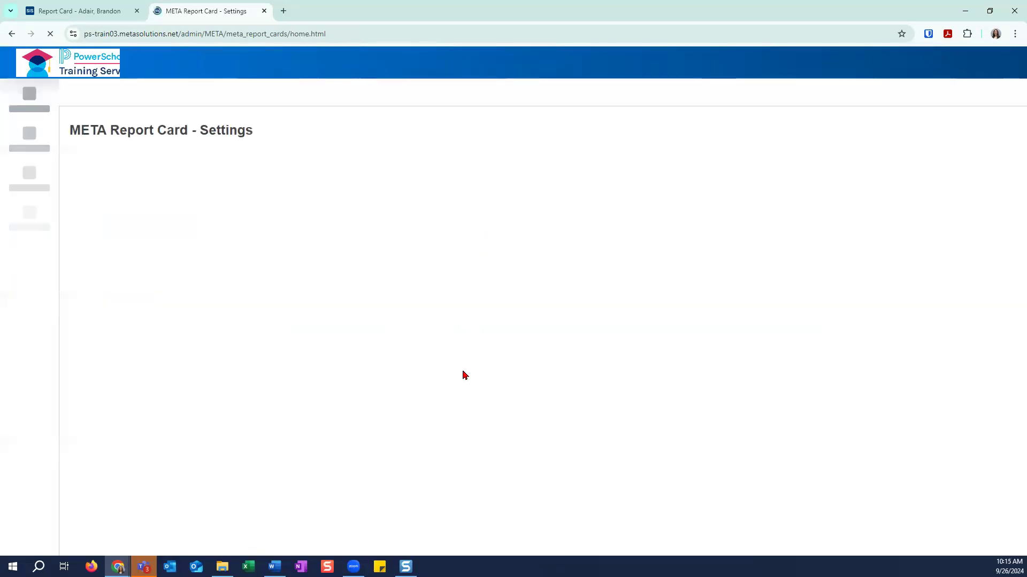
{"action": "left_click", "coordinate": [91, 15]}
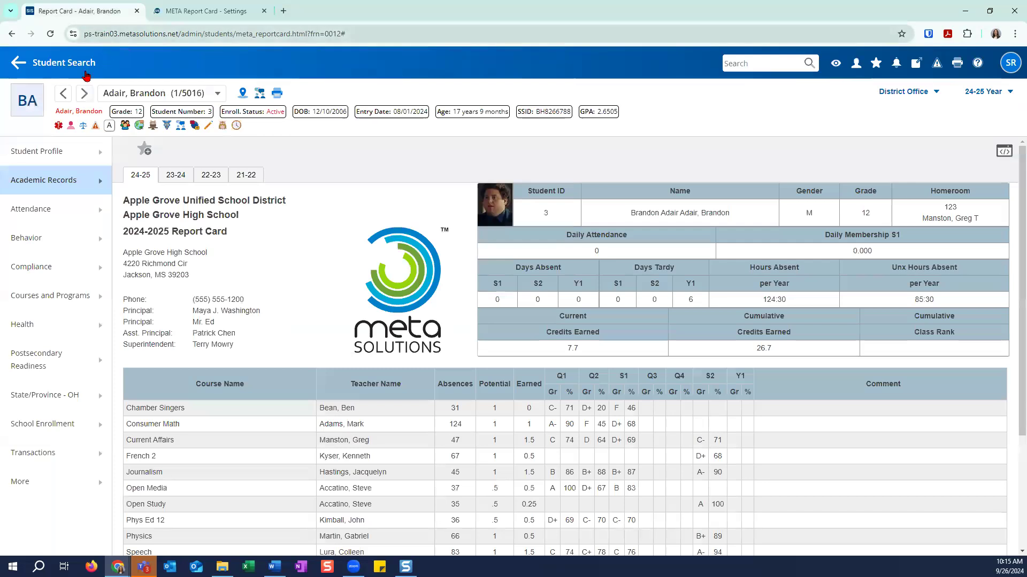
{"action": "left_click", "coordinate": [50, 34]}
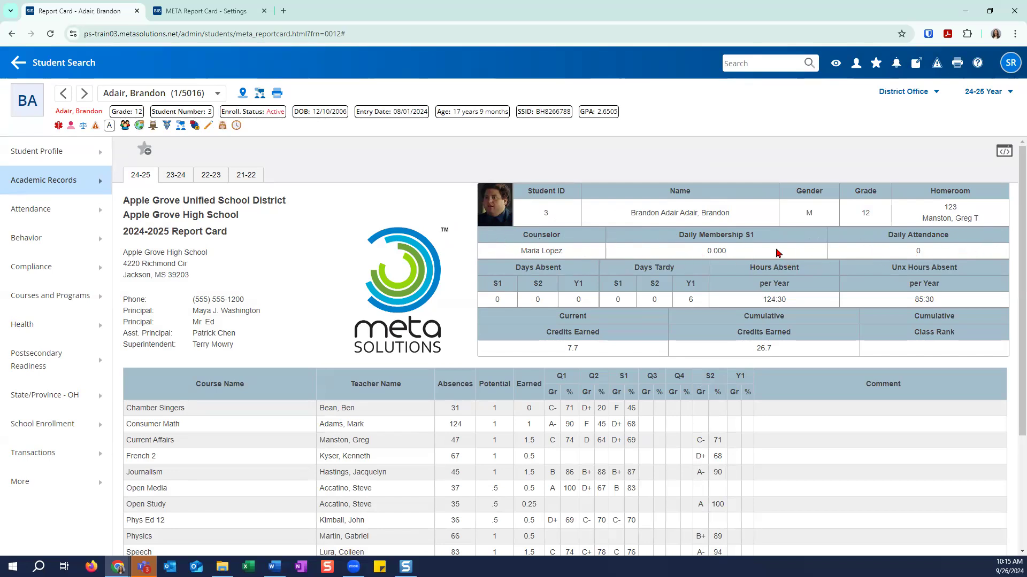
Step: Open the student header settings from the Secondary preview and look over the Student Info, Attendance, GPA and Promotion options
{"action": "left_click", "coordinate": [170, 8]}
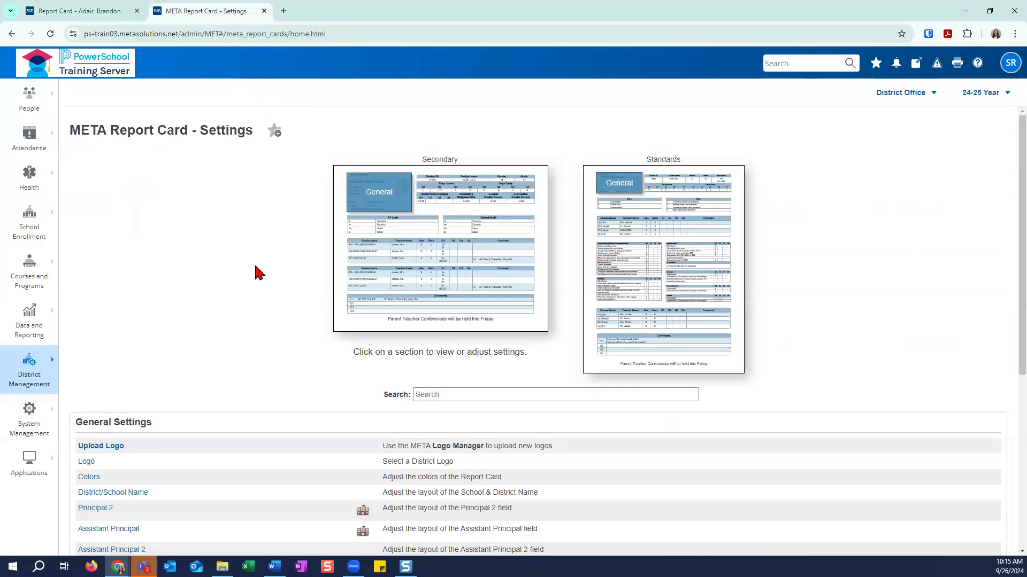
{"action": "scroll", "coordinate": [220, 334], "scroll_direction": "down", "scroll_amount": 1}
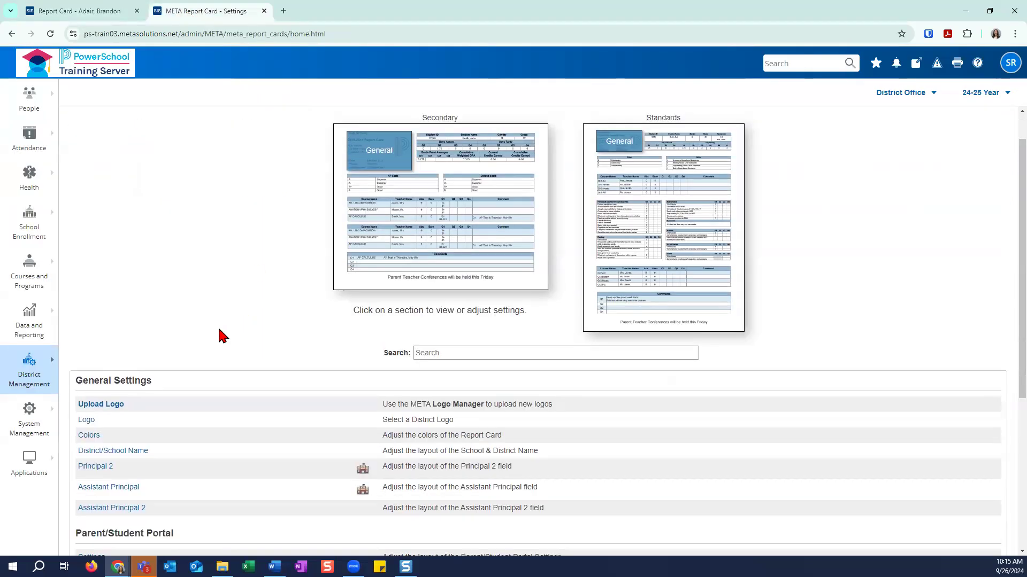
{"action": "left_click", "coordinate": [447, 163]}
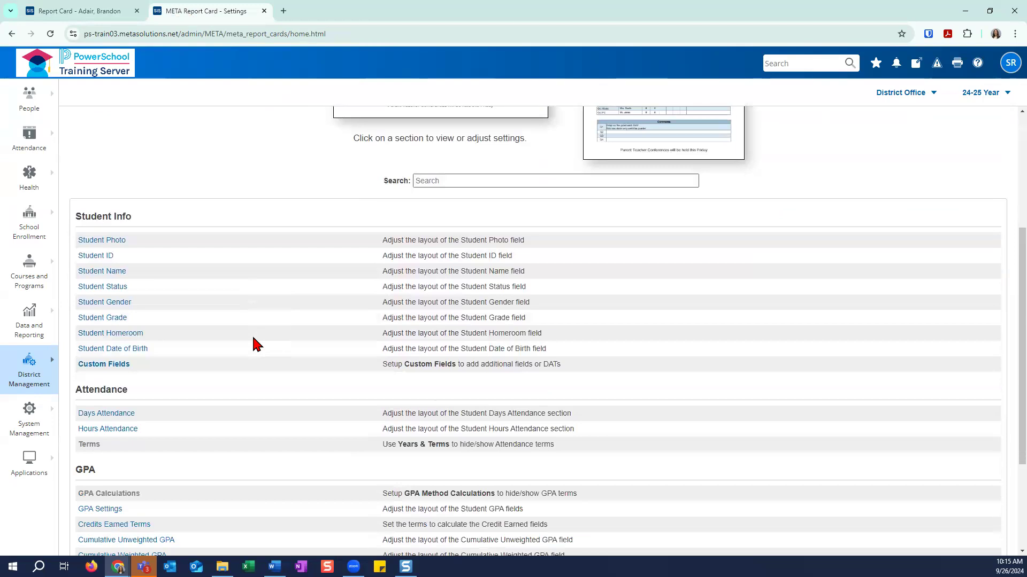
{"action": "scroll", "coordinate": [254, 344], "scroll_direction": "up", "scroll_amount": 5}
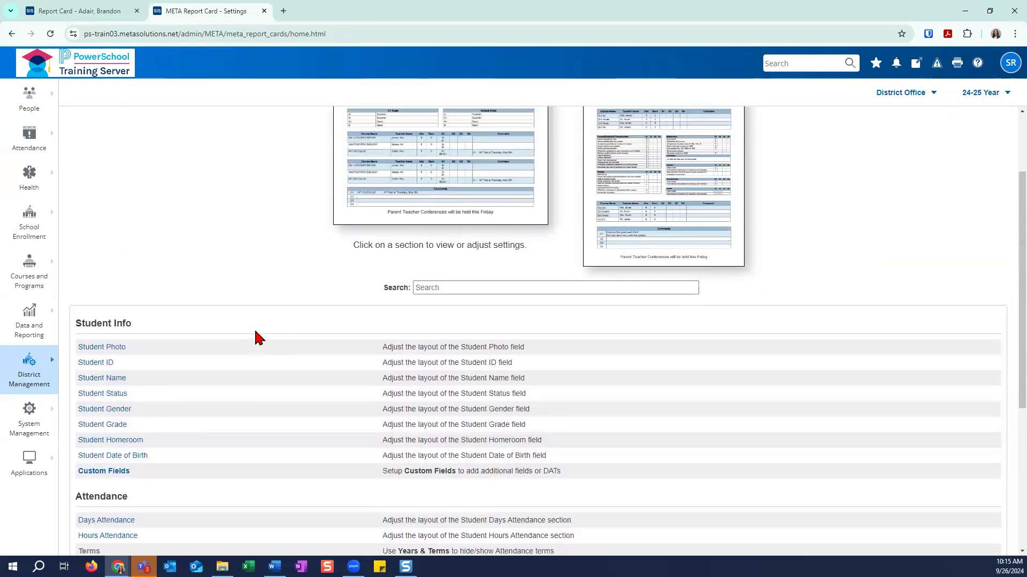
{"action": "scroll", "coordinate": [229, 349], "scroll_direction": "down", "scroll_amount": 5}
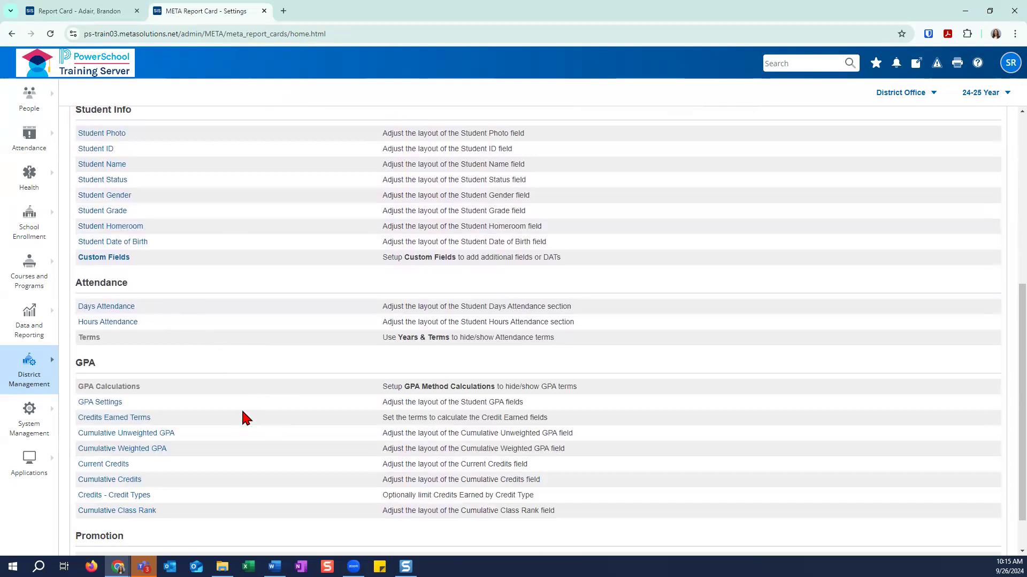
{"action": "scroll", "coordinate": [235, 412], "scroll_direction": "down", "scroll_amount": 1}
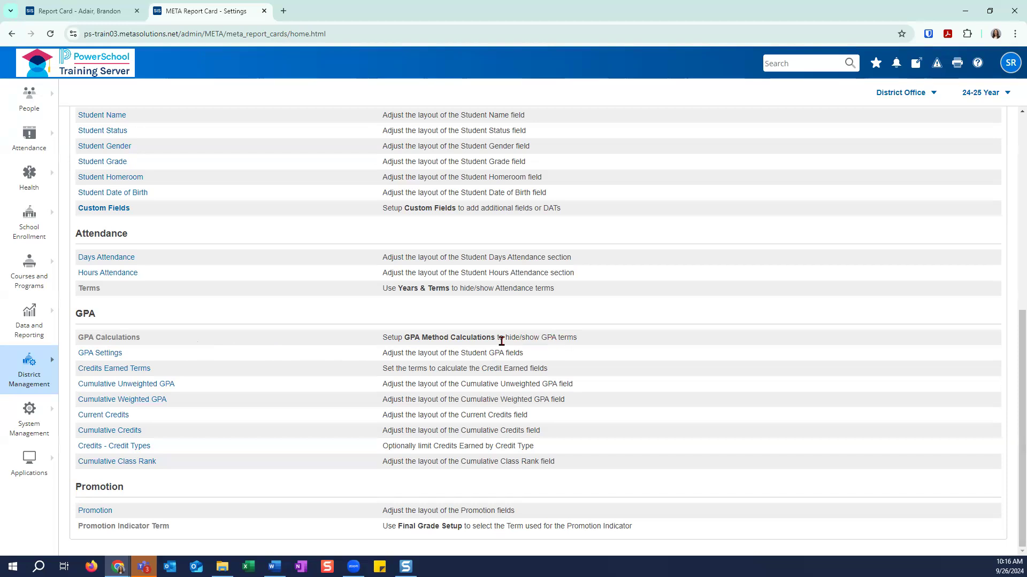
{"action": "scroll", "coordinate": [500, 347], "scroll_direction": "up", "scroll_amount": 1}
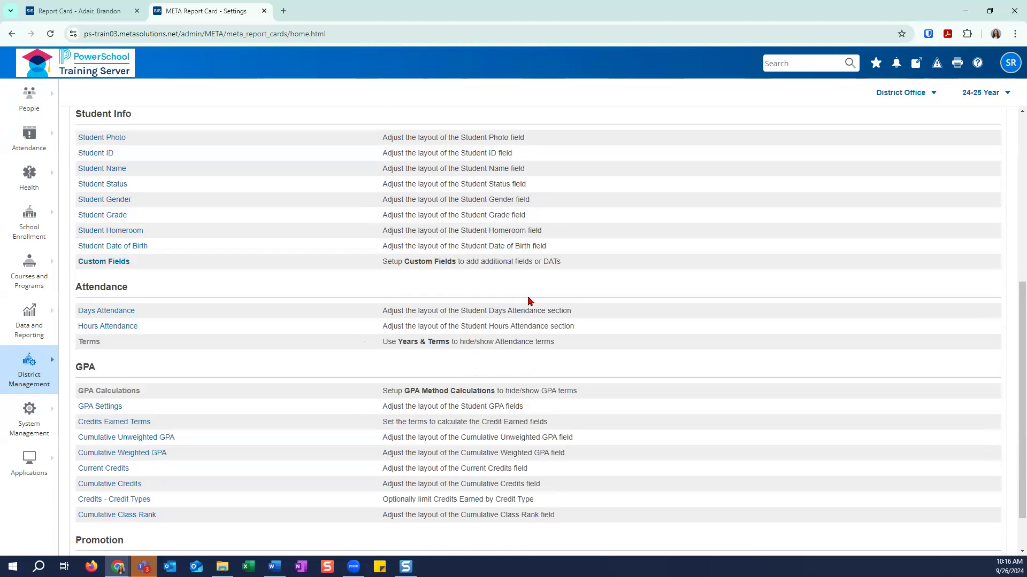
{"action": "scroll", "coordinate": [542, 430], "scroll_direction": "down", "scroll_amount": 1}
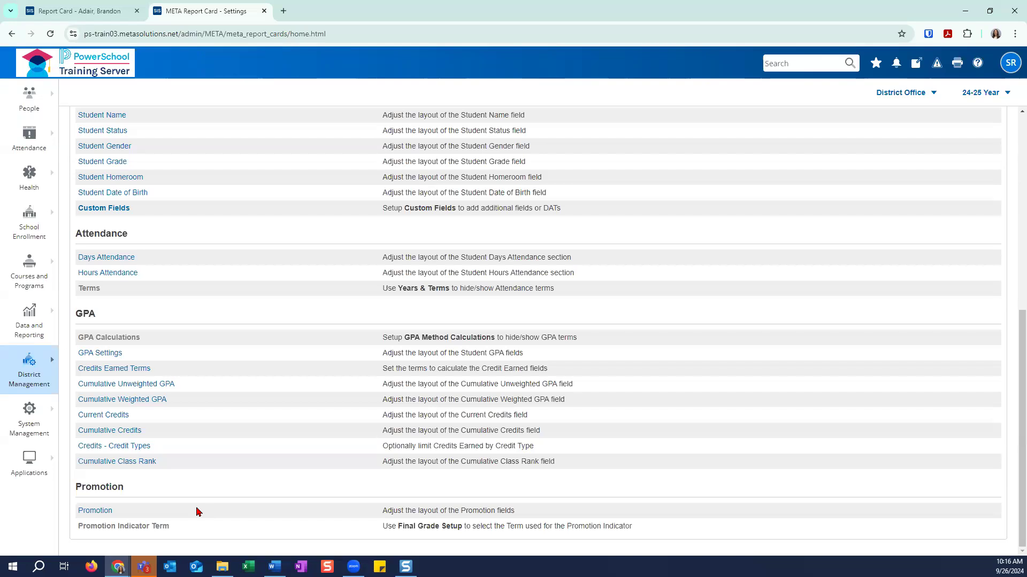
Step: Review the Promotion settings for label, next year school and additional text, and return to the student's report card without changing them
{"action": "left_click", "coordinate": [97, 512]}
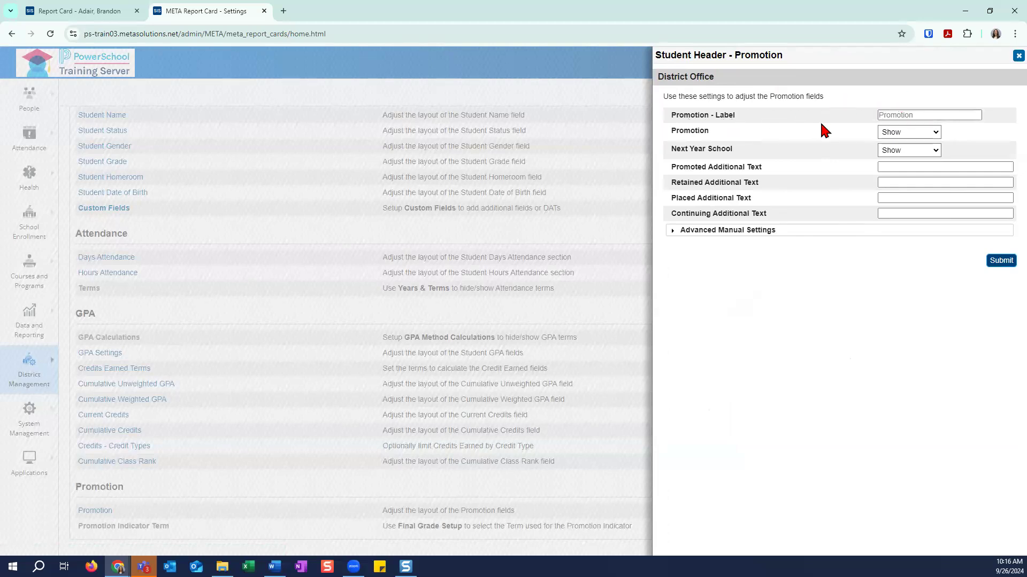
{"action": "left_click", "coordinate": [906, 115]}
{"action": "left_click", "coordinate": [865, 115]}
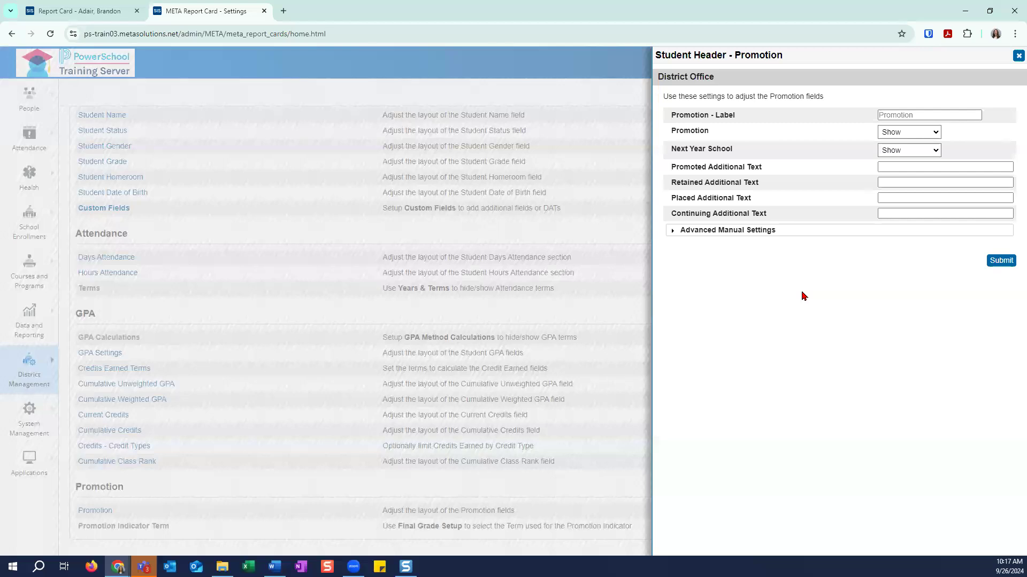
{"action": "left_click", "coordinate": [98, 15]}
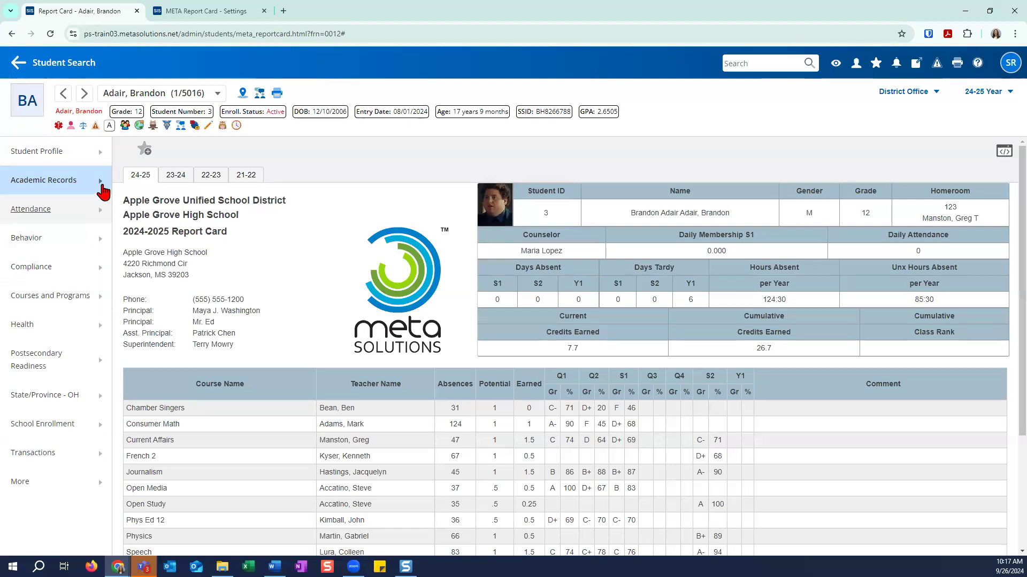
Step: Open the student's Other Info page and review the Promotion Indicator choices in the META Report Card section without changing the selection
{"action": "left_click", "coordinate": [102, 188]}
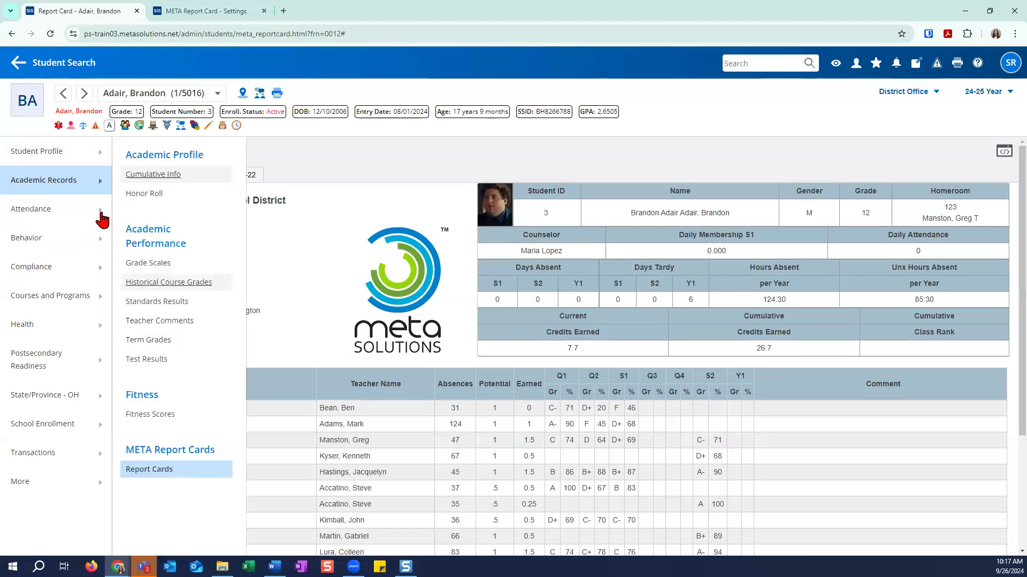
{"action": "mouse_move", "coordinate": [84, 160]}
{"action": "left_click", "coordinate": [155, 302]}
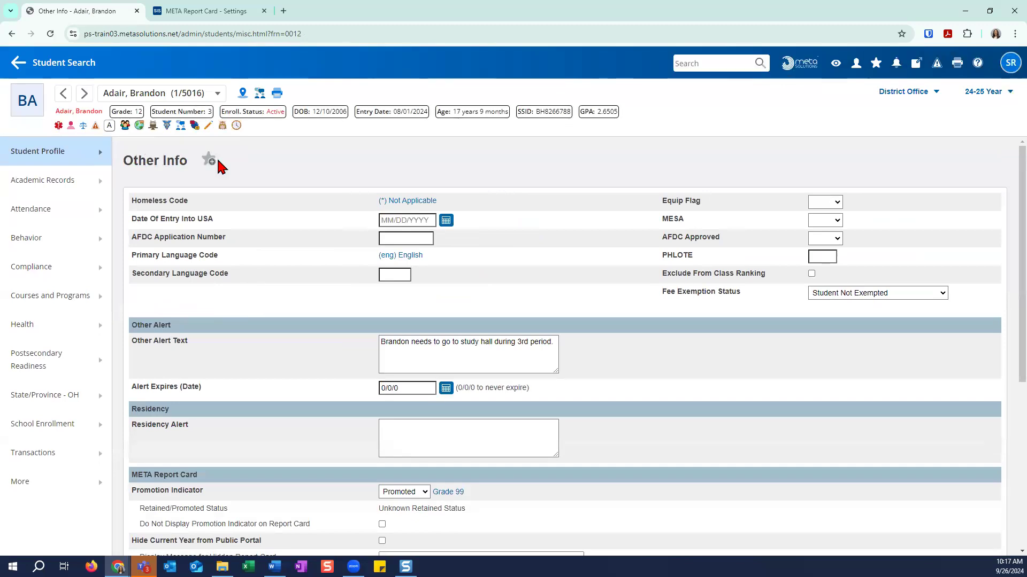
{"action": "scroll", "coordinate": [219, 176], "scroll_direction": "down", "scroll_amount": 2}
{"action": "scroll", "coordinate": [219, 179], "scroll_direction": "down", "scroll_amount": 1}
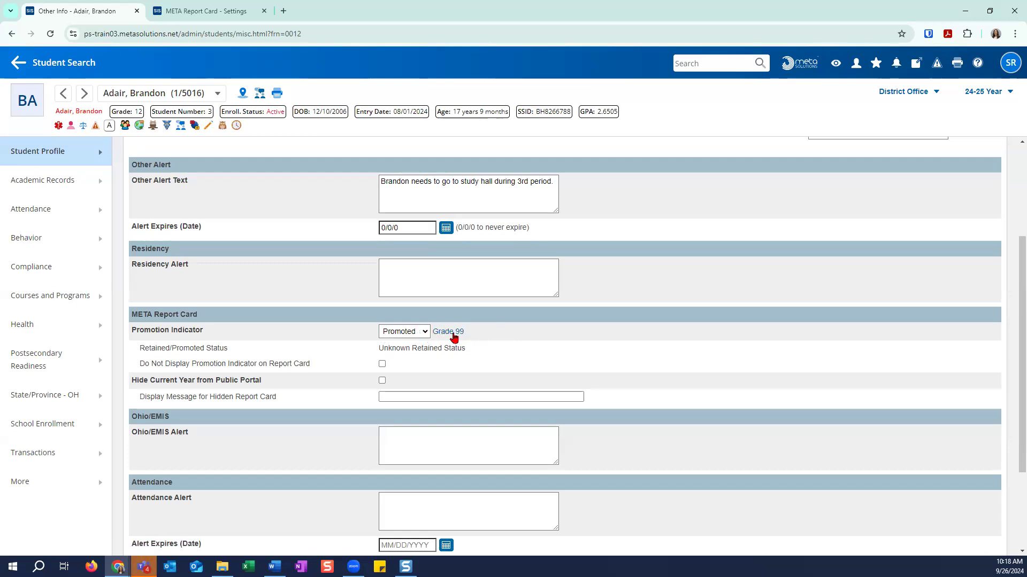
{"action": "left_click", "coordinate": [424, 334]}
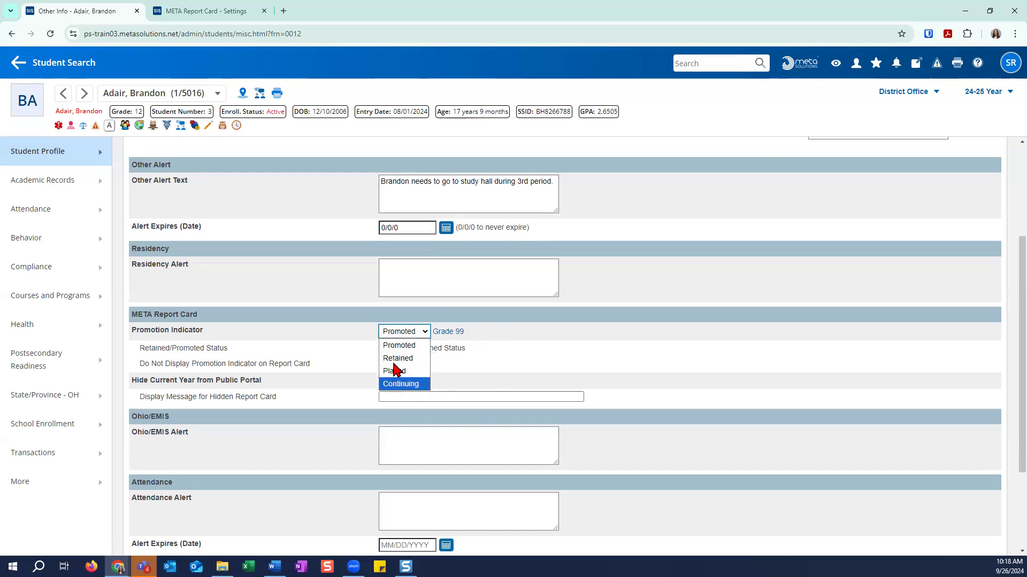
{"action": "left_click", "coordinate": [464, 369]}
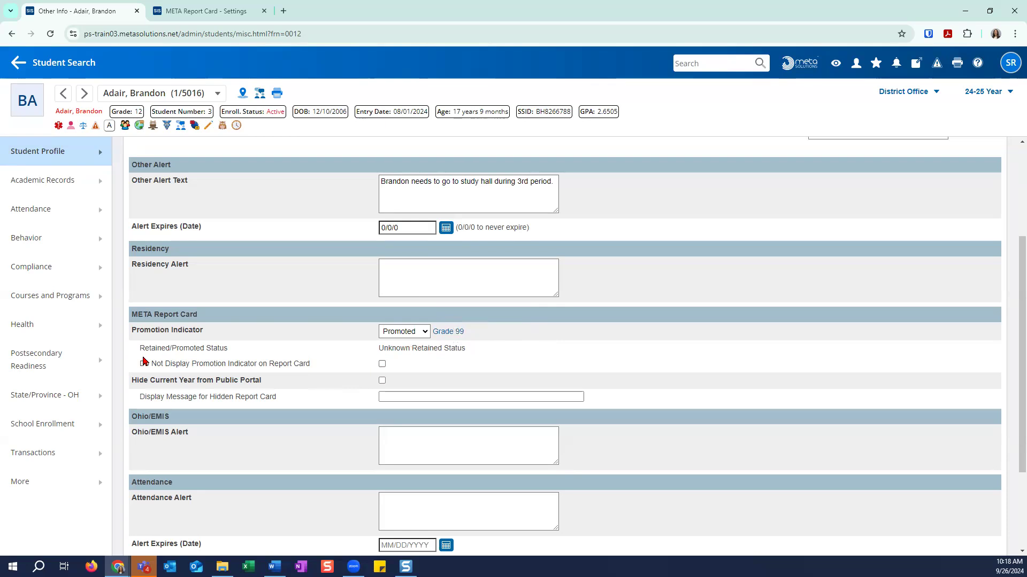
Step: Enable Do Not Display Promotion Indicator on Report Card for the student, without submitting the page
{"action": "left_click_drag", "start_coordinate": [139, 364], "coordinate": [317, 370]}
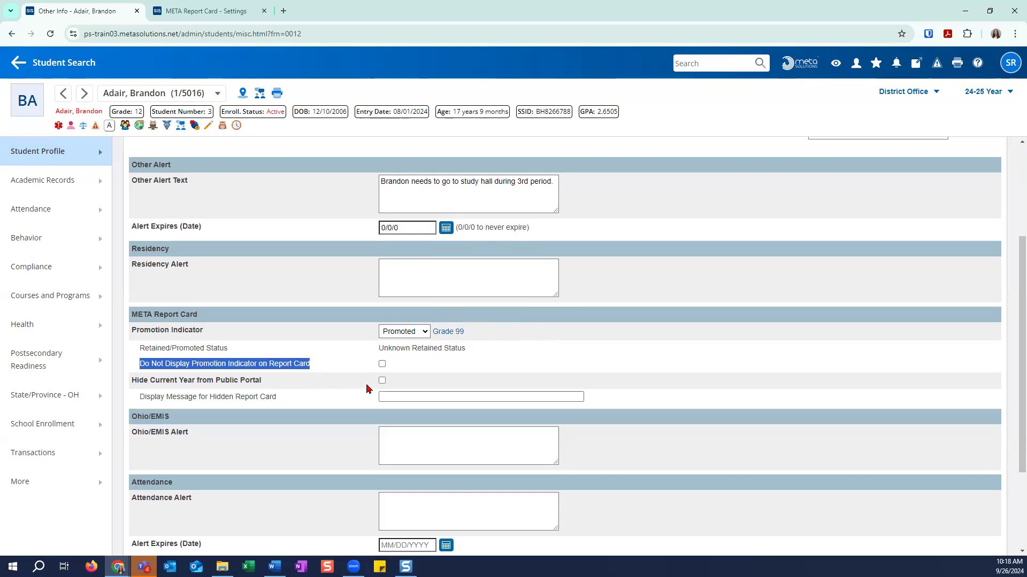
{"action": "left_click", "coordinate": [383, 364]}
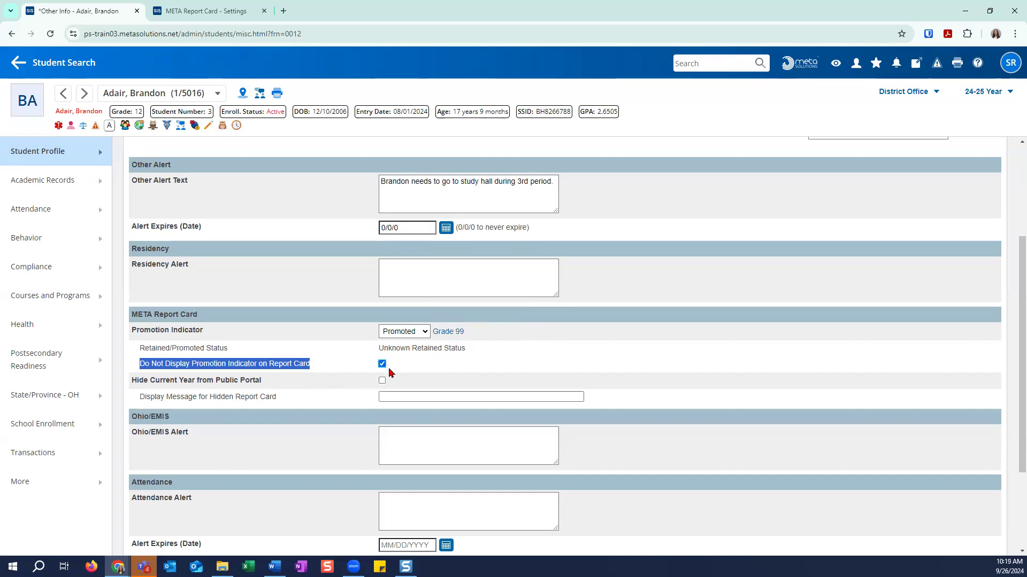
{"action": "scroll", "coordinate": [809, 447], "scroll_direction": "down", "scroll_amount": 3}
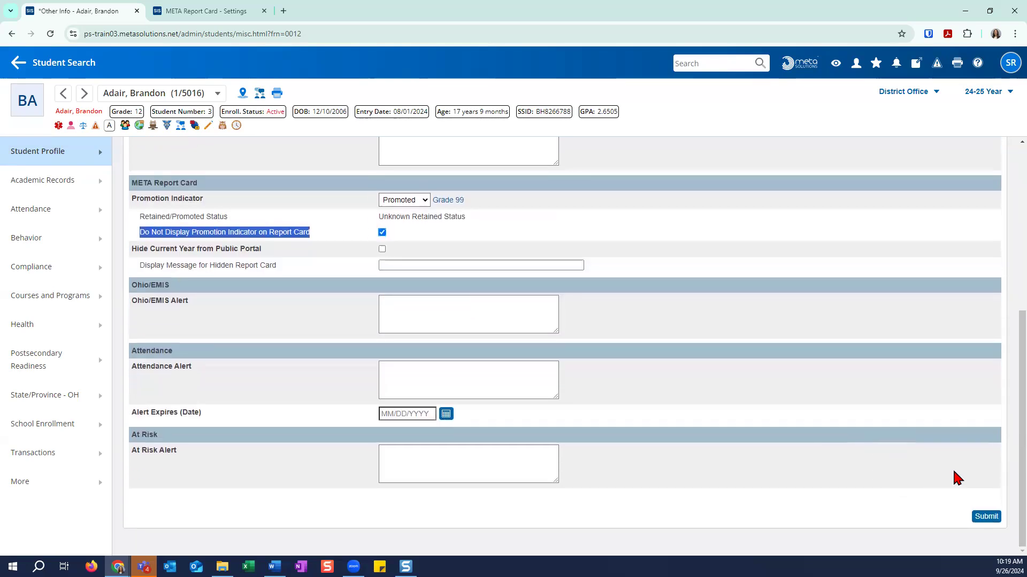
{"action": "scroll", "coordinate": [824, 422], "scroll_direction": "up", "scroll_amount": 3}
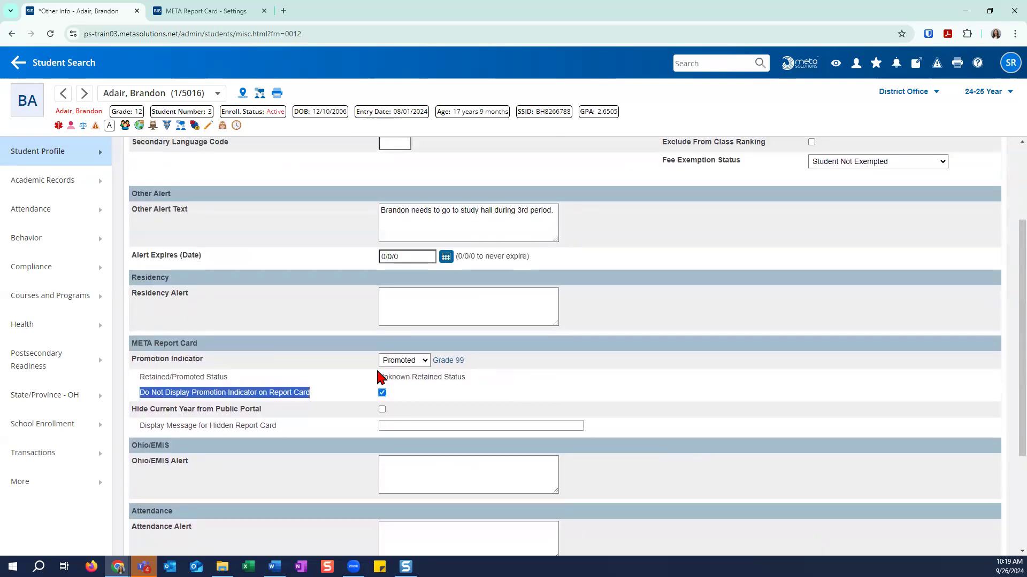
{"action": "left_click", "coordinate": [352, 399]}
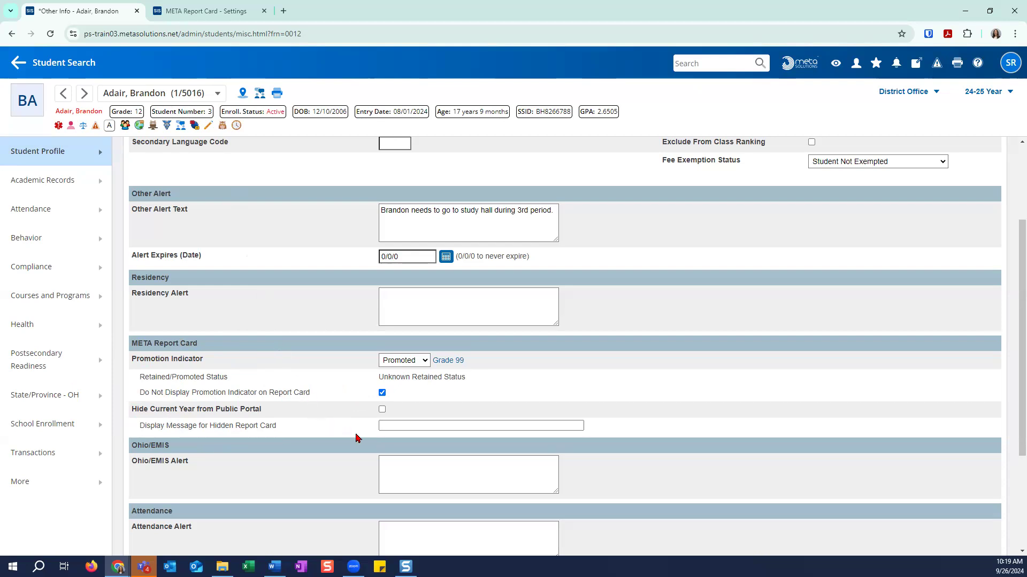
Step: Try enabling Hide Current Year from Public Portal in the student's META Report Card section and review the hidden report card message field
{"action": "left_click", "coordinate": [385, 409]}
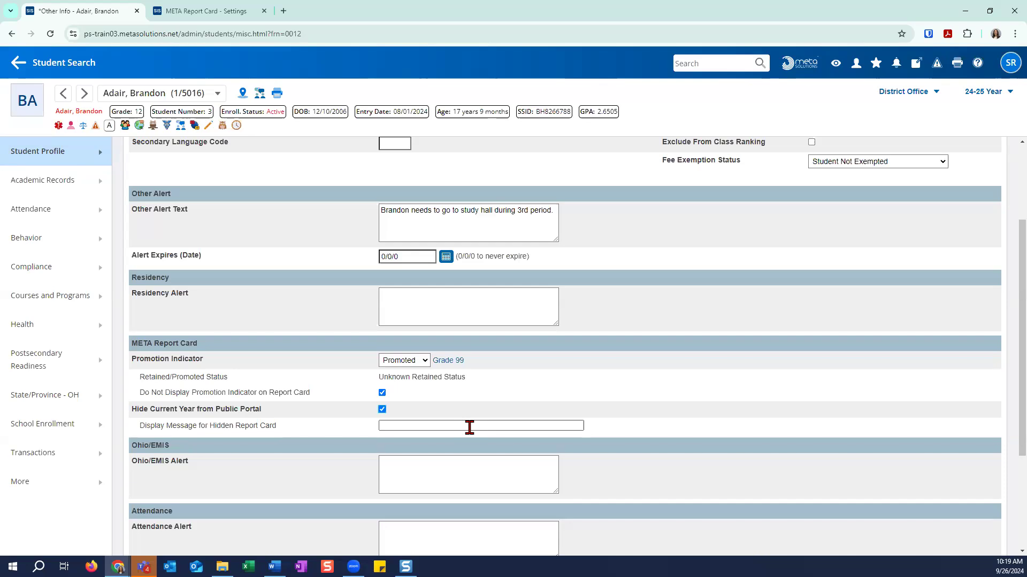
{"action": "left_click_drag", "start_coordinate": [139, 428], "coordinate": [280, 427]}
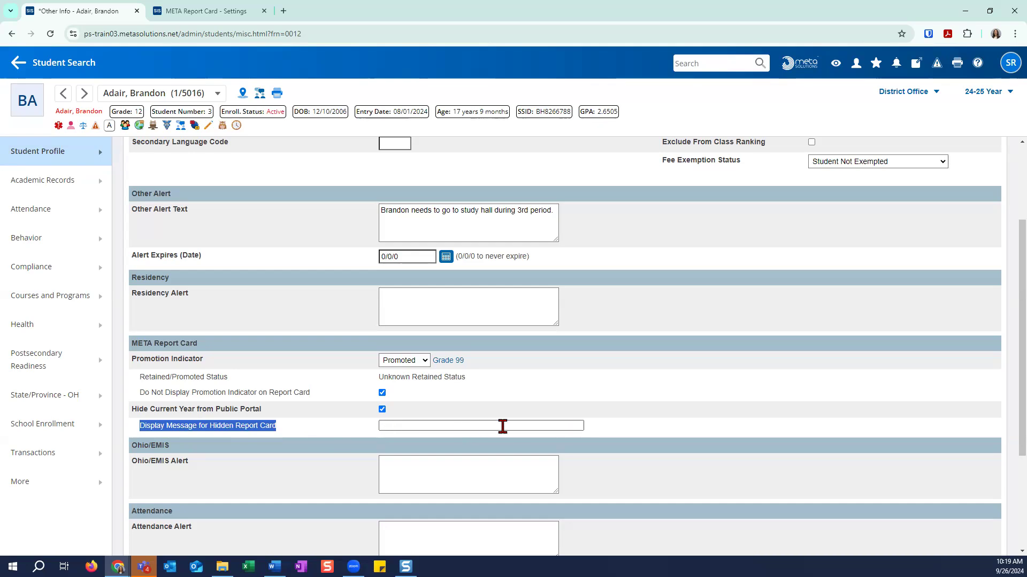
{"action": "scroll", "coordinate": [984, 542], "scroll_direction": "down", "scroll_amount": 3}
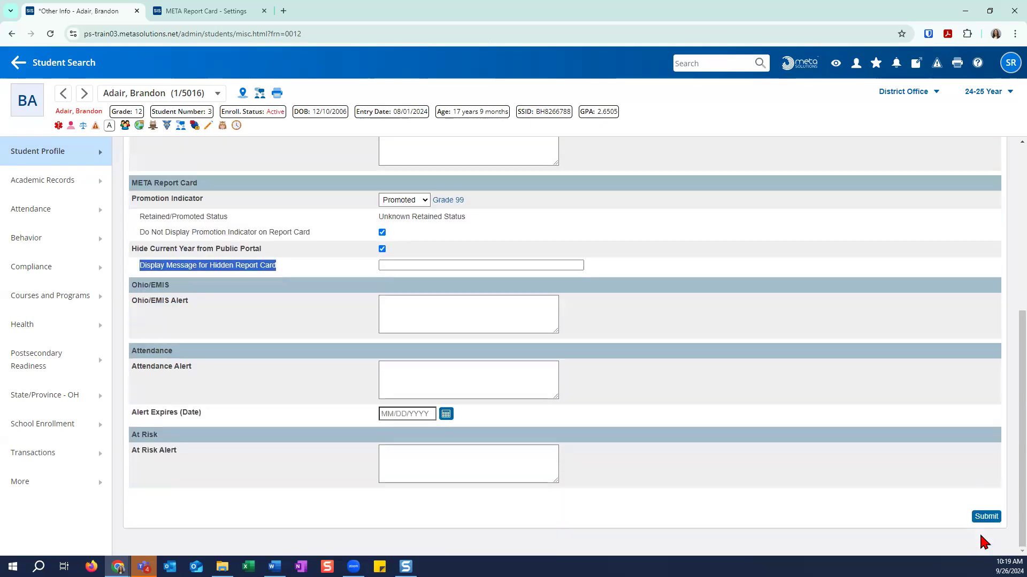
{"action": "scroll", "coordinate": [378, 410], "scroll_direction": "up", "scroll_amount": 3}
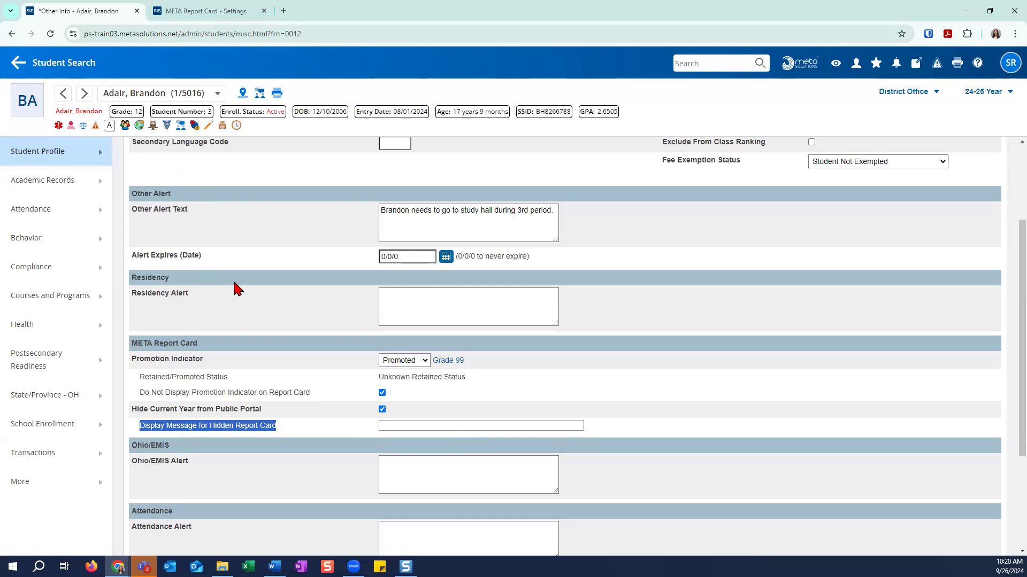
Step: Open the student's META report card from the academic records, leaving the Other Info page without saving
{"action": "left_click", "coordinate": [105, 182]}
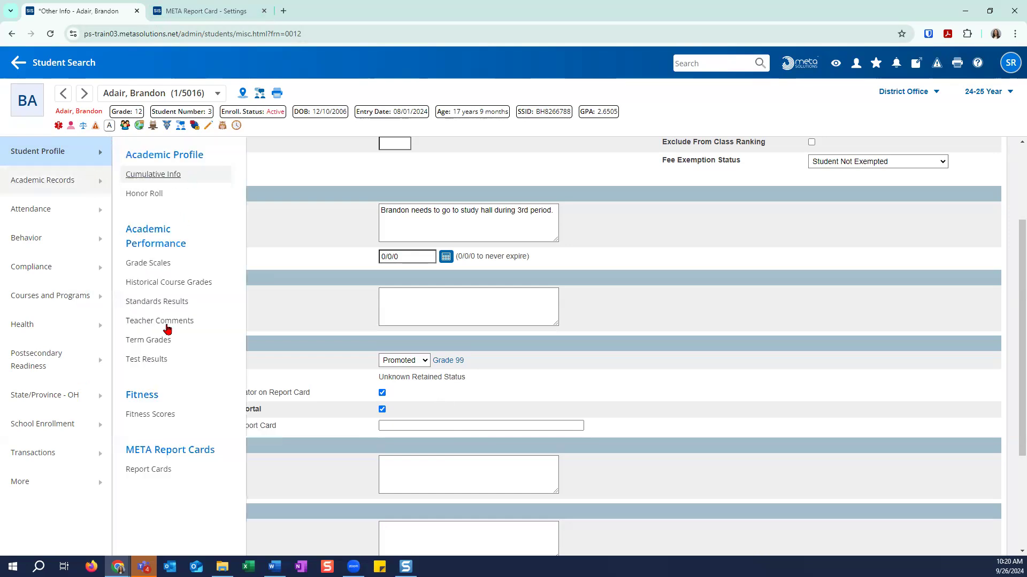
{"action": "left_click", "coordinate": [182, 469]}
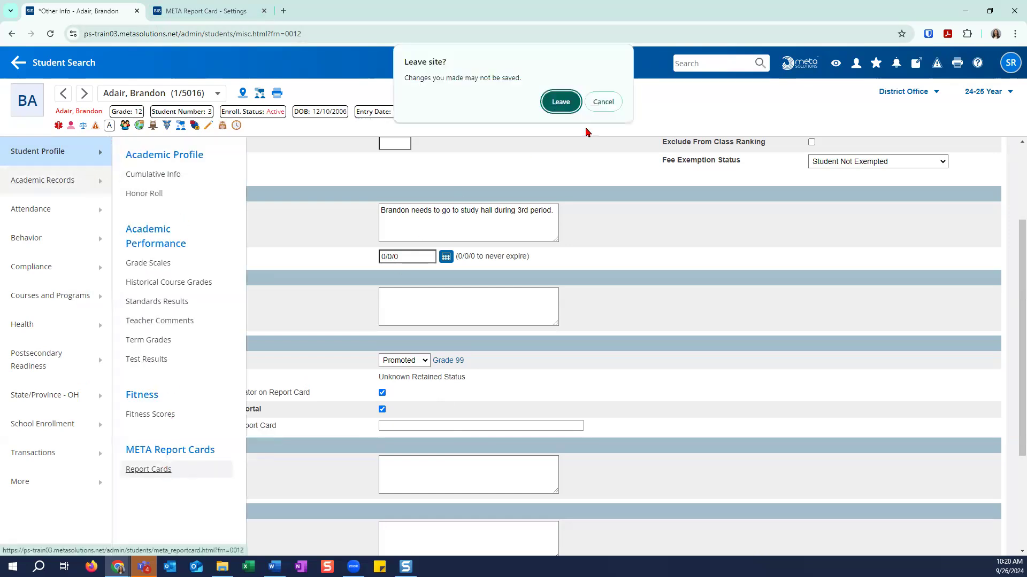
{"action": "left_click", "coordinate": [561, 102]}
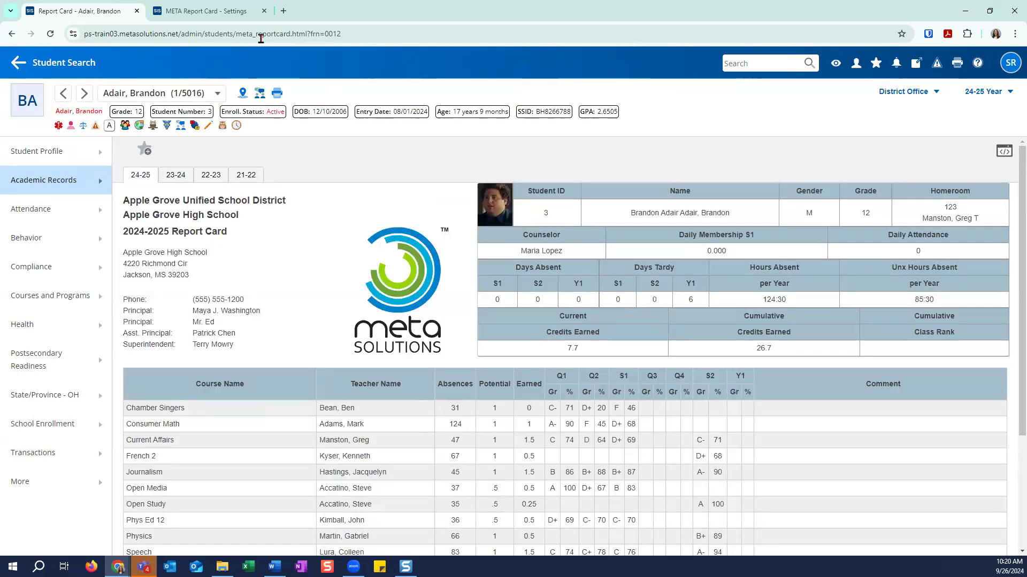
Step: Review the District Office's Promotion field settings in the META Report Card settings, and close them without changes
{"action": "left_click", "coordinate": [229, 13]}
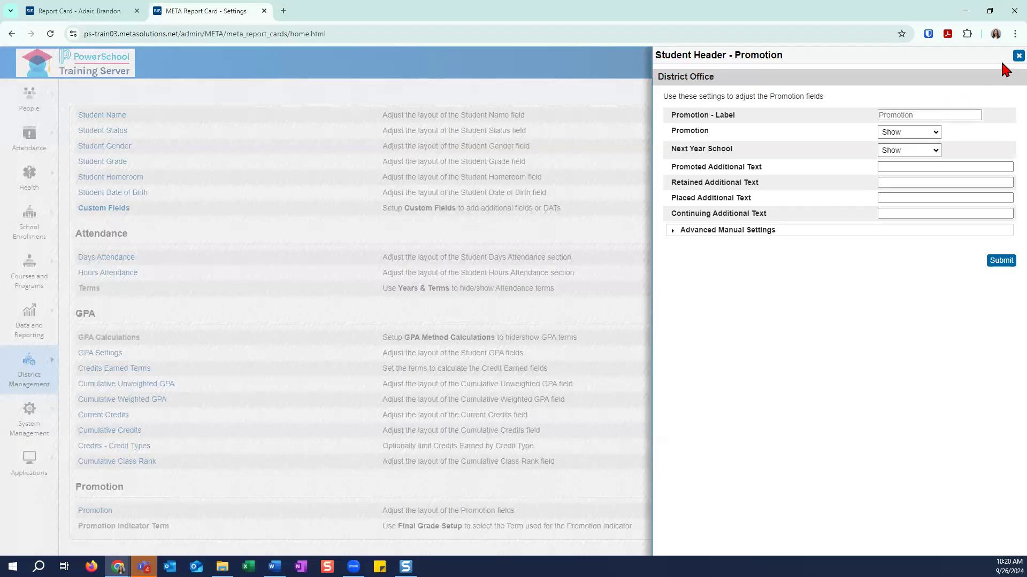
{"action": "left_click", "coordinate": [592, 335]}
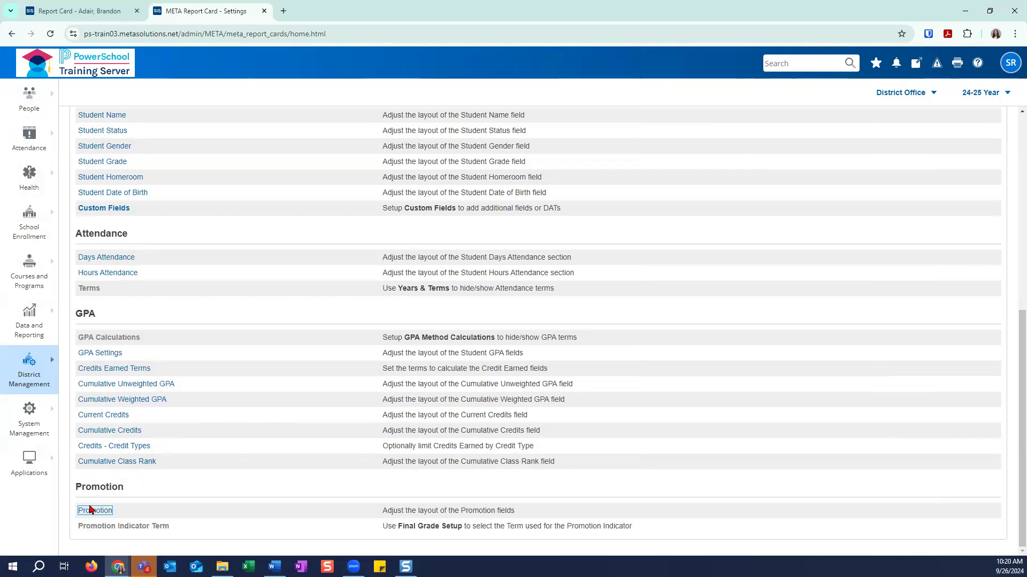
{"action": "left_click", "coordinate": [96, 511]}
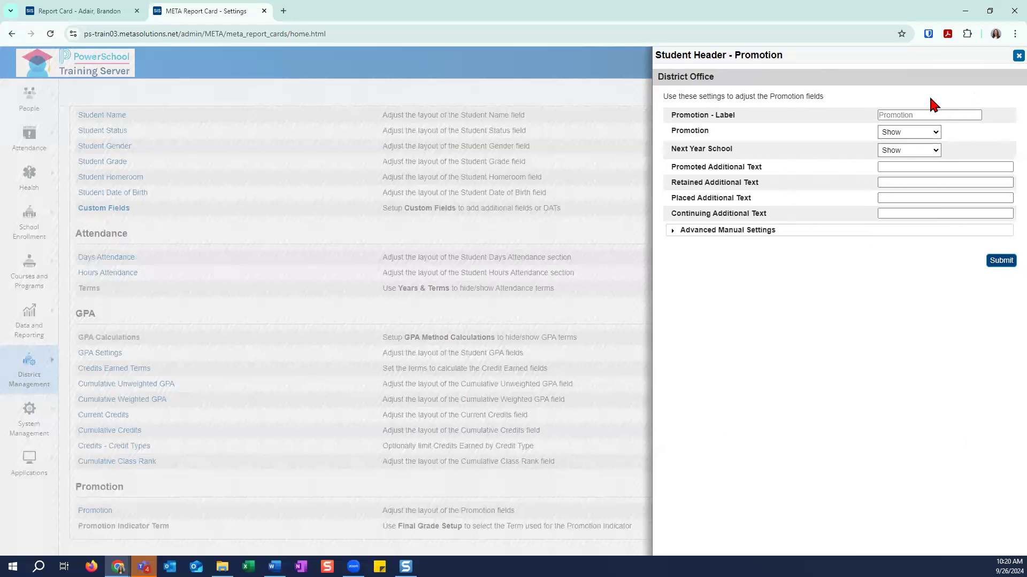
{"action": "left_click", "coordinate": [1018, 56]}
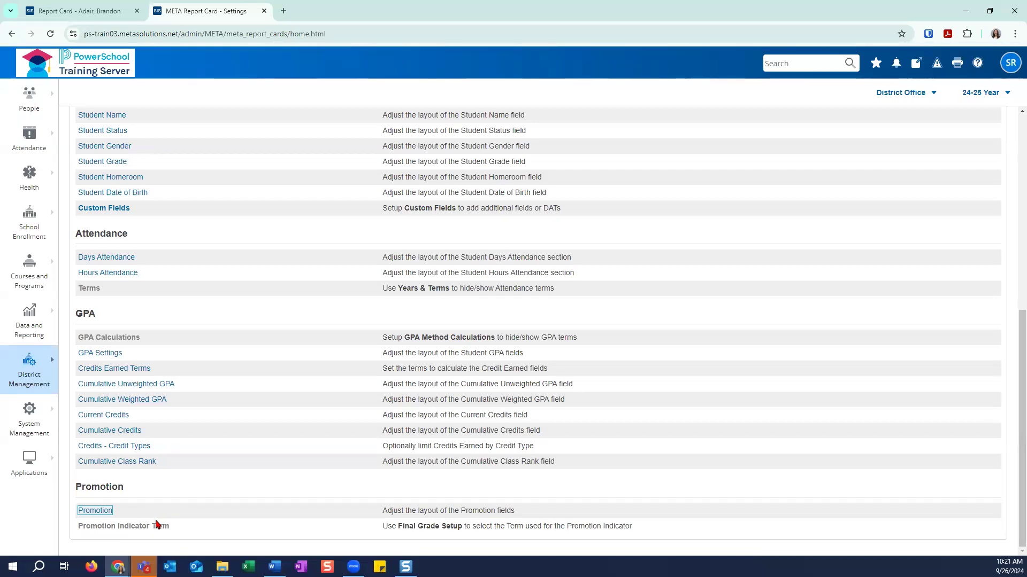
Step: Switch the school to Apple Grove High School and return to the META Report Card settings
{"action": "left_click", "coordinate": [901, 94]}
{"action": "left_click", "coordinate": [851, 119]}
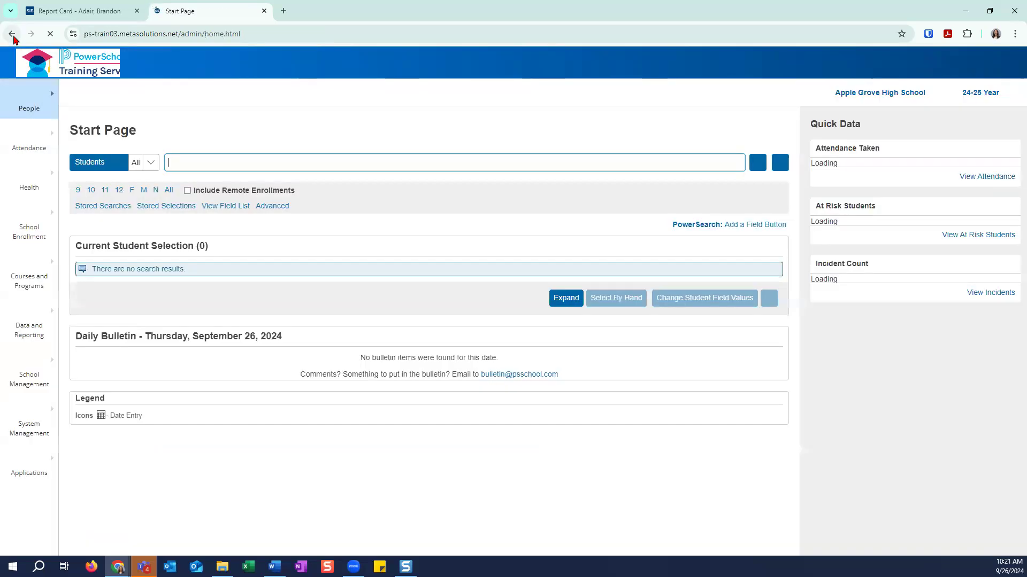
{"action": "right_click", "coordinate": [13, 36]}
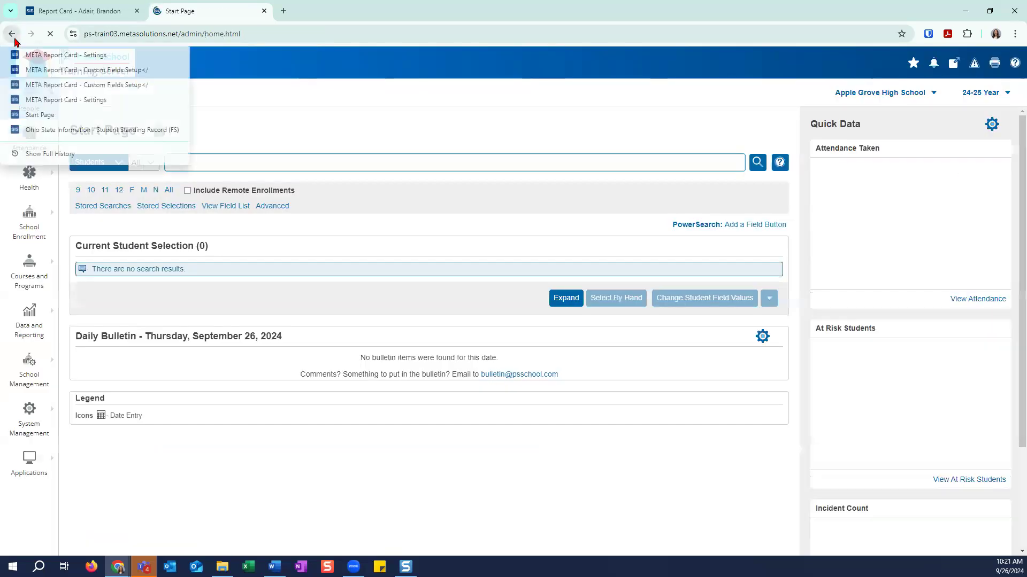
{"action": "left_click", "coordinate": [29, 55]}
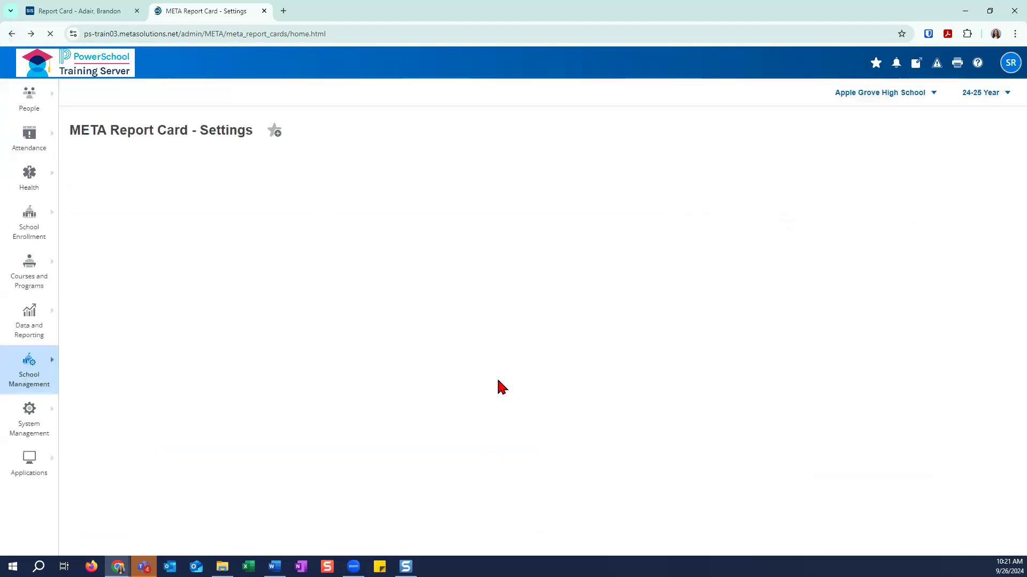
Step: Through the Promotion Indicator Term setup, enable META Report Card Promotion Indicator for the 2024-2025 Q4 reporting term
{"action": "scroll", "coordinate": [190, 365], "scroll_direction": "down", "scroll_amount": 5}
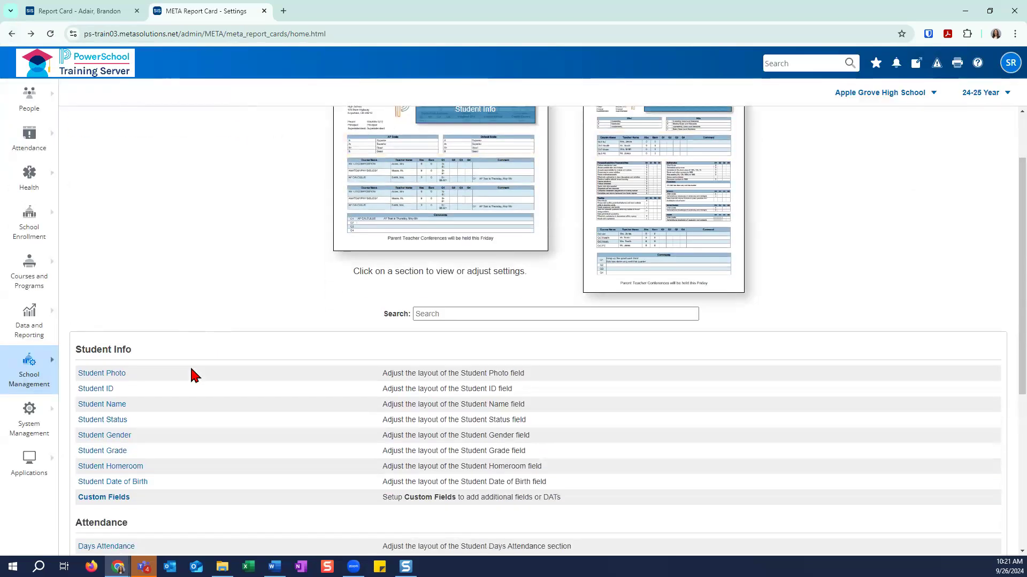
{"action": "scroll", "coordinate": [184, 398], "scroll_direction": "down", "scroll_amount": 2}
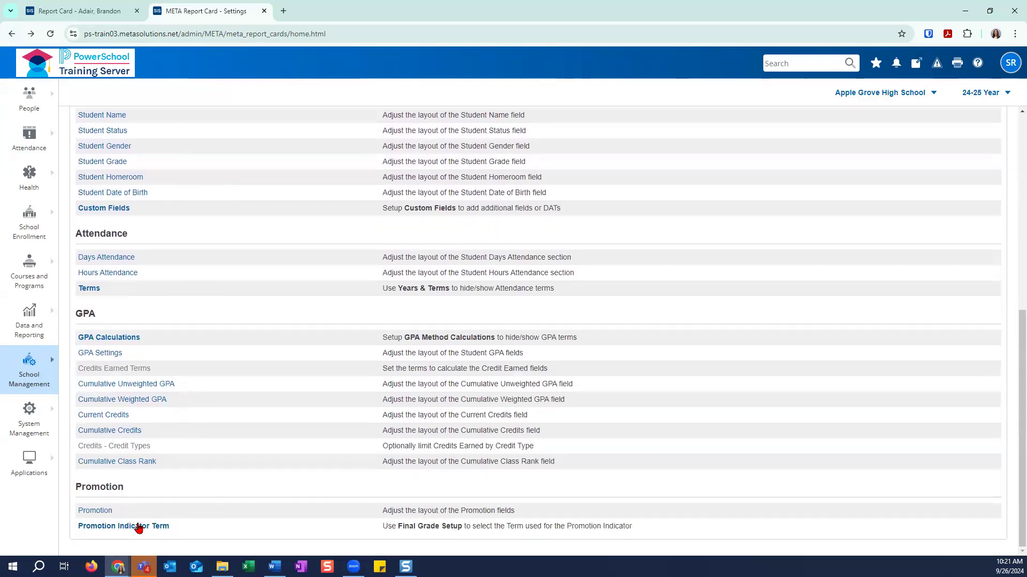
{"action": "left_click", "coordinate": [139, 527]}
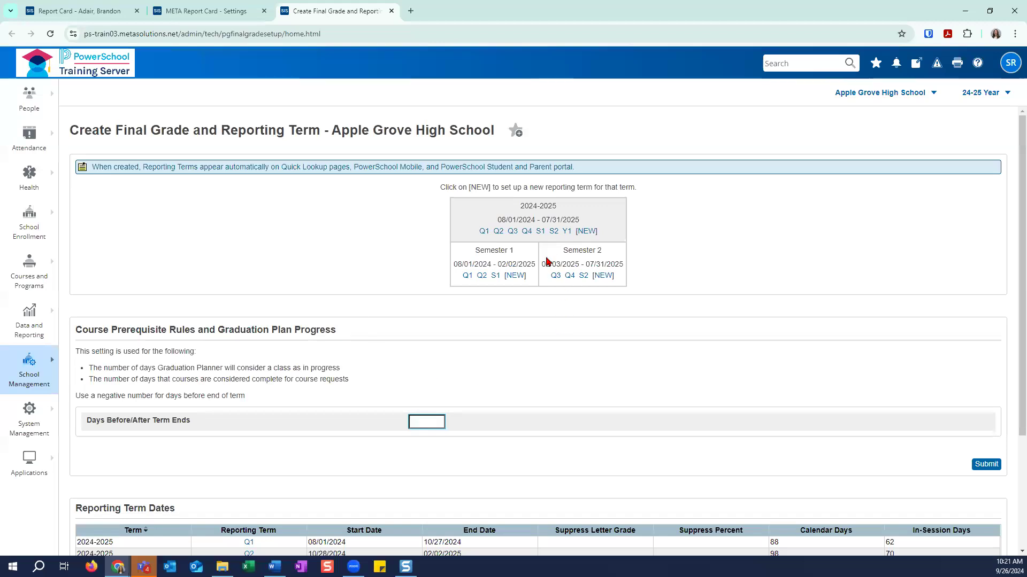
{"action": "left_click", "coordinate": [527, 233]}
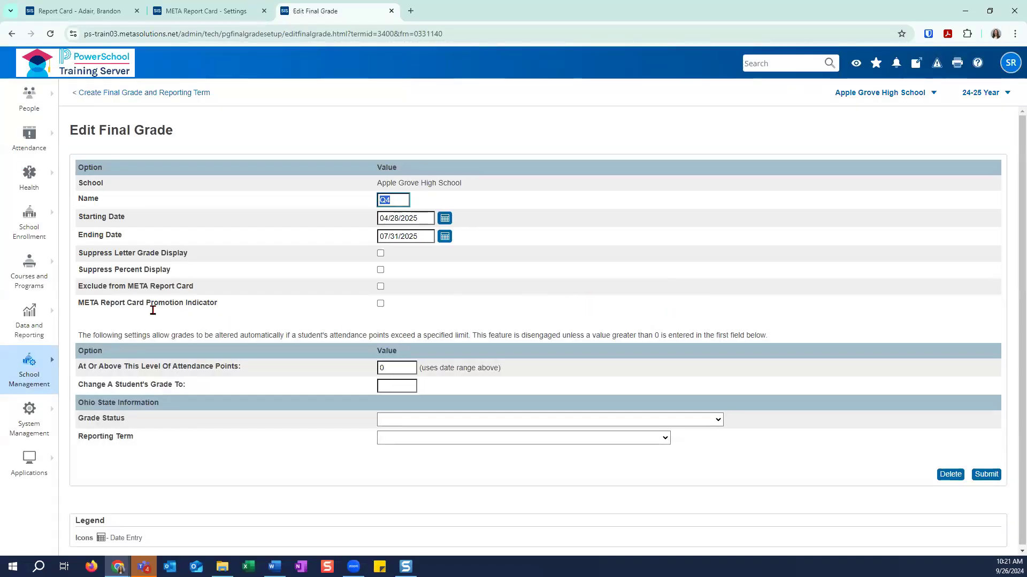
{"action": "left_click_drag", "start_coordinate": [76, 301], "coordinate": [157, 304]}
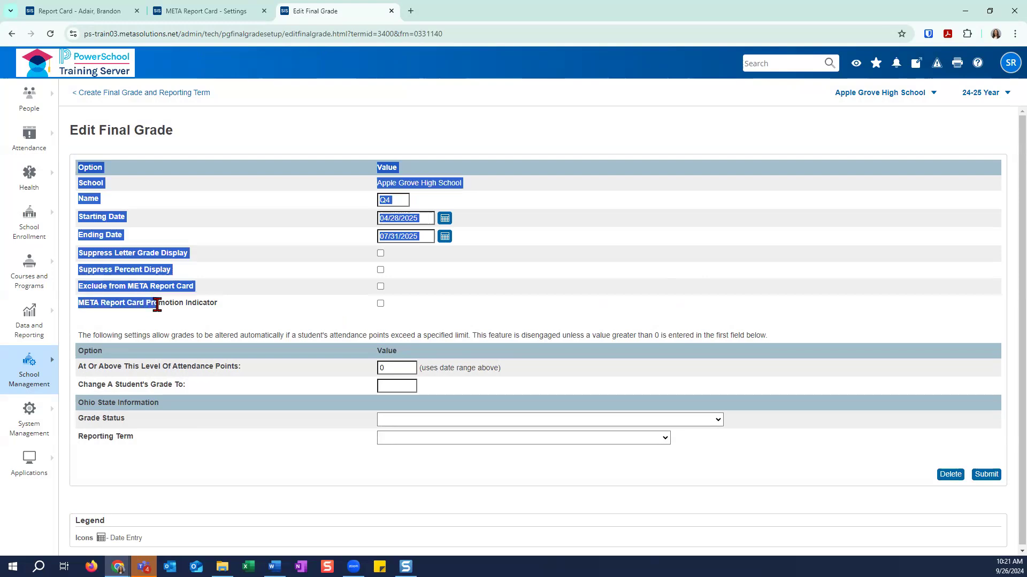
{"action": "left_click", "coordinate": [155, 304]}
{"action": "left_click_drag", "start_coordinate": [84, 303], "coordinate": [224, 312]}
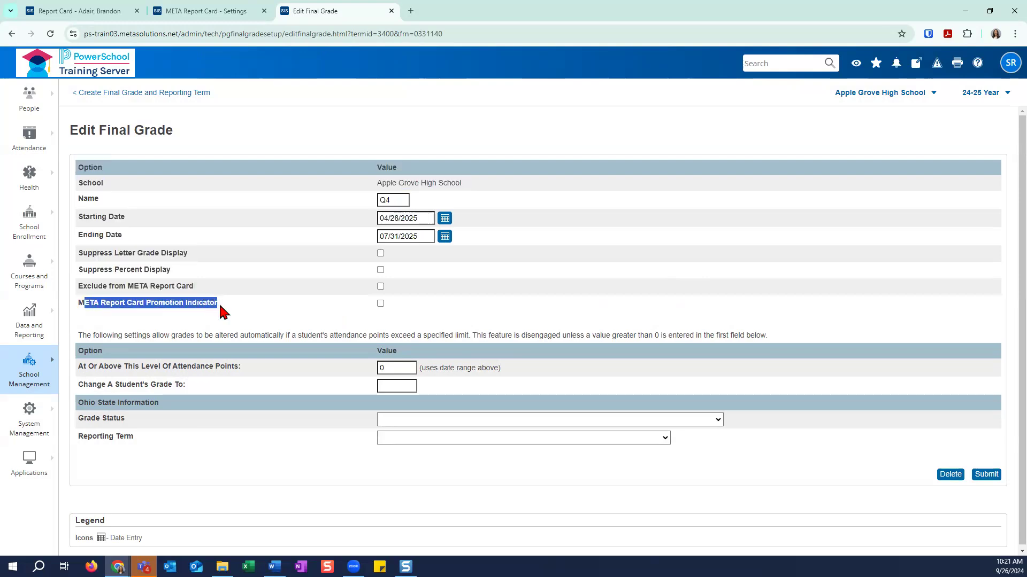
{"action": "left_click", "coordinate": [260, 314]}
{"action": "left_click", "coordinate": [381, 304]}
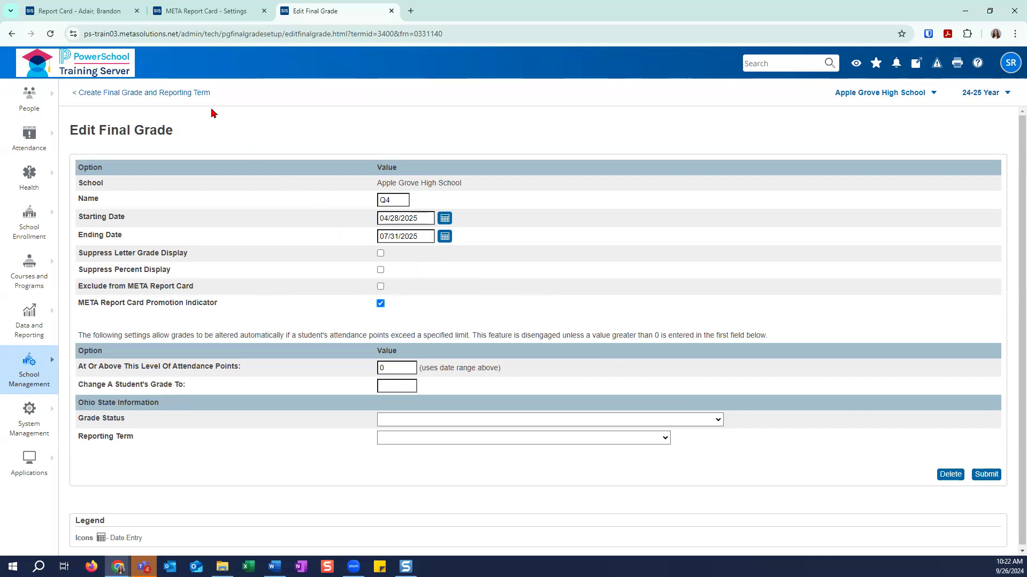
{"action": "left_click", "coordinate": [222, 16]}
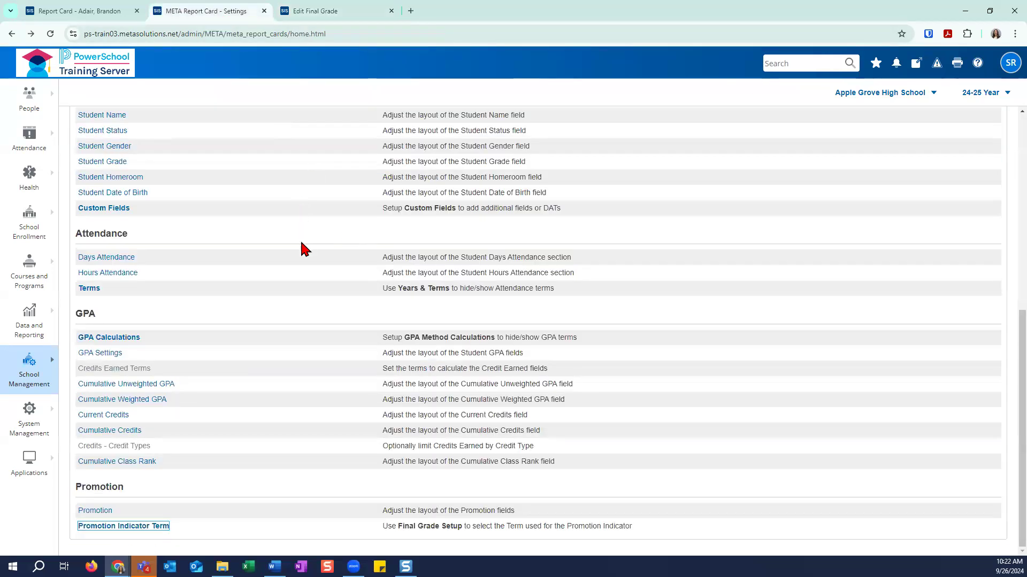
{"action": "scroll", "coordinate": [305, 258], "scroll_direction": "up", "scroll_amount": 2}
{"action": "scroll", "coordinate": [305, 259], "scroll_direction": "down", "scroll_amount": 1}
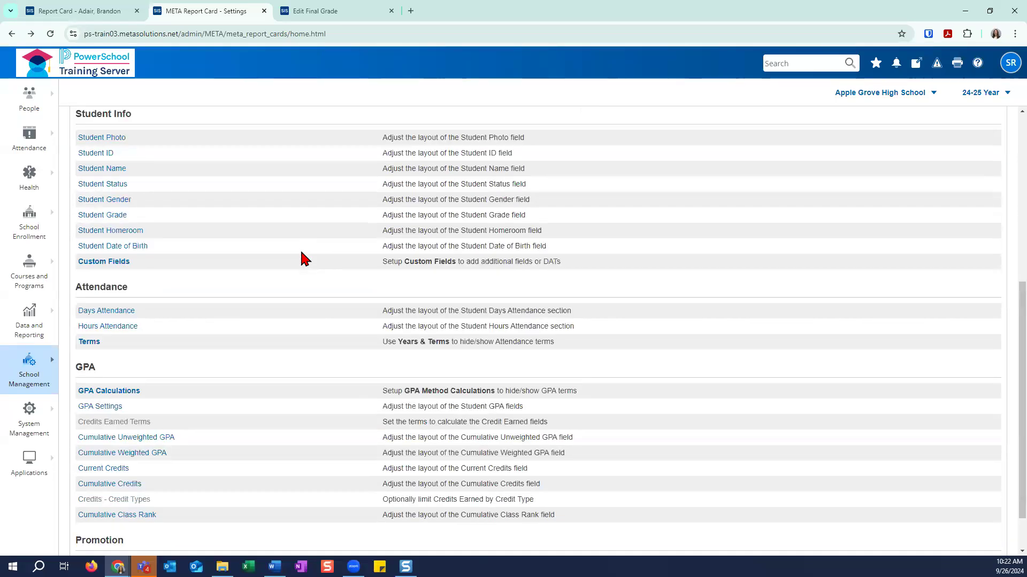
{"action": "left_click", "coordinate": [334, 17]}
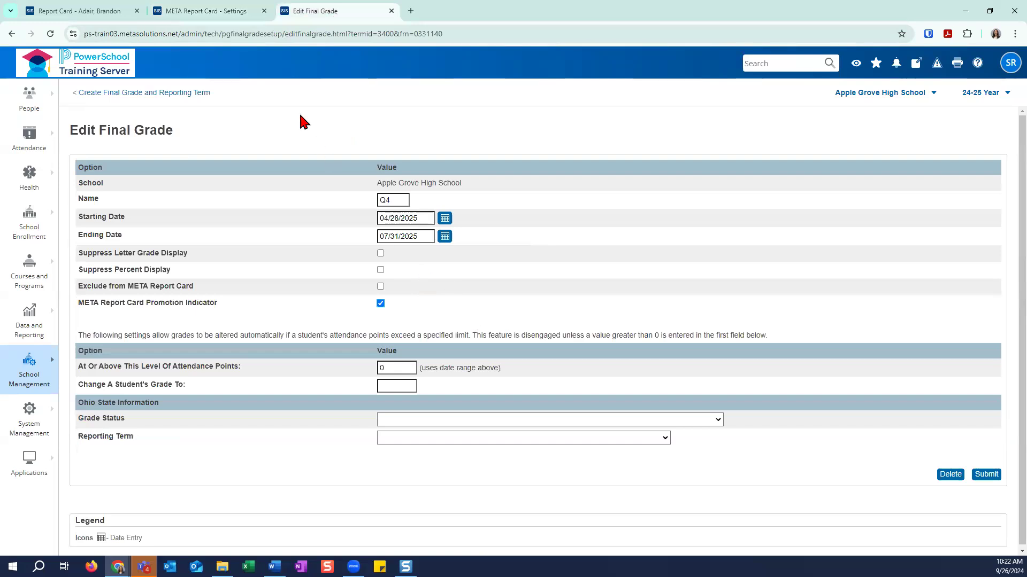
Step: Try setting Promotion to Do not display in Apple Grove High School's META Report Card promotion settings, and close them without submitting
{"action": "left_click", "coordinate": [238, 13]}
{"action": "scroll", "coordinate": [224, 425], "scroll_direction": "down", "scroll_amount": 1}
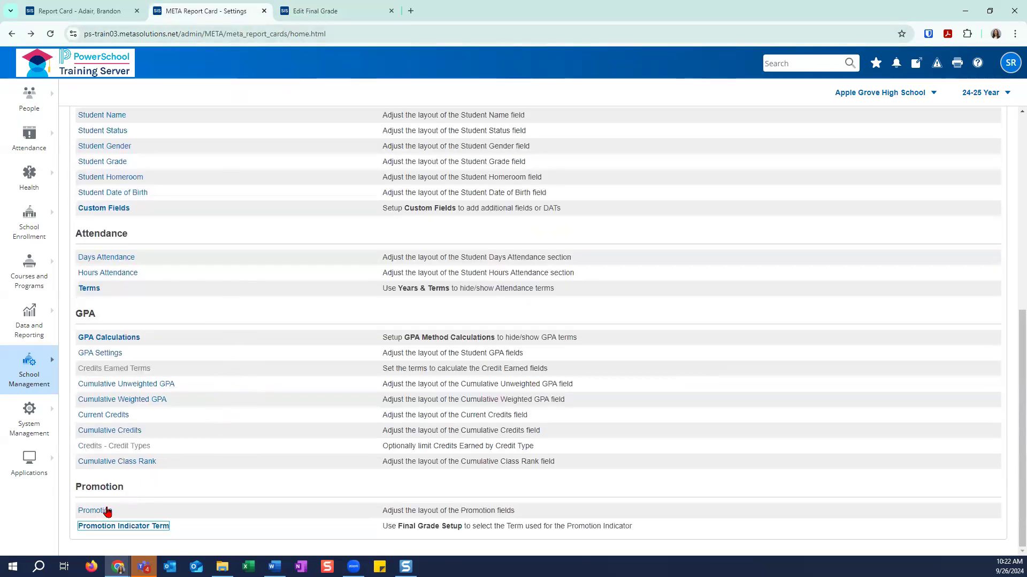
{"action": "left_click", "coordinate": [95, 511]}
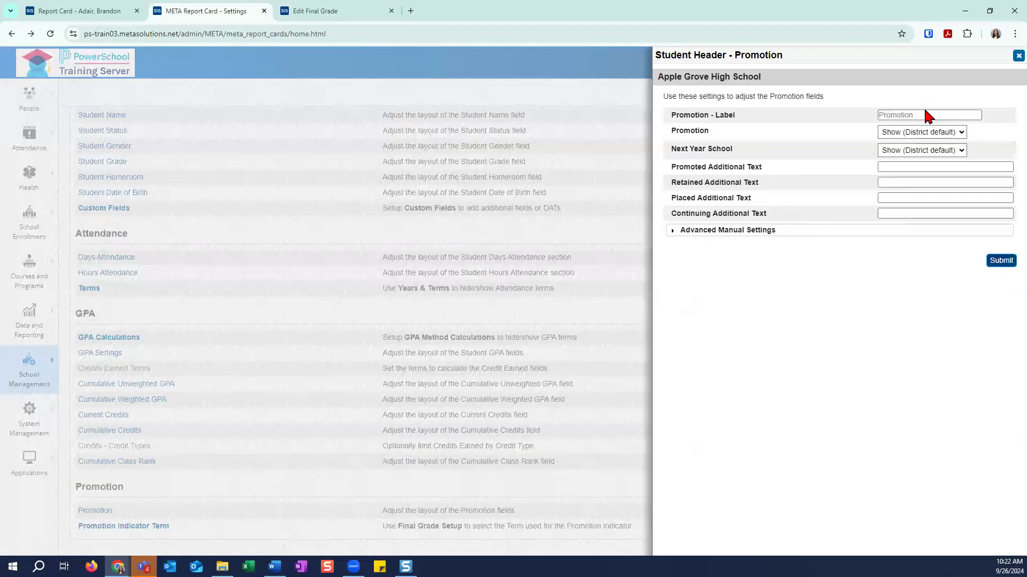
{"action": "left_click", "coordinate": [930, 139]}
{"action": "left_click", "coordinate": [935, 161]}
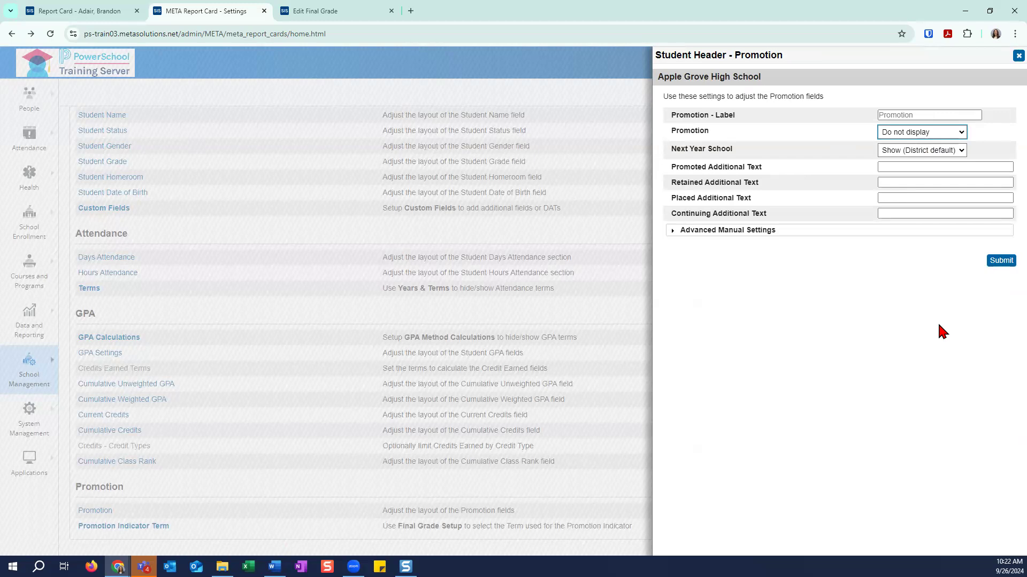
{"action": "left_click", "coordinate": [962, 134]}
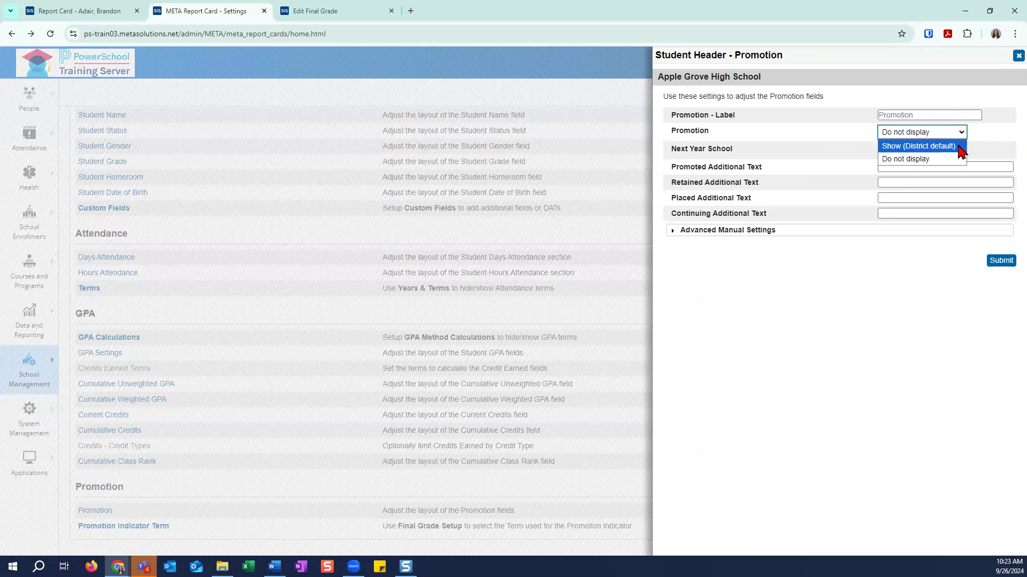
{"action": "left_click", "coordinate": [988, 136]}
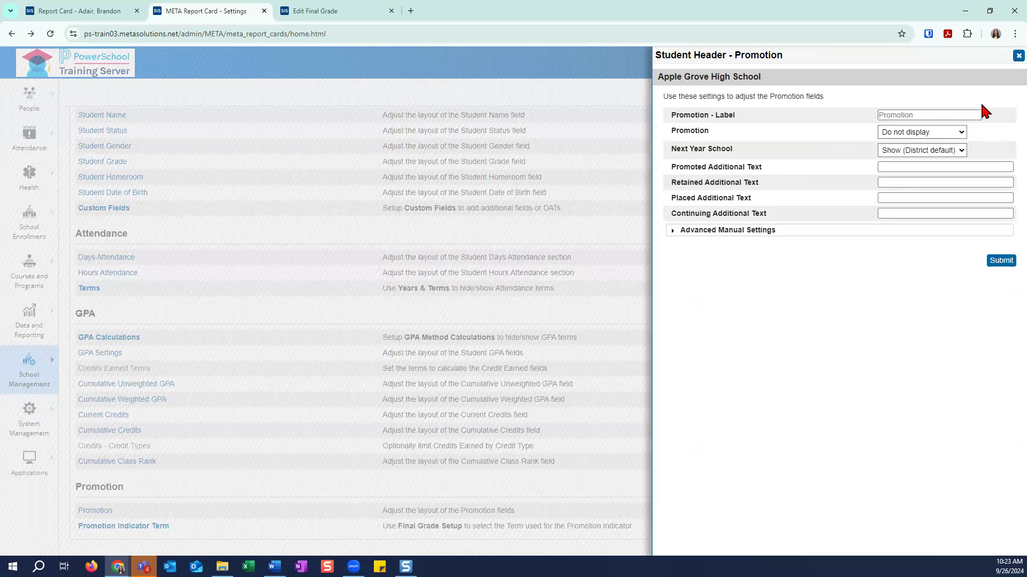
{"action": "left_click", "coordinate": [1016, 57]}
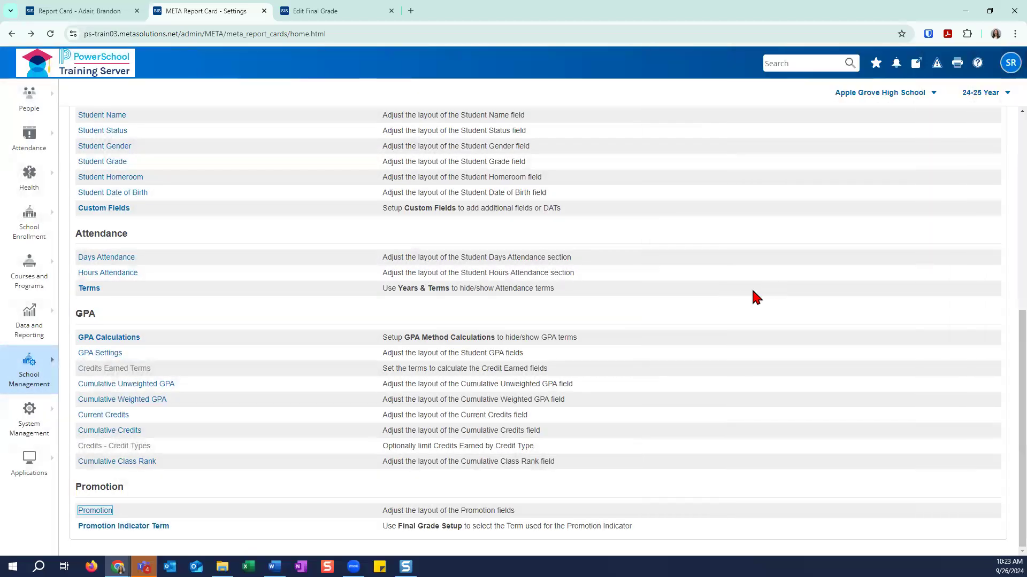
Step: Open the META Report Card's GPA Calculation Setup for Apple Grove High School
{"action": "scroll", "coordinate": [680, 319], "scroll_direction": "up", "scroll_amount": 1}
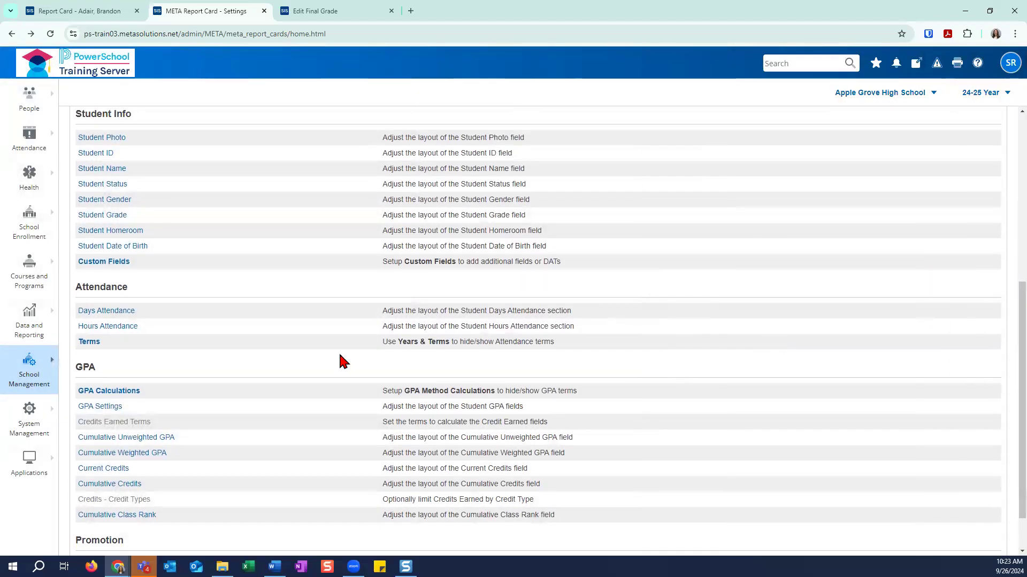
{"action": "left_click", "coordinate": [98, 394]}
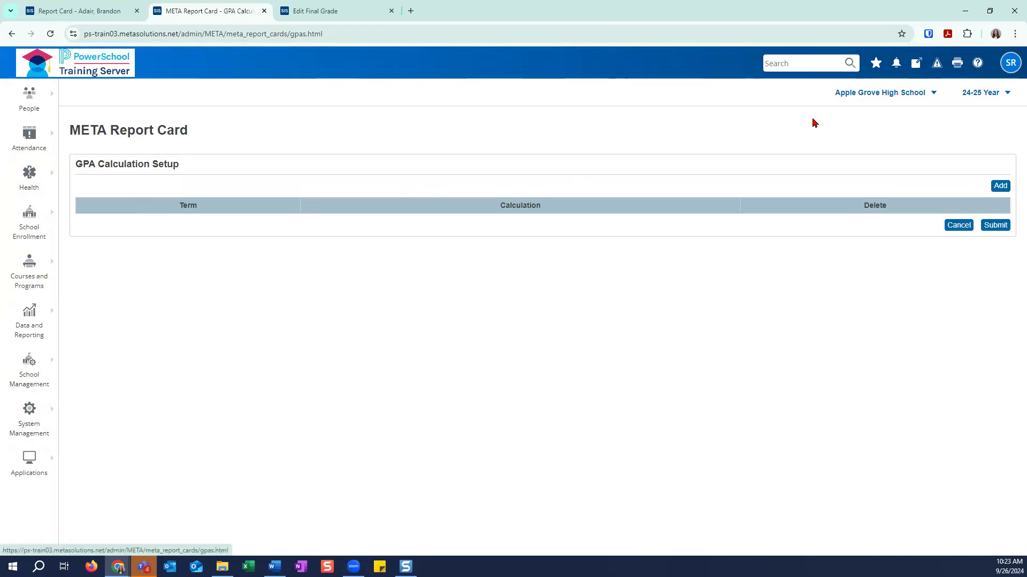
Step: Switch the school to District Office, and return to Apple Grove High School
{"action": "left_click", "coordinate": [871, 101]}
{"action": "left_click", "coordinate": [840, 301]}
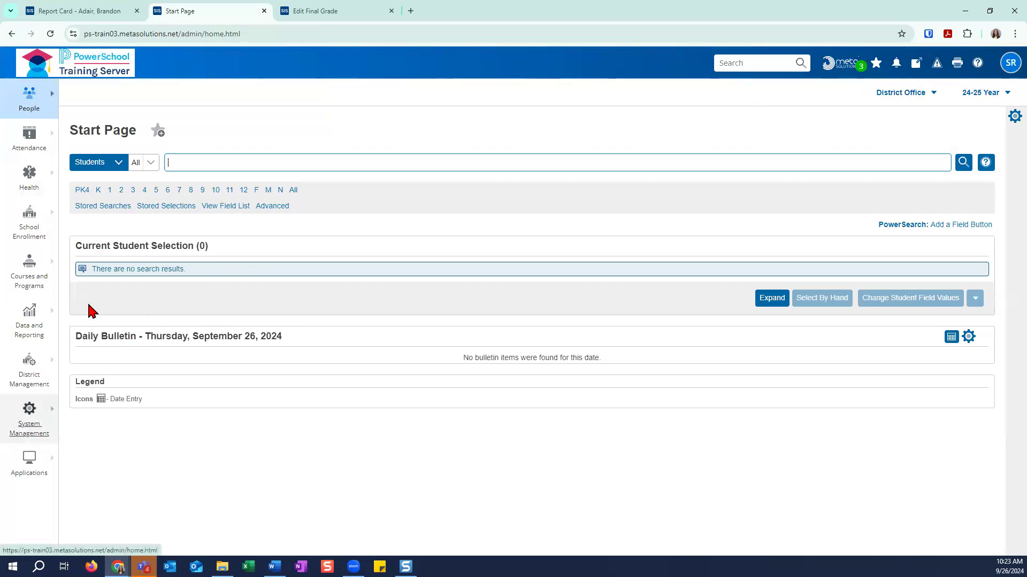
{"action": "left_click", "coordinate": [929, 97]}
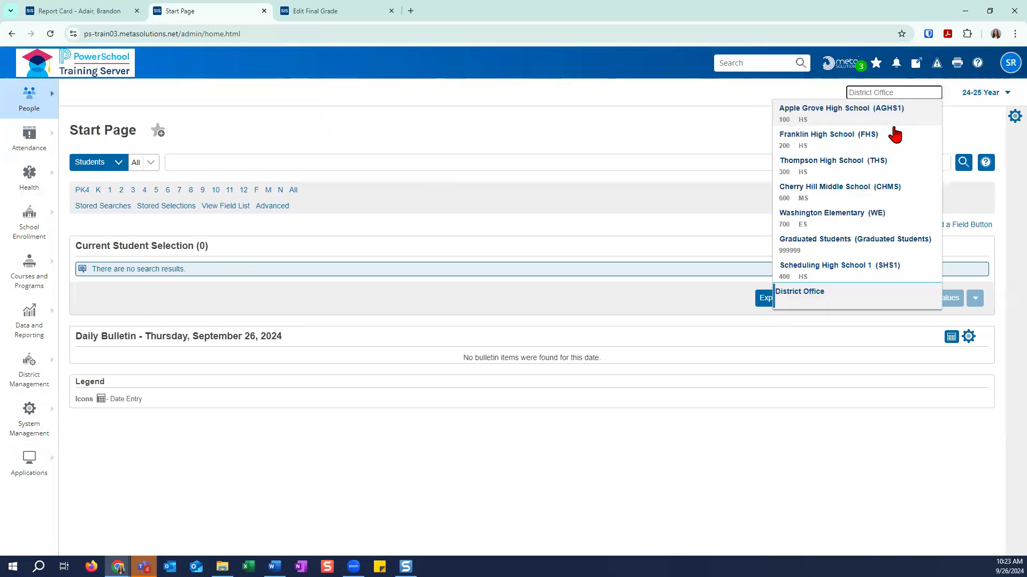
{"action": "left_click", "coordinate": [849, 116]}
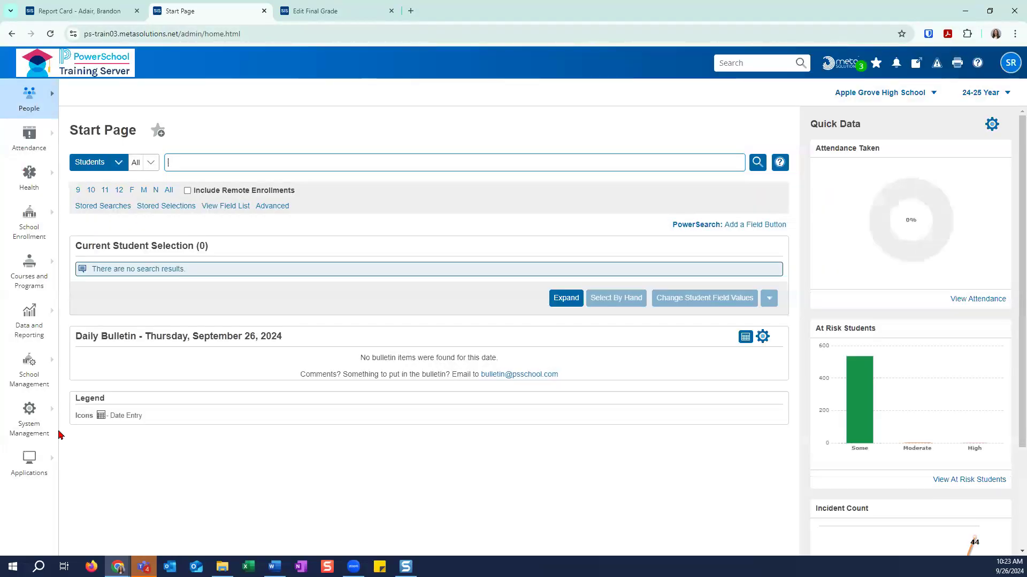
Step: Open the GPA Calculation Setup from Apple Grove High School's META Report Card settings
{"action": "left_click", "coordinate": [37, 363]}
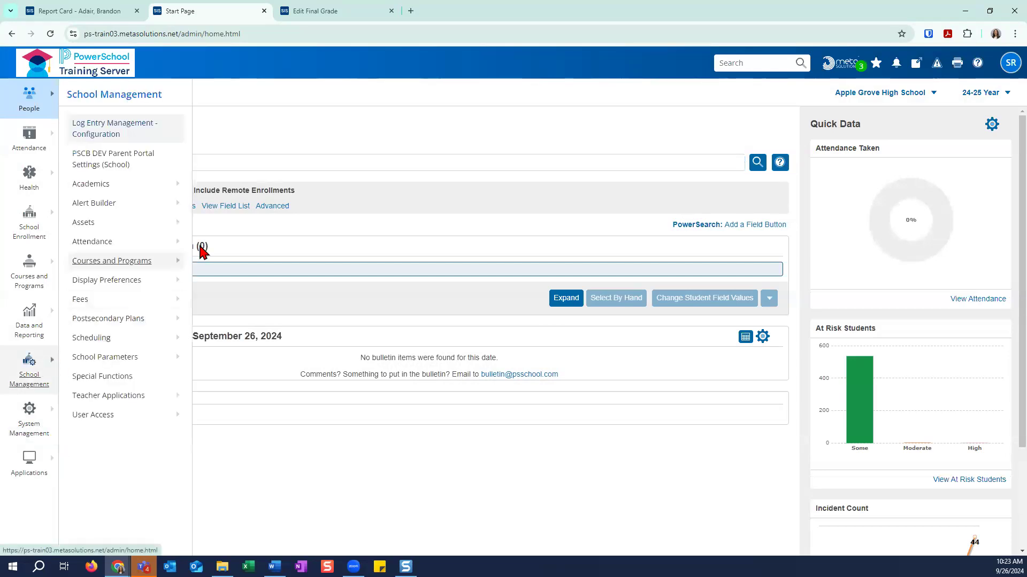
{"action": "left_click", "coordinate": [143, 186]}
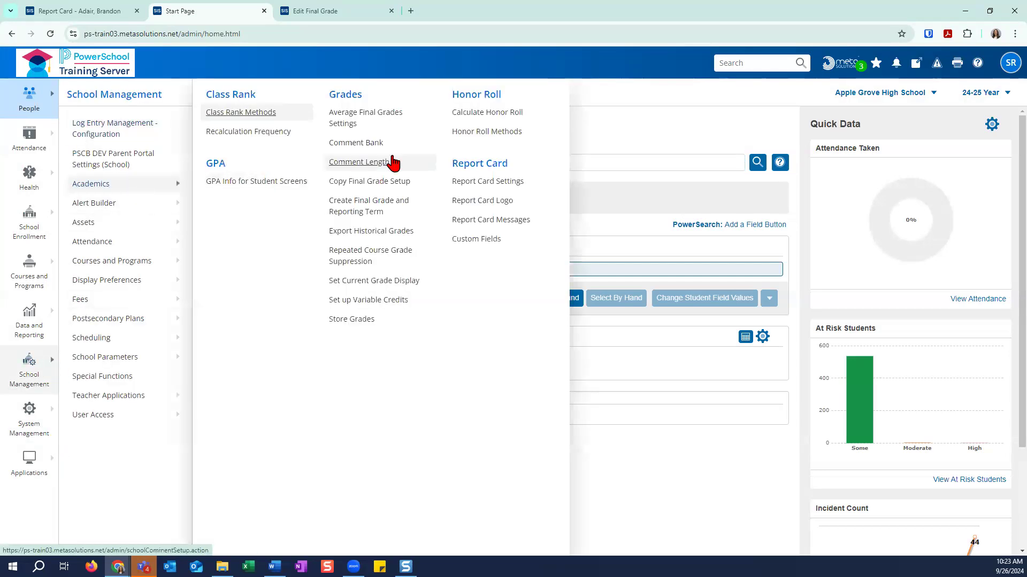
{"action": "left_click", "coordinate": [484, 181]}
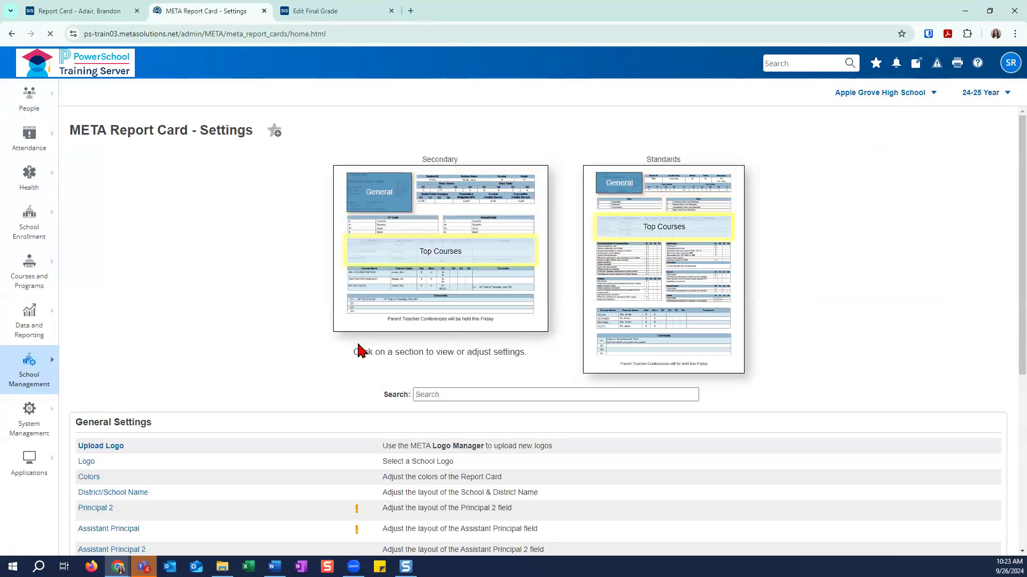
{"action": "left_click", "coordinate": [499, 211]}
{"action": "scroll", "coordinate": [140, 482], "scroll_direction": "down", "scroll_amount": 4}
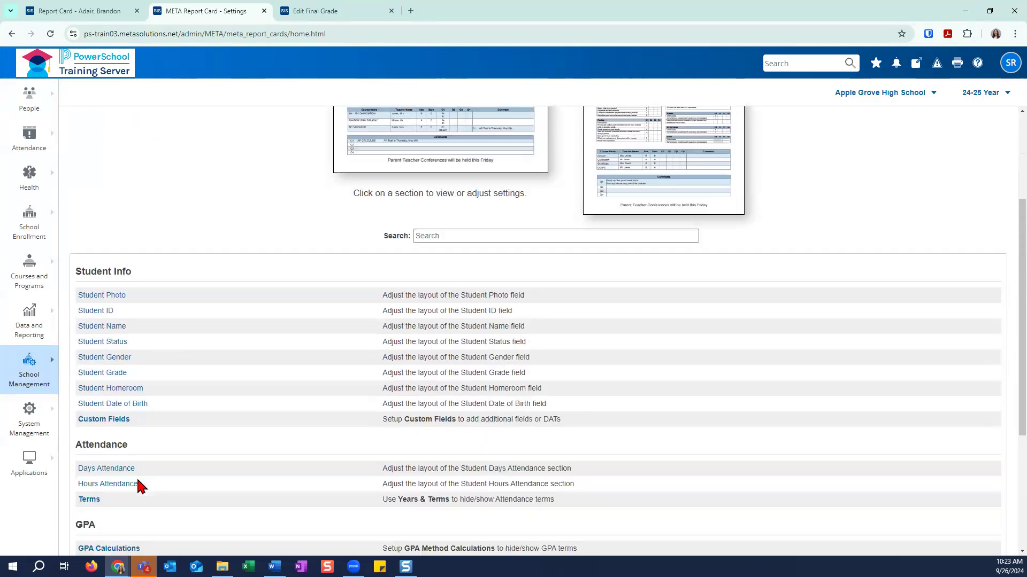
{"action": "left_click", "coordinate": [107, 494]}
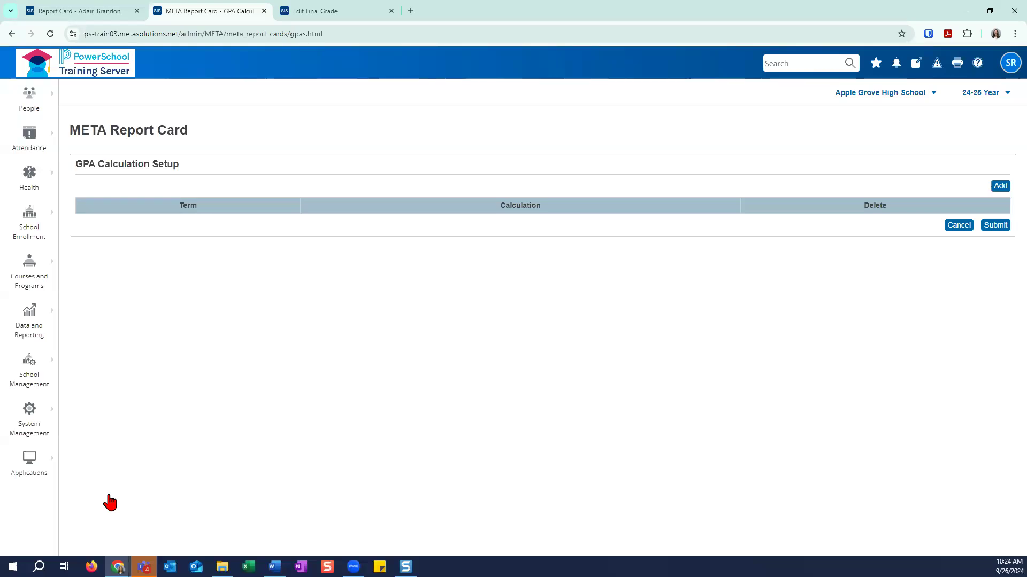
Step: Add a GPA calculation row for the term (S!) Semester 1 using the (Weighted) method
{"action": "left_click", "coordinate": [999, 186]}
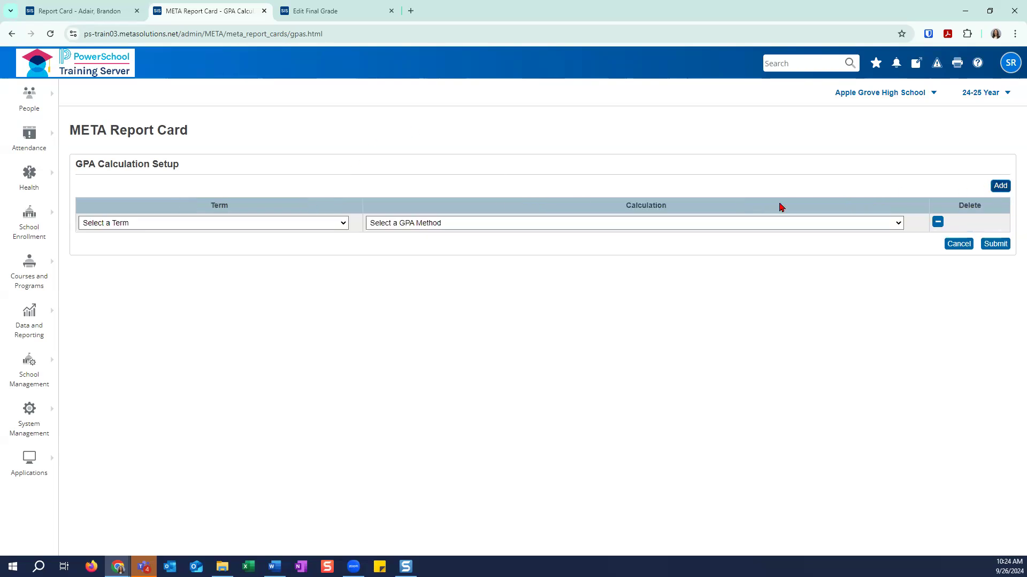
{"action": "left_click", "coordinate": [343, 225]}
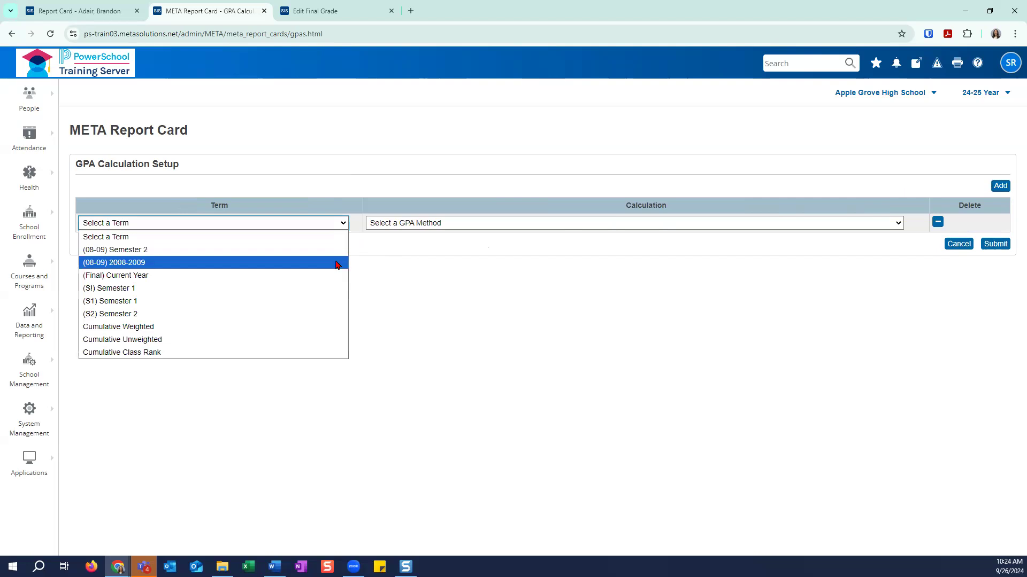
{"action": "left_click", "coordinate": [346, 289]}
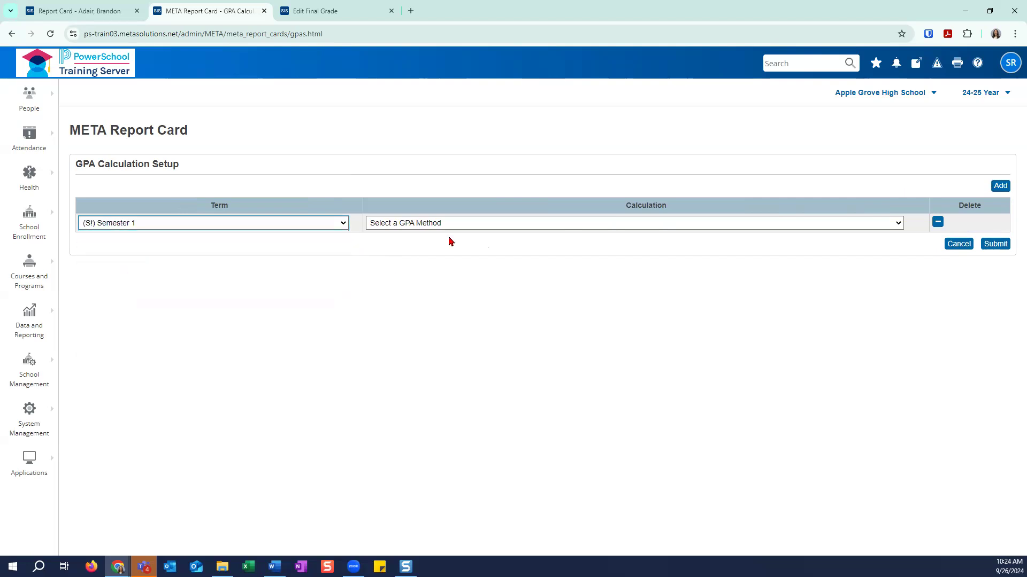
{"action": "left_click", "coordinate": [486, 223]}
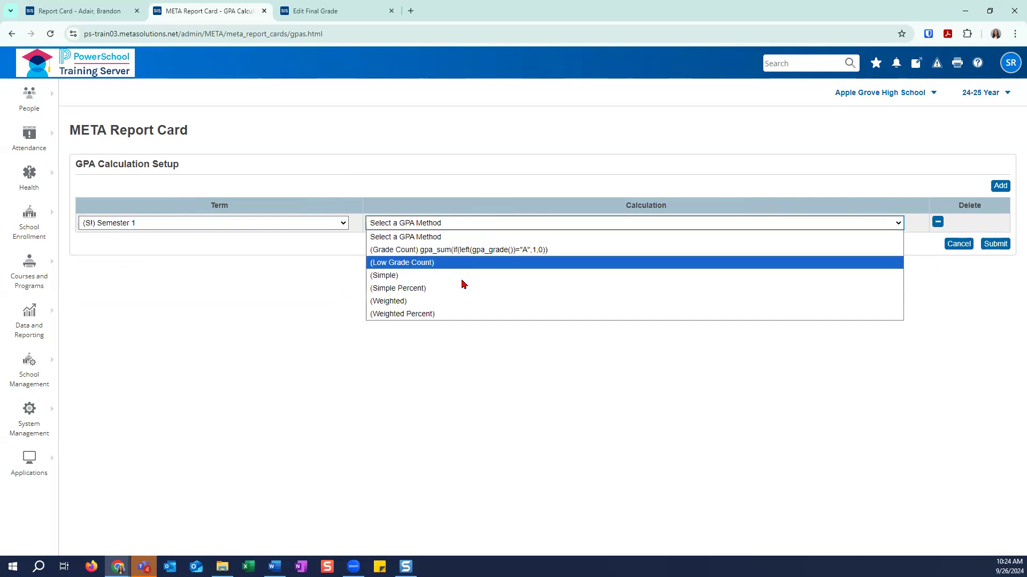
{"action": "left_click", "coordinate": [460, 303]}
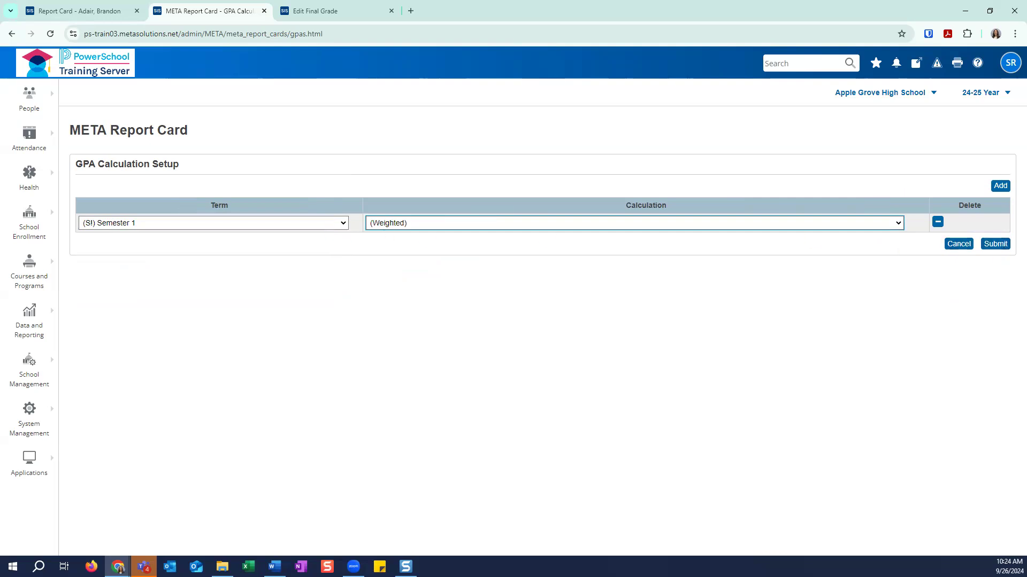
Step: Add a second GPA calculation row for the term (08-09) Semester 2 using the (Weighted) method
{"action": "left_click", "coordinate": [1000, 186]}
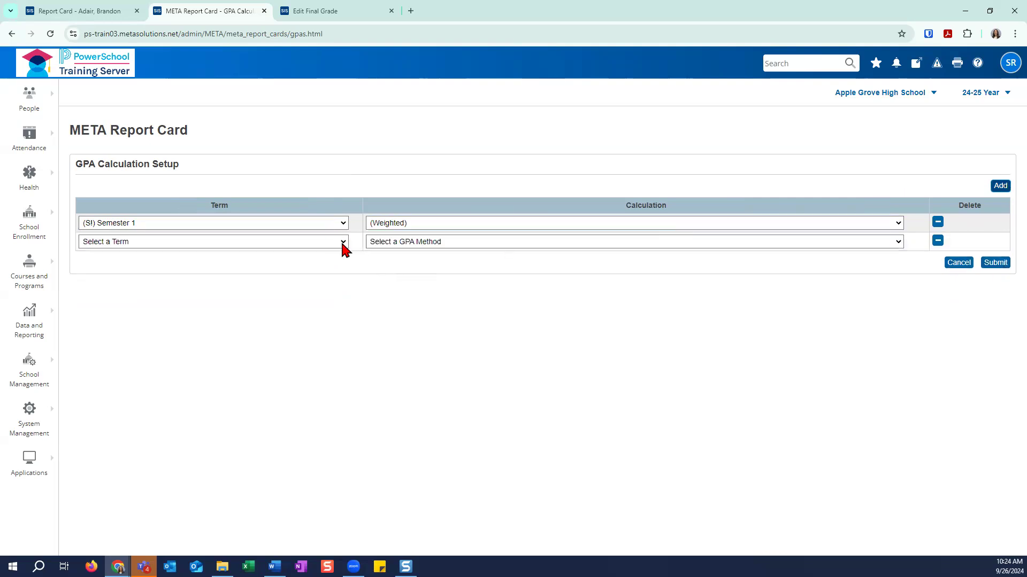
{"action": "left_click", "coordinate": [341, 246]}
{"action": "left_click", "coordinate": [335, 270]}
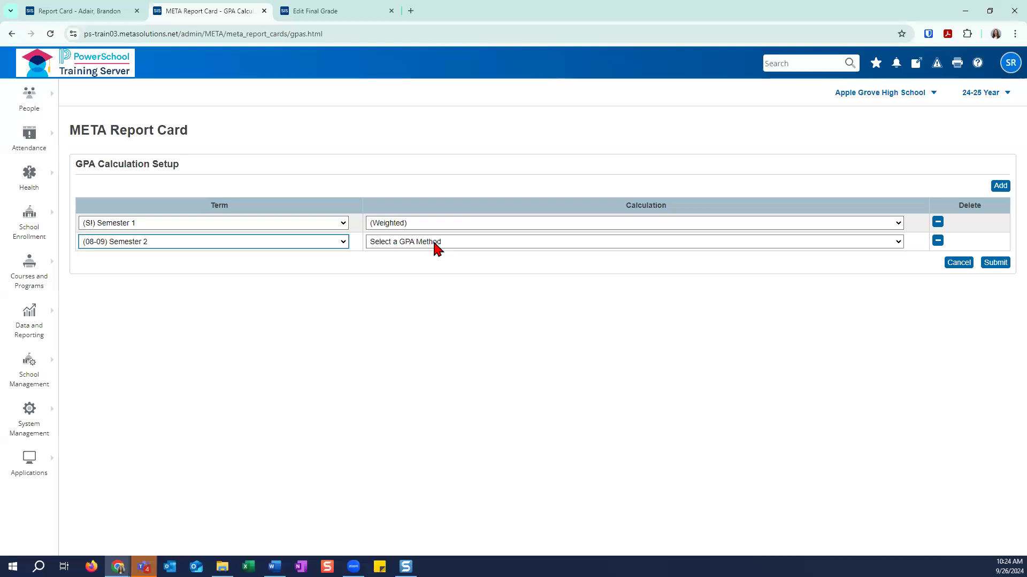
{"action": "left_click", "coordinate": [434, 244]}
{"action": "left_click", "coordinate": [441, 320]}
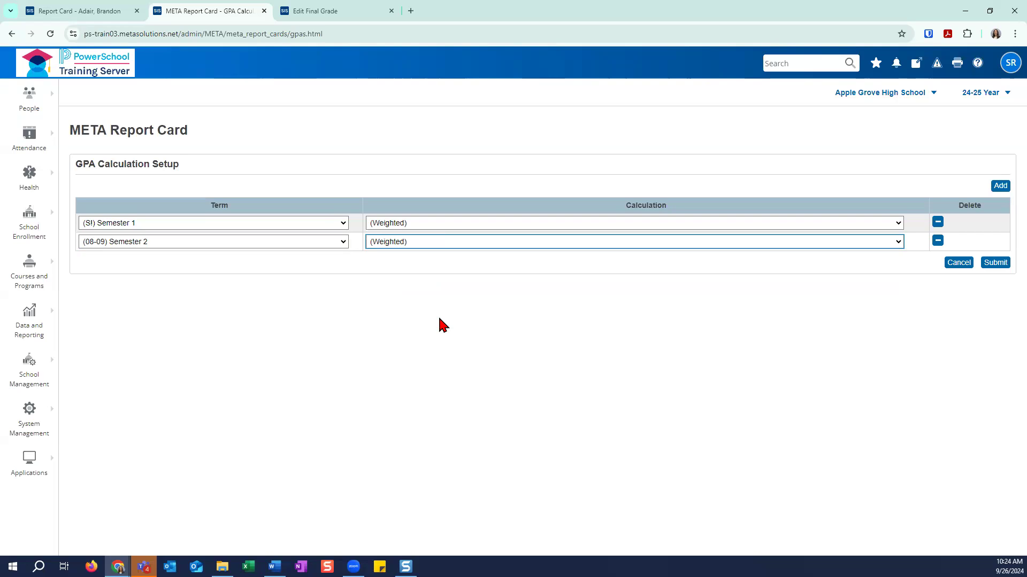
Step: Review the available term and GPA method options for the second calculation row without changing them
{"action": "left_click", "coordinate": [344, 243]}
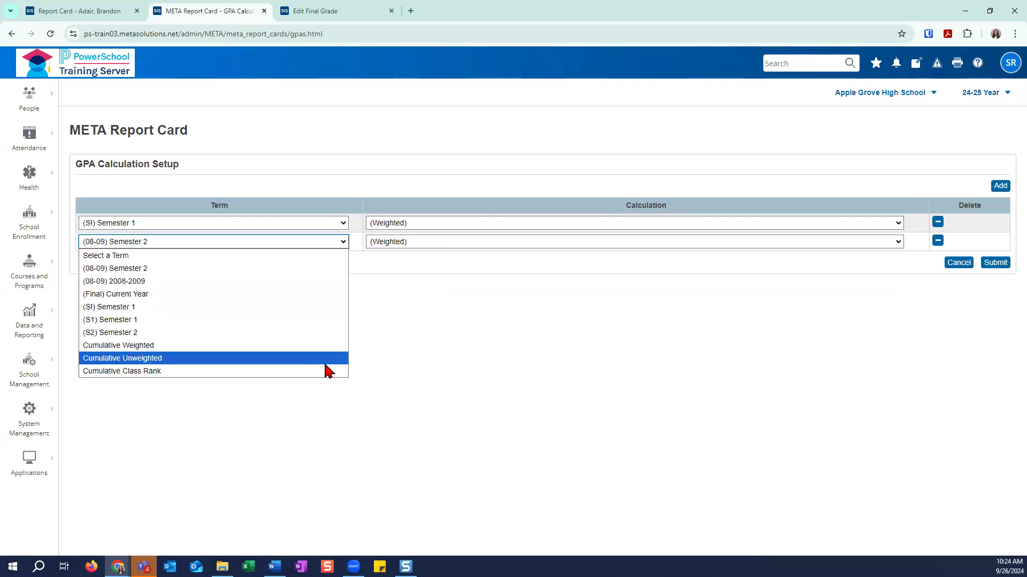
{"action": "left_click", "coordinate": [469, 245]}
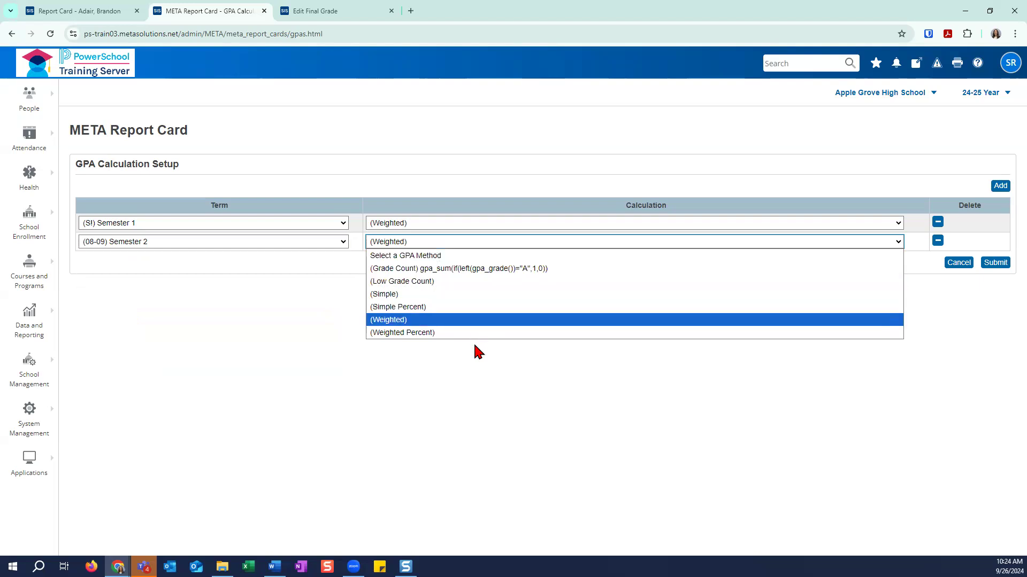
{"action": "left_click", "coordinate": [483, 383]}
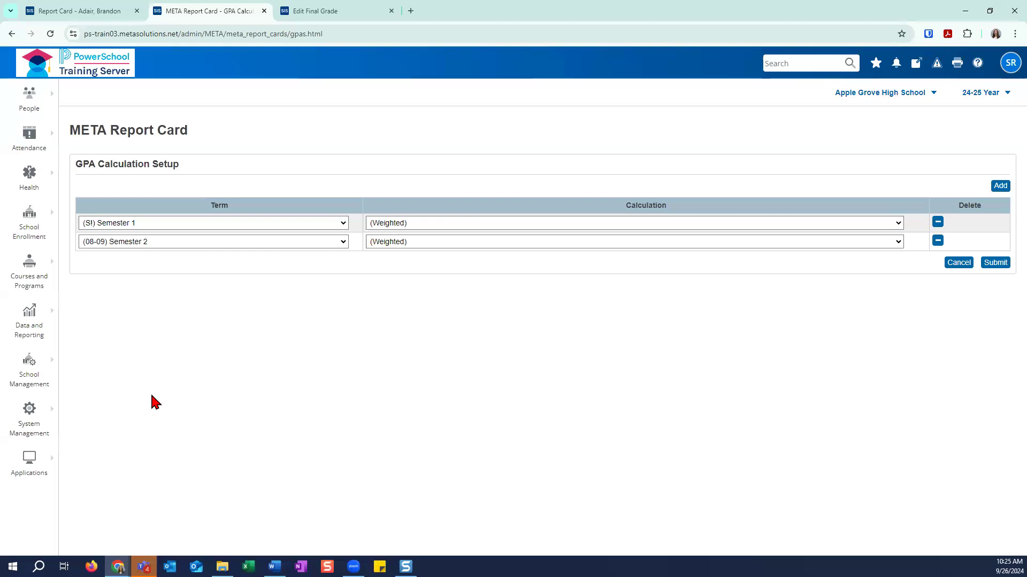
Step: Switch the school to District Office and open the Student Info section of its META Report Card settings
{"action": "left_click", "coordinate": [914, 92]}
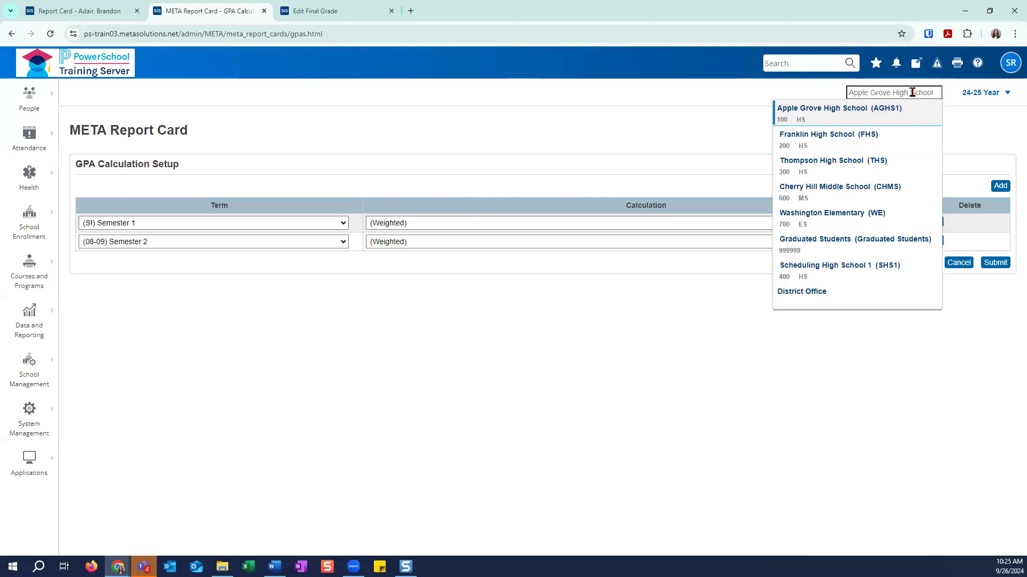
{"action": "left_click", "coordinate": [843, 304]}
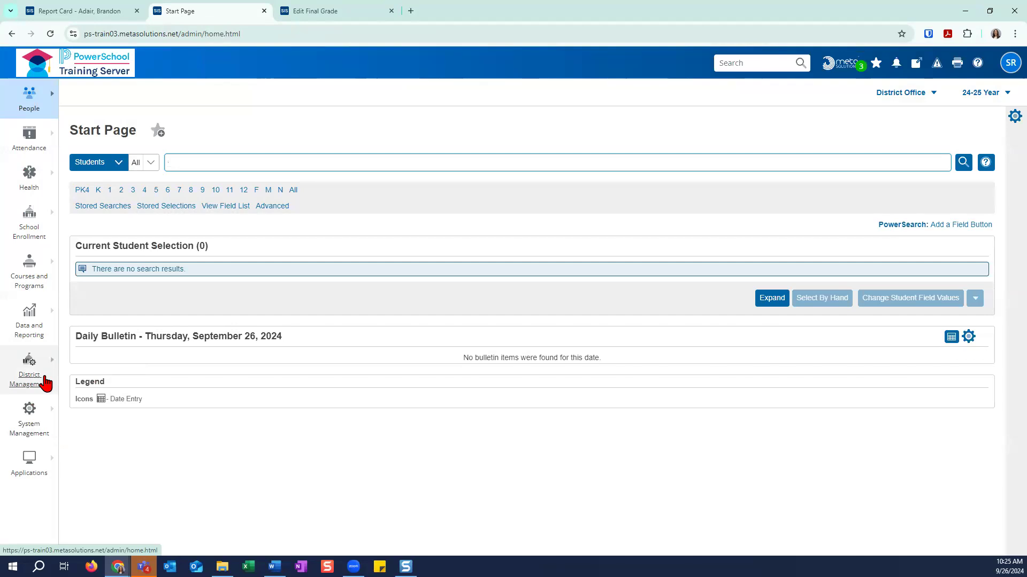
{"action": "left_click", "coordinate": [41, 379]}
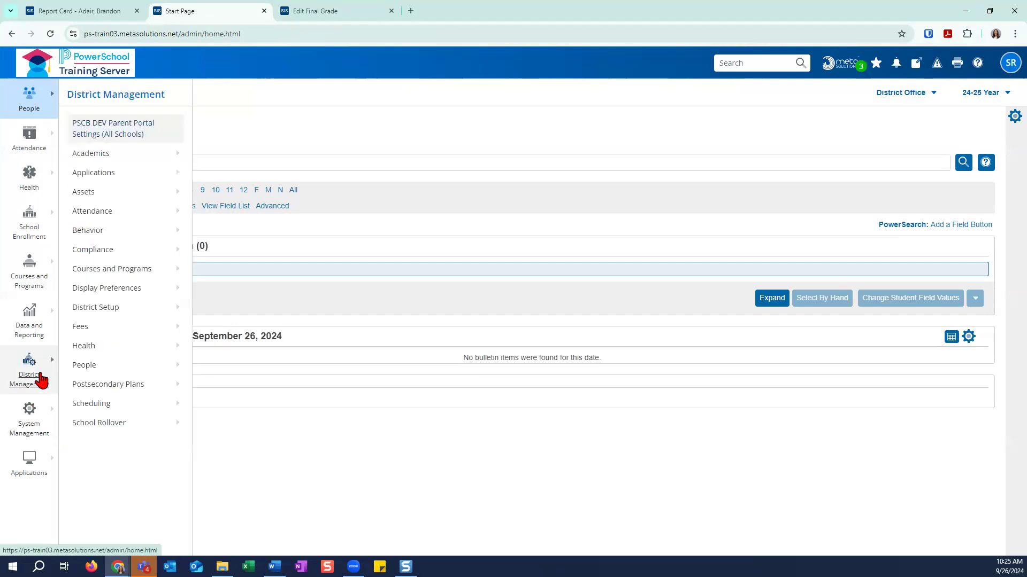
{"action": "left_click", "coordinate": [94, 155]}
{"action": "left_click", "coordinate": [502, 116]}
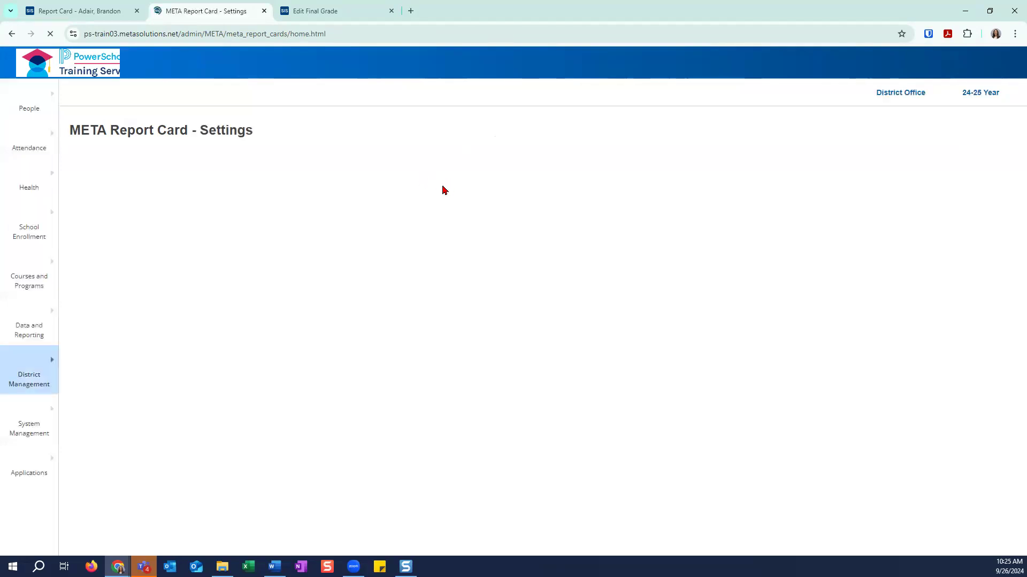
{"action": "left_click", "coordinate": [473, 193]}
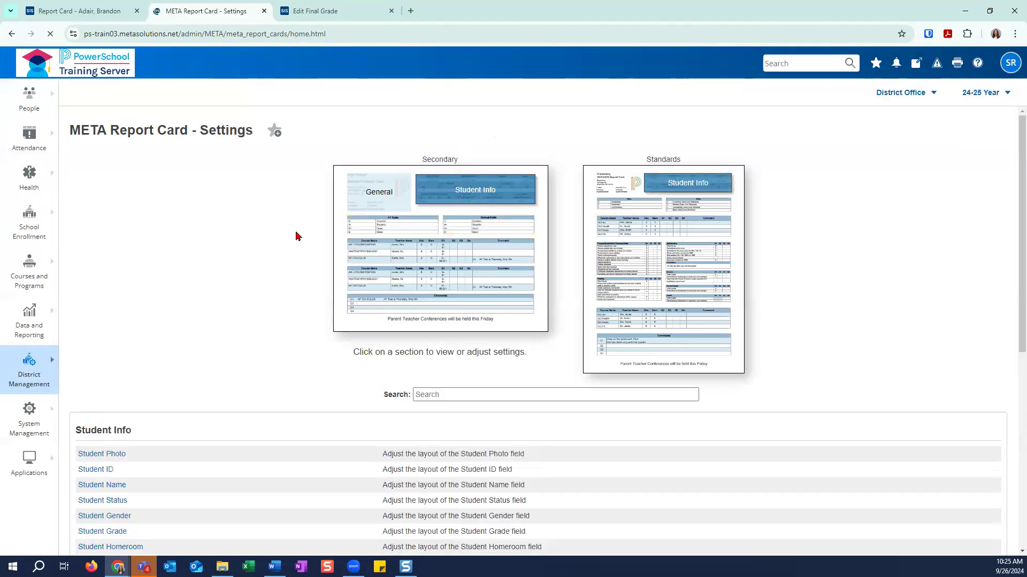
Step: Review the District Office Days Attendance settings for the report card's student header, and close them without submitting
{"action": "scroll", "coordinate": [271, 246], "scroll_direction": "down", "scroll_amount": 4}
{"action": "scroll", "coordinate": [270, 246], "scroll_direction": "down", "scroll_amount": 3}
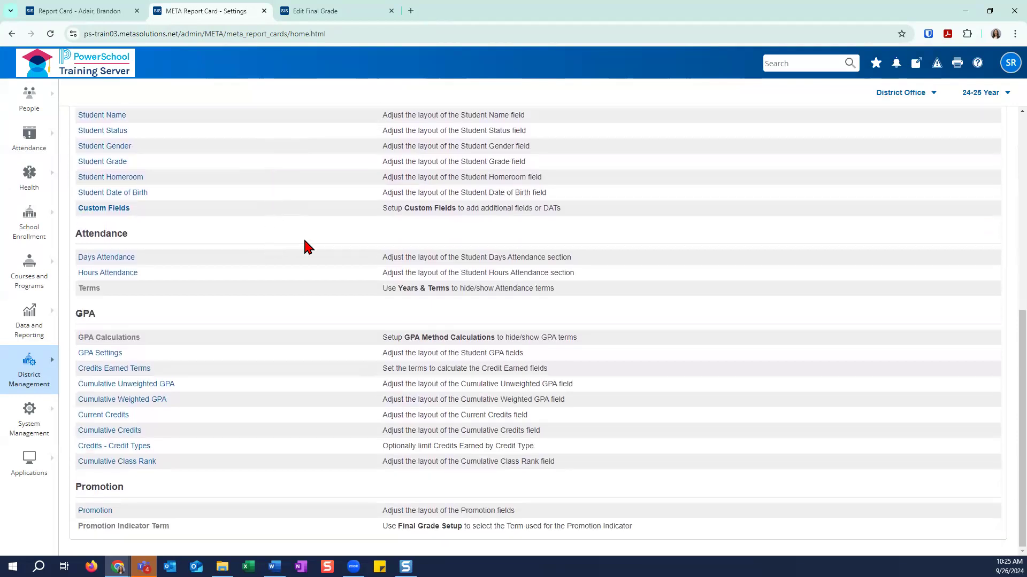
{"action": "left_click", "coordinate": [123, 262]}
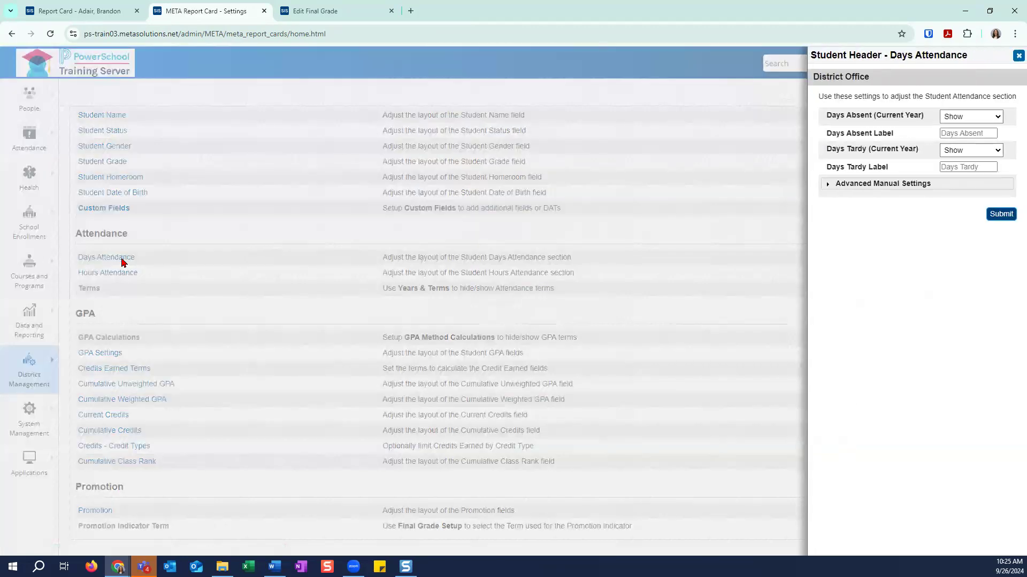
{"action": "left_click", "coordinate": [1017, 57]}
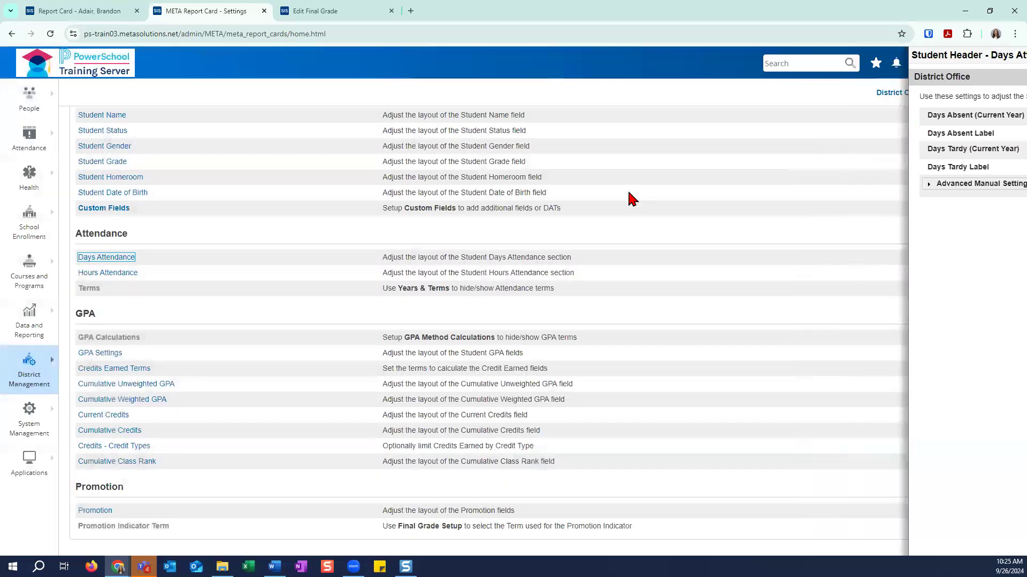
Step: Review the display options for total, unexcused, excused and medical hours absent in the Hours Attendance settings, and close them without submitting
{"action": "left_click", "coordinate": [135, 275]}
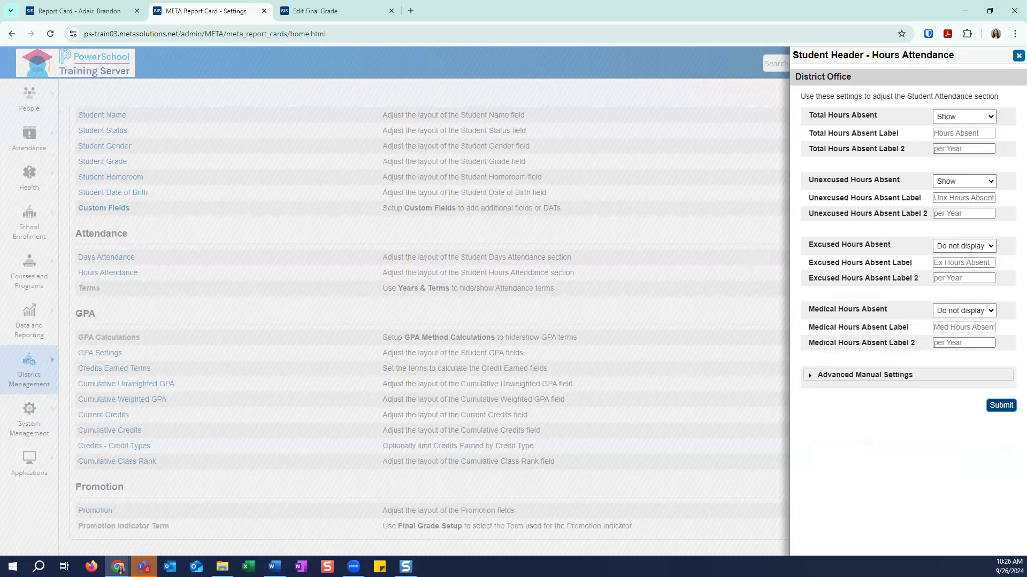
{"action": "left_click", "coordinate": [959, 311]}
{"action": "left_click", "coordinate": [987, 246]}
{"action": "left_click", "coordinate": [987, 246]}
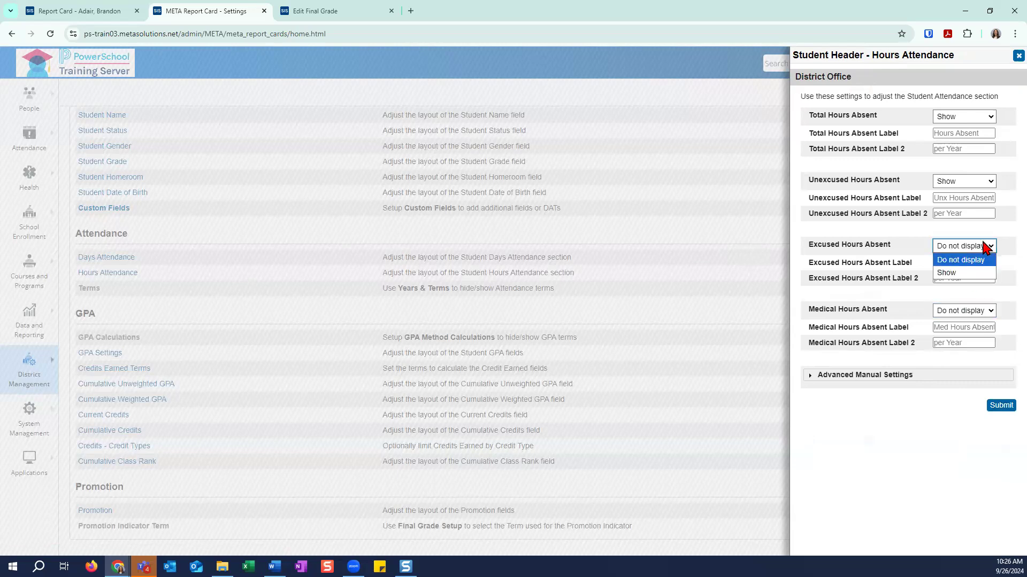
{"action": "left_click", "coordinate": [989, 182]}
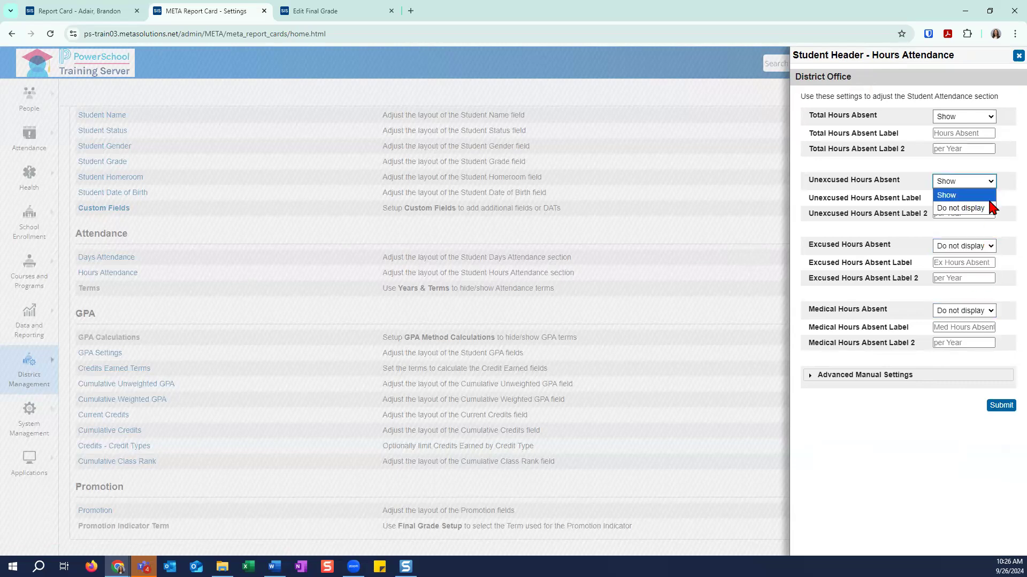
{"action": "left_click", "coordinate": [993, 118]}
{"action": "left_click", "coordinate": [994, 118]}
{"action": "left_click", "coordinate": [1005, 129]}
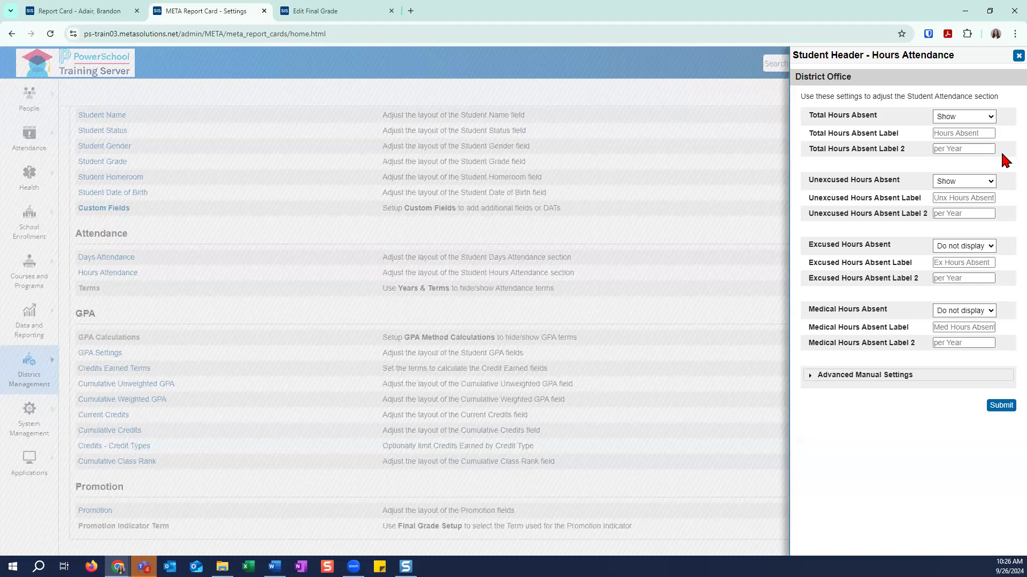
{"action": "left_click", "coordinate": [1015, 57]}
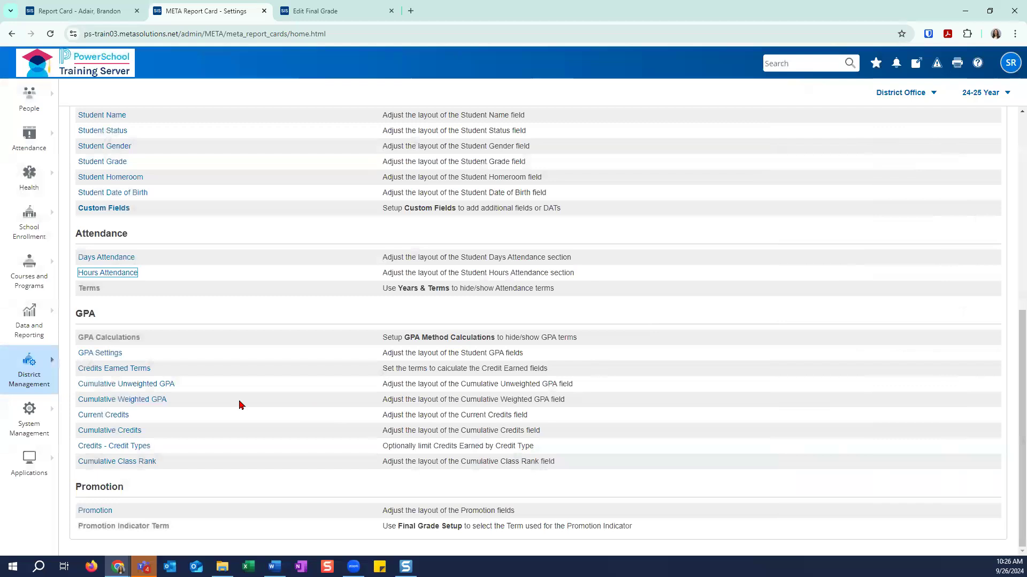
Step: Review the Grade Scales Container display options in the Scales section's settings, and close them without submitting
{"action": "scroll", "coordinate": [278, 405], "scroll_direction": "up", "scroll_amount": 2}
{"action": "scroll", "coordinate": [277, 405], "scroll_direction": "up", "scroll_amount": 5}
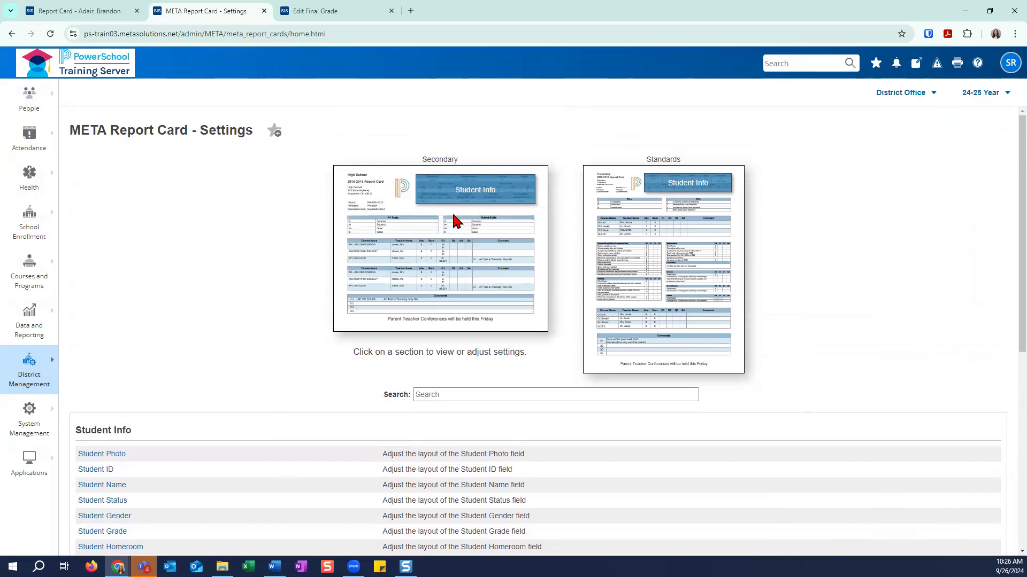
{"action": "left_click", "coordinate": [455, 227]}
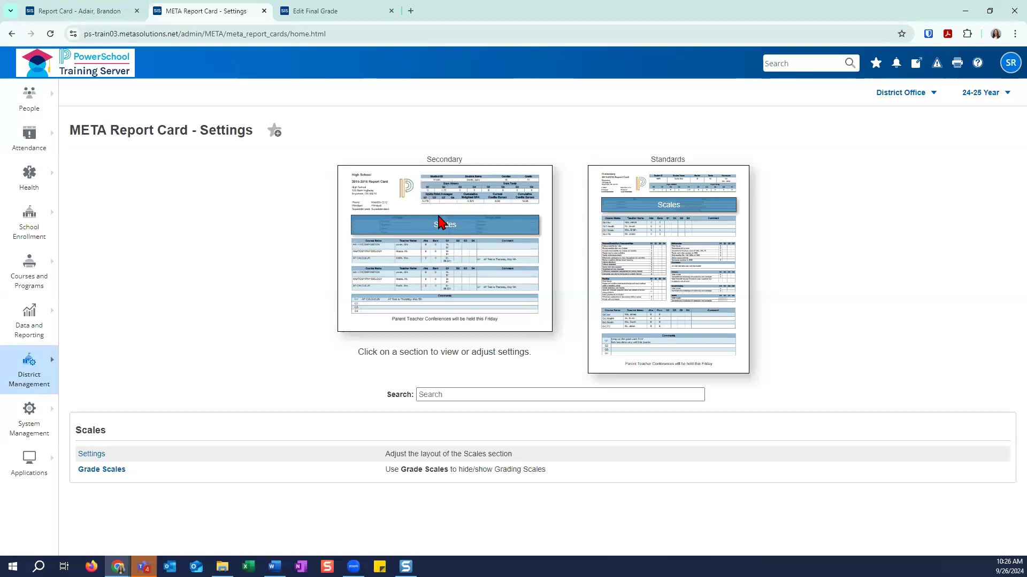
{"action": "left_click", "coordinate": [100, 456]}
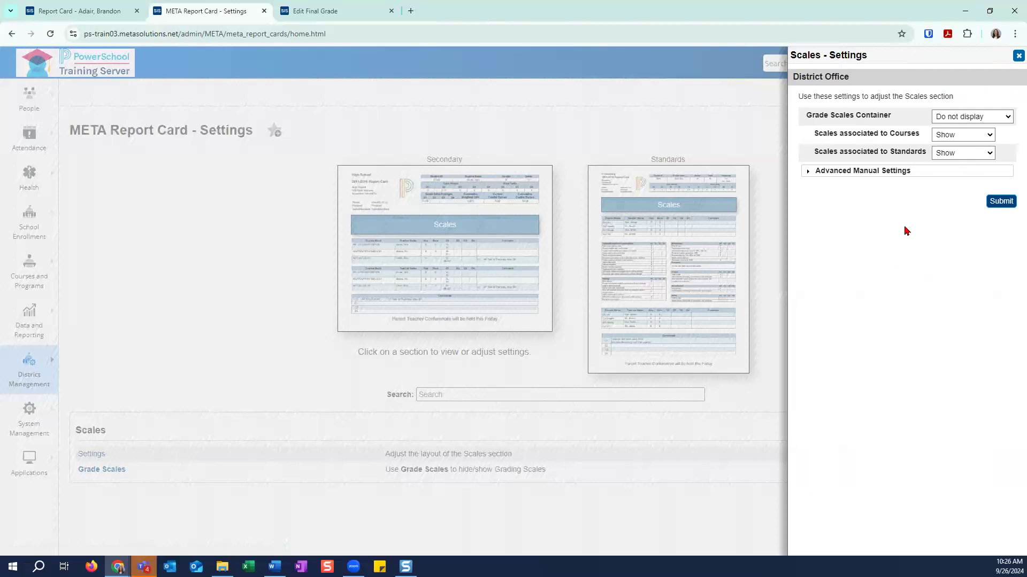
{"action": "left_click", "coordinate": [967, 119]}
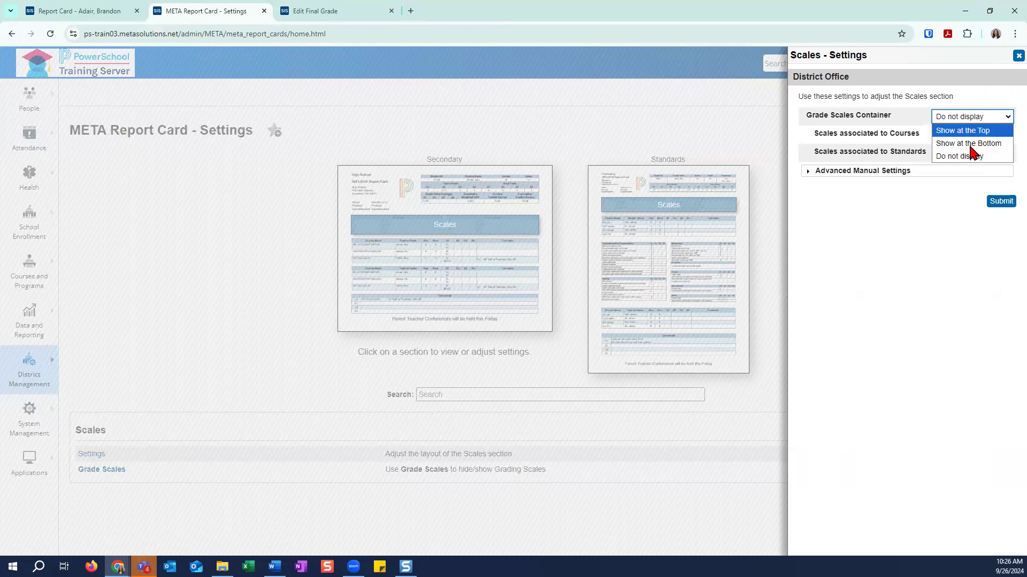
{"action": "left_click", "coordinate": [902, 245]}
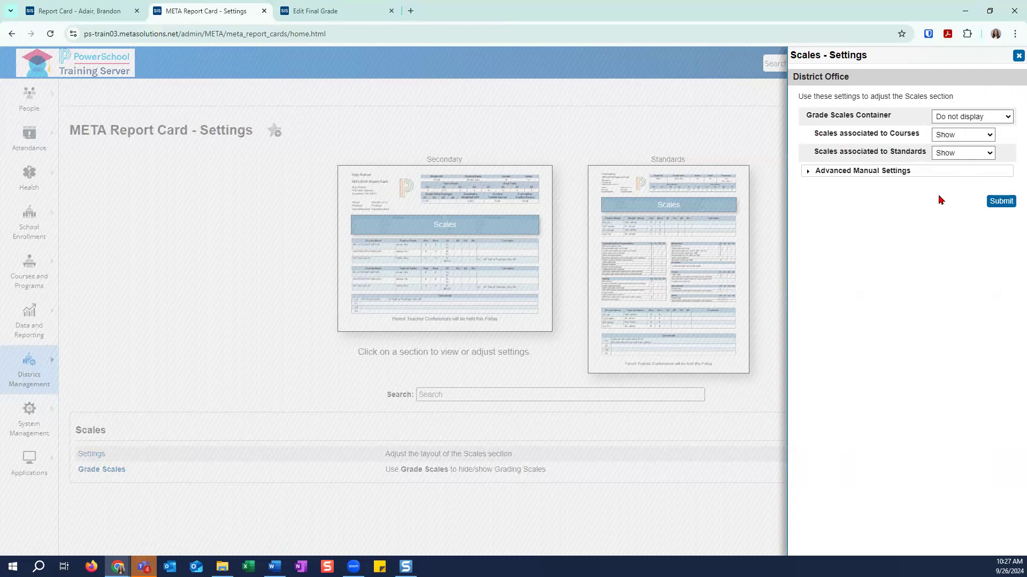
{"action": "left_click", "coordinate": [1018, 56]}
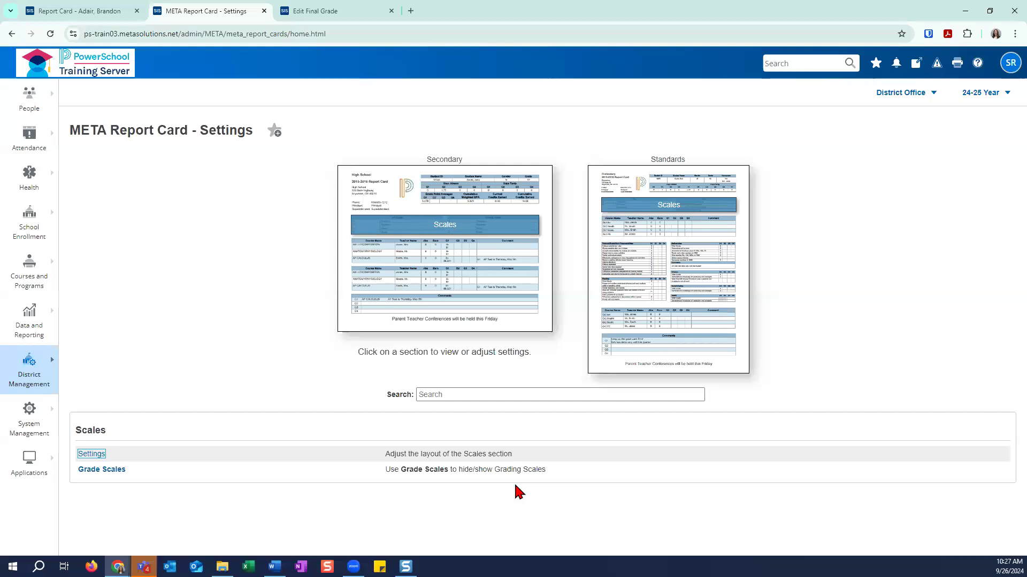
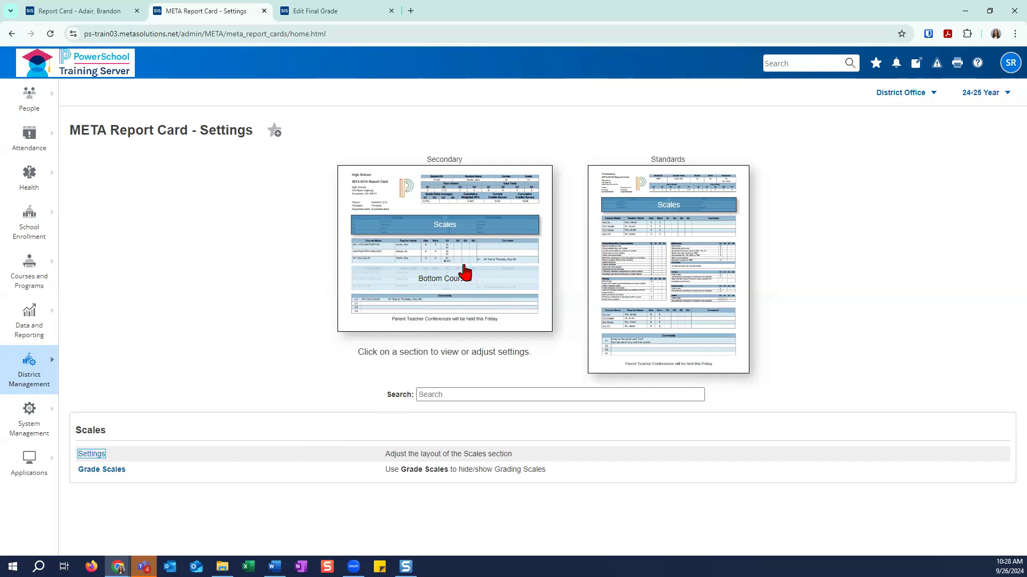
{"action": "left_click", "coordinate": [458, 274]}
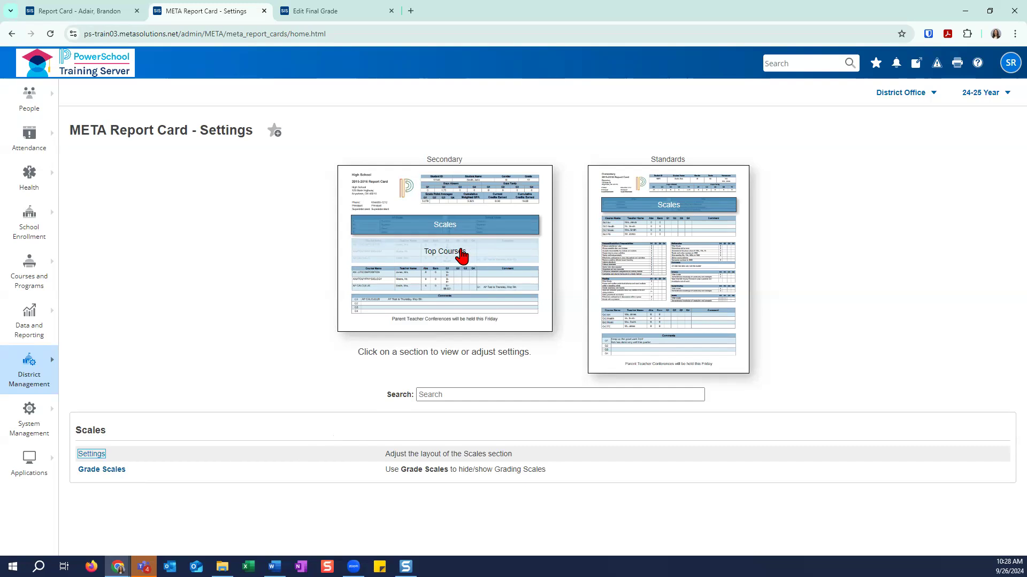
{"action": "left_click", "coordinate": [457, 261]}
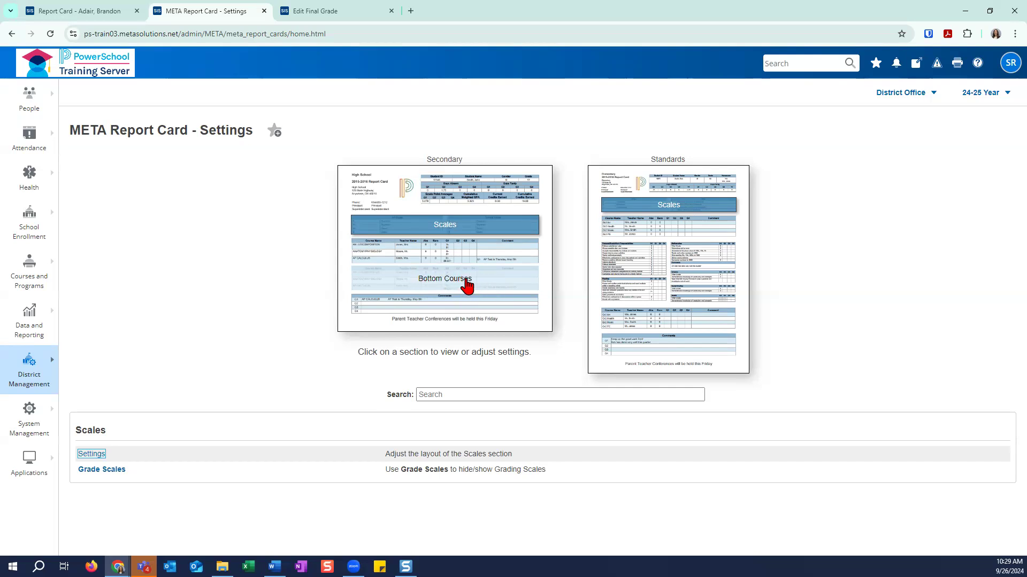
Step: Search for "courses", show the district Courses page in a new browser tab, and open the Homeroom (HR) course
{"action": "left_click", "coordinate": [796, 64]}
{"action": "type", "text": "courses"}
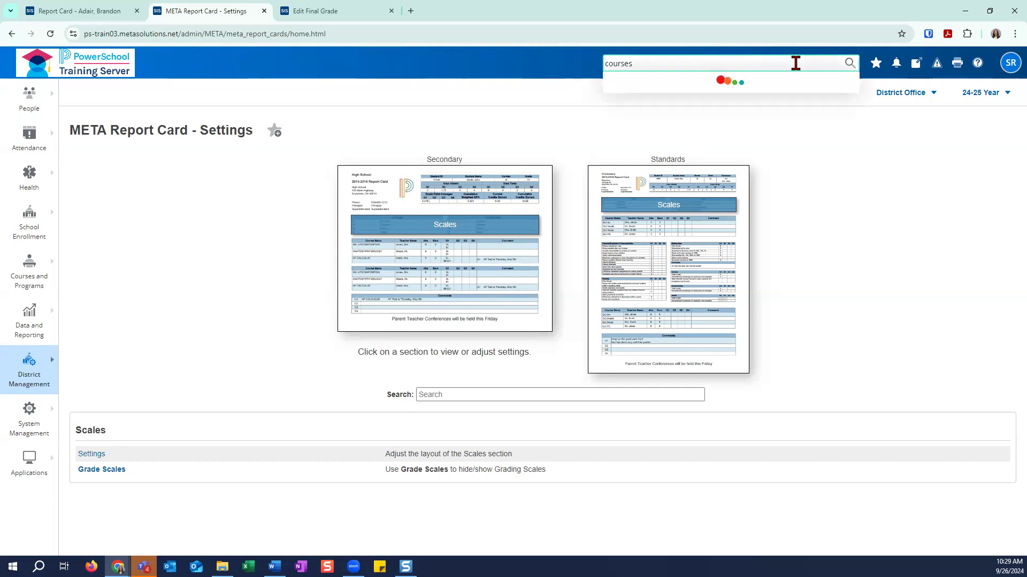
{"action": "middle_click", "coordinate": [641, 105]}
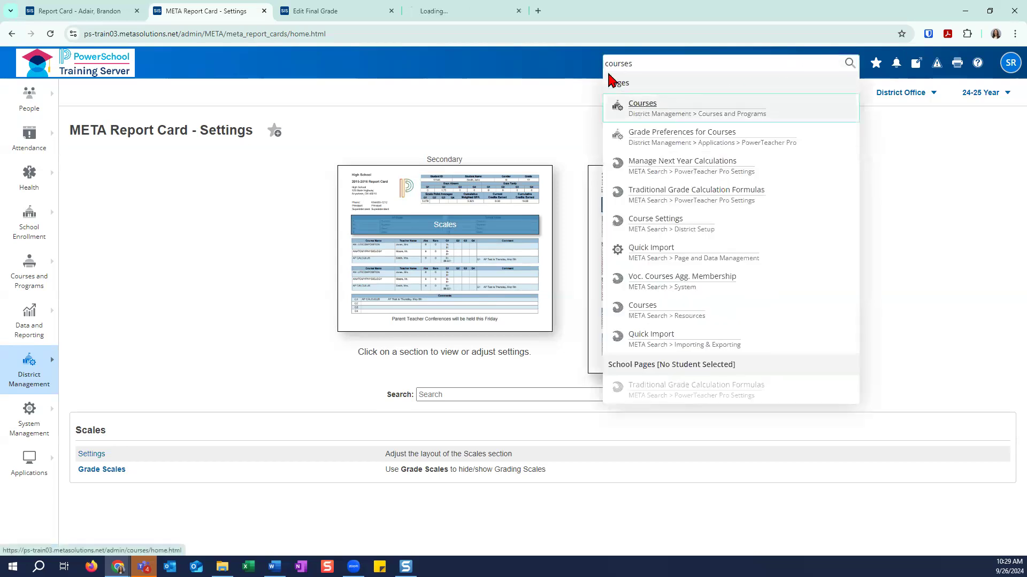
{"action": "left_click", "coordinate": [470, 14]}
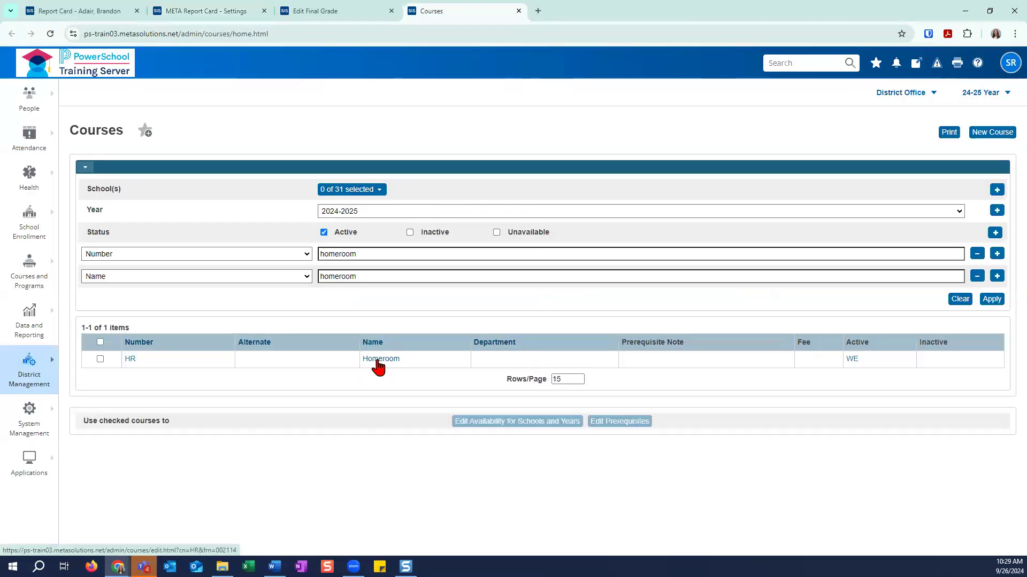
{"action": "left_click", "coordinate": [378, 360]}
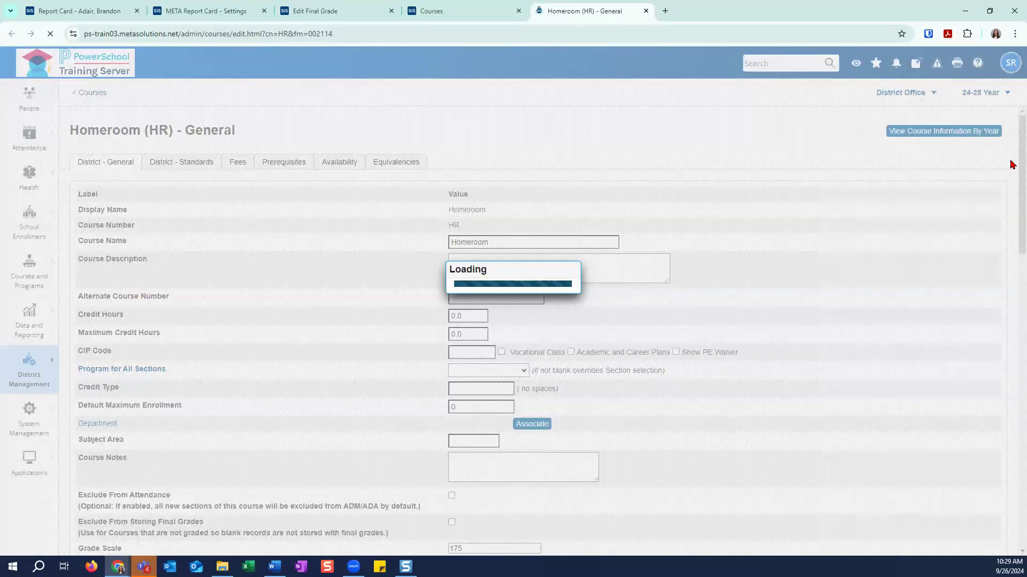
Step: Examine the META Report Card Display Location options in the Homeroom course's general settings, closing the list without choosing one
{"action": "scroll", "coordinate": [1013, 163], "scroll_direction": "down", "scroll_amount": 2}
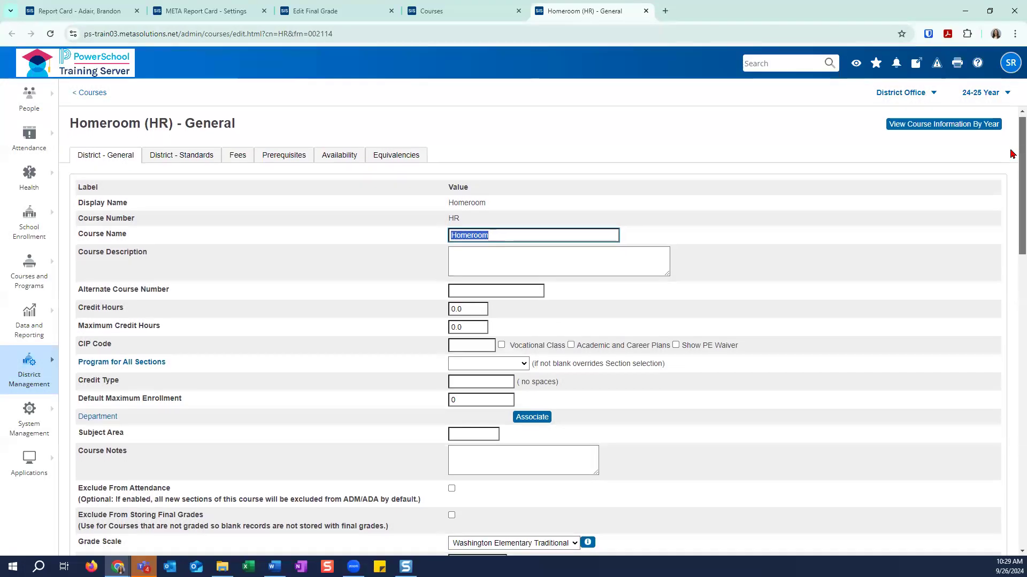
{"action": "scroll", "coordinate": [1012, 162], "scroll_direction": "down", "scroll_amount": 3}
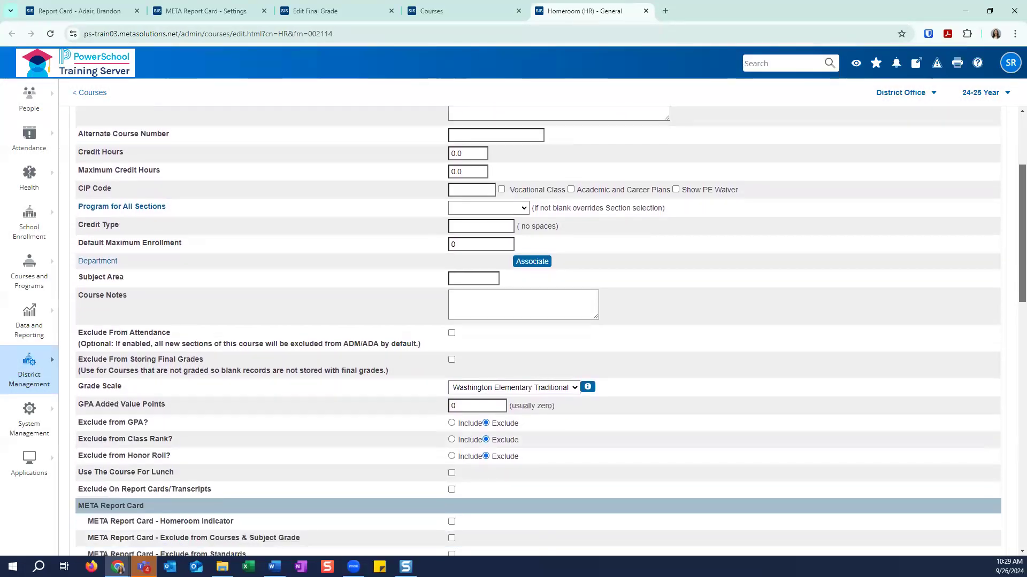
{"action": "scroll", "coordinate": [543, 332], "scroll_direction": "down", "scroll_amount": 4}
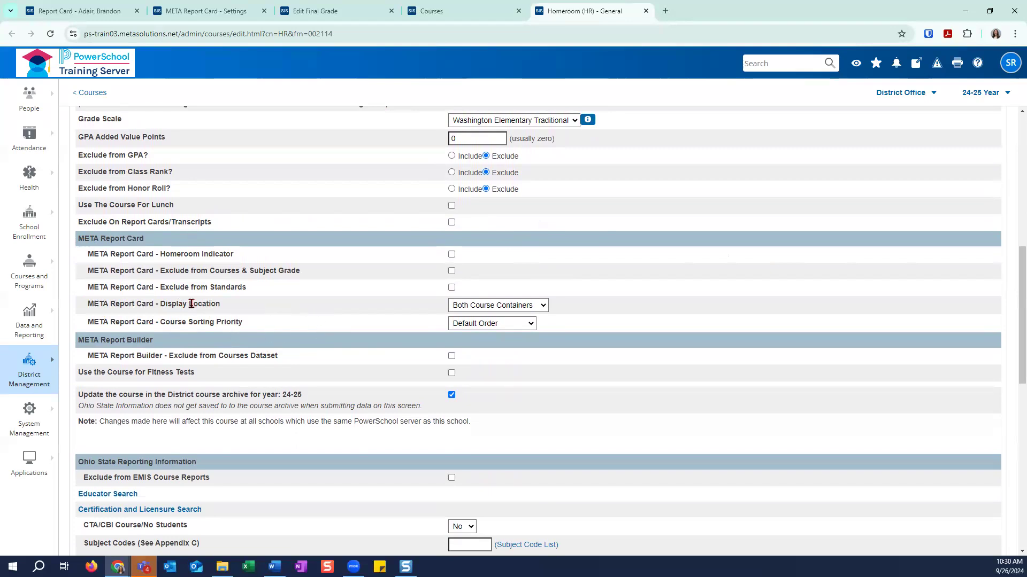
{"action": "left_click_drag", "start_coordinate": [85, 304], "coordinate": [236, 309]}
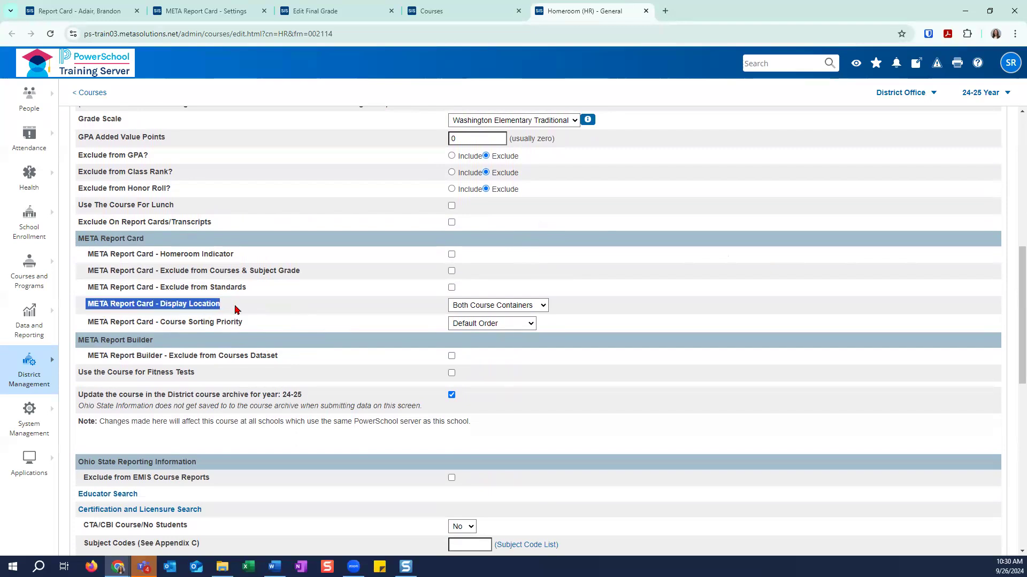
{"action": "left_click", "coordinate": [235, 309]}
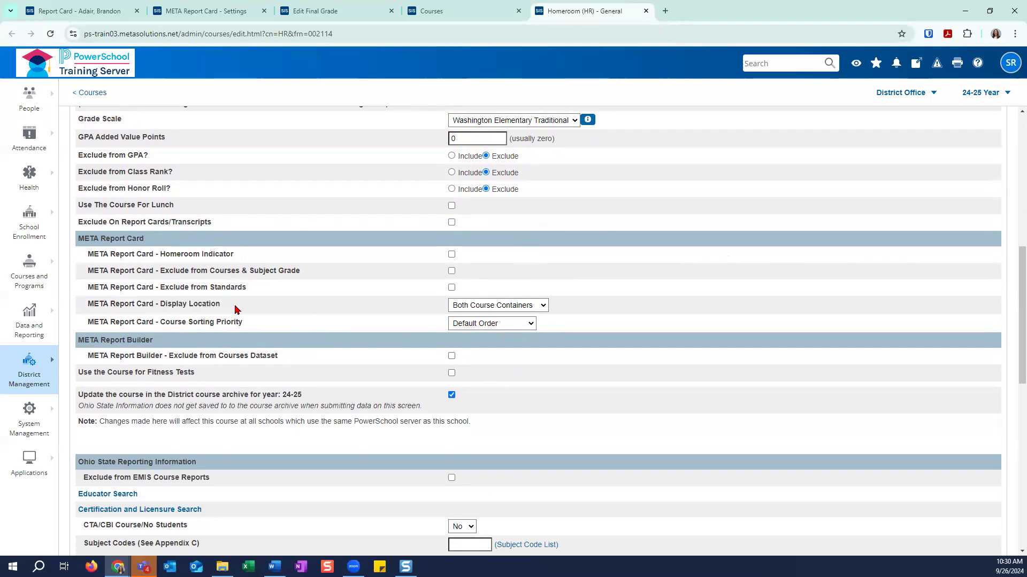
{"action": "left_click", "coordinate": [474, 308]}
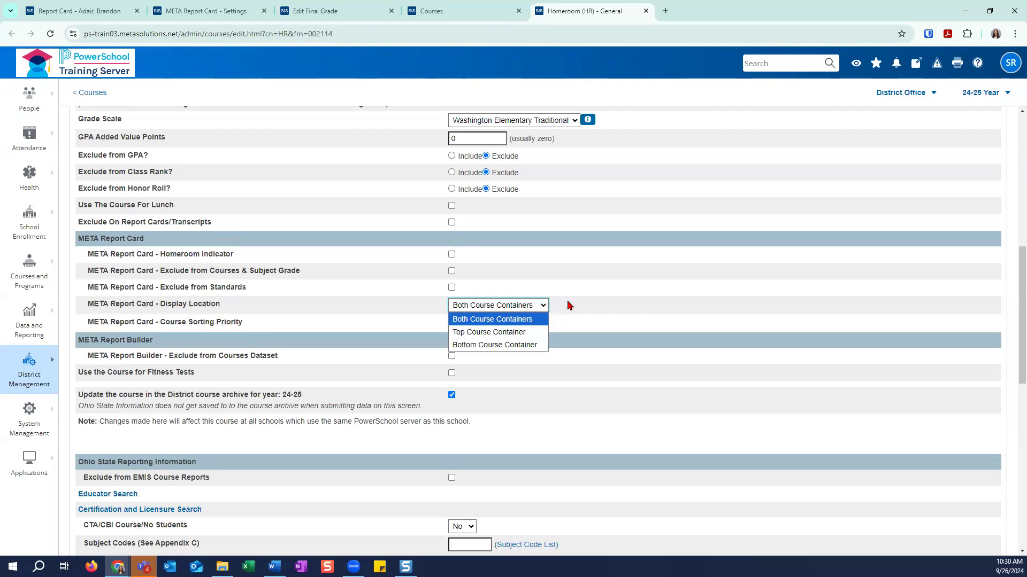
{"action": "left_click", "coordinate": [568, 305]}
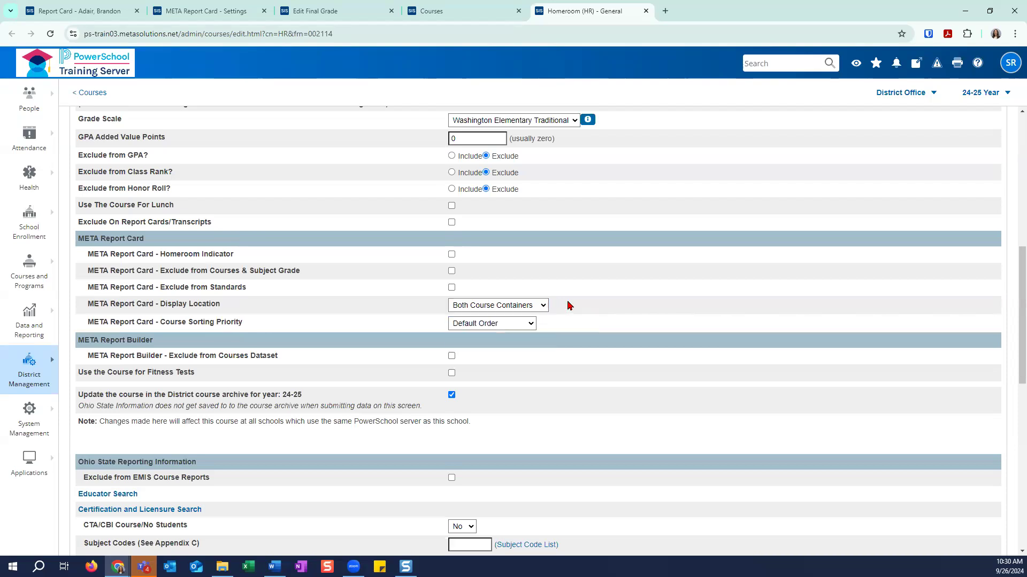
{"action": "left_click", "coordinate": [538, 312]}
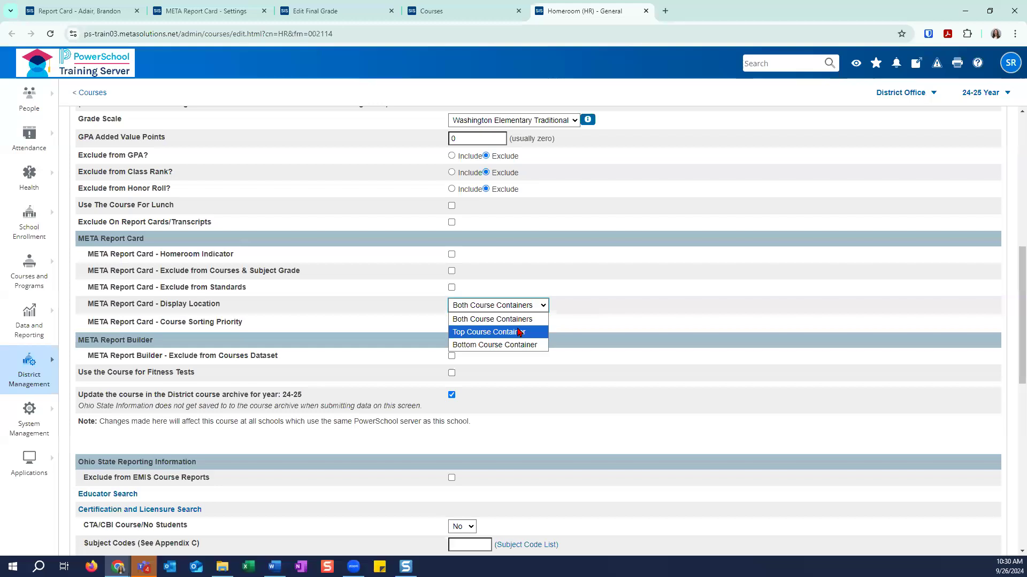
{"action": "left_click", "coordinate": [590, 312]}
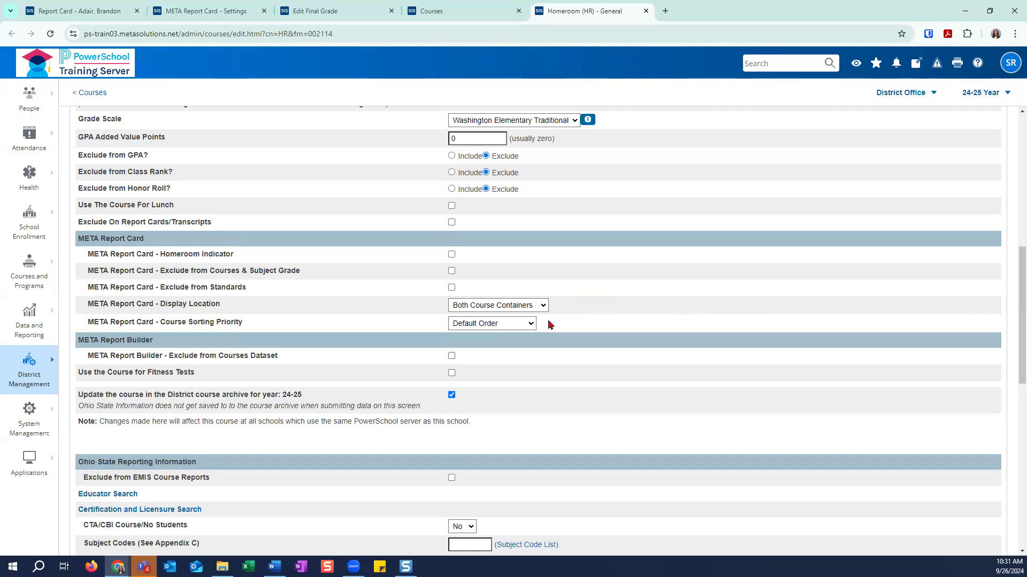
{"action": "left_click", "coordinate": [535, 308]}
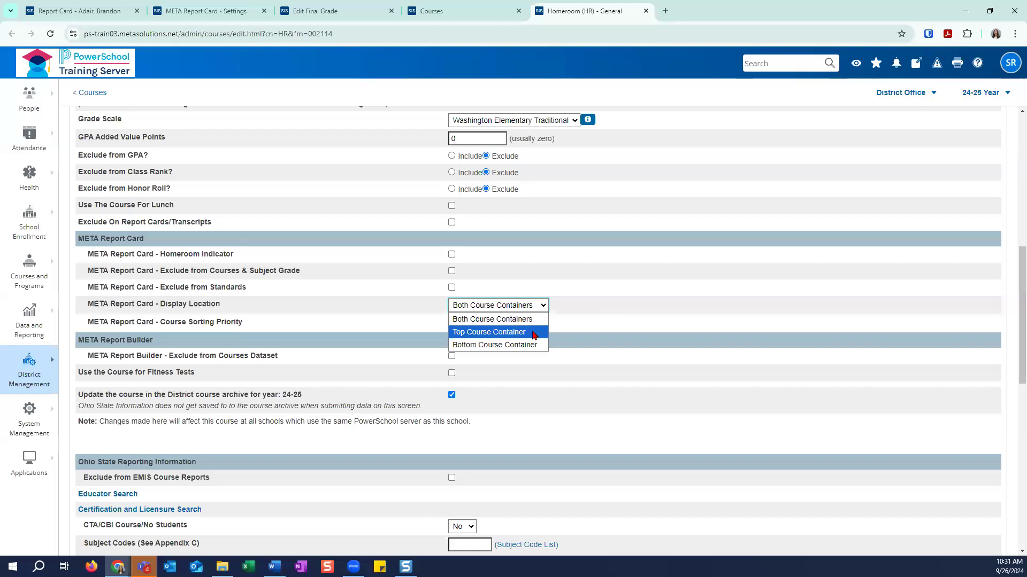
{"action": "left_click", "coordinate": [620, 314]}
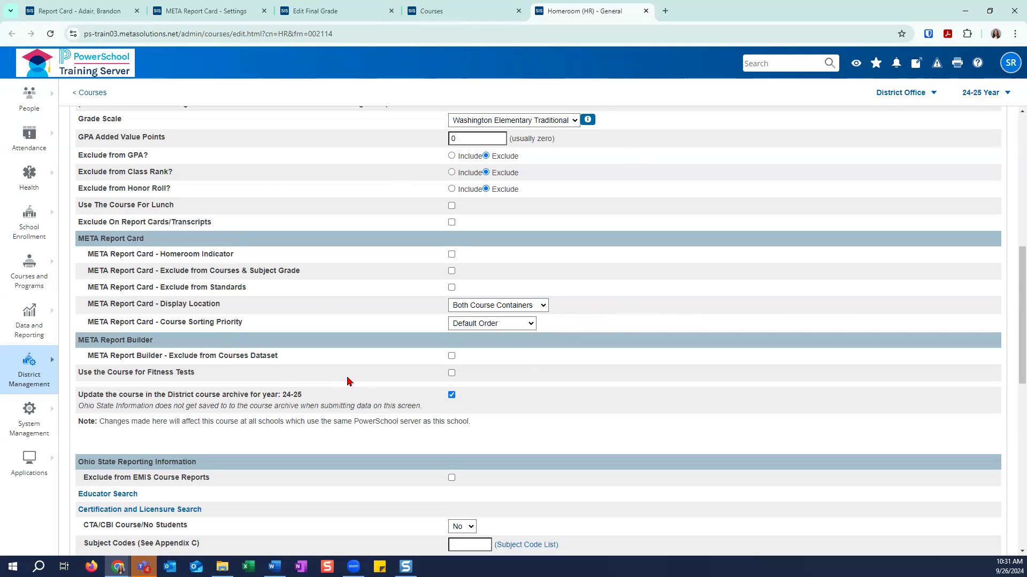
{"action": "left_click", "coordinate": [507, 308]}
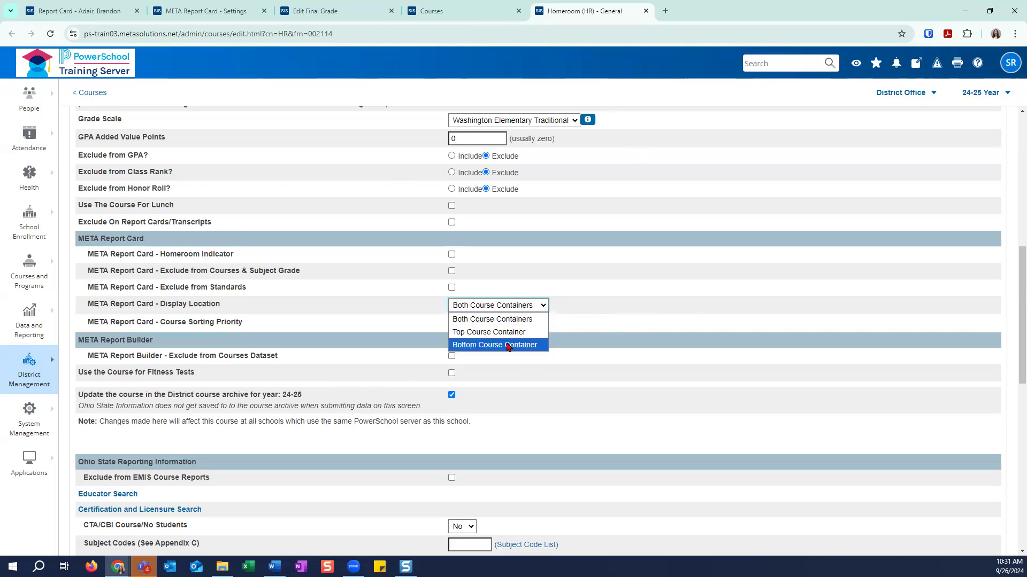
{"action": "left_click", "coordinate": [626, 314]}
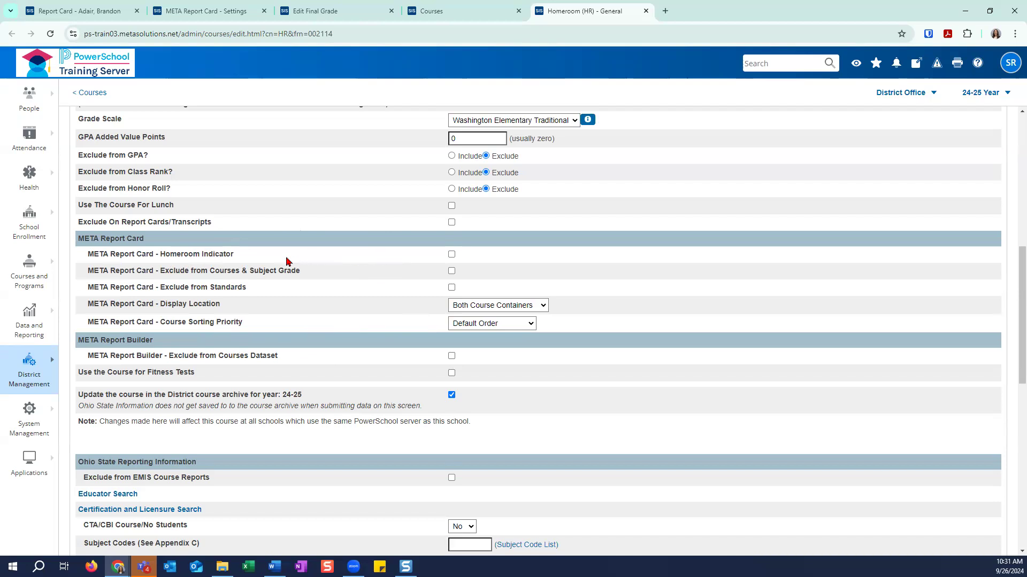
Step: Enable the META Report Card Homeroom Indicator for the Homeroom course, and examine the homeroom field and course list on the student's report card
{"action": "left_click", "coordinate": [451, 255]}
{"action": "left_click", "coordinate": [80, 11]}
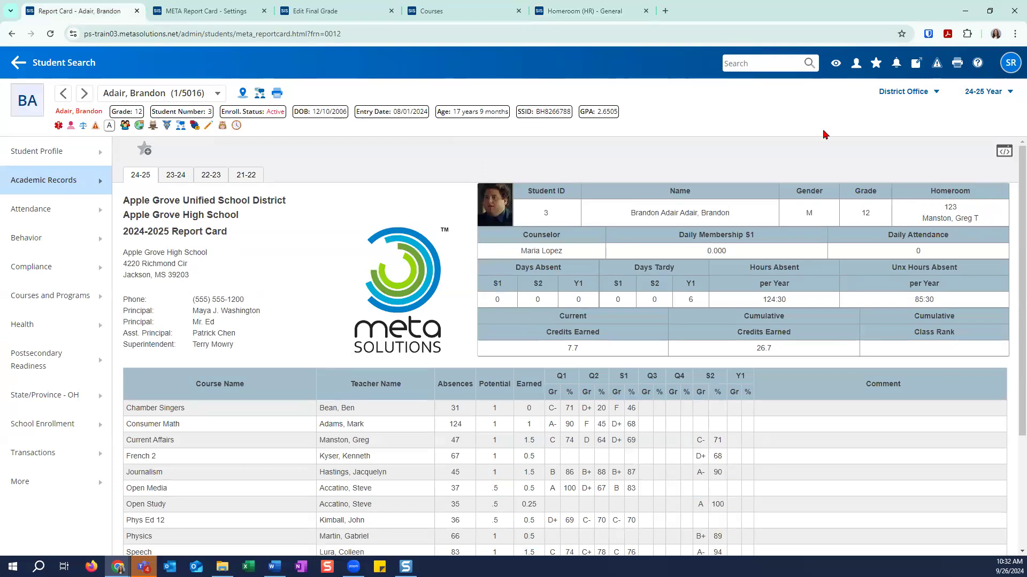
{"action": "left_click", "coordinate": [556, 12]}
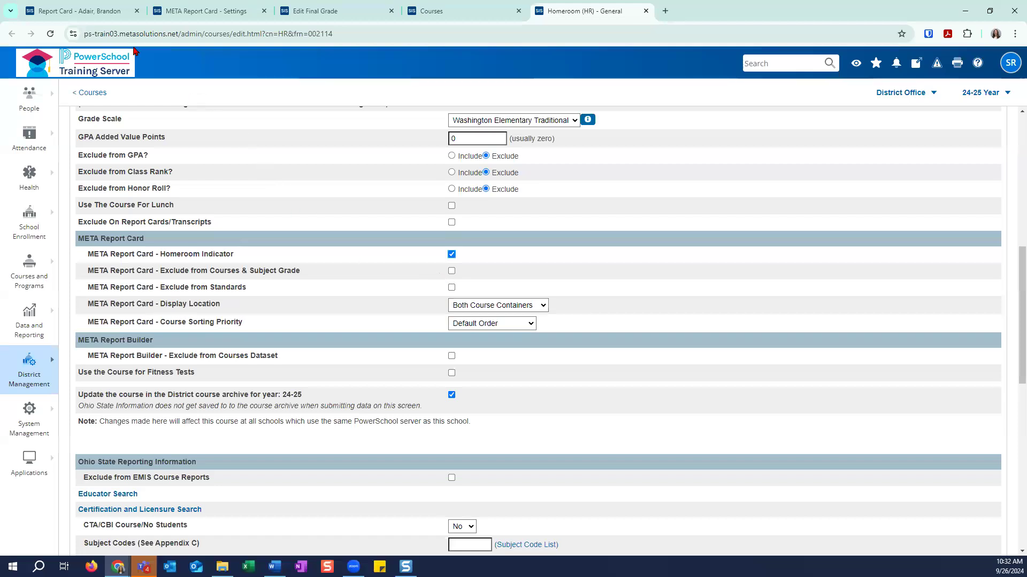
{"action": "left_click", "coordinate": [109, 18]}
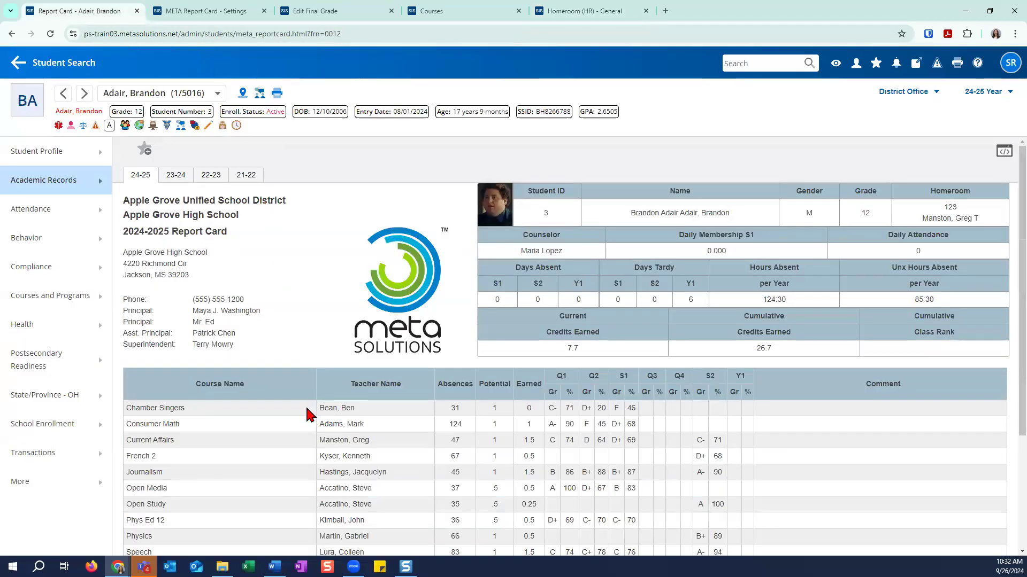
{"action": "scroll", "coordinate": [320, 485], "scroll_direction": "down", "scroll_amount": 1}
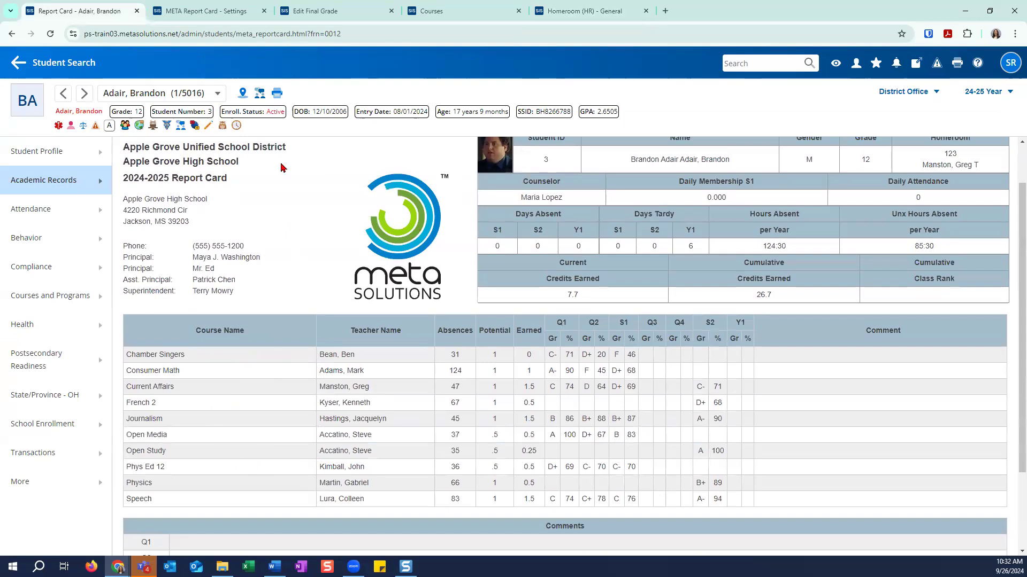
{"action": "left_click", "coordinate": [581, 13]}
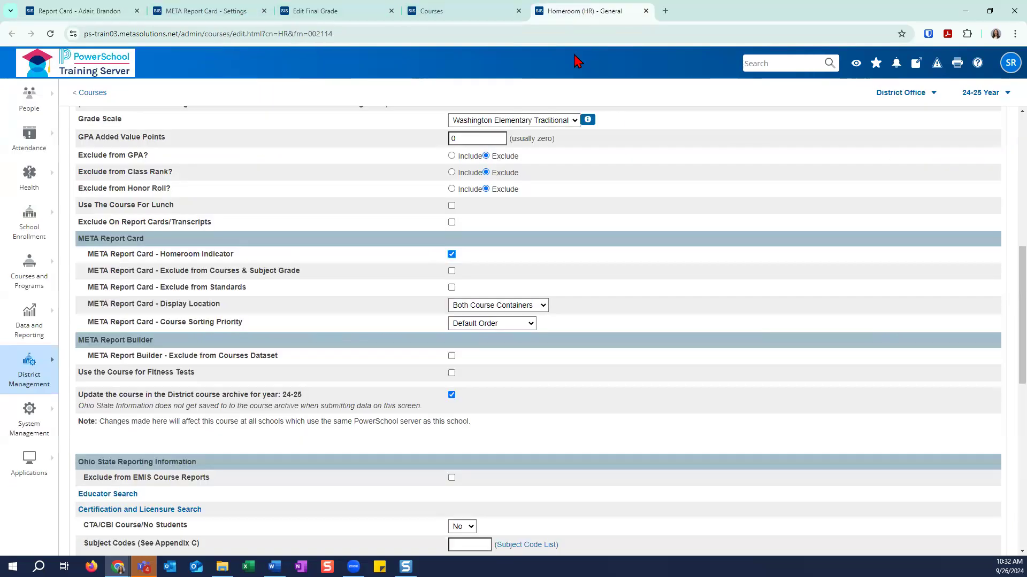
Step: Exclude the Homeroom course from Courses & Subject Grade and from Standards, and review its Course Sorting Priority options without choosing one
{"action": "left_click", "coordinate": [451, 271]}
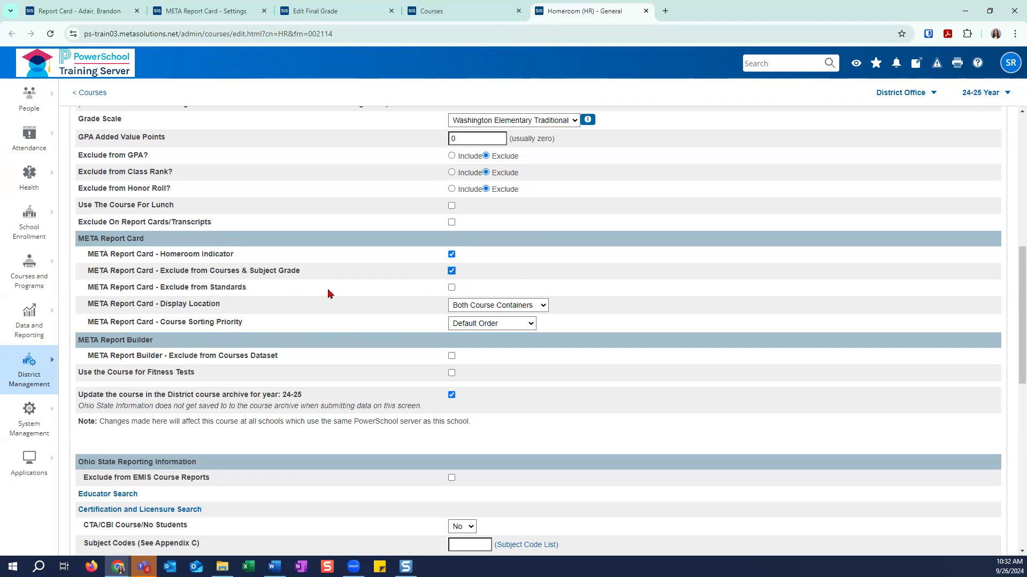
{"action": "left_click", "coordinate": [451, 287]}
{"action": "left_click", "coordinate": [517, 326]}
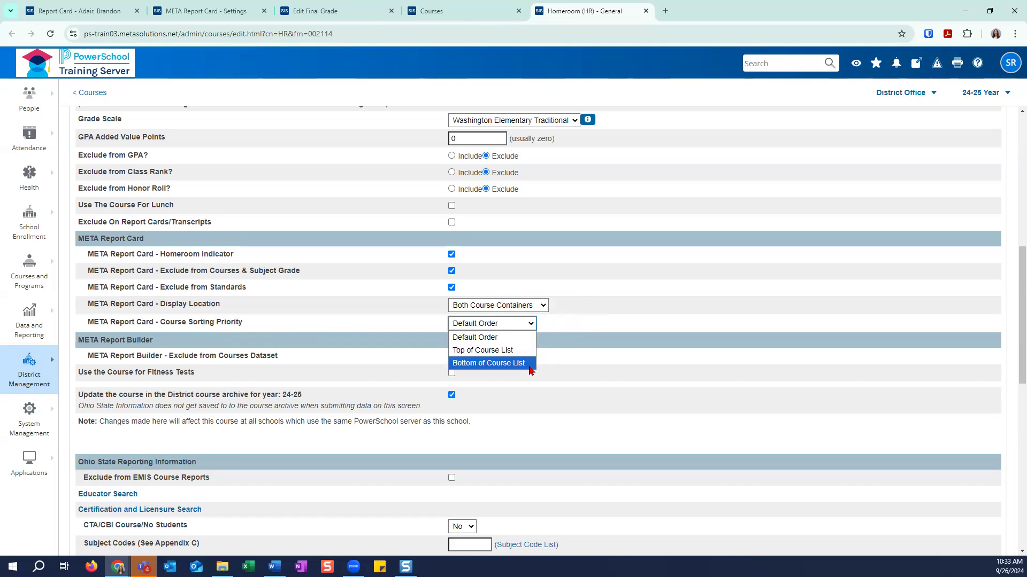
{"action": "left_click", "coordinate": [629, 319]}
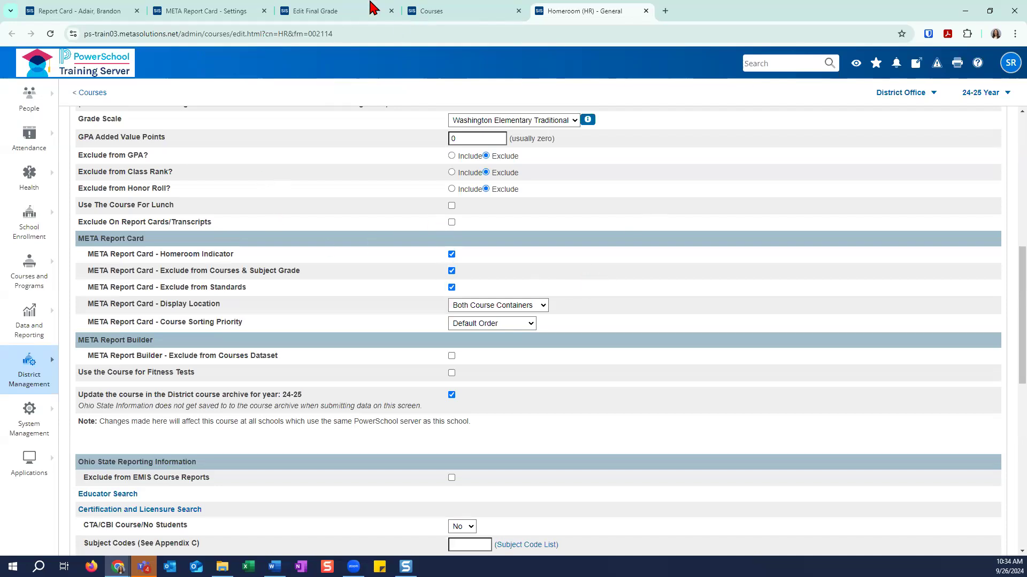
Step: Review the Bottom Courses Container display setting in META Report Card - Settings, and close it without submitting
{"action": "left_click", "coordinate": [195, 11]}
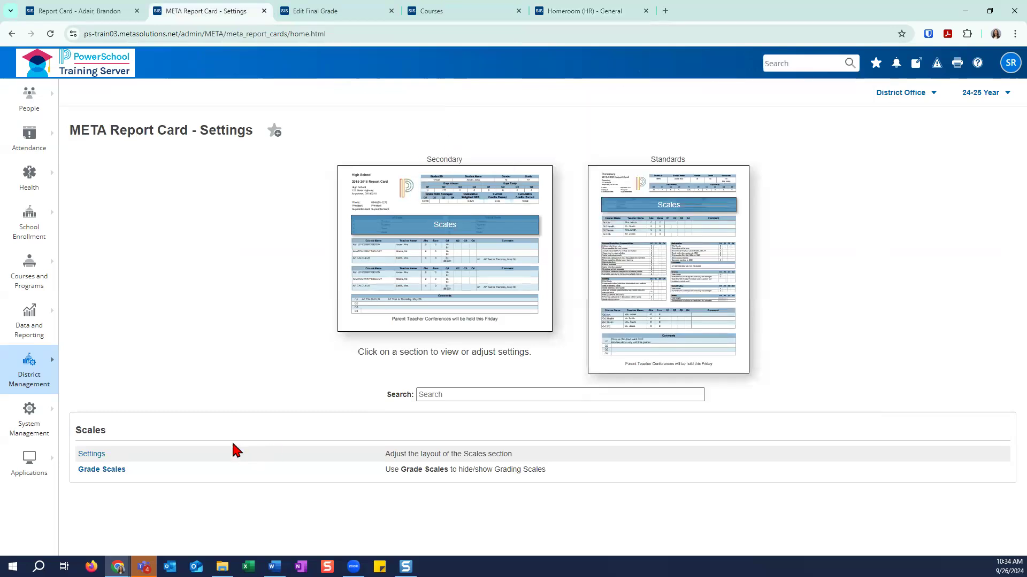
{"action": "left_click", "coordinate": [454, 257]}
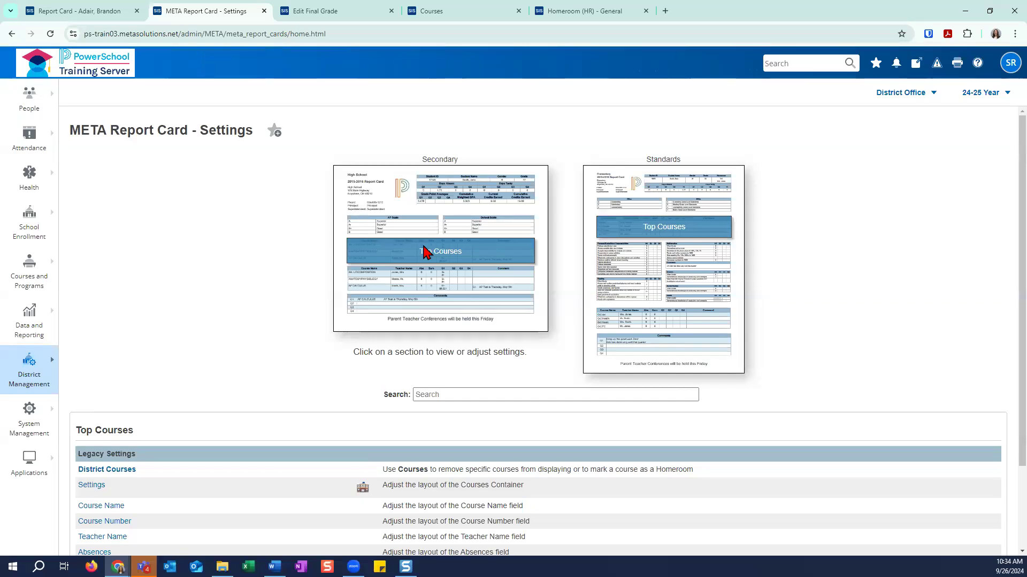
{"action": "left_click", "coordinate": [439, 279]}
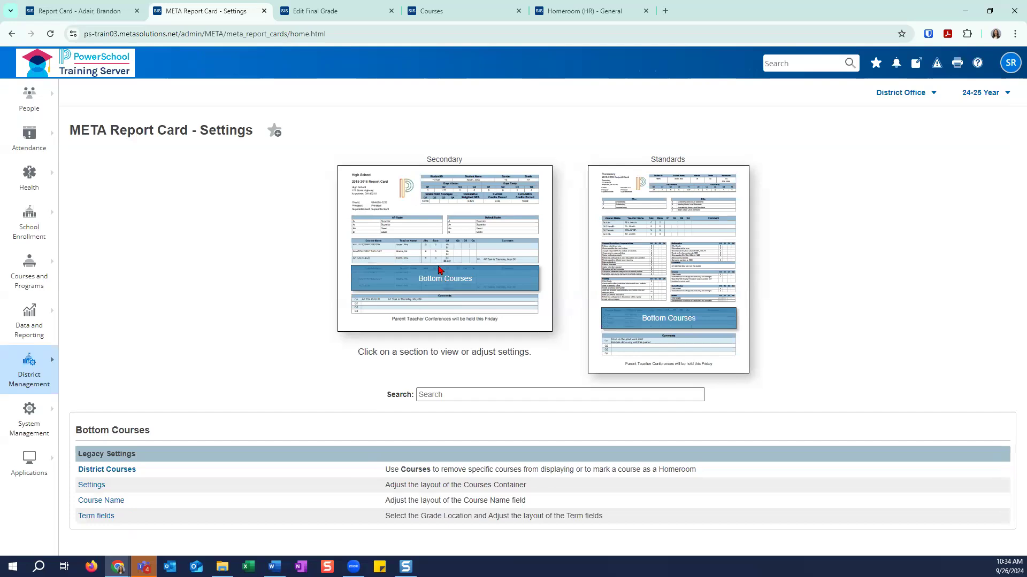
{"action": "left_click", "coordinate": [95, 488]}
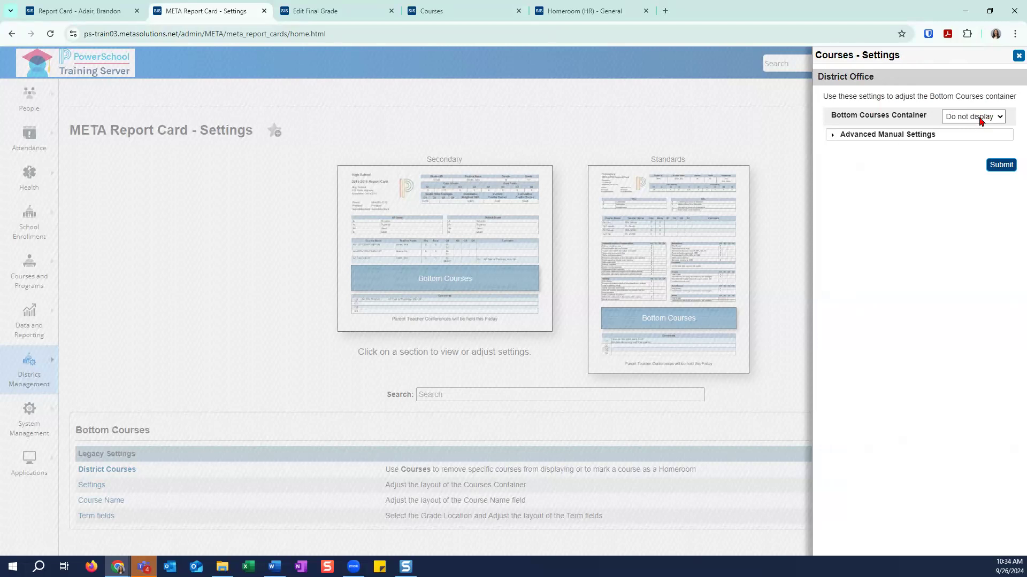
{"action": "left_click", "coordinate": [1019, 56]}
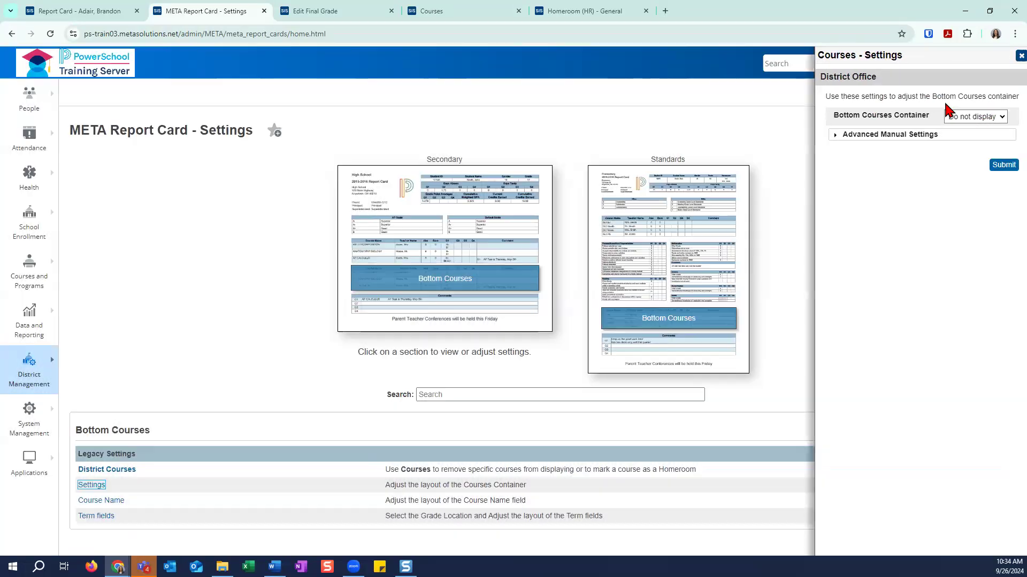
Step: Show the Top Courses settings for the report card and check which schools override its container settings
{"action": "left_click", "coordinate": [383, 256]}
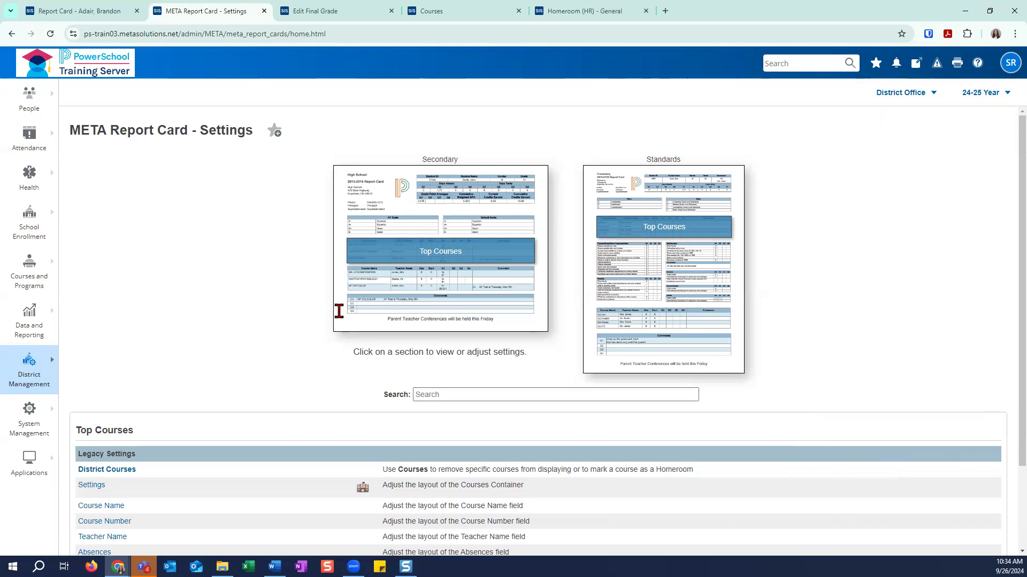
{"action": "scroll", "coordinate": [271, 333], "scroll_direction": "down", "scroll_amount": 2}
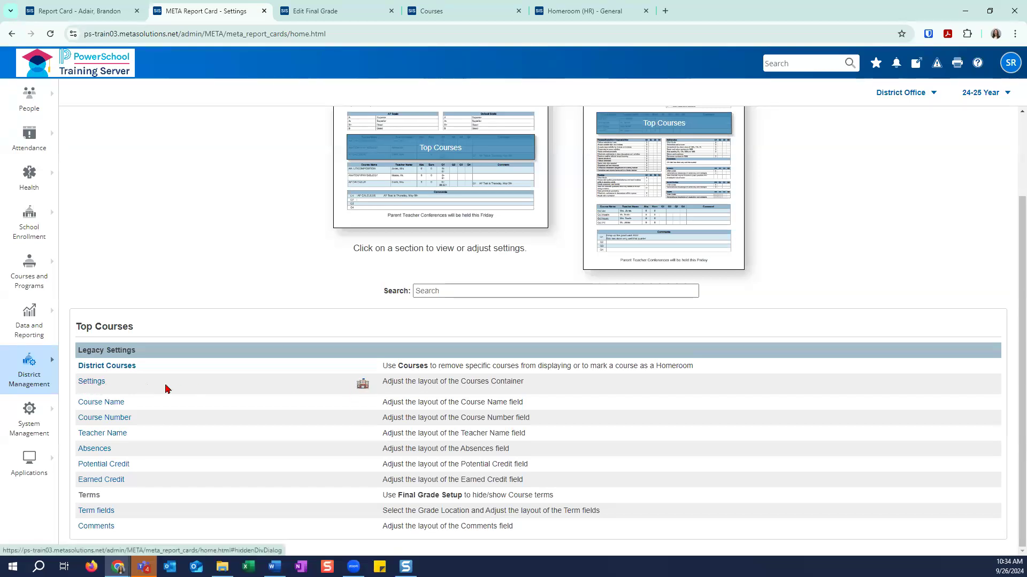
{"action": "left_click", "coordinate": [364, 386]}
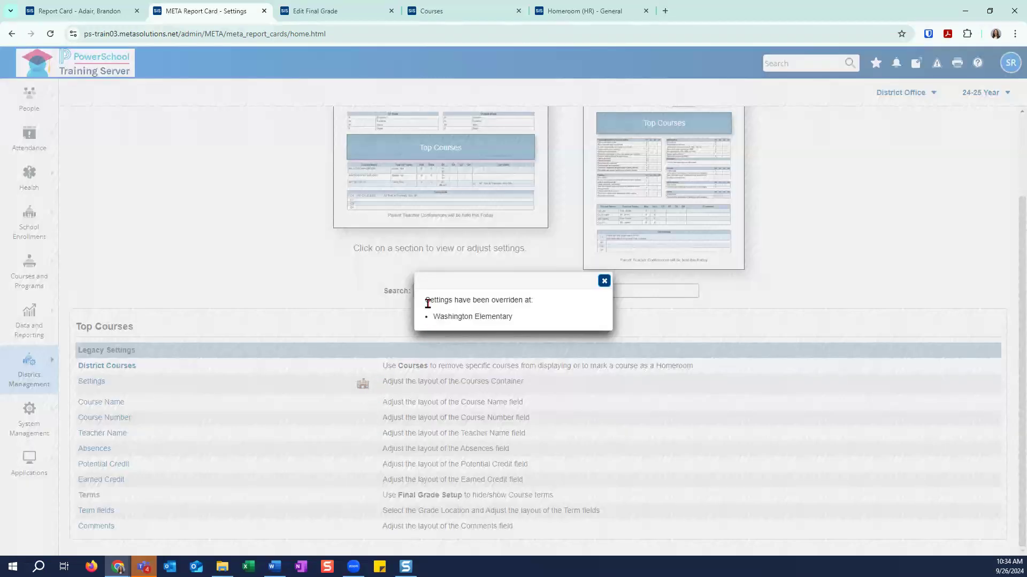
{"action": "left_click_drag", "start_coordinate": [425, 300], "coordinate": [541, 306]}
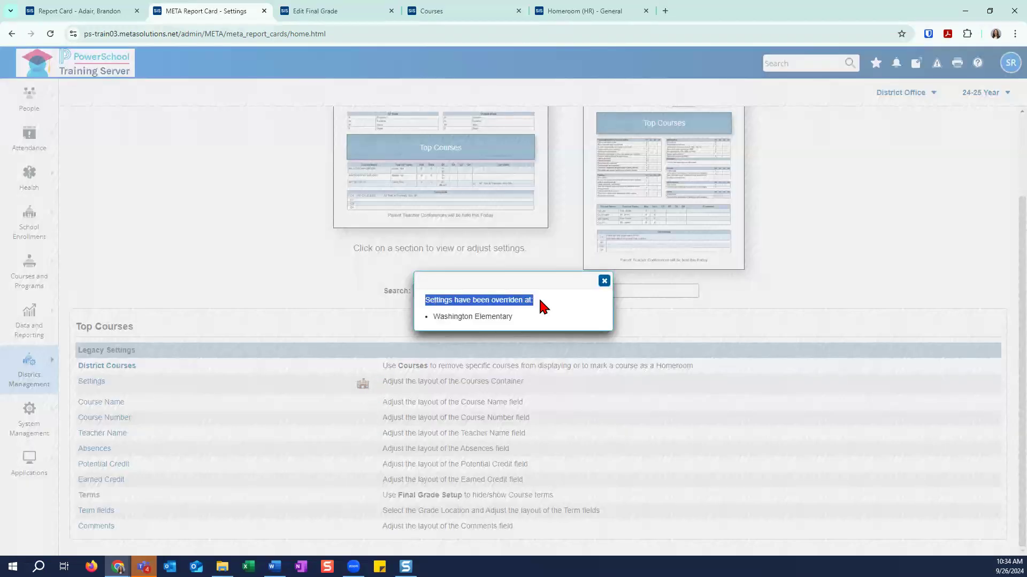
{"action": "left_click", "coordinate": [542, 306]}
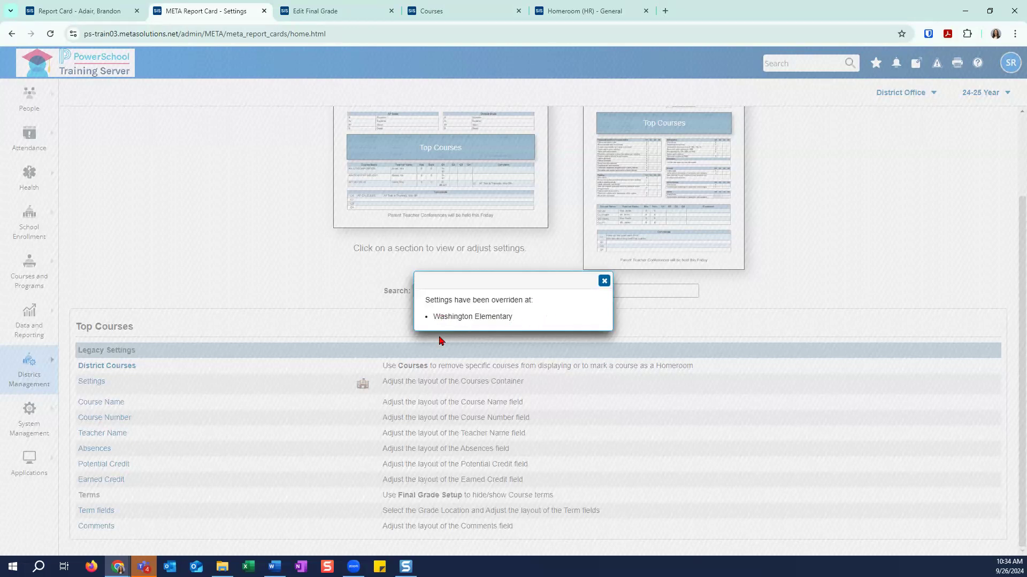
{"action": "left_click", "coordinate": [604, 282]}
Step: Review the district's Top Courses container settings without submitting, and recheck the list of schools that override them
{"action": "left_click", "coordinate": [91, 384]}
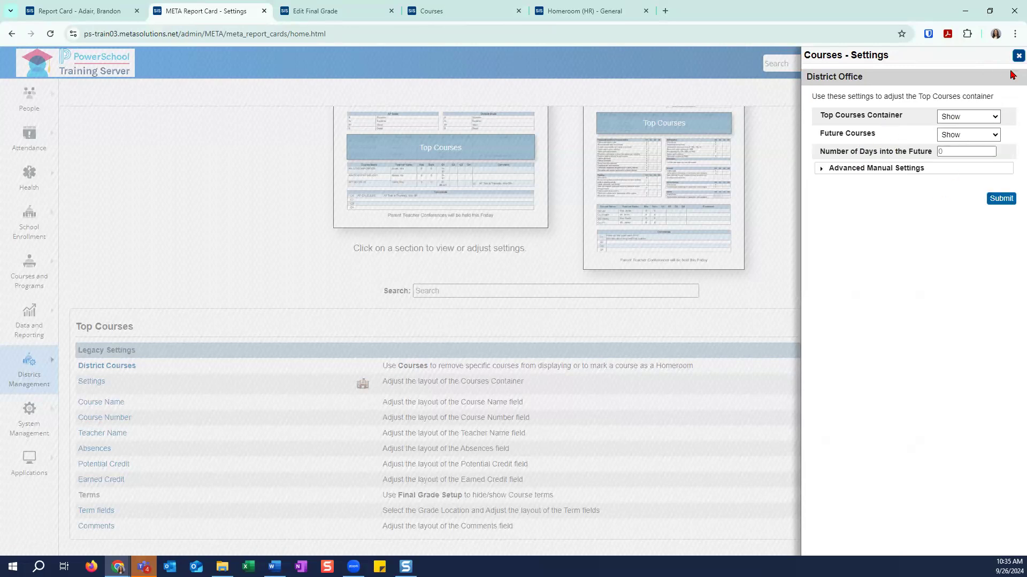
{"action": "left_click", "coordinate": [1018, 56]}
{"action": "left_click", "coordinate": [363, 385]}
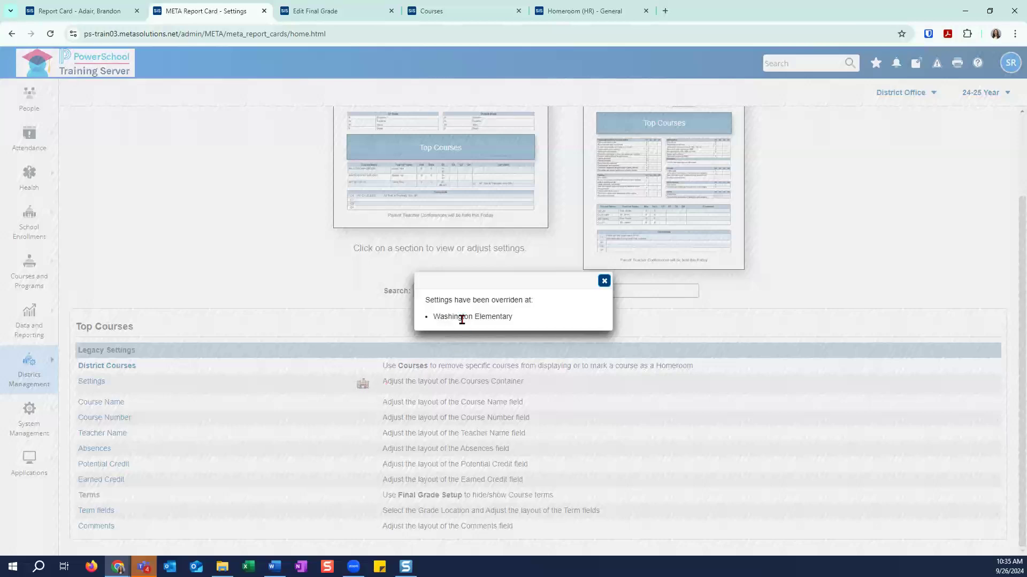
{"action": "left_click", "coordinate": [604, 281]}
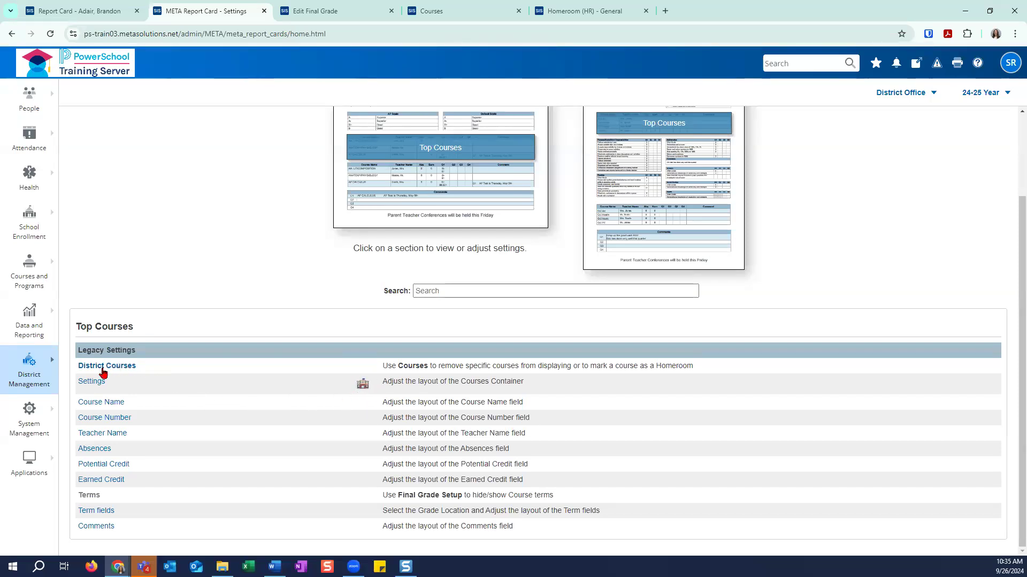
Step: Review the Top Courses Course Name label and display options, and close them without submitting
{"action": "left_click", "coordinate": [96, 407]}
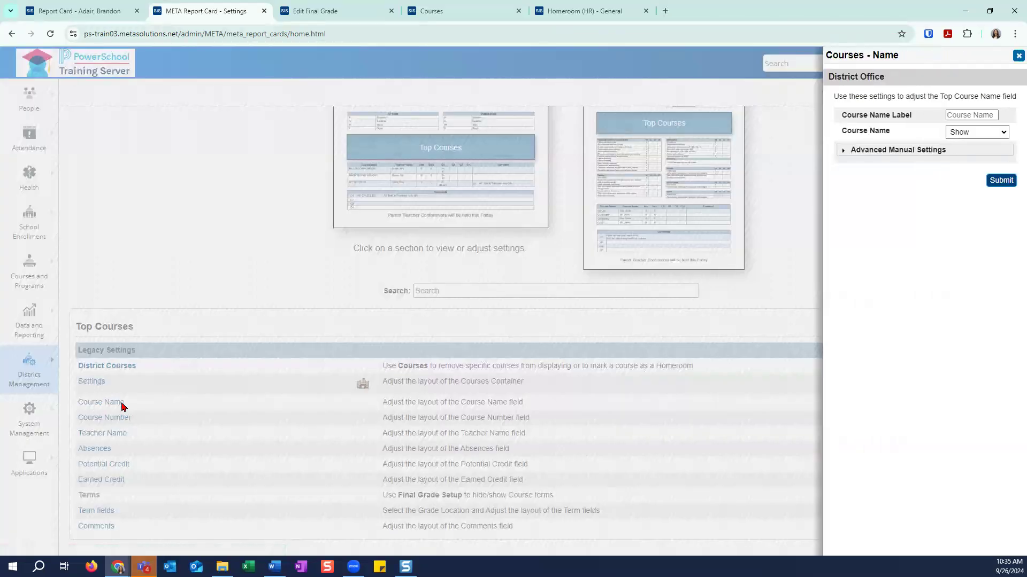
{"action": "left_click", "coordinate": [955, 135]}
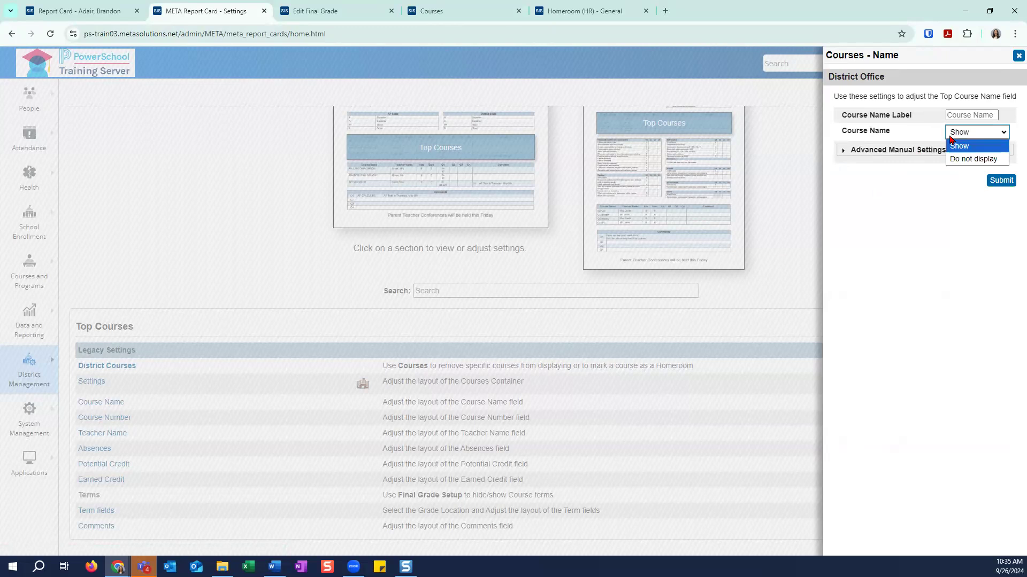
{"action": "left_click", "coordinate": [861, 115]}
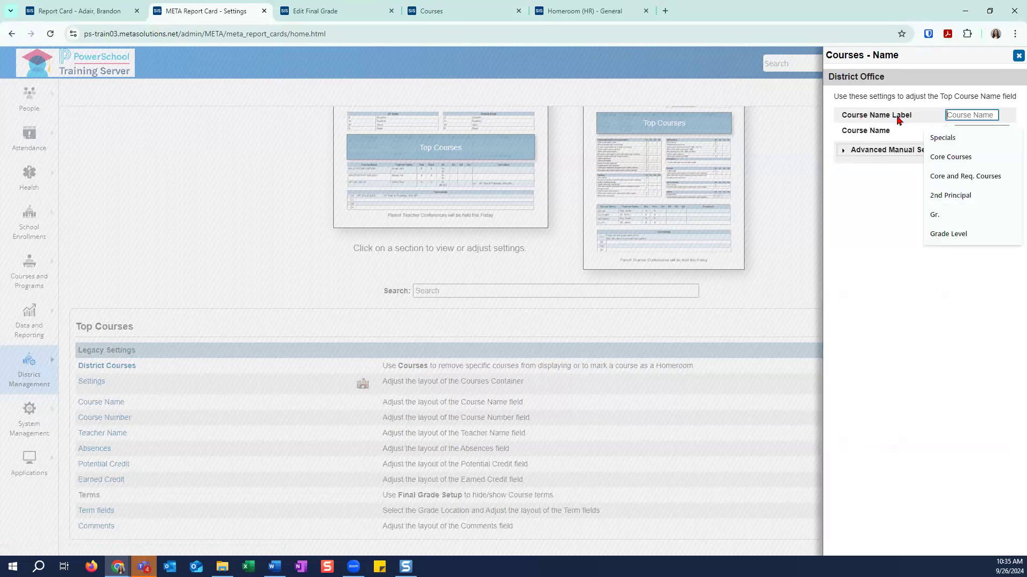
{"action": "left_click", "coordinate": [1007, 56]}
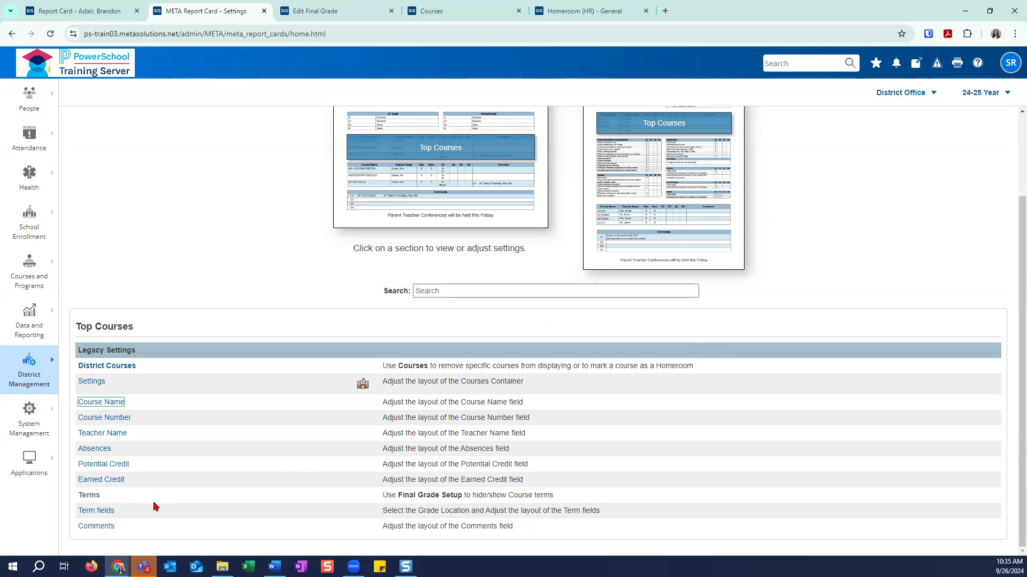
Step: Review the Top Courses Term Fields settings, including the Grades Location options, and close them without choosing one
{"action": "left_click", "coordinate": [100, 511]}
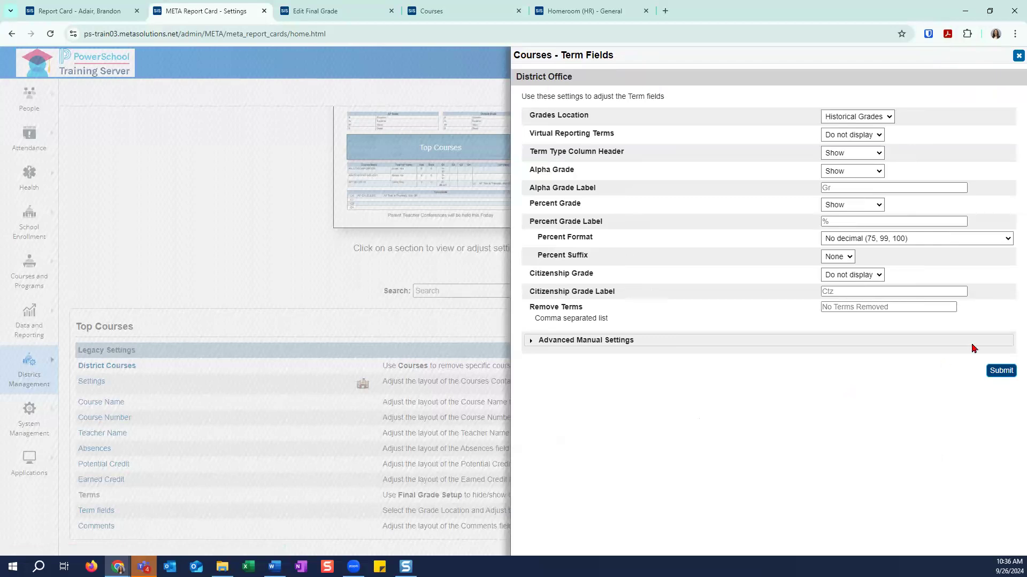
{"action": "left_click", "coordinate": [835, 118]}
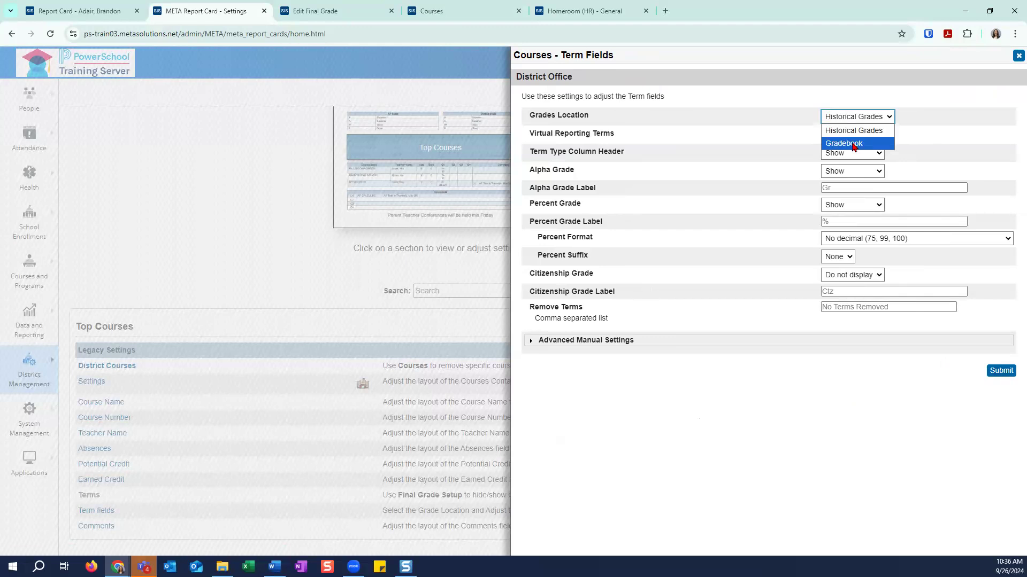
{"action": "left_click", "coordinate": [932, 116]}
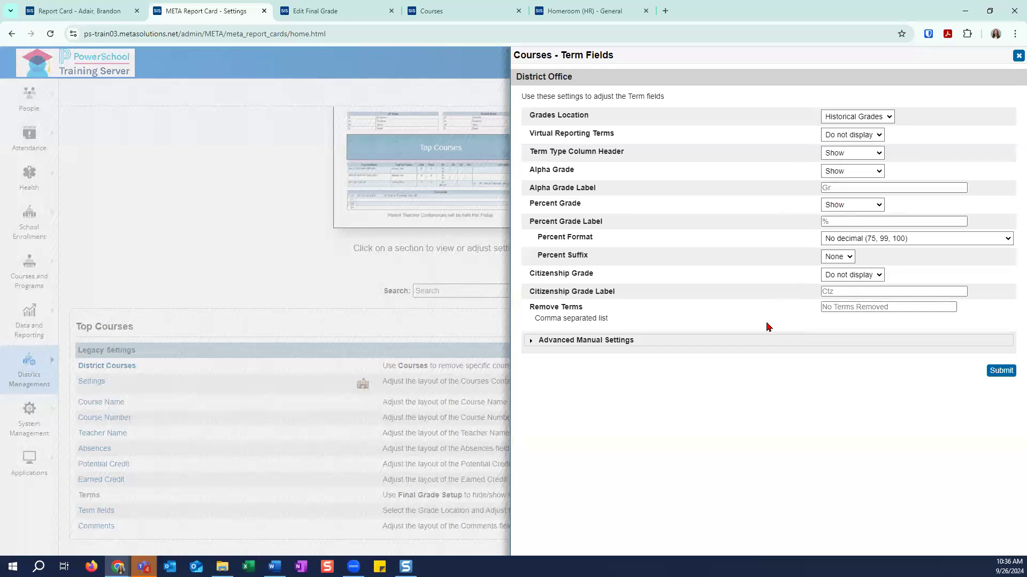
{"action": "left_click", "coordinate": [1019, 56]}
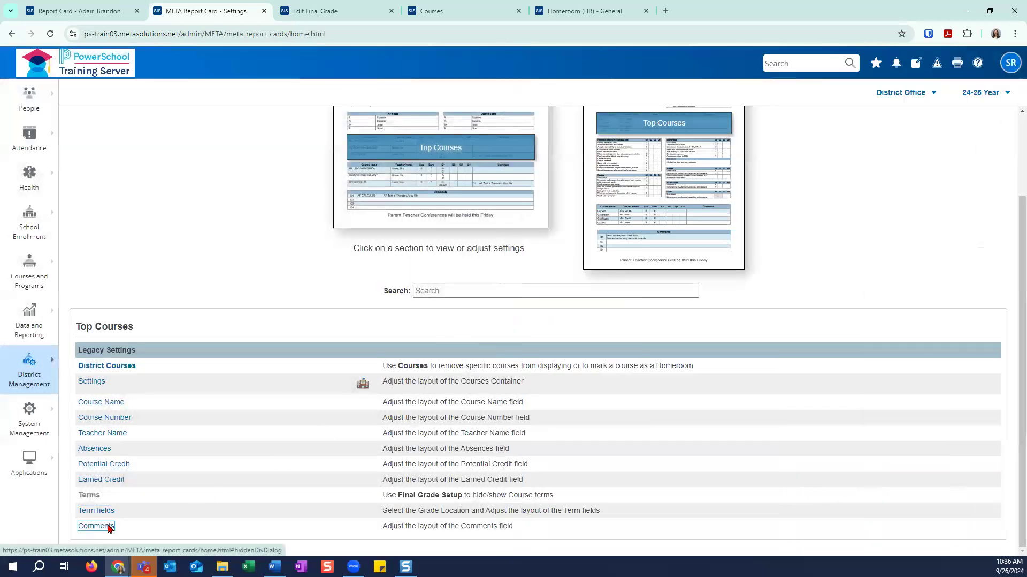
Step: Enter s1 as the term whose comments are removed in the Top Courses Comments settings, and close without submitting
{"action": "left_click", "coordinate": [107, 527]}
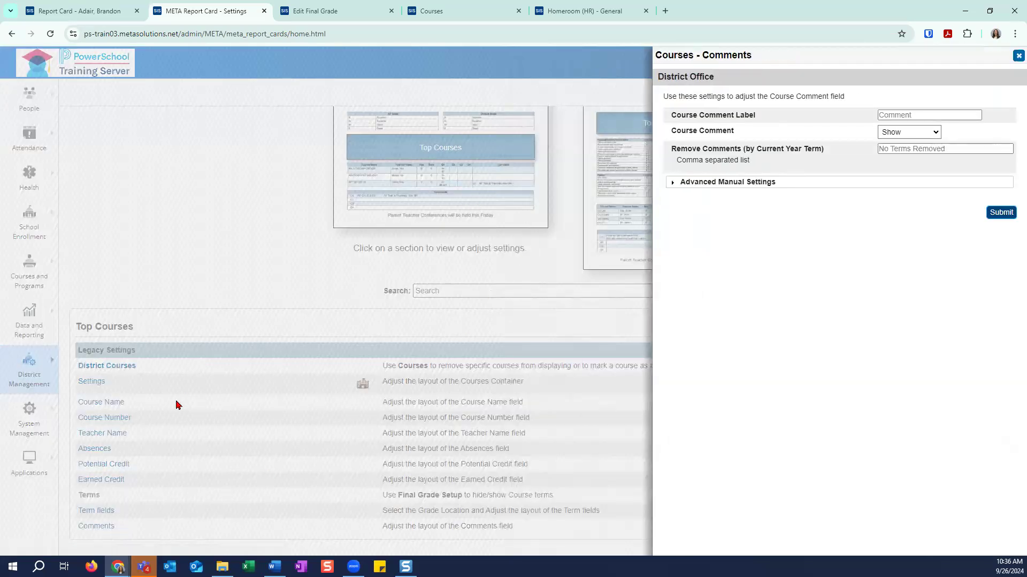
{"action": "left_click", "coordinate": [929, 152]}
{"action": "type", "text": "s1"}
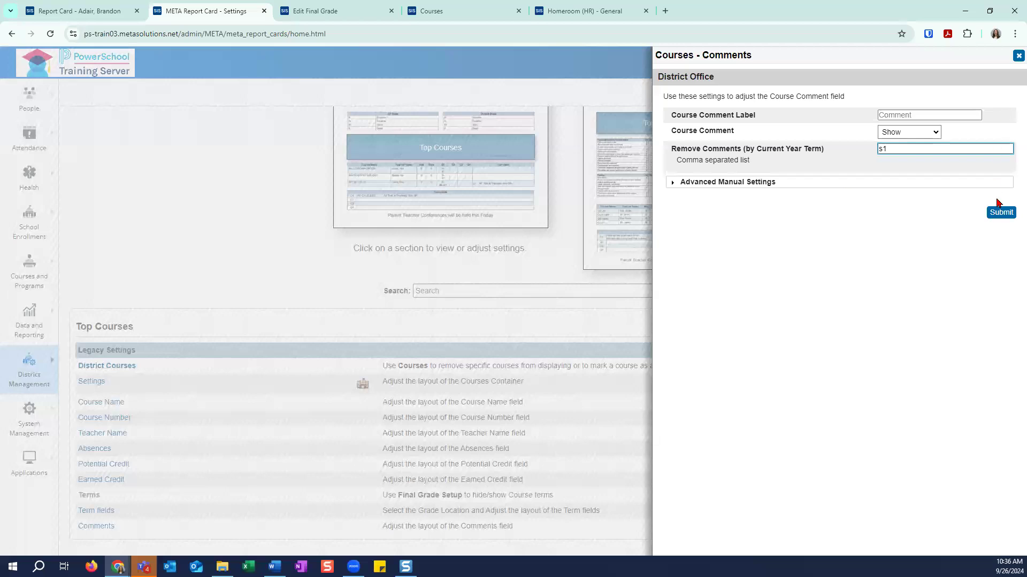
{"action": "left_click", "coordinate": [1018, 56]}
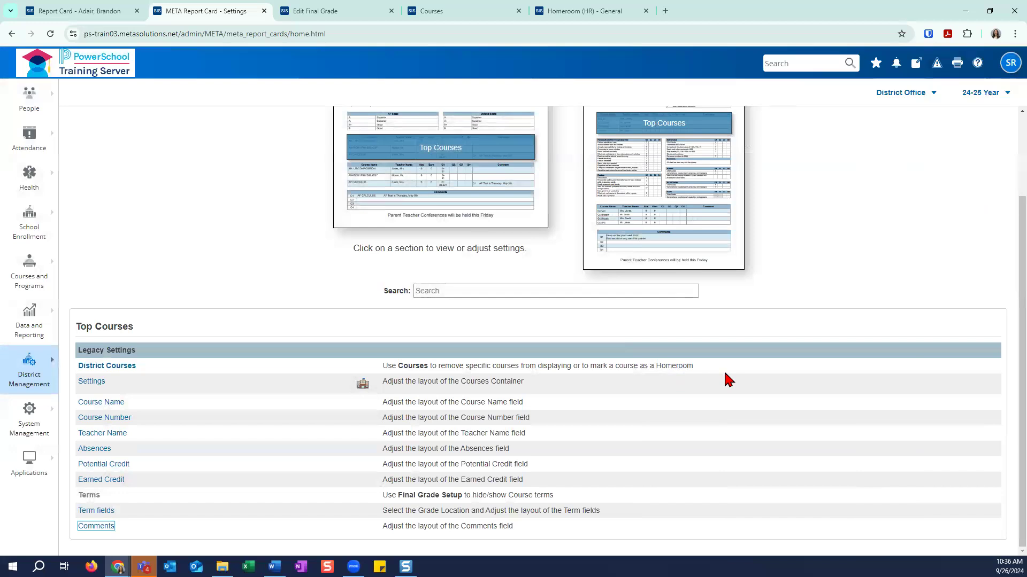
Step: Show the report card's Comments section settings, and examine the courses and the Comments container on the student's report card
{"action": "scroll", "coordinate": [727, 378], "scroll_direction": "up", "scroll_amount": 1}
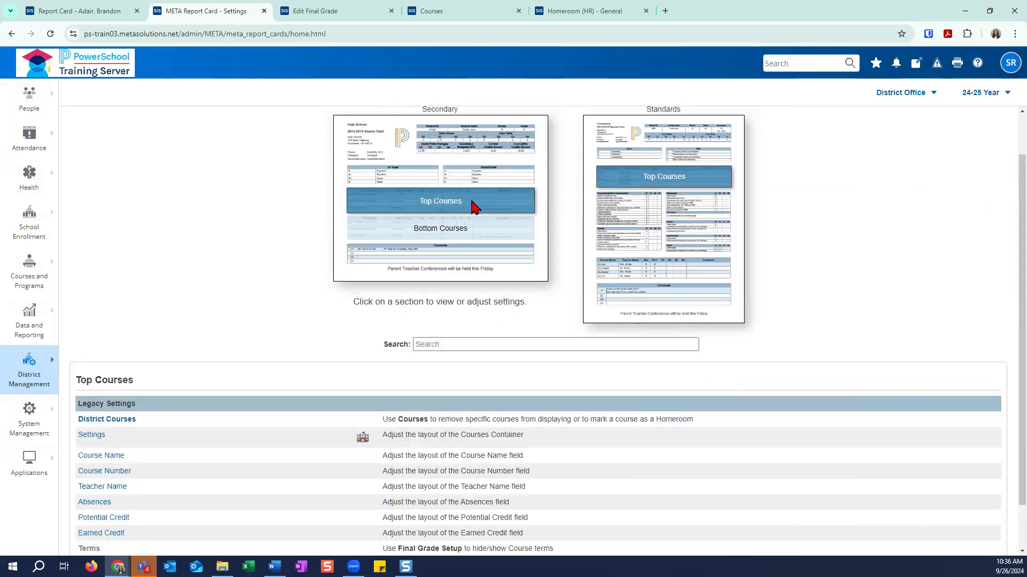
{"action": "left_click", "coordinate": [102, 9]}
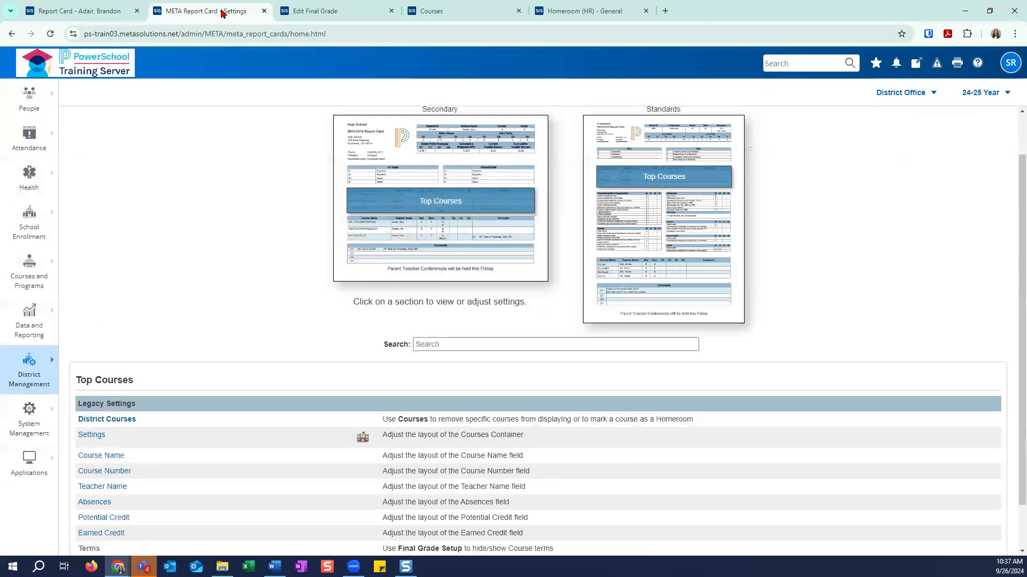
{"action": "left_click", "coordinate": [257, 11]}
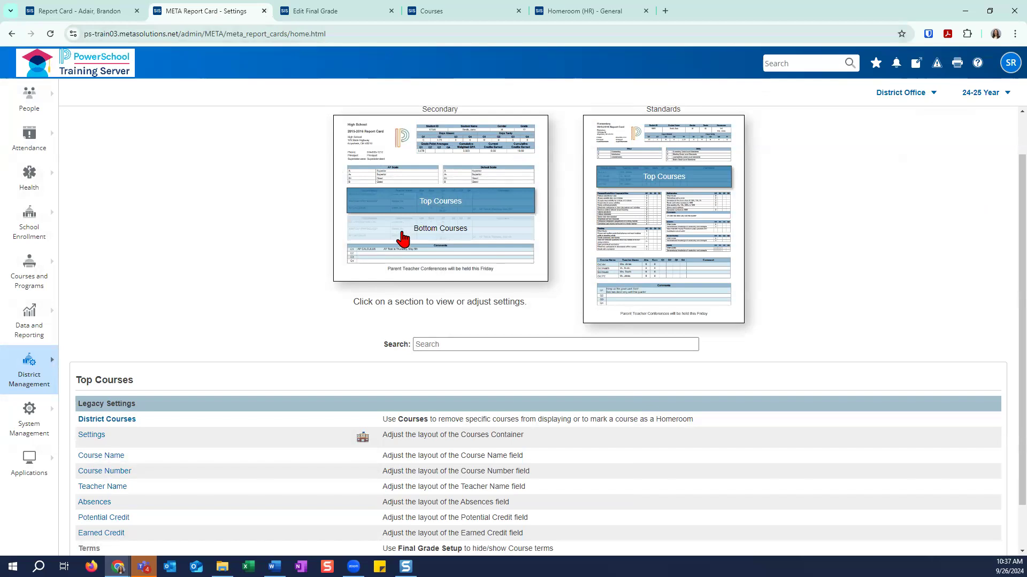
{"action": "left_click", "coordinate": [418, 256]}
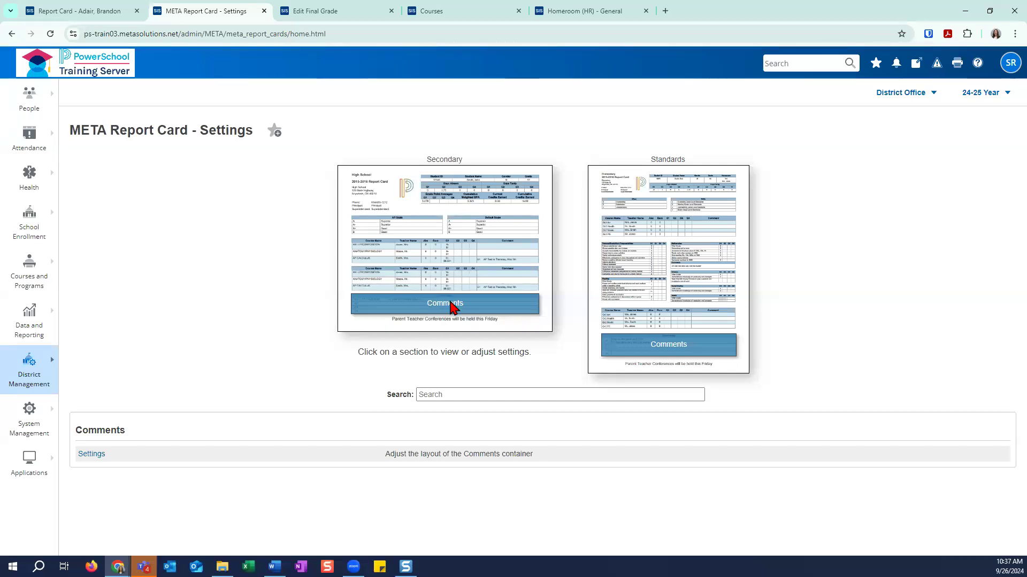
{"action": "left_click", "coordinate": [100, 14]}
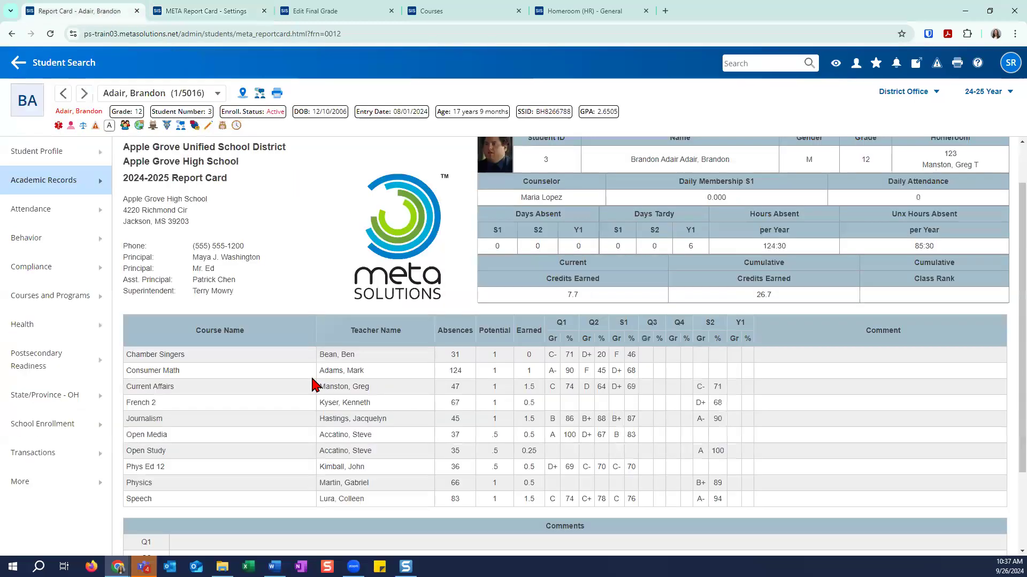
{"action": "scroll", "coordinate": [318, 390], "scroll_direction": "down", "scroll_amount": 5}
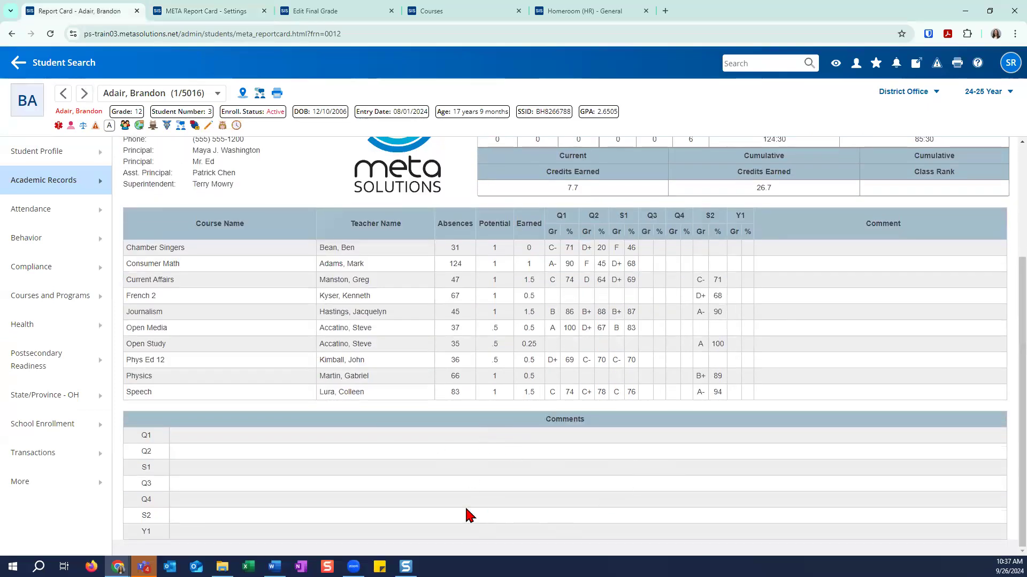
Step: Set Course Comments to Only Homeroom Comments in the district's Comments container settings, and close without submitting
{"action": "left_click", "coordinate": [209, 12]}
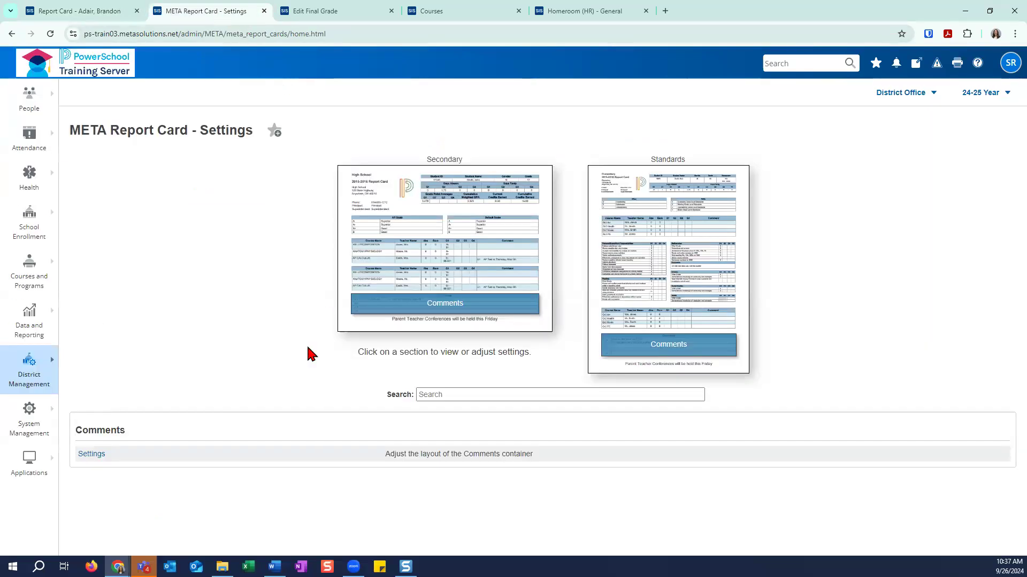
{"action": "left_click", "coordinate": [100, 454]}
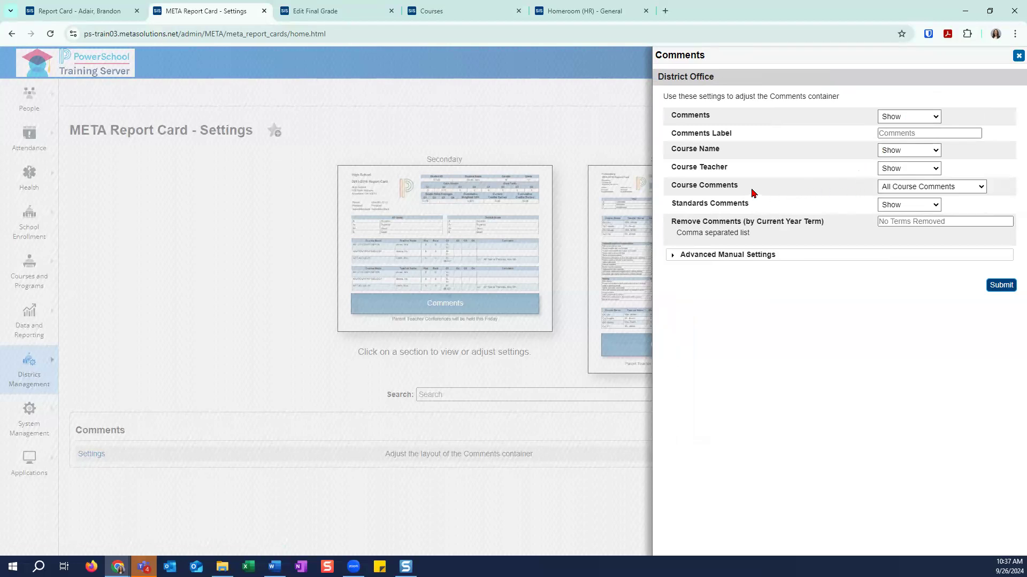
{"action": "left_click", "coordinate": [886, 190]}
{"action": "left_click", "coordinate": [897, 208]}
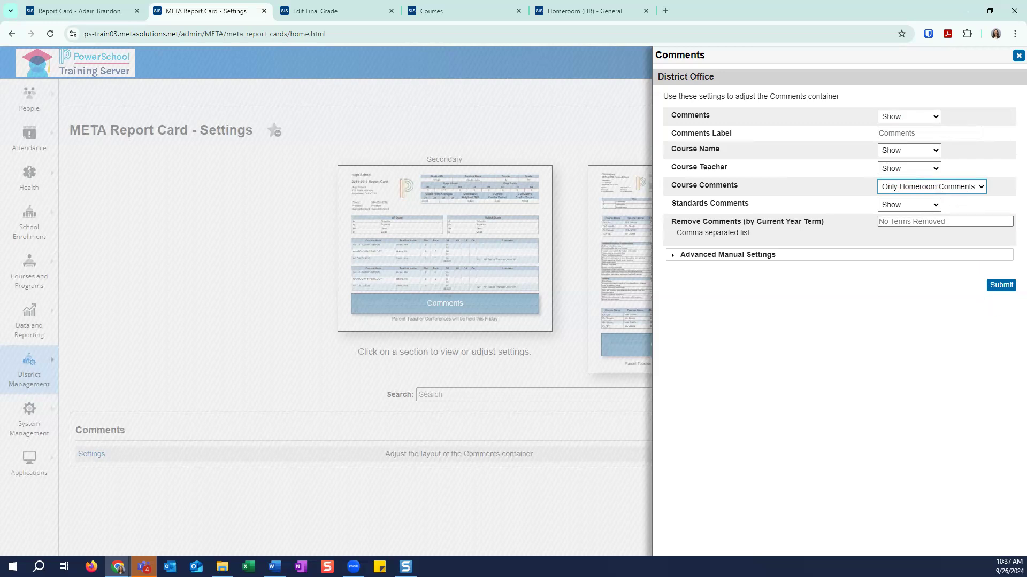
{"action": "left_click", "coordinate": [1008, 58]}
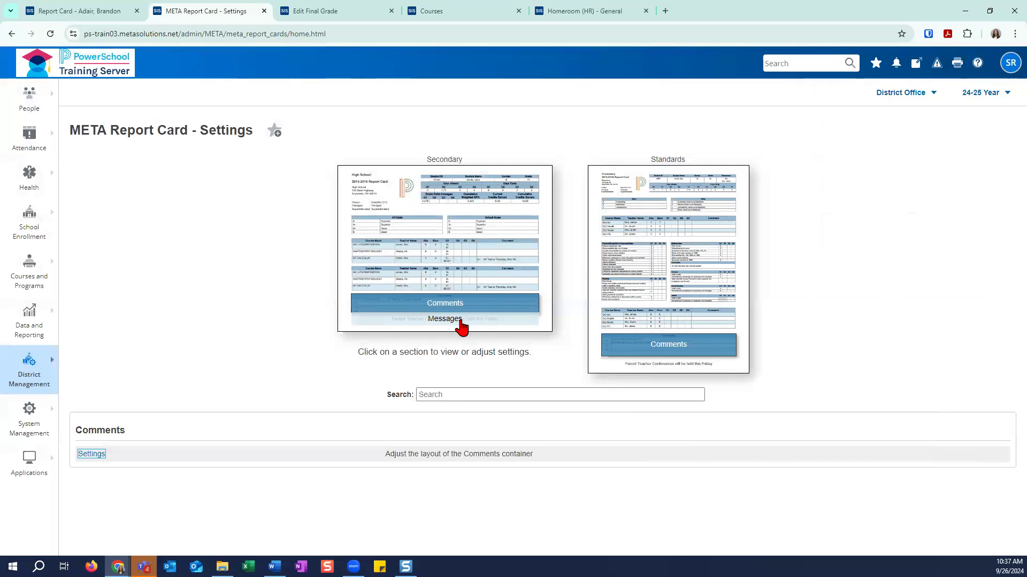
Step: Show the Messages settings, locate Report Card Messages under District Management, and review the header message's Justification options without choosing one
{"action": "left_click", "coordinate": [460, 319]}
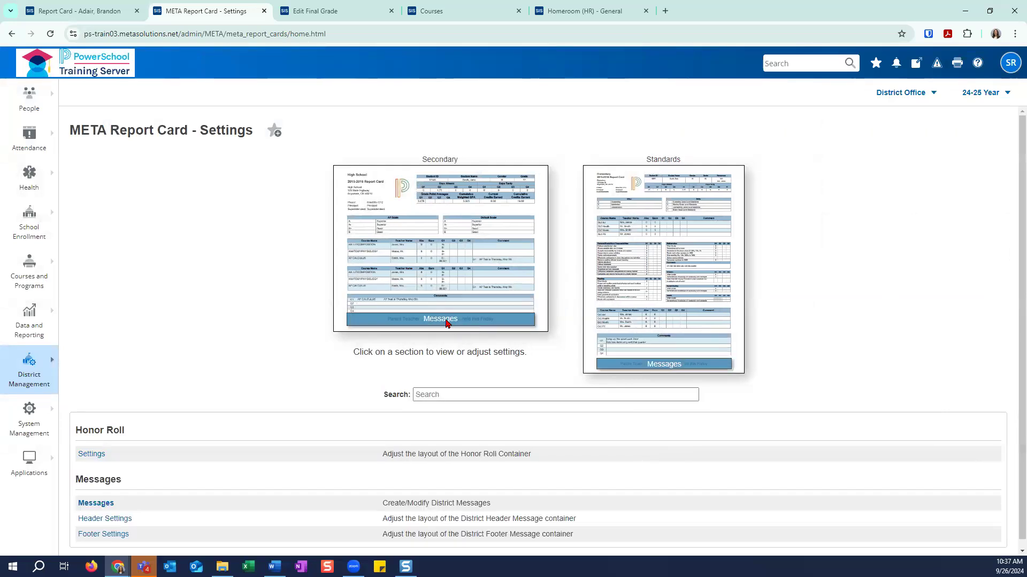
{"action": "left_click", "coordinate": [41, 378]}
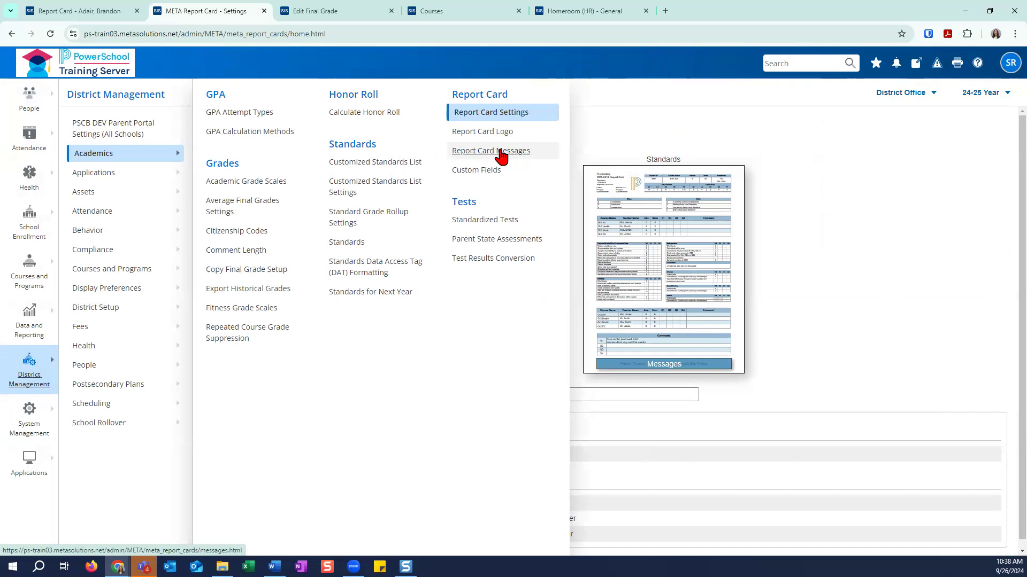
{"action": "scroll", "coordinate": [568, 199], "scroll_direction": "down", "scroll_amount": 1}
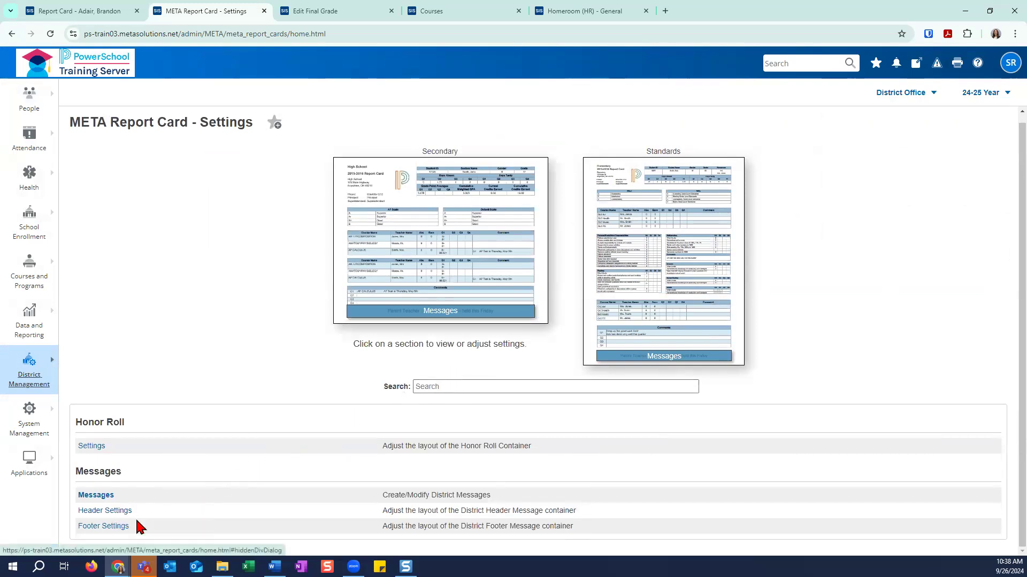
{"action": "left_click", "coordinate": [109, 512]}
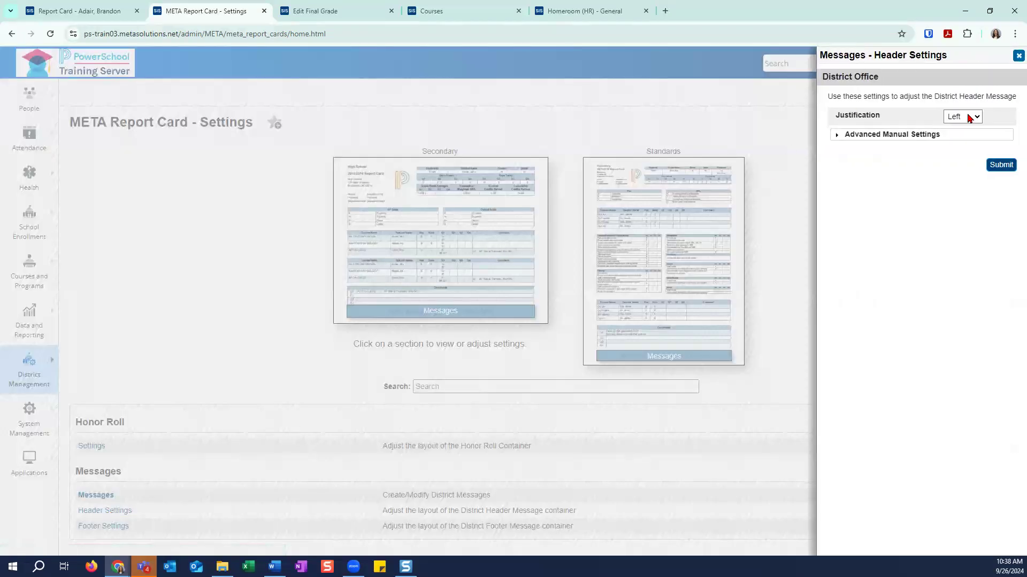
{"action": "left_click", "coordinate": [967, 118]}
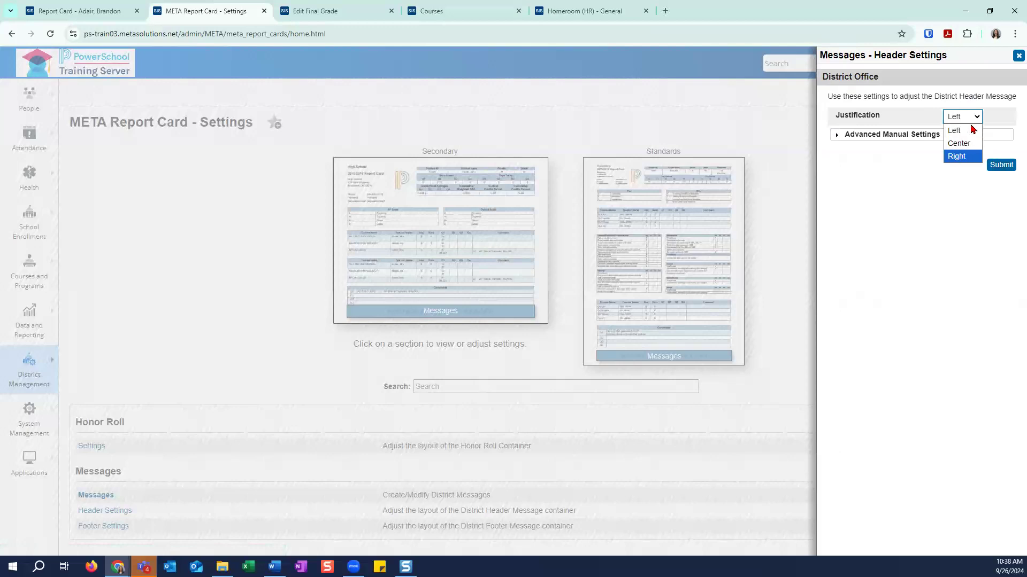
{"action": "left_click", "coordinate": [1018, 56]}
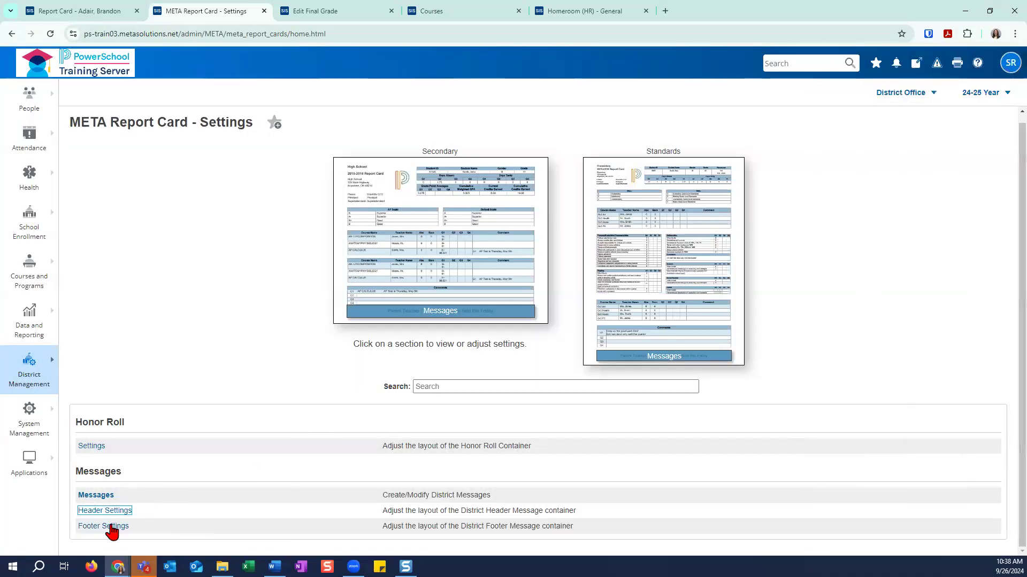
Step: Submit "It's been a great start to year!" as the District Header Message, and check the message on the high school student's report card
{"action": "left_click", "coordinate": [103, 496]}
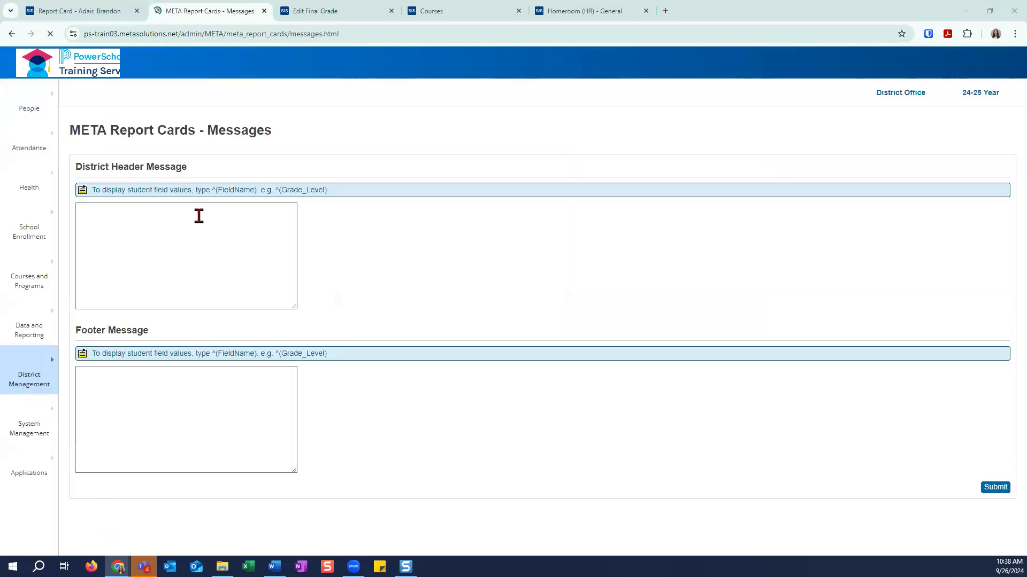
{"action": "left_click", "coordinate": [178, 241]}
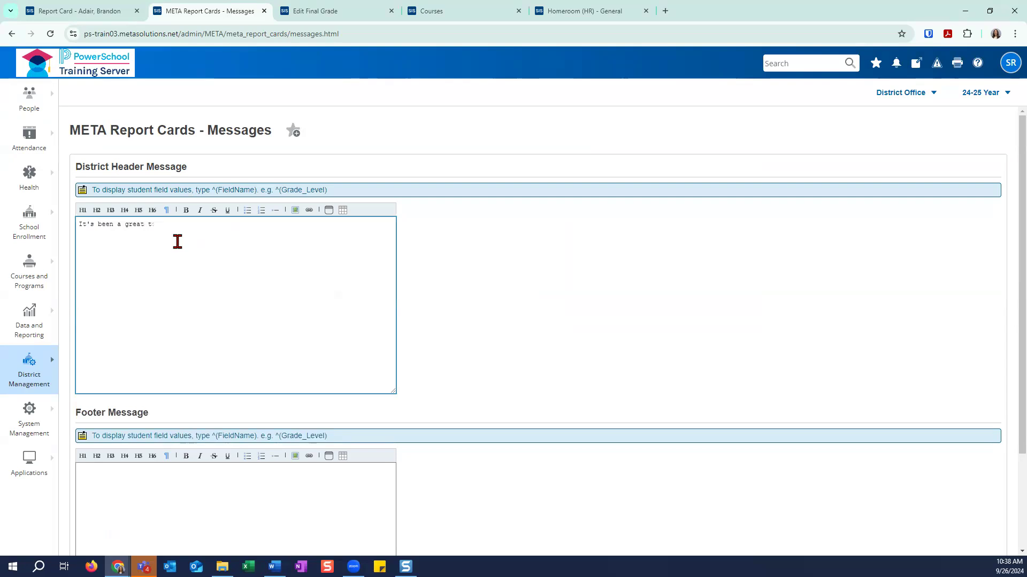
{"action": "type", "text": "tart t"}
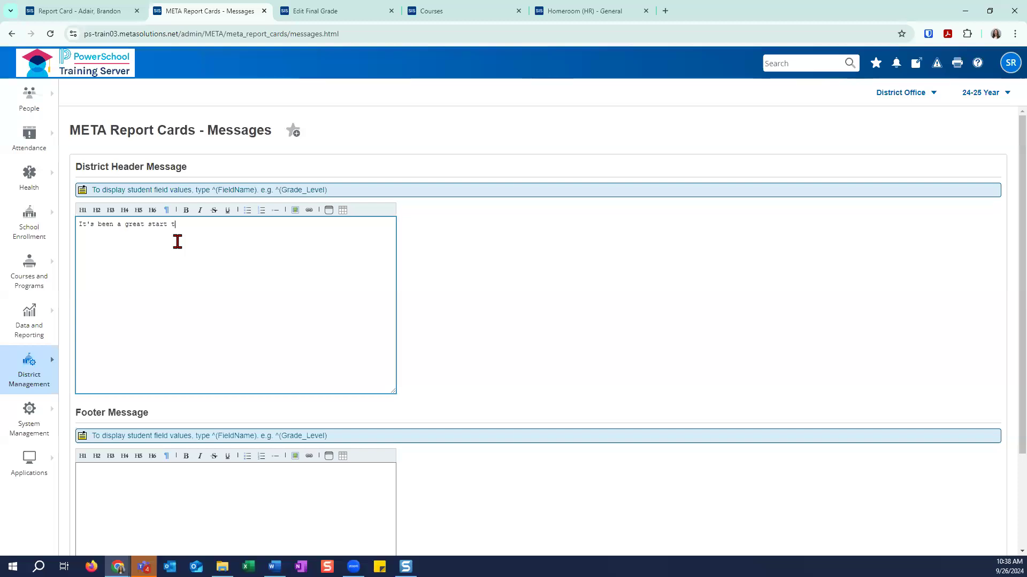
{"action": "type", "text": "o year!"}
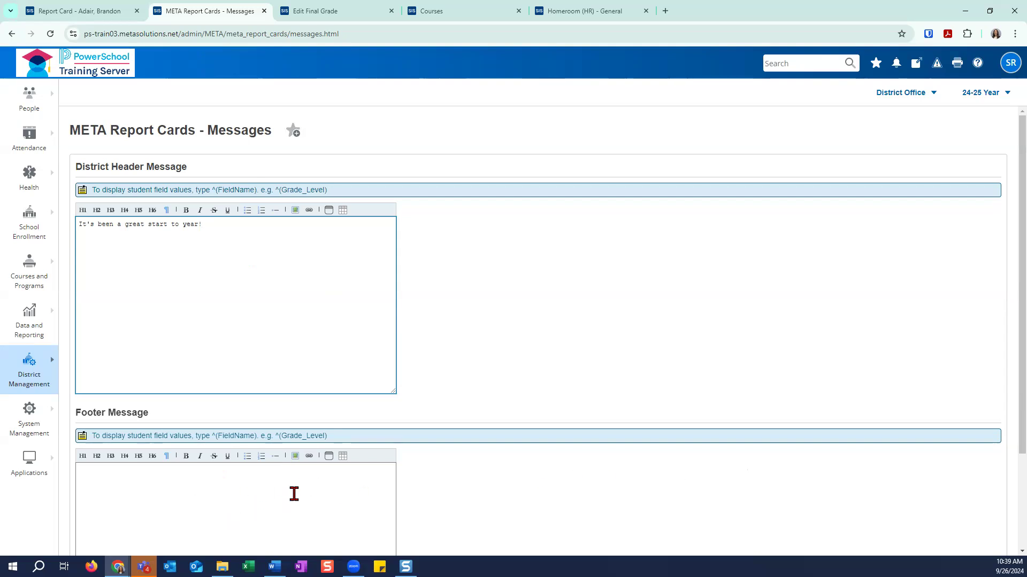
{"action": "scroll", "coordinate": [588, 300], "scroll_direction": "down", "scroll_amount": 1}
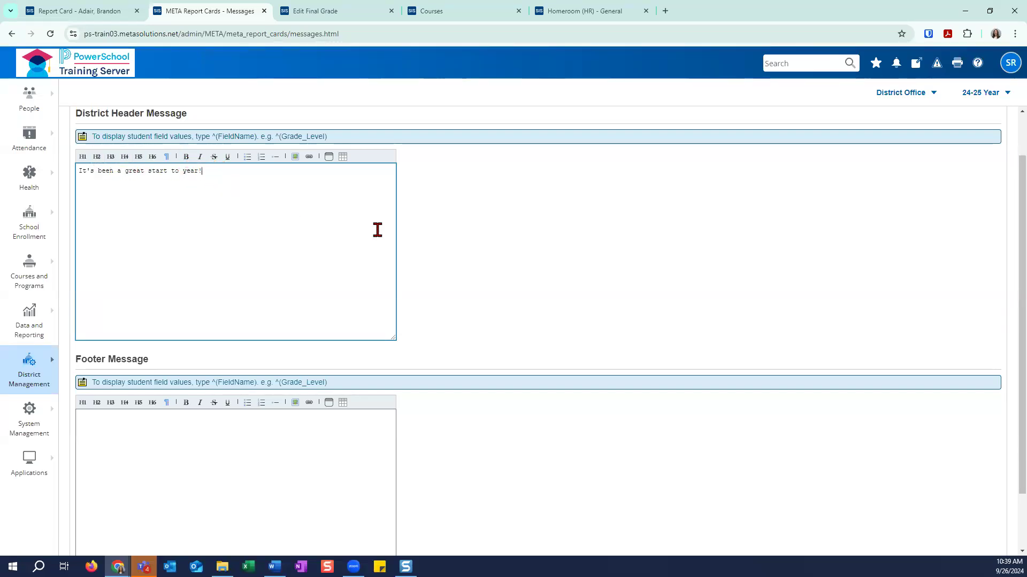
{"action": "scroll", "coordinate": [387, 235], "scroll_direction": "down", "scroll_amount": 2}
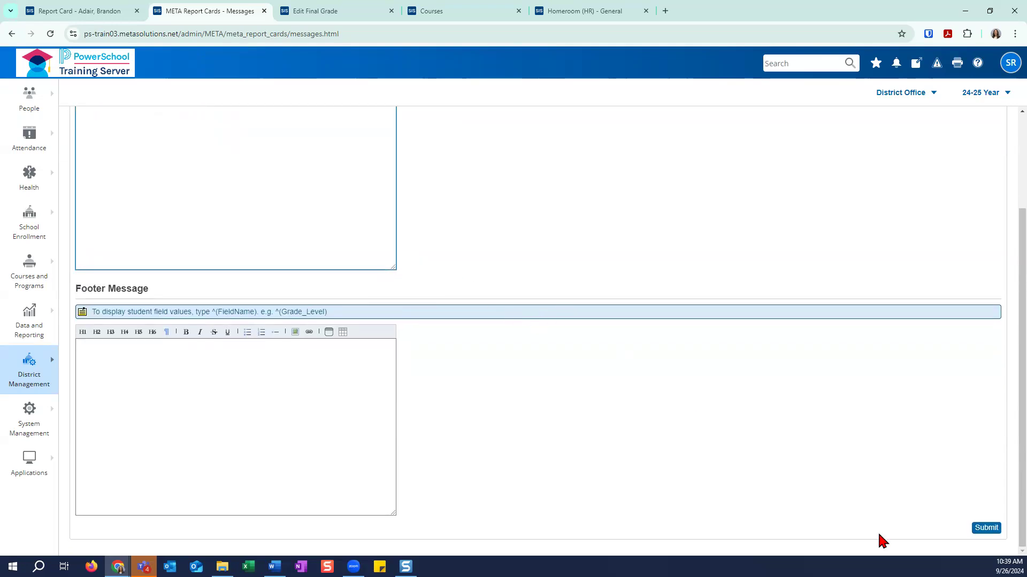
{"action": "left_click", "coordinate": [986, 528]}
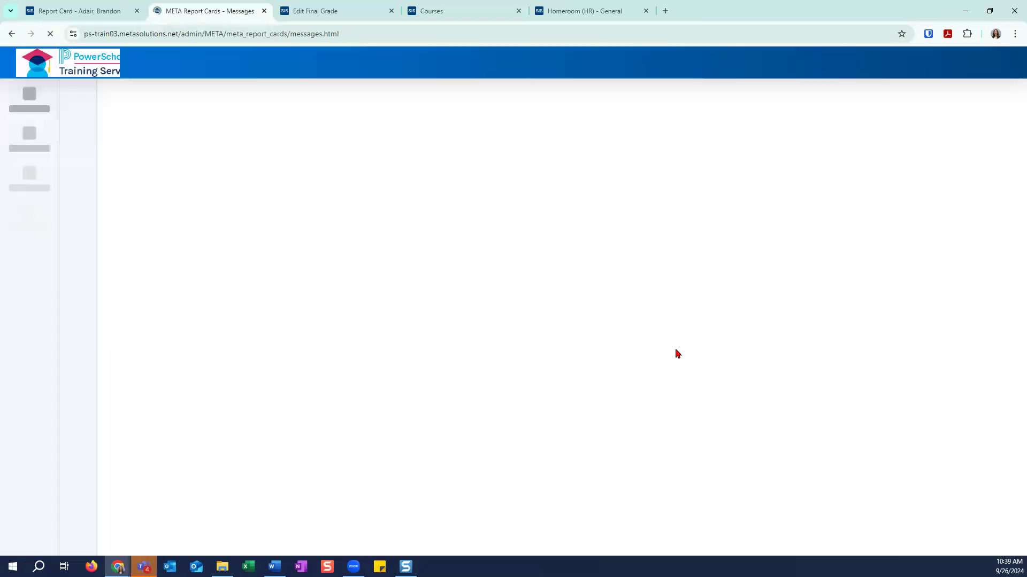
{"action": "left_click", "coordinate": [88, 11]}
{"action": "left_click", "coordinate": [134, 146]}
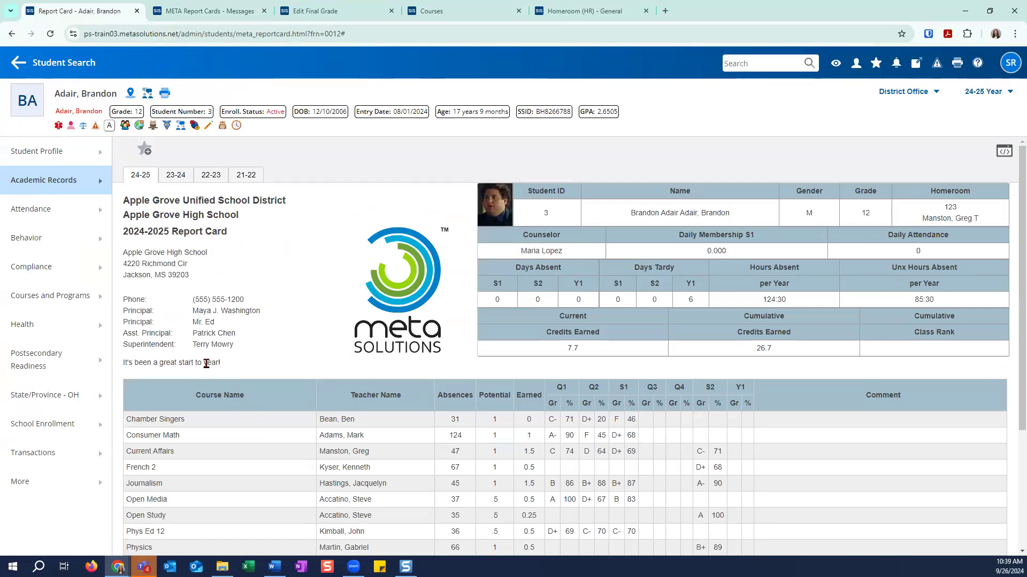
Step: Review the district's header message layout settings in Report Card Settings, close without submitting, and return to the student's report card
{"action": "left_click", "coordinate": [206, 11]}
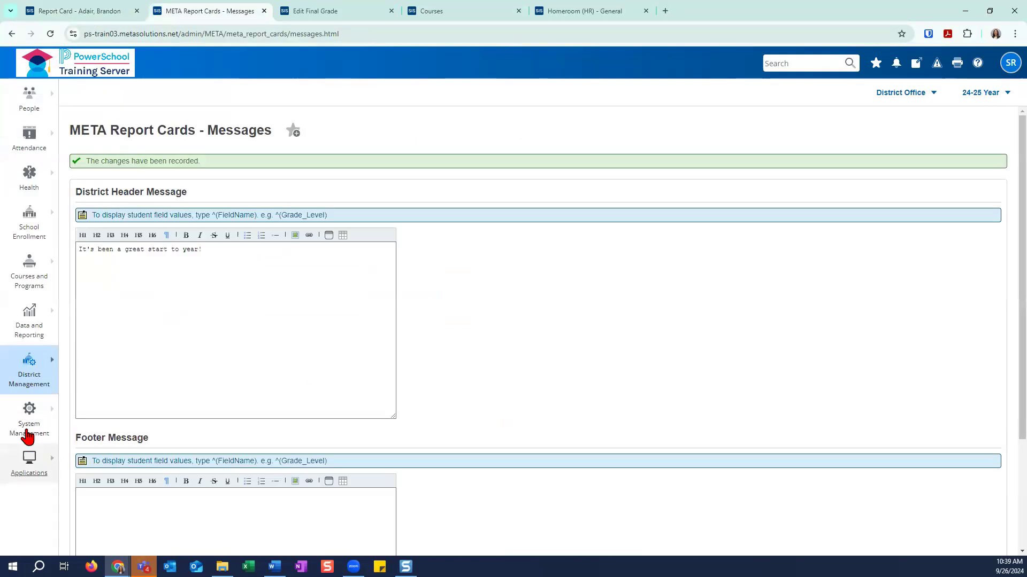
{"action": "left_click", "coordinate": [32, 383]}
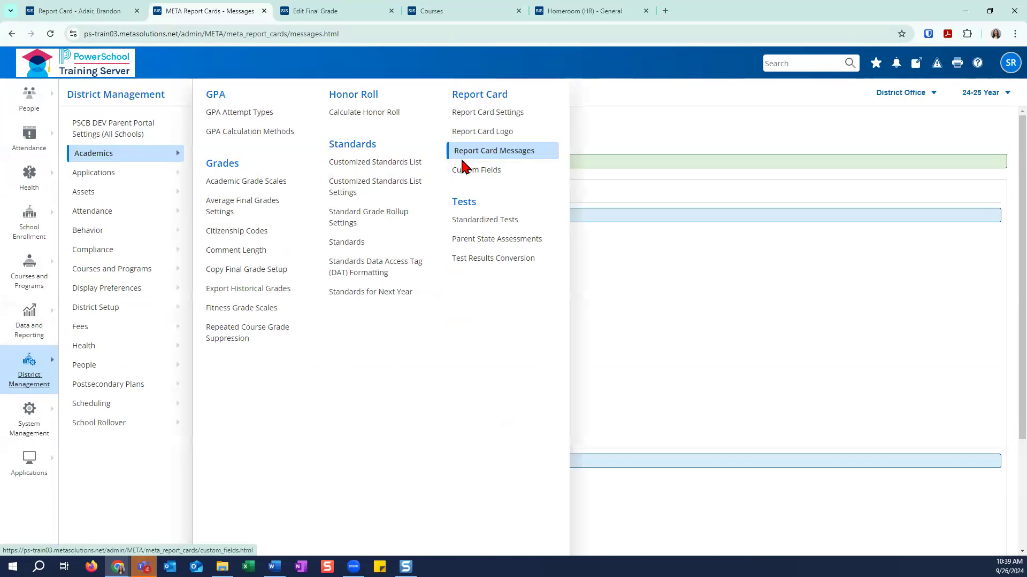
{"action": "left_click", "coordinate": [485, 151]}
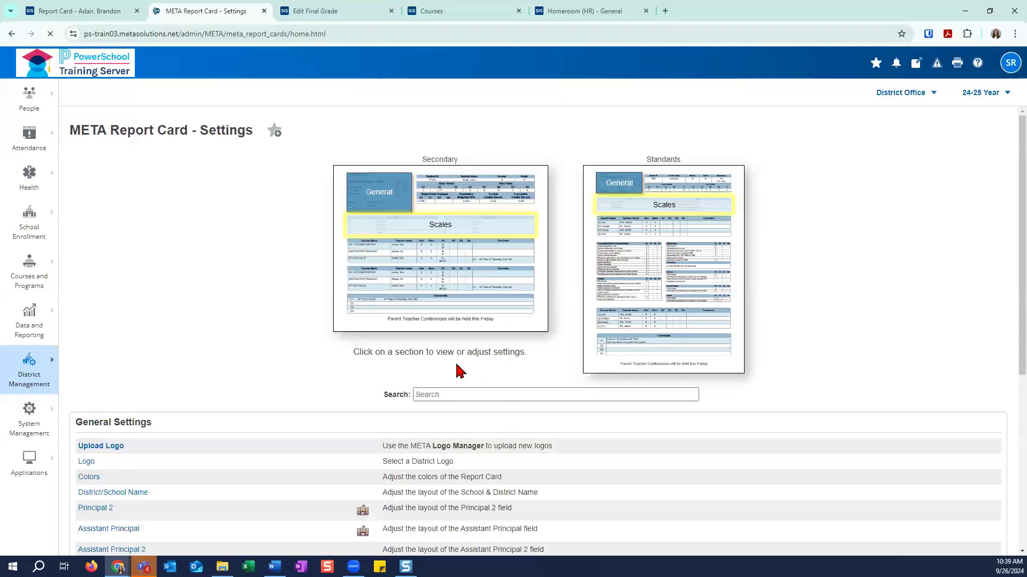
{"action": "left_click", "coordinate": [449, 322]}
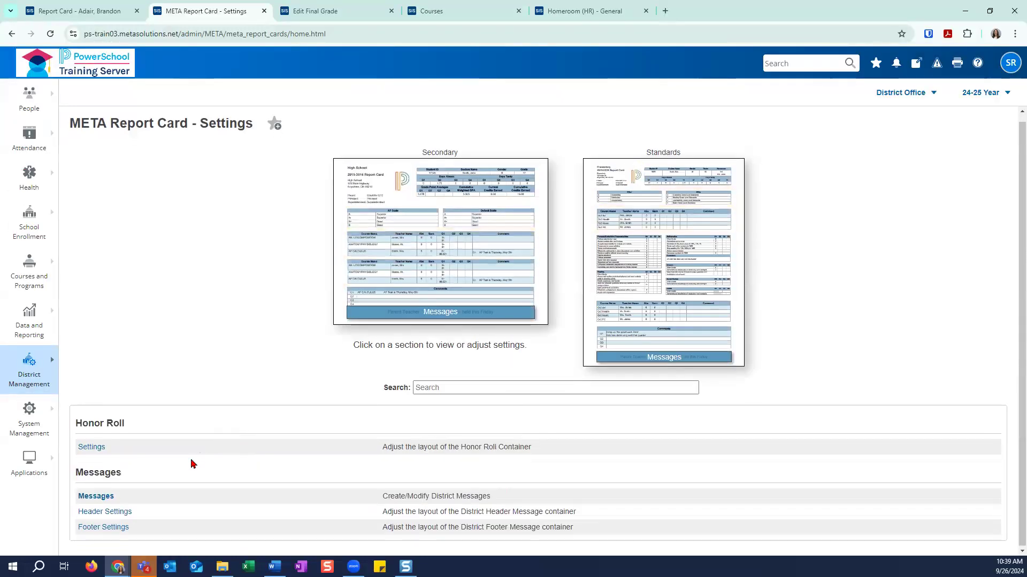
{"action": "left_click", "coordinate": [114, 510]}
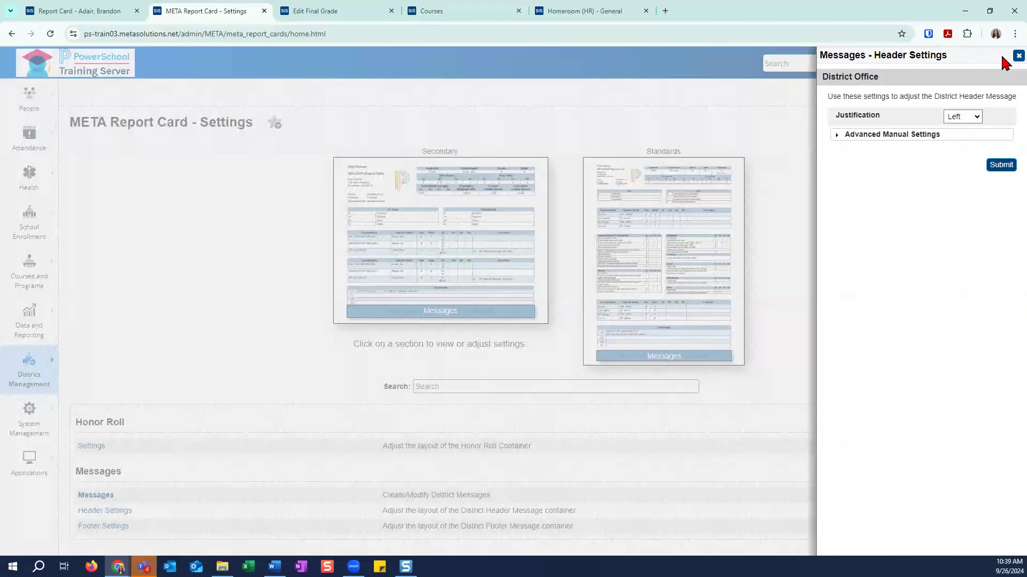
{"action": "left_click", "coordinate": [1018, 56]}
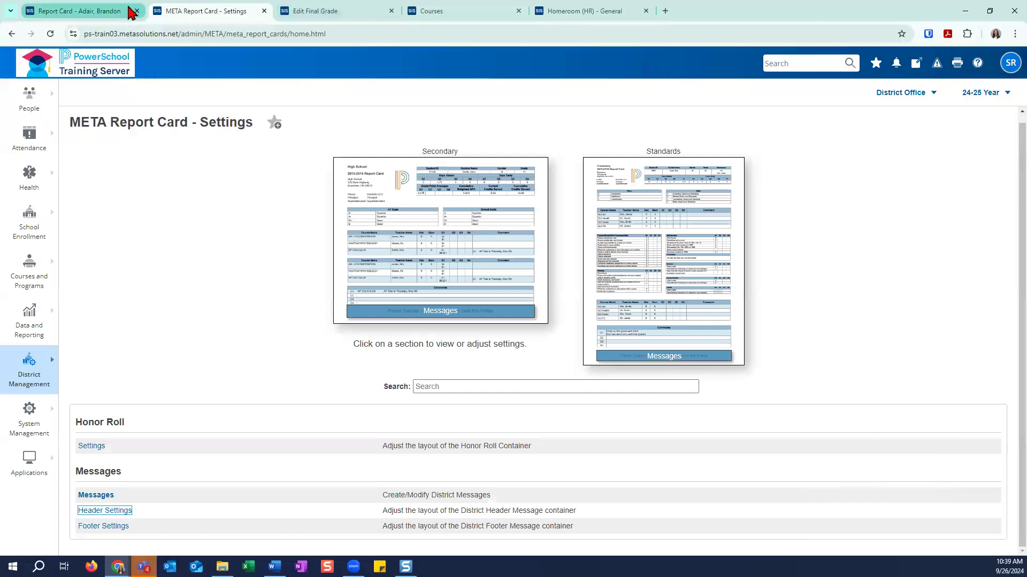
{"action": "left_click", "coordinate": [81, 11]}
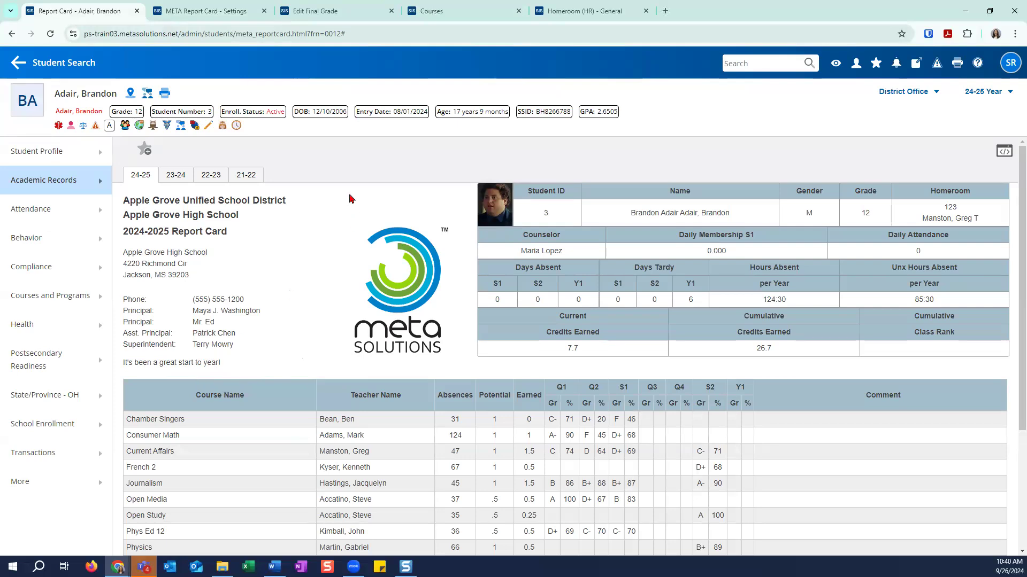
Step: Review the Level and Message options in the district's Honor Roll container settings, and close without submitting
{"action": "left_click", "coordinate": [239, 11]}
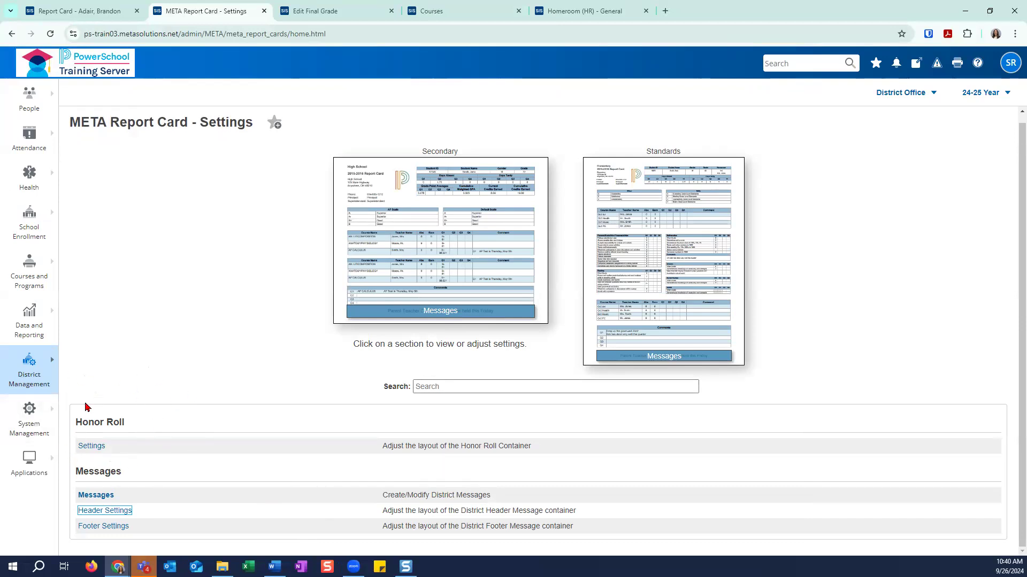
{"action": "left_click", "coordinate": [90, 448]}
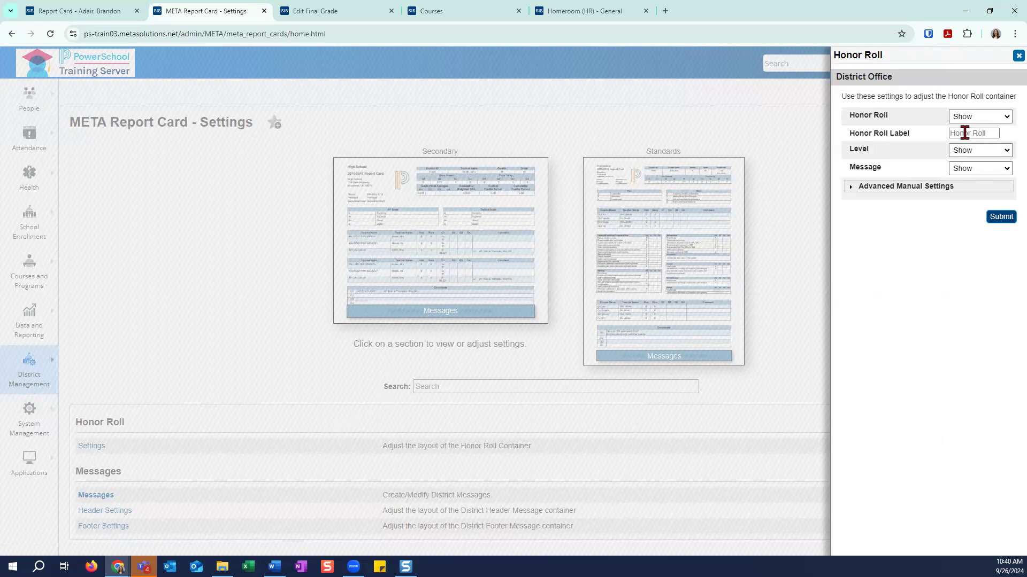
{"action": "left_click", "coordinate": [971, 151]}
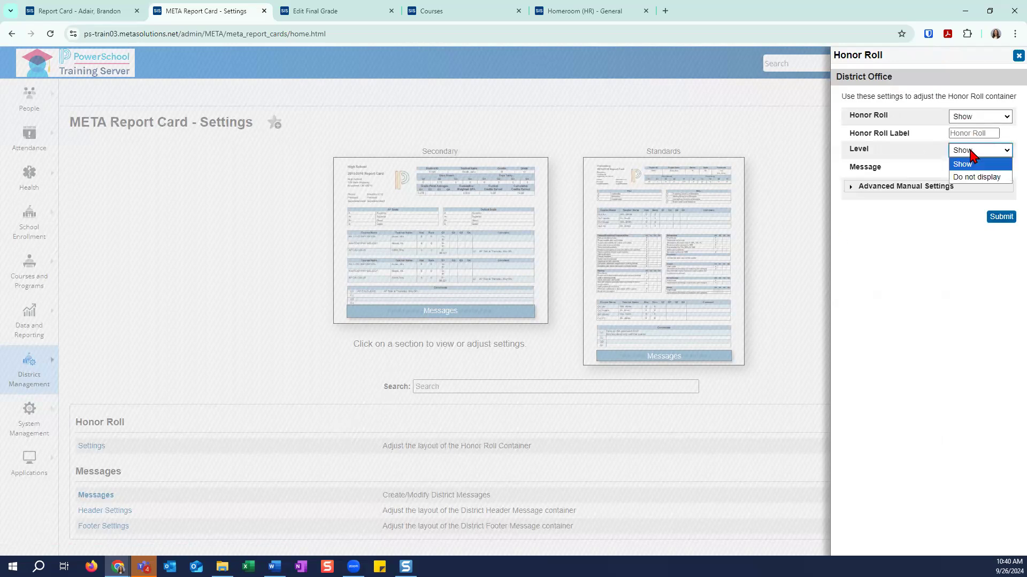
{"action": "left_click", "coordinate": [969, 150]}
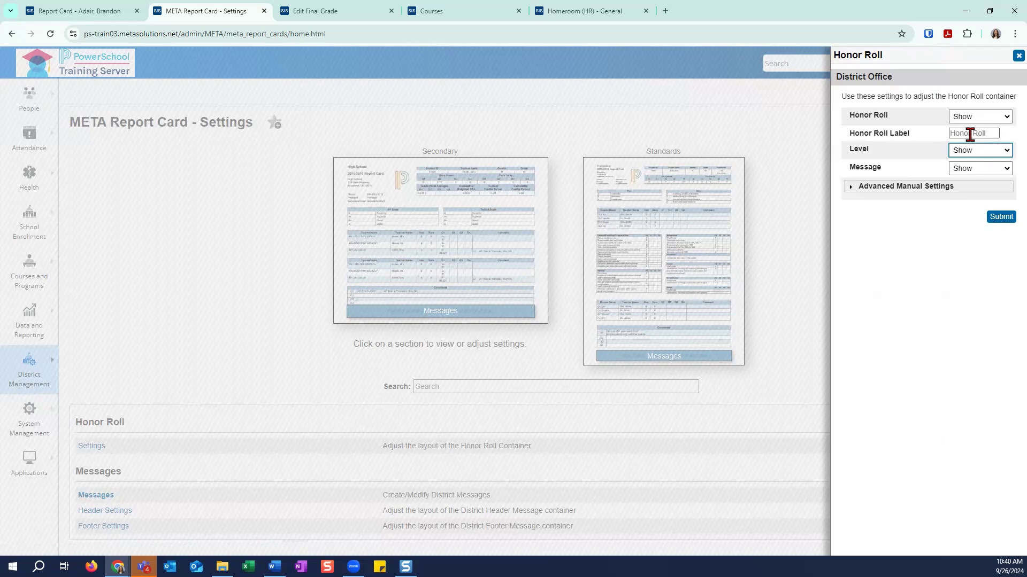
{"action": "left_click", "coordinate": [971, 169]}
{"action": "left_click", "coordinate": [971, 170]}
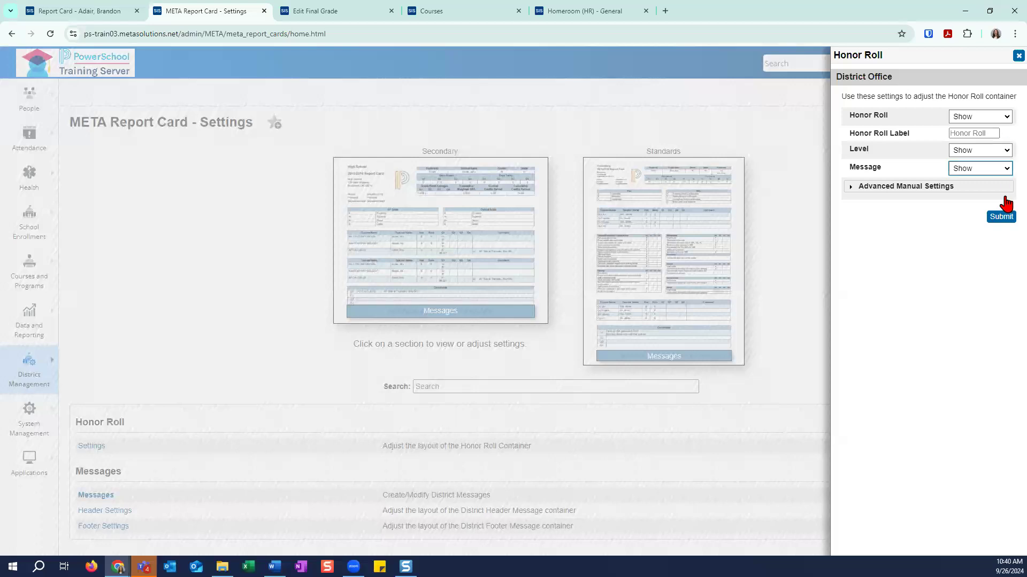
{"action": "left_click", "coordinate": [1018, 56]}
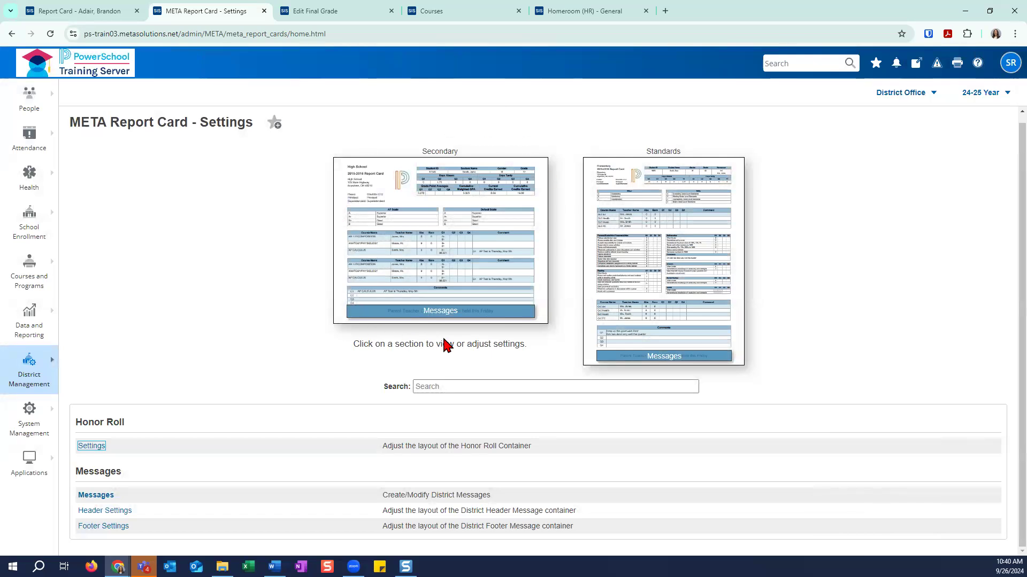
Step: Show the Student Info, General and Scales sections of the secondary report card settings
{"action": "left_click", "coordinate": [492, 188]}
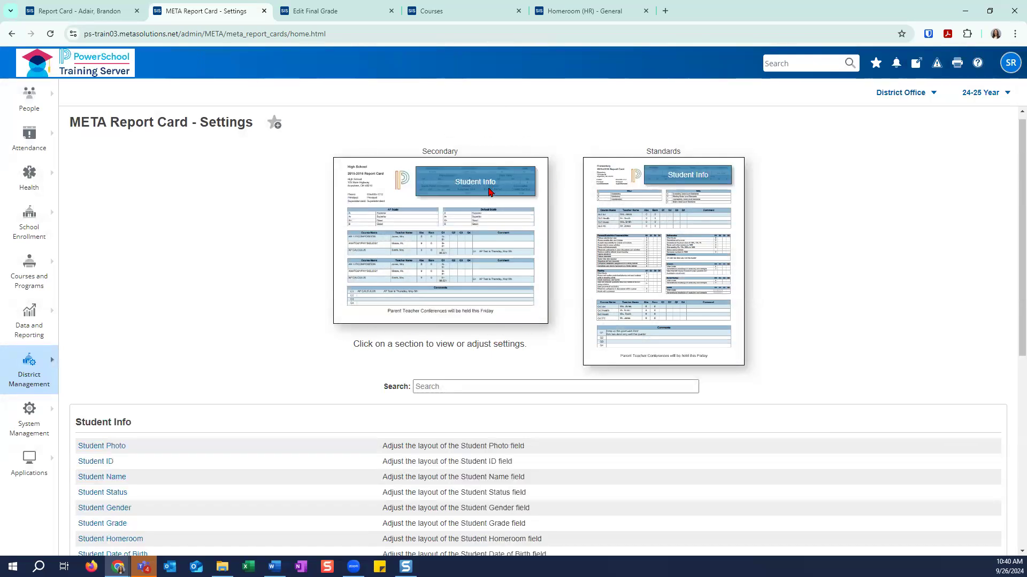
{"action": "left_click", "coordinate": [390, 200]}
{"action": "left_click", "coordinate": [496, 224]}
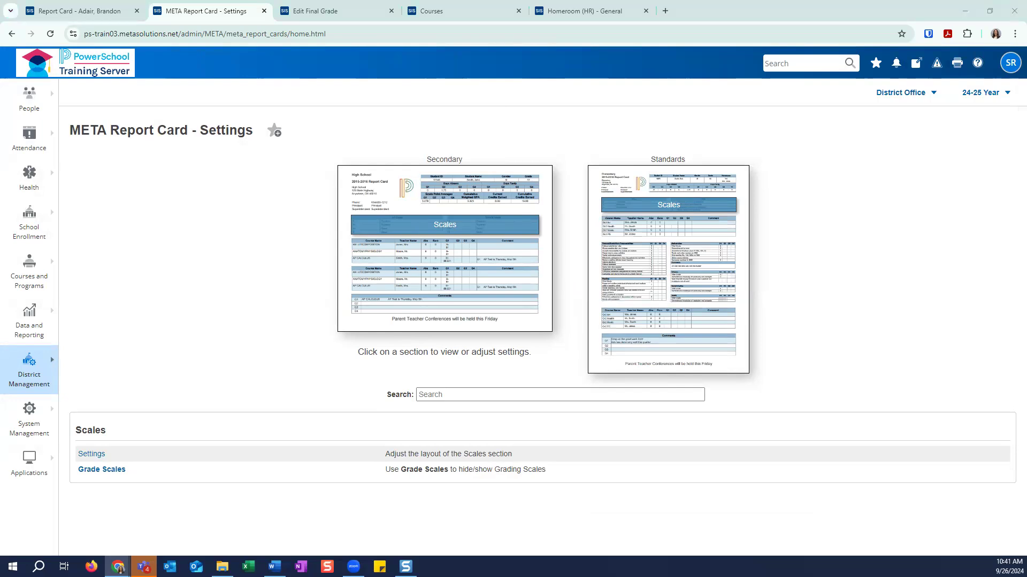
Step: Find the third-grade Washington Elementary student by student number, and open the student's report card in a separate tab
{"action": "left_click", "coordinate": [62, 14]}
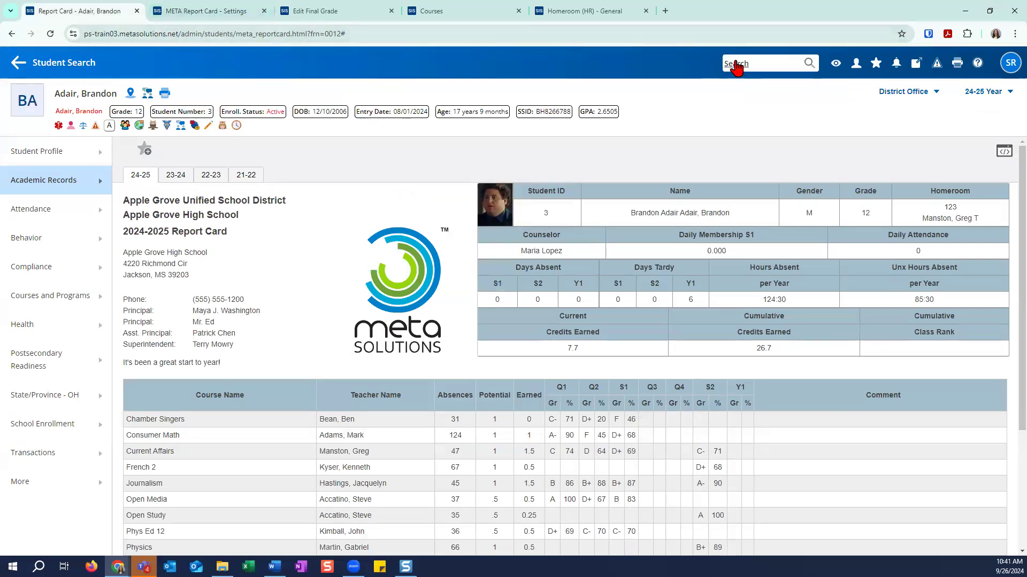
{"action": "left_click", "coordinate": [736, 63]}
{"action": "type", "text": "28"}
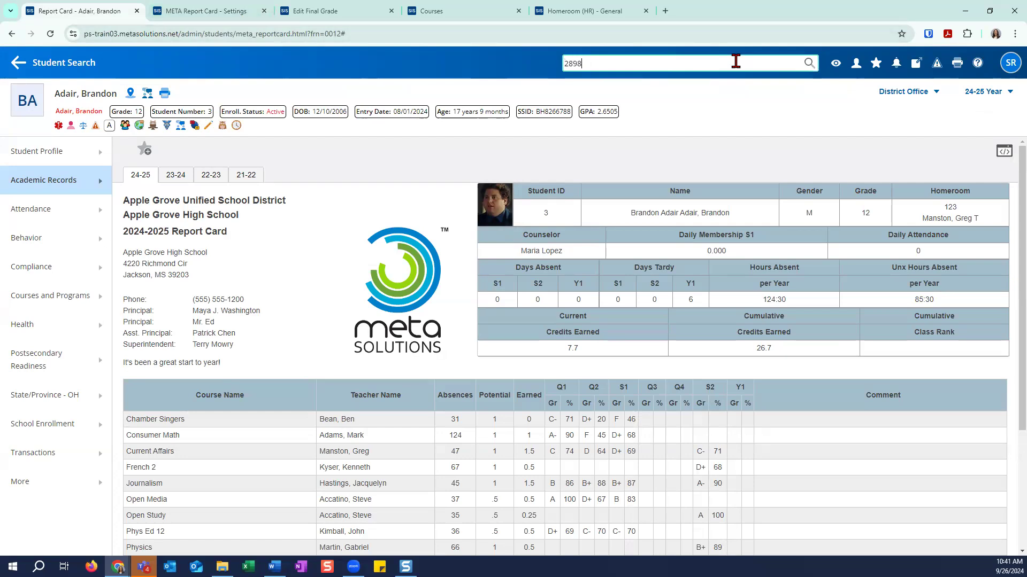
{"action": "type", "text": "98"}
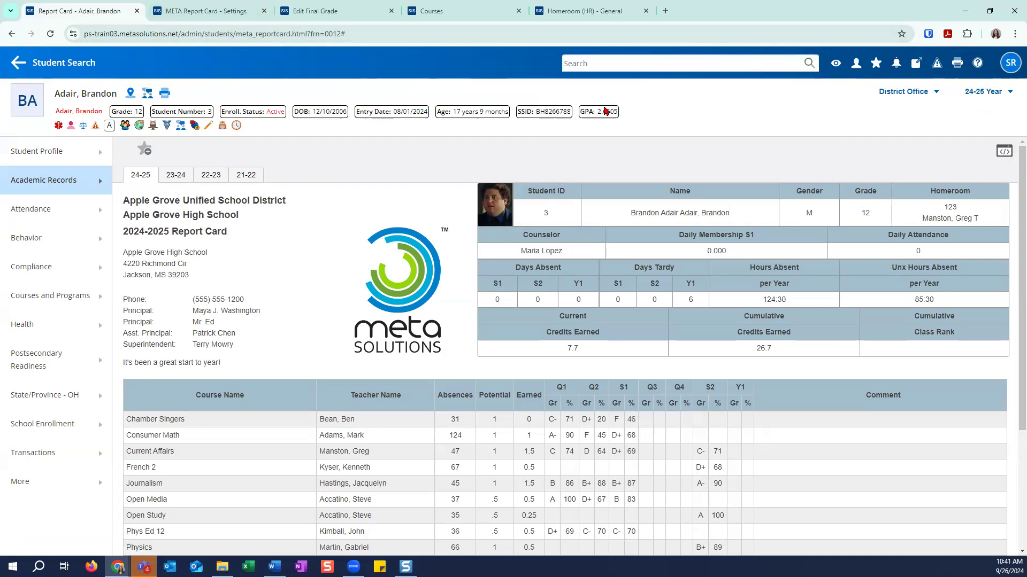
{"action": "left_click", "coordinate": [606, 109]}
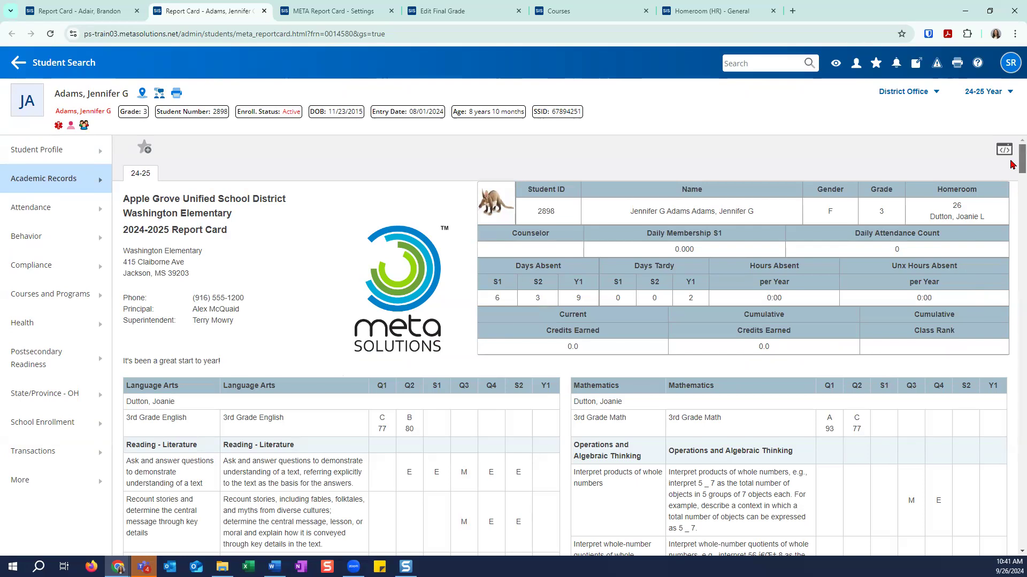
Step: Examine the Language Arts and Mathematics standards and their term grades on the elementary student's report card
{"action": "scroll", "coordinate": [1012, 165], "scroll_direction": "down", "scroll_amount": 2}
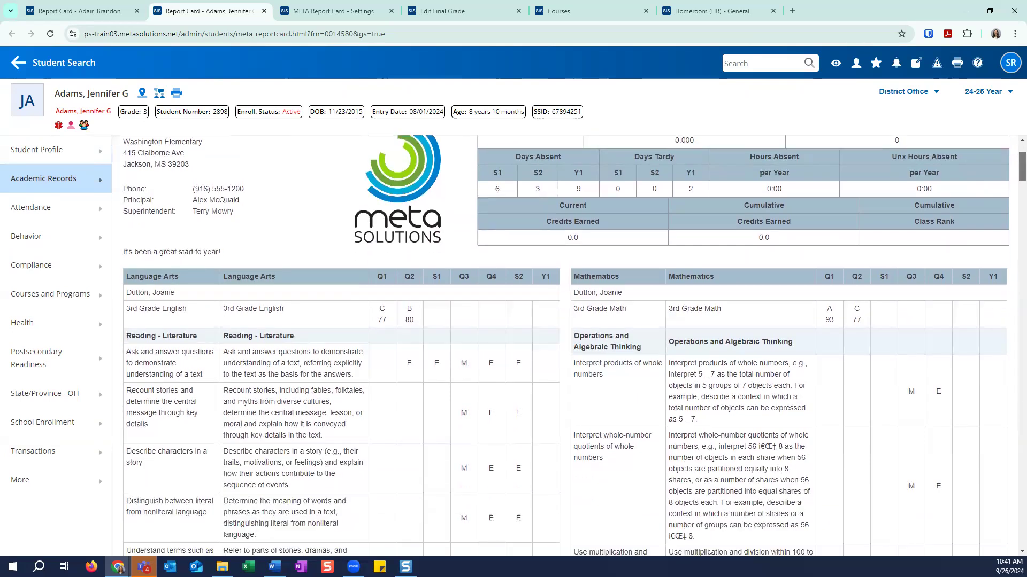
{"action": "scroll", "coordinate": [565, 346], "scroll_direction": "down", "scroll_amount": 2}
{"action": "scroll", "coordinate": [564, 346], "scroll_direction": "down", "scroll_amount": 3}
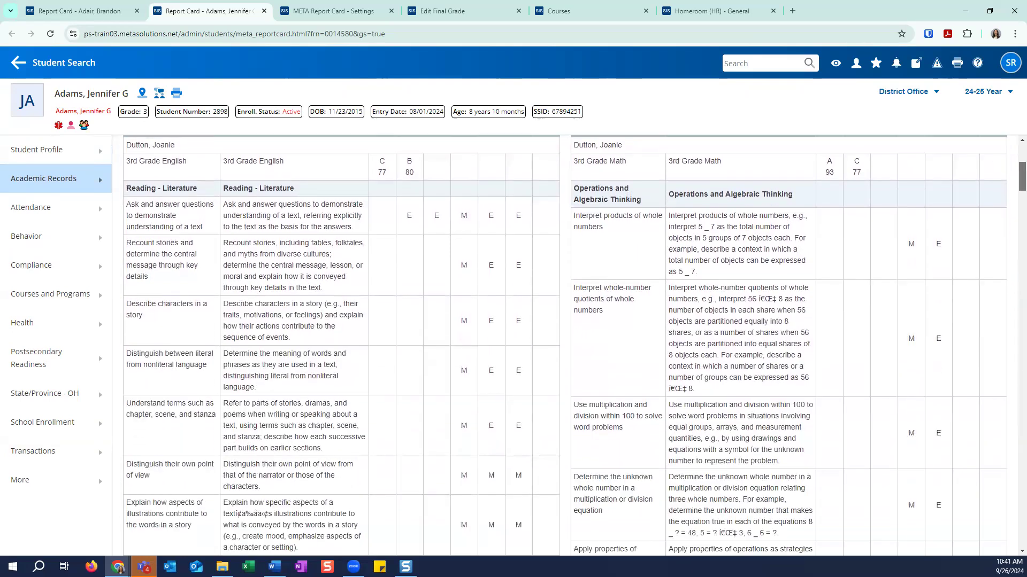
{"action": "scroll", "coordinate": [565, 346], "scroll_direction": "down", "scroll_amount": 5}
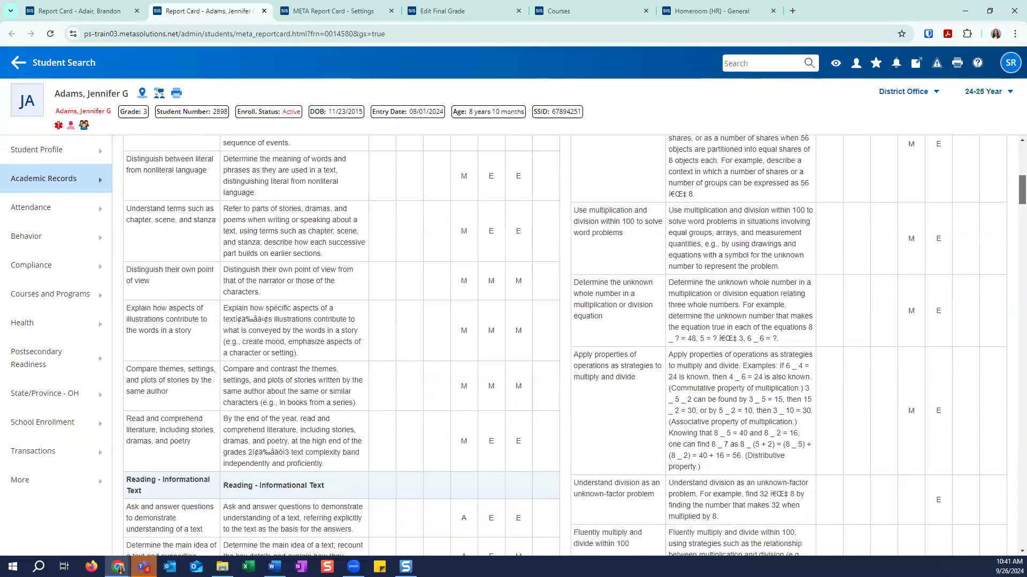
{"action": "scroll", "coordinate": [564, 345], "scroll_direction": "up", "scroll_amount": 10}
{"action": "scroll", "coordinate": [564, 345], "scroll_direction": "up", "scroll_amount": 2}
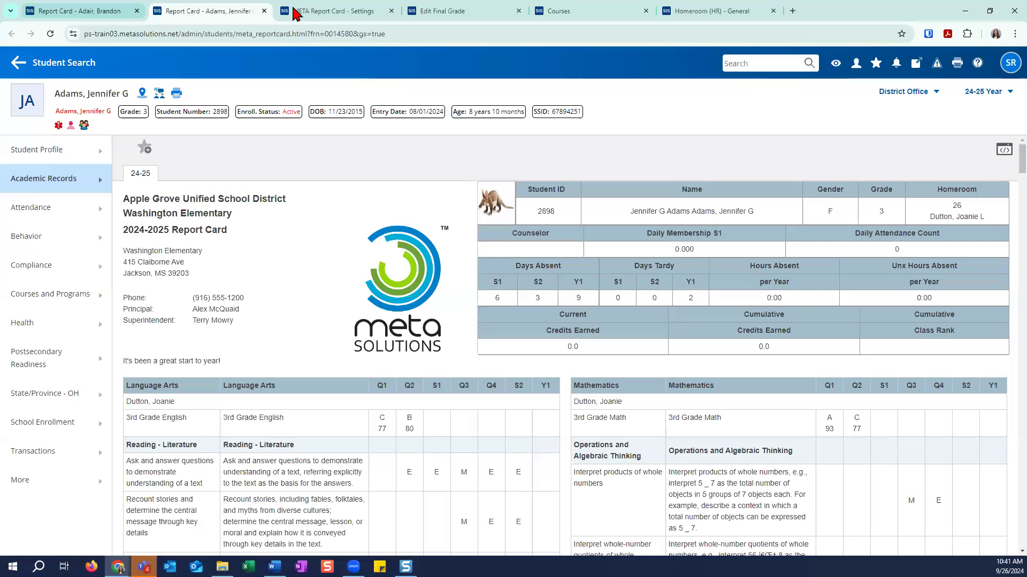
Step: Show the Standards section of the report card settings, review its entries, and return to the elementary student's report card
{"action": "left_click", "coordinate": [321, 12]}
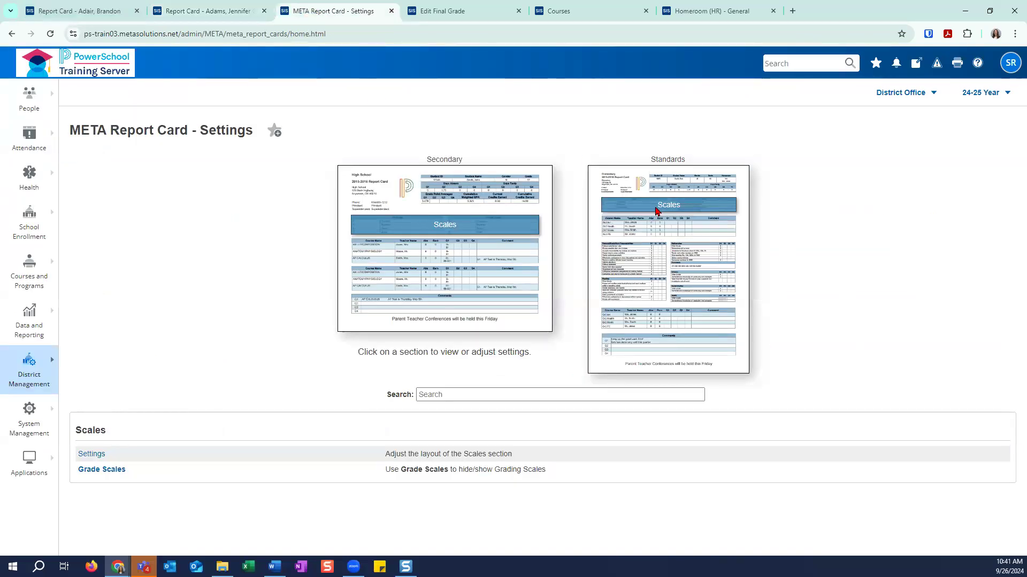
{"action": "left_click", "coordinate": [658, 279]}
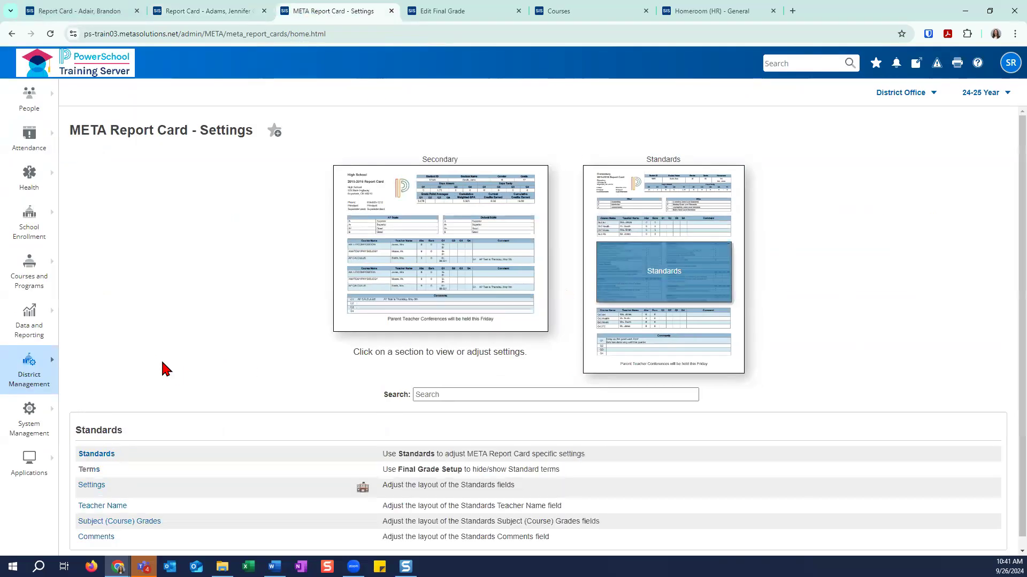
{"action": "scroll", "coordinate": [153, 412], "scroll_direction": "down", "scroll_amount": 1}
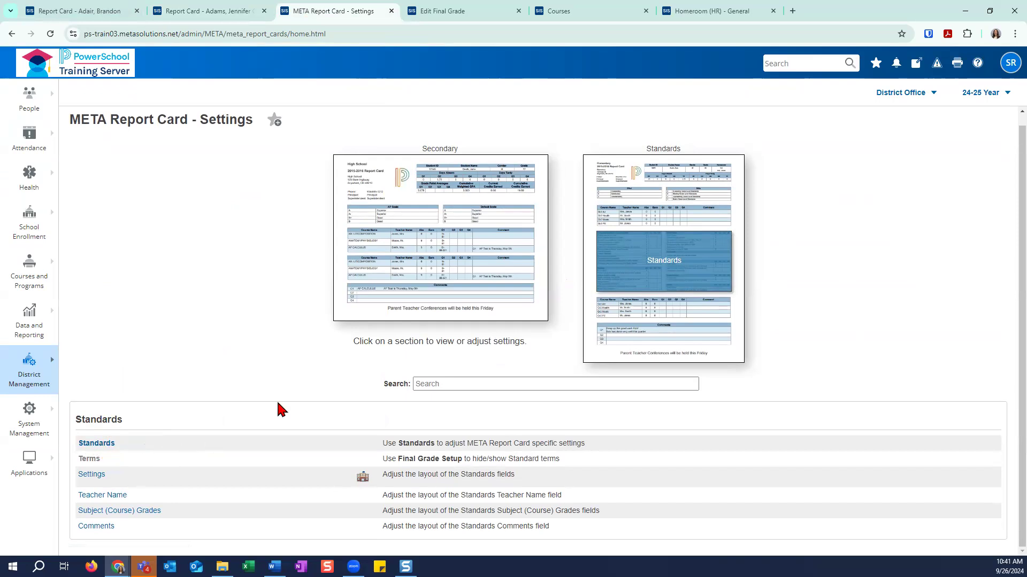
{"action": "left_click", "coordinate": [207, 11]}
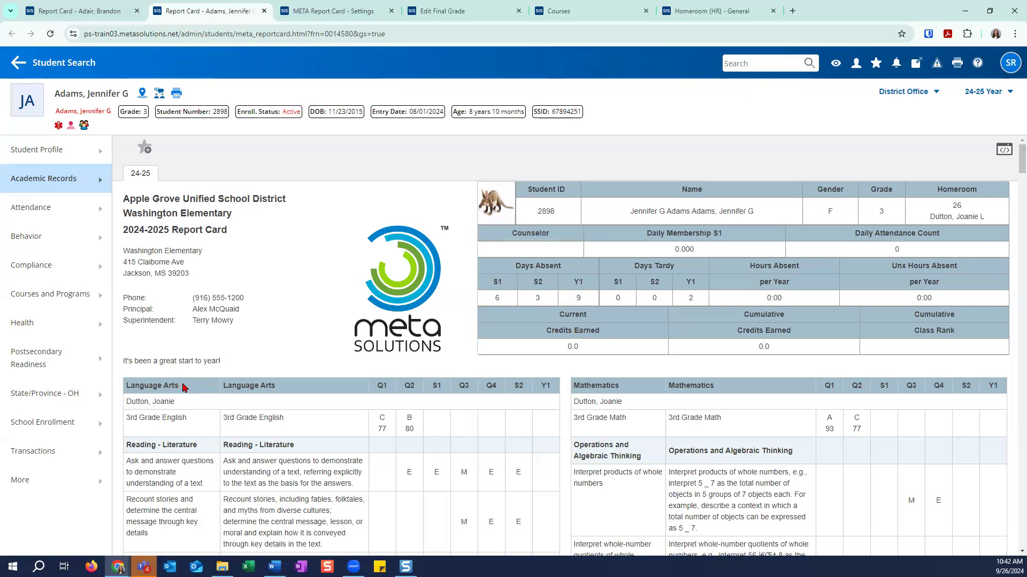
Step: Open the Standards list from the report card settings in a separate tab, checking the Language Arts heading on the elementary report card
{"action": "triple_click", "coordinate": [159, 383]}
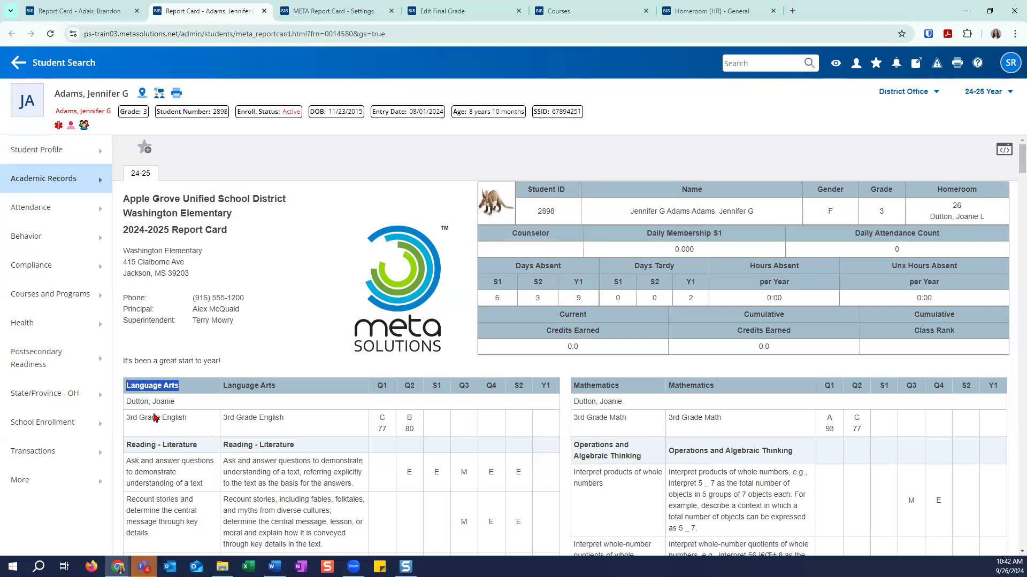
{"action": "left_click", "coordinate": [154, 417]}
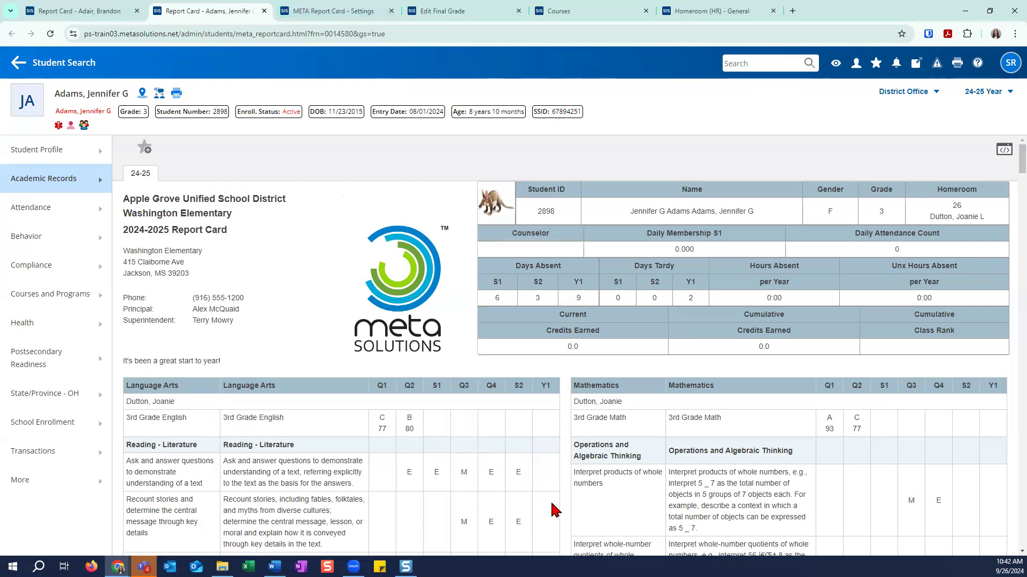
{"action": "left_click", "coordinate": [327, 12]}
{"action": "left_click", "coordinate": [108, 443], "text": "ctrl"}
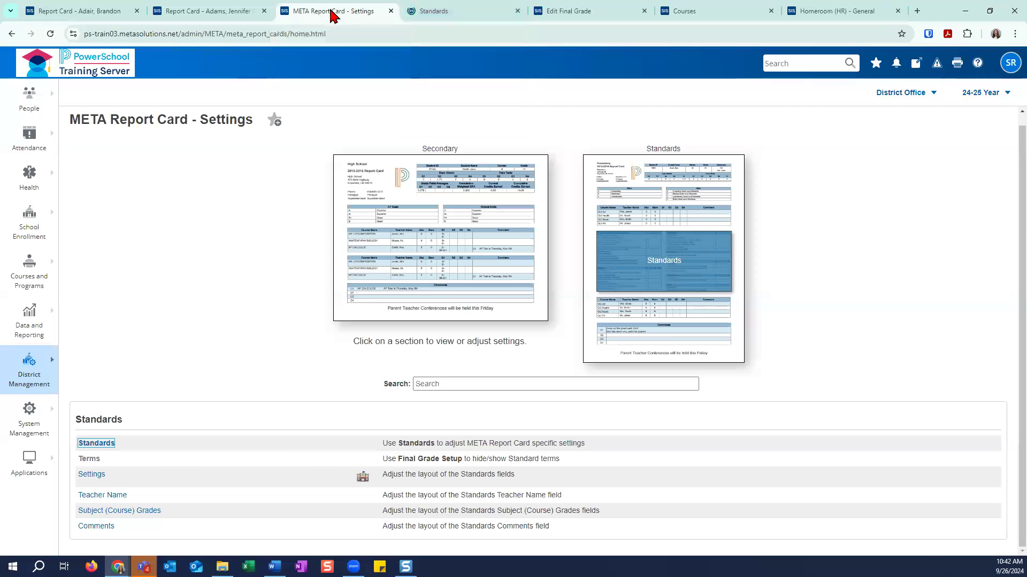
{"action": "left_click", "coordinate": [204, 13]}
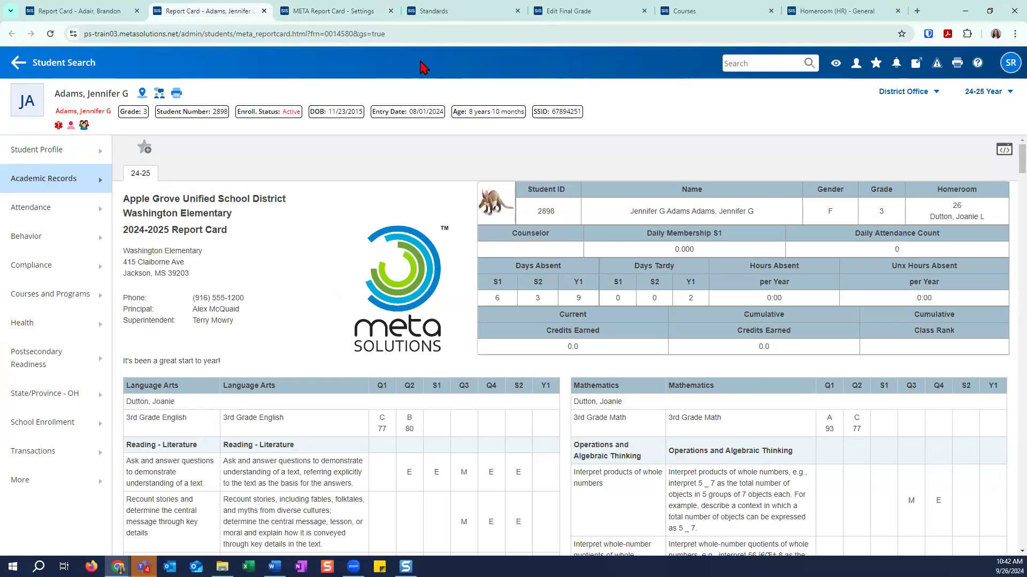
{"action": "left_click", "coordinate": [439, 12]}
Step: Filter the 2024-2025 standards list by "Ask and answer questions", matching the wording of the first Reading - Literature standard on the report card
{"action": "left_click", "coordinate": [389, 193]}
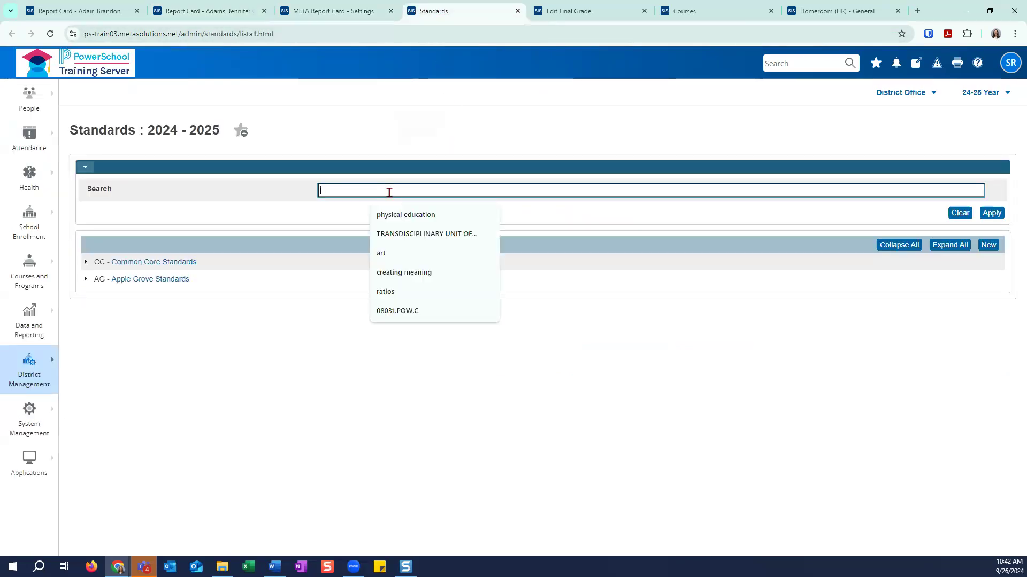
{"action": "type", "text": "a"}
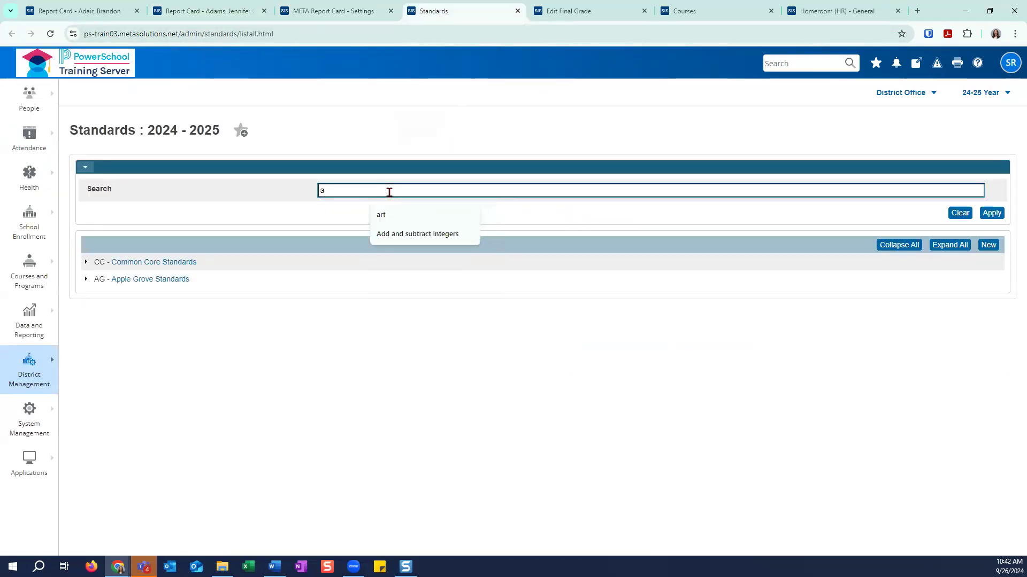
{"action": "type", "text": "sk and look"}
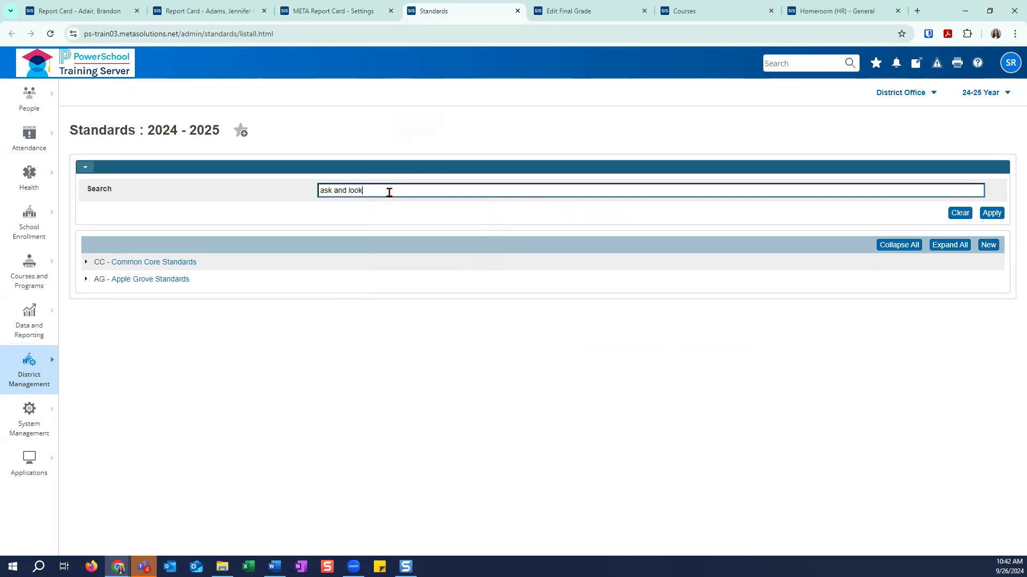
{"action": "left_click", "coordinate": [223, 11]}
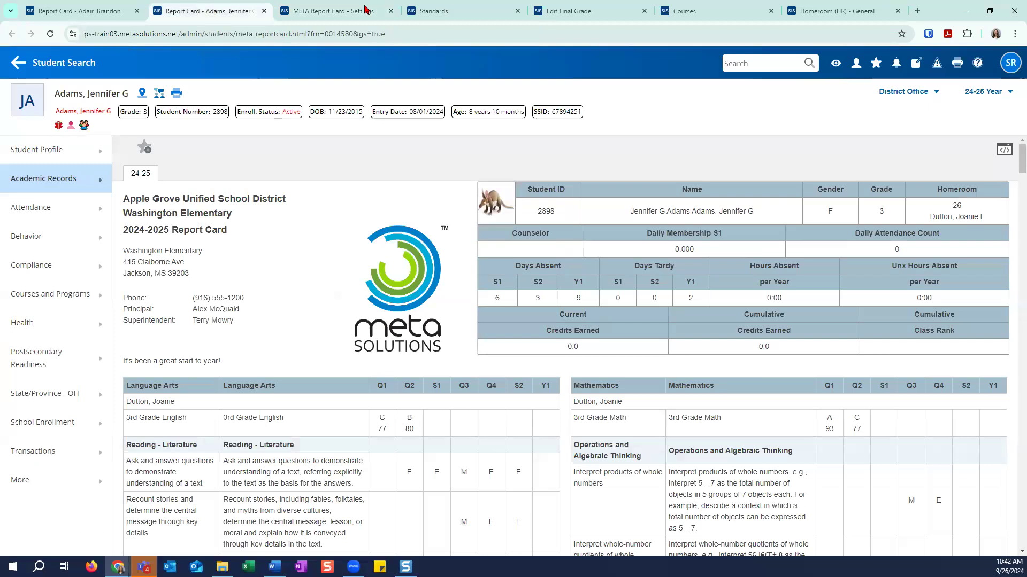
{"action": "left_click", "coordinate": [447, 11]}
{"action": "double_click", "coordinate": [354, 190]}
{"action": "type", "text": "answe"}
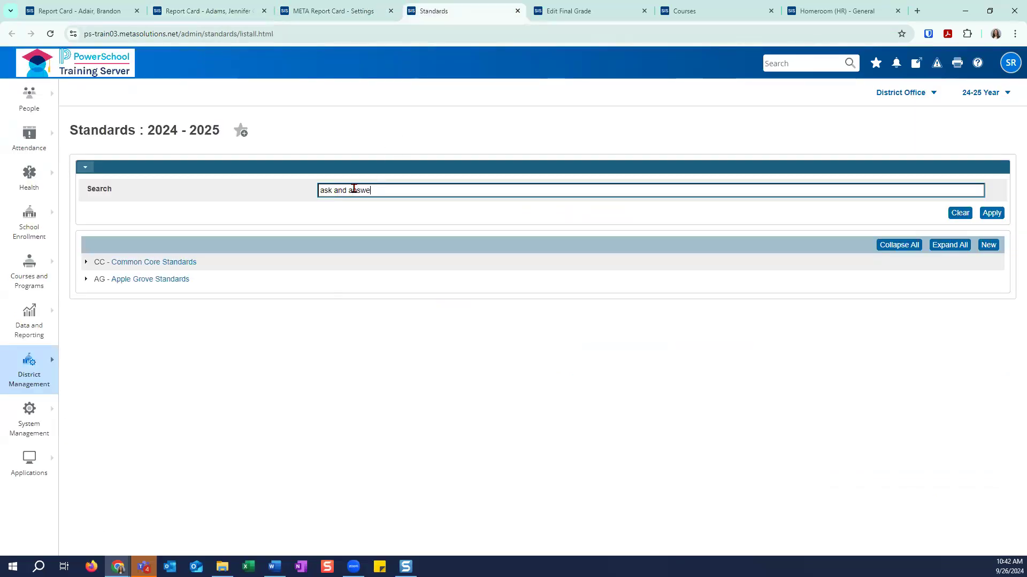
{"action": "type", "text": "r questions"}
{"action": "left_click", "coordinate": [324, 191]}
{"action": "key", "text": "BackSpace"}
{"action": "type", "text": "A"}
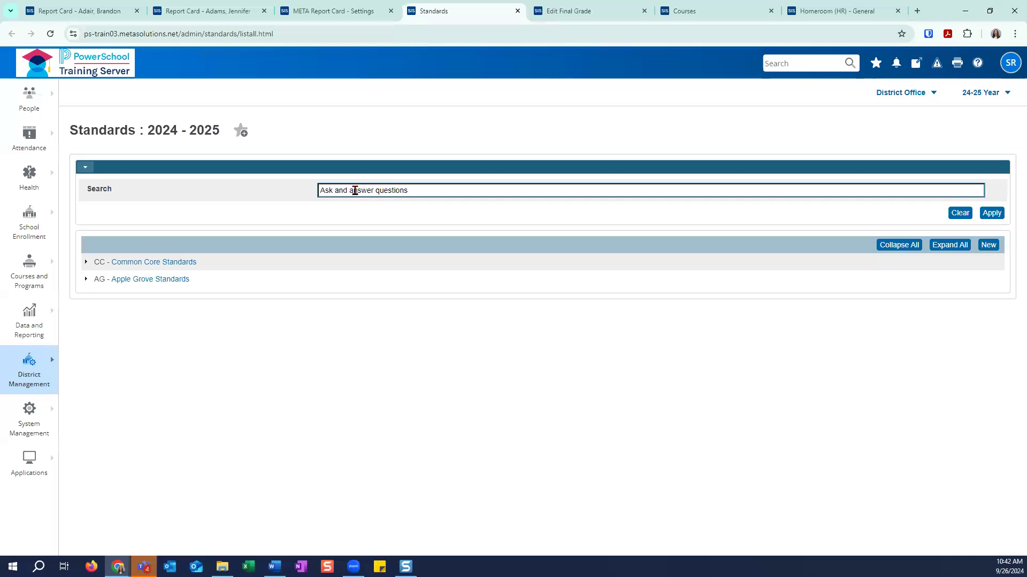
{"action": "left_click", "coordinate": [991, 213]}
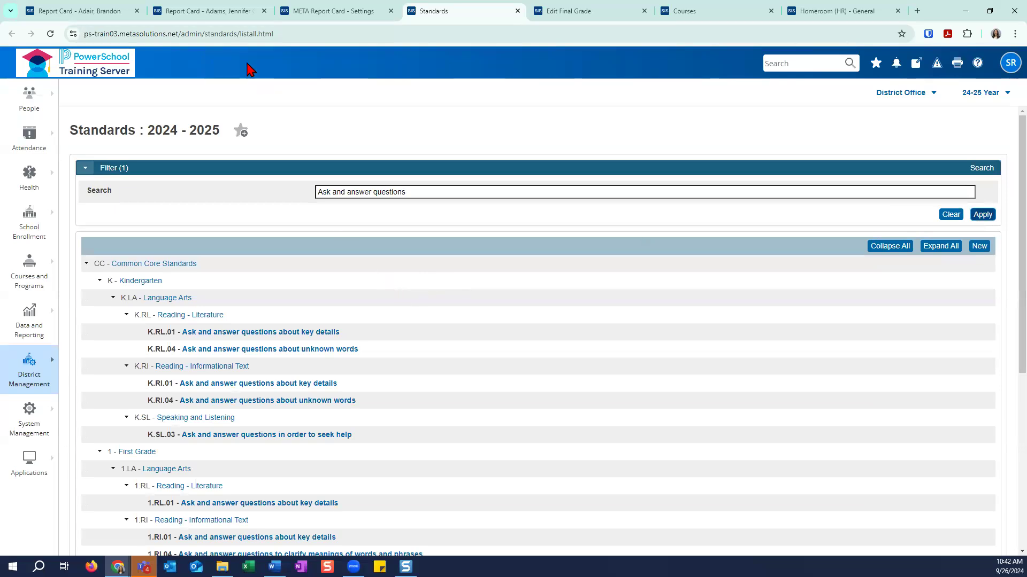
Step: Compare the filtered standards with the student's report card to locate the matching third-grade Language Arts standards
{"action": "left_click", "coordinate": [213, 12]}
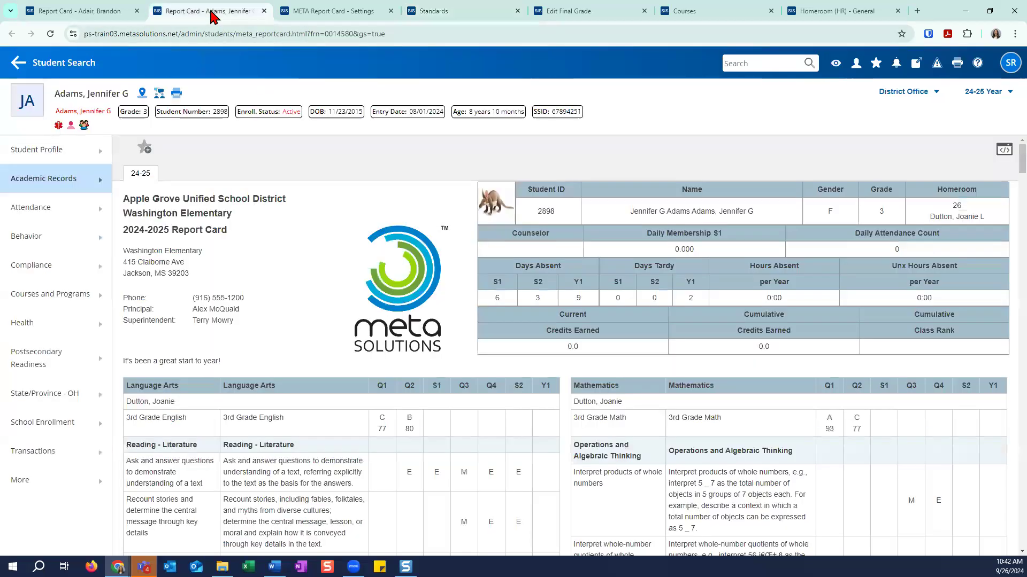
{"action": "left_click", "coordinate": [464, 11]}
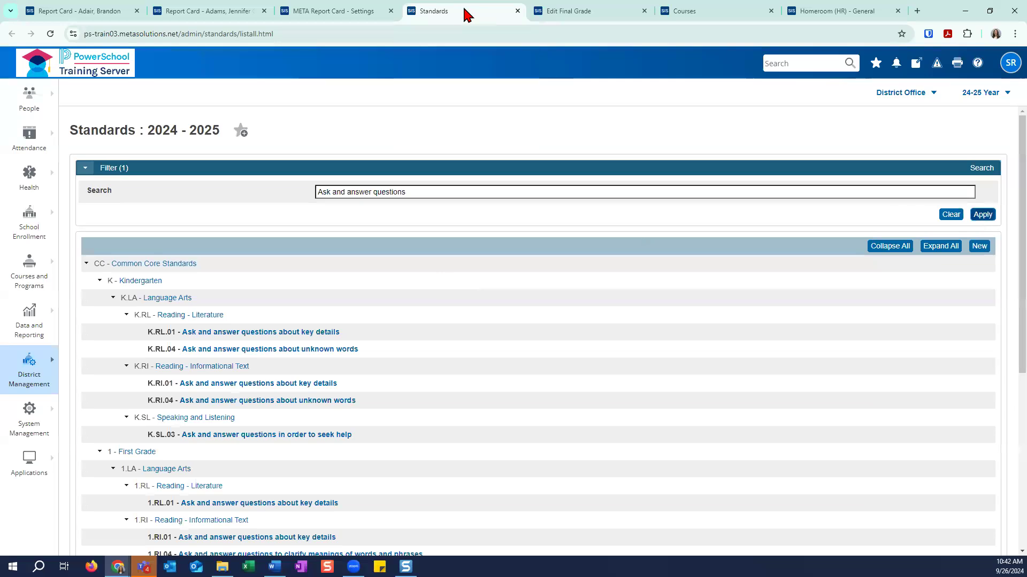
{"action": "left_click", "coordinate": [231, 11]}
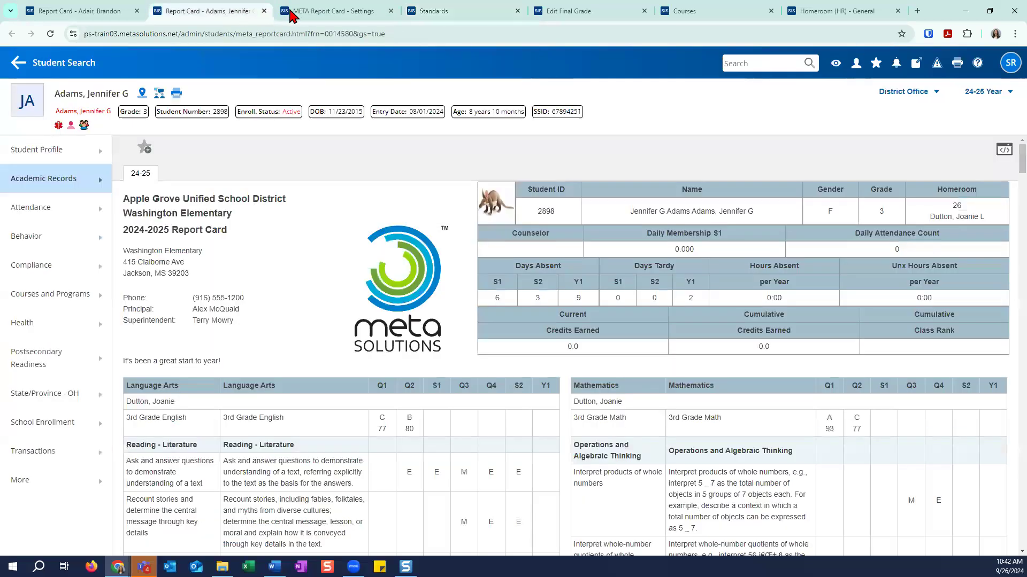
{"action": "left_click", "coordinate": [479, 12]}
{"action": "scroll", "coordinate": [463, 369], "scroll_direction": "down", "scroll_amount": 3}
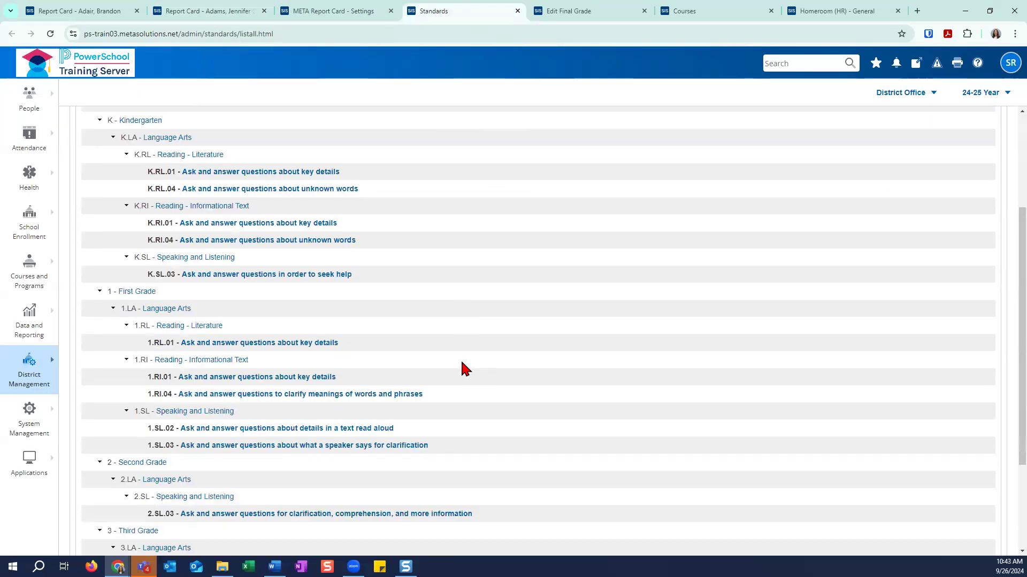
{"action": "scroll", "coordinate": [463, 369], "scroll_direction": "down", "scroll_amount": 3}
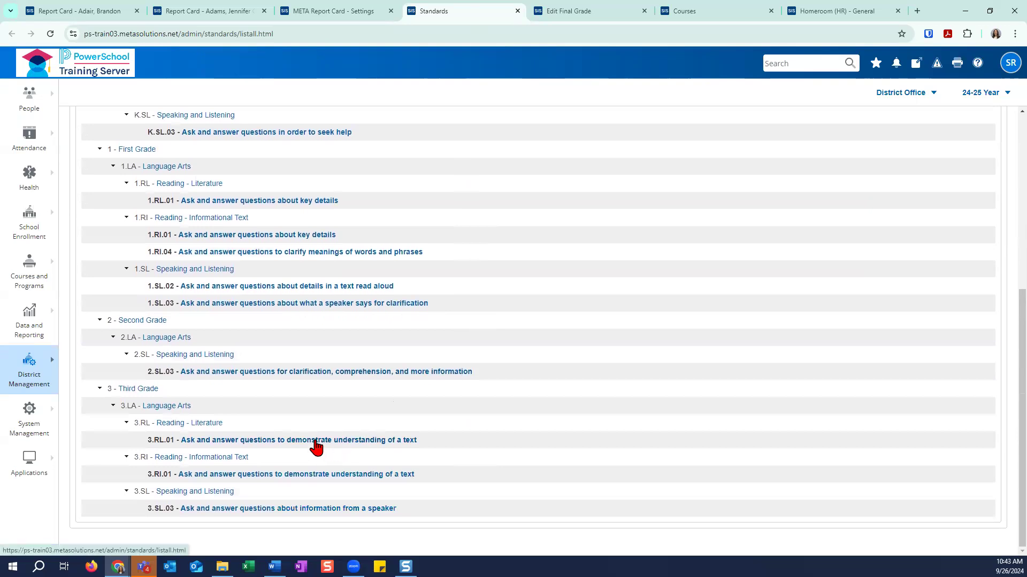
{"action": "left_click", "coordinate": [202, 12]}
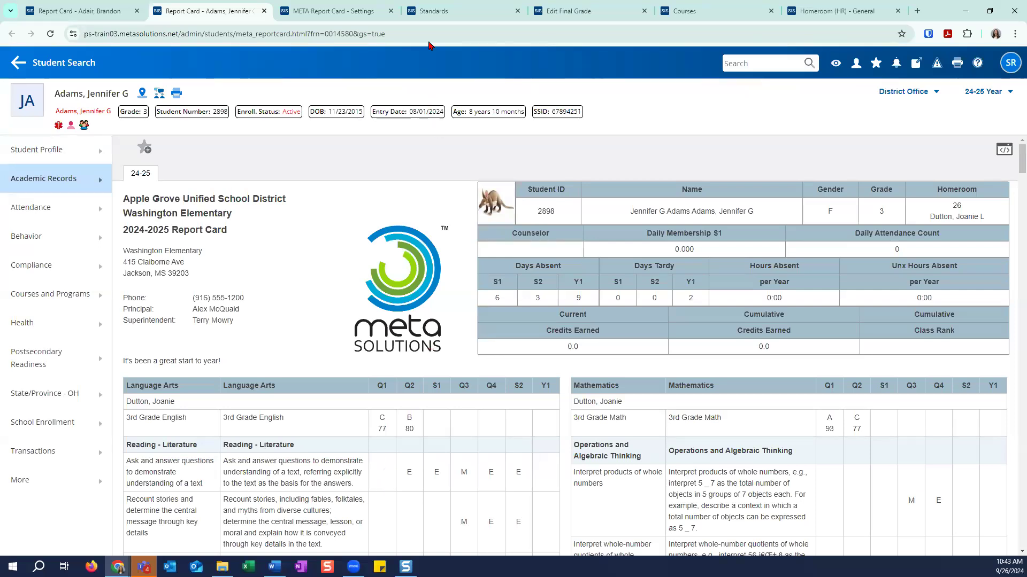
{"action": "left_click", "coordinate": [454, 12]}
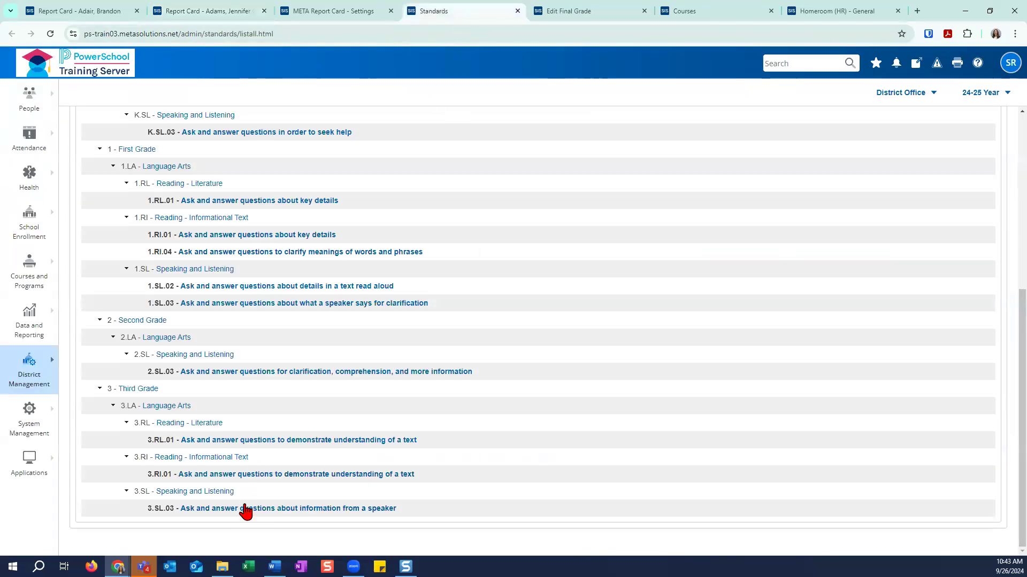
Step: Edit standard 3.RL.01 under third-grade Reading - Literature so term Q1 is grayed out on the META Report Card, and save it
{"action": "left_click", "coordinate": [253, 443]}
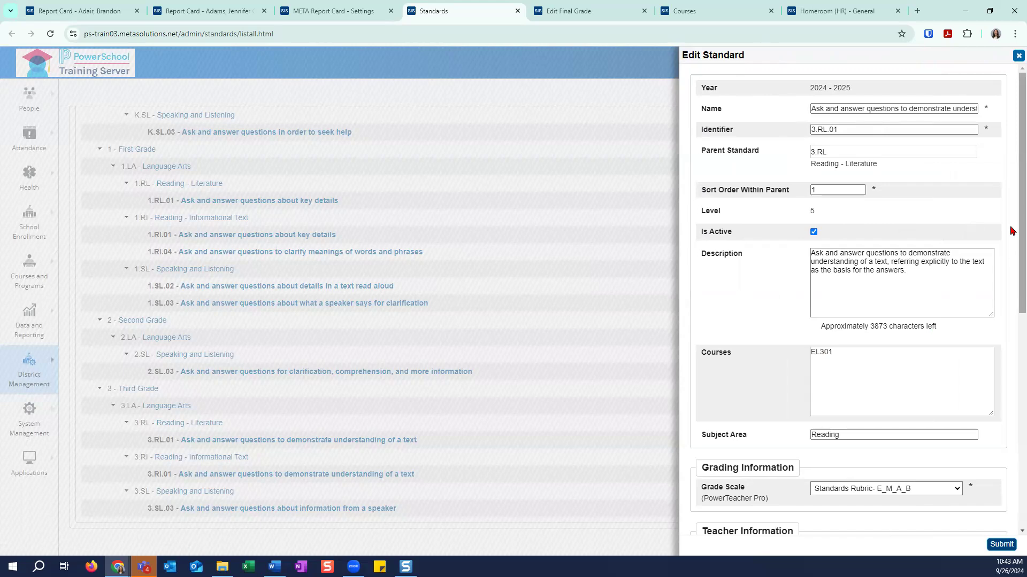
{"action": "scroll", "coordinate": [1012, 232], "scroll_direction": "down", "scroll_amount": 1}
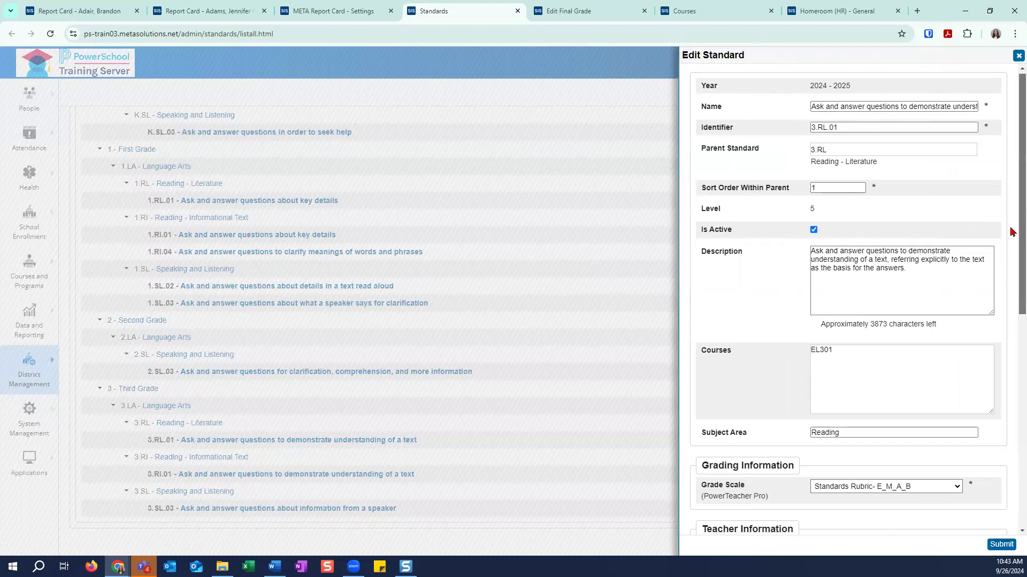
{"action": "scroll", "coordinate": [1012, 233], "scroll_direction": "down", "scroll_amount": 3}
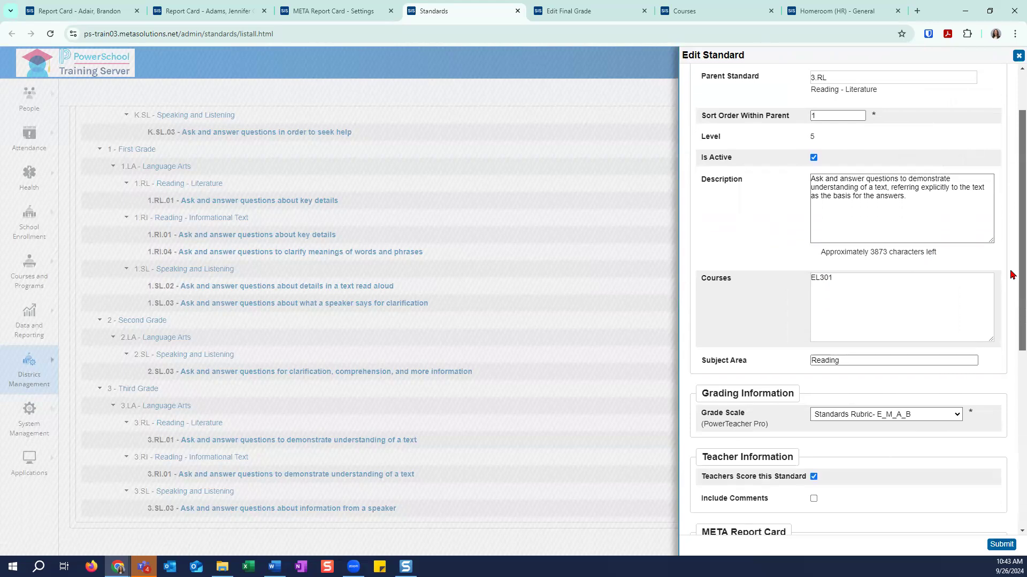
{"action": "scroll", "coordinate": [1012, 232], "scroll_direction": "down", "scroll_amount": 5}
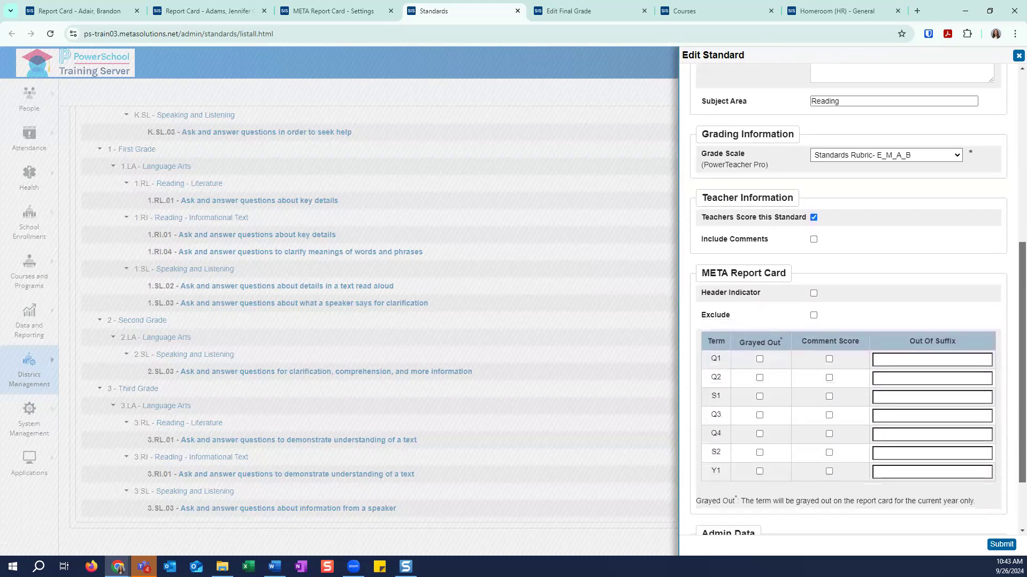
{"action": "scroll", "coordinate": [920, 147], "scroll_direction": "down", "scroll_amount": 1}
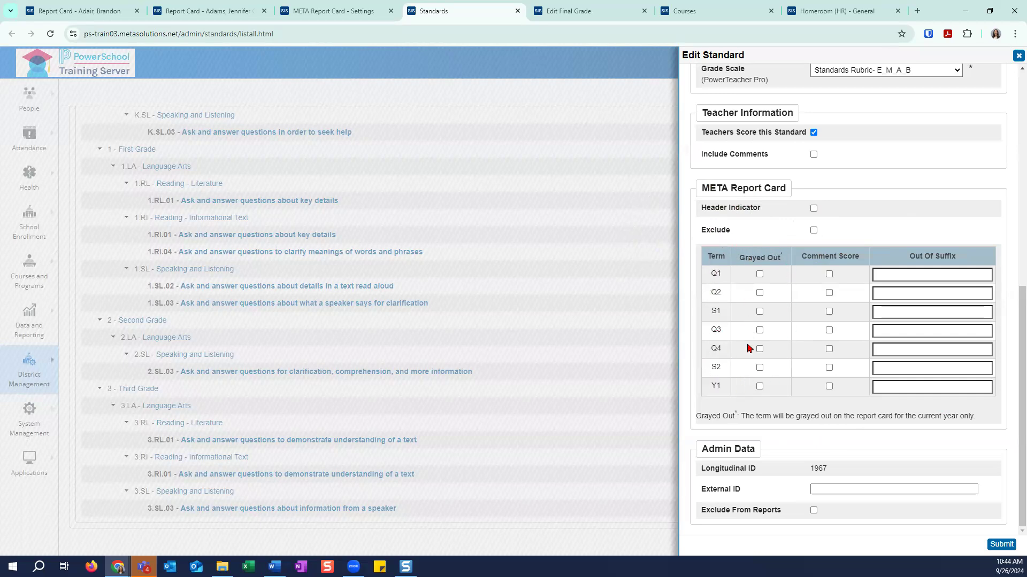
{"action": "left_click", "coordinate": [759, 273]}
{"action": "left_click", "coordinate": [997, 545]}
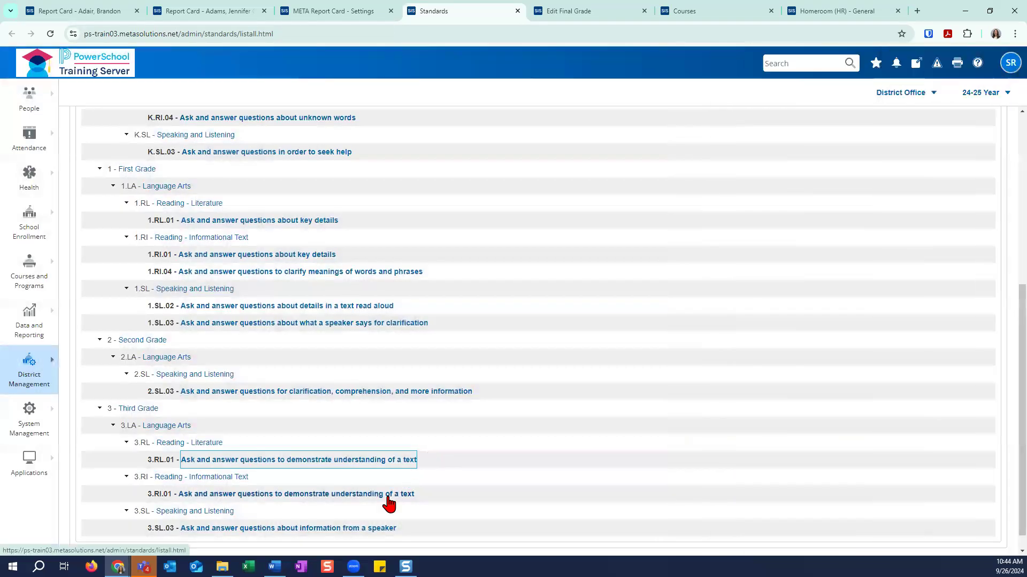
Step: Set term Q1 to grayed out for standard 3.RI.01 under third-grade Reading - Informational Text, and save it
{"action": "left_click", "coordinate": [381, 497]}
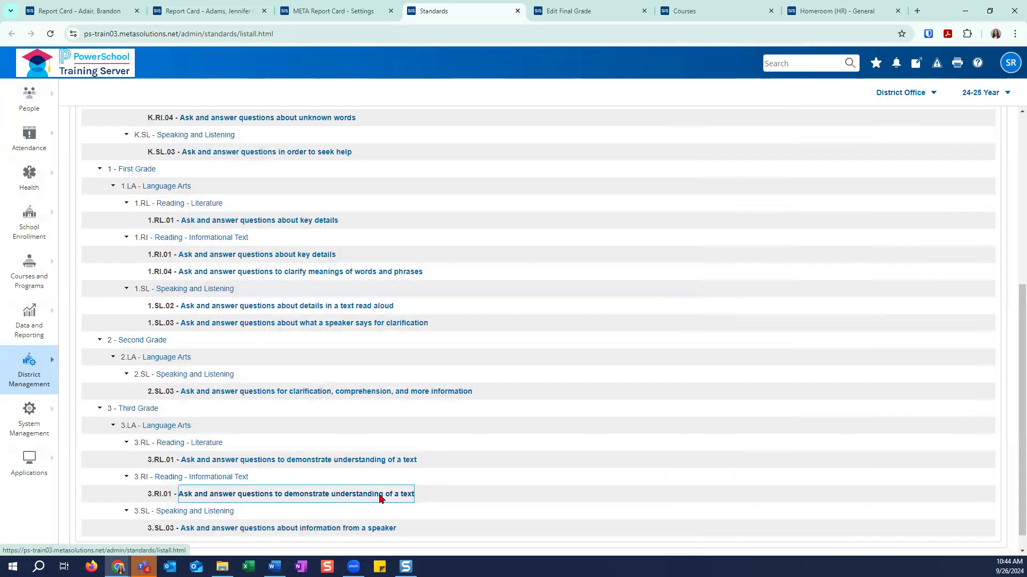
{"action": "scroll", "coordinate": [800, 428], "scroll_direction": "down", "scroll_amount": 3}
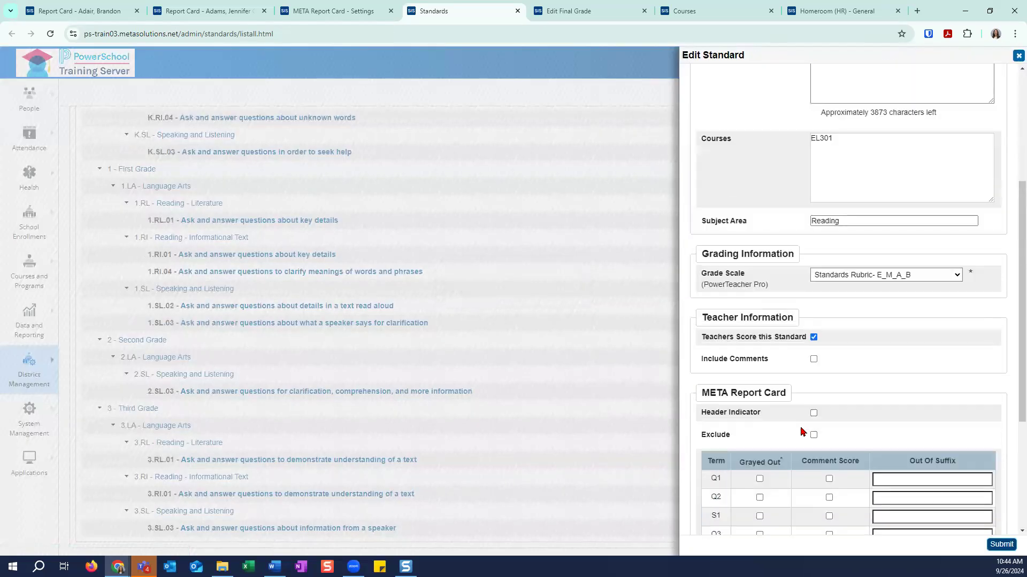
{"action": "left_click", "coordinate": [759, 479]}
{"action": "left_click", "coordinate": [1001, 544]}
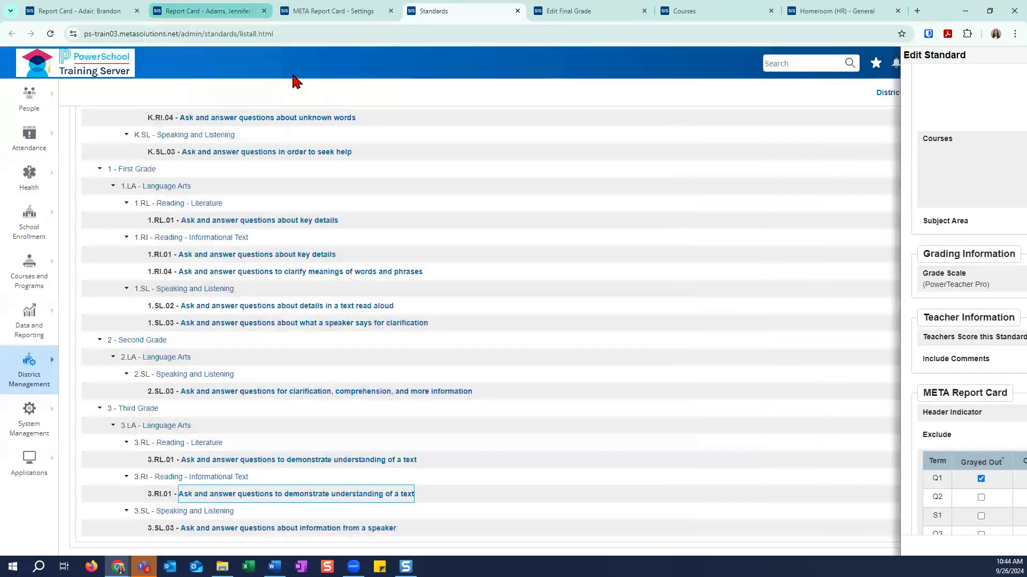
Step: Reload the elementary student's report card to check the Q1 cells of the edited standards, and return to the standards list
{"action": "left_click", "coordinate": [207, 11]}
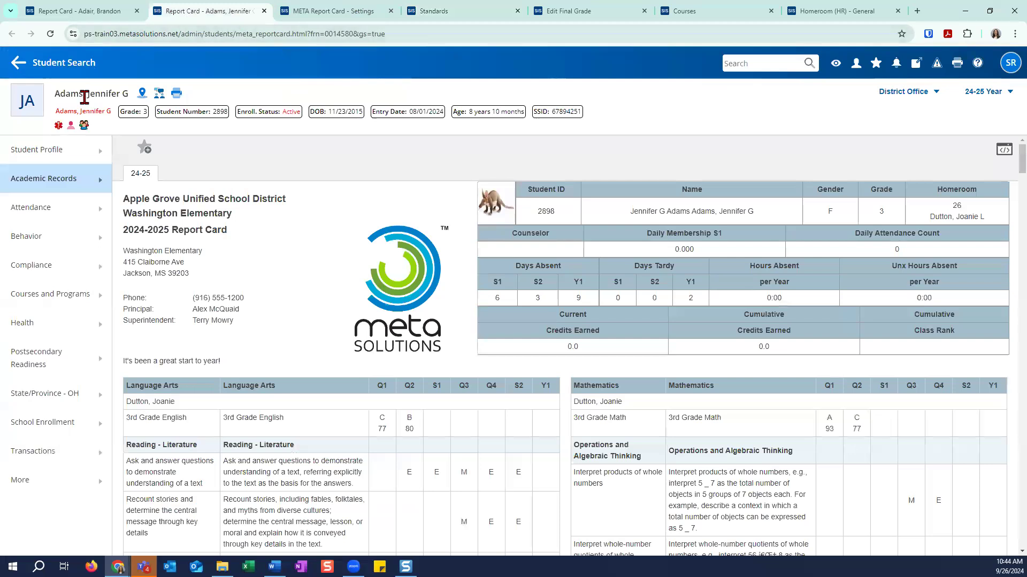
{"action": "left_click", "coordinate": [54, 33]}
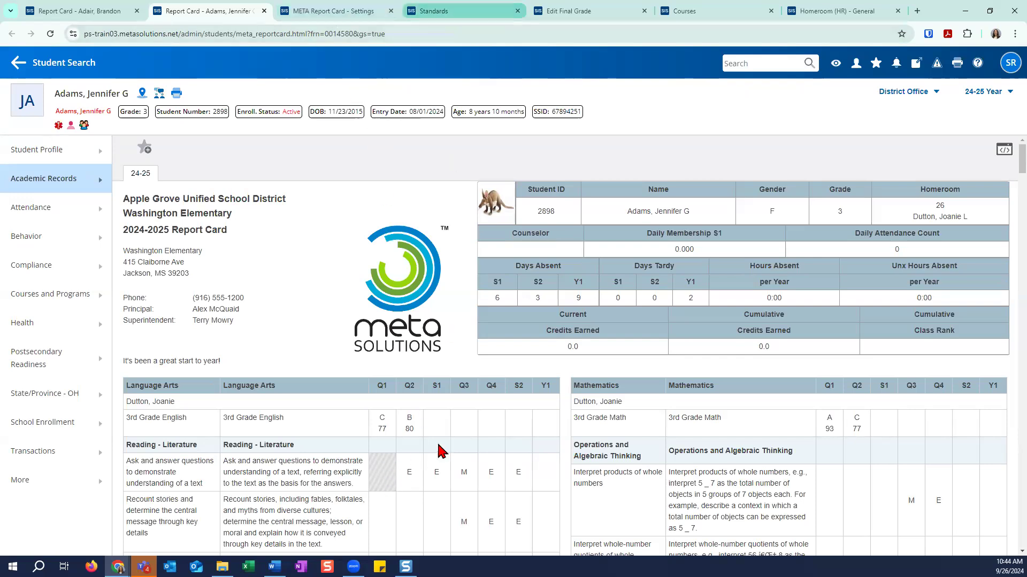
{"action": "left_click", "coordinate": [451, 12]}
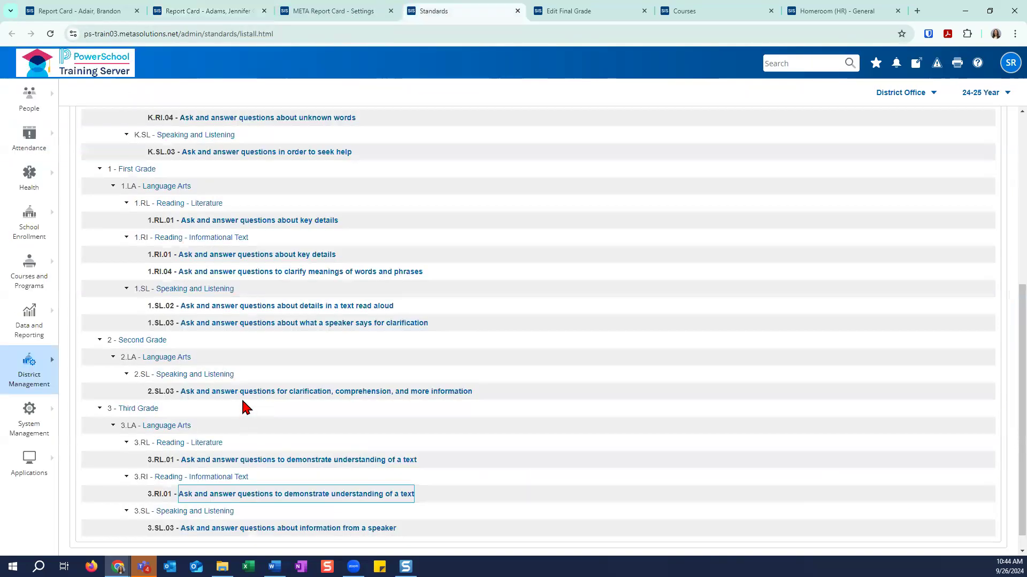
Step: Review the META Report Card options of second-grade standard 2.SL.03 alongside the report card's Standards settings, and close the standard without changes
{"action": "left_click", "coordinate": [246, 395]}
{"action": "scroll", "coordinate": [777, 413], "scroll_direction": "down", "scroll_amount": 5}
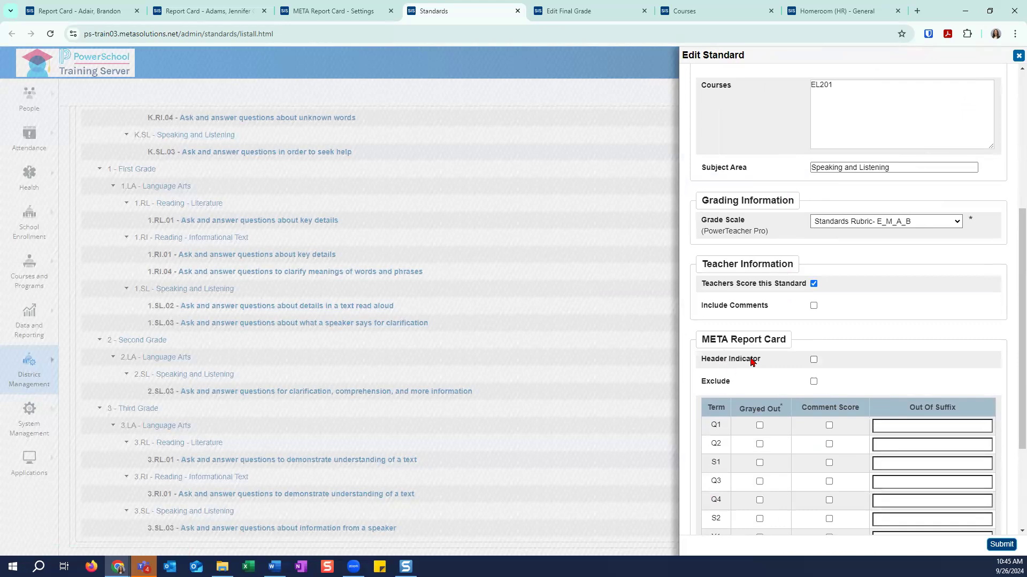
{"action": "scroll", "coordinate": [802, 355], "scroll_direction": "down", "scroll_amount": 1}
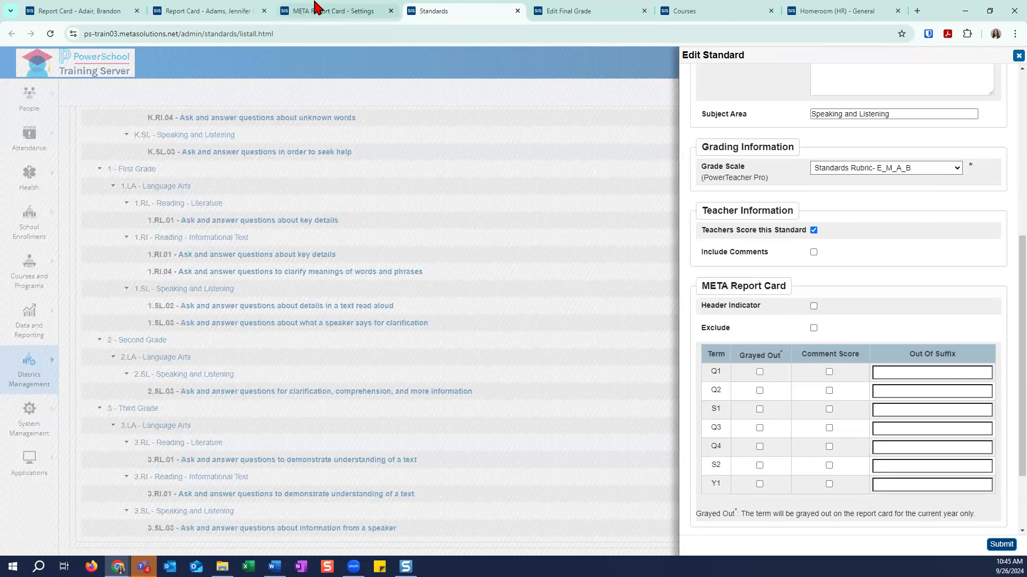
{"action": "left_click", "coordinate": [338, 12]}
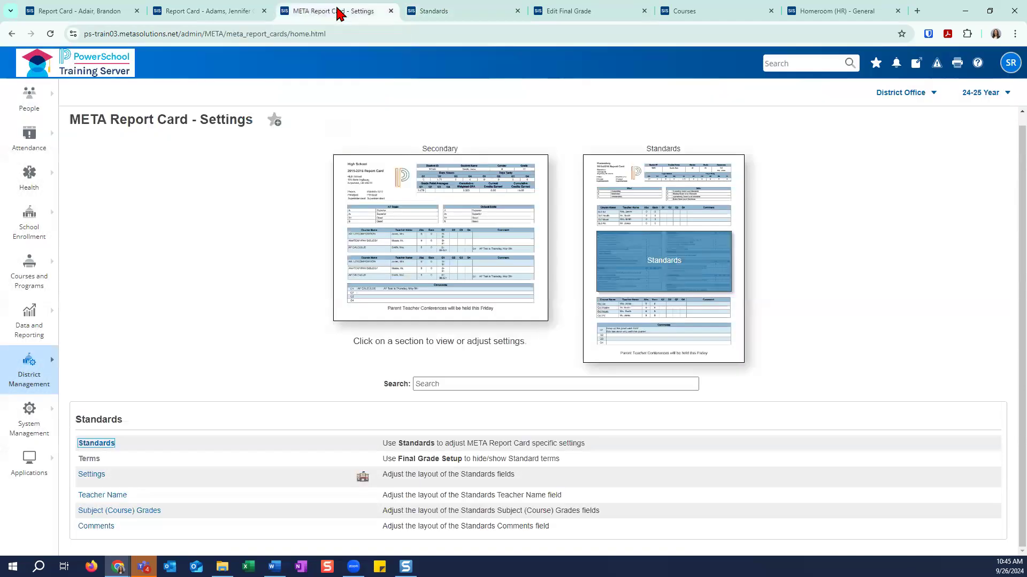
{"action": "left_click", "coordinate": [423, 12]}
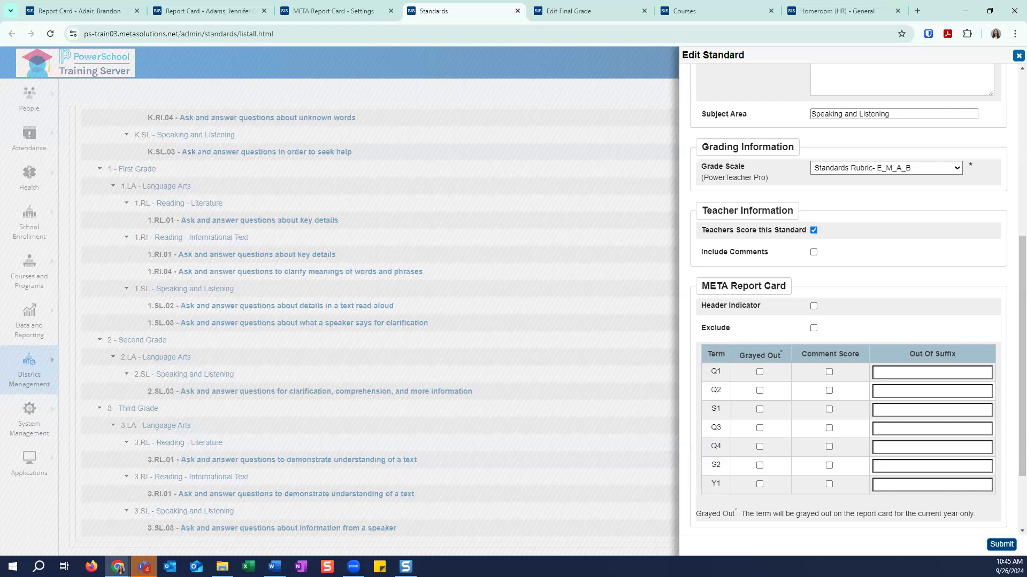
{"action": "left_click", "coordinate": [1016, 59]}
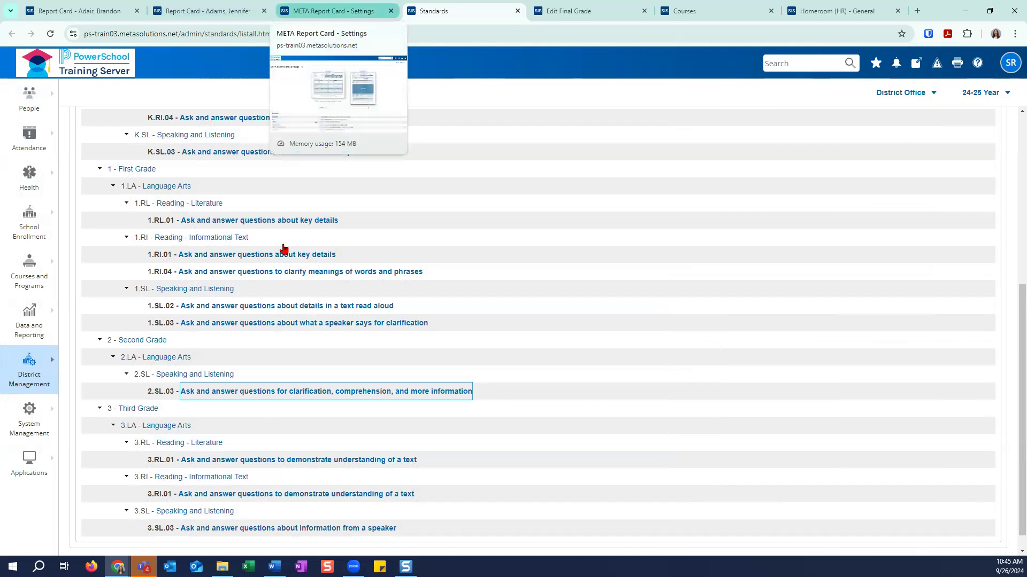
Step: Try excluding second-grade standard 2.SL.03 from the META Report Card, and close the standard without saving
{"action": "left_click", "coordinate": [292, 392]}
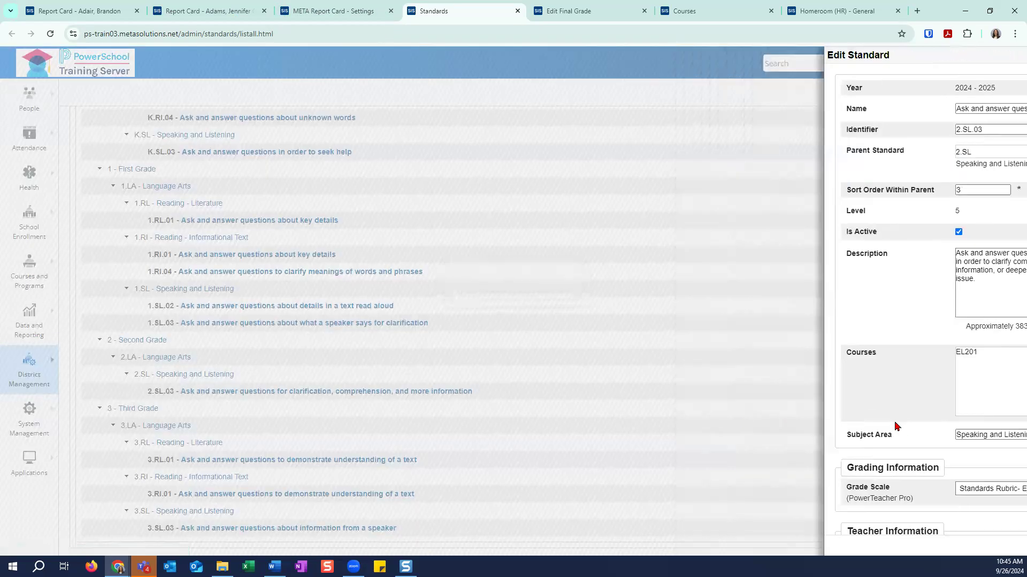
{"action": "scroll", "coordinate": [891, 427], "scroll_direction": "down", "scroll_amount": 2}
{"action": "scroll", "coordinate": [891, 430], "scroll_direction": "down", "scroll_amount": 4}
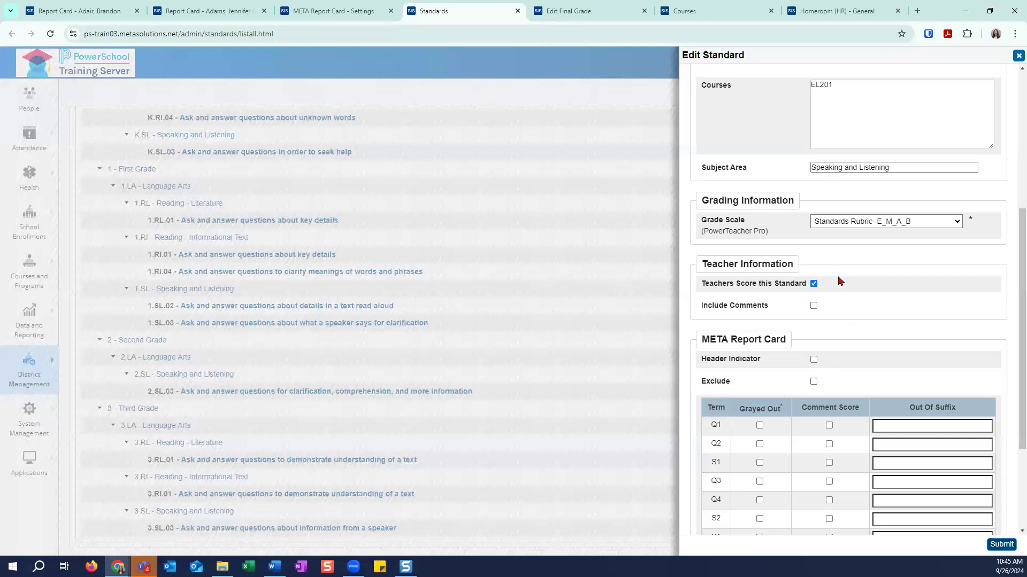
{"action": "left_click", "coordinate": [813, 382]}
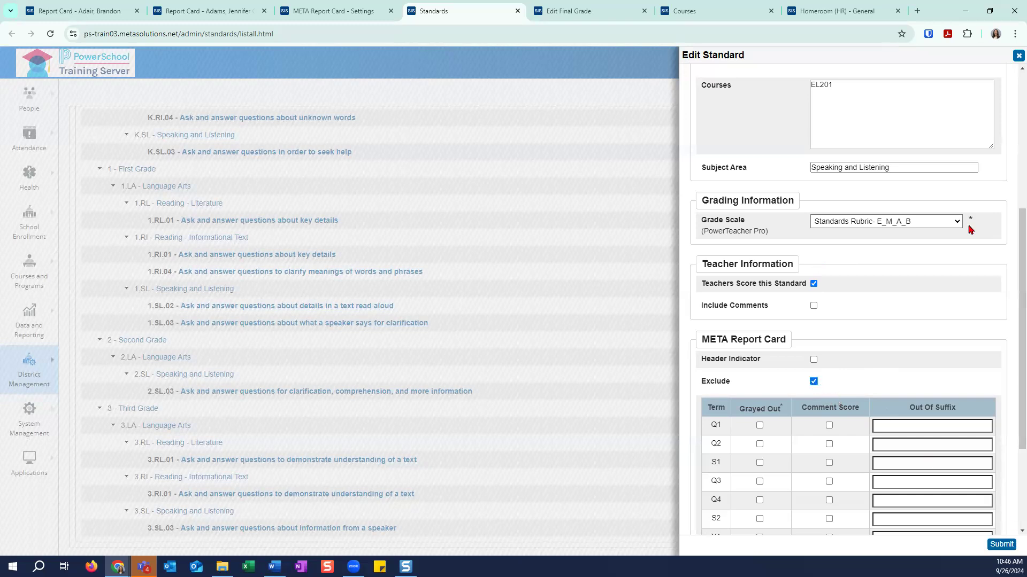
{"action": "left_click", "coordinate": [1009, 59]}
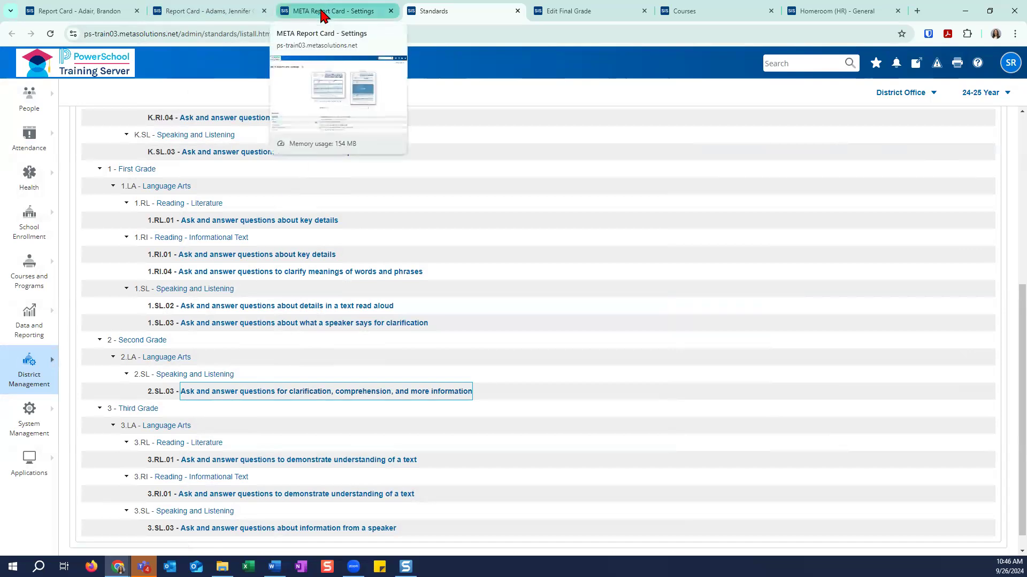
Step: Check which schools override the district-level Standards settings of the META Report Card, and glance at the district settings
{"action": "left_click", "coordinate": [342, 13]}
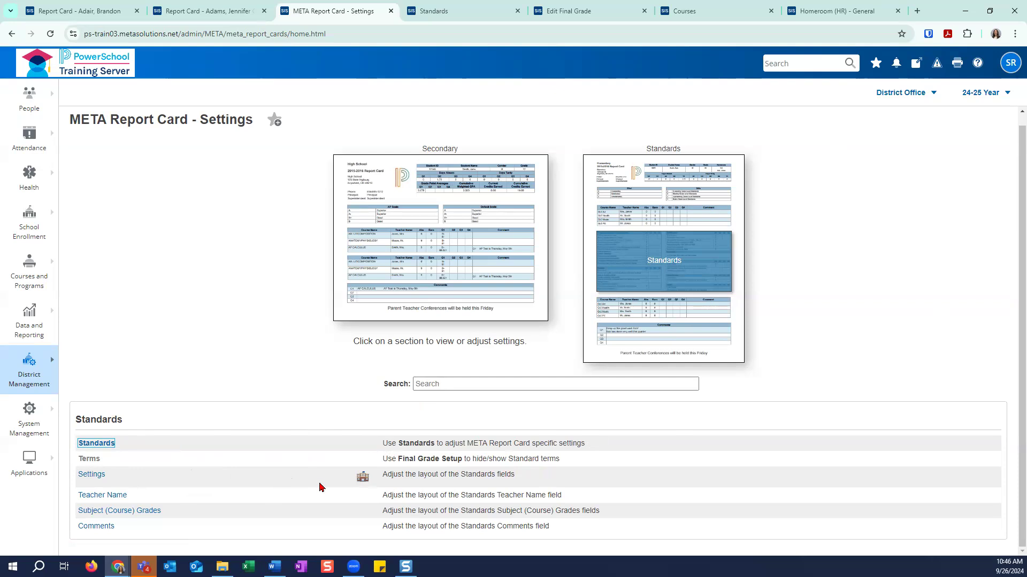
{"action": "left_click", "coordinate": [361, 481]}
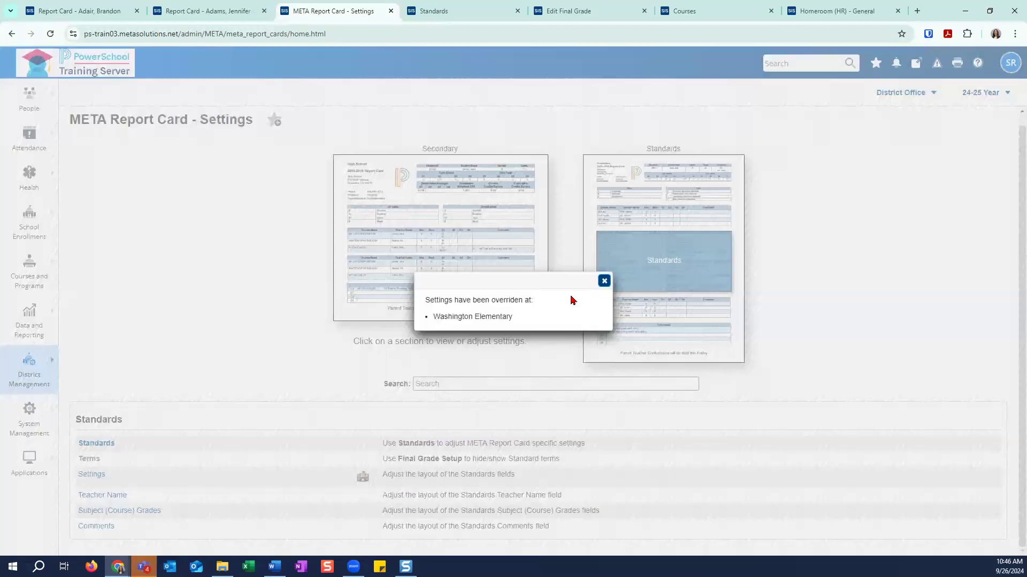
{"action": "left_click", "coordinate": [603, 282]}
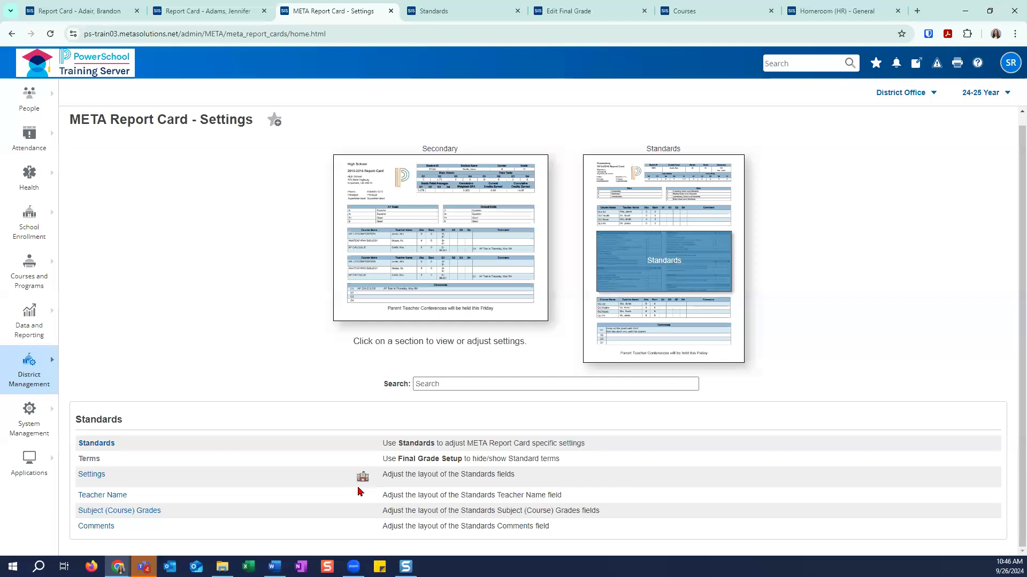
{"action": "left_click", "coordinate": [90, 476]}
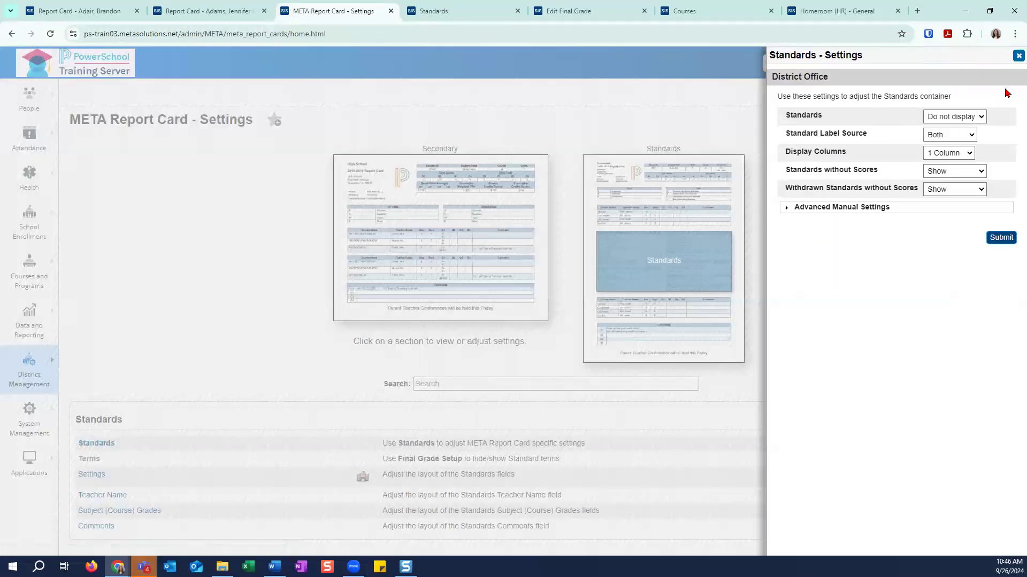
{"action": "left_click", "coordinate": [410, 490]}
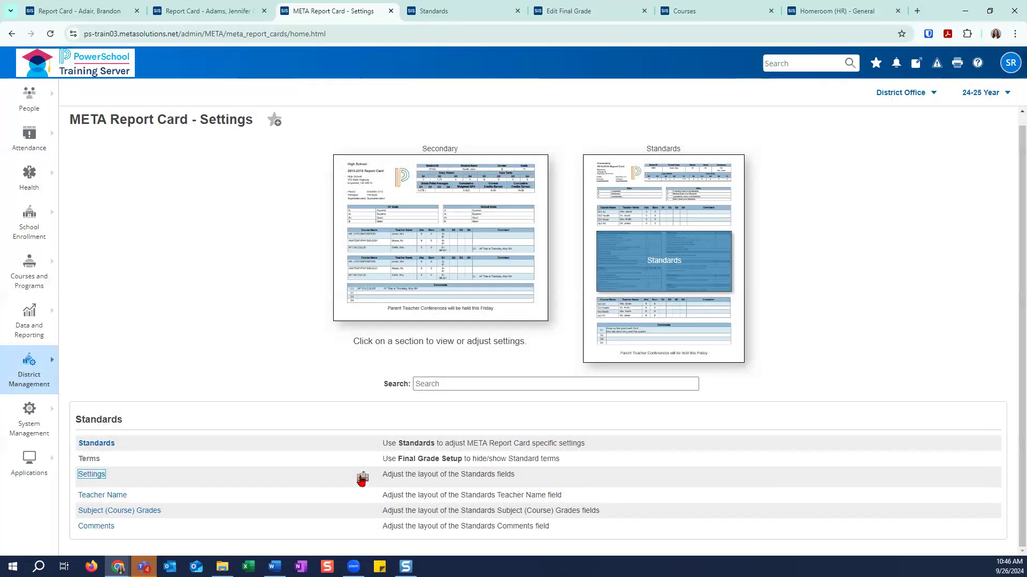
{"action": "left_click", "coordinate": [362, 476]}
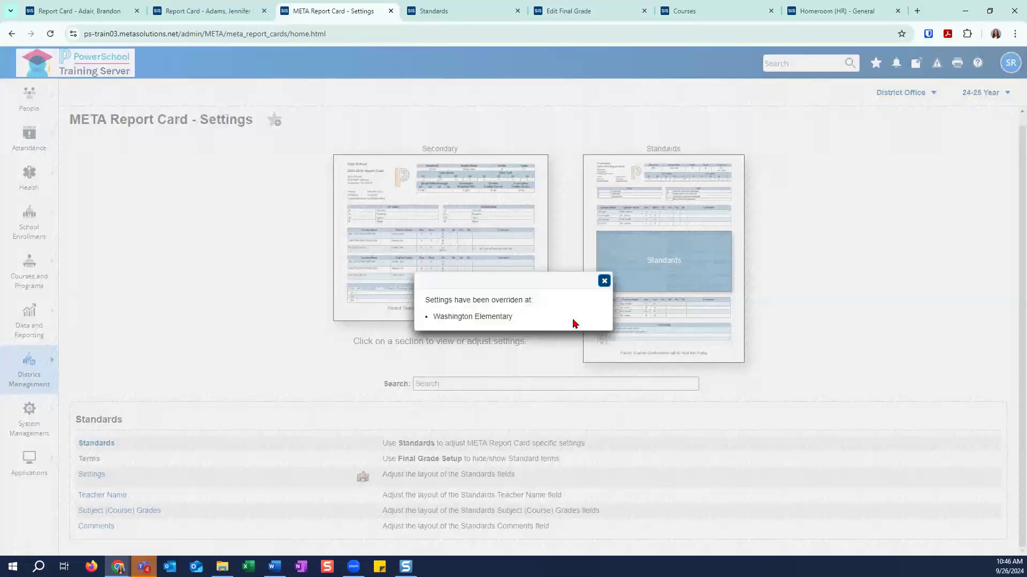
{"action": "left_click", "coordinate": [604, 282]}
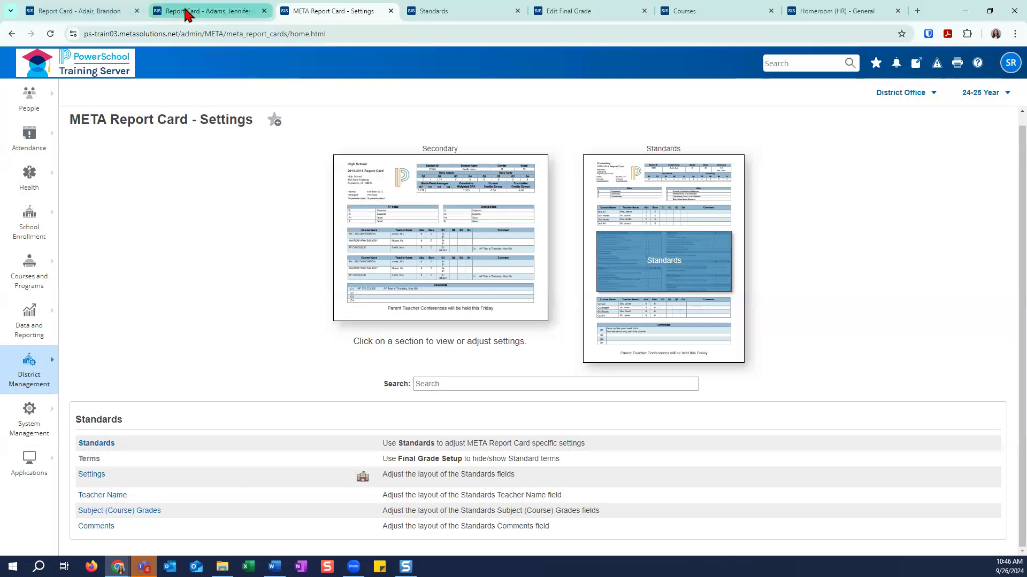
Step: Check the school name in the heading of the elementary student's report card, and return to the report card settings
{"action": "left_click", "coordinate": [203, 16]}
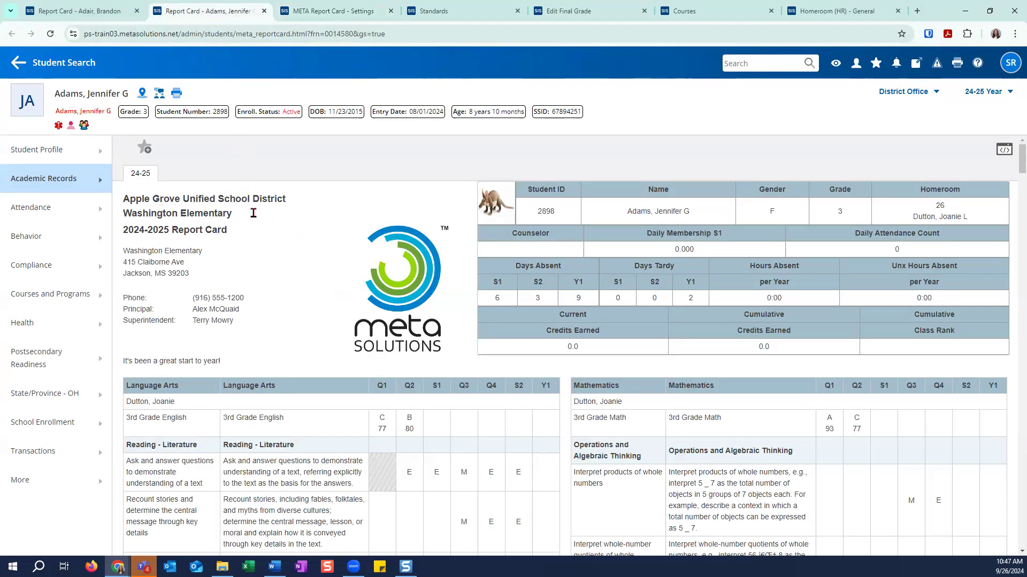
{"action": "triple_click", "coordinate": [288, 220]}
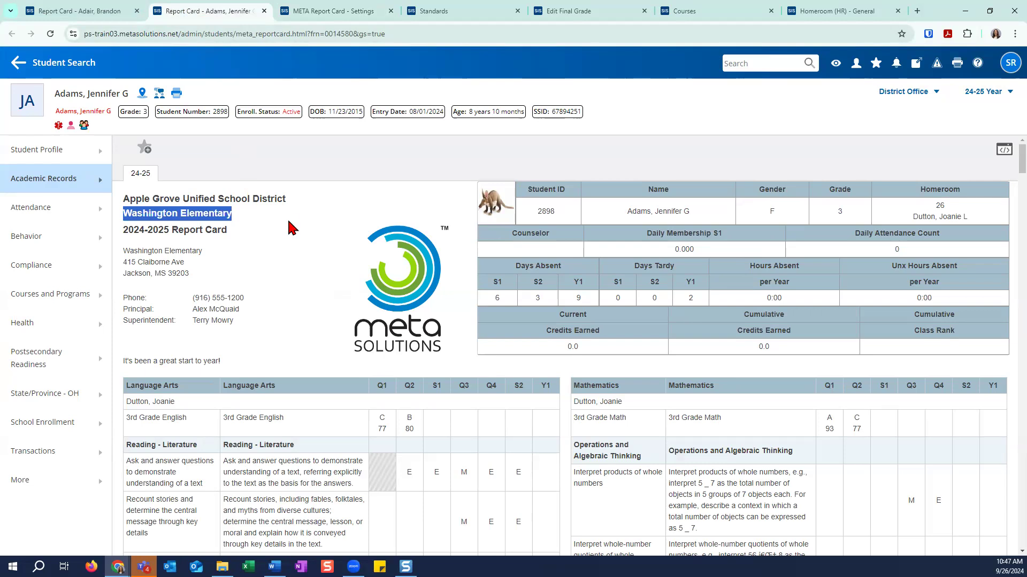
{"action": "left_click", "coordinate": [324, 11]}
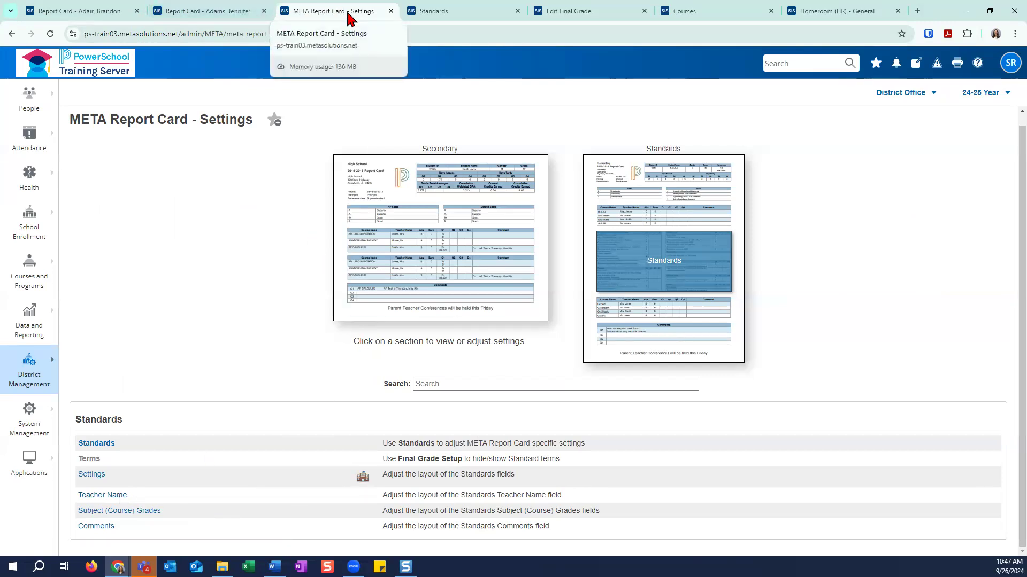
Step: Set the Standard Label Source to Name in the district's Standards settings, and save the change
{"action": "left_click", "coordinate": [100, 477]}
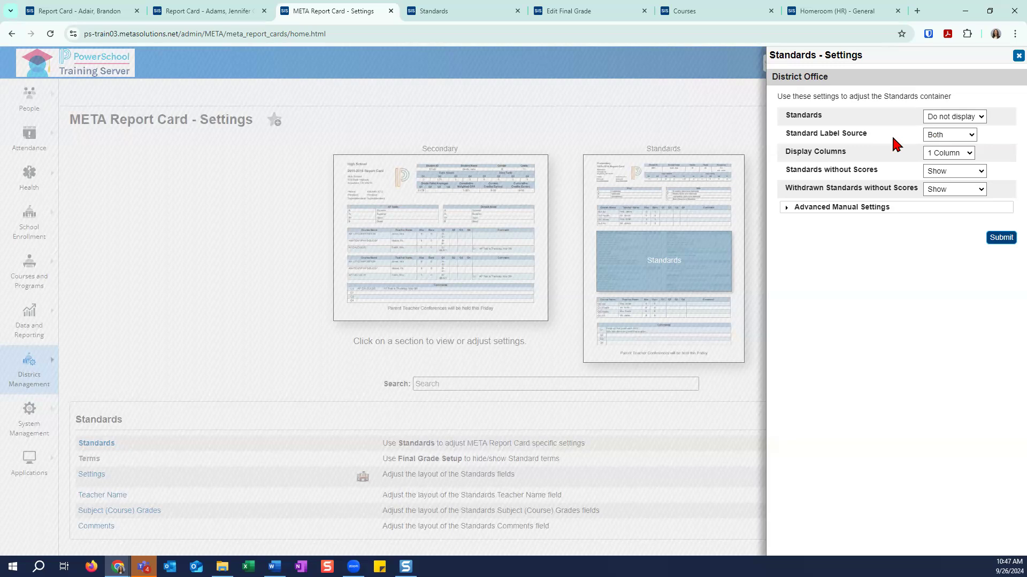
{"action": "left_click", "coordinate": [949, 135]}
{"action": "left_click", "coordinate": [941, 154]}
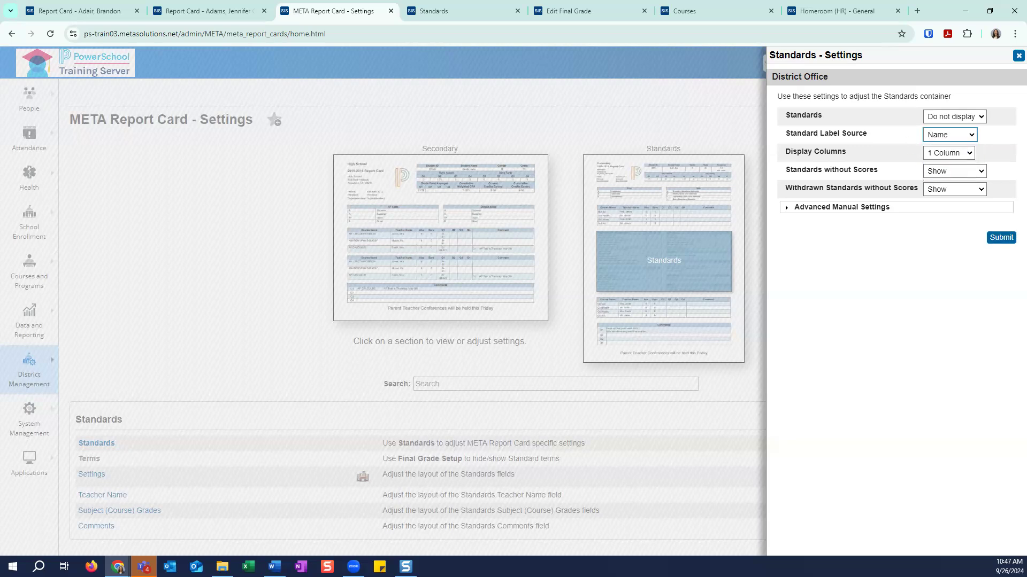
{"action": "left_click", "coordinate": [999, 238]}
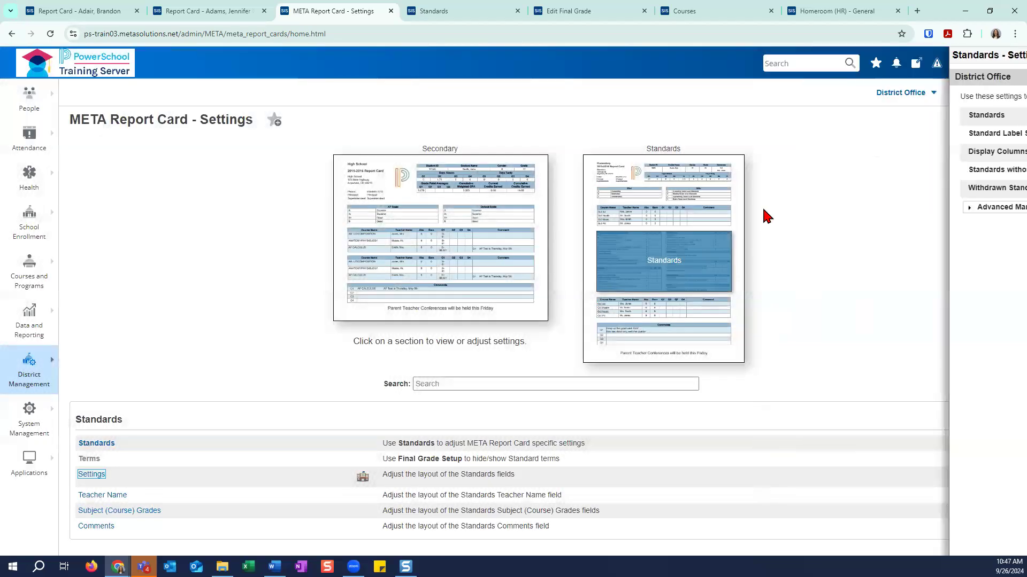
Step: Reload the elementary student's report card and examine how the standards' labels are laid out
{"action": "left_click", "coordinate": [222, 12]}
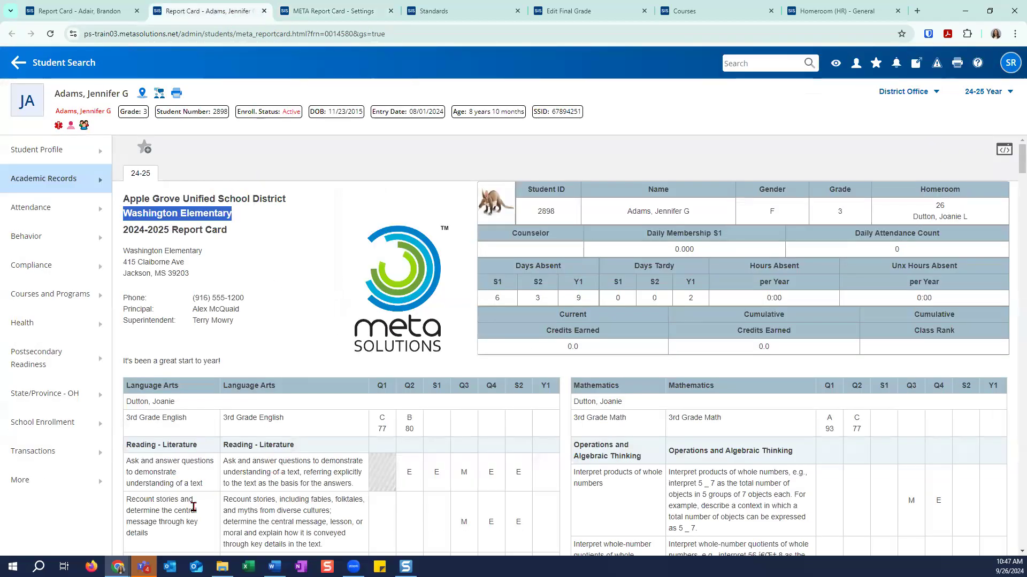
{"action": "left_click", "coordinate": [51, 34]}
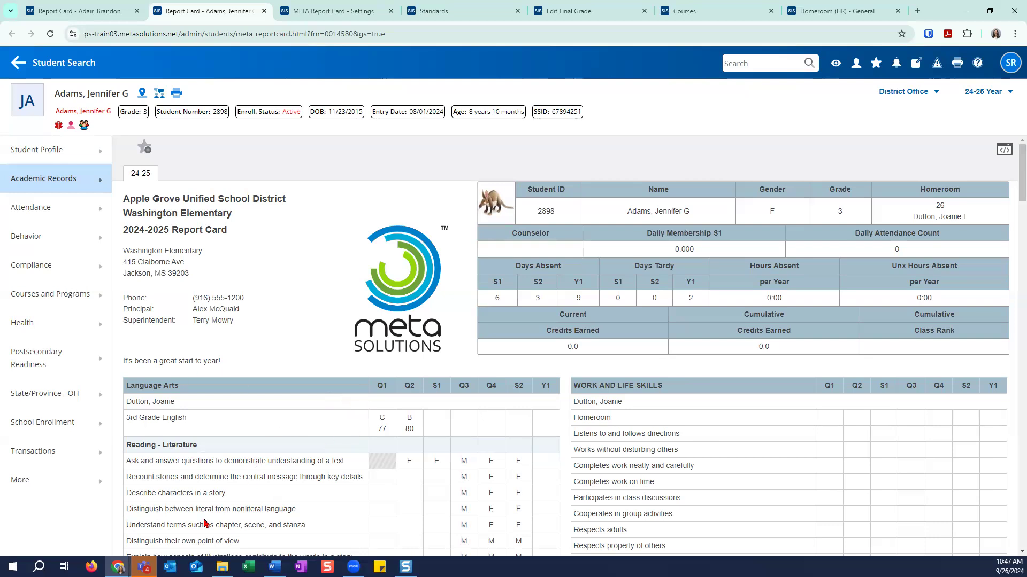
{"action": "scroll", "coordinate": [479, 482], "scroll_direction": "down", "scroll_amount": 4}
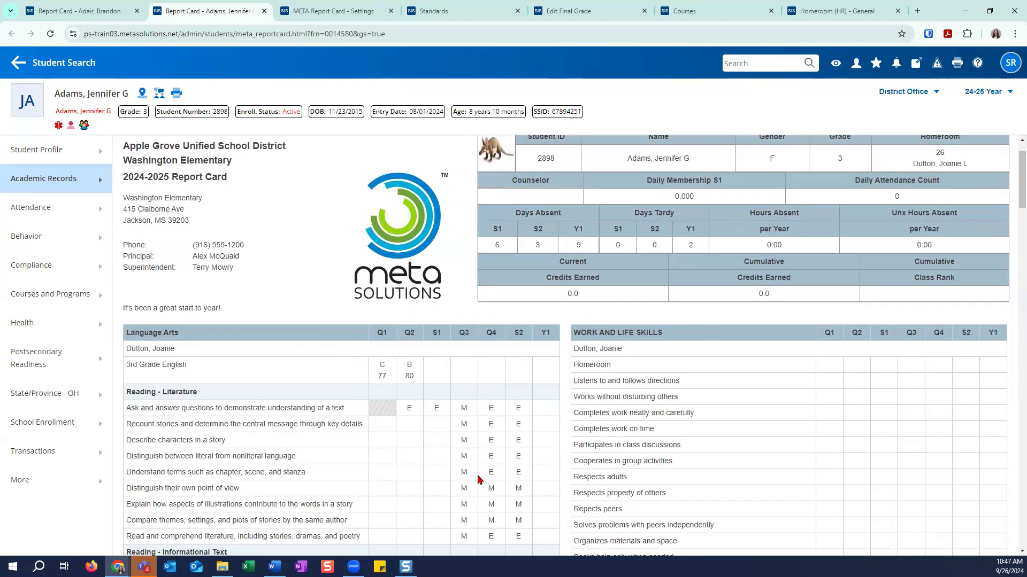
{"action": "scroll", "coordinate": [479, 479], "scroll_direction": "up", "scroll_amount": 1}
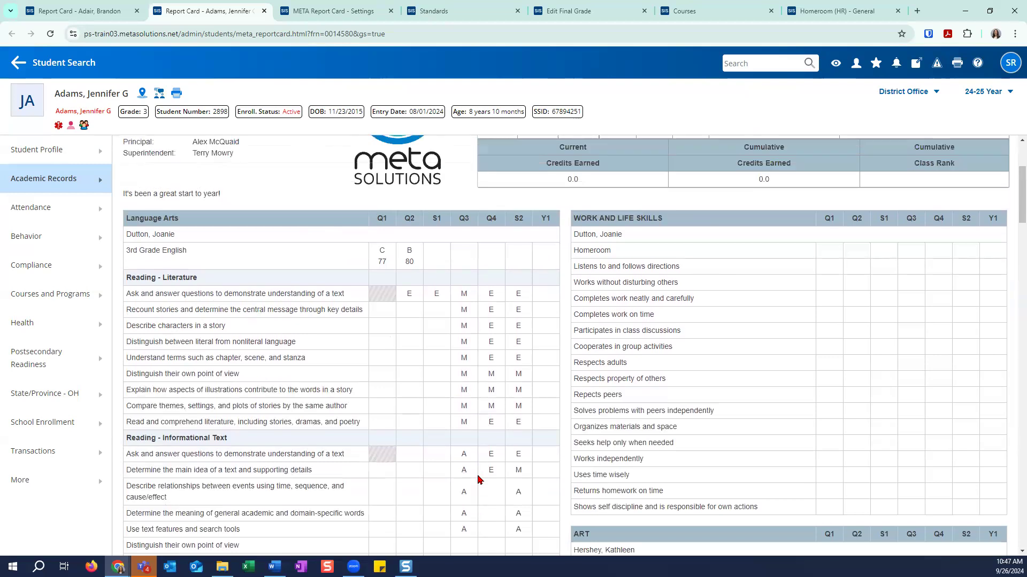
{"action": "left_click", "coordinate": [323, 20]}
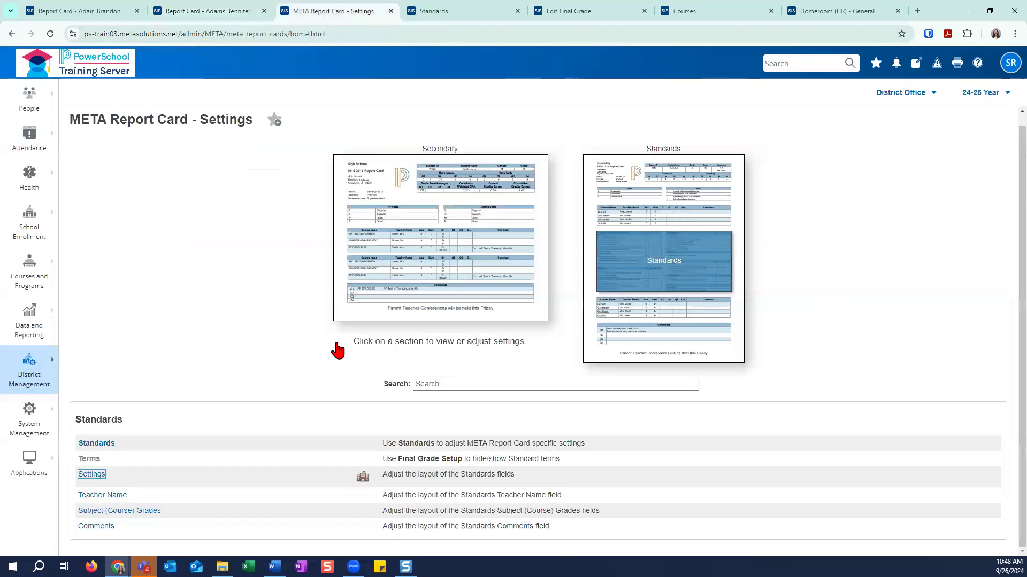
{"action": "left_click", "coordinate": [247, 13]}
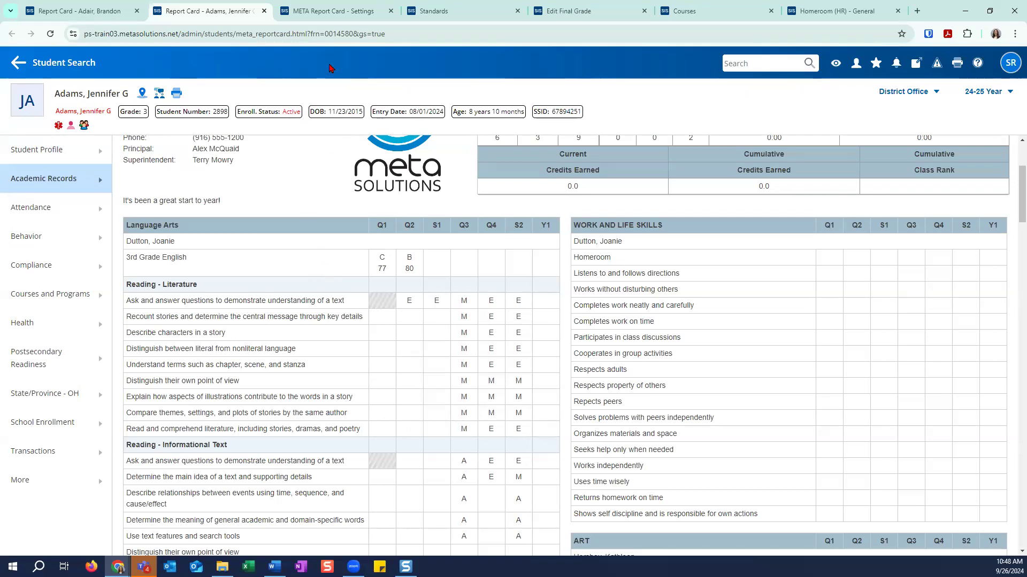
{"action": "left_click", "coordinate": [342, 11]}
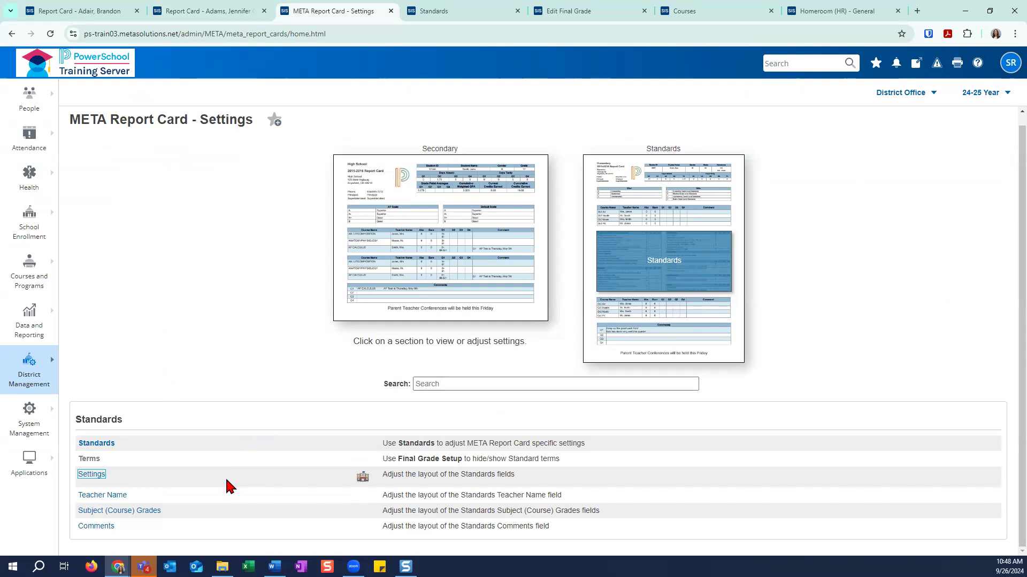
{"action": "left_click", "coordinate": [151, 511]}
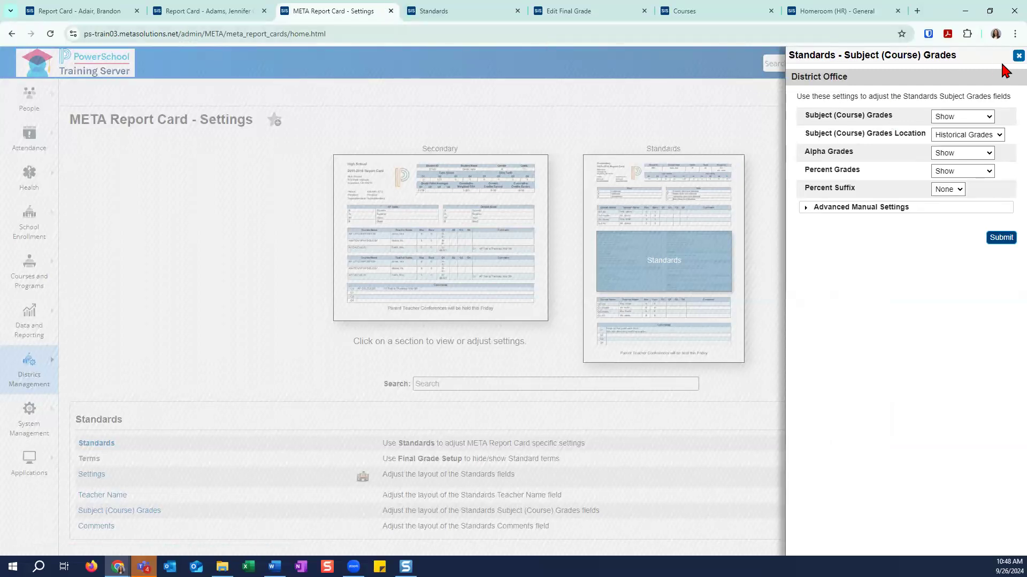
{"action": "left_click", "coordinate": [1016, 55]}
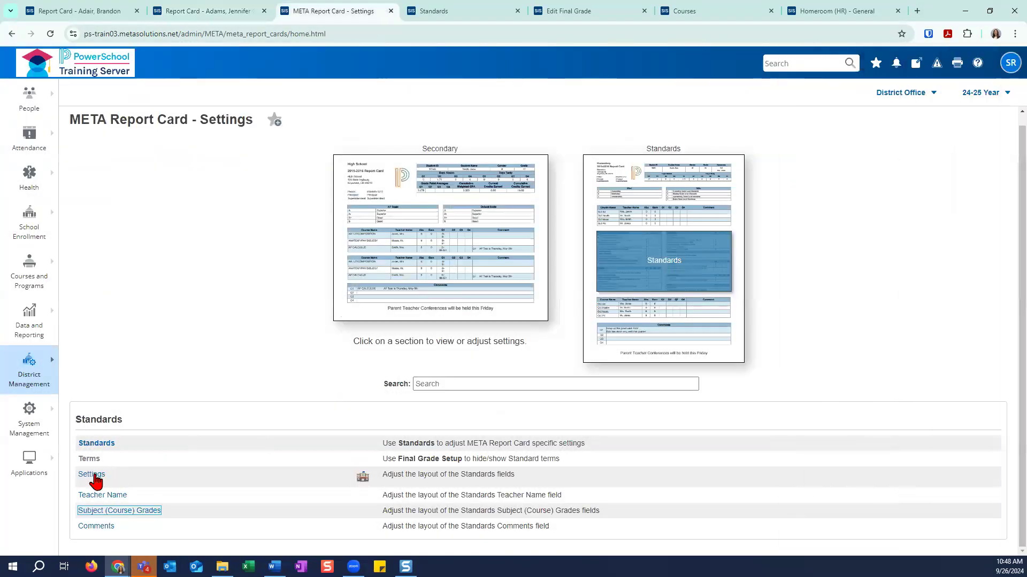
Step: Review the Display Columns options in the district's Standards settings against the column layout of the elementary report card
{"action": "left_click", "coordinate": [642, 350]}
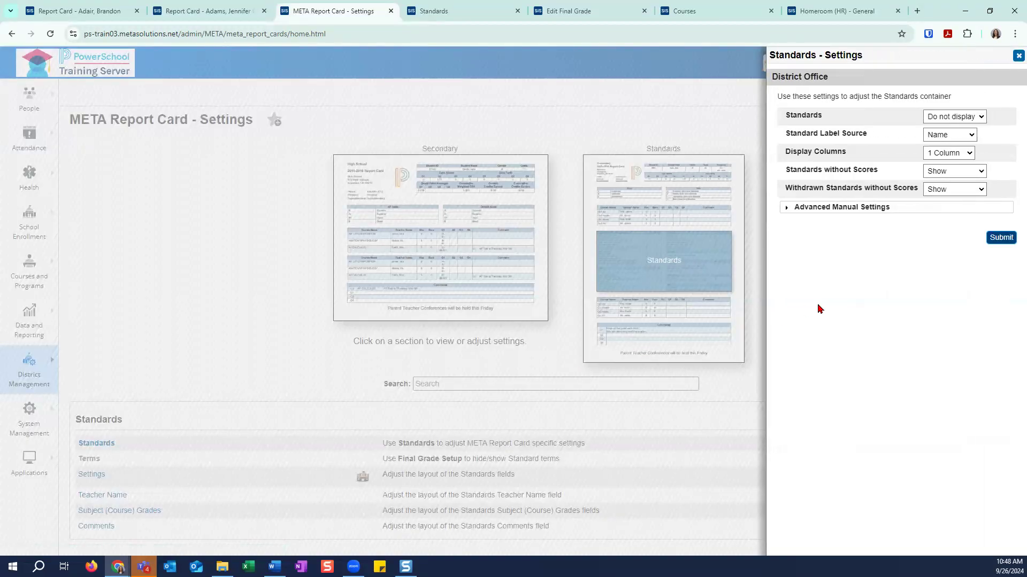
{"action": "left_click", "coordinate": [947, 154]}
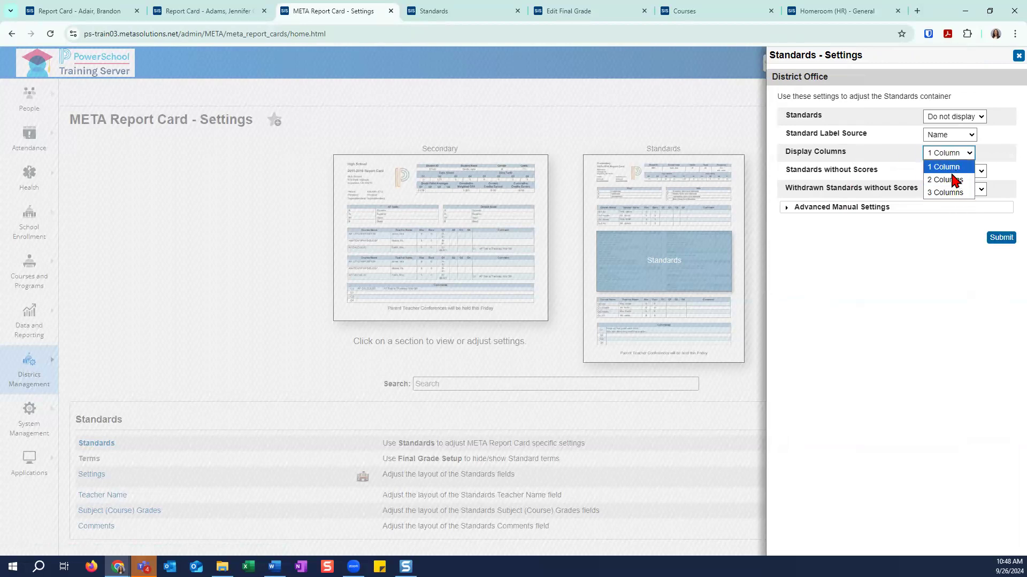
{"action": "left_click", "coordinate": [932, 258]}
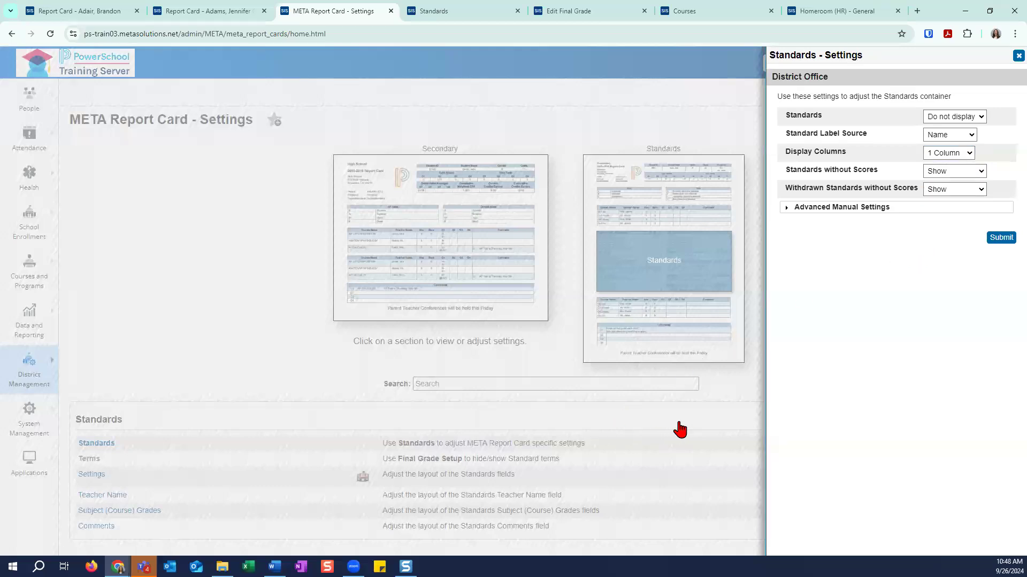
{"action": "left_click", "coordinate": [207, 14]}
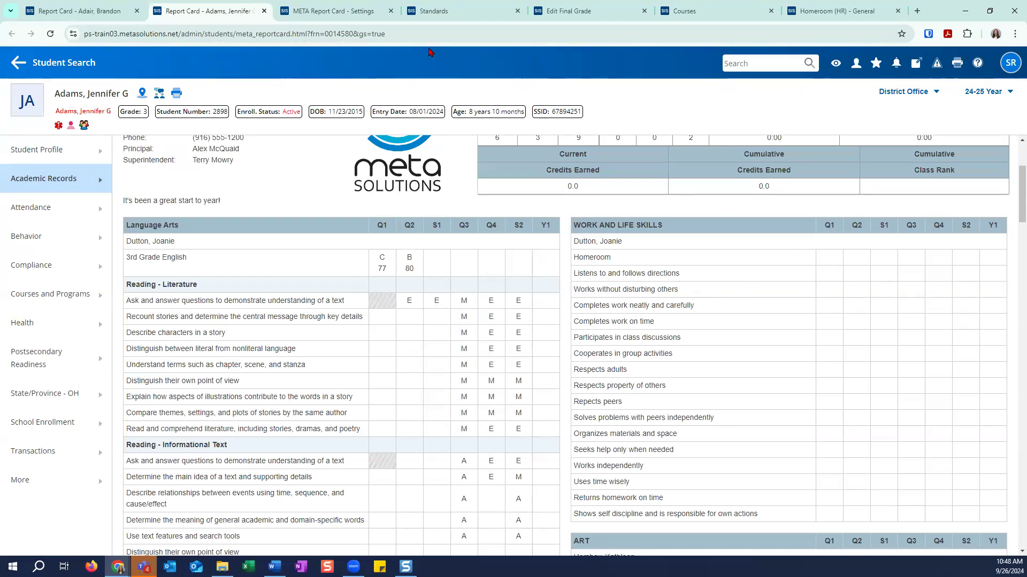
{"action": "left_click", "coordinate": [317, 14]}
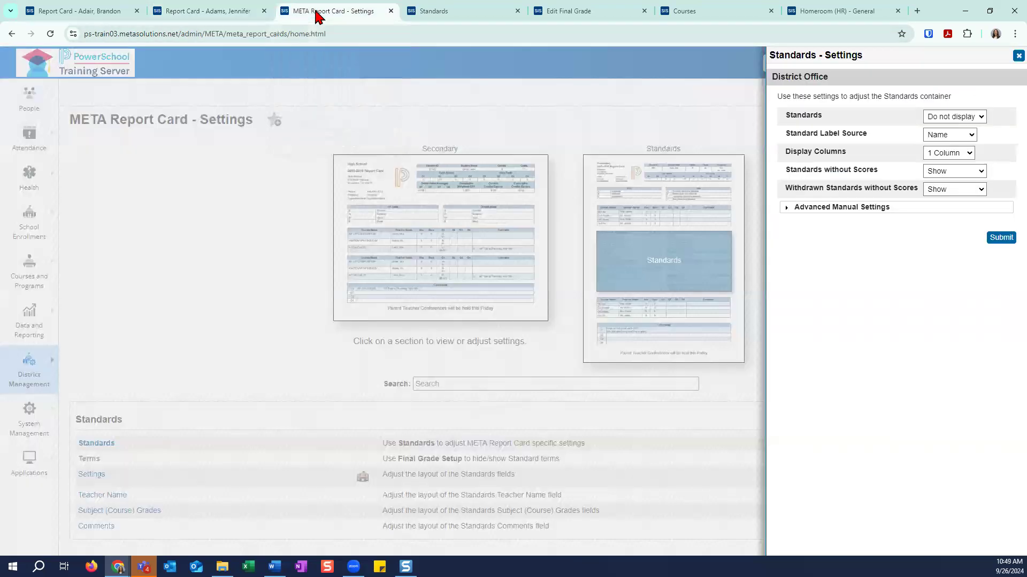
{"action": "left_click", "coordinate": [958, 156]}
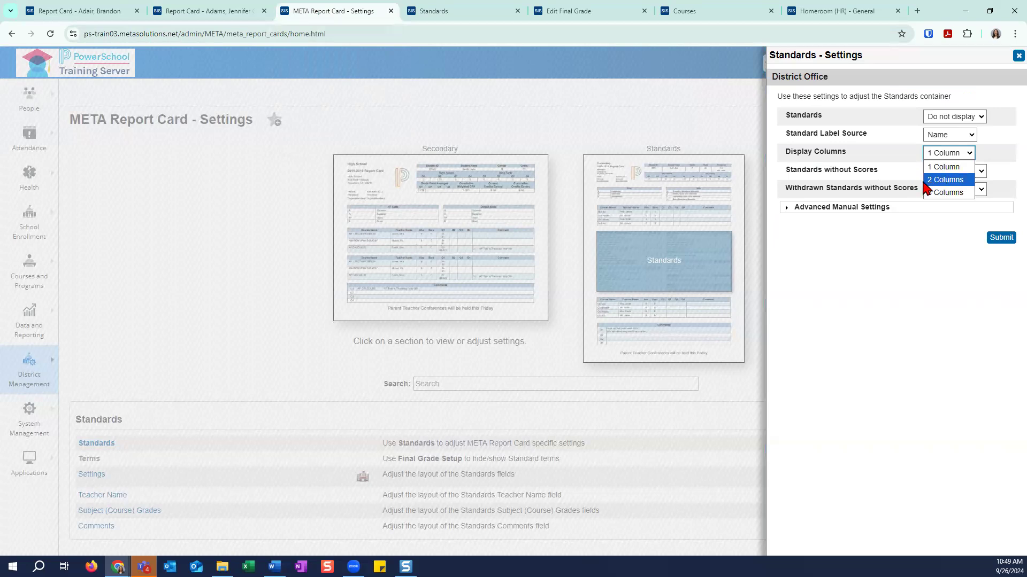
{"action": "left_click", "coordinate": [892, 304]}
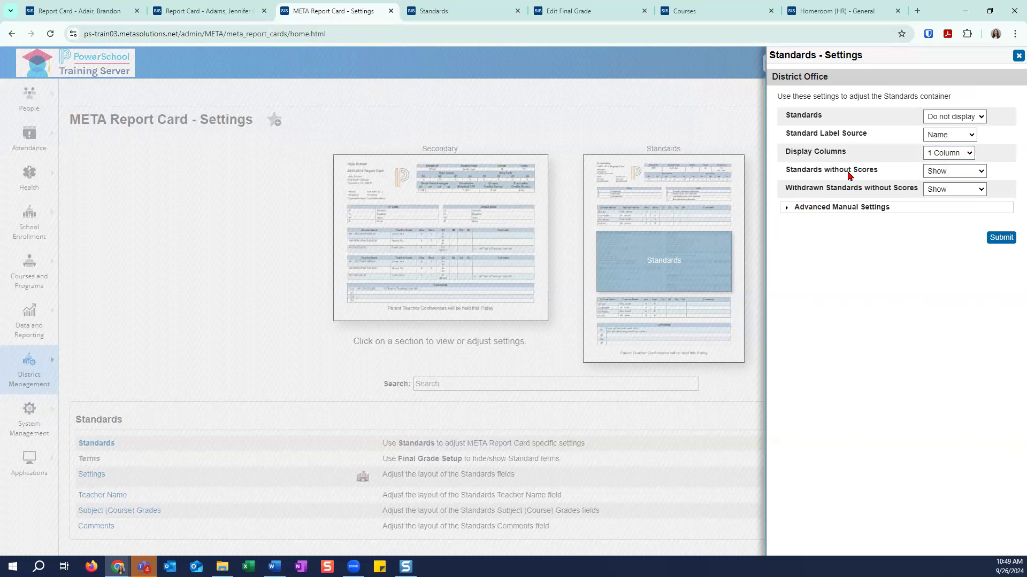
Step: Review the Standards without Scores and Withdrawn Standards without Scores options against the elementary report card, leaving the district's Standards settings unsaved
{"action": "left_click", "coordinate": [974, 176]}
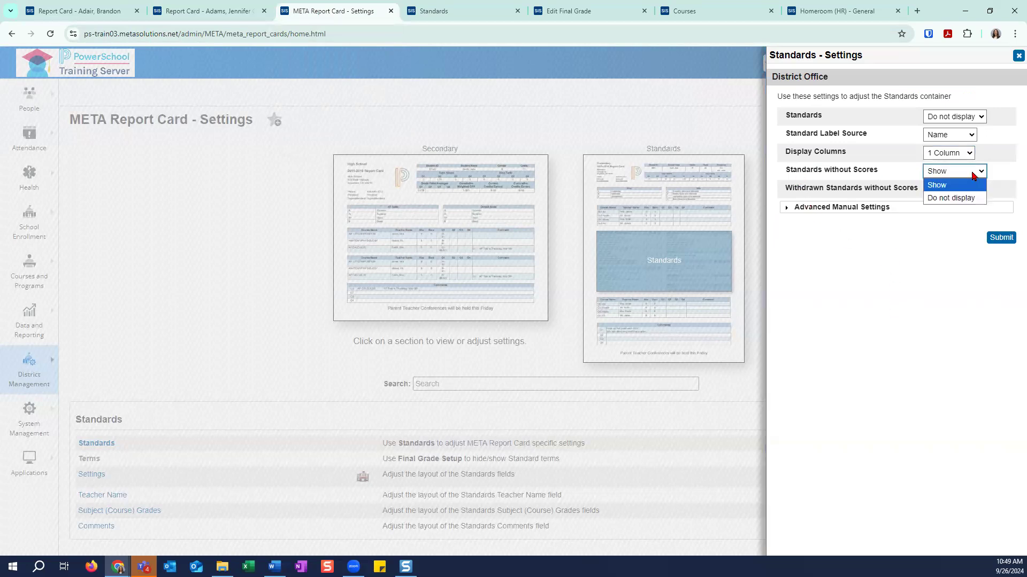
{"action": "left_click", "coordinate": [978, 199]}
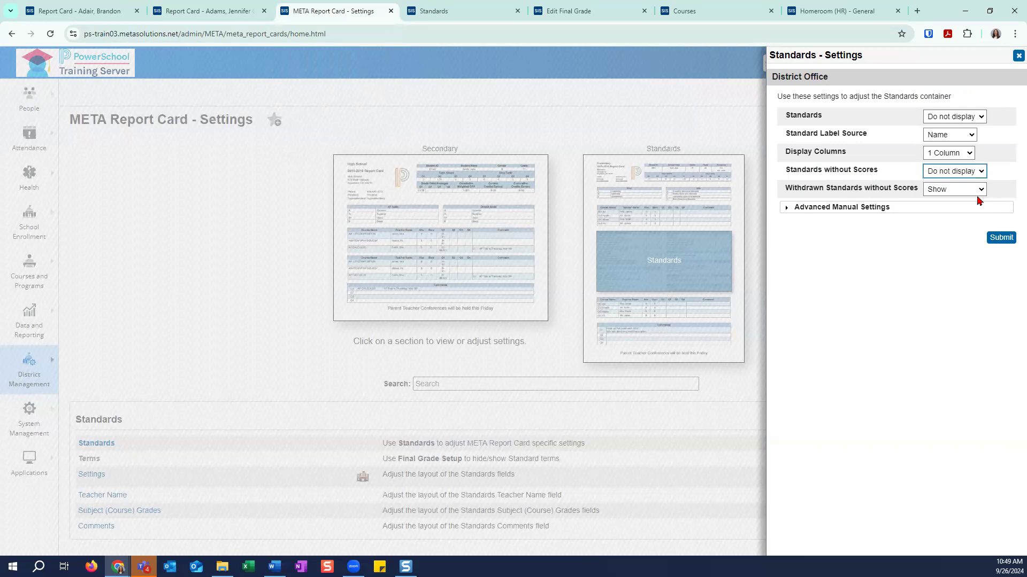
{"action": "left_click", "coordinate": [192, 11]}
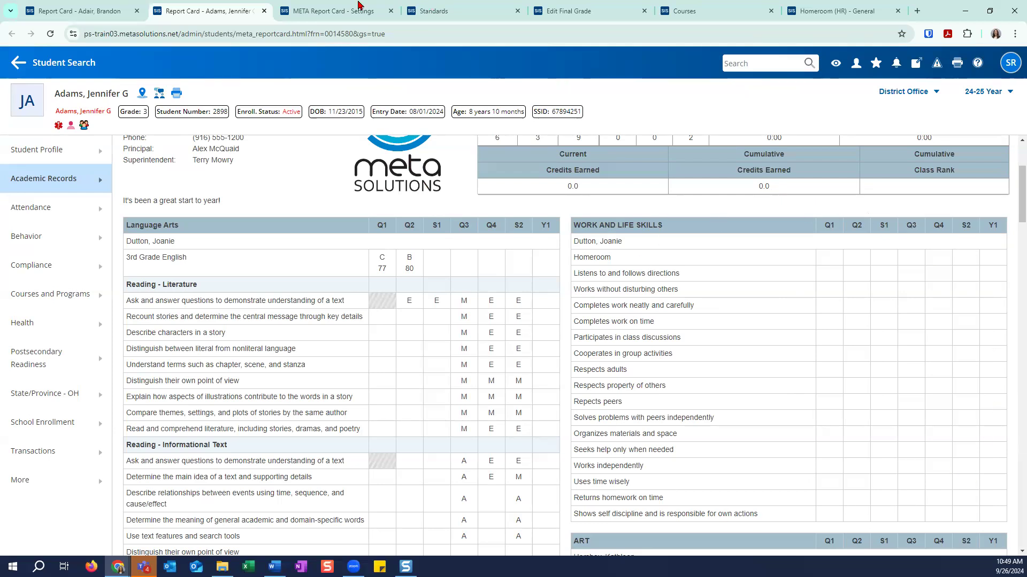
{"action": "left_click", "coordinate": [312, 10]}
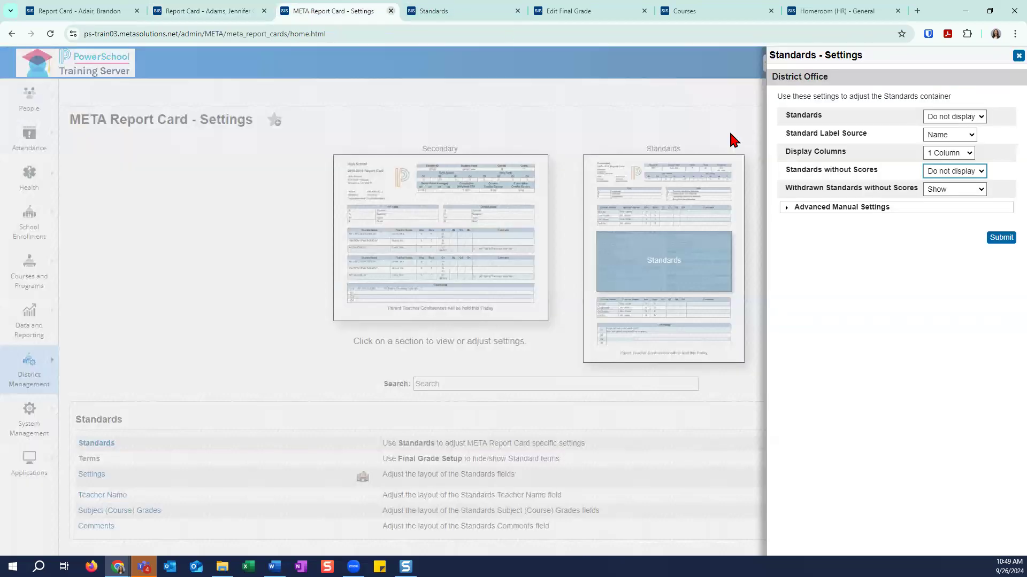
{"action": "left_click", "coordinate": [946, 192]}
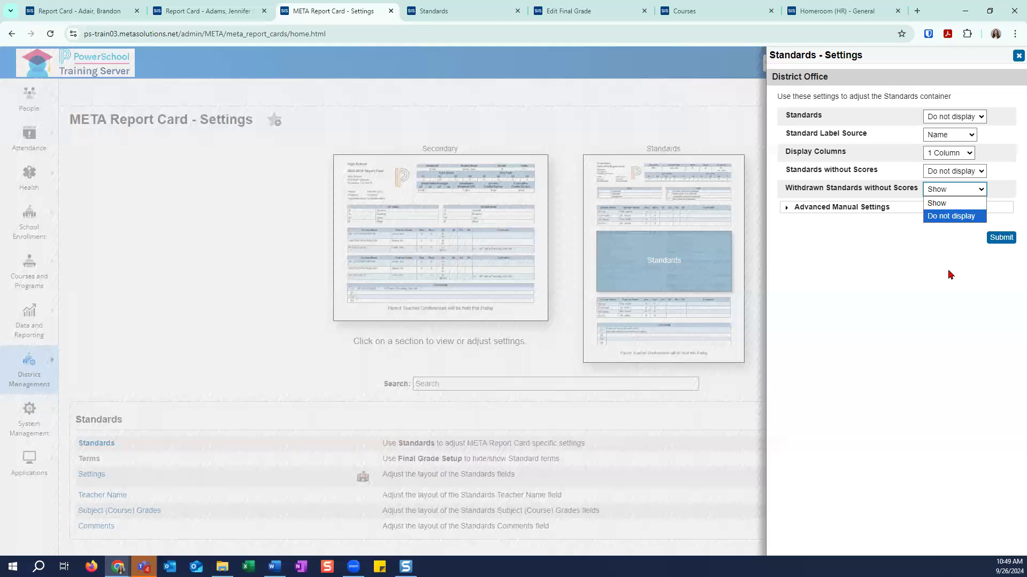
{"action": "left_click", "coordinate": [1016, 59]}
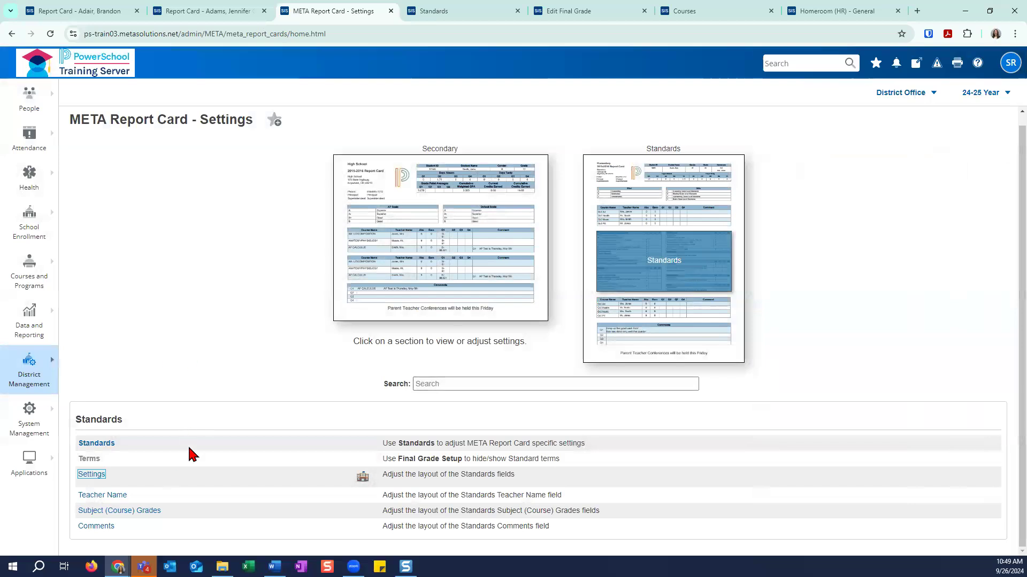
Step: Open the district's Subject (Course) Grades settings for Standards and compare them with the 3rd Grade English row on the elementary report card
{"action": "left_click", "coordinate": [138, 512]}
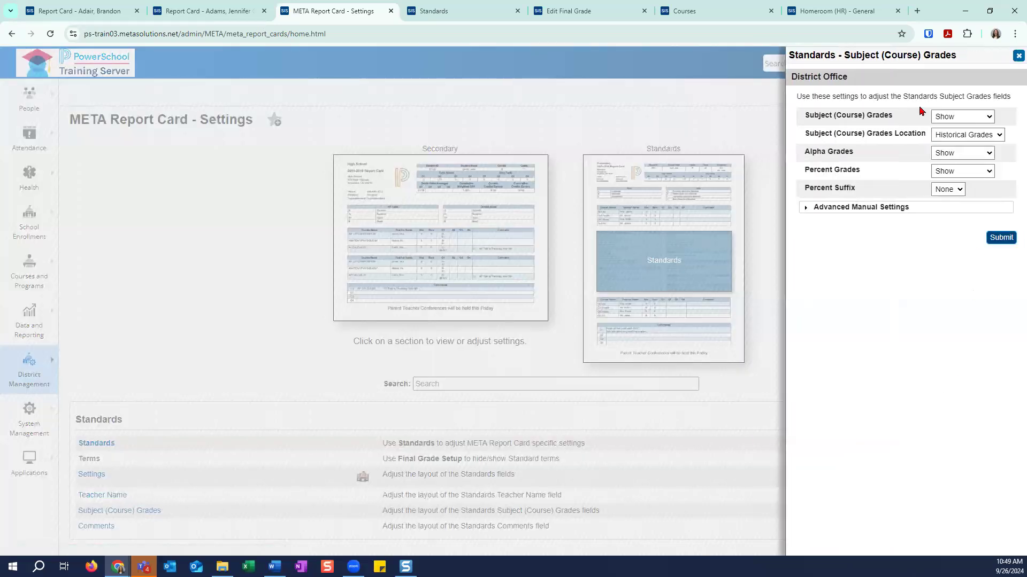
{"action": "left_click", "coordinate": [193, 12]}
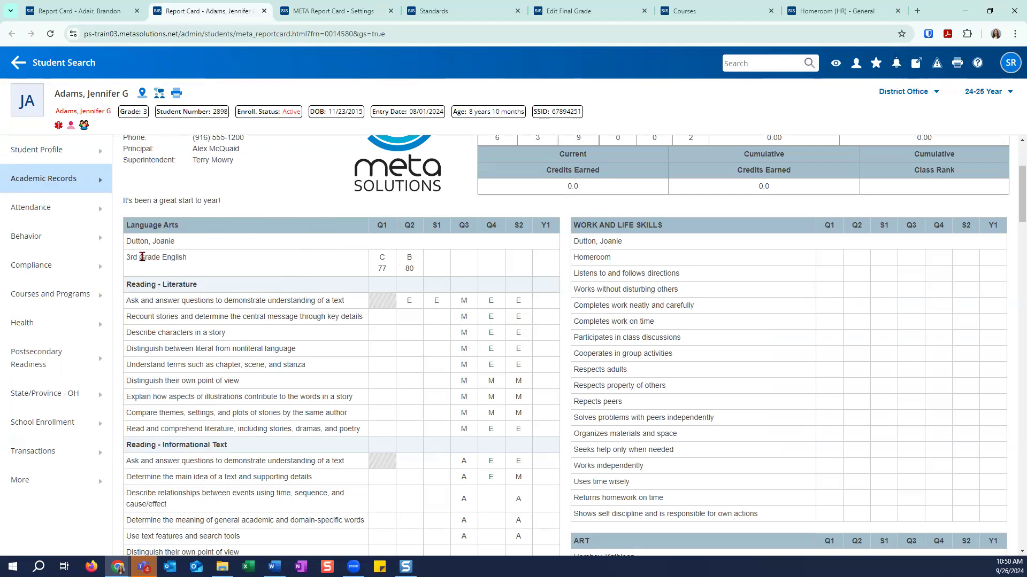
{"action": "left_click_drag", "start_coordinate": [126, 258], "coordinate": [212, 267]}
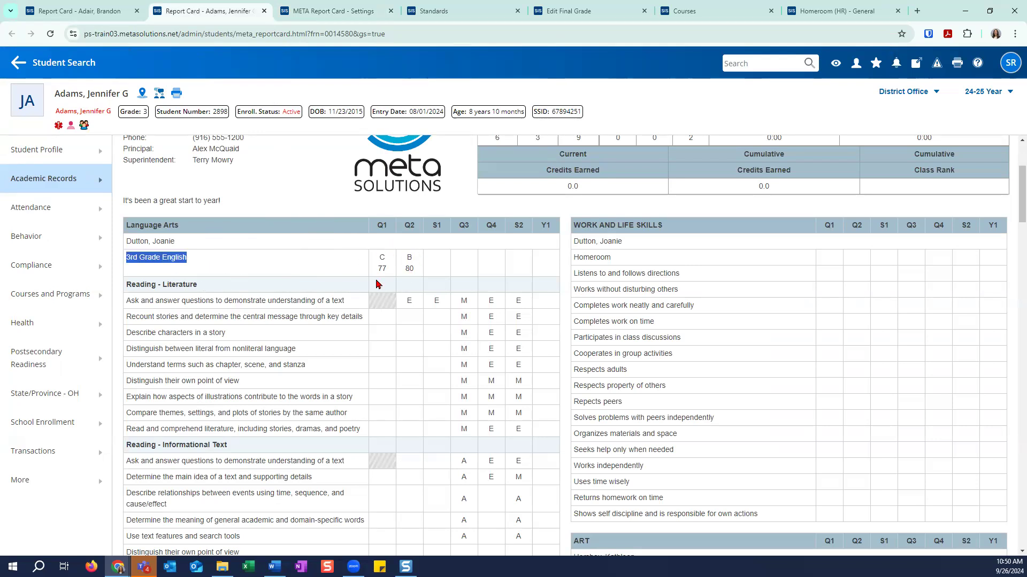
{"action": "left_click", "coordinate": [384, 15]}
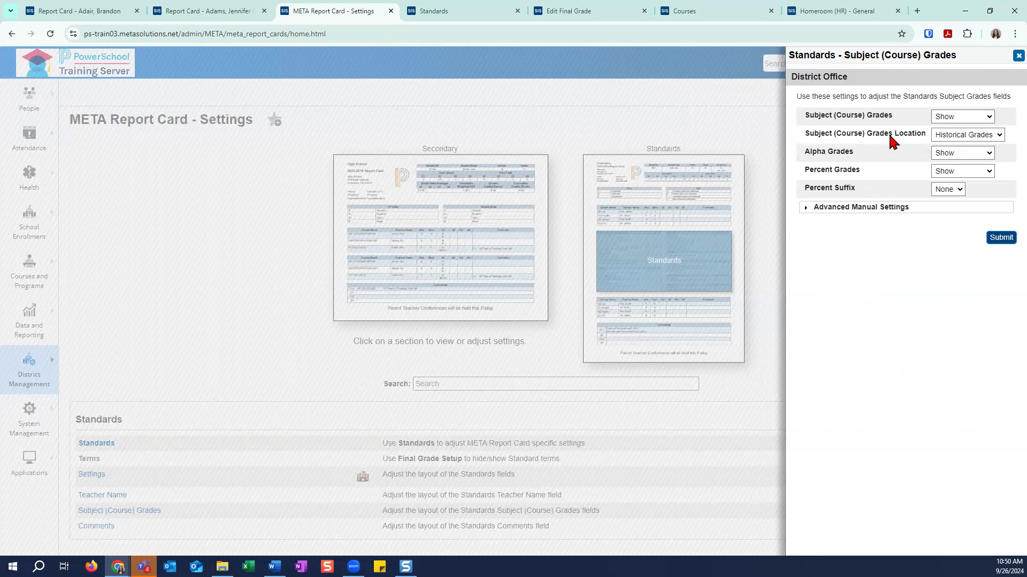
Step: Review the Subject (Course) Grades Location and Percent Suffix choices, and close the settings without saving
{"action": "left_click", "coordinate": [951, 140]}
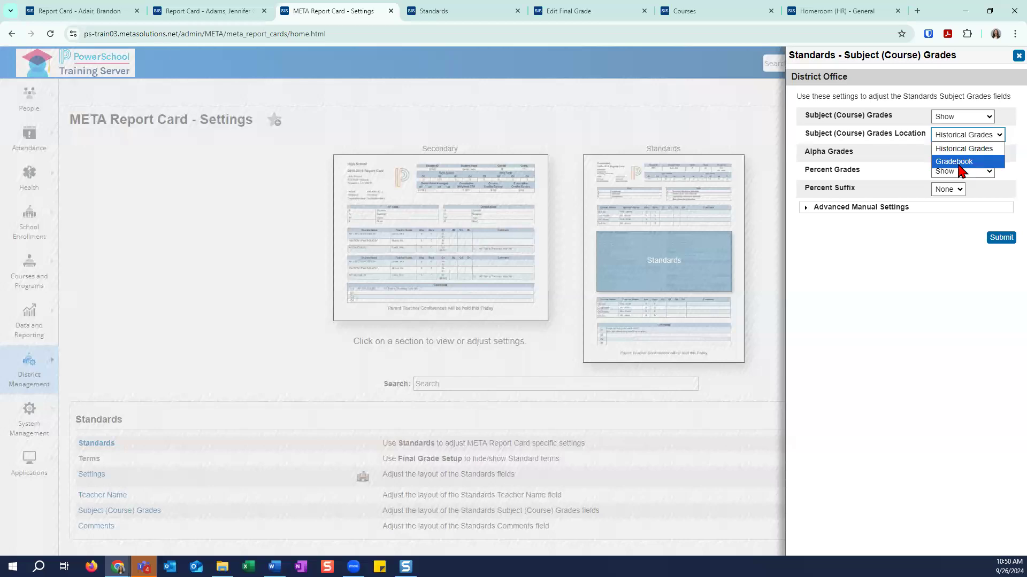
{"action": "left_click", "coordinate": [919, 291]}
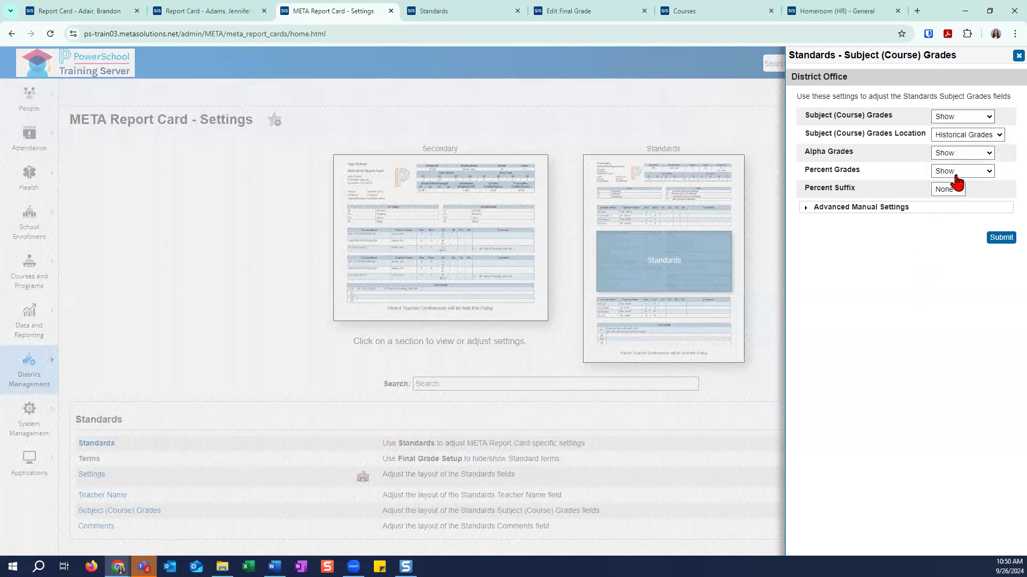
{"action": "left_click", "coordinate": [961, 192]}
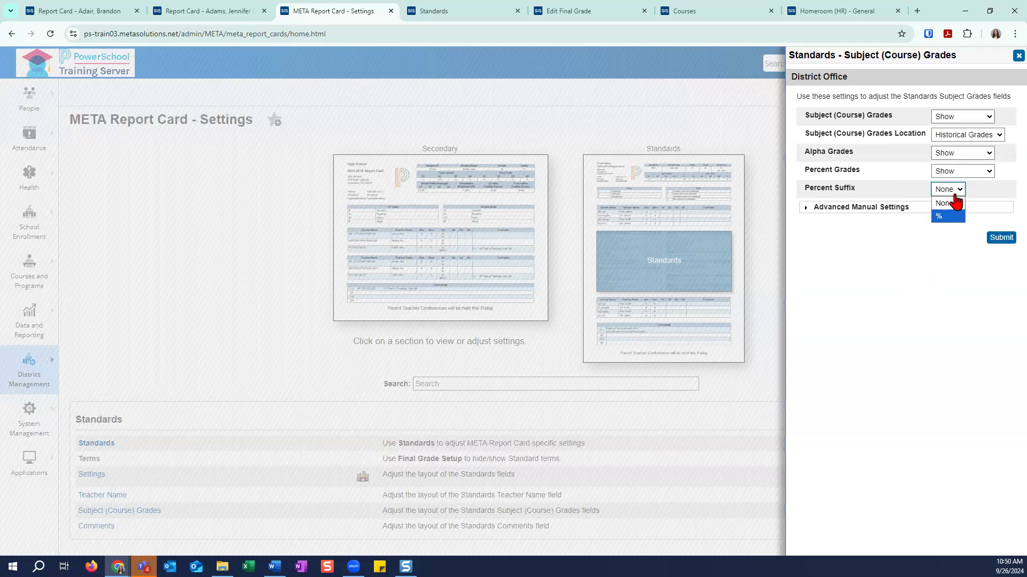
{"action": "left_click", "coordinate": [945, 293]}
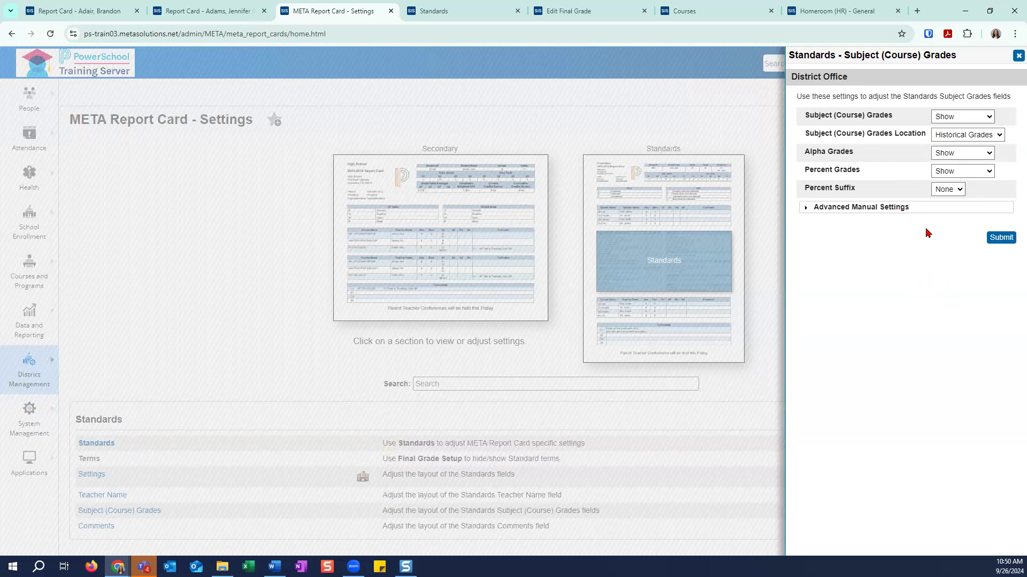
{"action": "left_click", "coordinate": [1007, 61]}
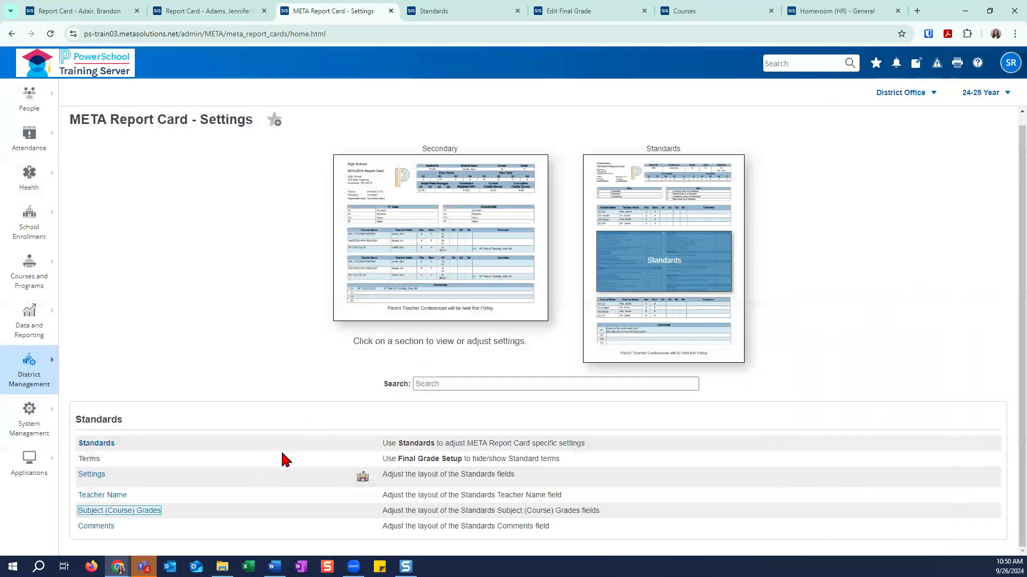
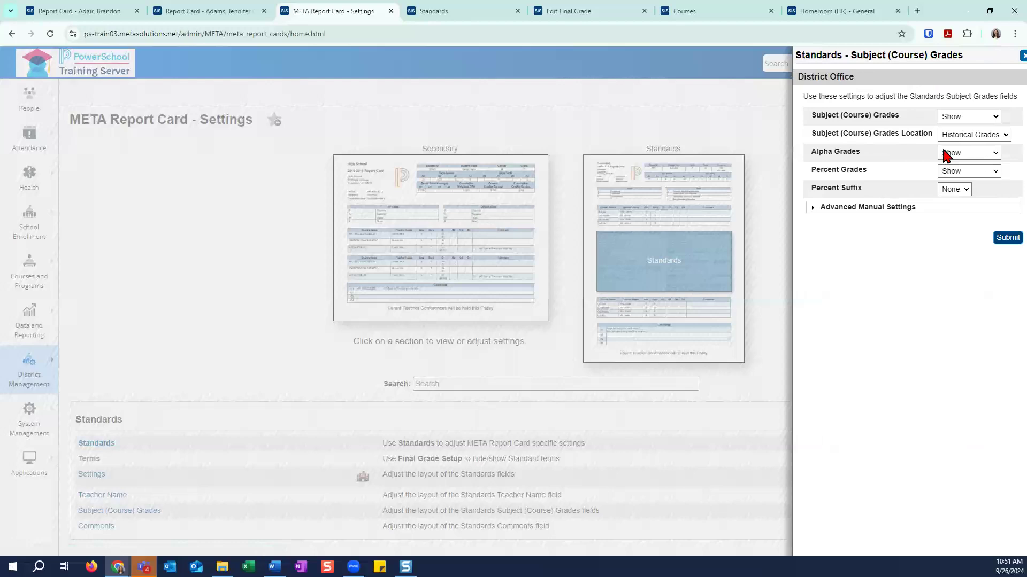
Step: Recheck the grades location choices in the district's Subject (Course) Grades settings, and look at the course grades on the elementary report card
{"action": "left_click", "coordinate": [947, 135]}
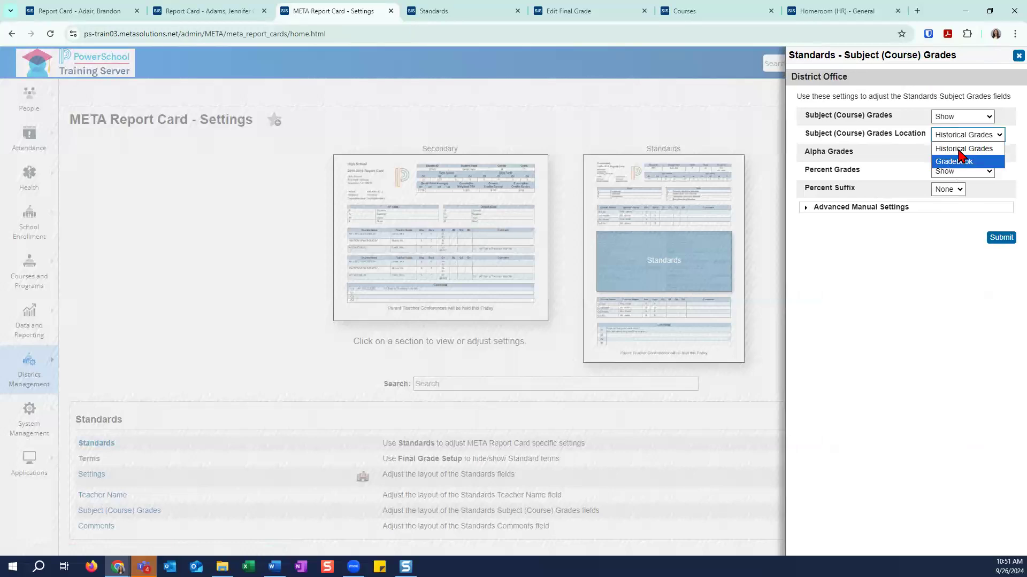
{"action": "left_click", "coordinate": [1014, 57]}
{"action": "left_click", "coordinate": [1008, 60]}
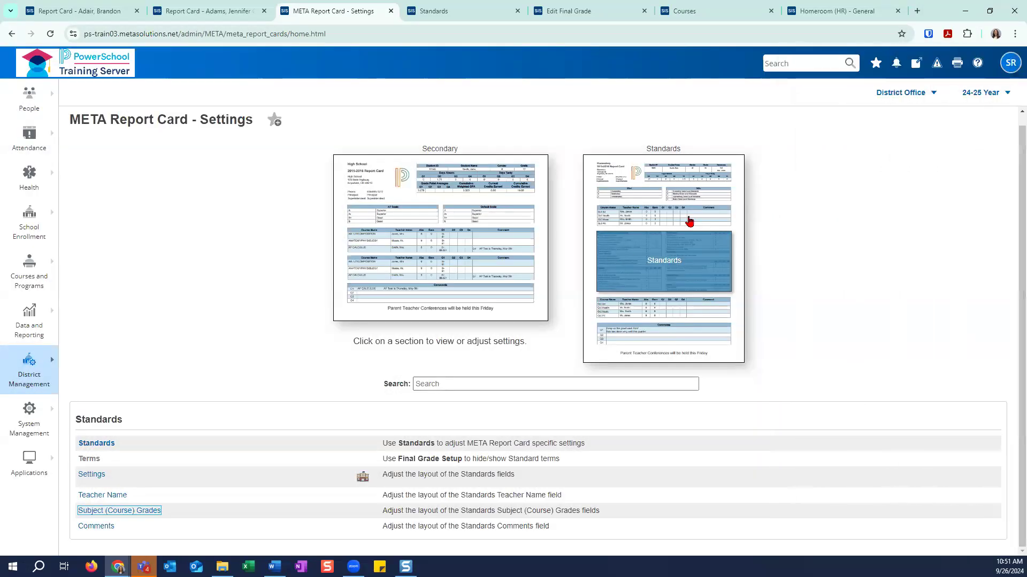
{"action": "left_click", "coordinate": [228, 11]}
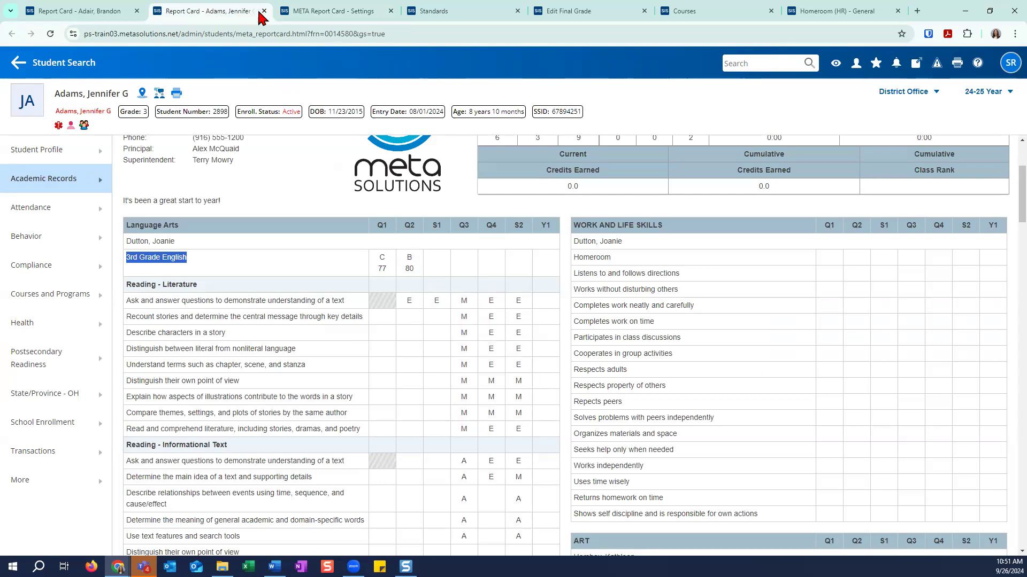
{"action": "left_click", "coordinate": [323, 11]}
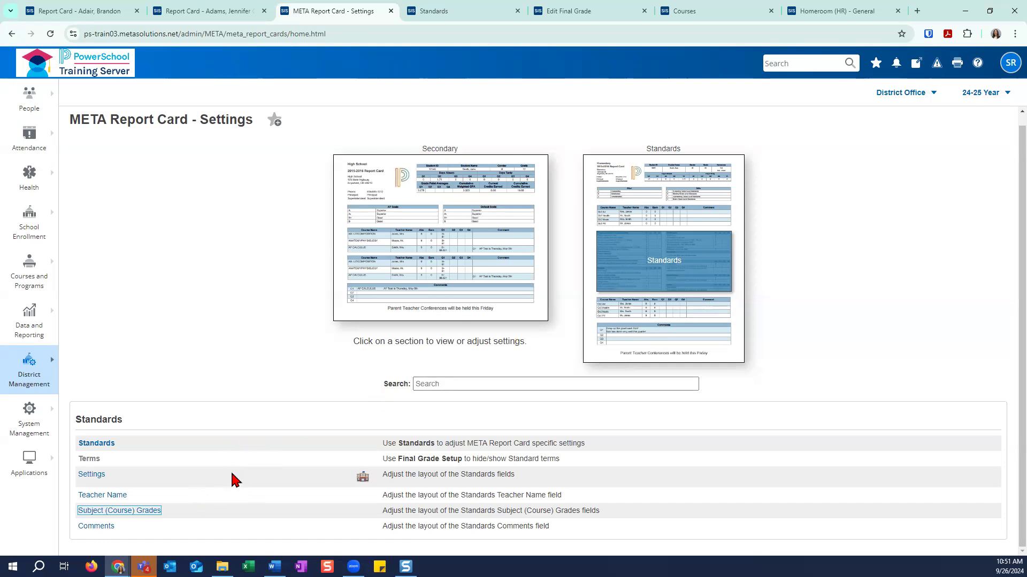
Step: Review the display options in the district's Standards Comments settings against the course sections of the elementary report card
{"action": "left_click", "coordinate": [96, 528]}
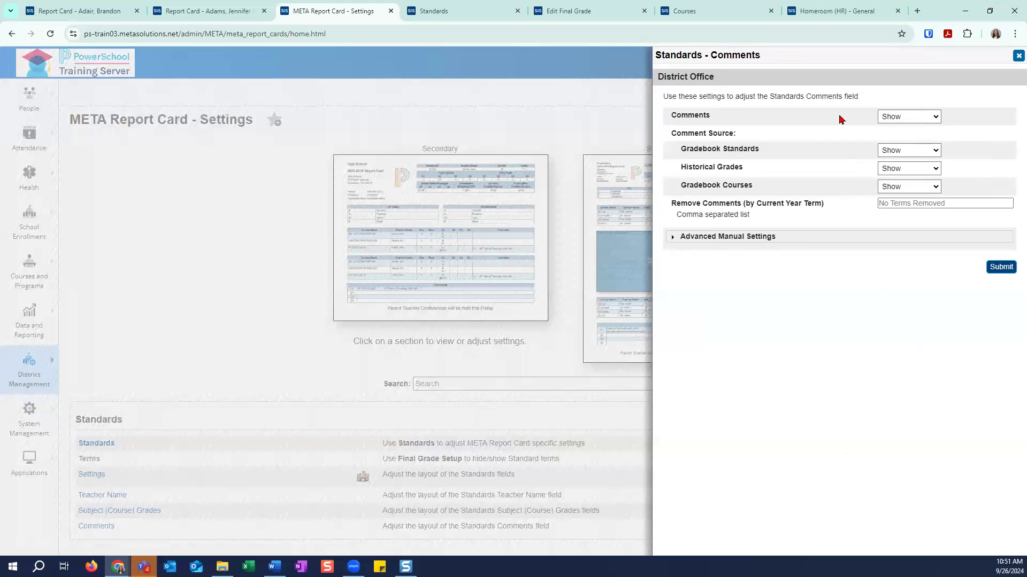
{"action": "left_click", "coordinate": [939, 121]}
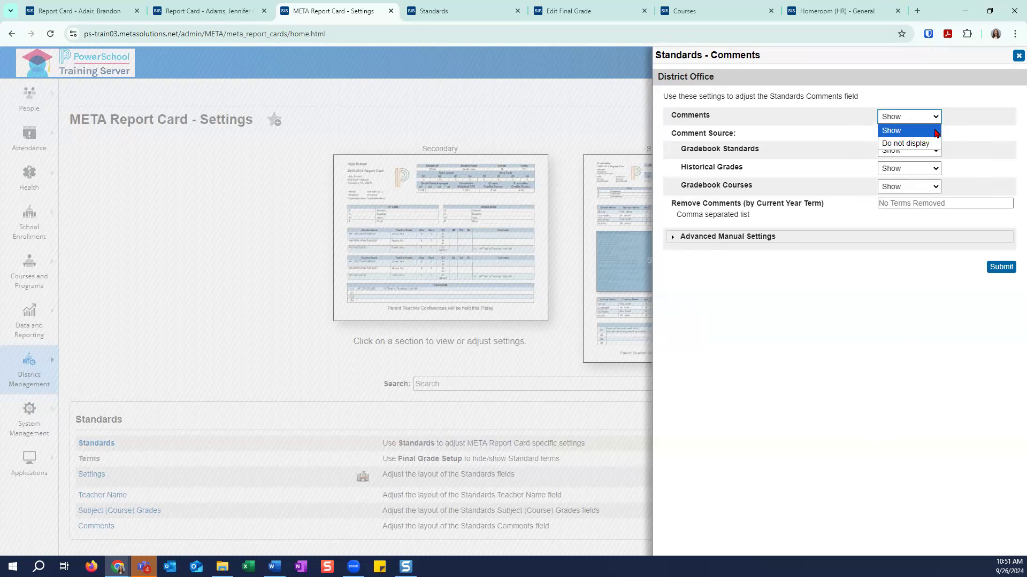
{"action": "left_click", "coordinate": [975, 131]}
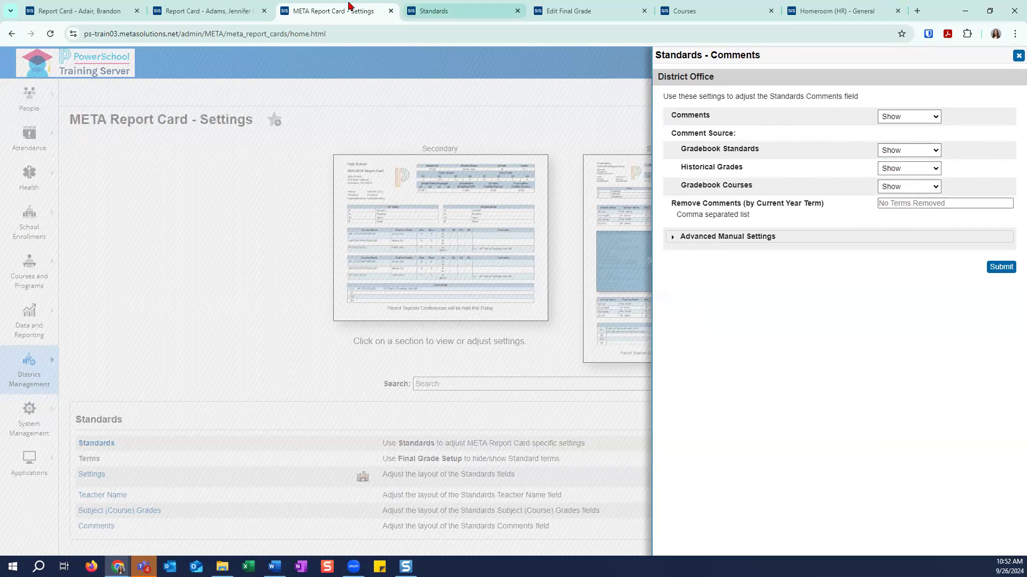
{"action": "left_click", "coordinate": [206, 12]}
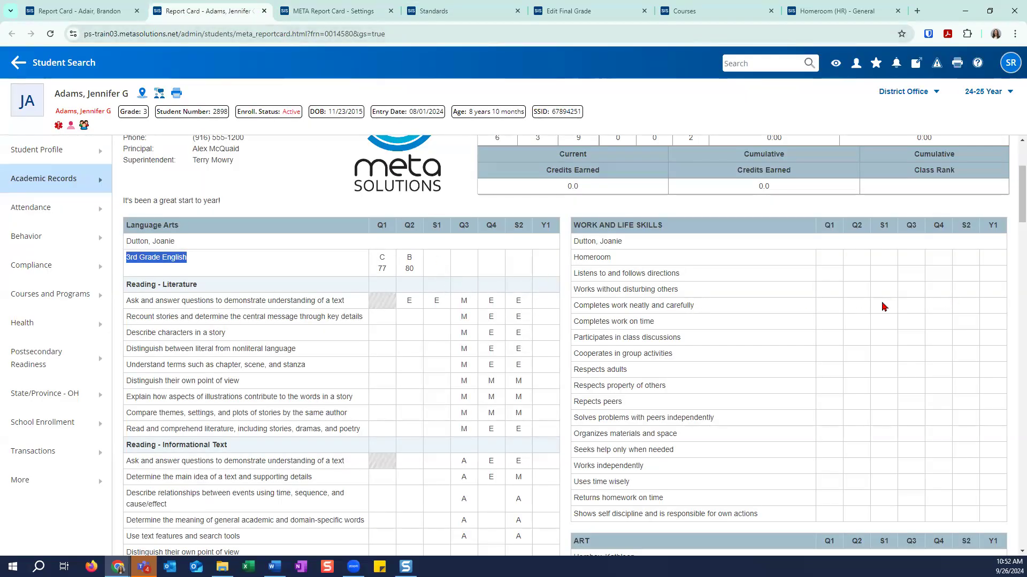
{"action": "scroll", "coordinate": [883, 307], "scroll_direction": "down", "scroll_amount": 2}
{"action": "scroll", "coordinate": [884, 307], "scroll_direction": "down", "scroll_amount": 3}
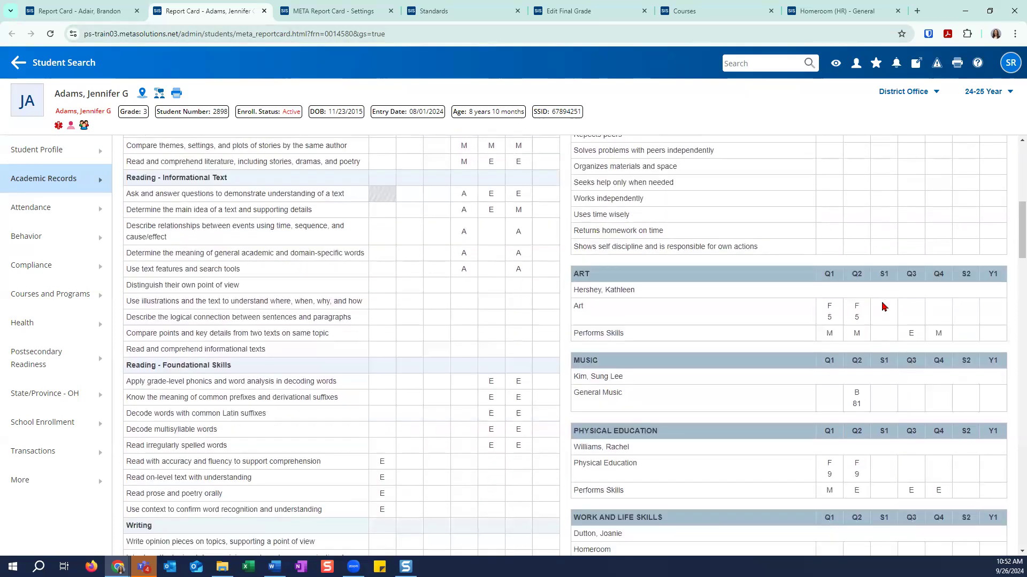
{"action": "left_click", "coordinate": [316, 10]}
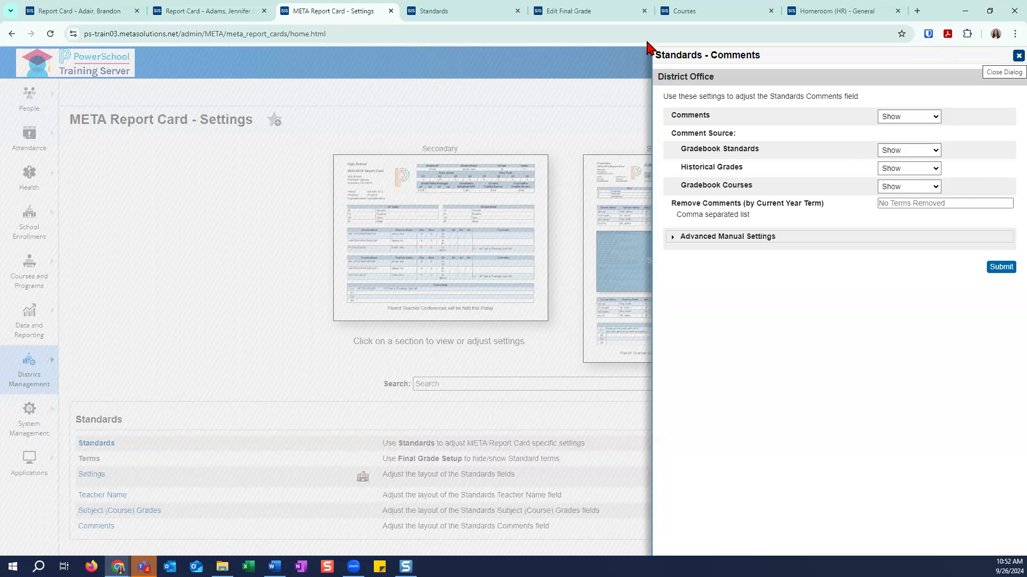
Step: Look over the district's list of standards, and close the Standards Comments settings without saving
{"action": "left_click", "coordinate": [447, 11]}
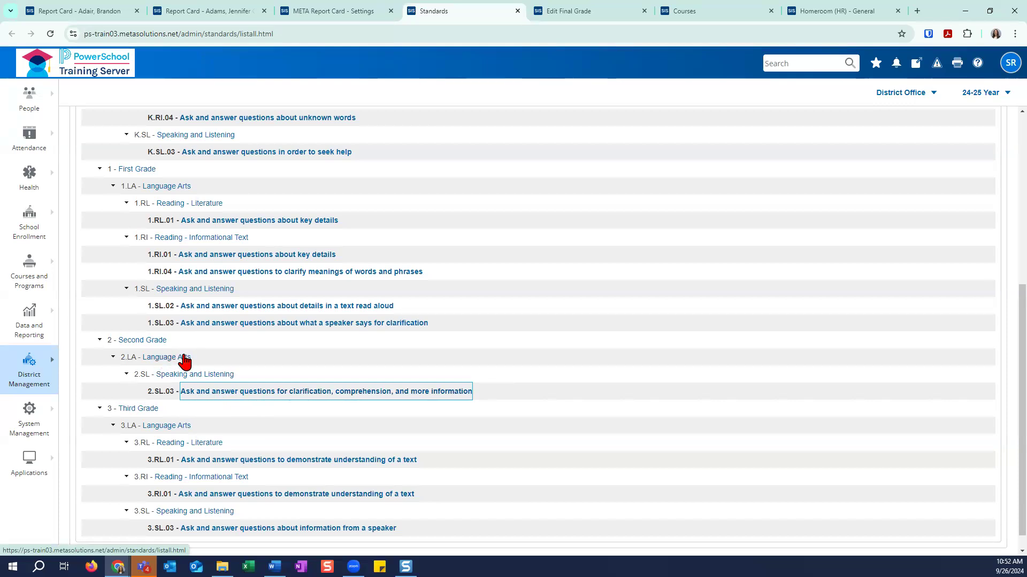
{"action": "left_click", "coordinate": [345, 14]}
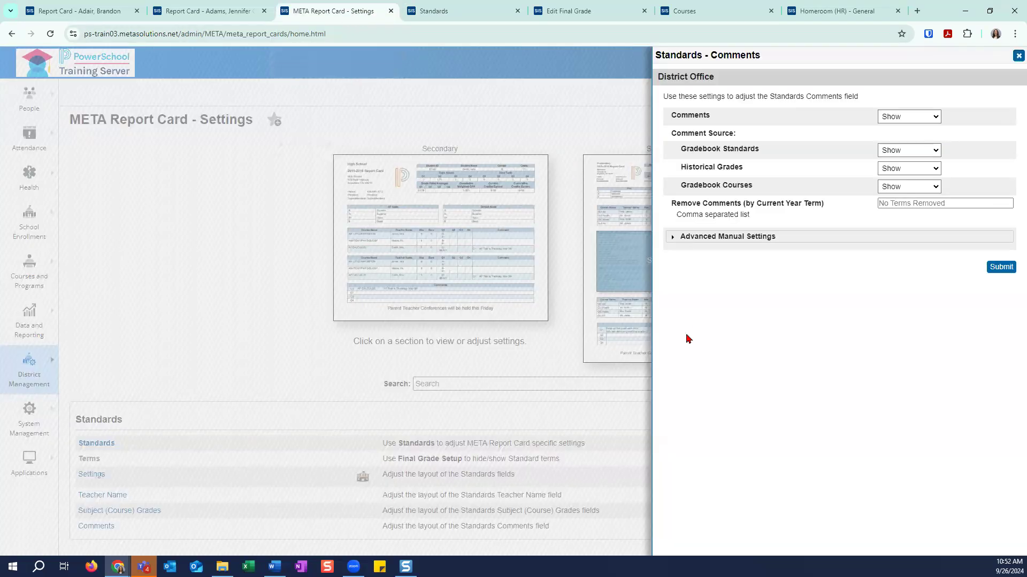
{"action": "left_click", "coordinate": [1018, 56]}
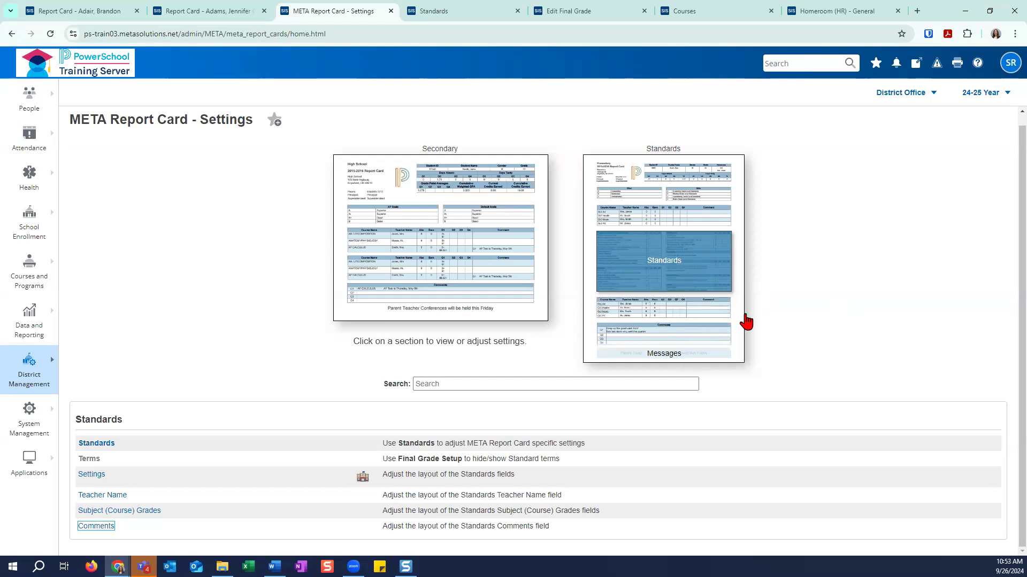
Step: Switch to Washington Elementary and open the Standards section of the school's META Report Card settings
{"action": "left_click", "coordinate": [889, 95]}
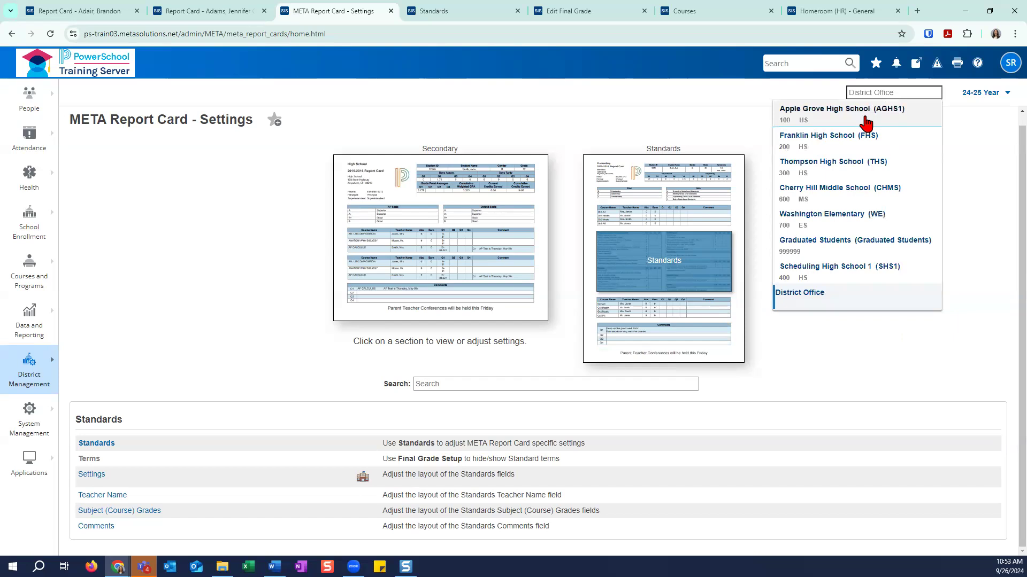
{"action": "left_click", "coordinate": [847, 216]}
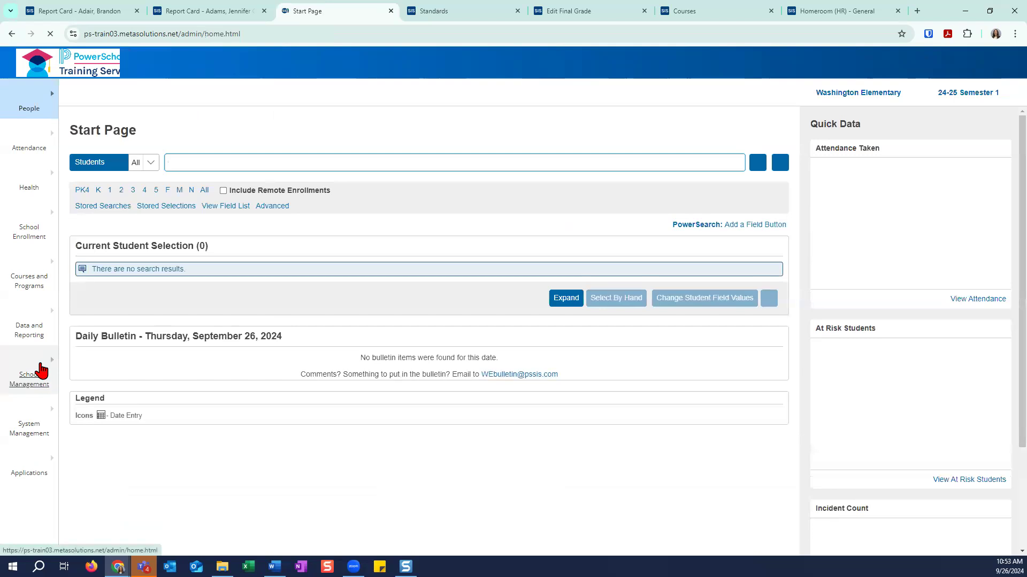
{"action": "left_click", "coordinate": [45, 368]}
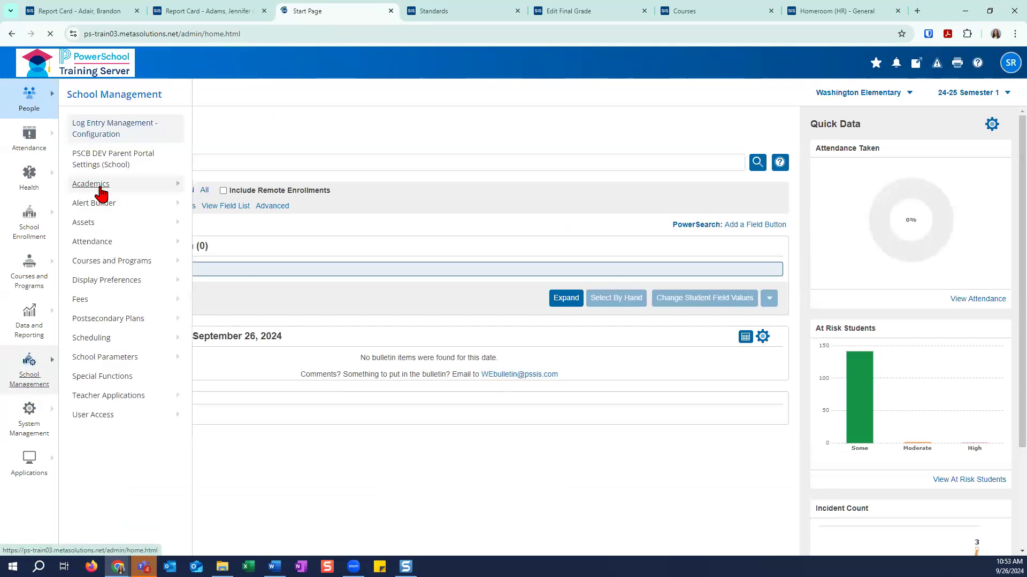
{"action": "left_click", "coordinate": [100, 192]}
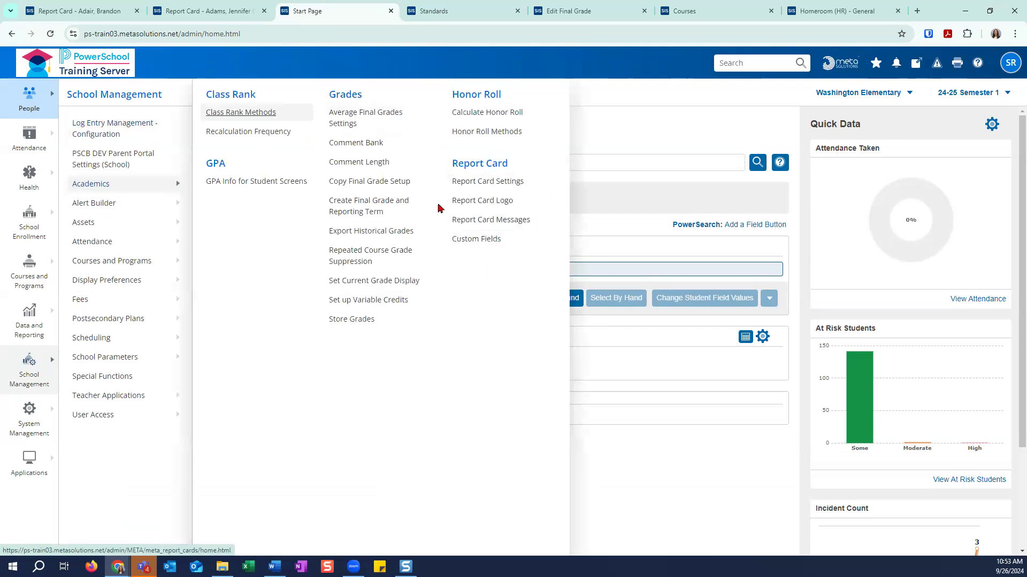
{"action": "left_click", "coordinate": [499, 184]}
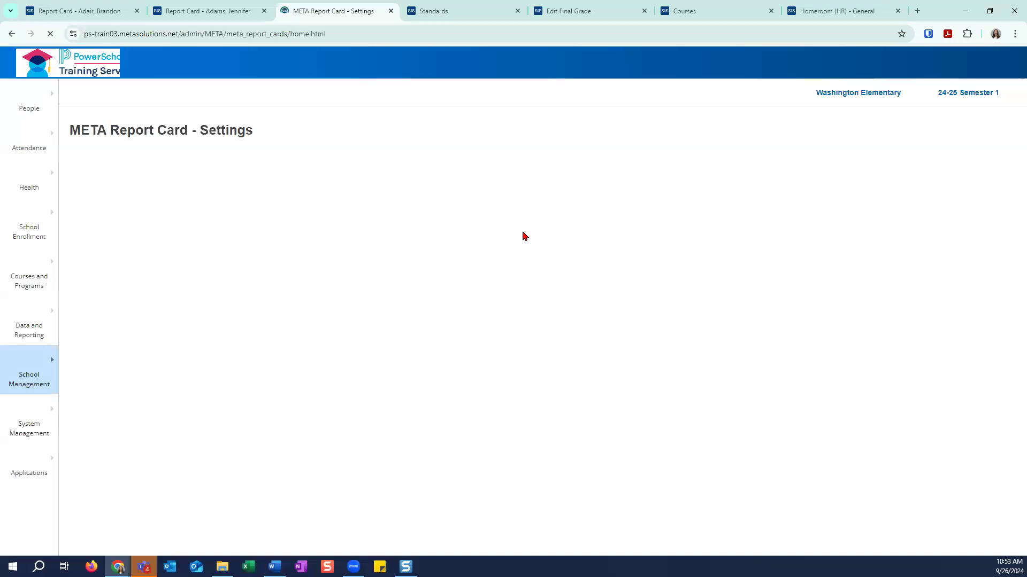
{"action": "left_click", "coordinate": [626, 290]}
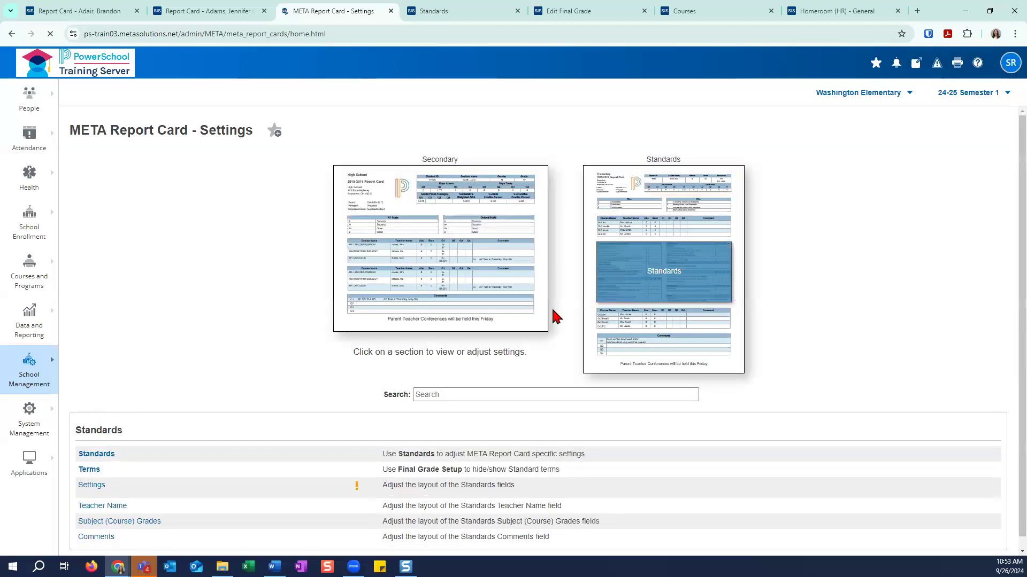
Step: Read the override notice on the Settings entry of the school's Standards section, and close it
{"action": "left_click", "coordinate": [357, 490]}
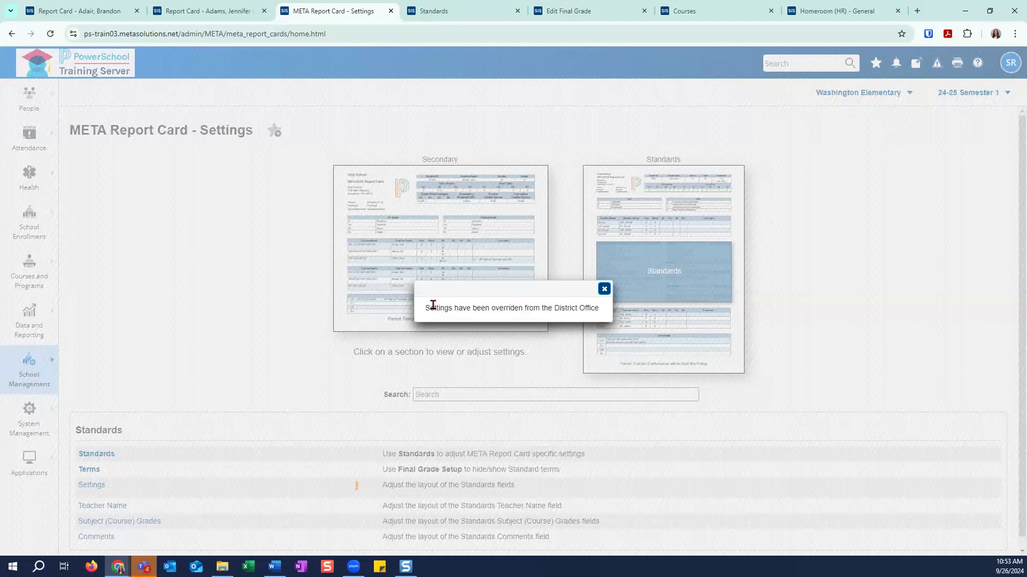
{"action": "left_click_drag", "start_coordinate": [425, 306], "coordinate": [606, 317]}
{"action": "left_click", "coordinate": [534, 309]}
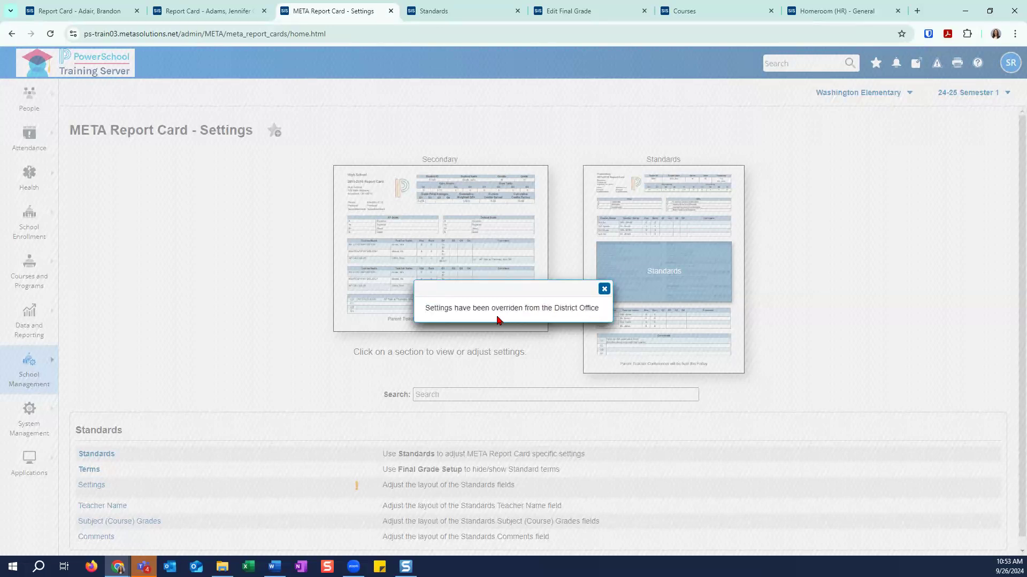
{"action": "left_click", "coordinate": [604, 289]}
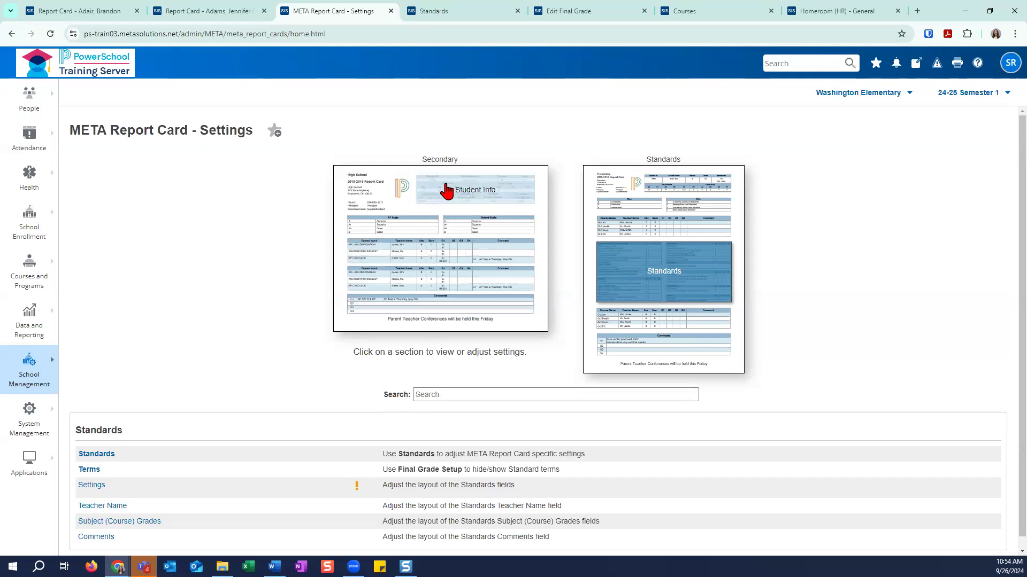
Step: Search the report card settings for "comments" and review the General Settings Colors and the Comments container Settings without saving
{"action": "left_click", "coordinate": [439, 395]}
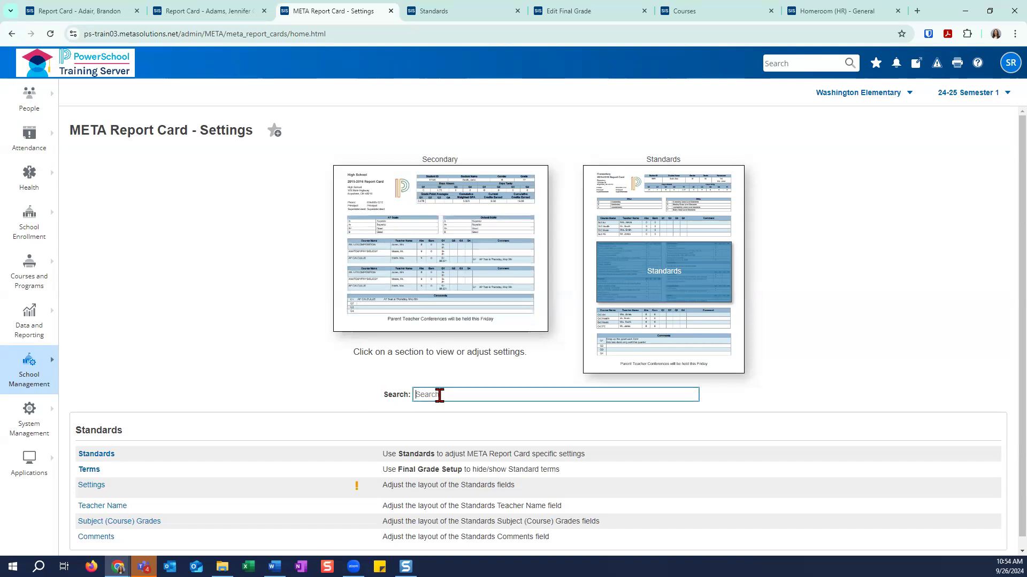
{"action": "type", "text": "comments"}
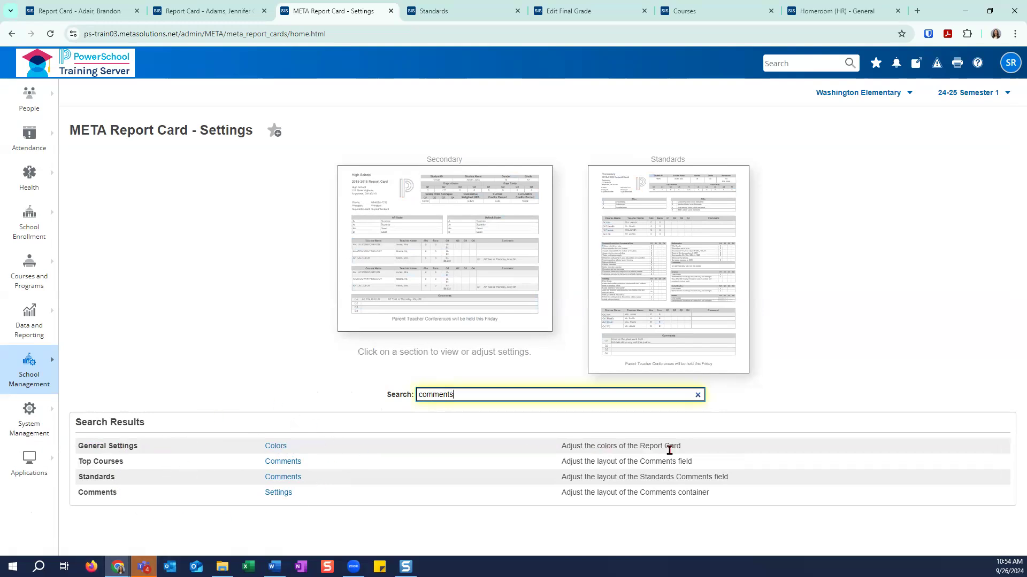
{"action": "left_click", "coordinate": [276, 448]}
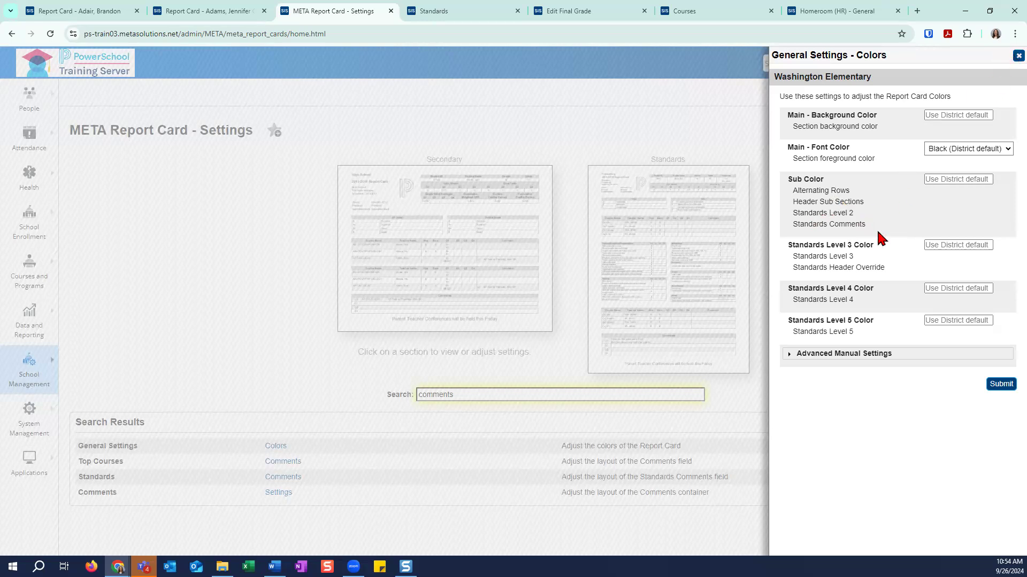
{"action": "left_click", "coordinate": [1018, 55]}
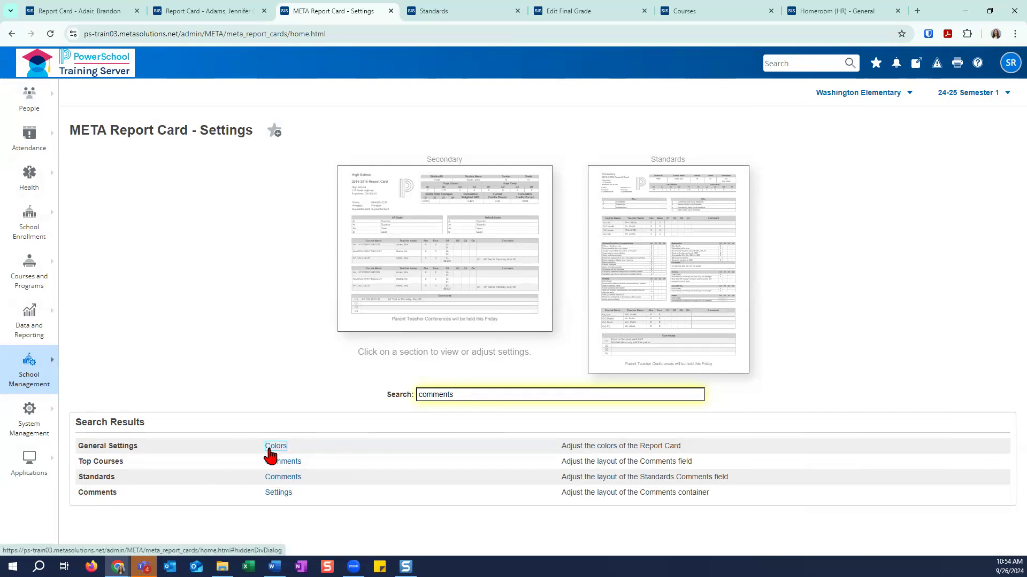
{"action": "left_click", "coordinate": [282, 494]}
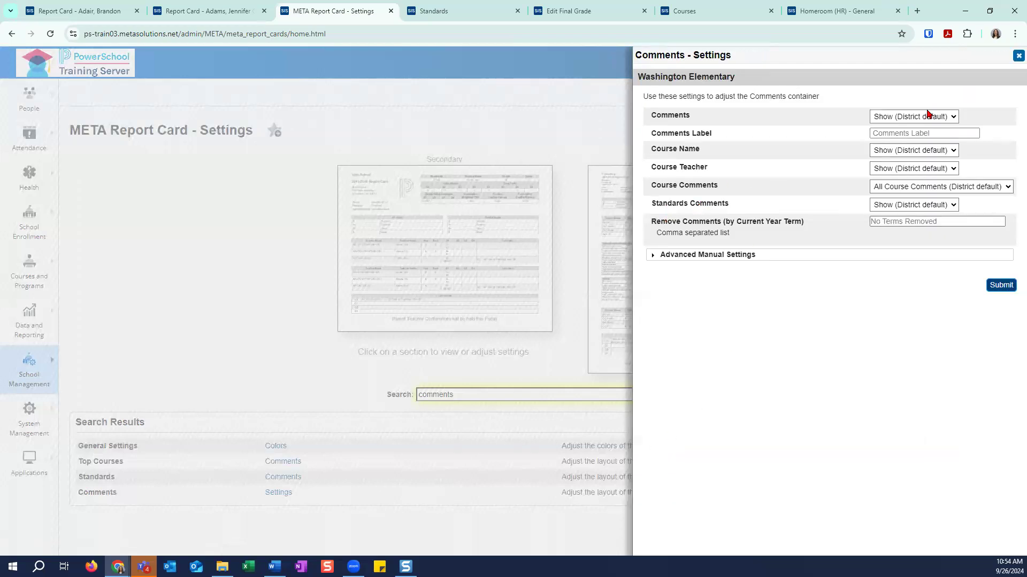
{"action": "left_click", "coordinate": [1018, 55]}
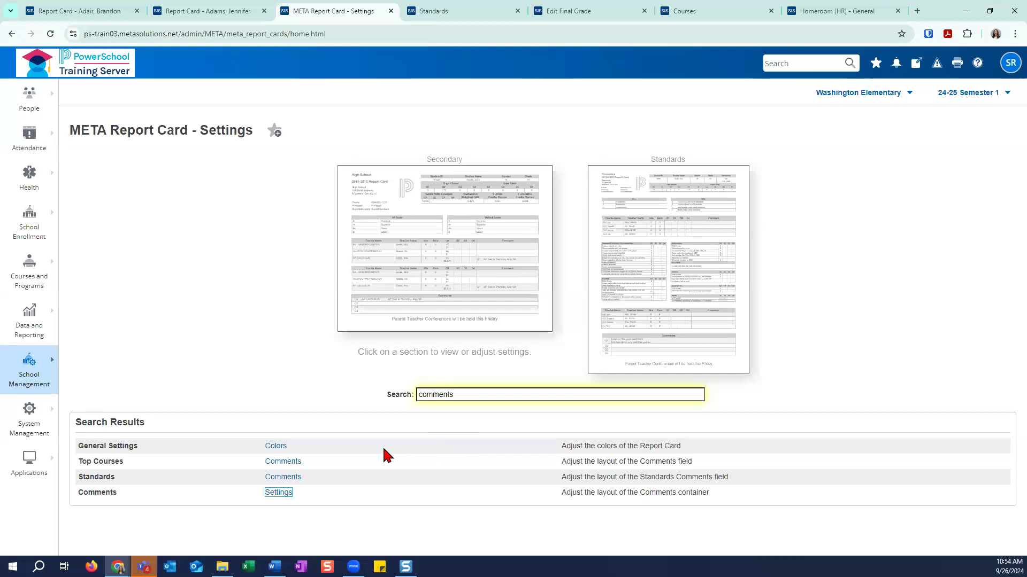
Step: Switch to the District Office and reload the grade 12 student's high school report card
{"action": "left_click", "coordinate": [883, 94]}
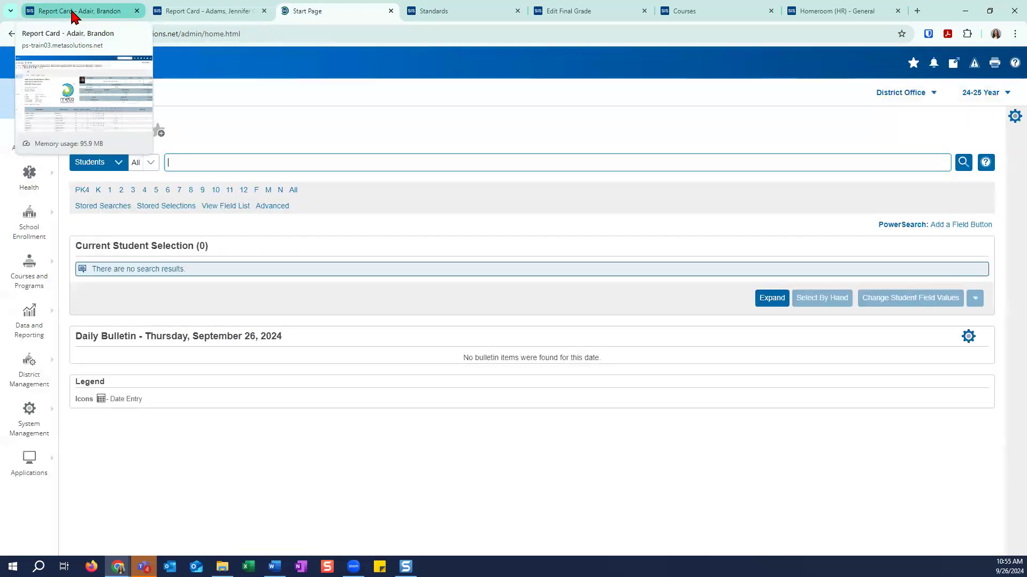
{"action": "left_click", "coordinate": [73, 13]}
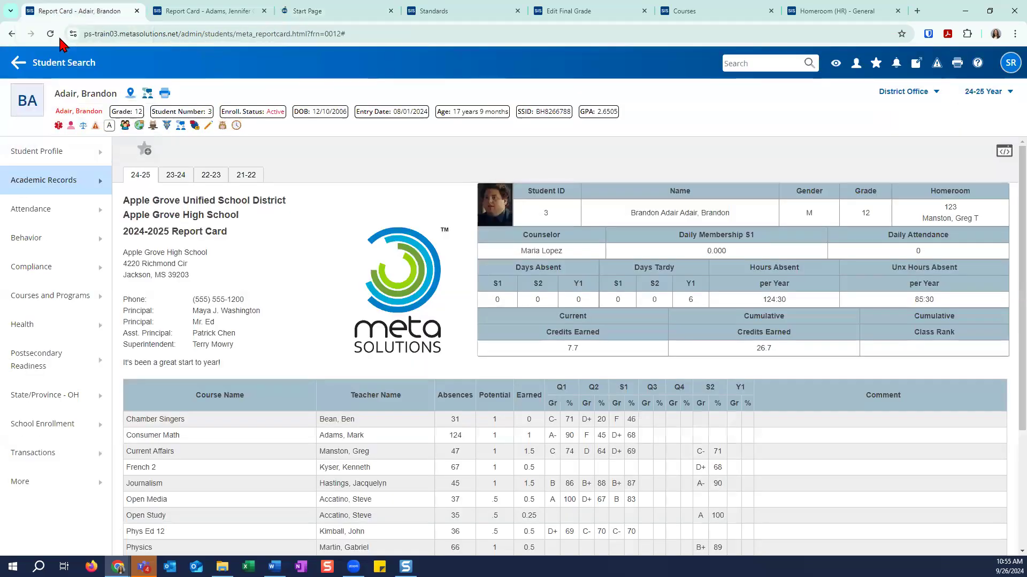
{"action": "left_click", "coordinate": [51, 34]}
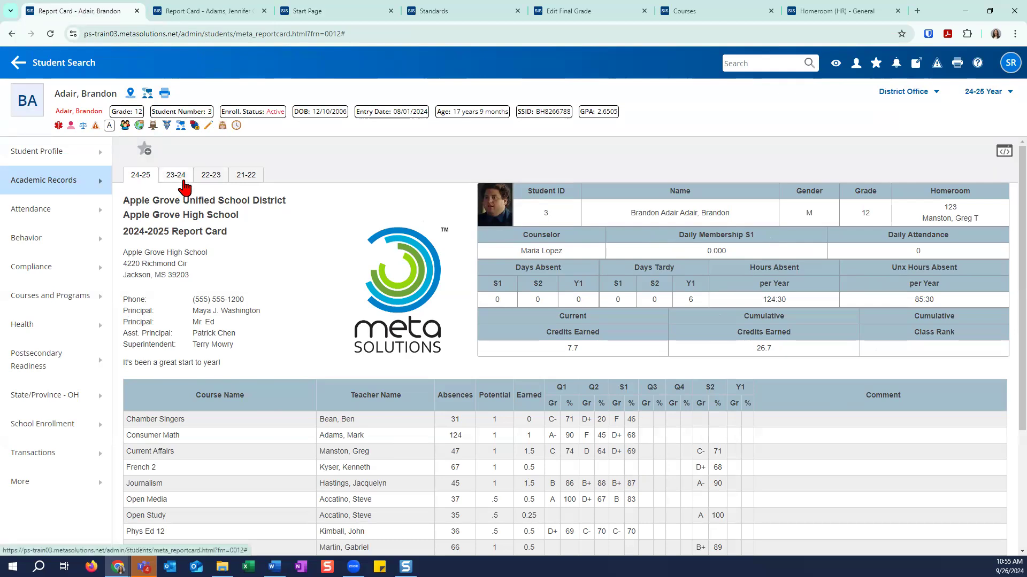
Step: View the student's 21-22 and 22-23 report cards, and return to 24-25 to preview its printout without saving
{"action": "left_click", "coordinate": [241, 179]}
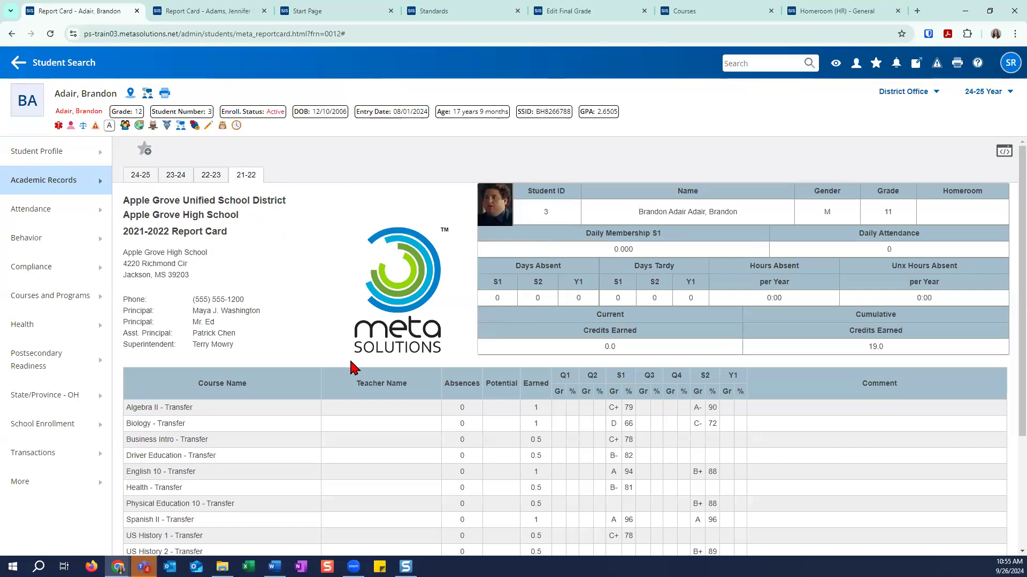
{"action": "scroll", "coordinate": [350, 367], "scroll_direction": "down", "scroll_amount": 3}
{"action": "scroll", "coordinate": [351, 366], "scroll_direction": "up", "scroll_amount": 3}
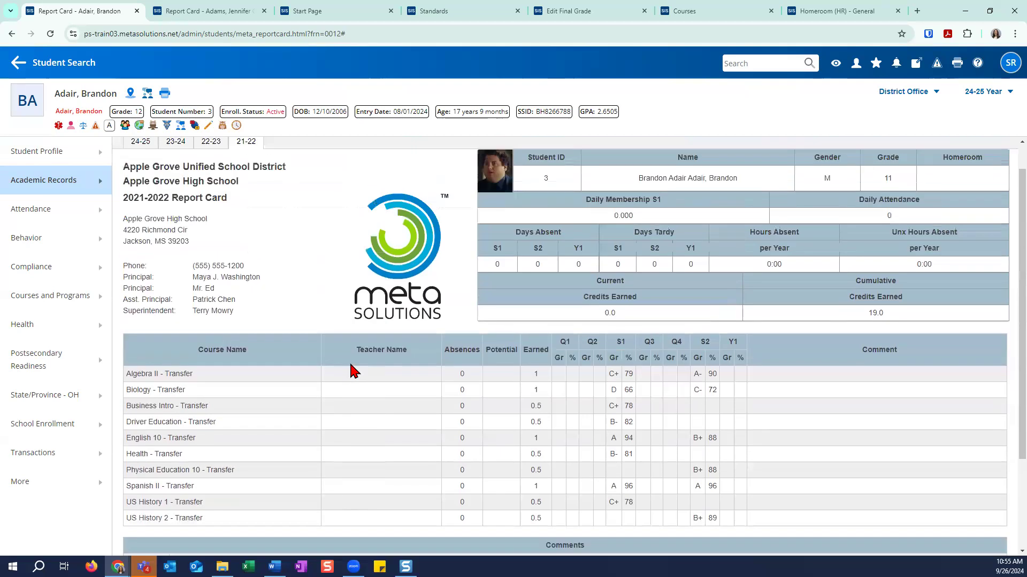
{"action": "left_click", "coordinate": [211, 176]}
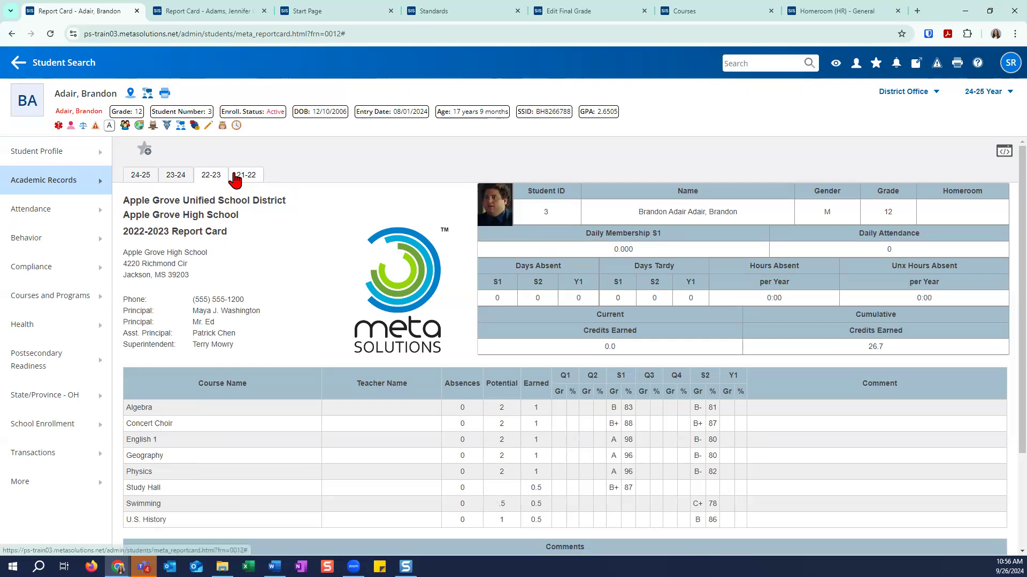
{"action": "left_click", "coordinate": [151, 177]}
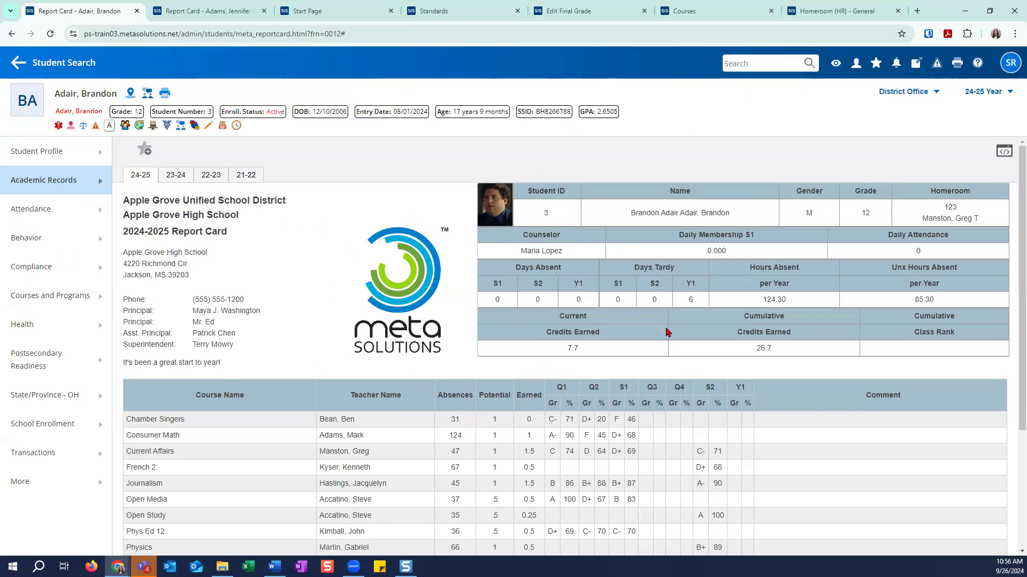
{"action": "left_click", "coordinate": [958, 63]}
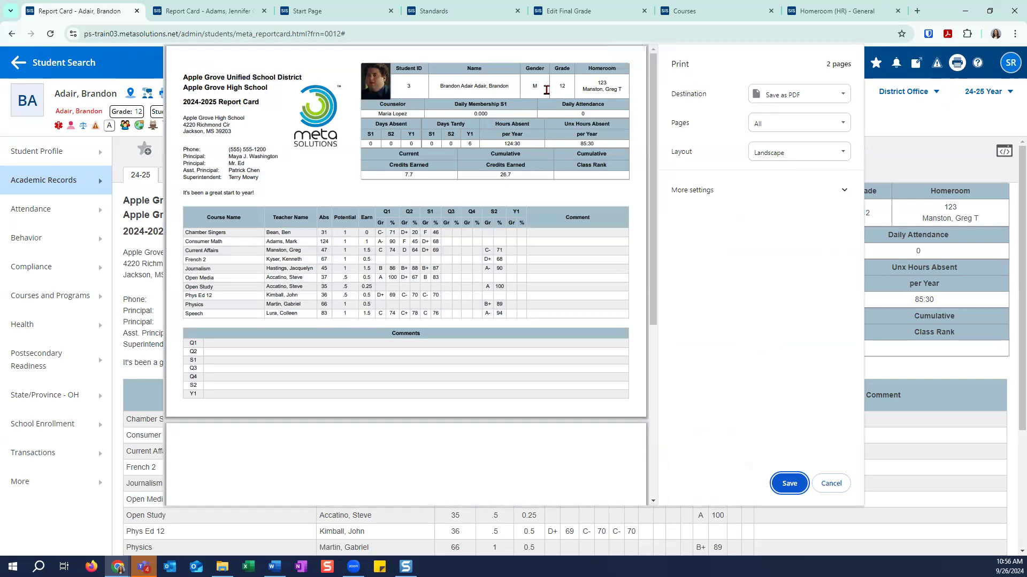
{"action": "left_click", "coordinate": [832, 484]}
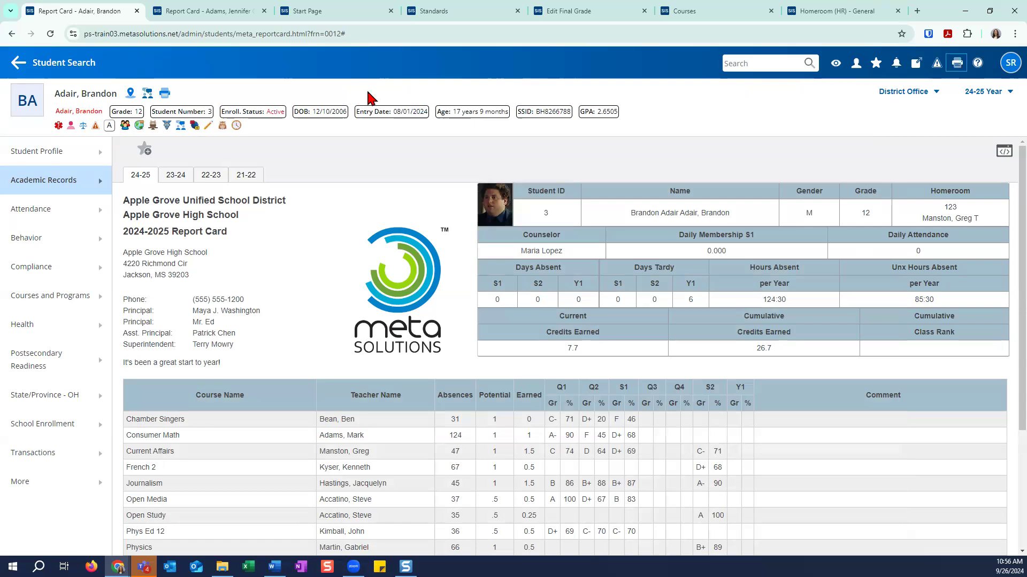
Step: Search for all grade 12 students and narrow the selection by hand to the first three listed
{"action": "left_click", "coordinate": [82, 78]}
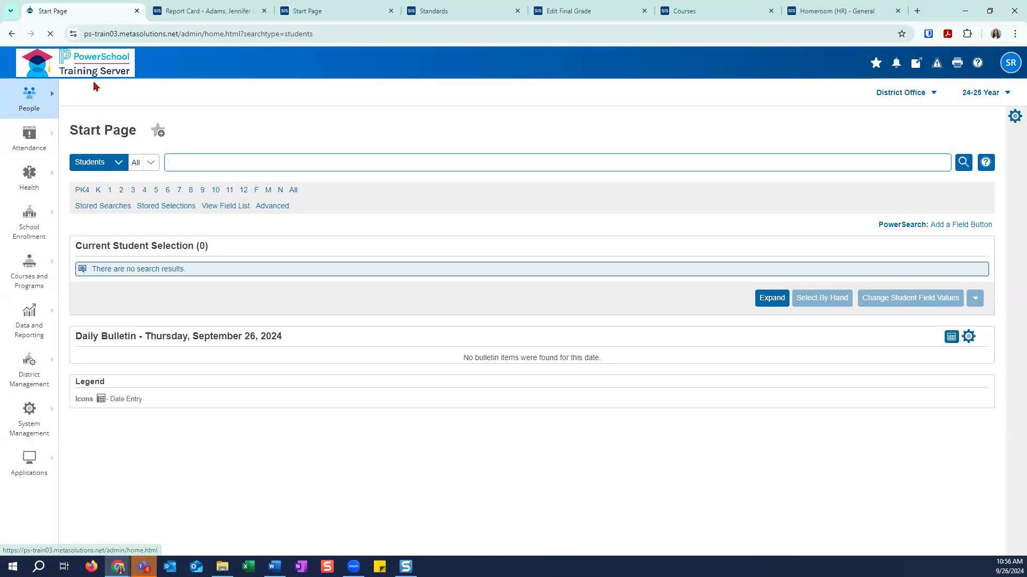
{"action": "left_click", "coordinate": [243, 191]}
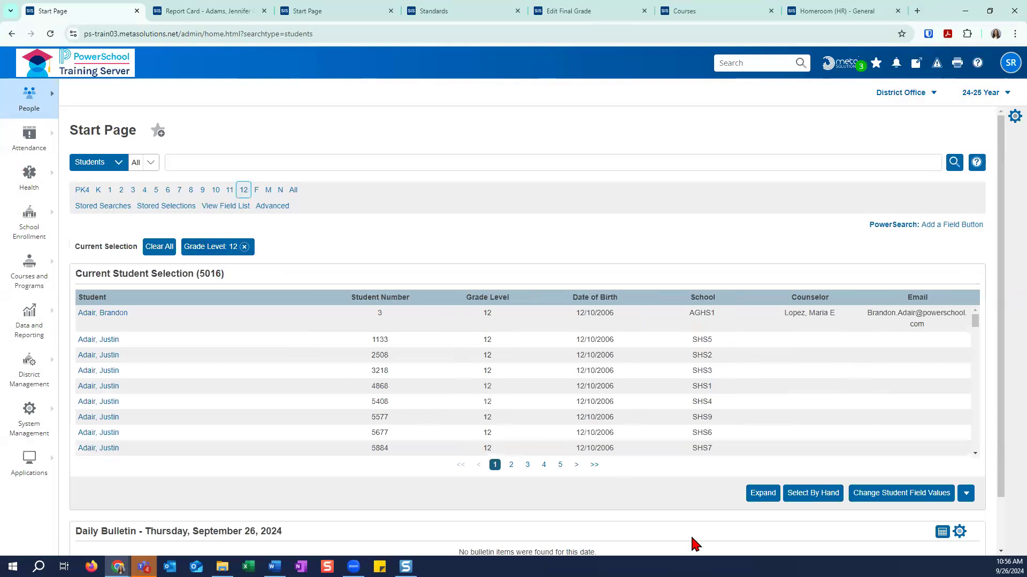
{"action": "left_click", "coordinate": [824, 500]}
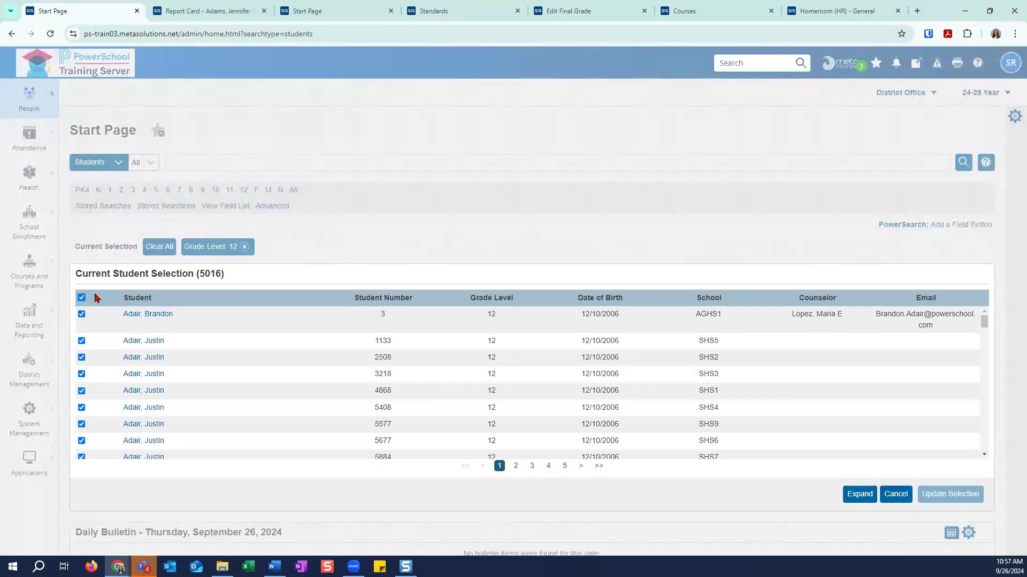
{"action": "left_click", "coordinate": [82, 314]}
{"action": "left_click", "coordinate": [81, 341]}
{"action": "left_click", "coordinate": [81, 357]}
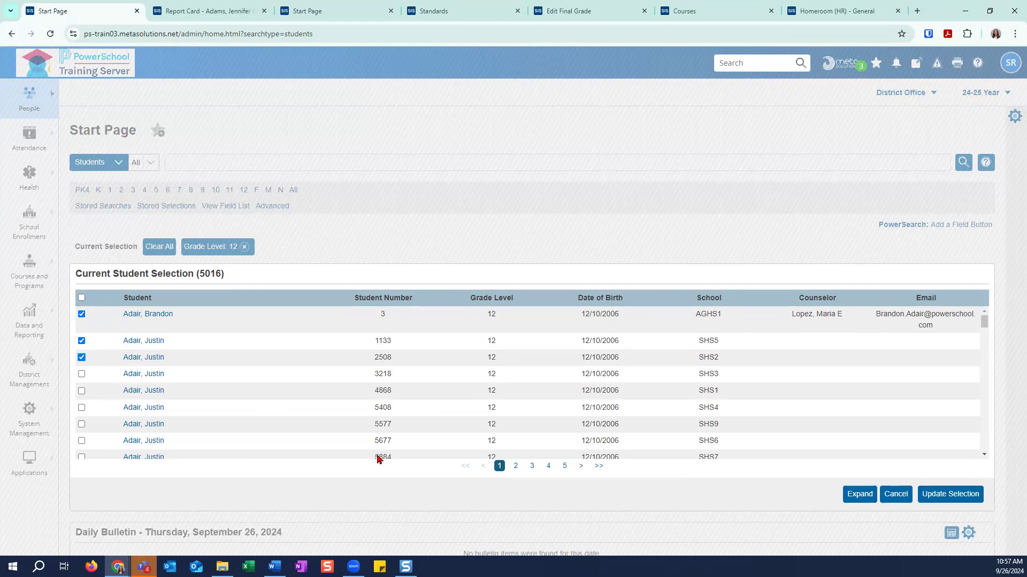
{"action": "left_click", "coordinate": [945, 498]}
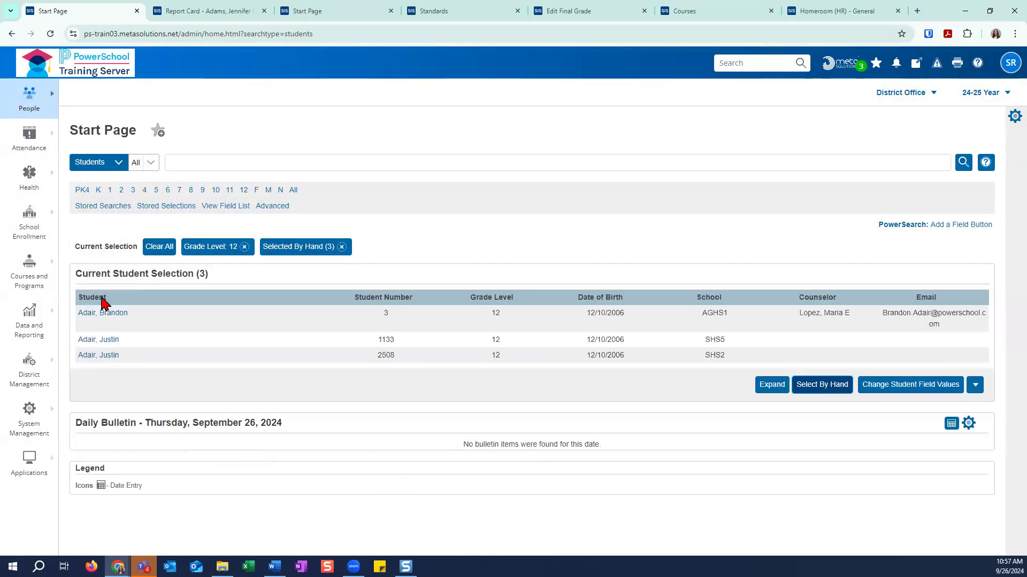
Step: Run Mass Print Report Cards for the selected students, sorted by Student Name with No Duplex Printing
{"action": "left_click", "coordinate": [30, 326]}
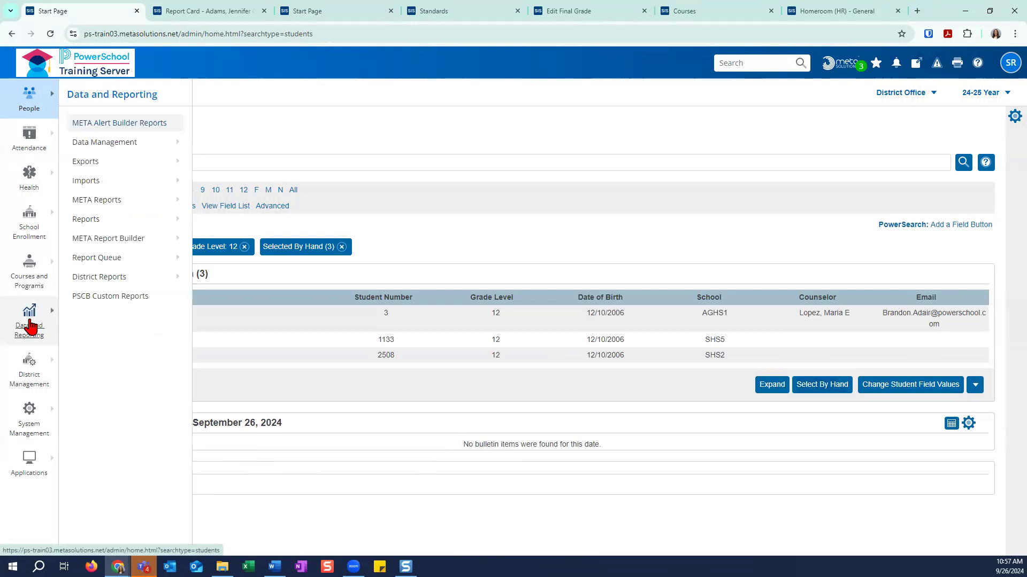
{"action": "left_click", "coordinate": [106, 204]}
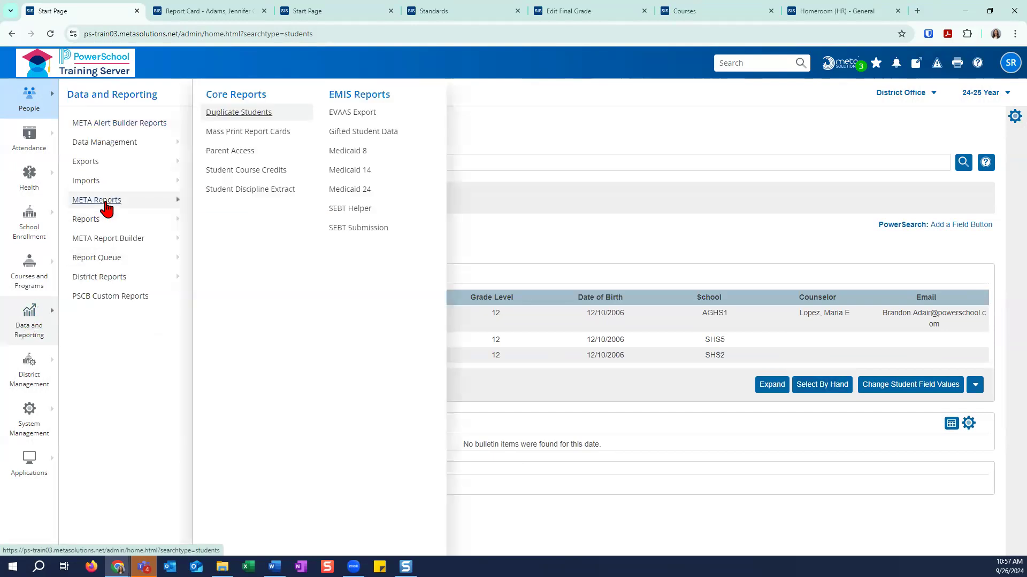
{"action": "left_click", "coordinate": [244, 133]}
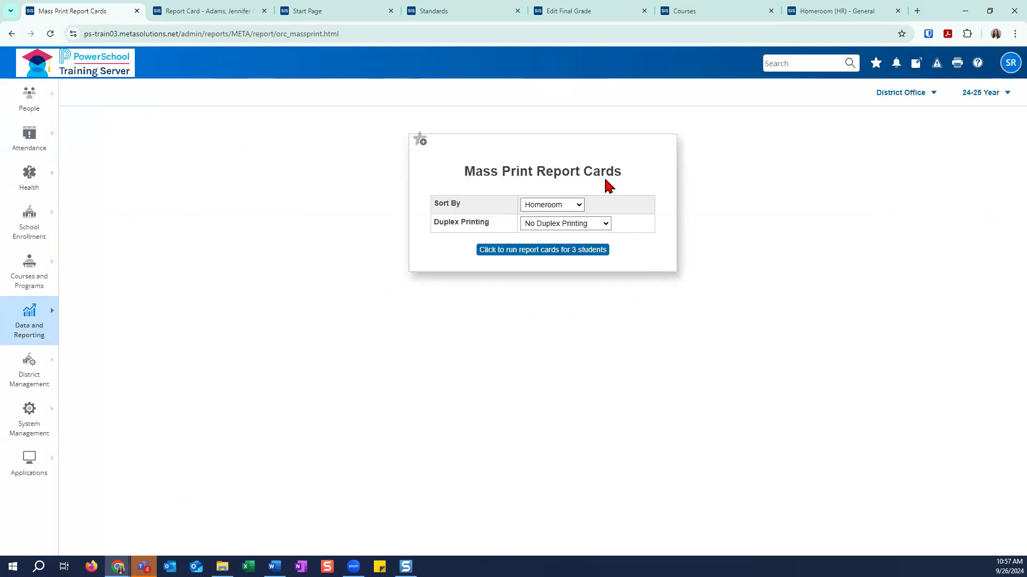
{"action": "left_click", "coordinate": [581, 206]}
{"action": "left_click", "coordinate": [558, 231]}
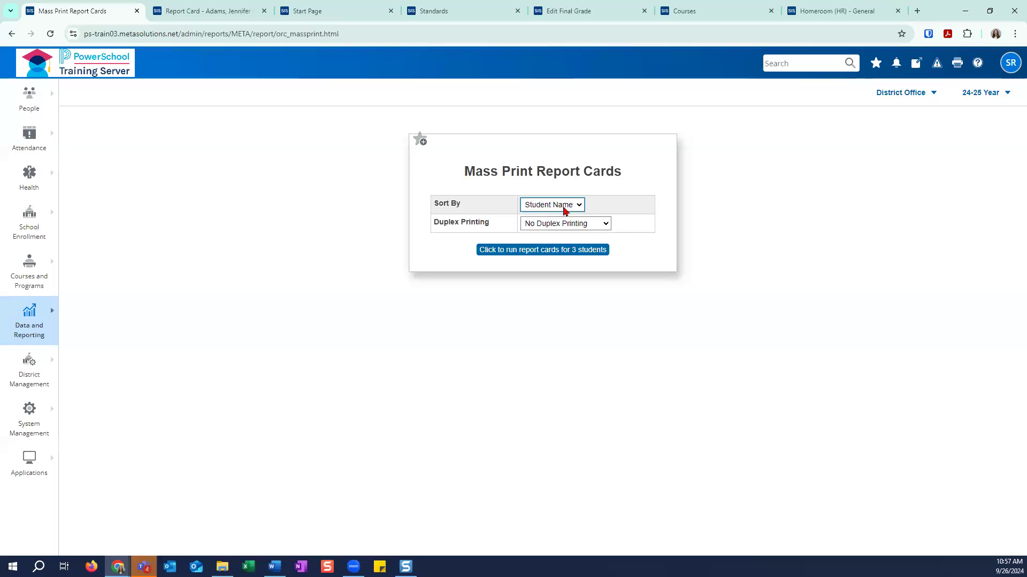
{"action": "left_click", "coordinate": [604, 223]}
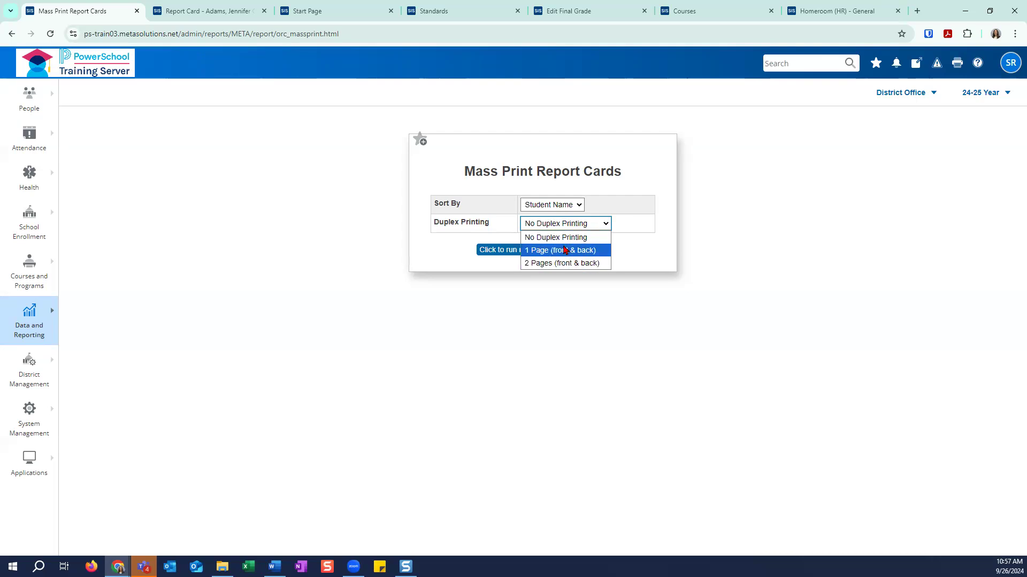
{"action": "left_click", "coordinate": [449, 246]}
{"action": "left_click", "coordinate": [502, 251]}
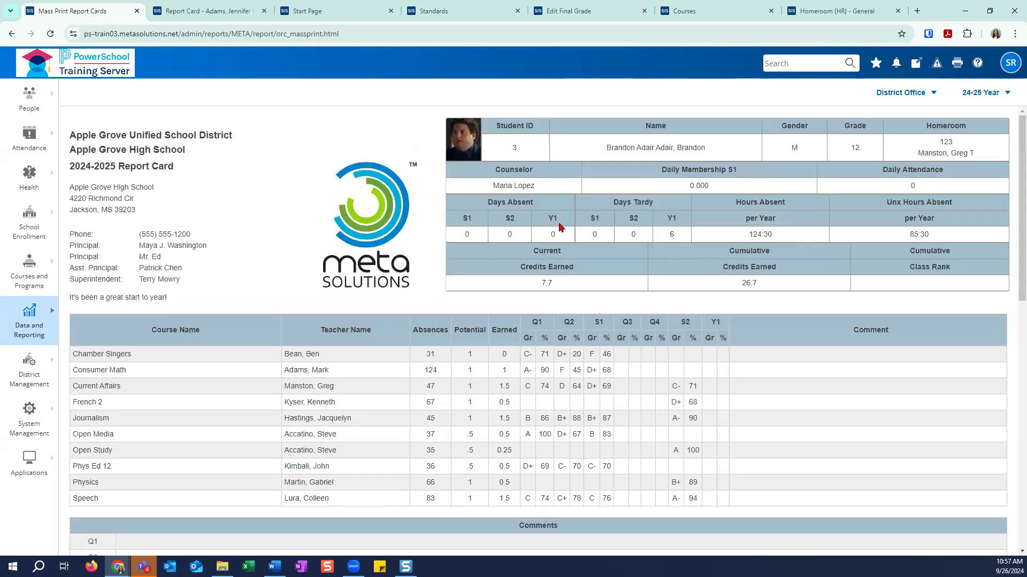
Step: Look through the mass-generated report cards and their print preview, and close the preview without saving
{"action": "scroll", "coordinate": [455, 200], "scroll_direction": "down", "scroll_amount": 5}
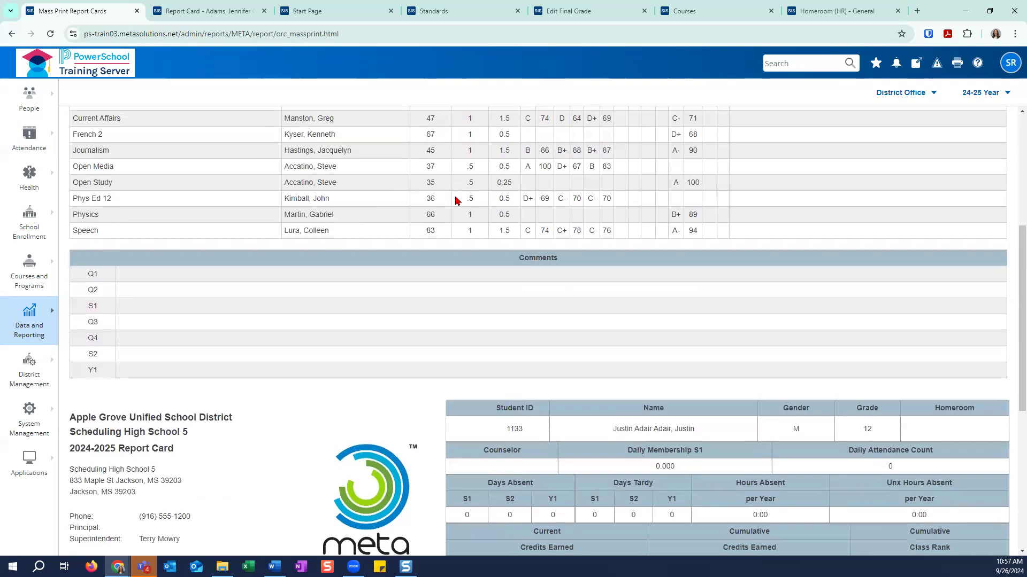
{"action": "scroll", "coordinate": [455, 199], "scroll_direction": "down", "scroll_amount": 6}
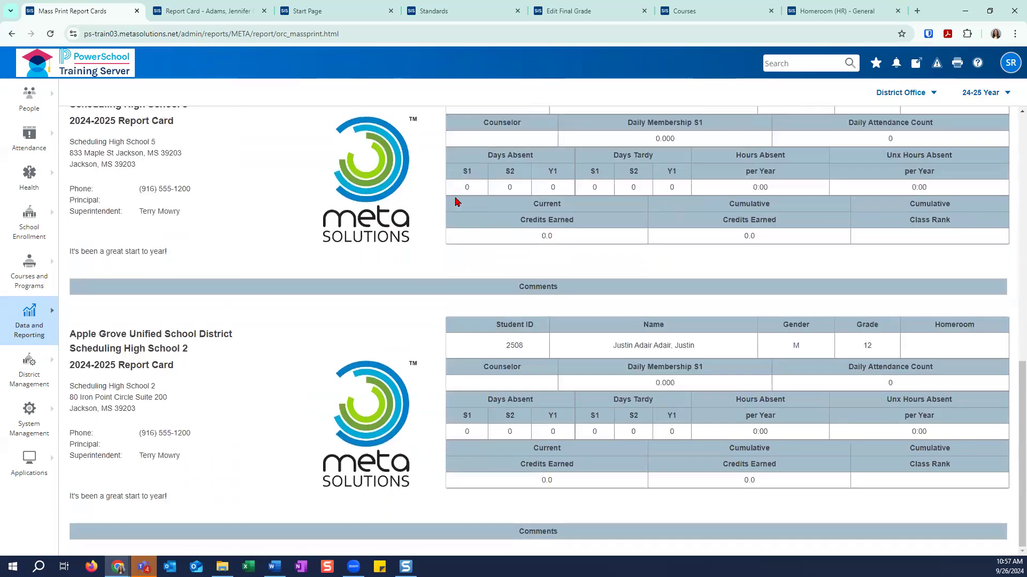
{"action": "scroll", "coordinate": [458, 201], "scroll_direction": "up", "scroll_amount": 12}
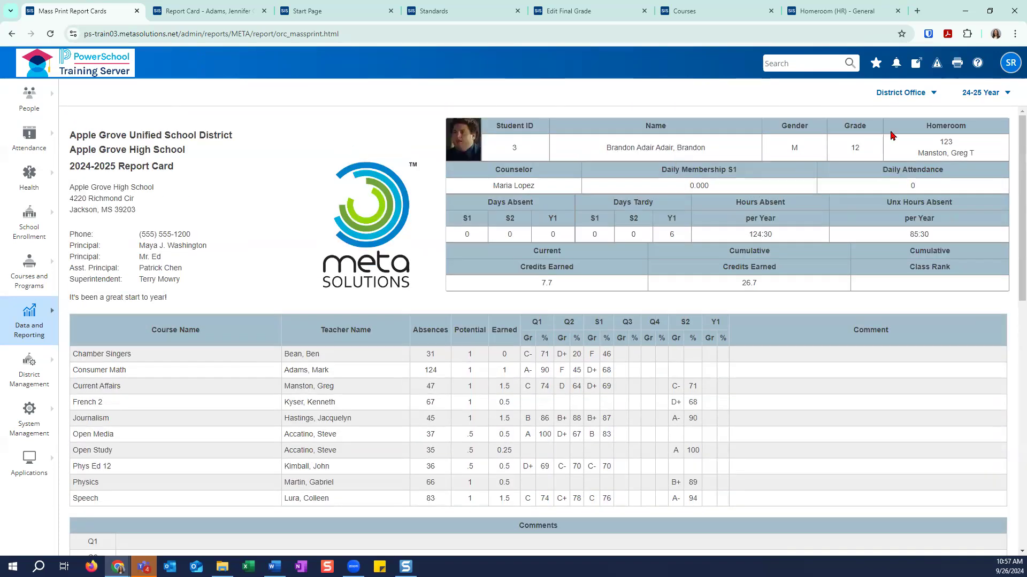
{"action": "left_click", "coordinate": [949, 74]}
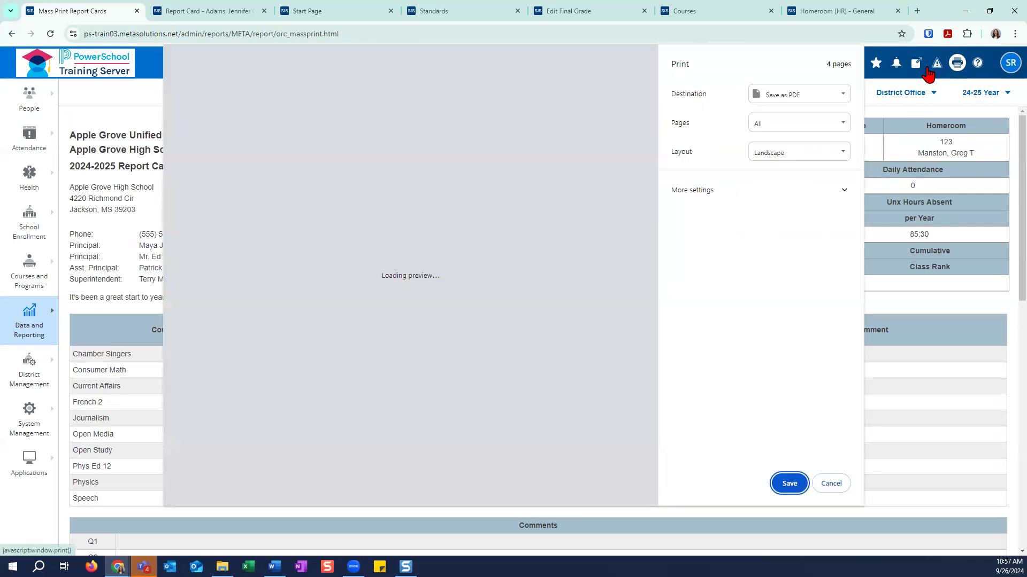
{"action": "scroll", "coordinate": [583, 148], "scroll_direction": "down", "scroll_amount": 7}
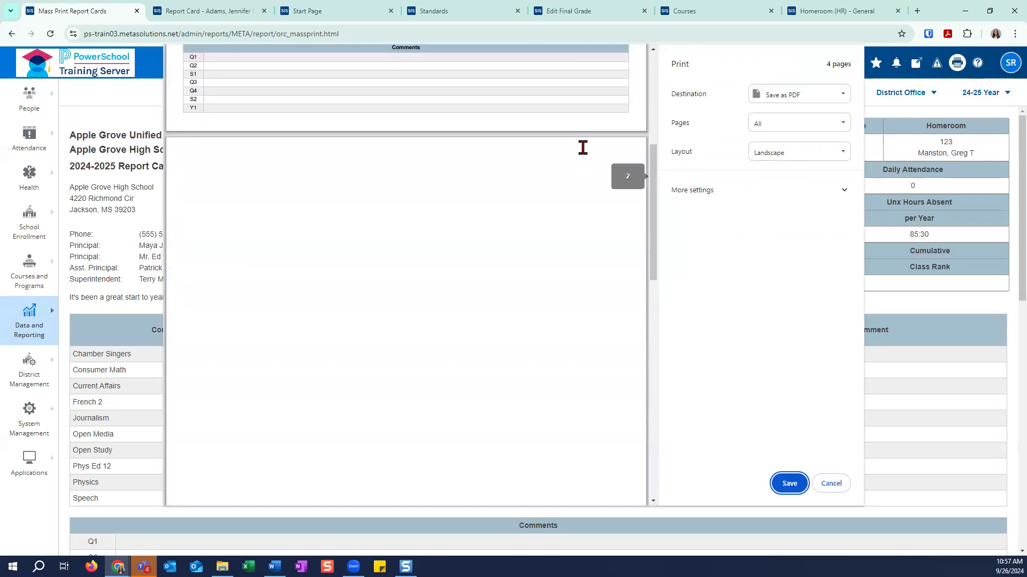
{"action": "scroll", "coordinate": [583, 148], "scroll_direction": "down", "scroll_amount": 12}
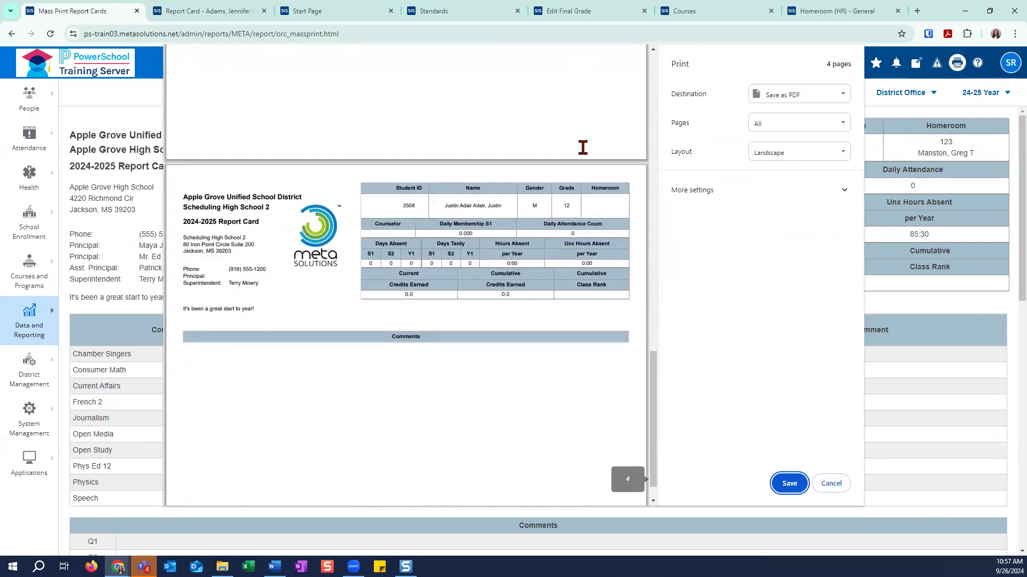
{"action": "left_click", "coordinate": [840, 490]}
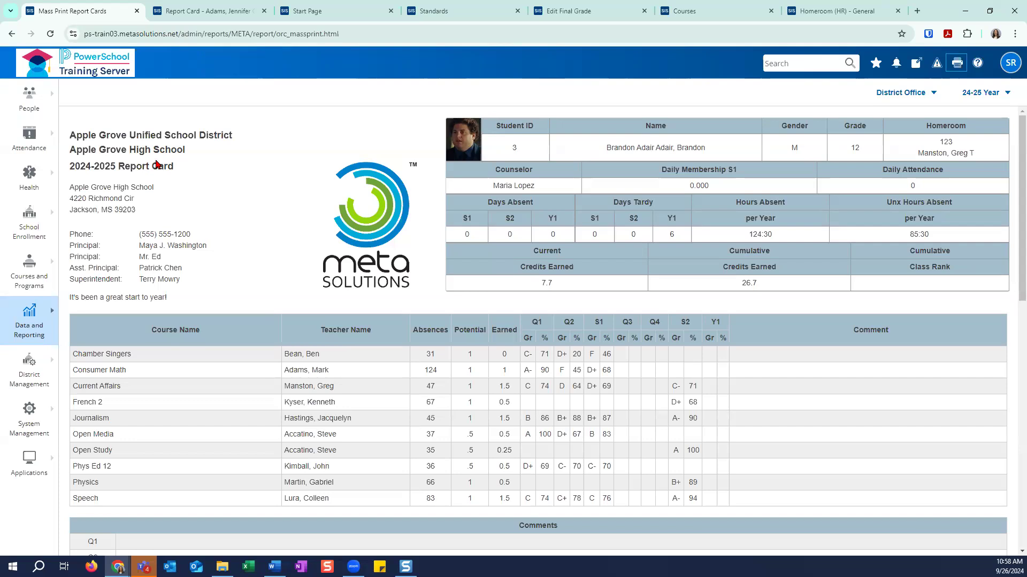
Step: Open the district-level Report Card Settings in the tab showing the Start Page
{"action": "left_click", "coordinate": [342, 16]}
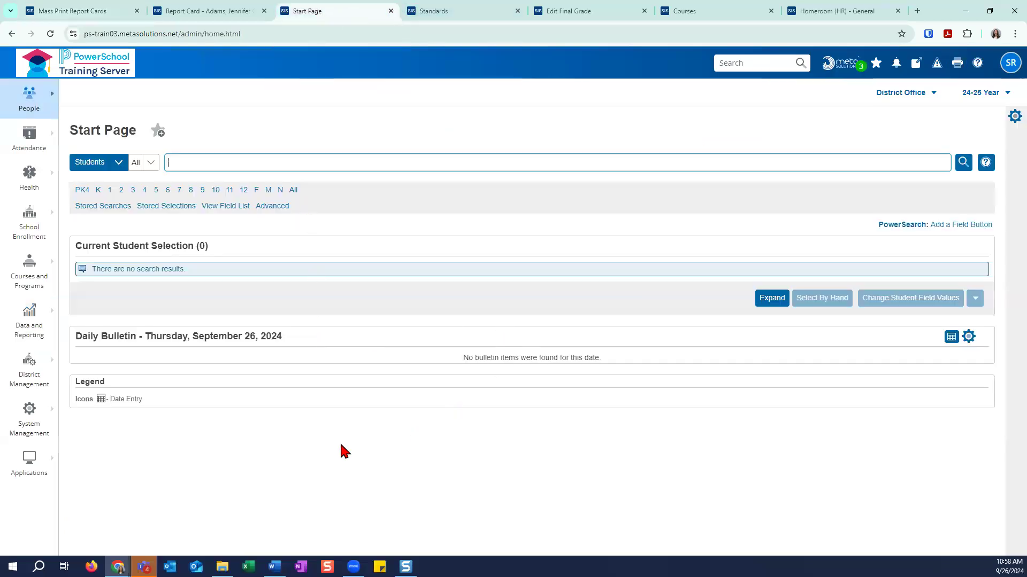
{"action": "left_click", "coordinate": [31, 374]}
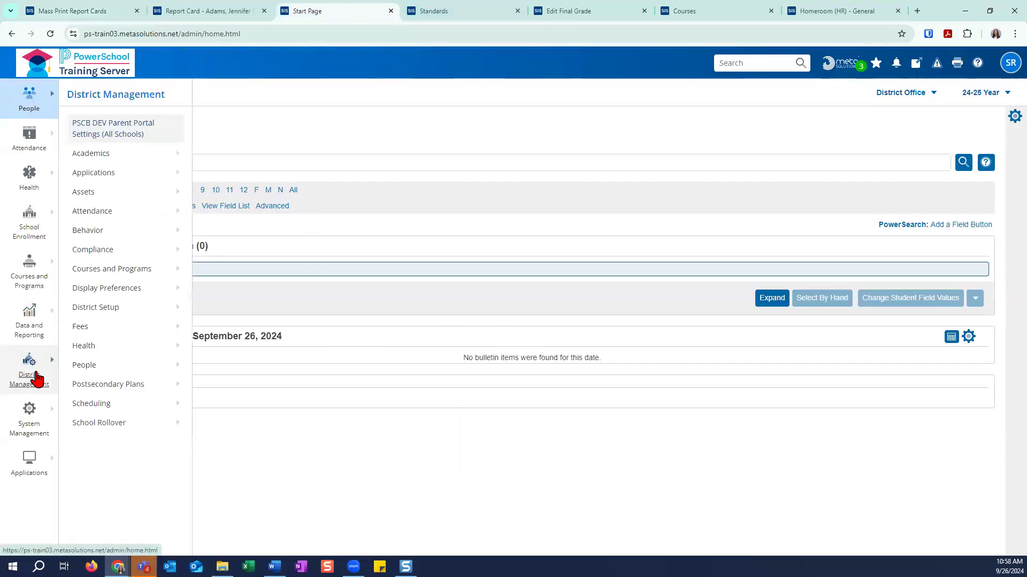
{"action": "mouse_move", "coordinate": [136, 158]}
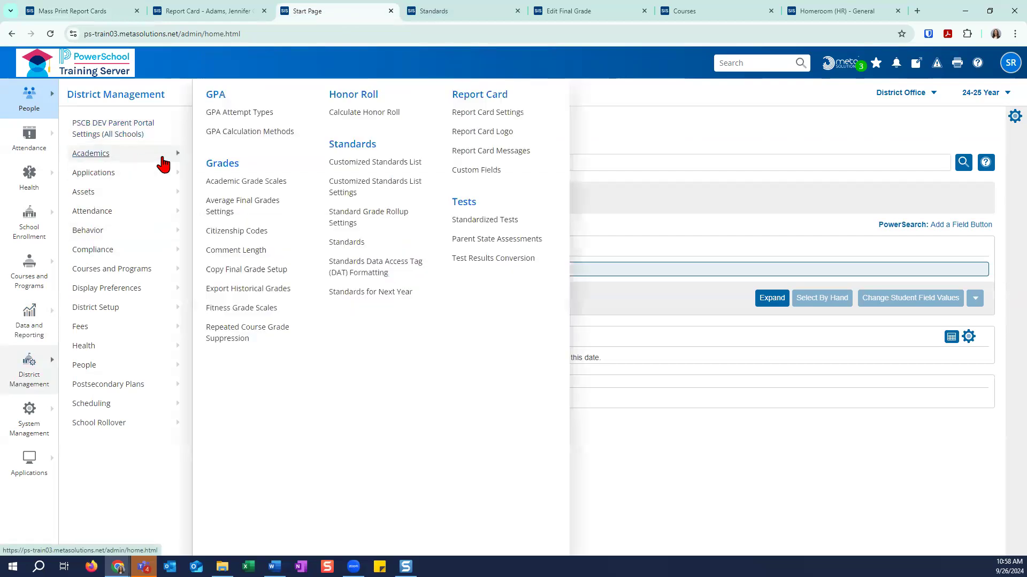
{"action": "left_click", "coordinate": [477, 112]}
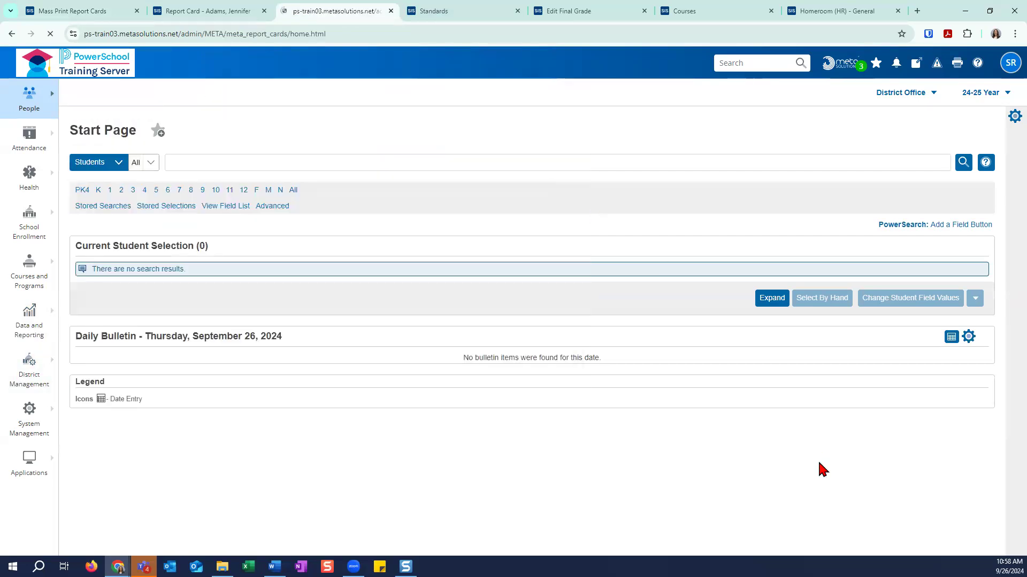